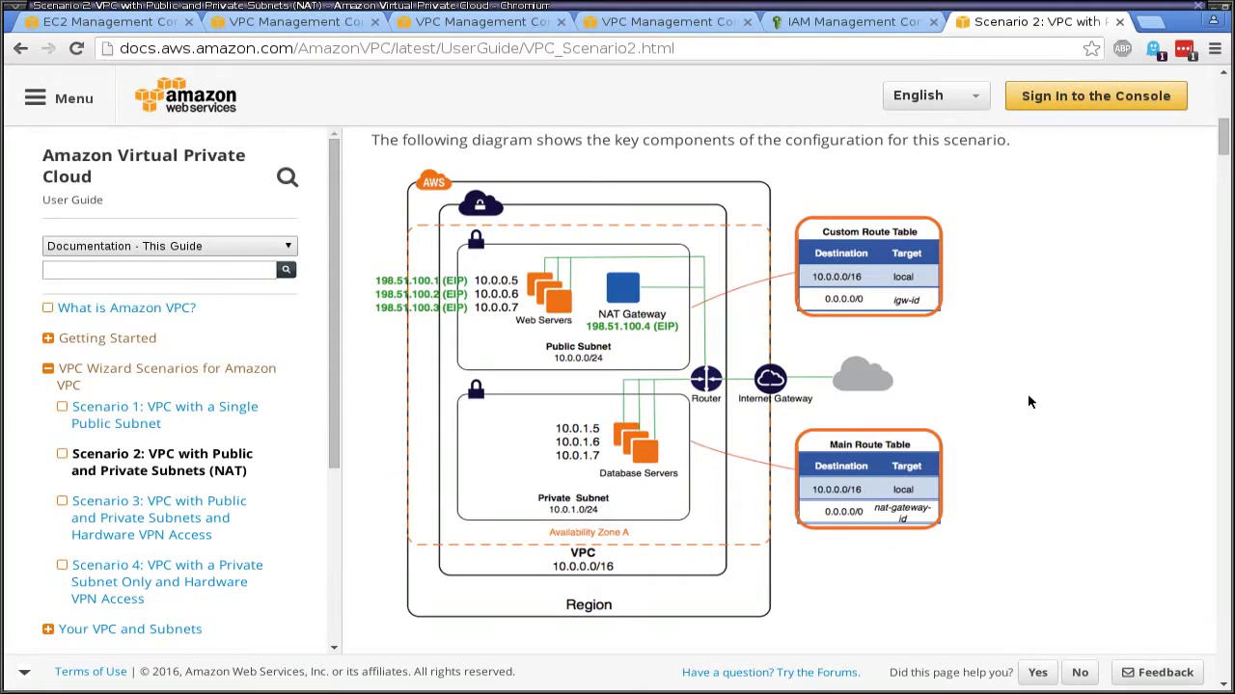
# Step: Review the Scenario 2 documentation on a VPC with public and private subnets, including its configuration diagram and basic components
pyautogui.scroll(2, 853, 391)
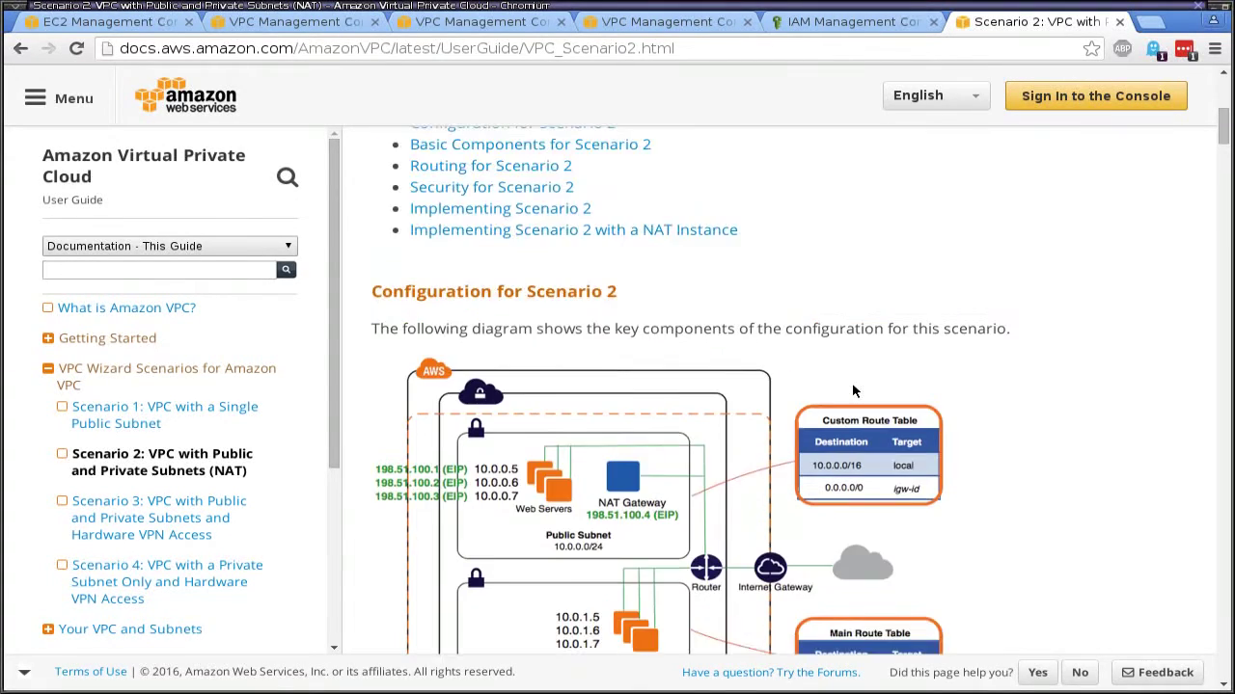
pyautogui.scroll(5, 852, 390)
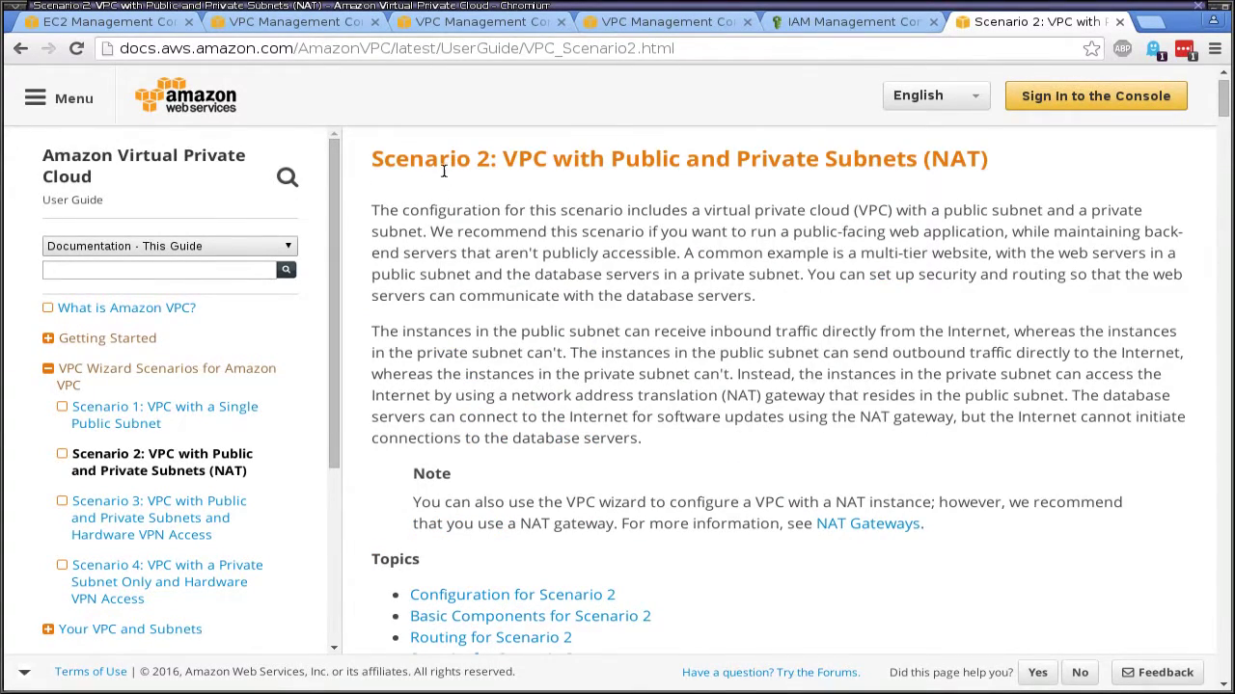
pyautogui.moveTo(503, 160); pyautogui.dragTo(825, 160)
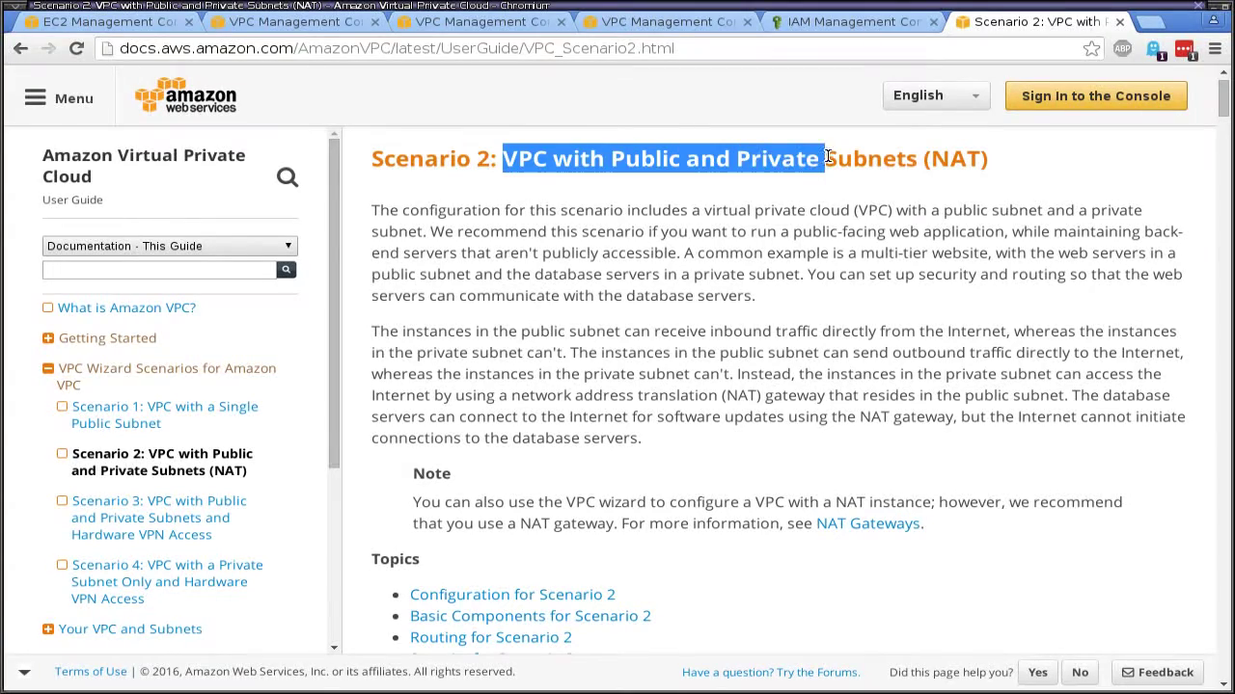
pyautogui.click(752, 258)
pyautogui.scroll(-4, 998, 522)
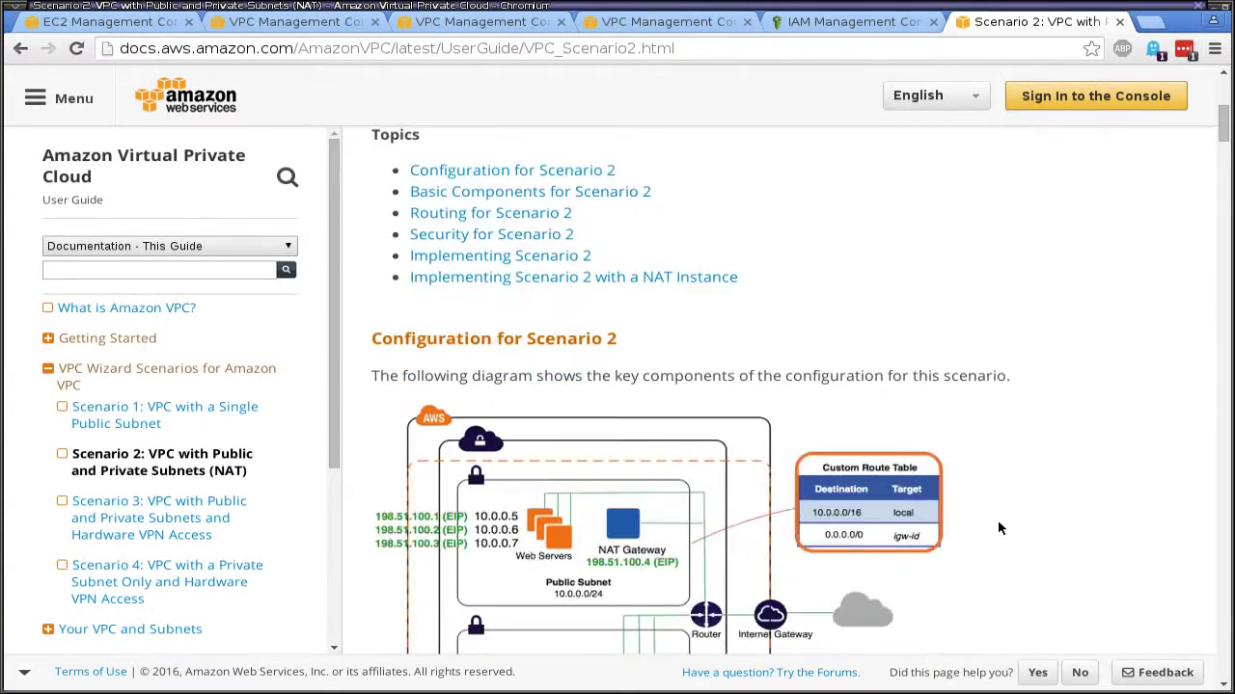
pyautogui.scroll(-5, 999, 526)
pyautogui.scroll(3, 999, 526)
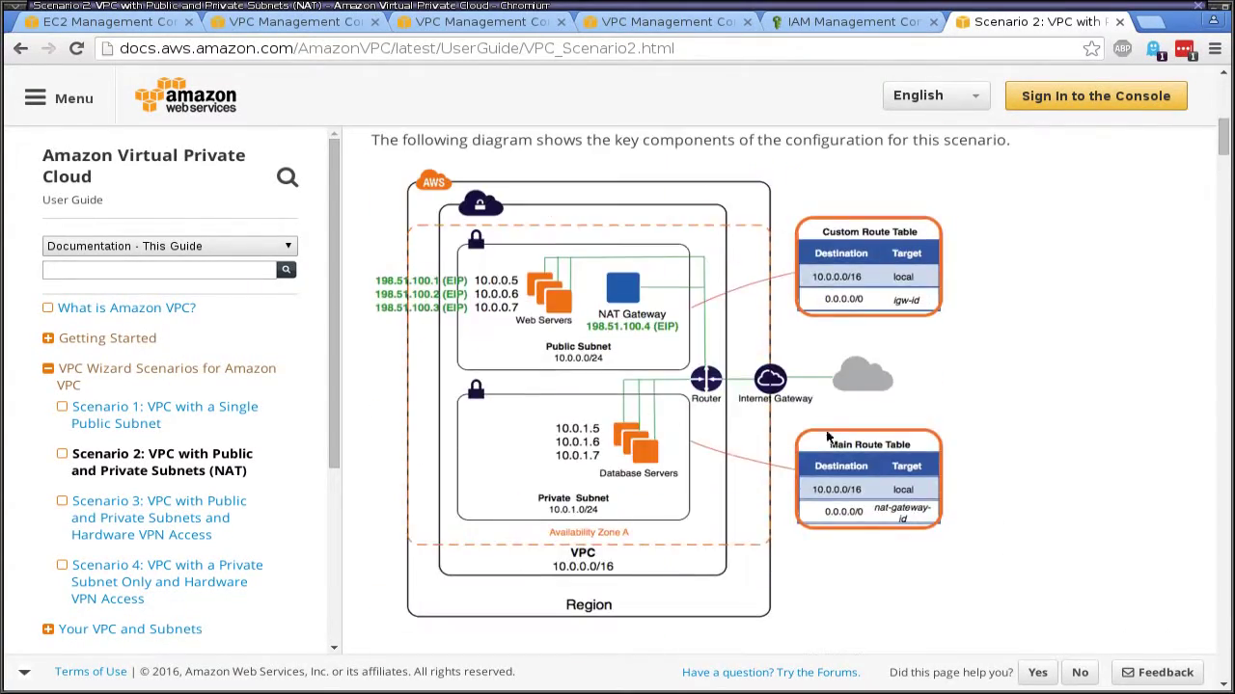
pyautogui.scroll(-5, 1075, 536)
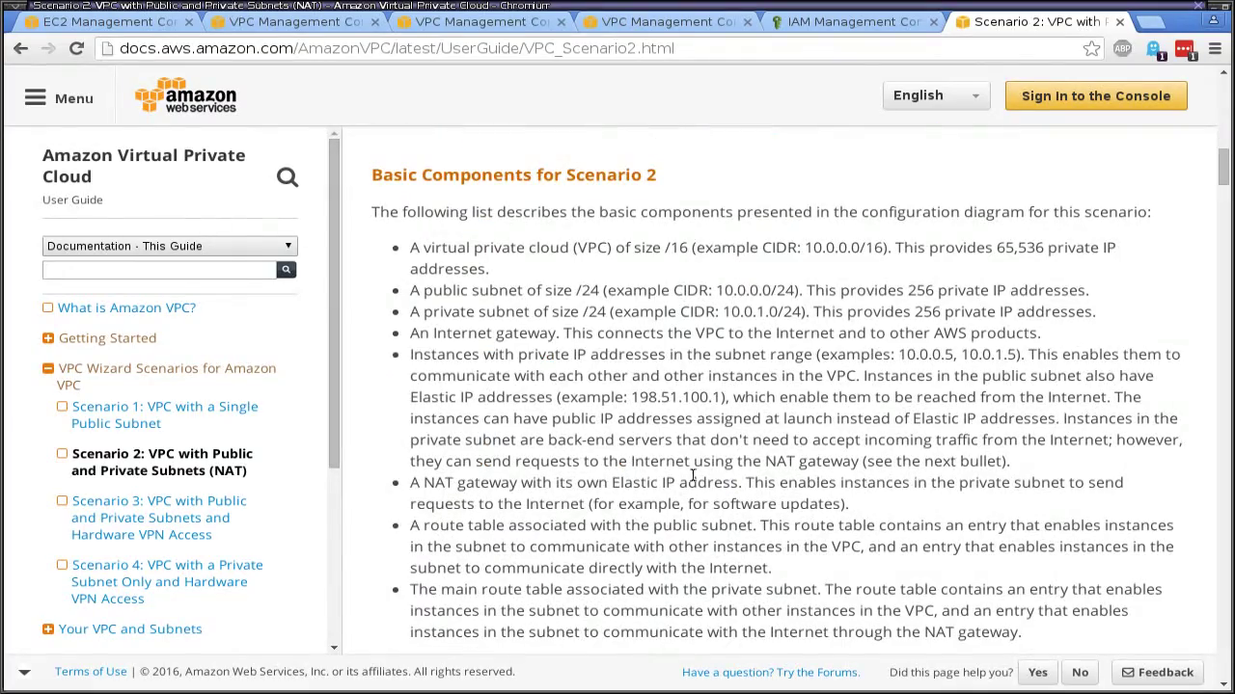
pyautogui.scroll(-1, 898, 582)
pyautogui.scroll(5, 898, 584)
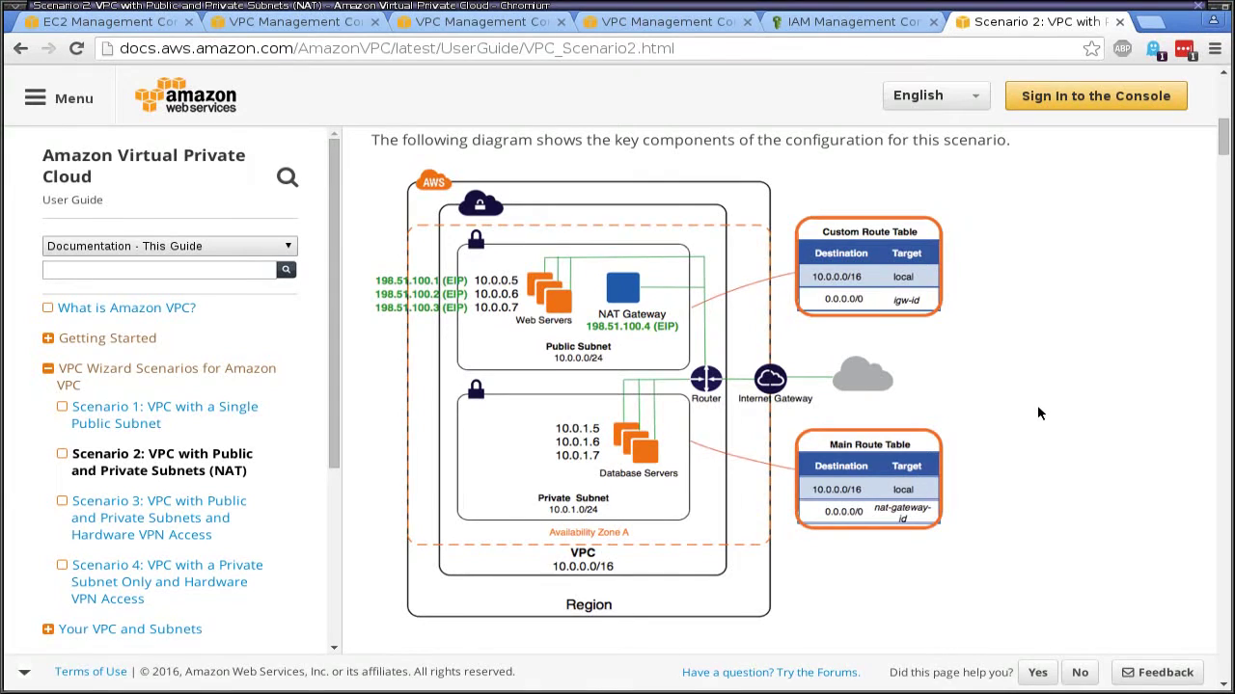
# Step: Switch to the VPC Management Console, list the region's VPCs and inspect the existing VPC's summary
pyautogui.hotkey('ctrl', '3')
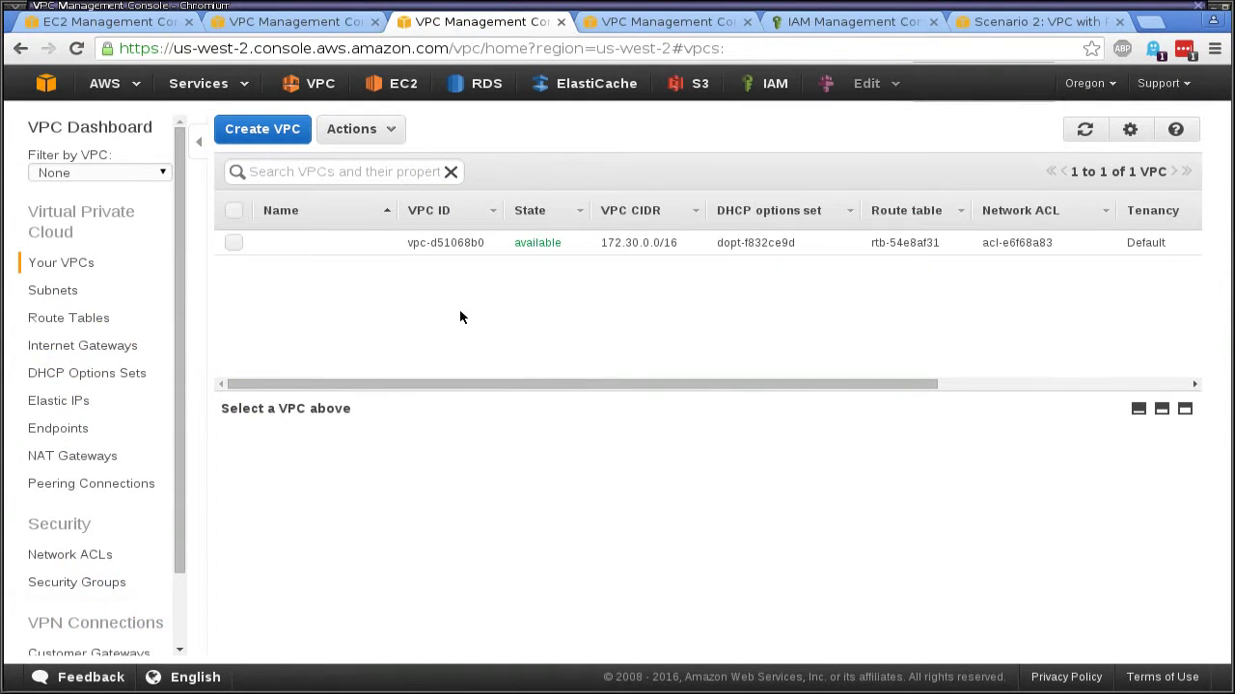
pyautogui.click(318, 85)
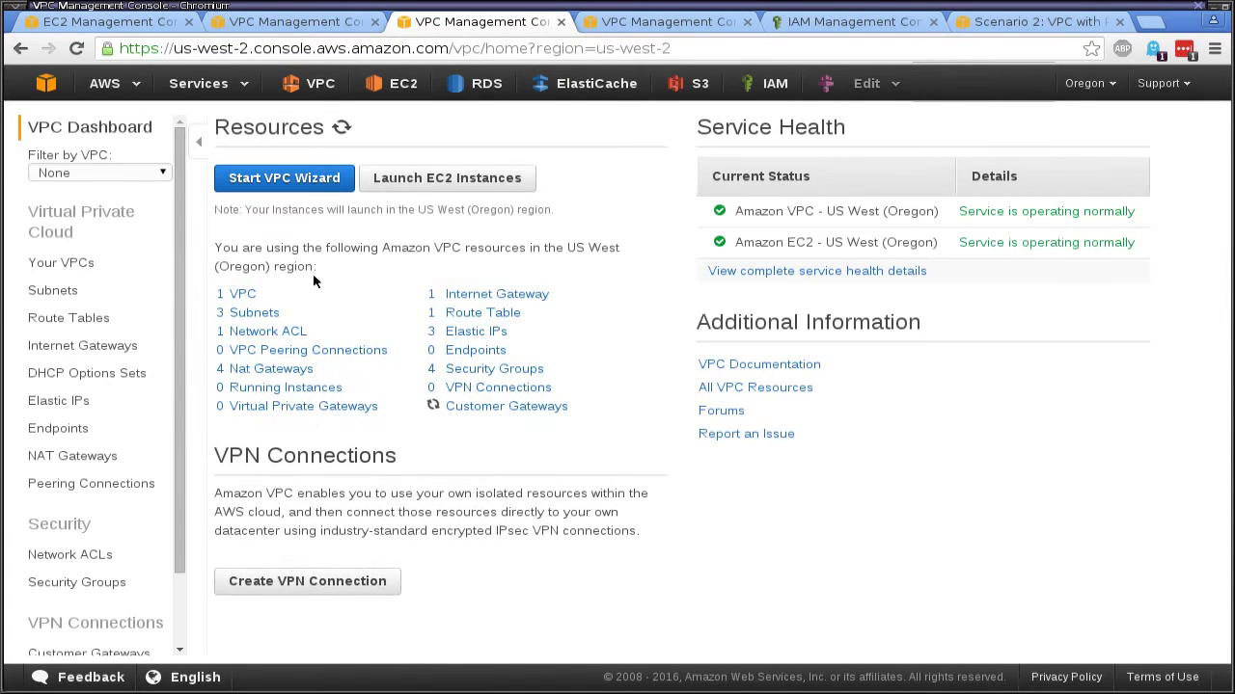
pyautogui.click(247, 294)
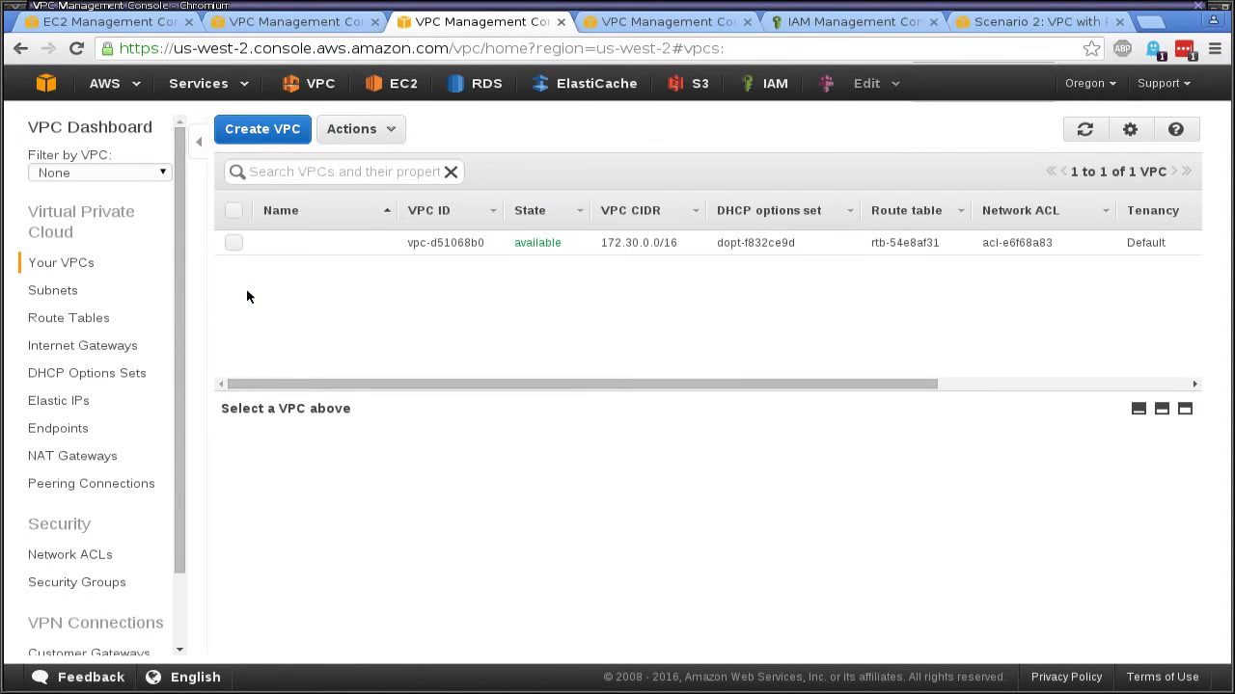
pyautogui.click(641, 243)
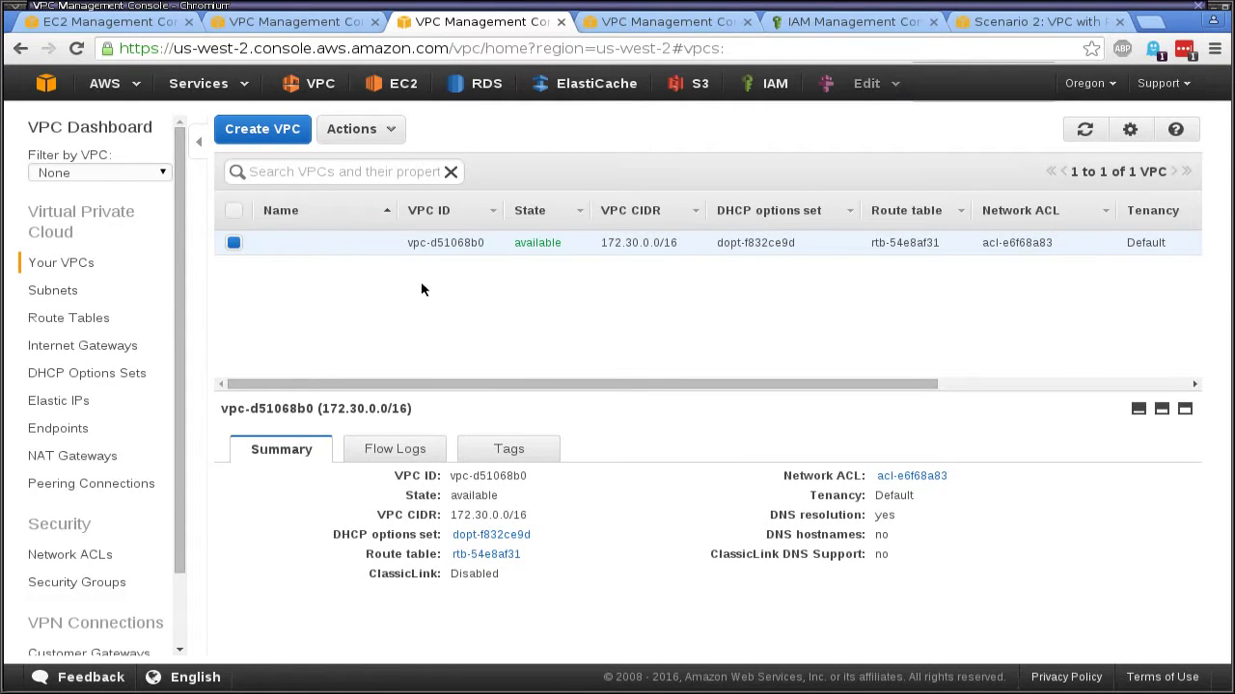
# Step: Create a VPC named Prod-VPC with the CIDR block 192.168.0.0/16 and default tenancy
pyautogui.click(256, 131)
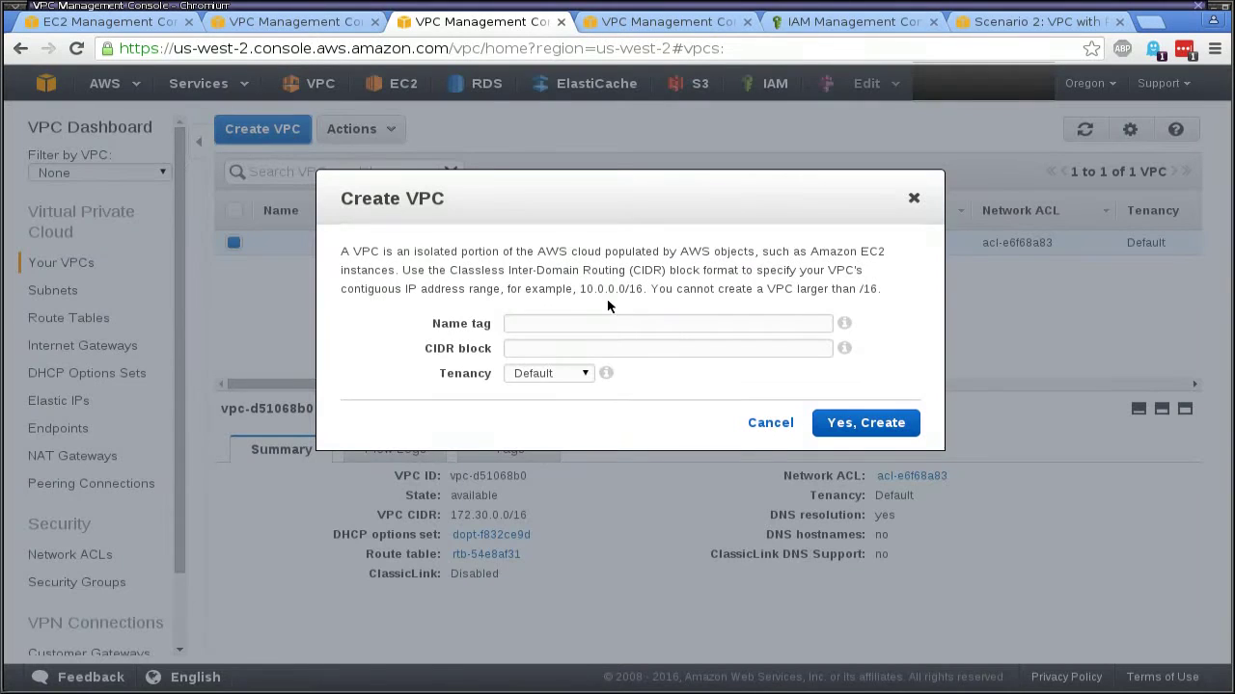
pyautogui.click(579, 323)
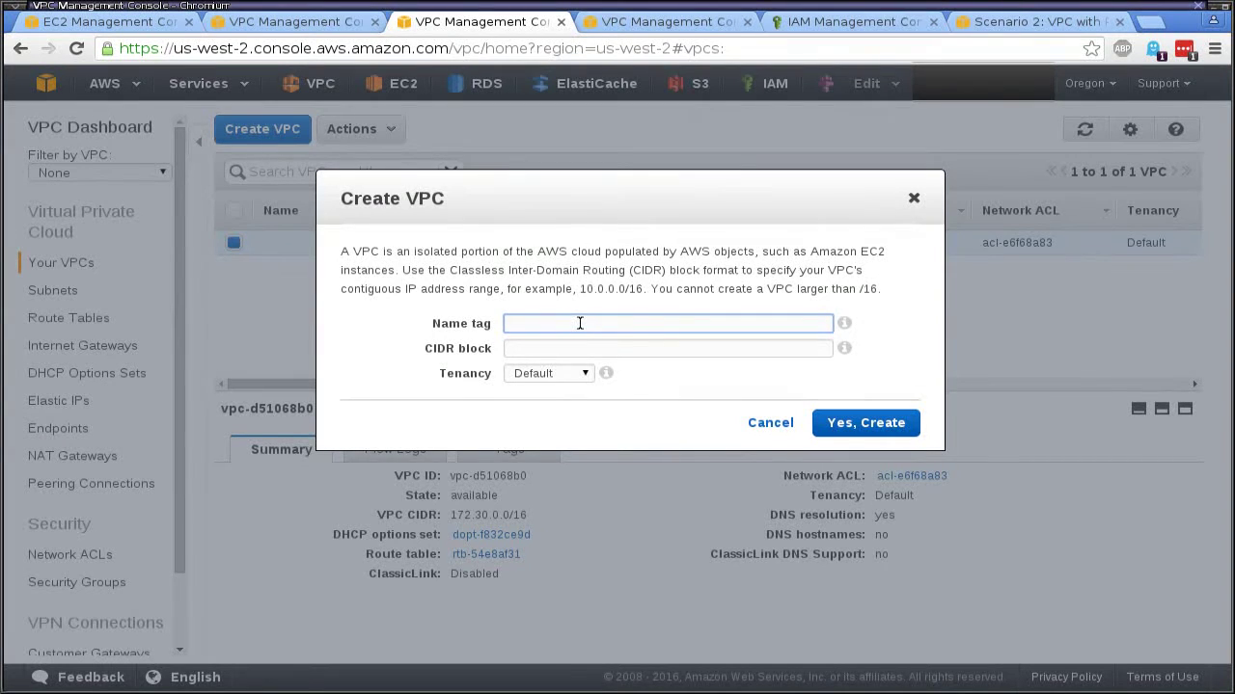
pyautogui.write('Prod-VPC')
pyautogui.click(588, 349)
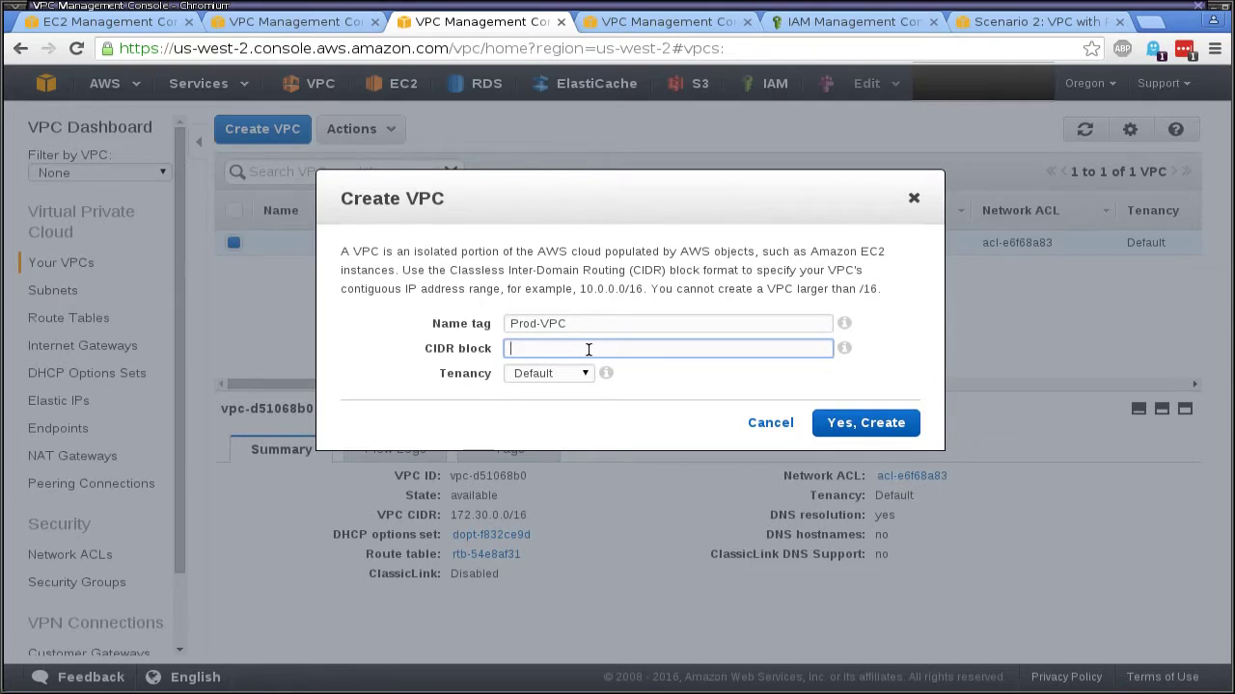
pyautogui.write('192.168.0.0/16')
pyautogui.click(871, 425)
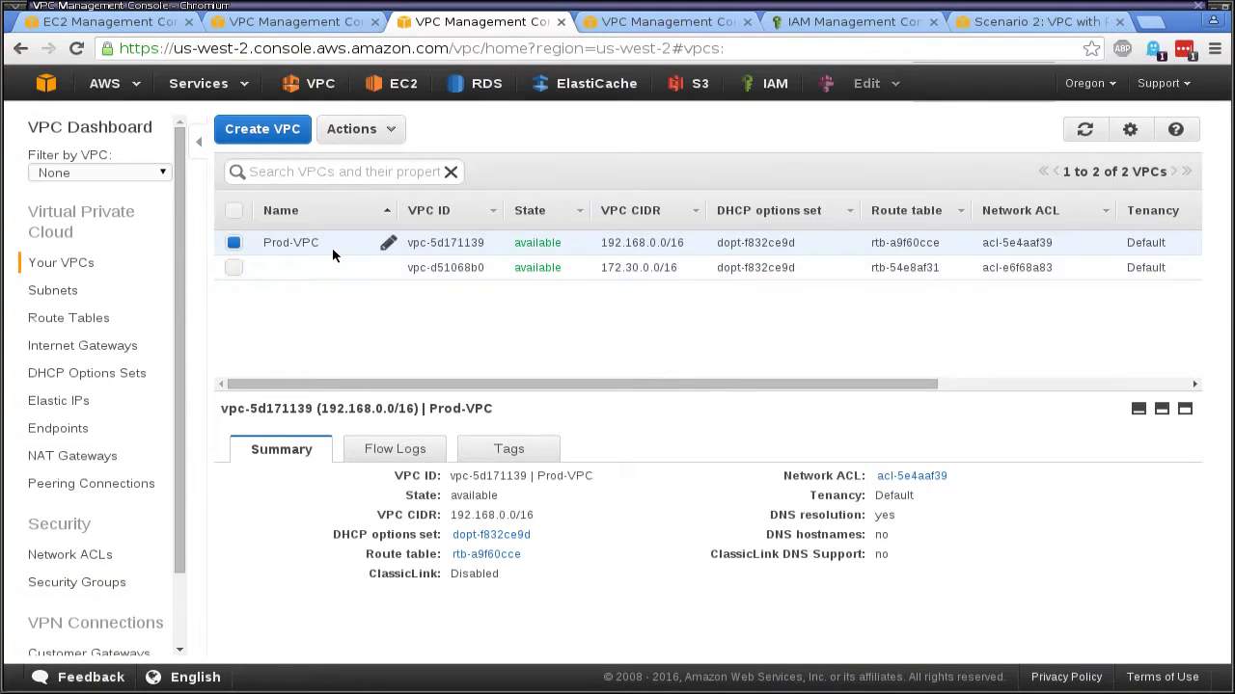
# Step: Filter the console's resources by Prod-VPC and show its subnets
pyautogui.click(152, 170)
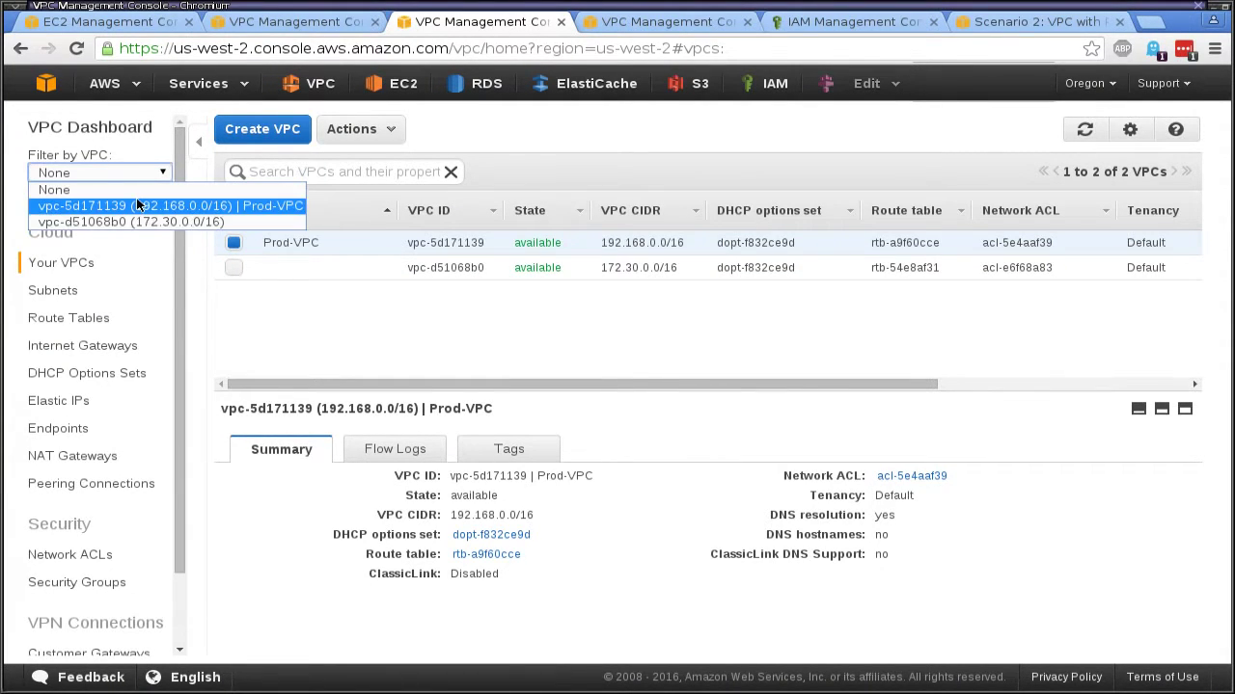
pyautogui.click(135, 206)
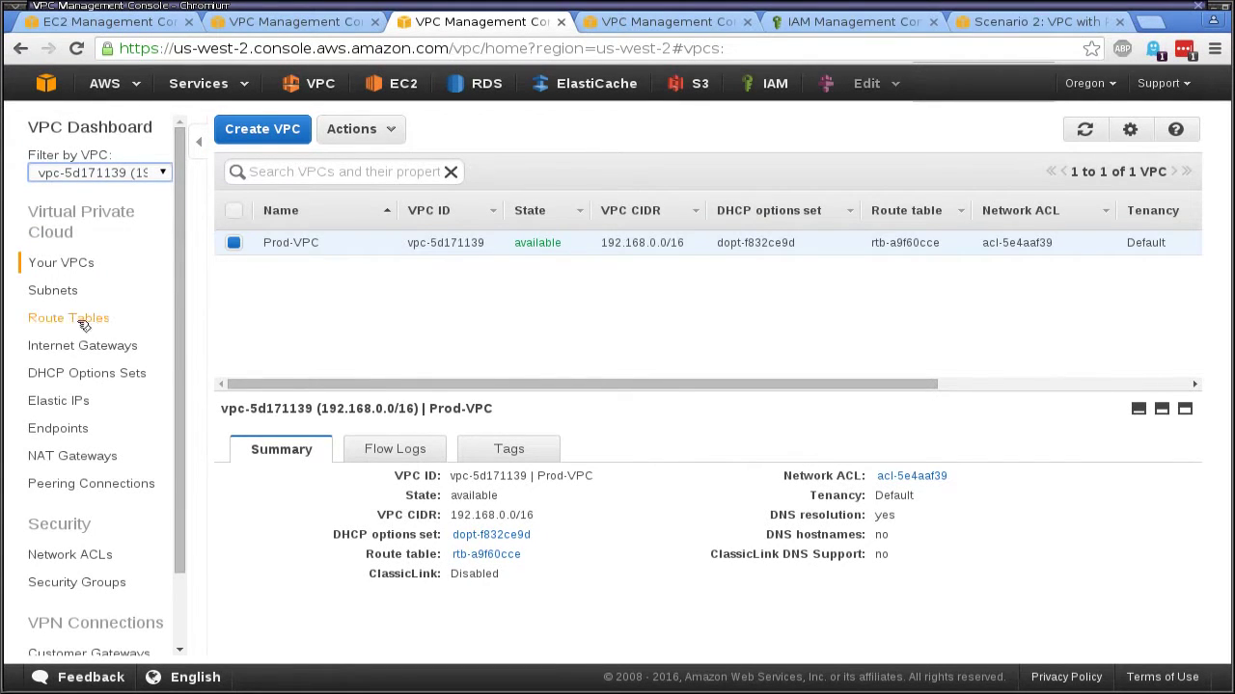
pyautogui.click(60, 296)
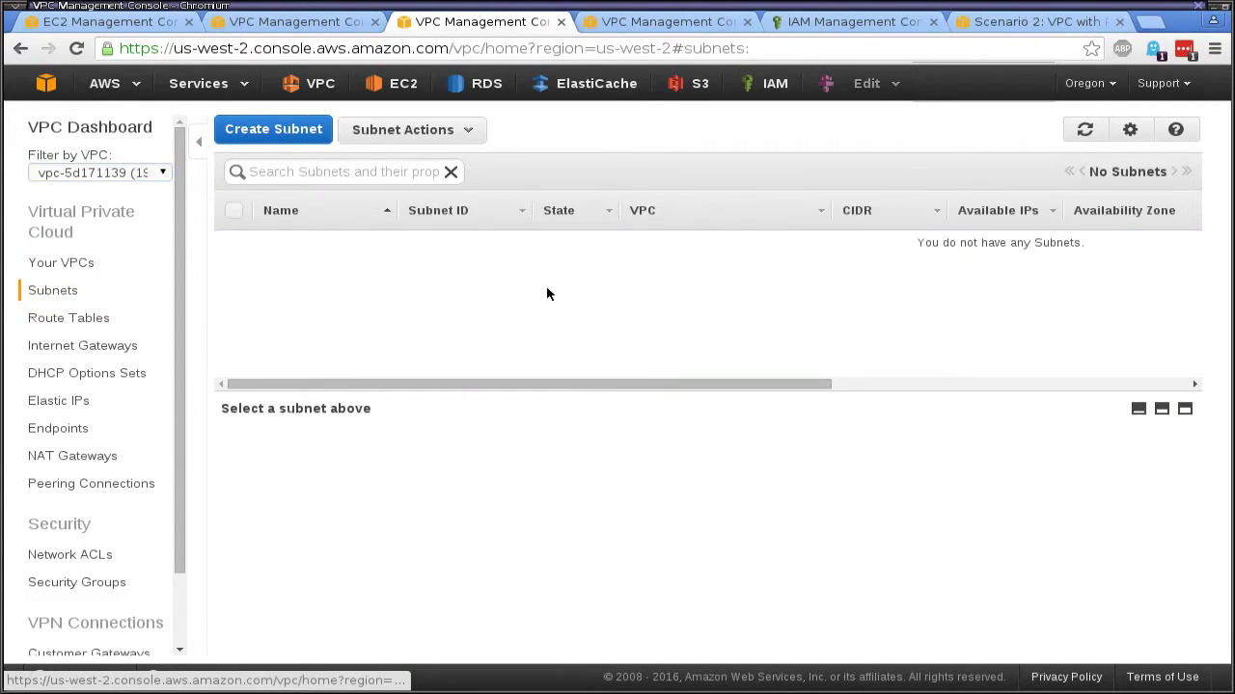
# Step: Create a subnet named Public Zone A in Prod-VPC, in availability zone us-west-2a with CIDR block 192.168.0.0/24
pyautogui.click(279, 127)
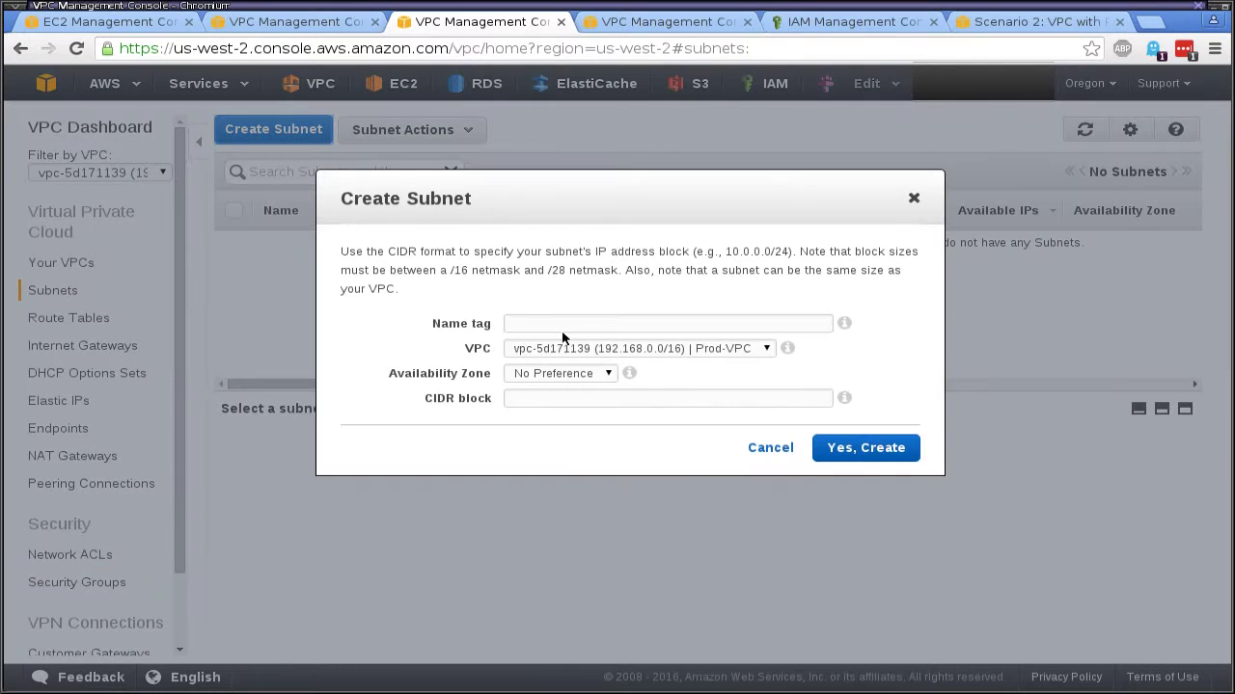
pyautogui.click(575, 322)
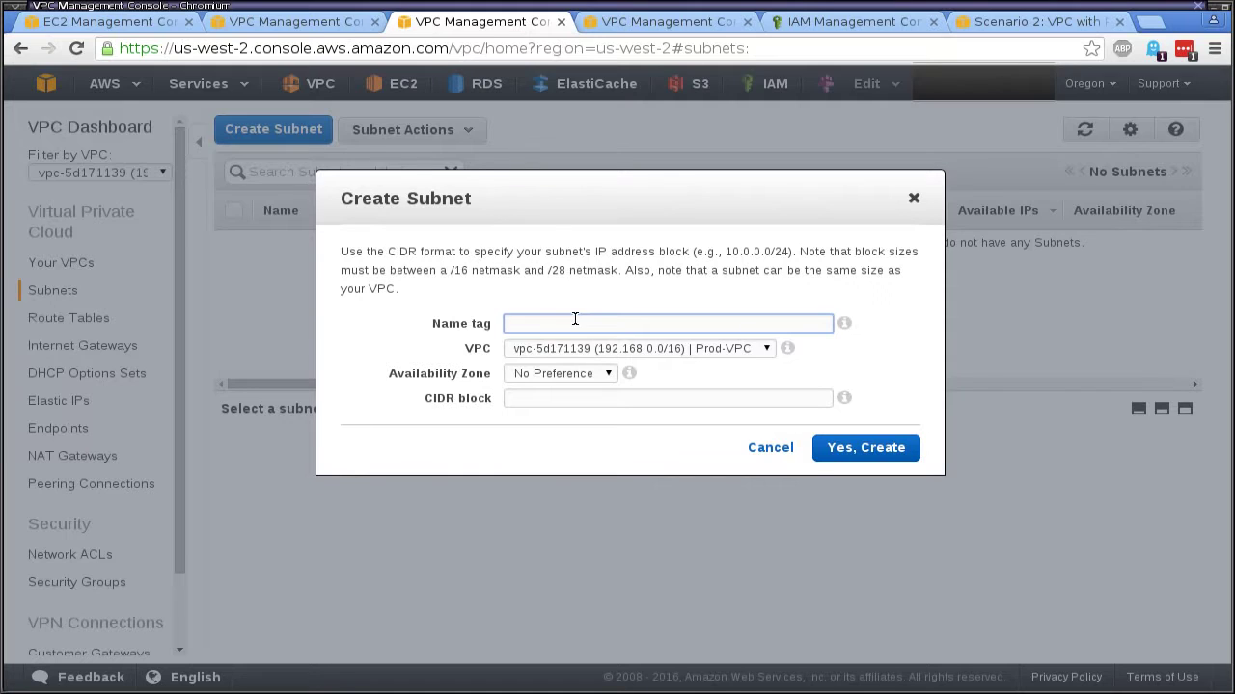
pyautogui.write('Public Zone')
pyautogui.write('A')
pyautogui.click(577, 376)
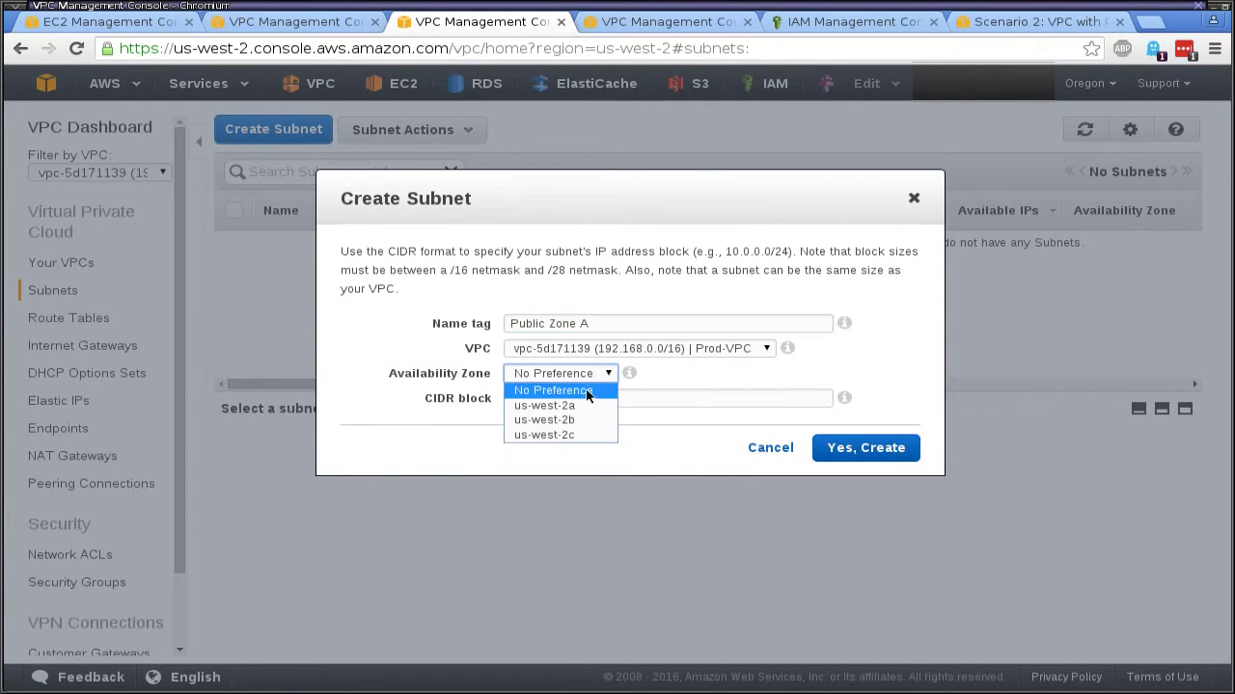
pyautogui.click(582, 405)
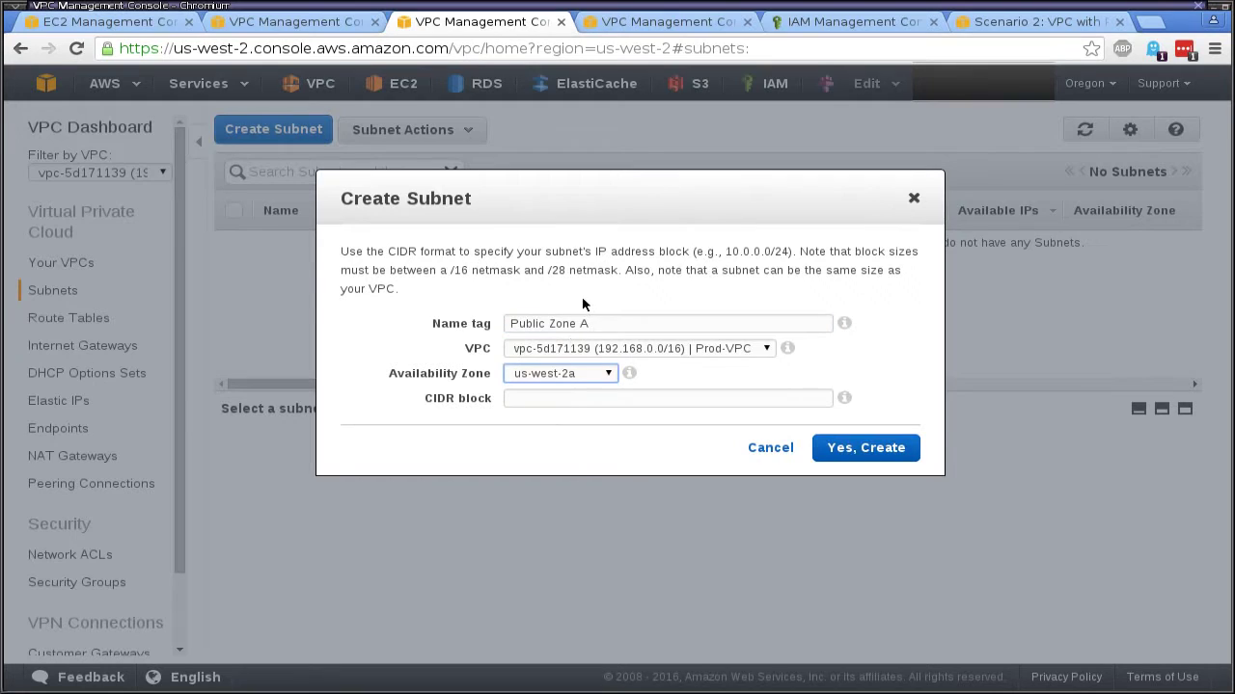
pyautogui.click(725, 356)
pyautogui.click(719, 362)
pyautogui.click(656, 401)
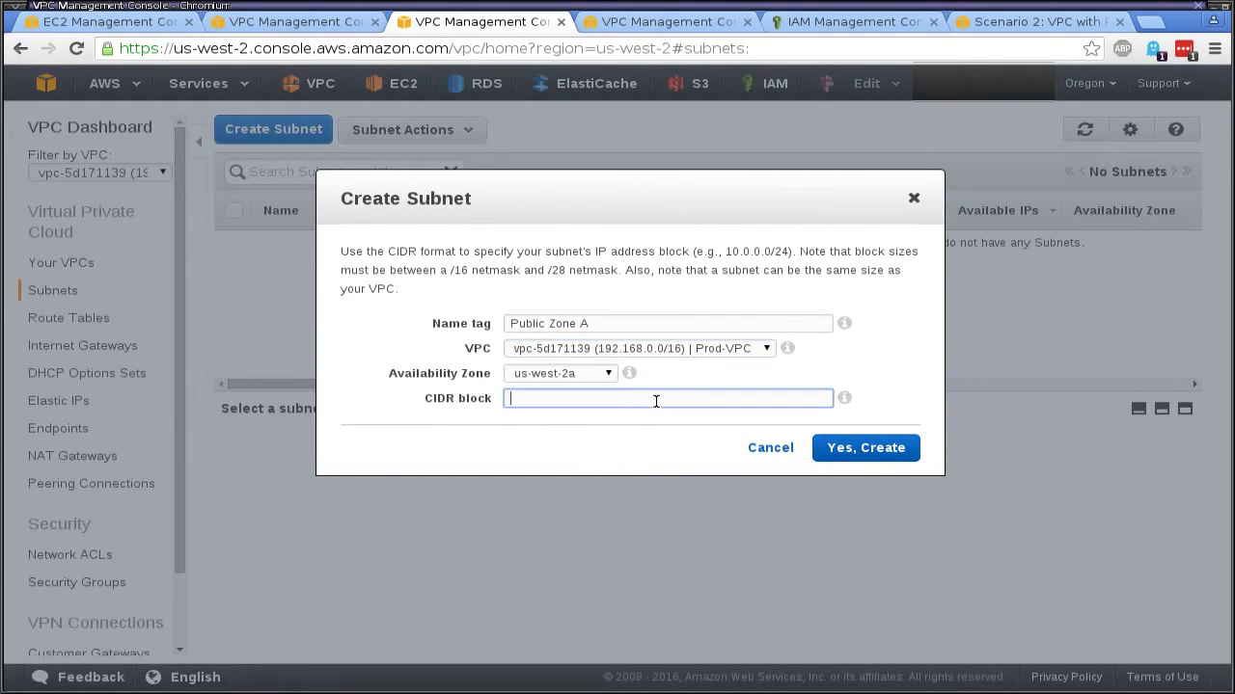
pyautogui.write('192.168.0.0/24')
pyautogui.click(889, 453)
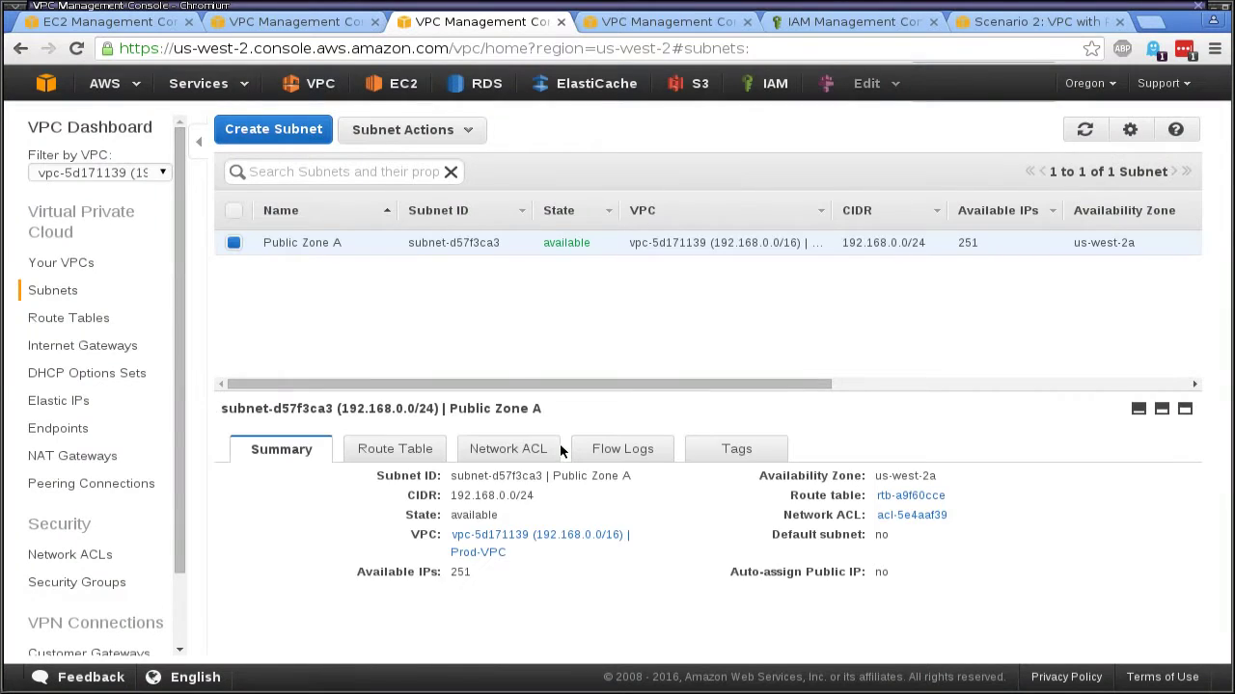
# Step: Start a second Prod-VPC subnet named Public Zone B in availability zone us-west-2b
pyautogui.click(279, 129)
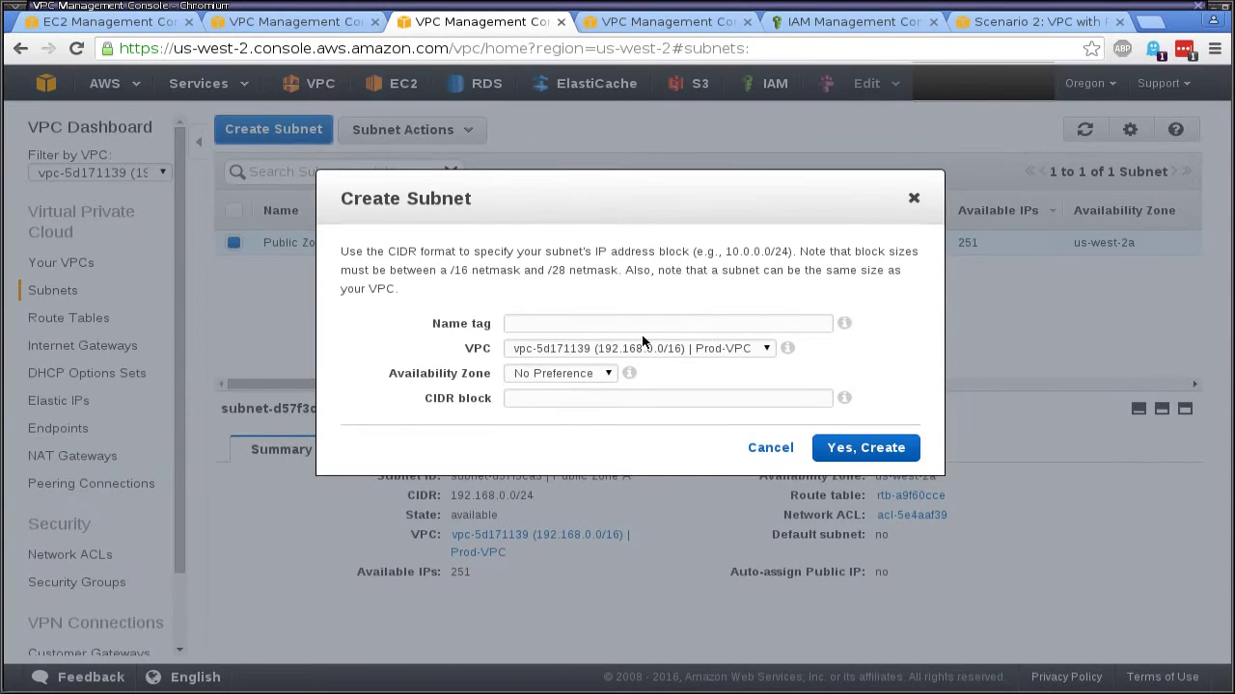
pyautogui.click(639, 327)
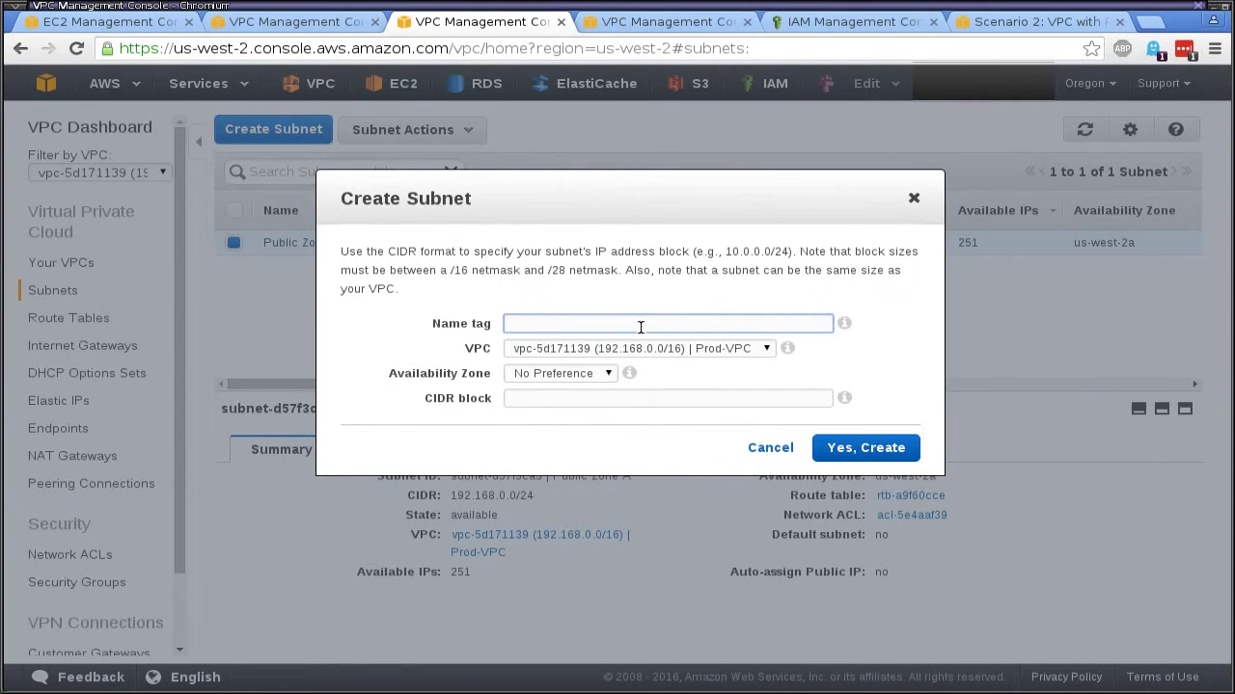
pyautogui.write('Public ZoneB')
pyautogui.press('BackSpace')
pyautogui.write('b\\')
pyautogui.moveTo(566, 196); pyautogui.dragTo(581, 308)
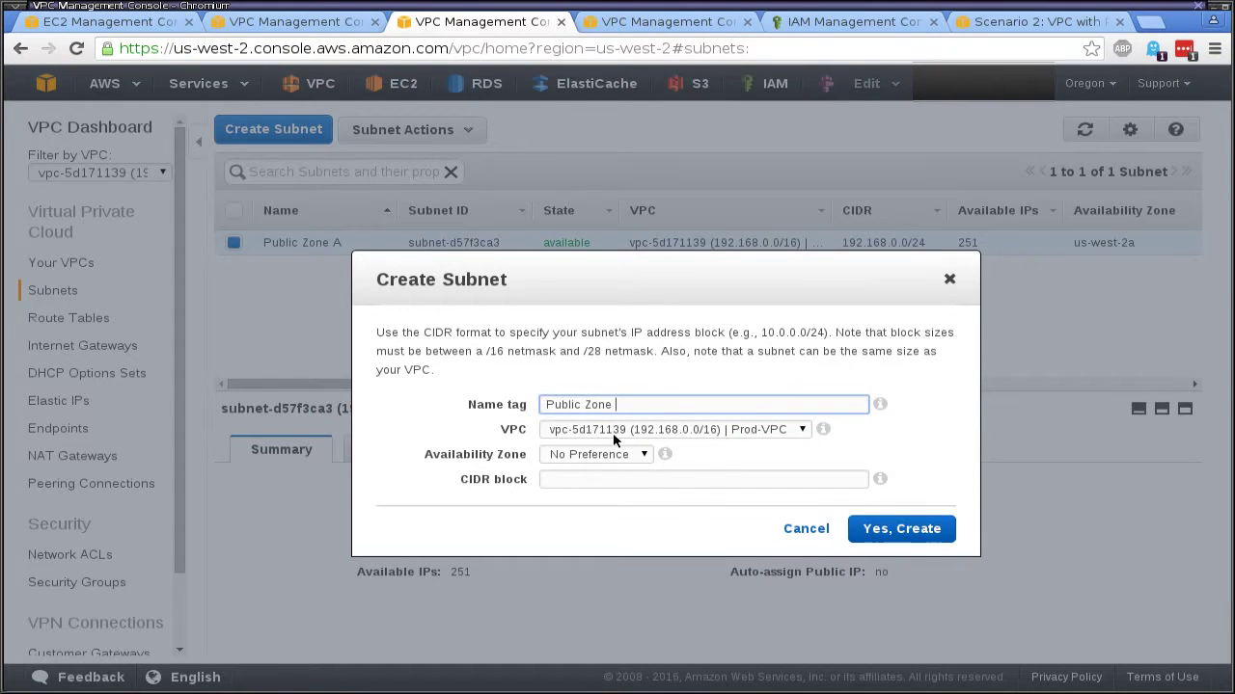
pyautogui.write('B')
pyautogui.click(618, 459)
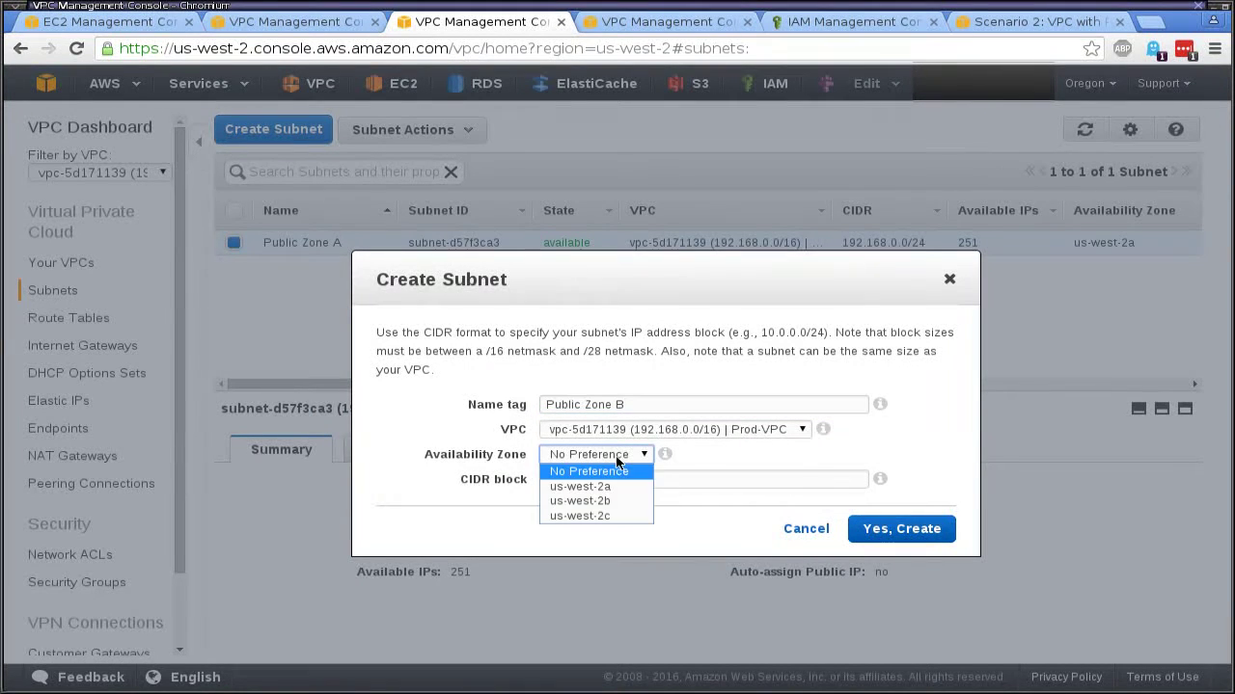
pyautogui.click(611, 499)
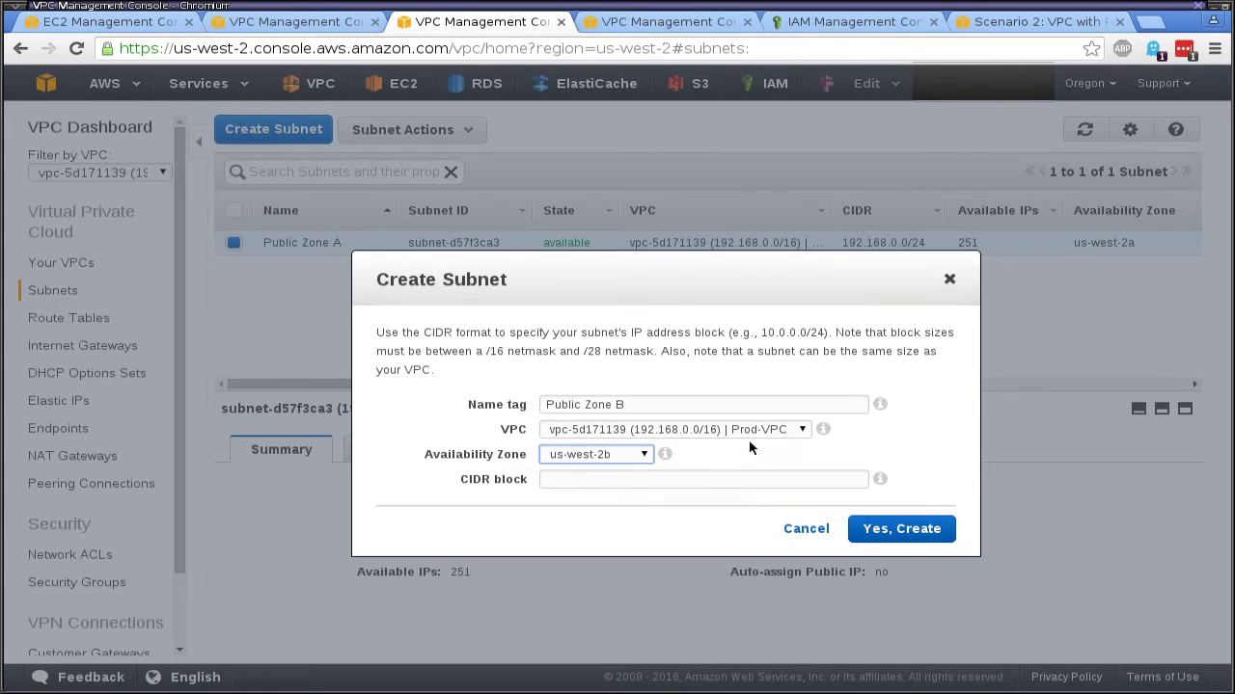
# Step: Give the Public Zone B subnet the CIDR block 192.168.1.0/24 and create it
pyautogui.click(636, 474)
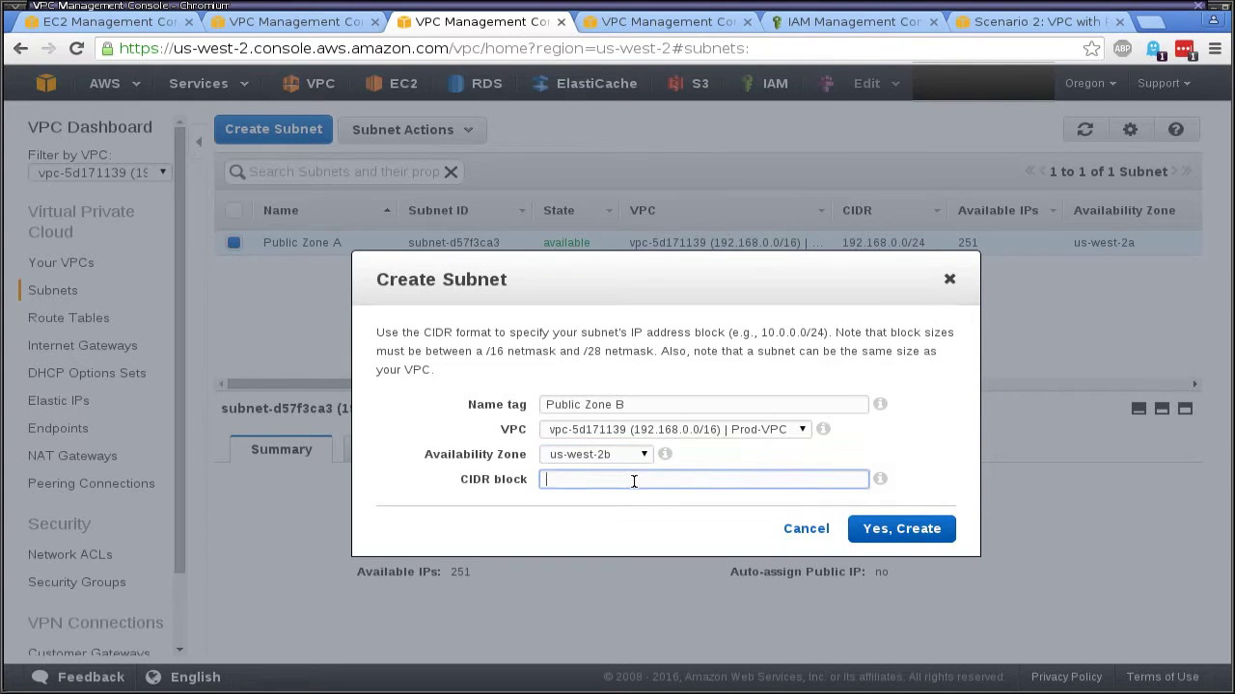
pyautogui.write('192.168.')
pyautogui.moveTo(865, 254); pyautogui.dragTo(887, 258)
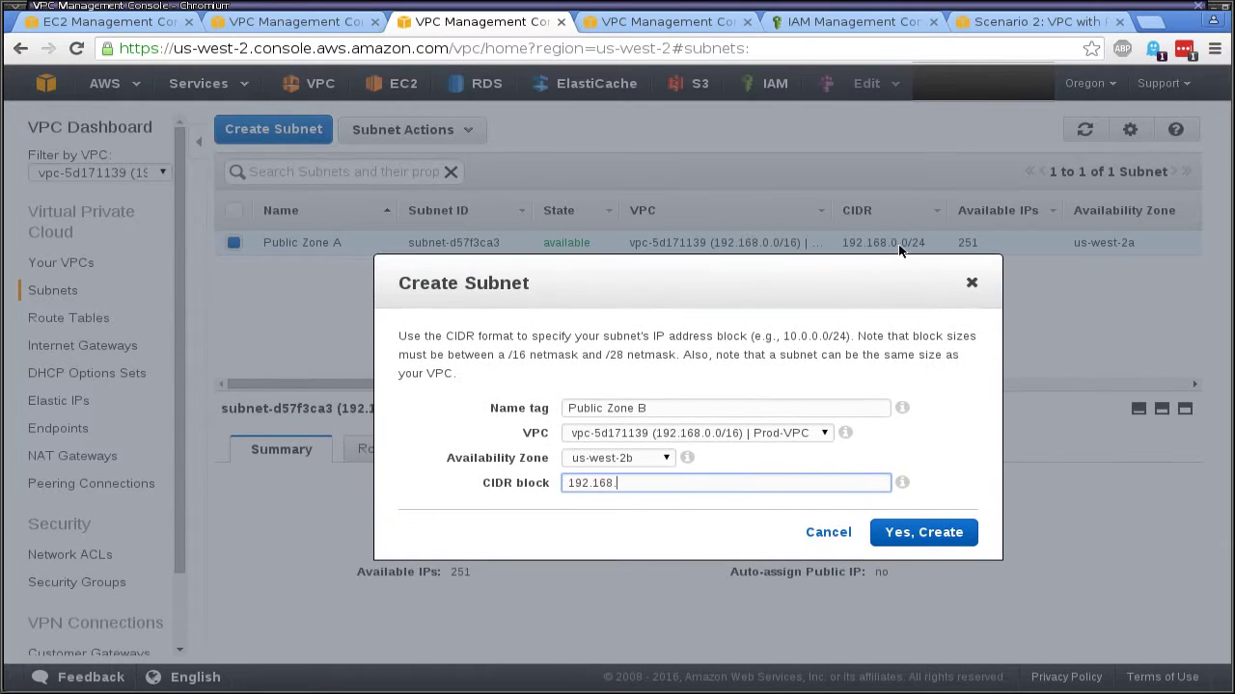
pyautogui.write('1.0/24')
pyautogui.click(929, 542)
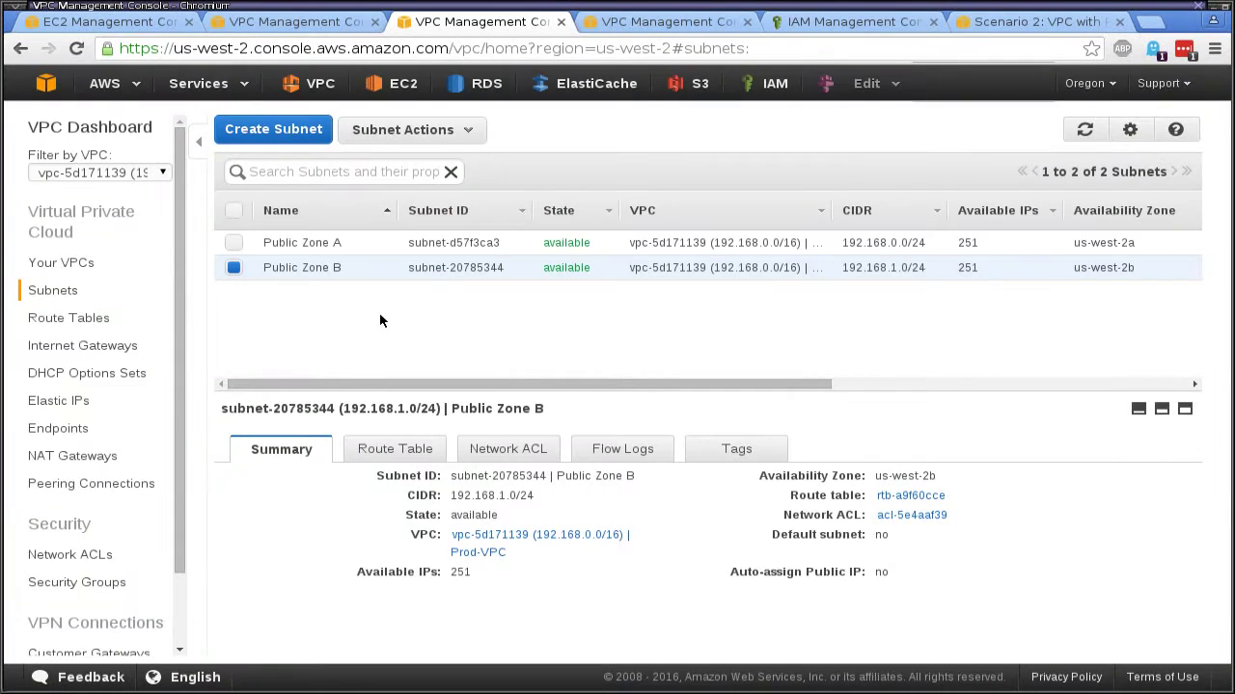
# Step: Start a new Prod-VPC subnet named Private Zone A in availability zone us-west-2a
pyautogui.click(278, 129)
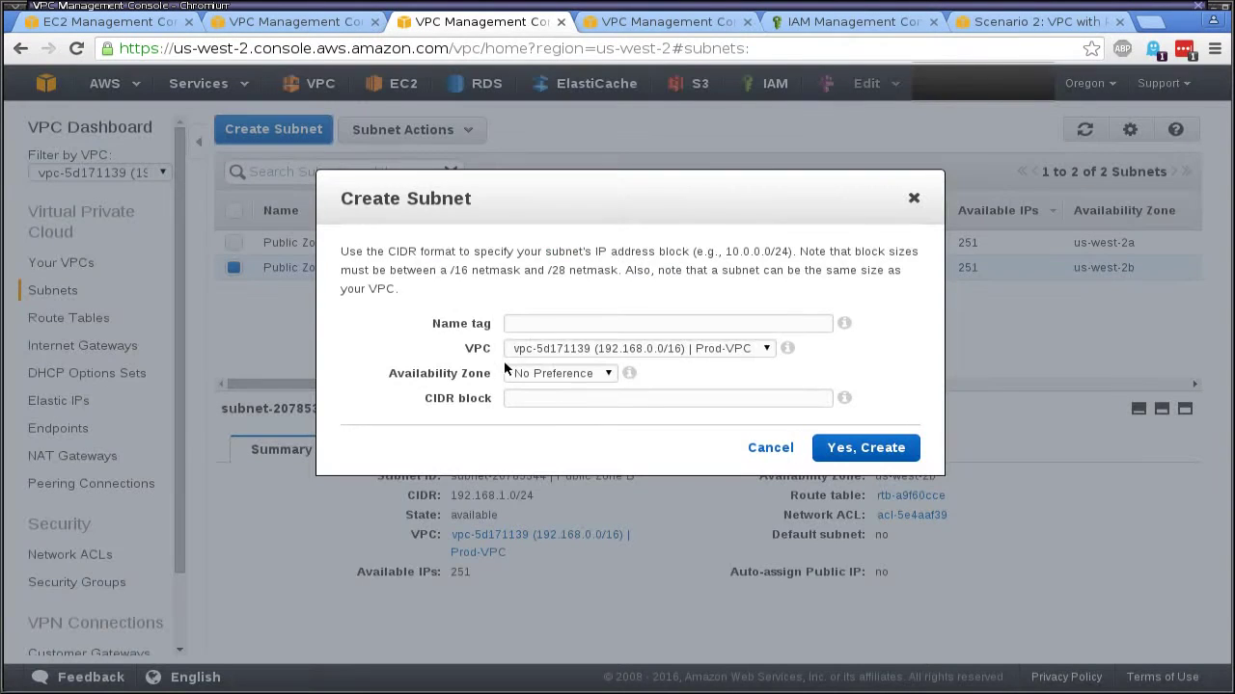
pyautogui.click(545, 322)
pyautogui.write('Private Zone')
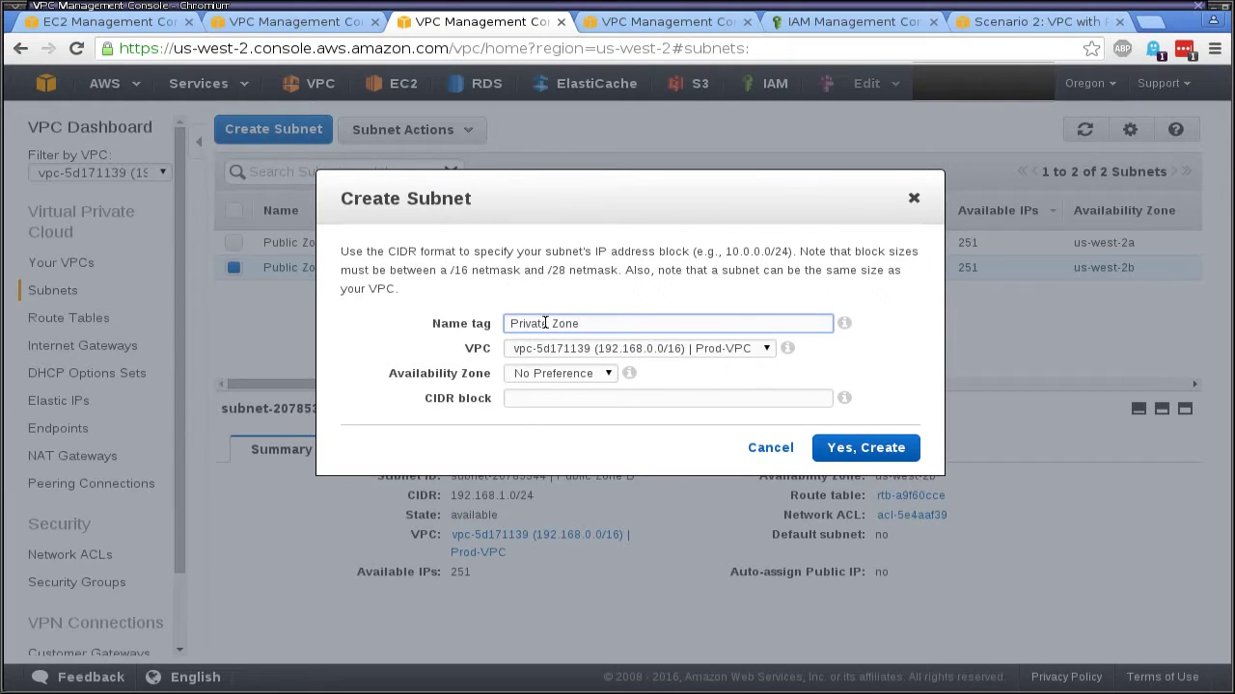
pyautogui.write(' A')
pyautogui.click(579, 378)
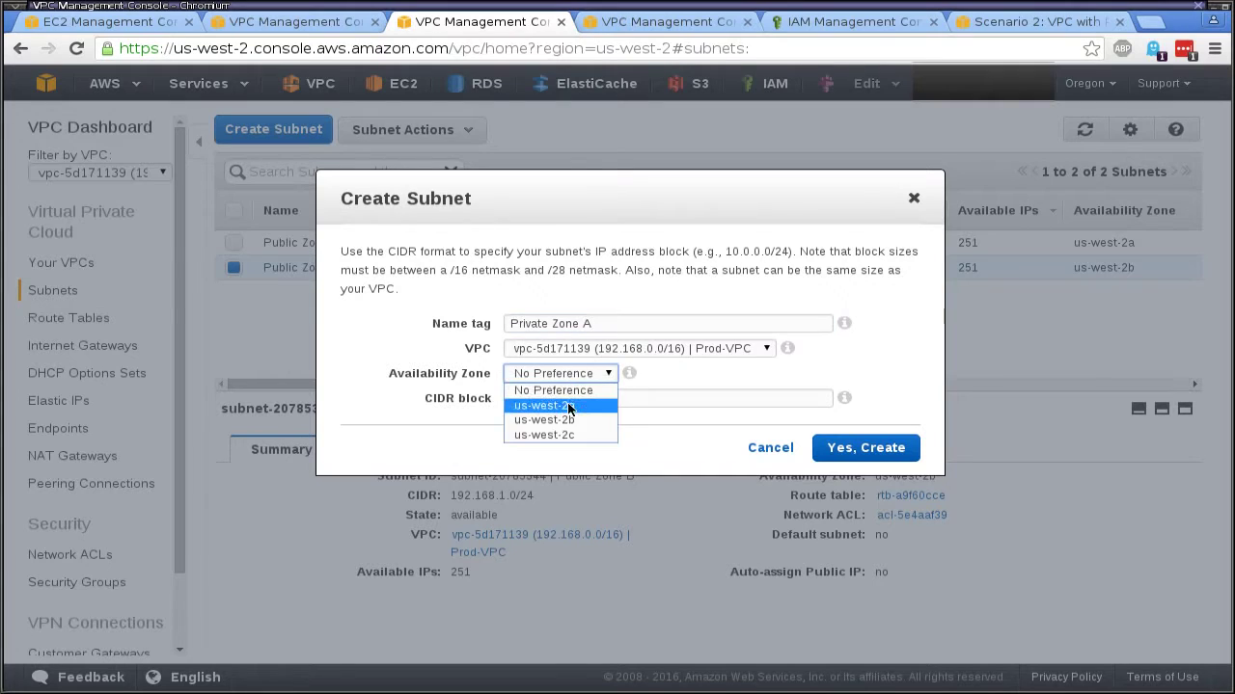
pyautogui.click(572, 406)
# Step: Give the Private Zone A subnet the CIDR block 192.168.10.0/24 and create it
pyautogui.click(600, 399)
pyautogui.write('192.168')
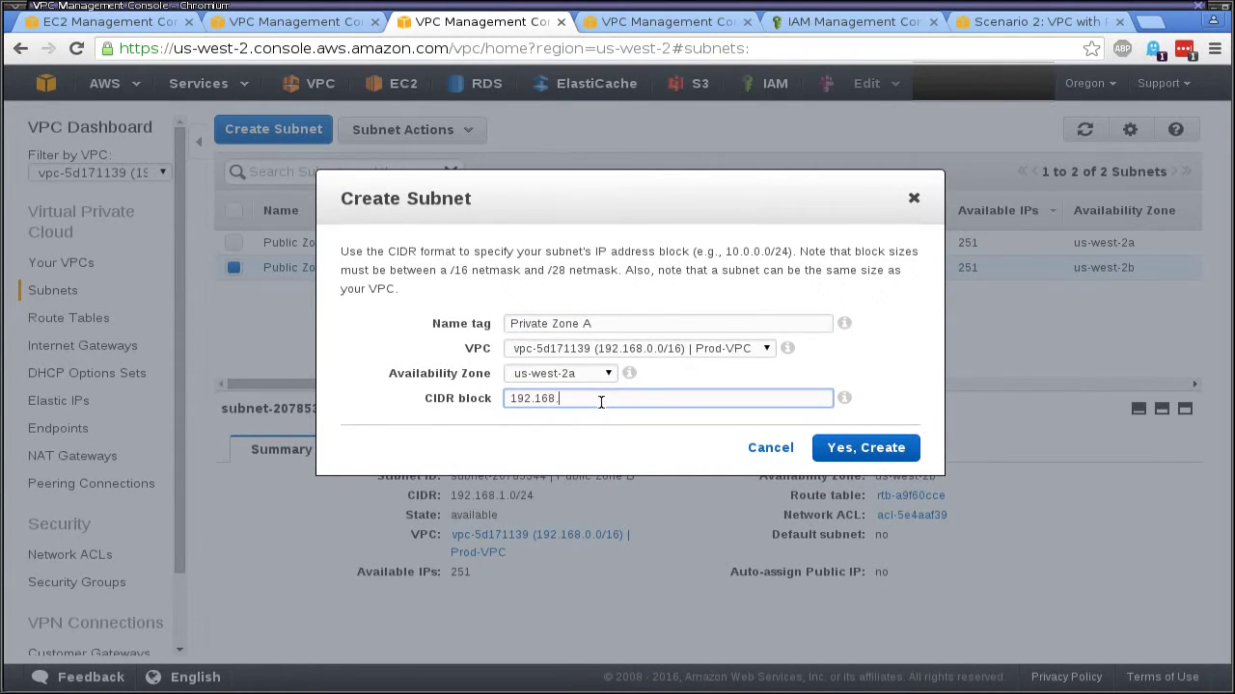
pyautogui.write('.10.1')
pyautogui.press('BackSpace')
pyautogui.write('0/24')
pyautogui.moveTo(400, 200); pyautogui.dragTo(462, 336)
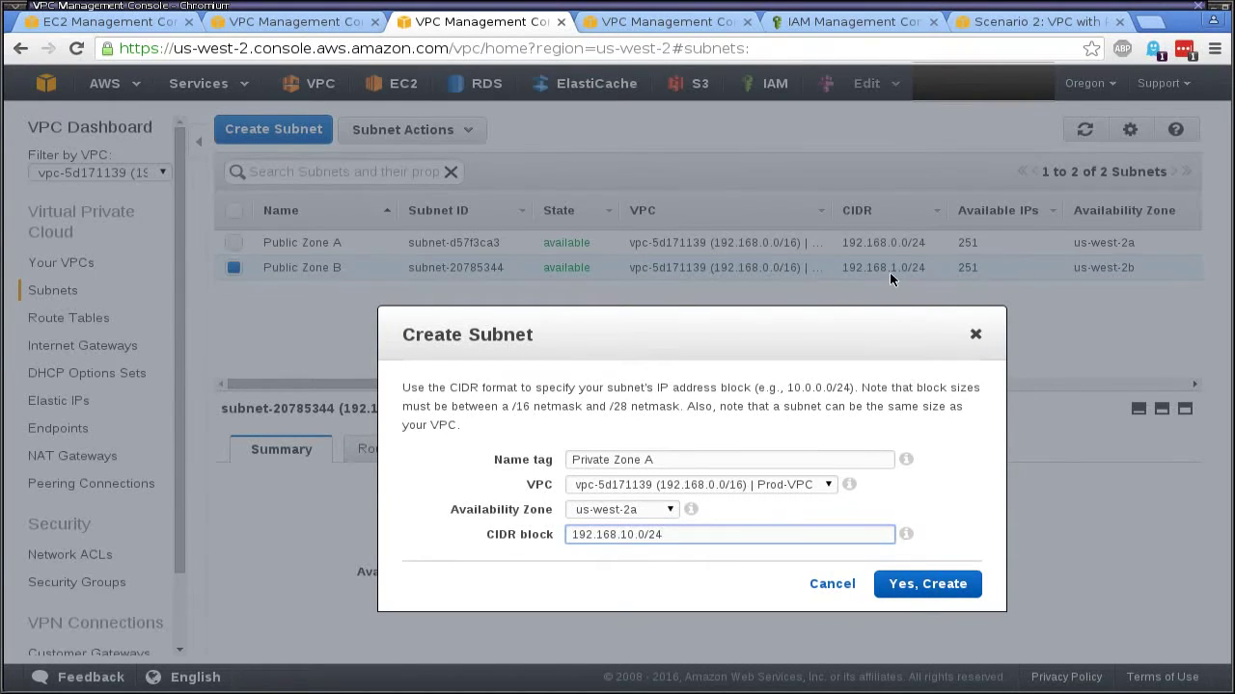
pyautogui.click(912, 584)
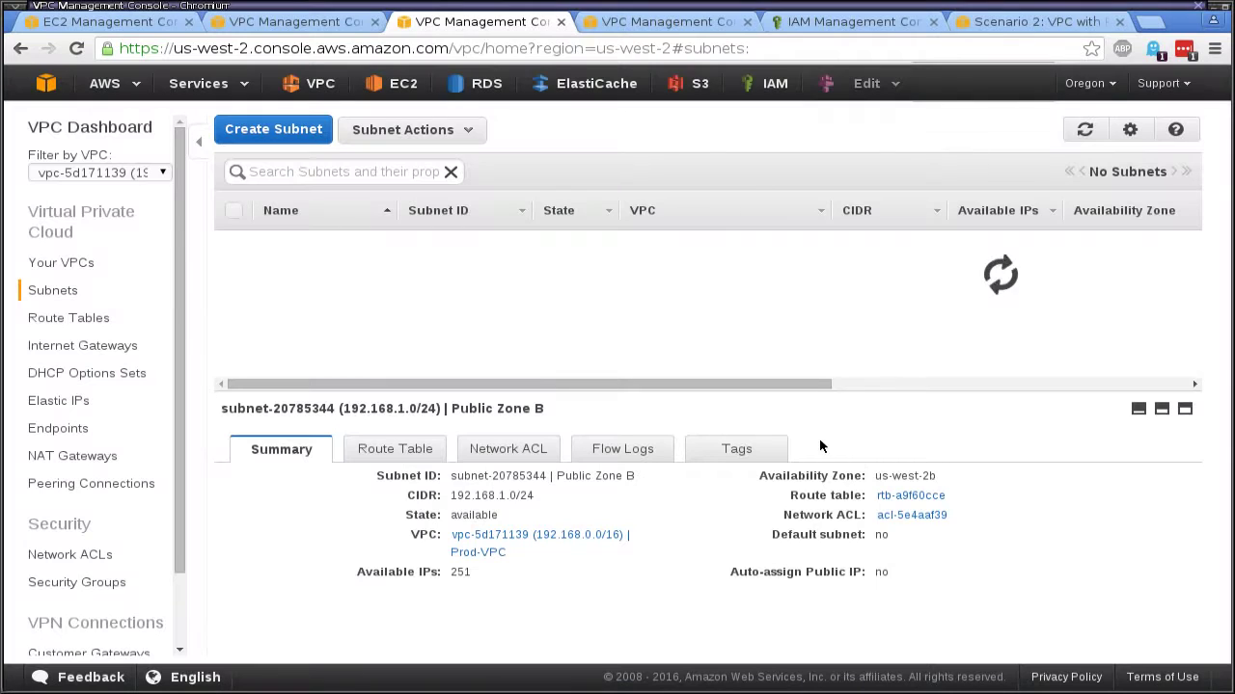
# Step: Create a Prod-VPC subnet named Private Zone B in availability zone us-west-2b with CIDR block 192.168.11.0/24
pyautogui.click(289, 129)
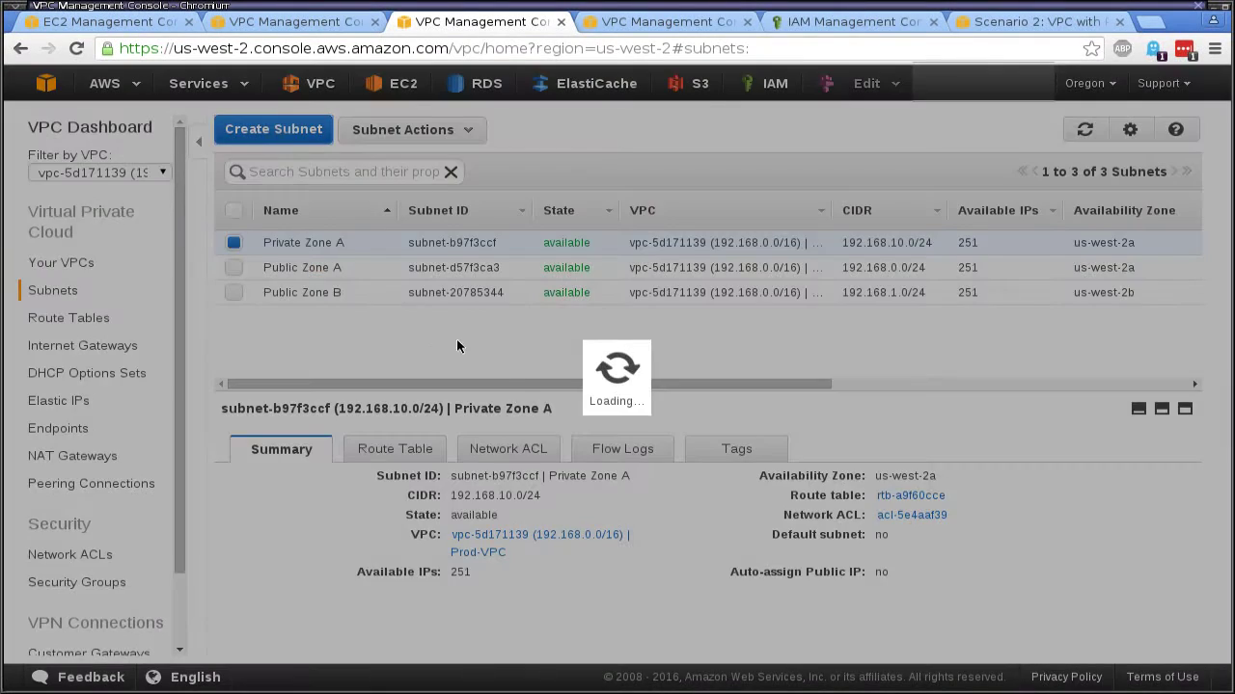
pyautogui.click(609, 328)
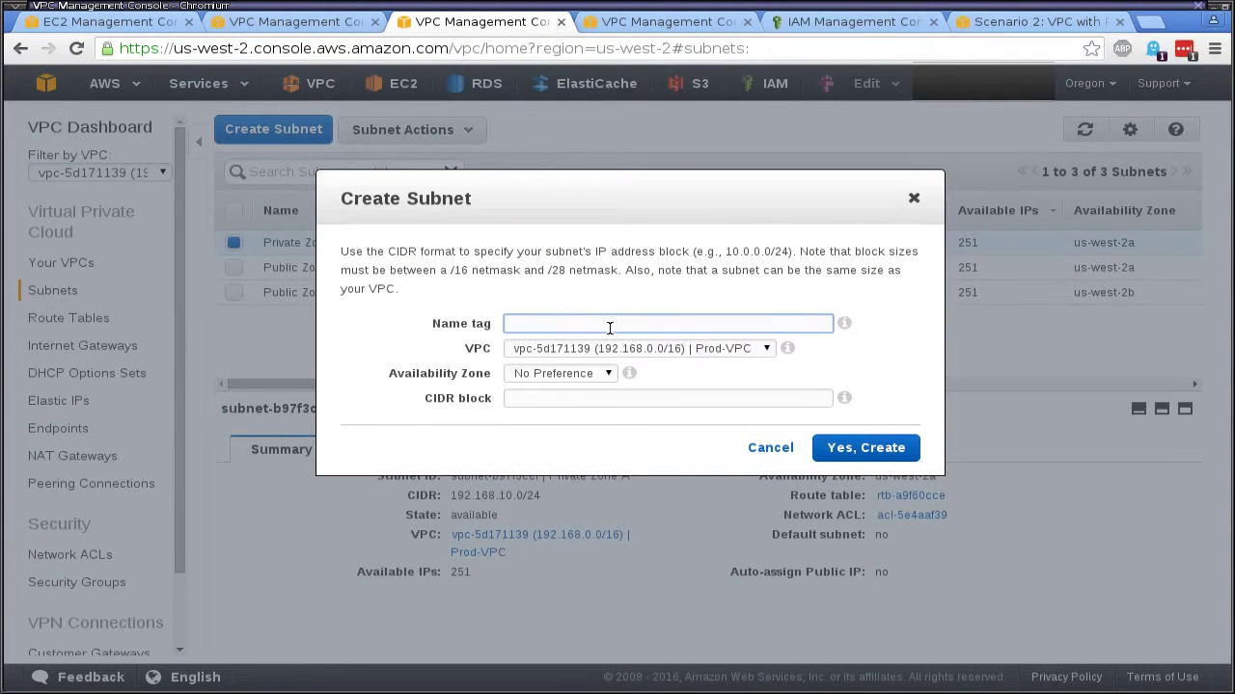
pyautogui.write('Private Zon e B')
pyautogui.click(606, 374)
pyautogui.click(580, 409)
pyautogui.click(591, 400)
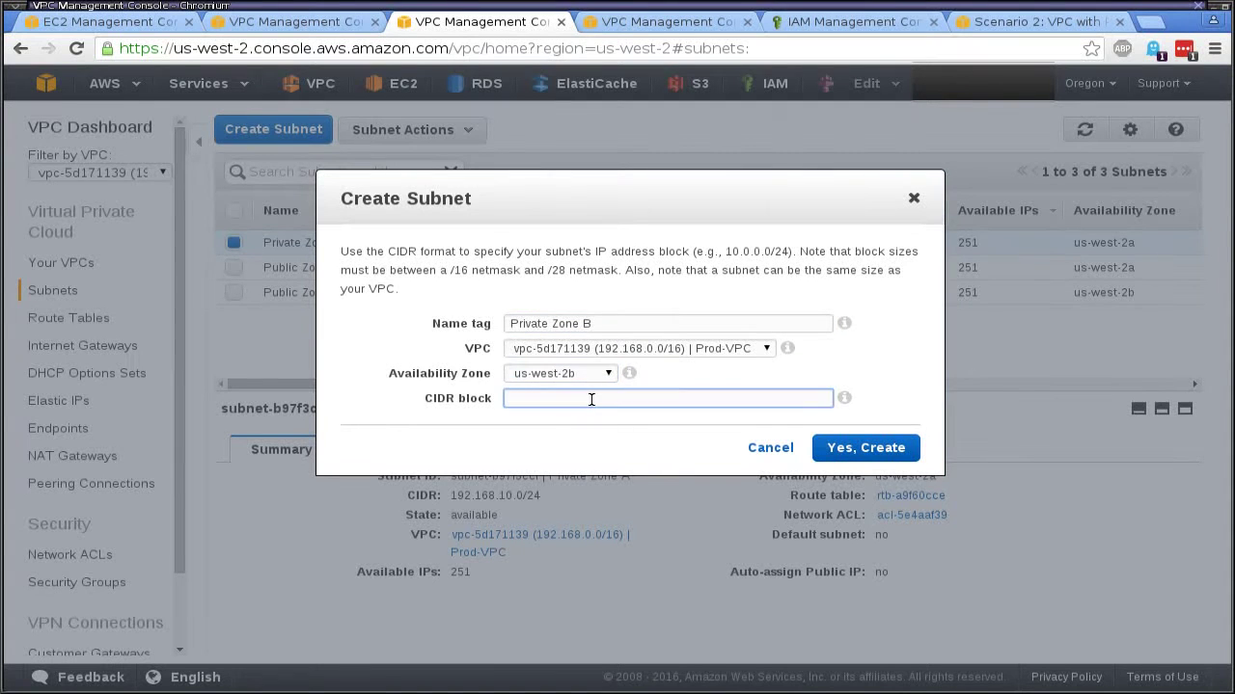
pyautogui.write('192.168.011.0/24')
pyautogui.click(892, 452)
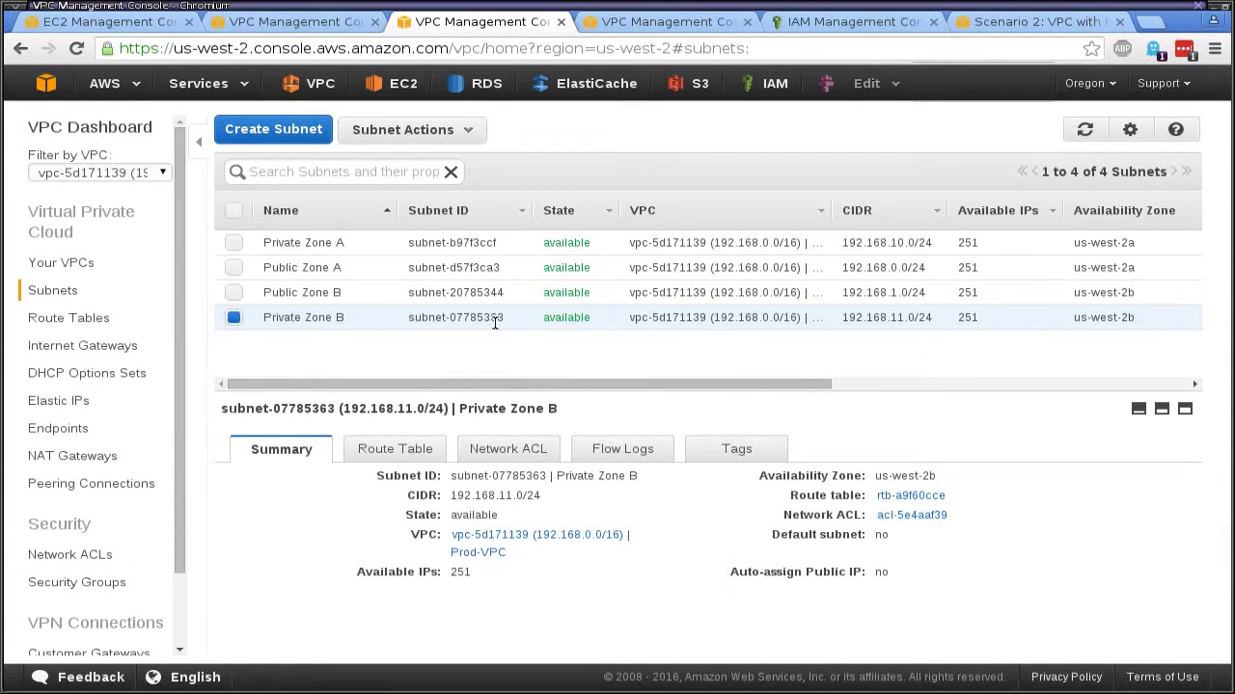
# Step: Create an internet gateway with the name tag prod-vpc-igw
pyautogui.click(111, 349)
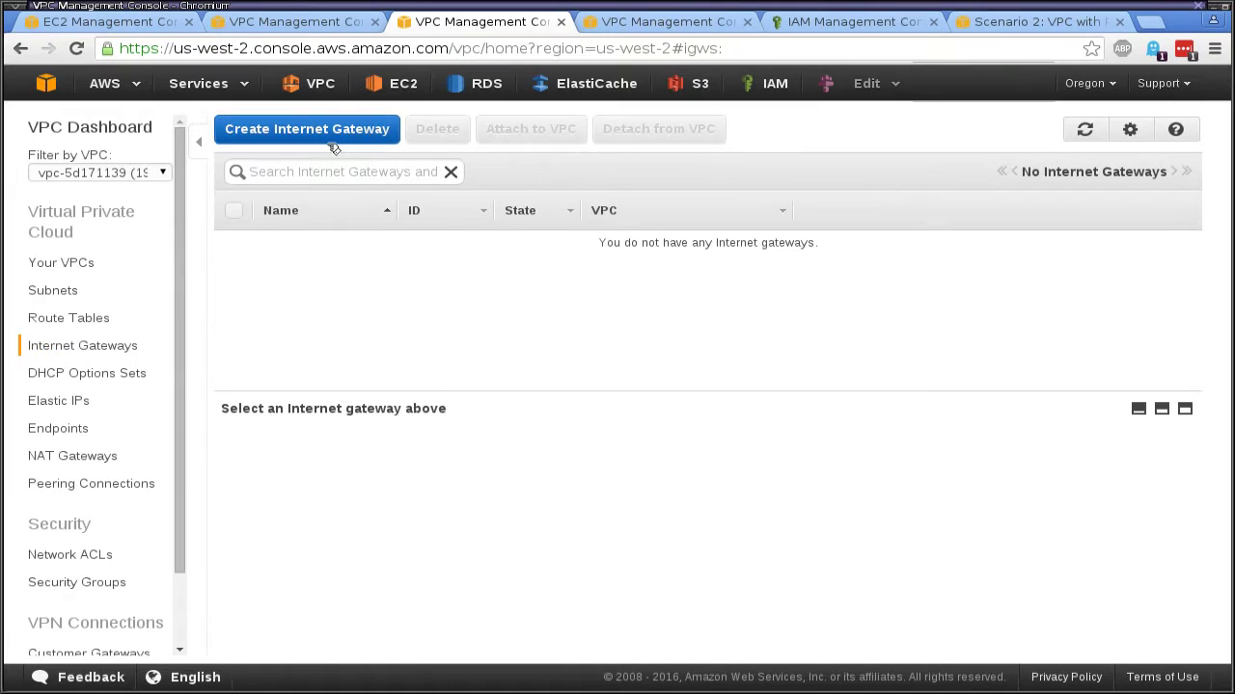
pyautogui.click(306, 131)
pyautogui.click(545, 292)
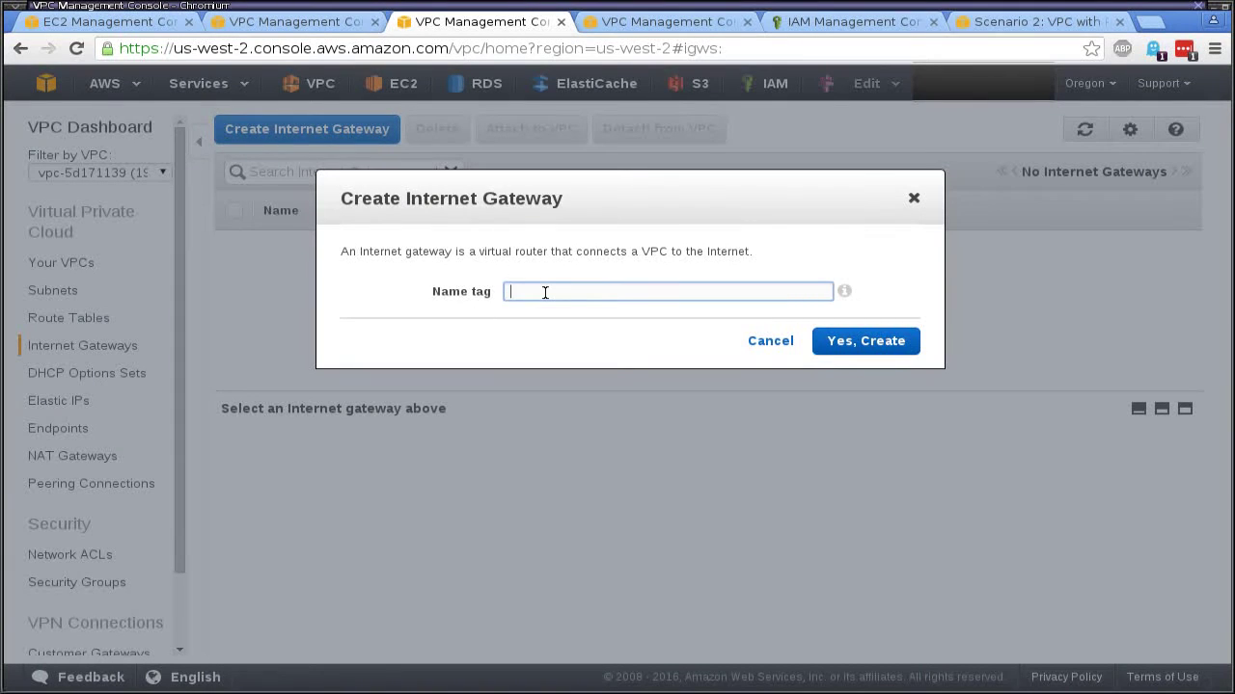
pyautogui.write('d')
pyautogui.press('BackSpace')
pyautogui.write('prod-vpc-ig')
pyautogui.press('BackSpace')
pyautogui.press('BackSpace')
pyautogui.press('BackSpace')
pyautogui.press('BackSpace')
pyautogui.press('BackSpace')
pyautogui.write('pc-igq')
pyautogui.press('BackSpace')
pyautogui.write('w')
pyautogui.click(863, 344)
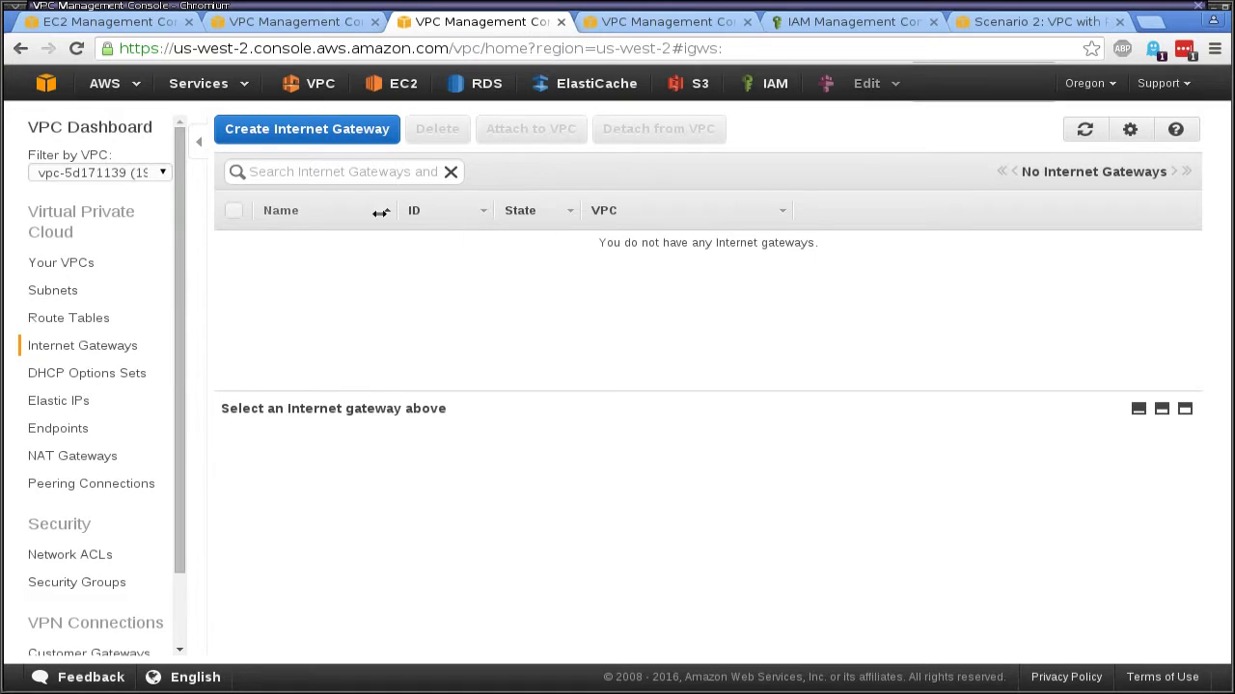
# Step: Clear the VPC filter to attach the prod-vpc-igw internet gateway to Prod-VPC, and filter by Prod-VPC again
pyautogui.click(81, 170)
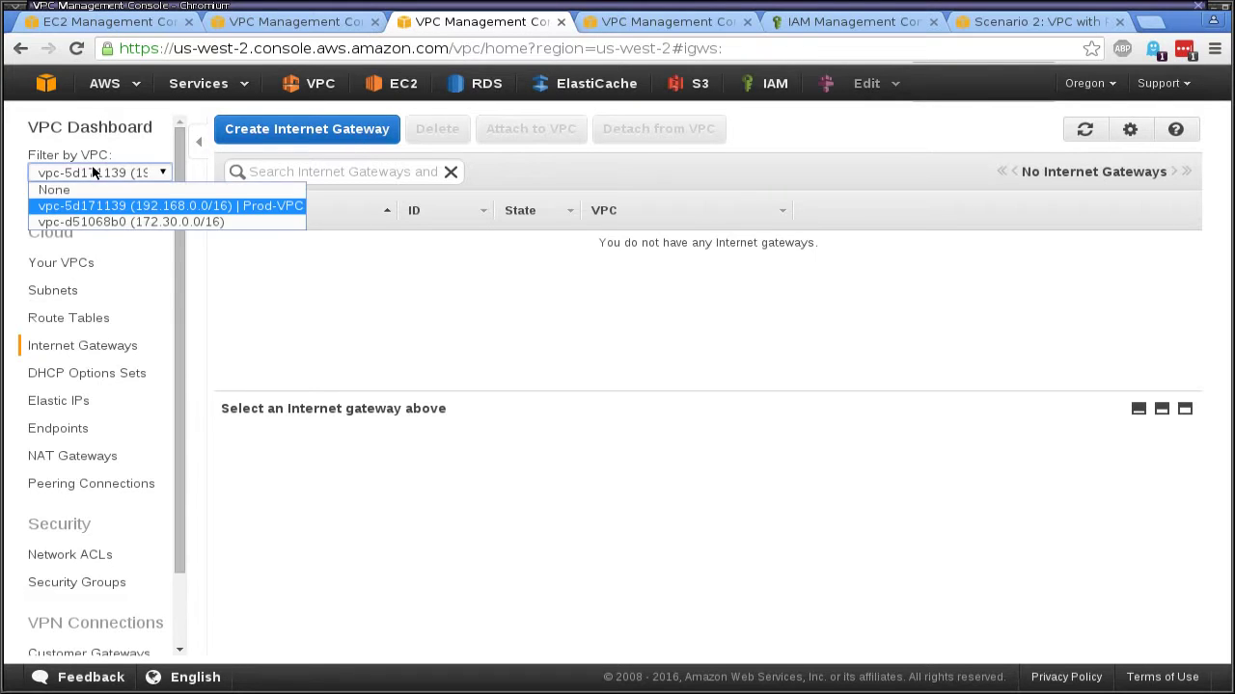
pyautogui.click(102, 187)
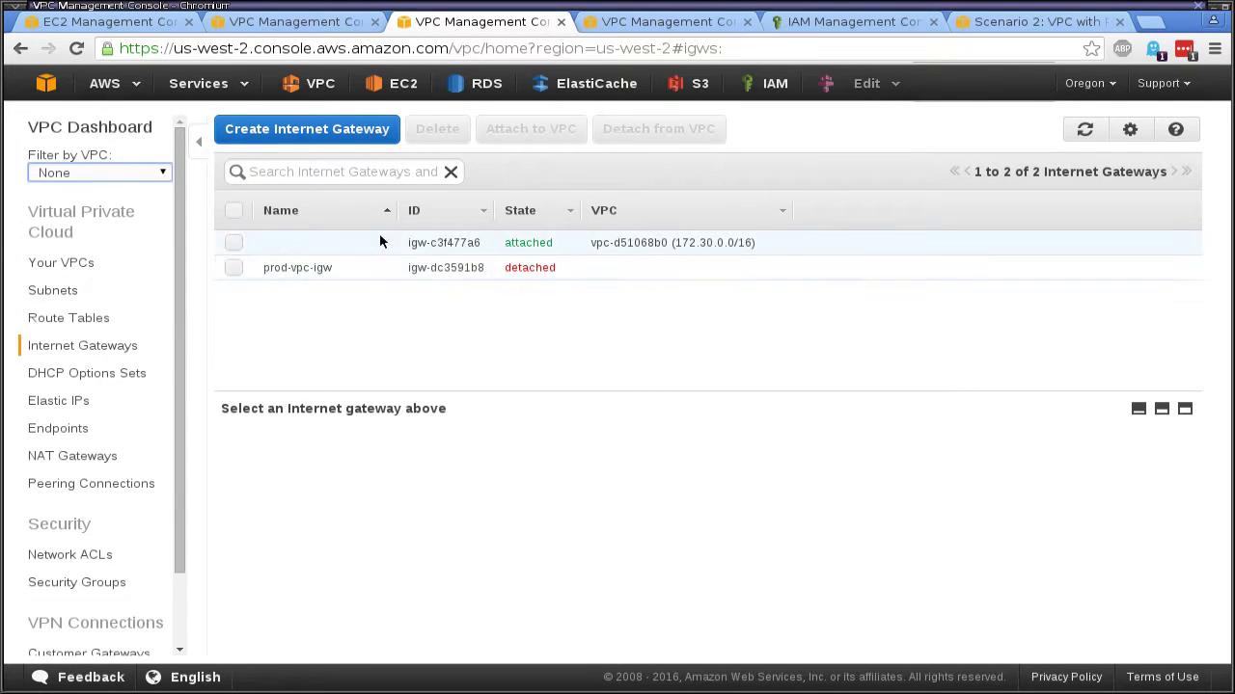
pyautogui.click(454, 268)
pyautogui.rightClick(455, 268)
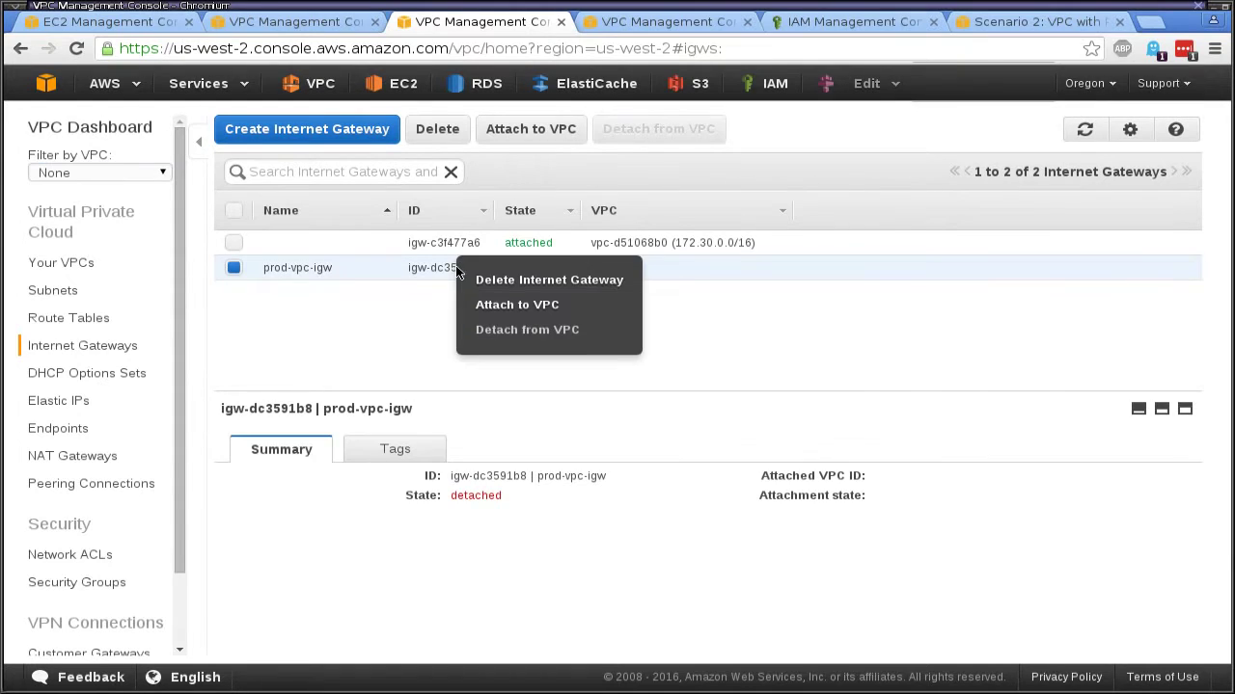
pyautogui.click(533, 305)
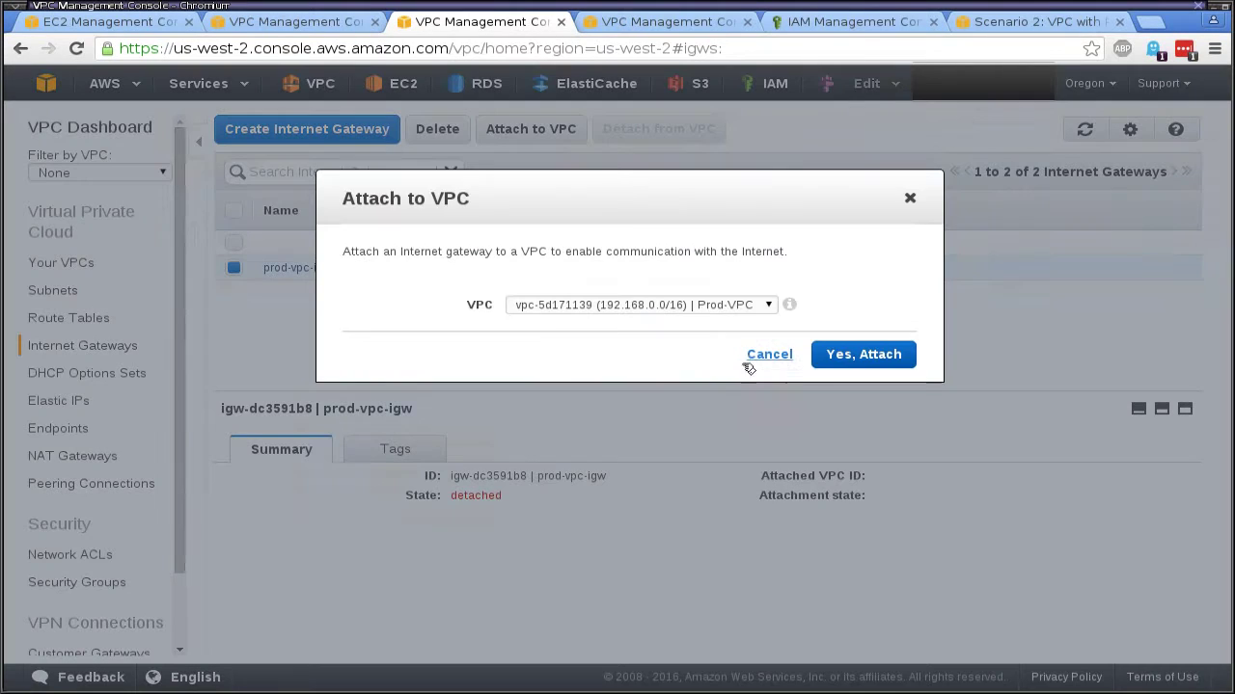
pyautogui.click(757, 306)
pyautogui.click(715, 319)
pyautogui.click(863, 354)
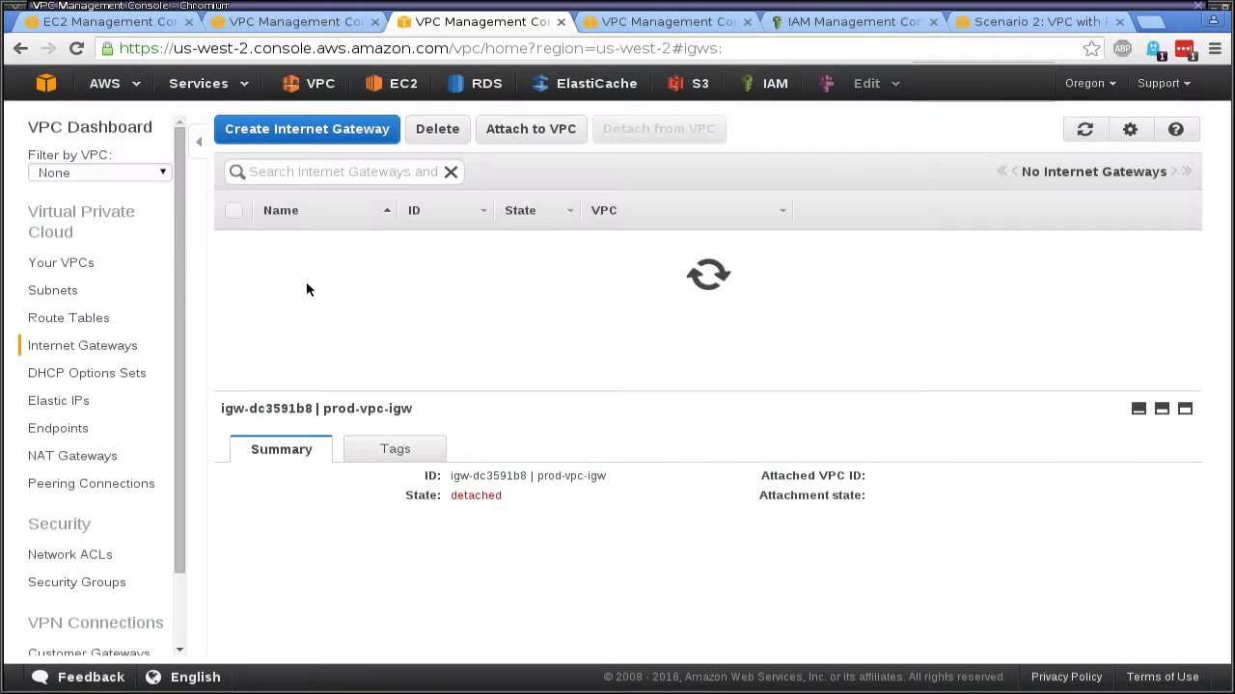
pyautogui.click(99, 172)
pyautogui.click(102, 206)
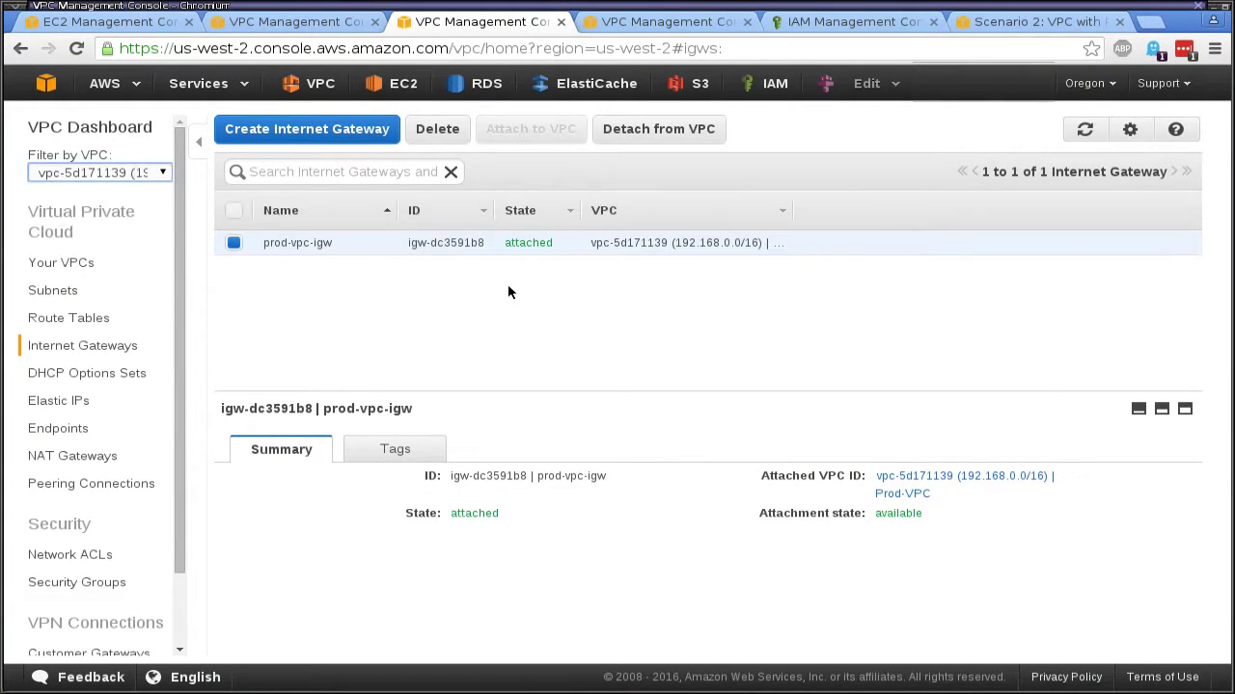
# Step: Start a NAT gateway and choose the Public Zone A subnet (192.168.0.0/24) for it
pyautogui.click(73, 457)
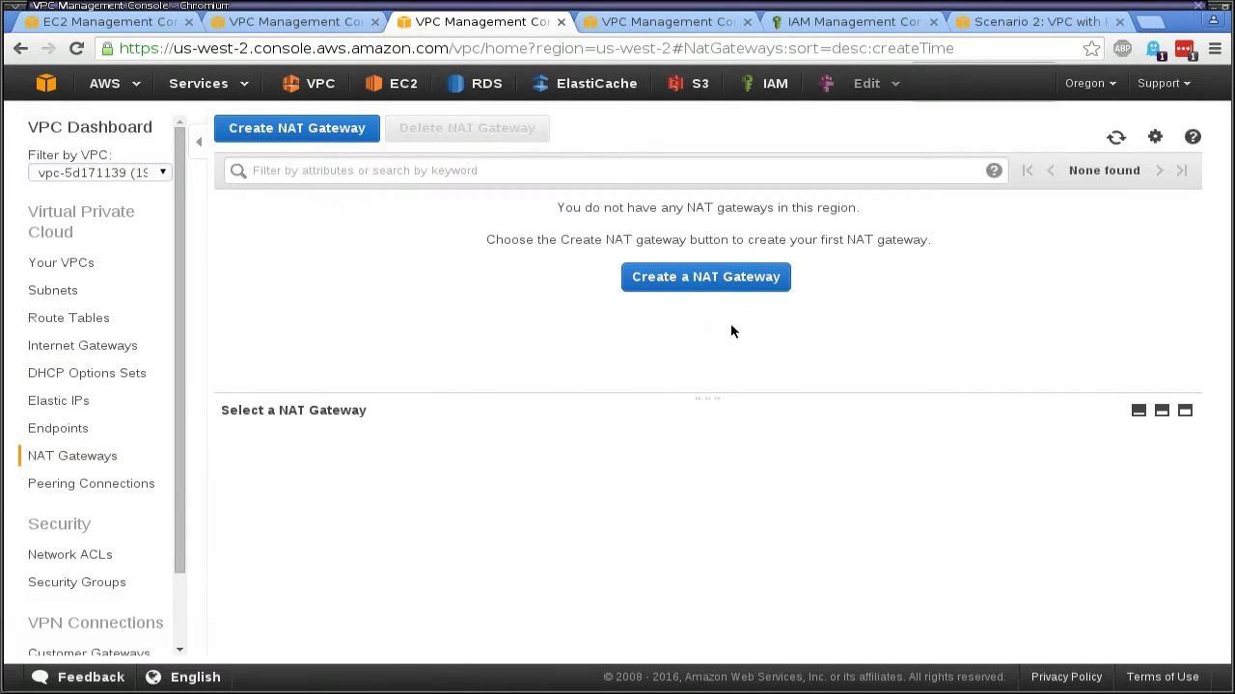
pyautogui.click(708, 279)
pyautogui.click(656, 361)
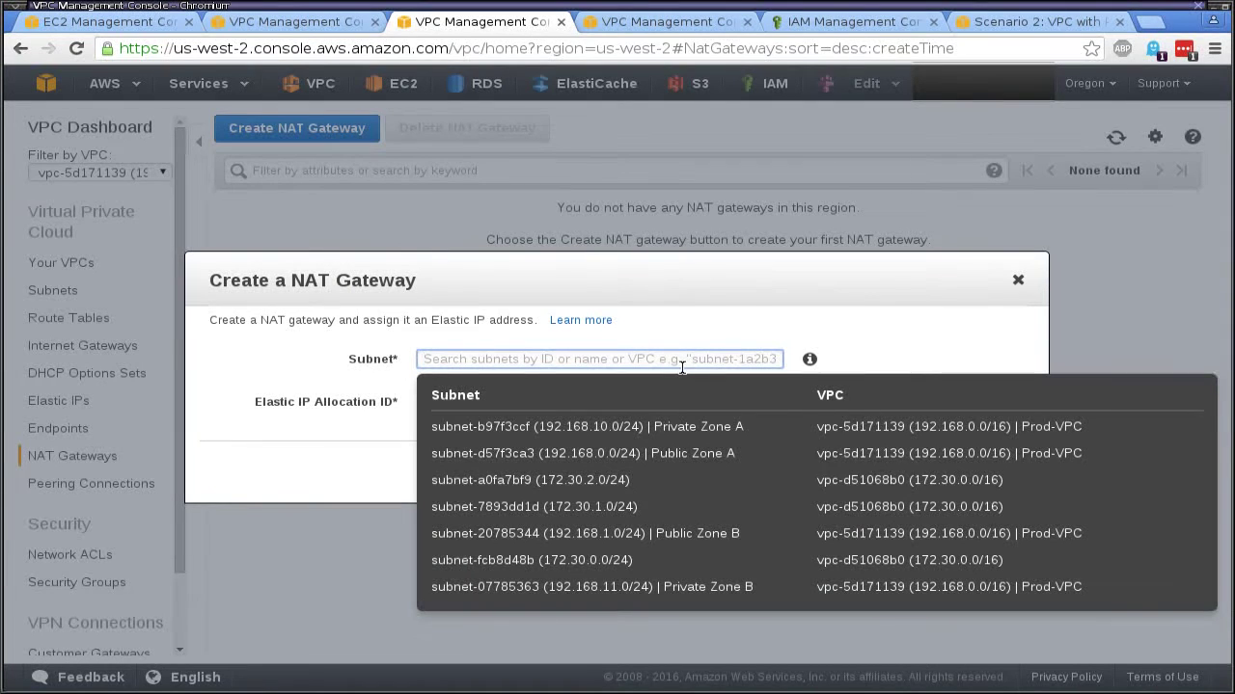
pyautogui.click(682, 360)
pyautogui.click(682, 361)
pyautogui.moveTo(205, 278); pyautogui.dragTo(499, 310)
pyautogui.click(585, 359)
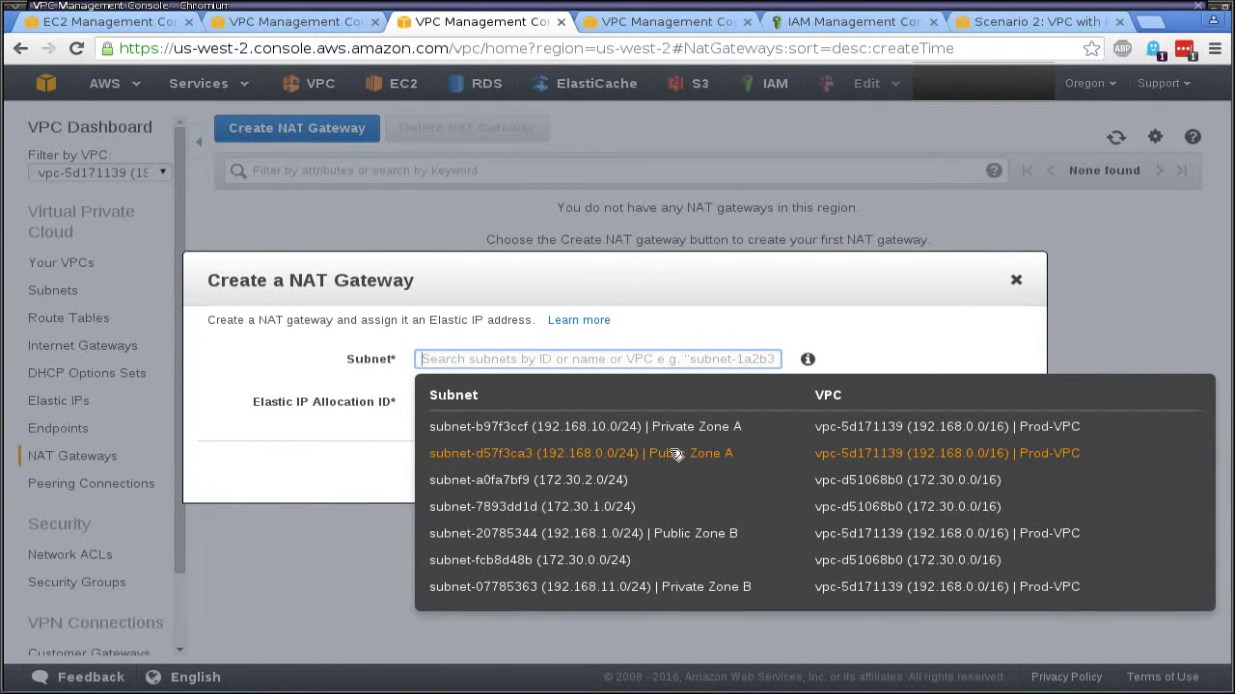
pyautogui.click(298, 283)
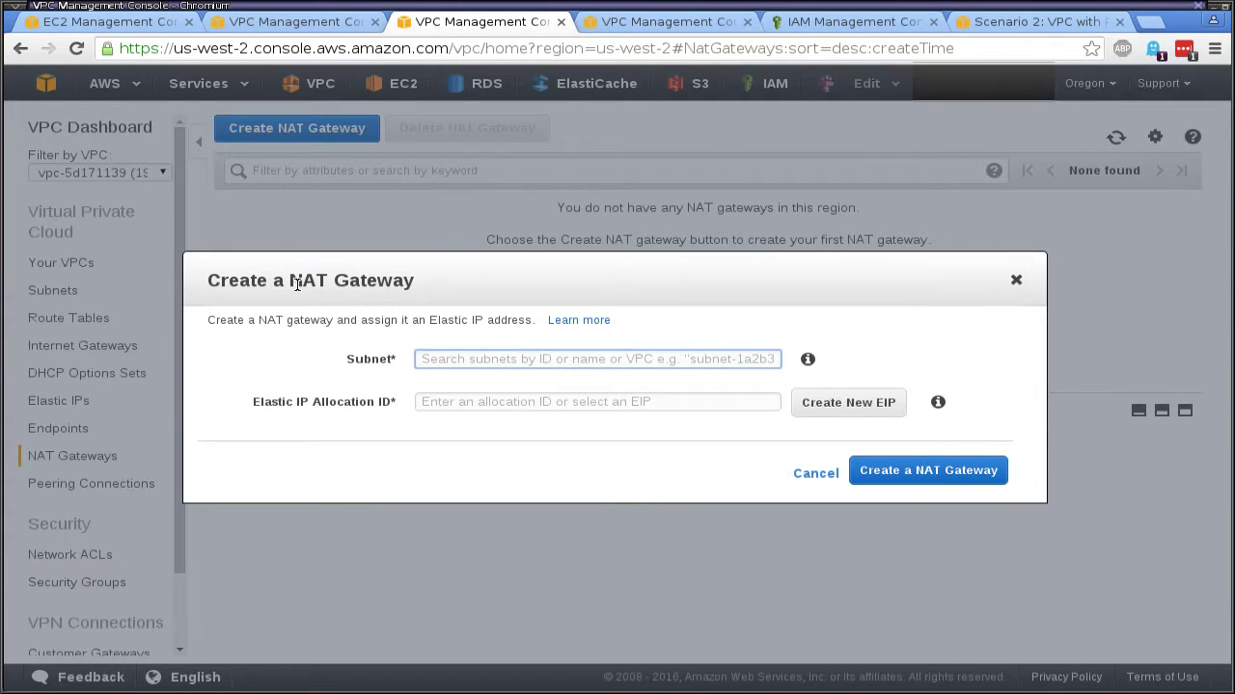
pyautogui.click(507, 359)
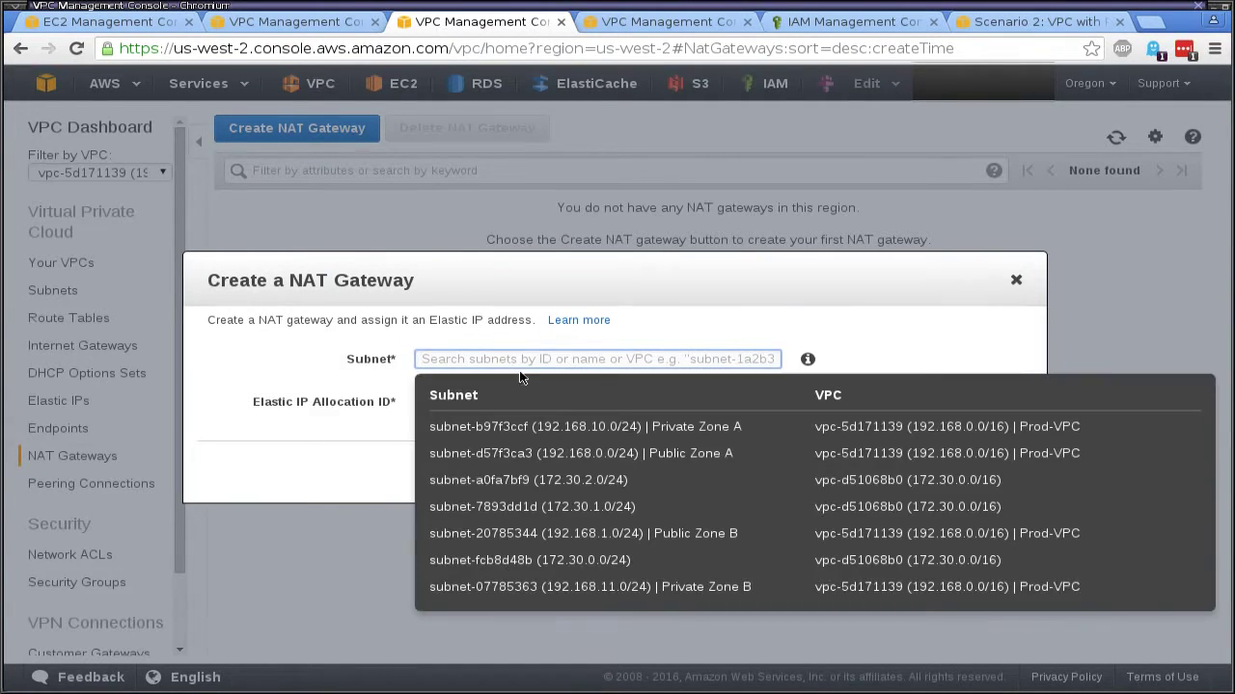
pyautogui.click(707, 461)
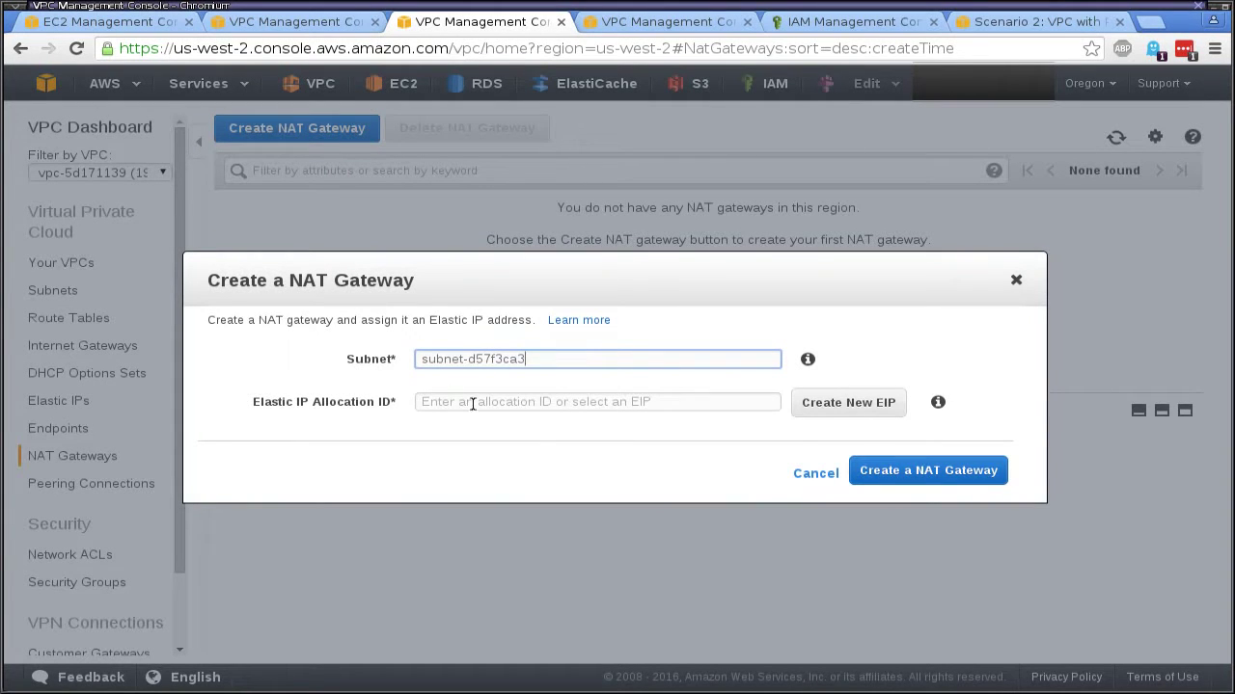
# Step: Assign the Elastic IP allocation eipalloc-7672f313 to the NAT gateway, create it and refresh the NAT gateway list
pyautogui.click(725, 403)
pyautogui.click(579, 468)
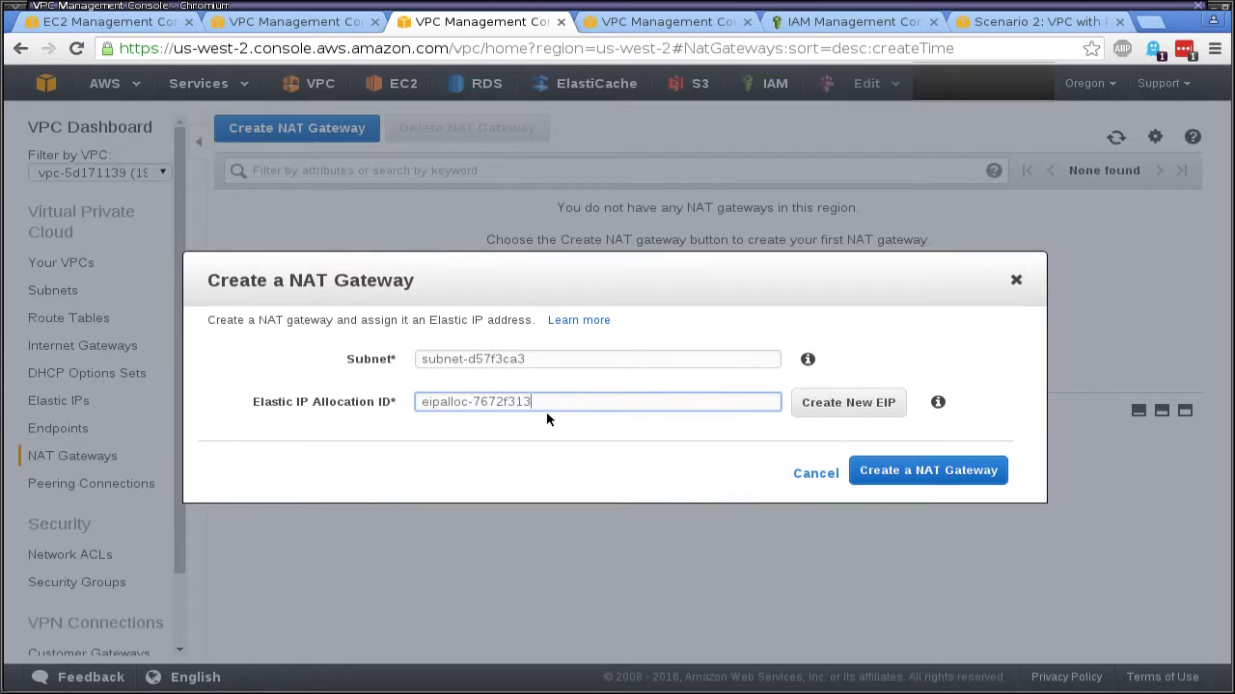
pyautogui.click(940, 472)
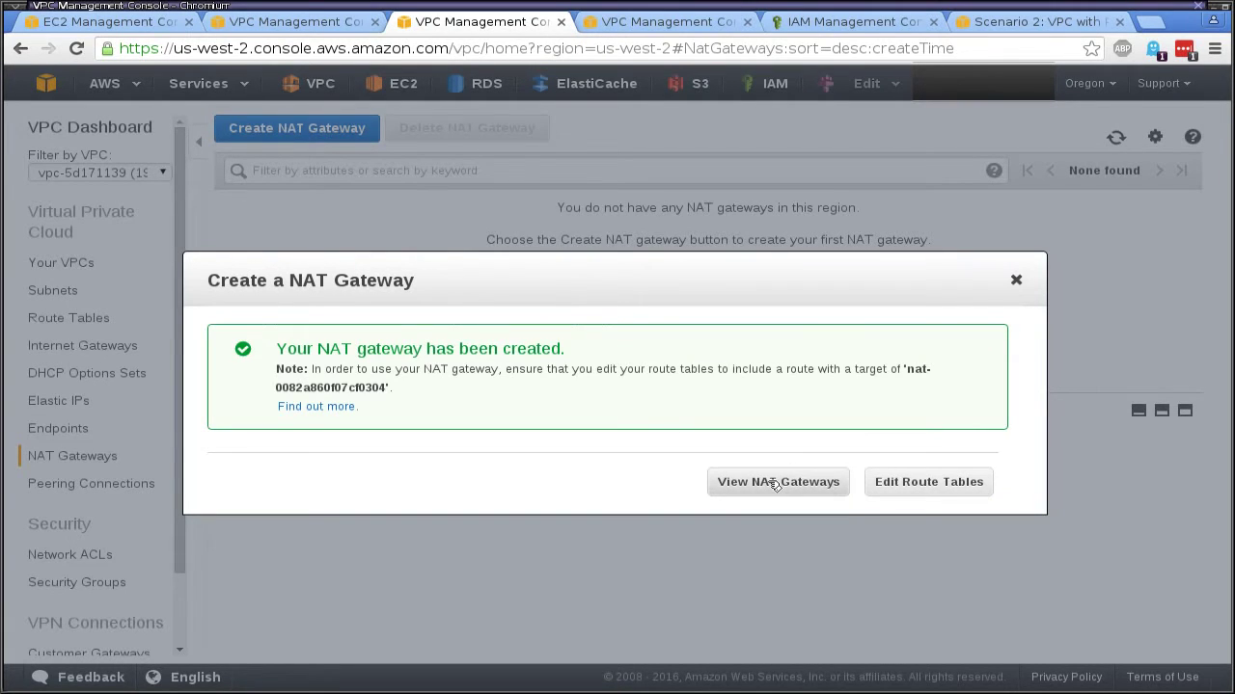
pyautogui.click(776, 484)
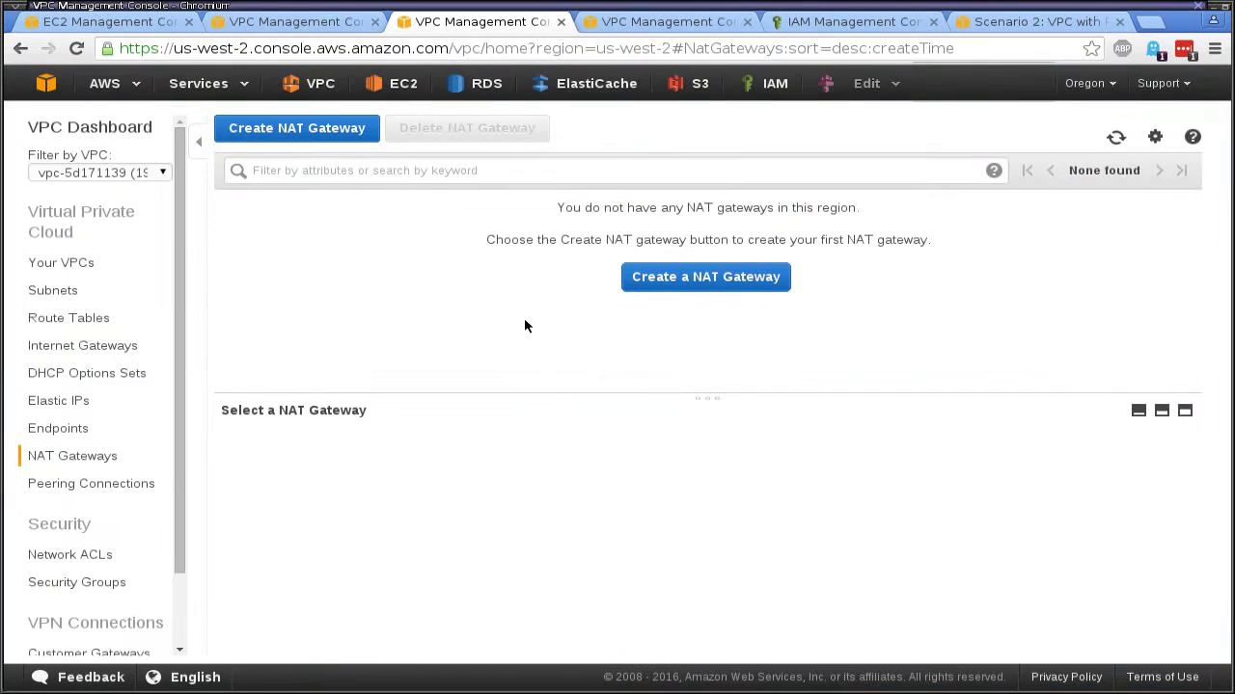
pyautogui.click(1116, 138)
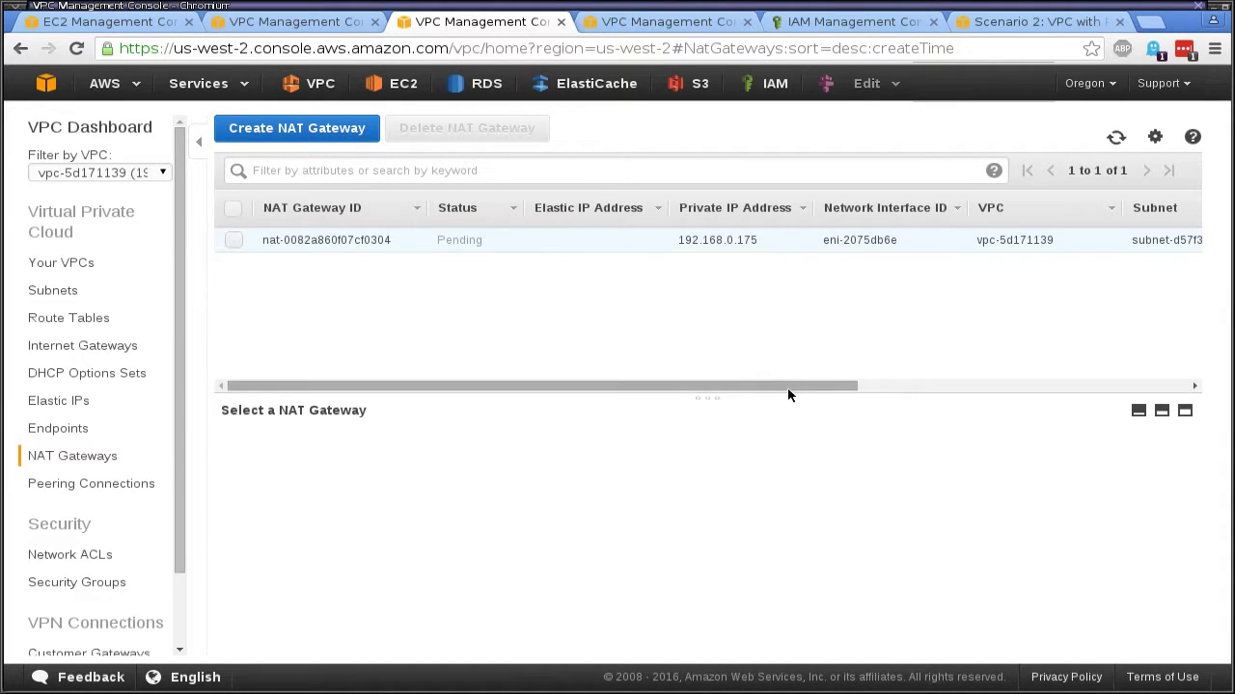
# Step: Examine the new NAT gateway's ID, status and subnet in the list
pyautogui.moveTo(338, 238); pyautogui.dragTo(423, 238)
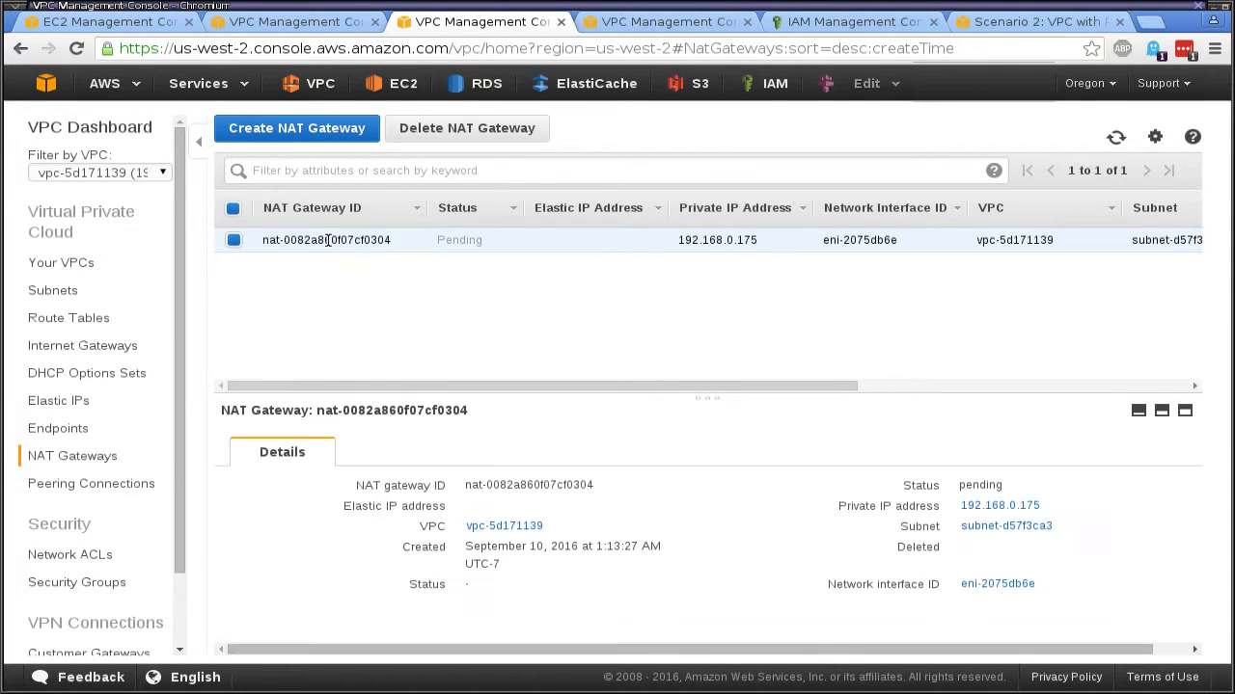
pyautogui.tripleClick(297, 241)
pyautogui.tripleClick(297, 239)
pyautogui.tripleClick(297, 240)
pyautogui.click(378, 240)
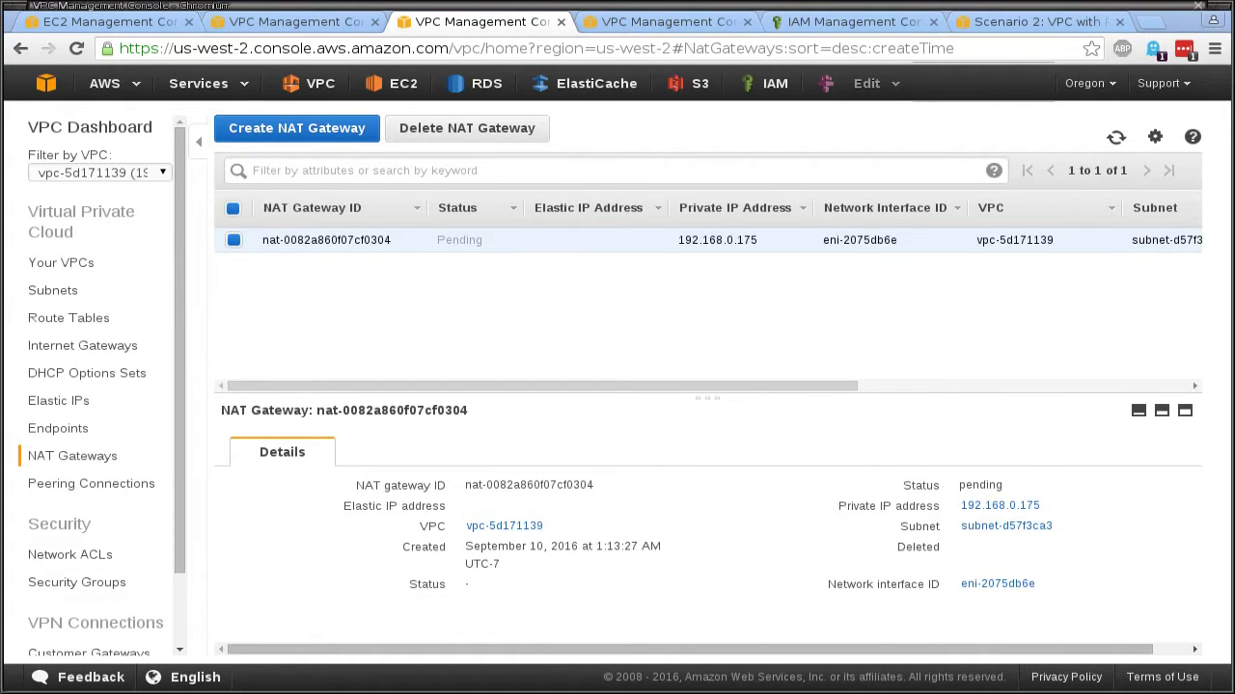
pyautogui.hscroll(5, 797, 349)
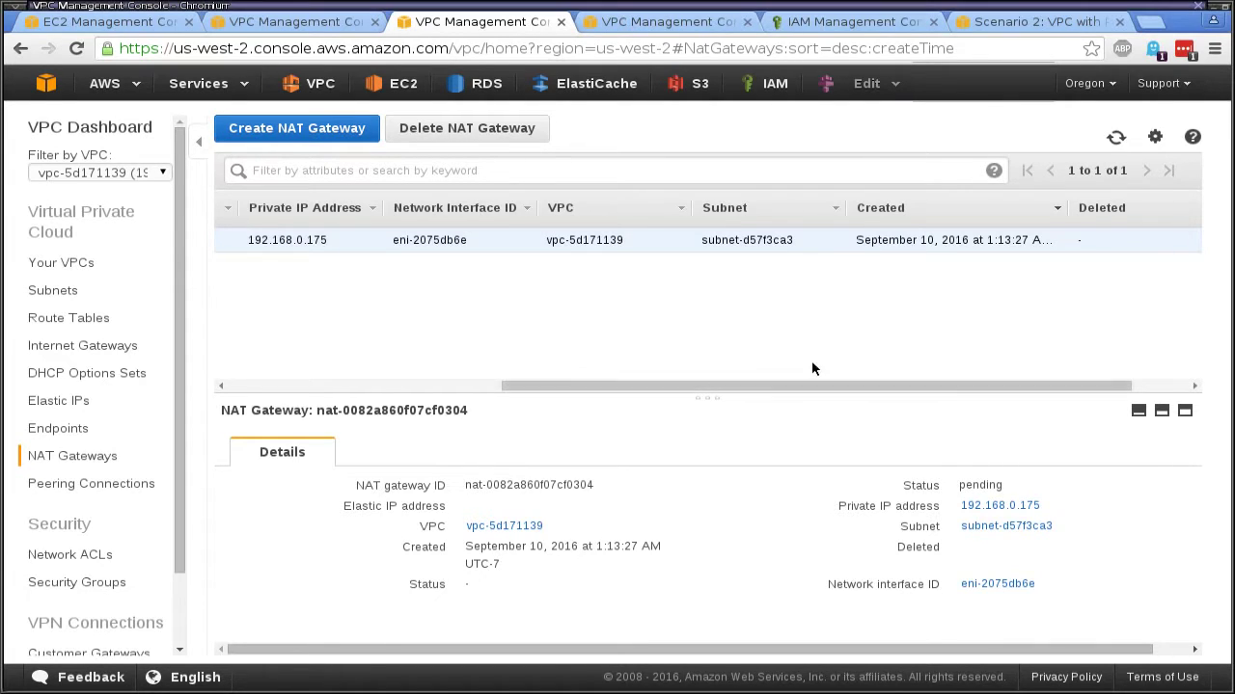
pyautogui.moveTo(772, 239); pyautogui.dragTo(797, 238)
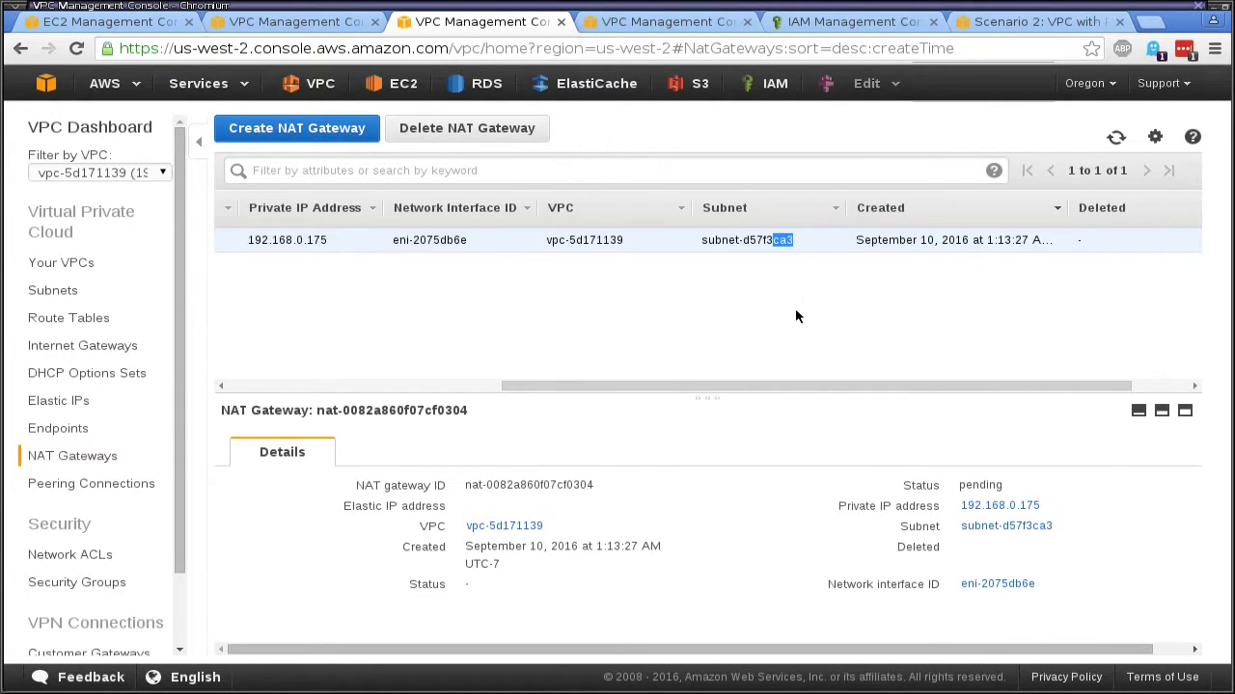
pyautogui.moveTo(787, 386); pyautogui.dragTo(439, 349)
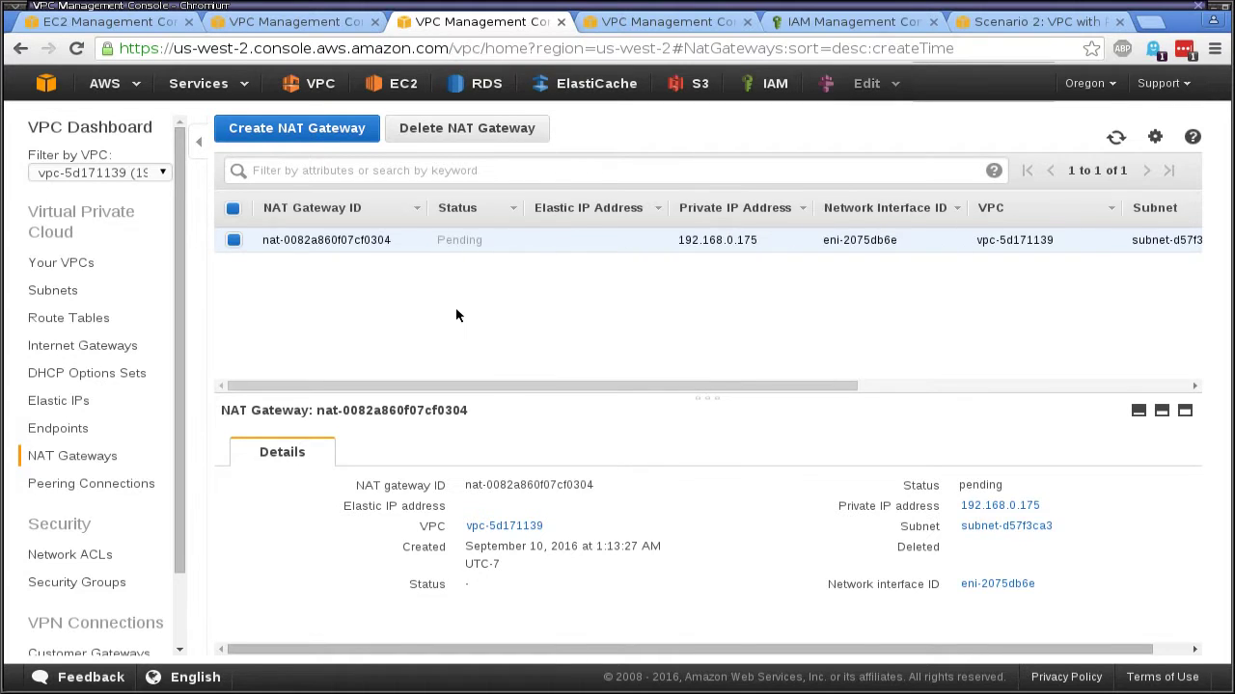
# Step: Create a NAT gateway in the Public Zone B subnet (192.168.1.0/24) with the Elastic IP allocation eipalloc-9303dff4
pyautogui.click(297, 128)
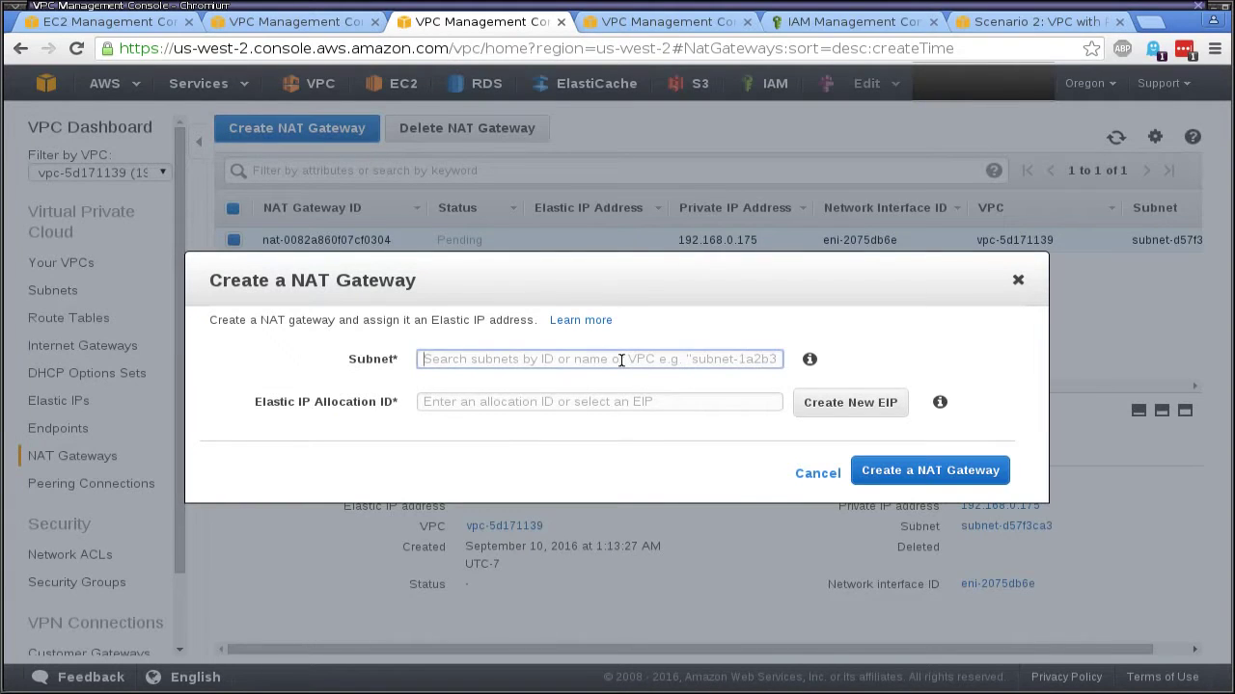
pyautogui.click(622, 360)
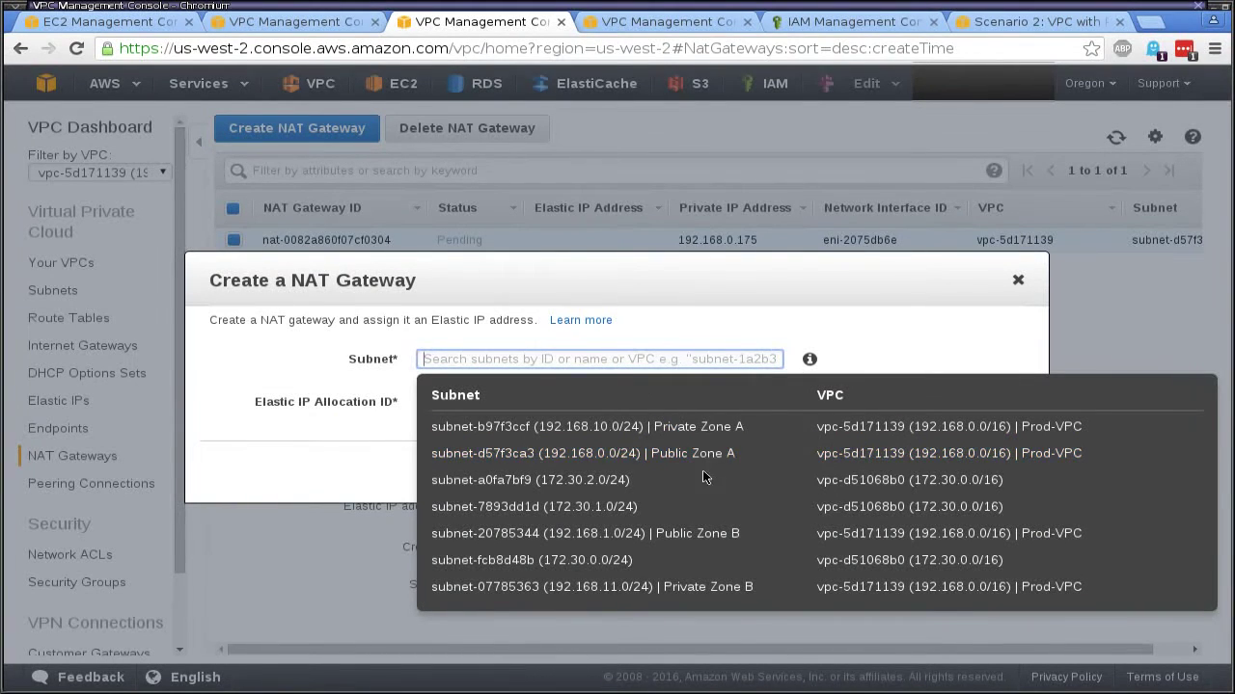
pyautogui.click(693, 534)
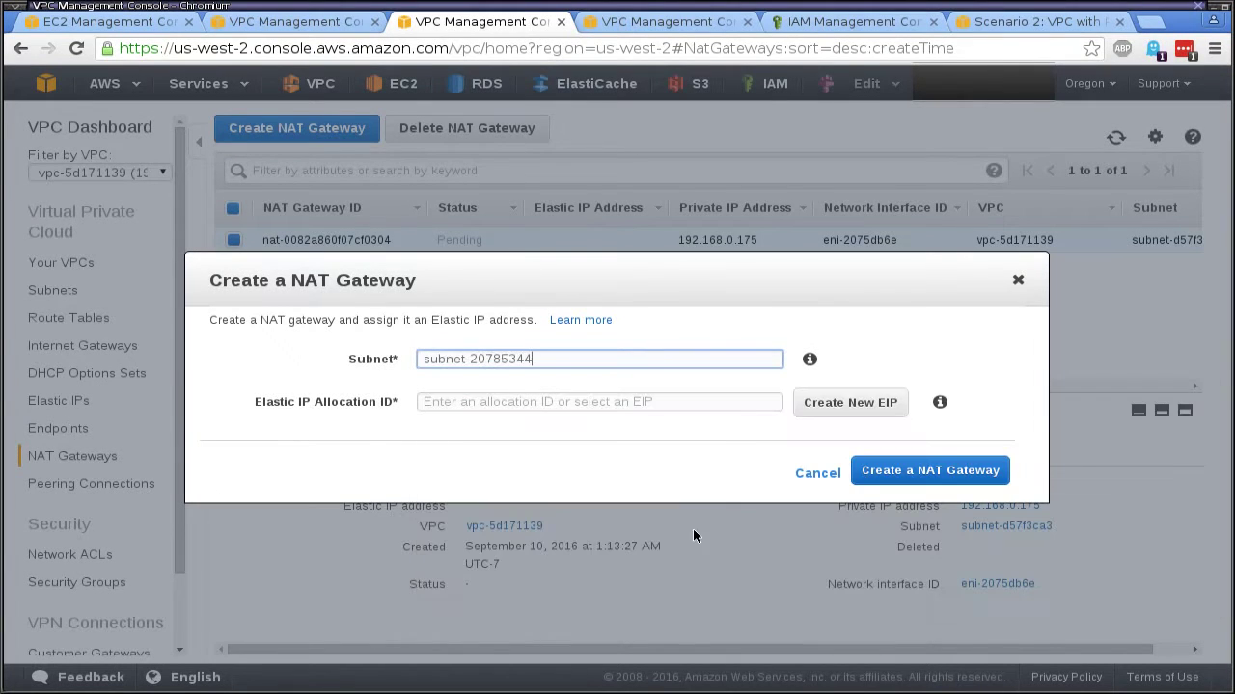
pyautogui.click(603, 402)
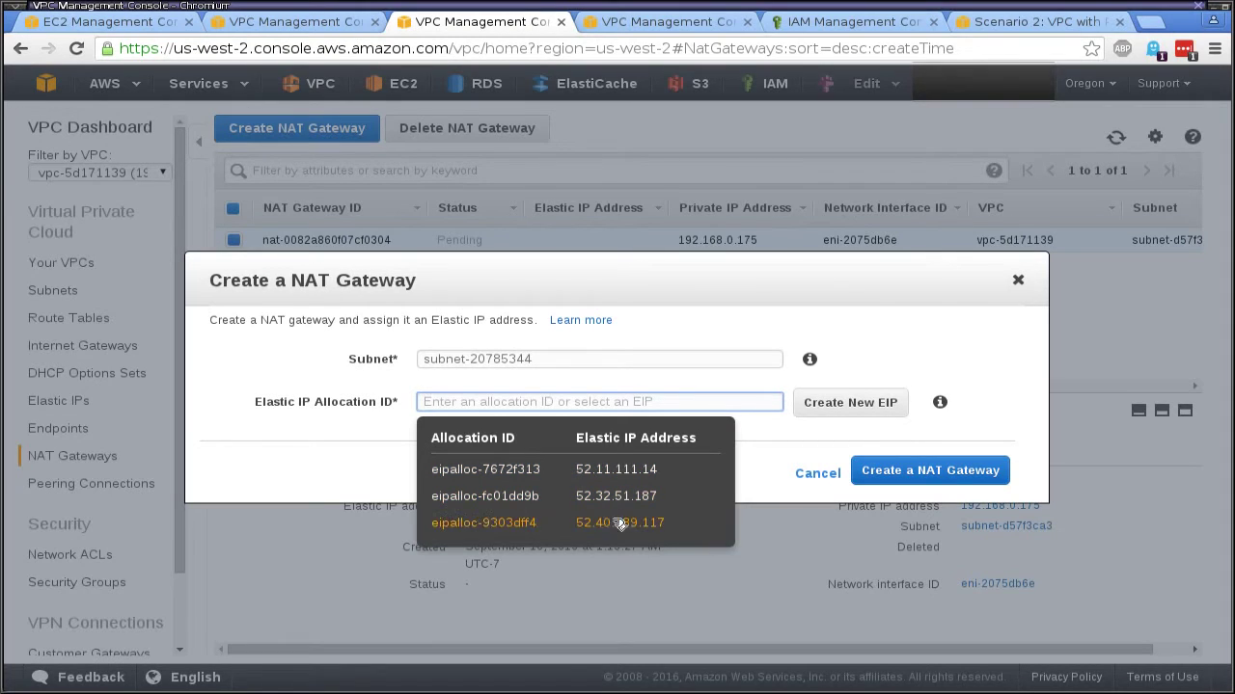
pyautogui.click(602, 529)
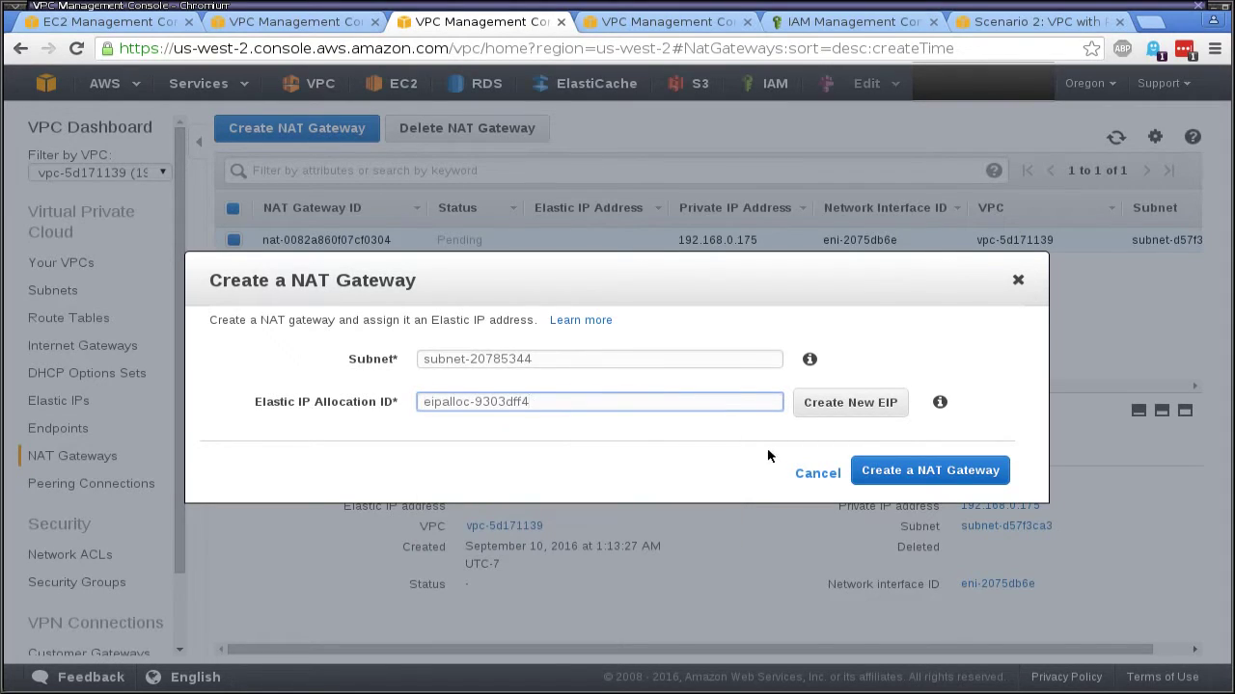
pyautogui.click(980, 470)
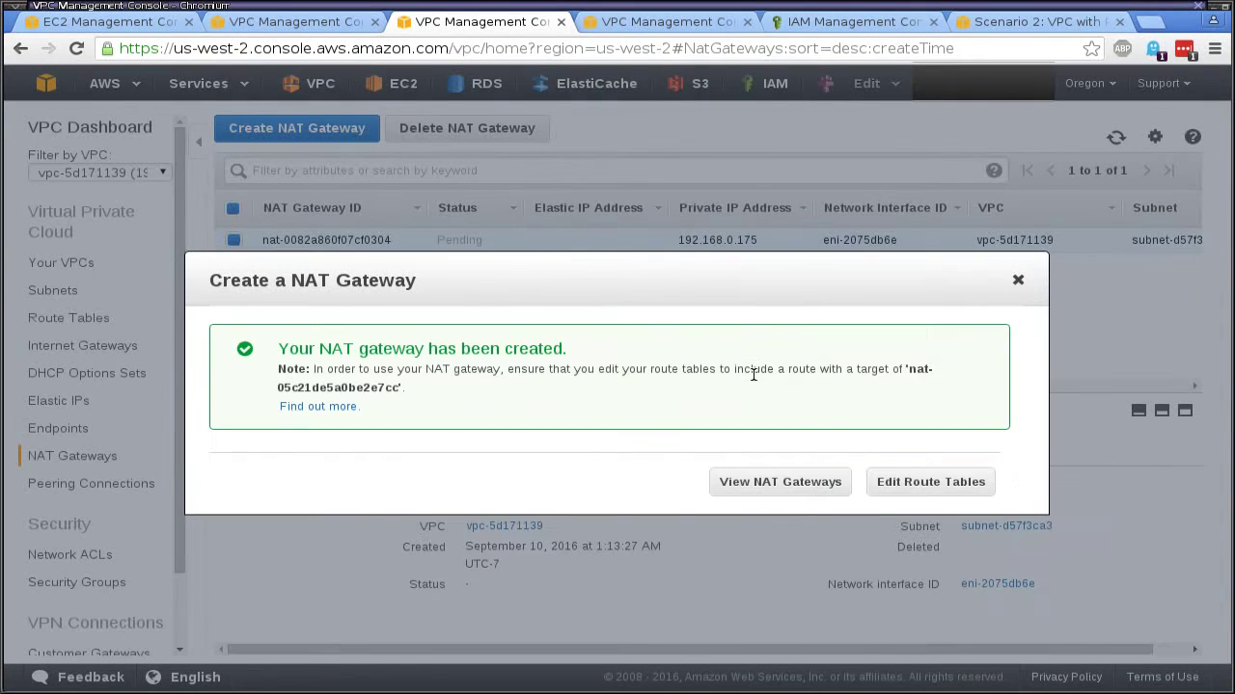
pyautogui.click(779, 482)
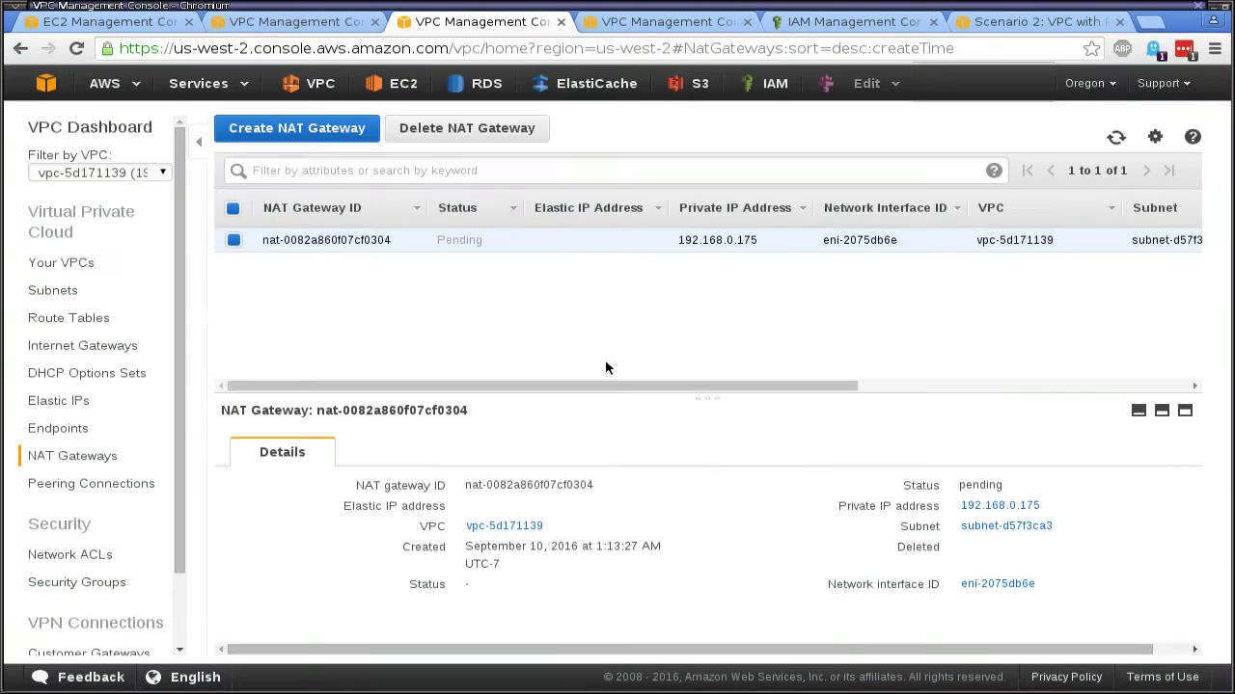
# Step: Refresh the NAT gateway list and examine the status, private IP address and subnet of both gateways
pyautogui.click(1116, 137)
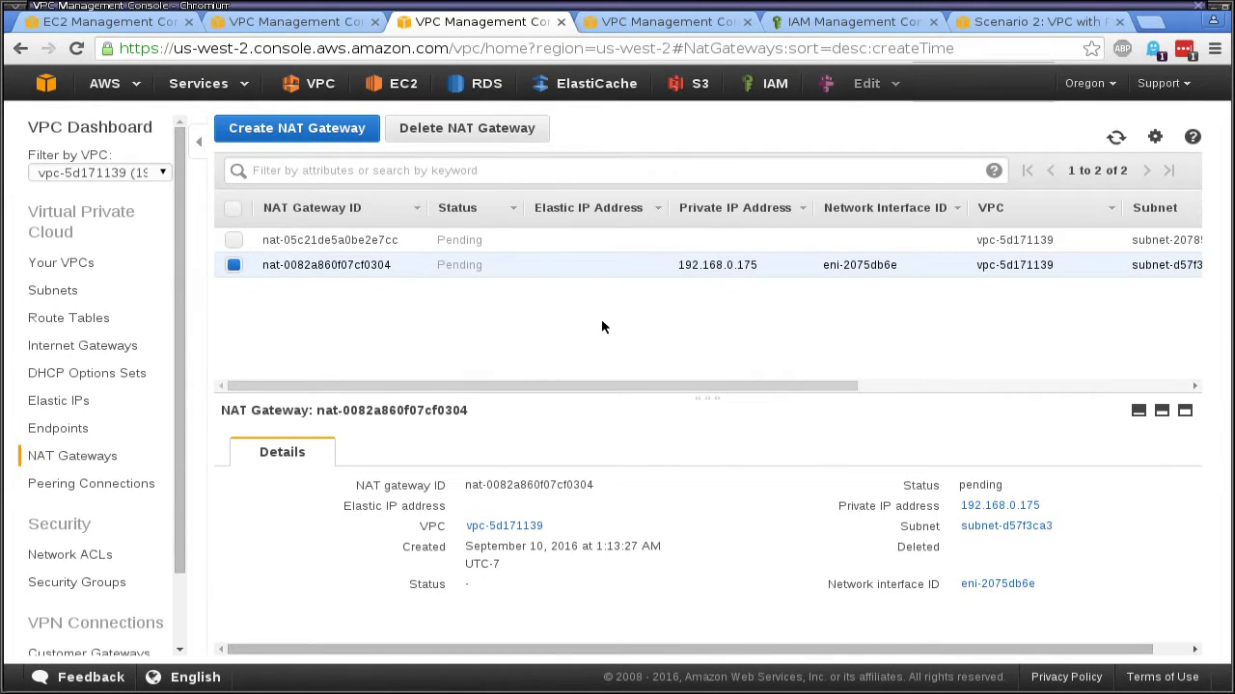
pyautogui.click(1116, 137)
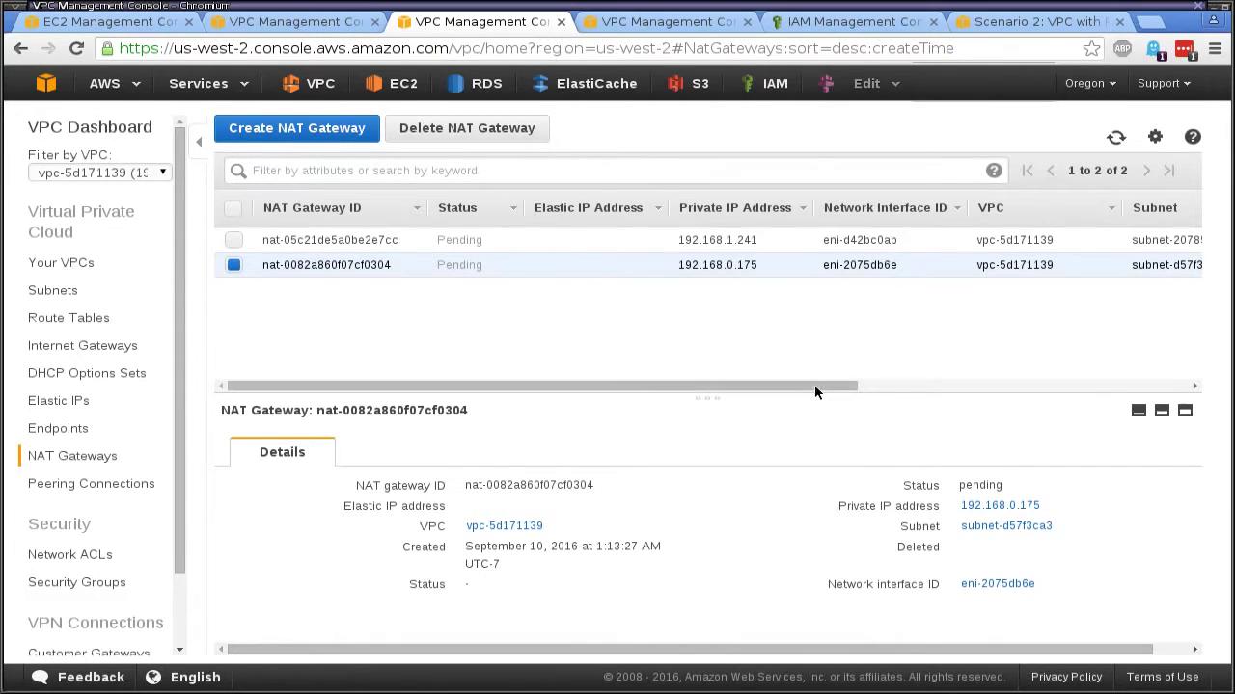
pyautogui.moveTo(816, 388); pyautogui.dragTo(912, 387)
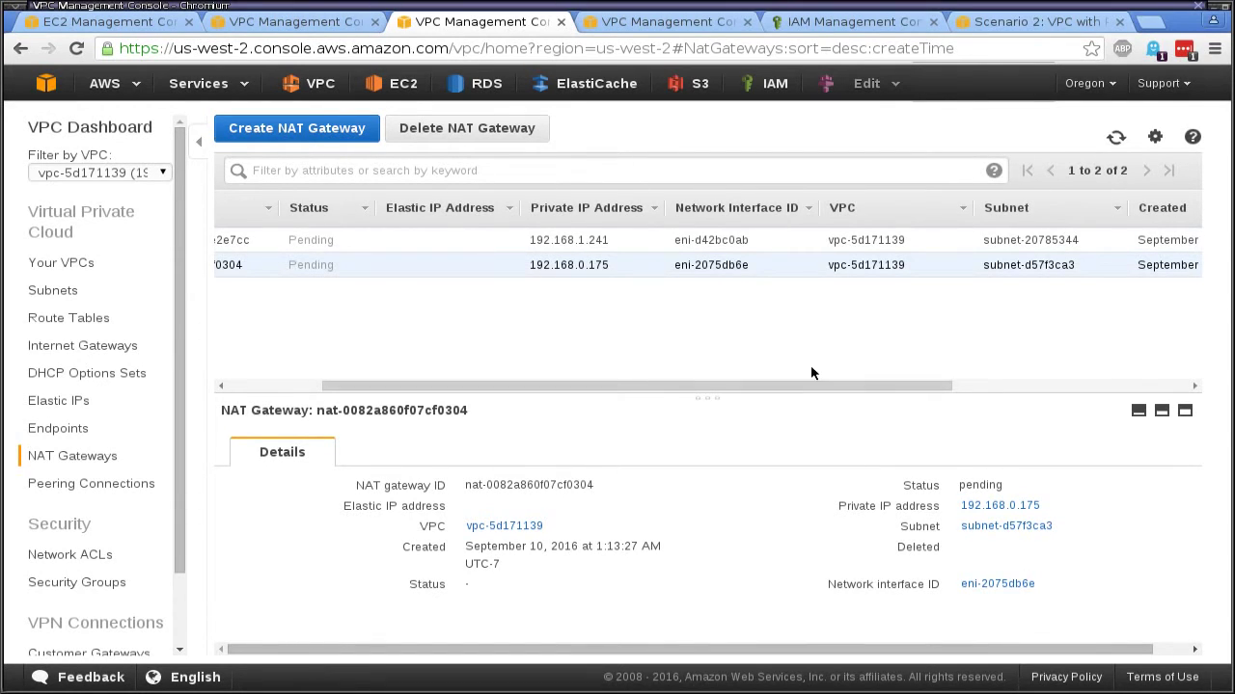
pyautogui.moveTo(804, 386); pyautogui.dragTo(683, 334)
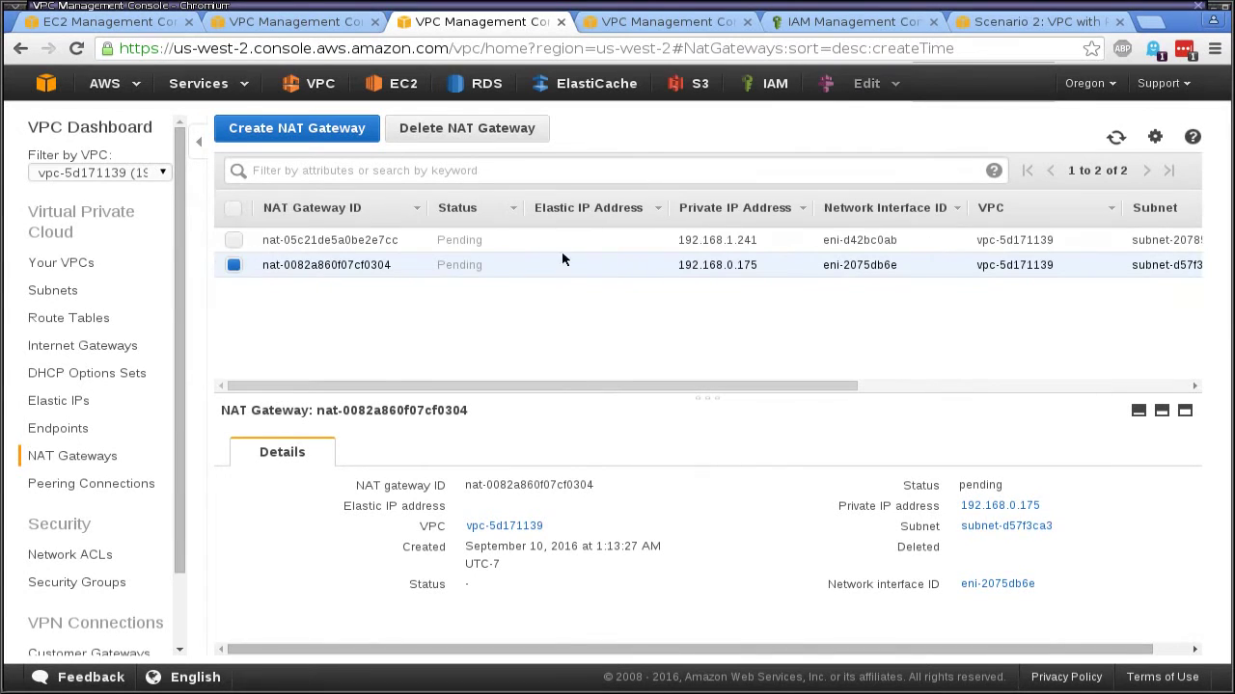
pyautogui.click(1116, 137)
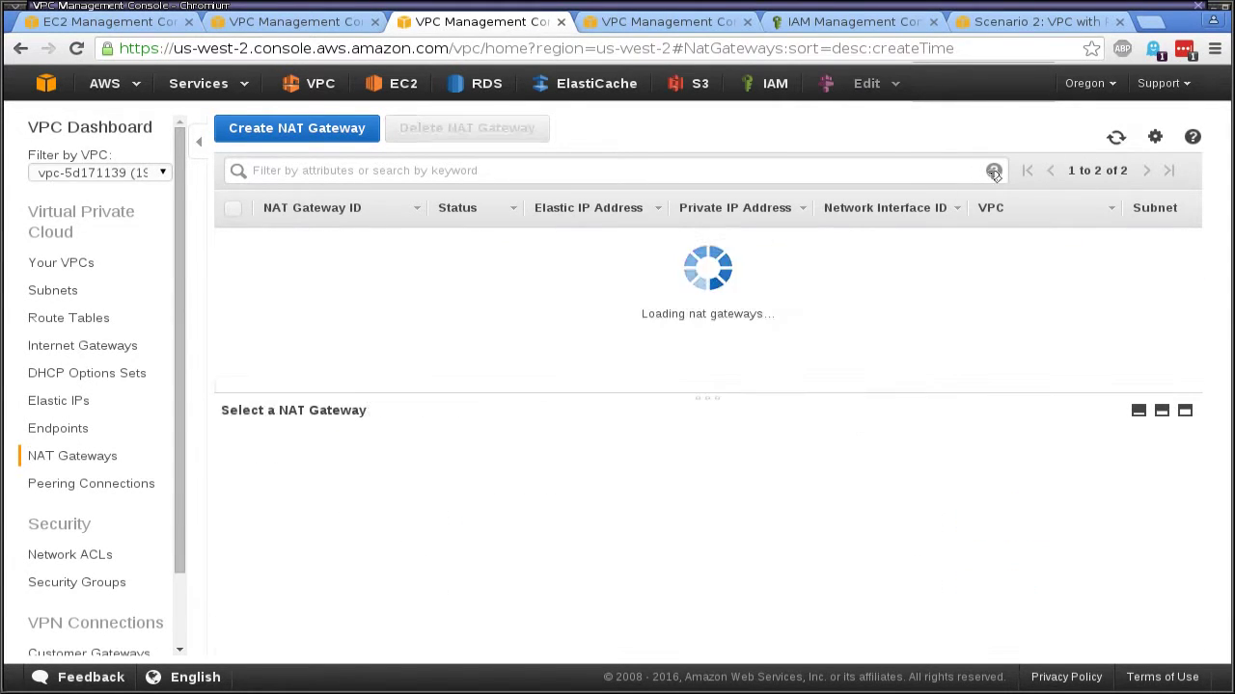
# Step: Create a route table named Prod-VPC-Public in the Prod-VPC network
pyautogui.click(82, 318)
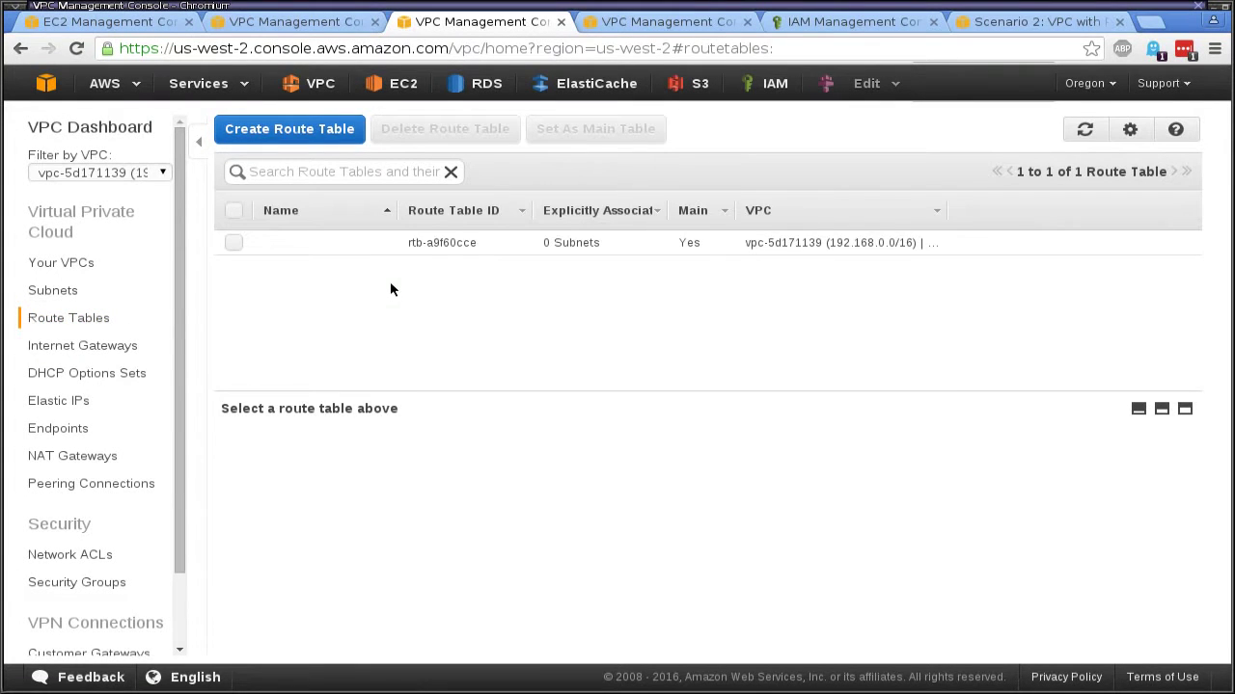
pyautogui.click(319, 141)
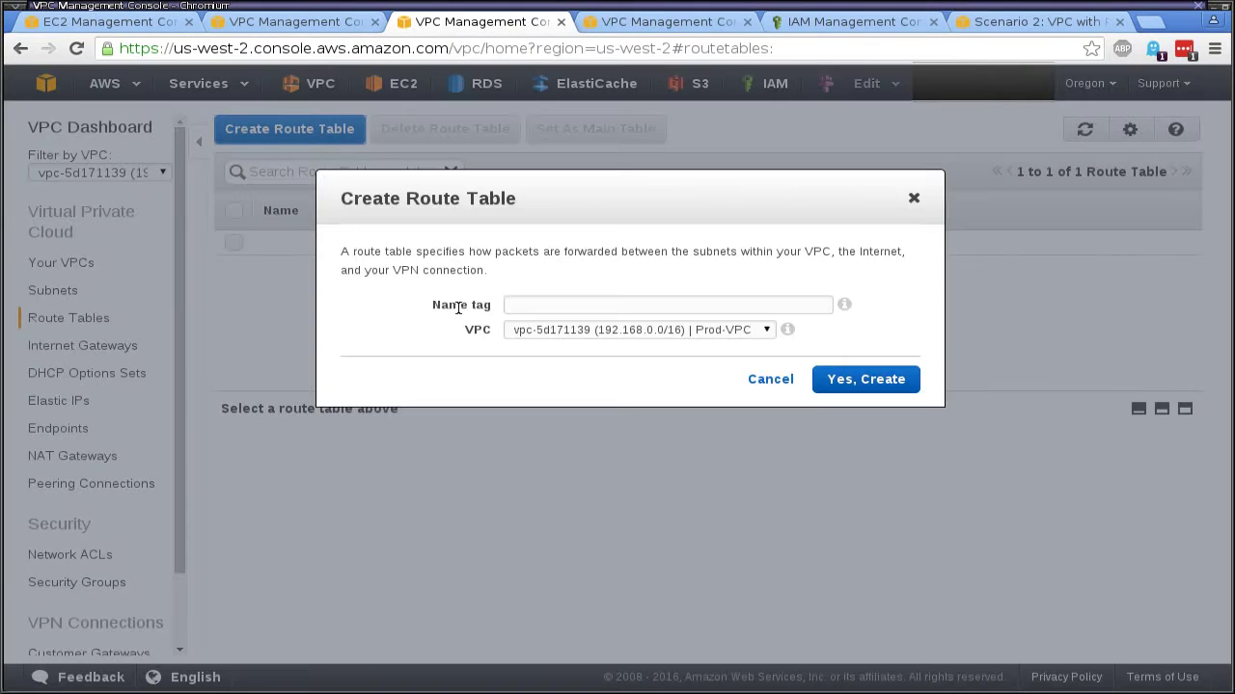
pyautogui.click(542, 306)
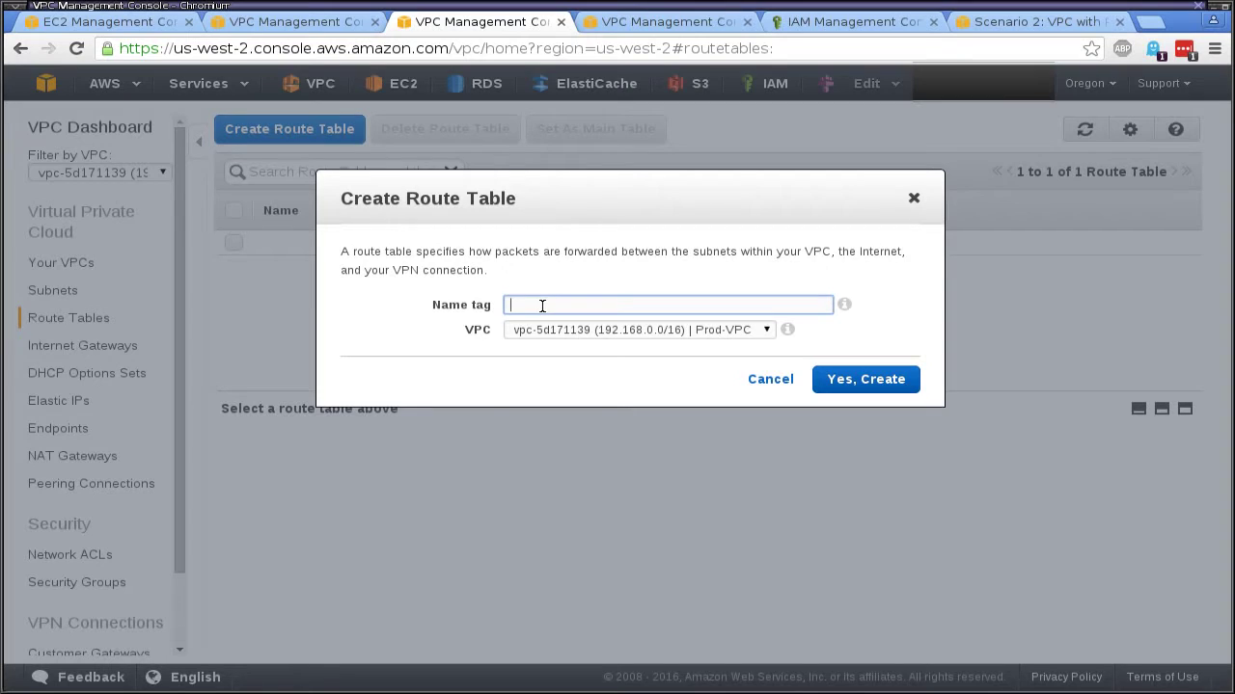
pyautogui.write('public route')
pyautogui.press('BackSpace')
pyautogui.press('BackSpace')
pyautogui.press('BackSpace')
pyautogui.press('BackSpace')
pyautogui.press('BackSpace')
pyautogui.press('BackSpace')
pyautogui.press('BackSpace')
pyautogui.press('BackSpace')
pyautogui.press('BackSpace')
pyautogui.press('BackSpace')
pyautogui.press('BackSpace')
pyautogui.write('Prod-VPC-Public')
pyautogui.click(751, 334)
pyautogui.click(731, 349)
pyautogui.click(888, 382)
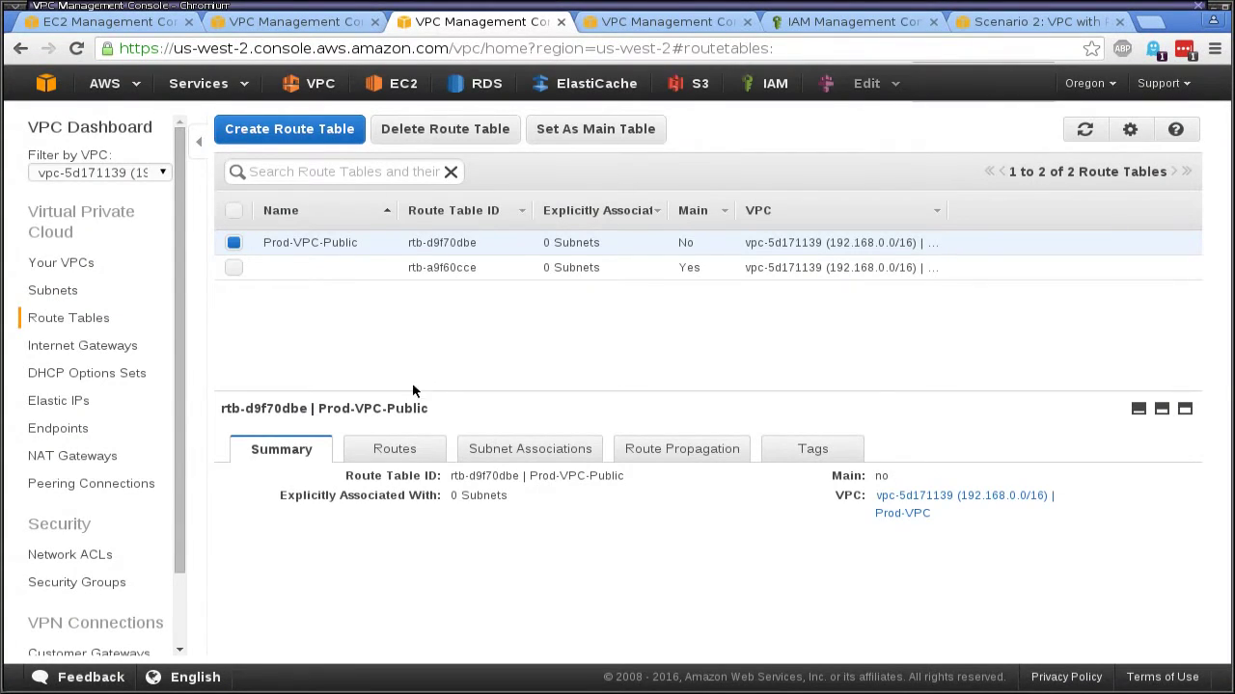
# Step: Add a 0.0.0.0/0 route to the Prod-VPC-Public route table targeting the prod-vpc-igw internet gateway, and save it
pyautogui.click(405, 445)
pyautogui.click(247, 477)
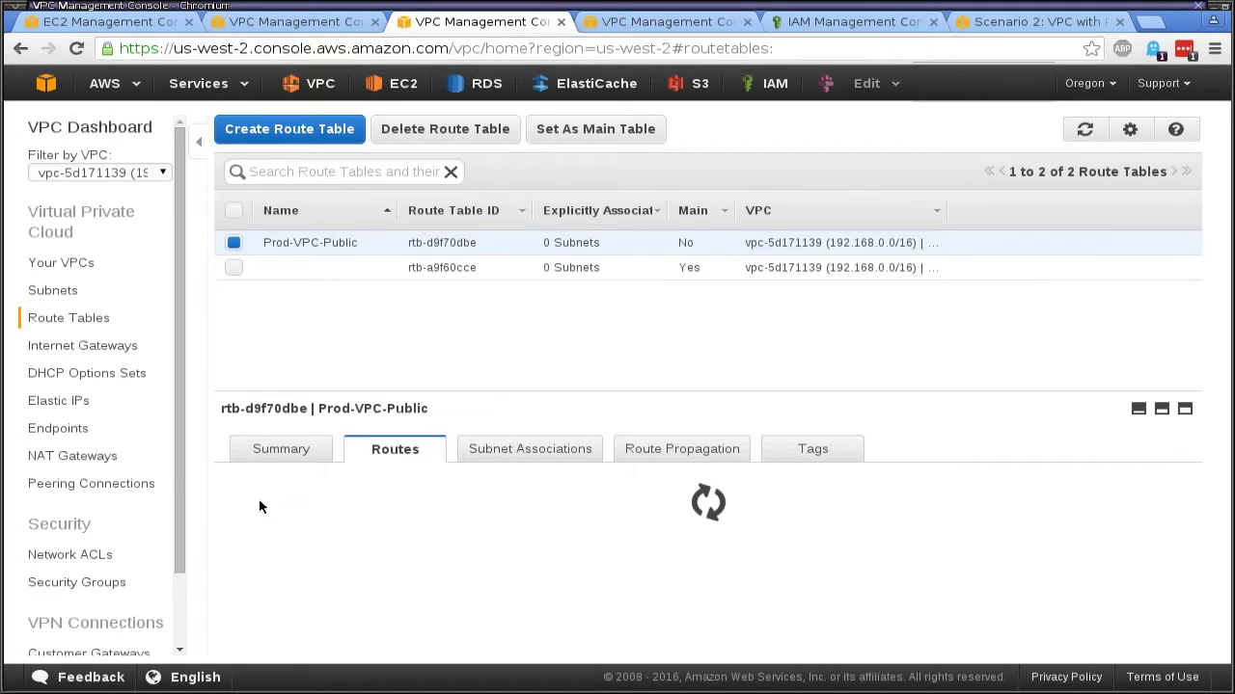
pyautogui.click(289, 572)
pyautogui.click(293, 572)
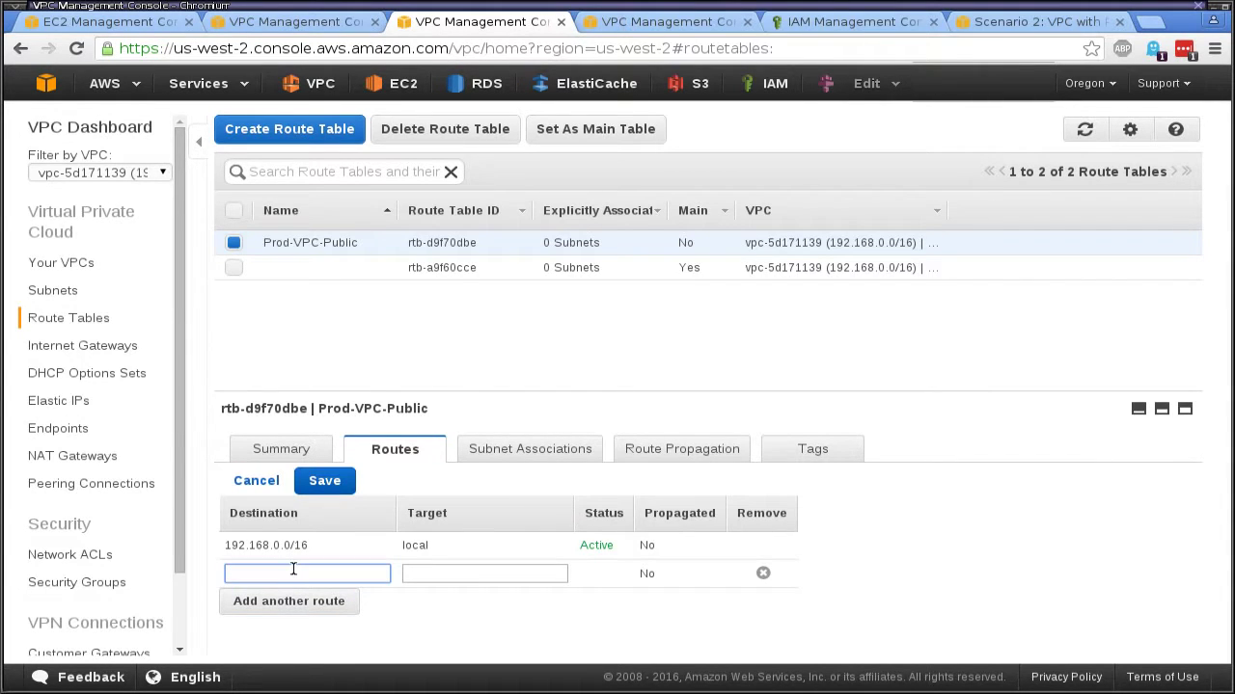
pyautogui.write('0.0.0.0/0')
pyautogui.click(477, 575)
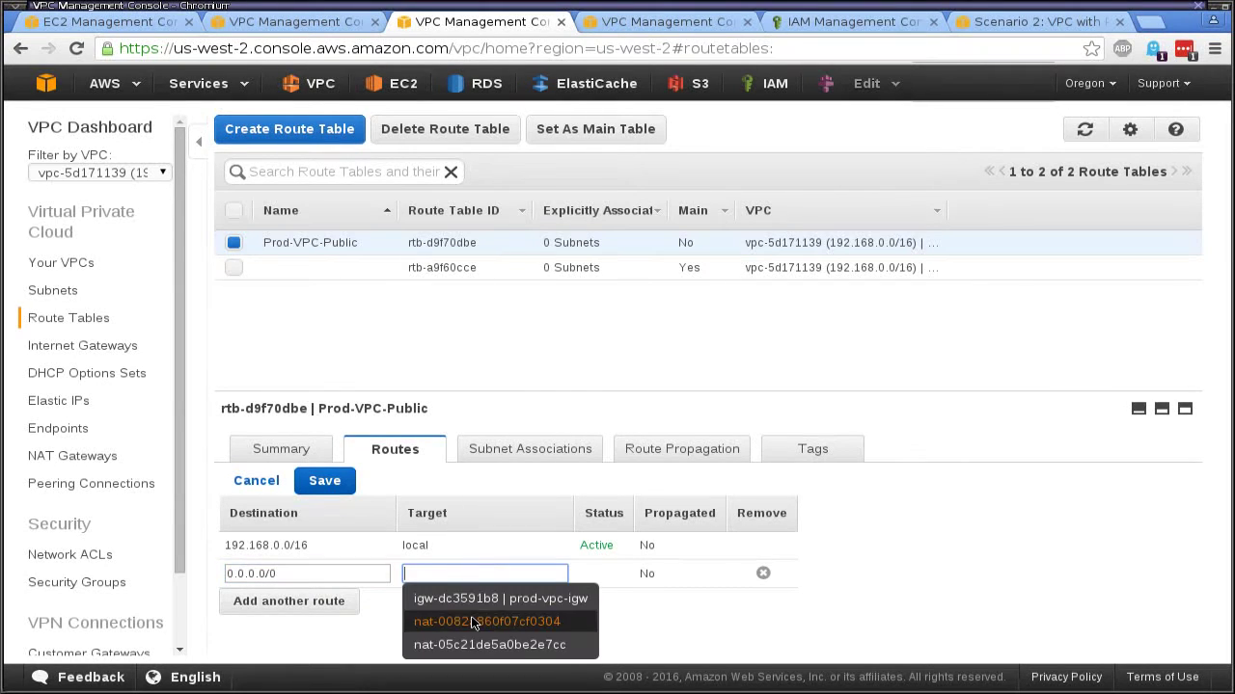
pyautogui.click(482, 596)
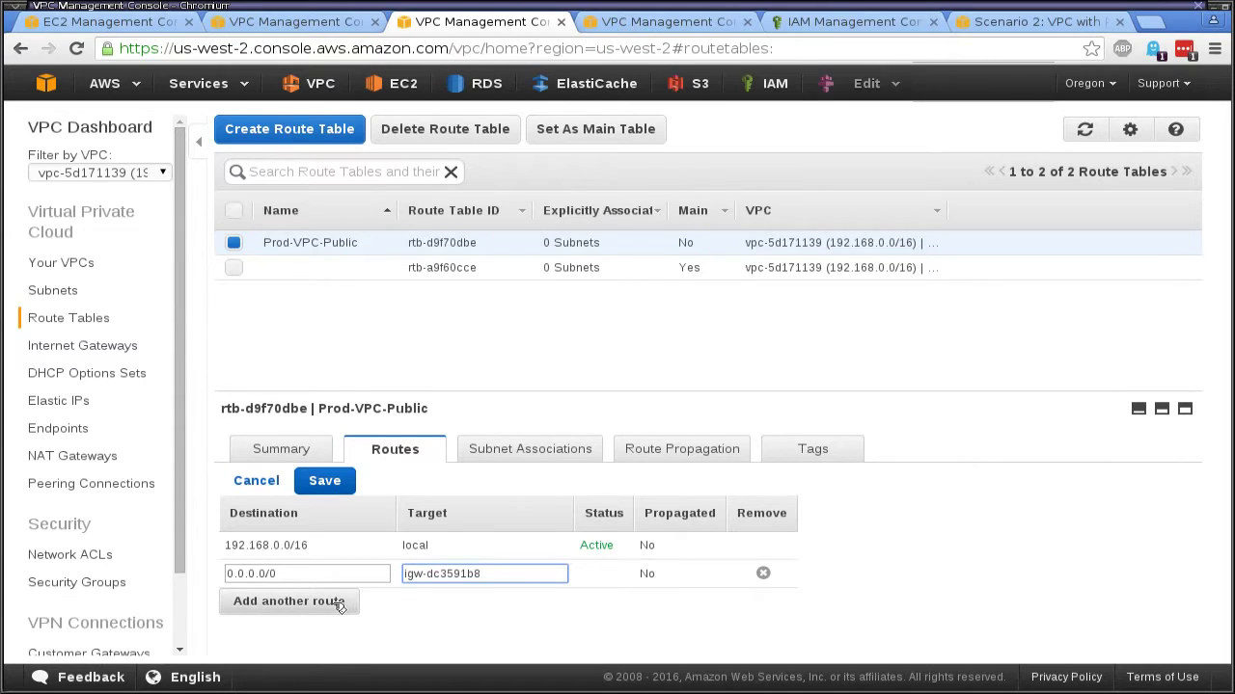
pyautogui.click(324, 480)
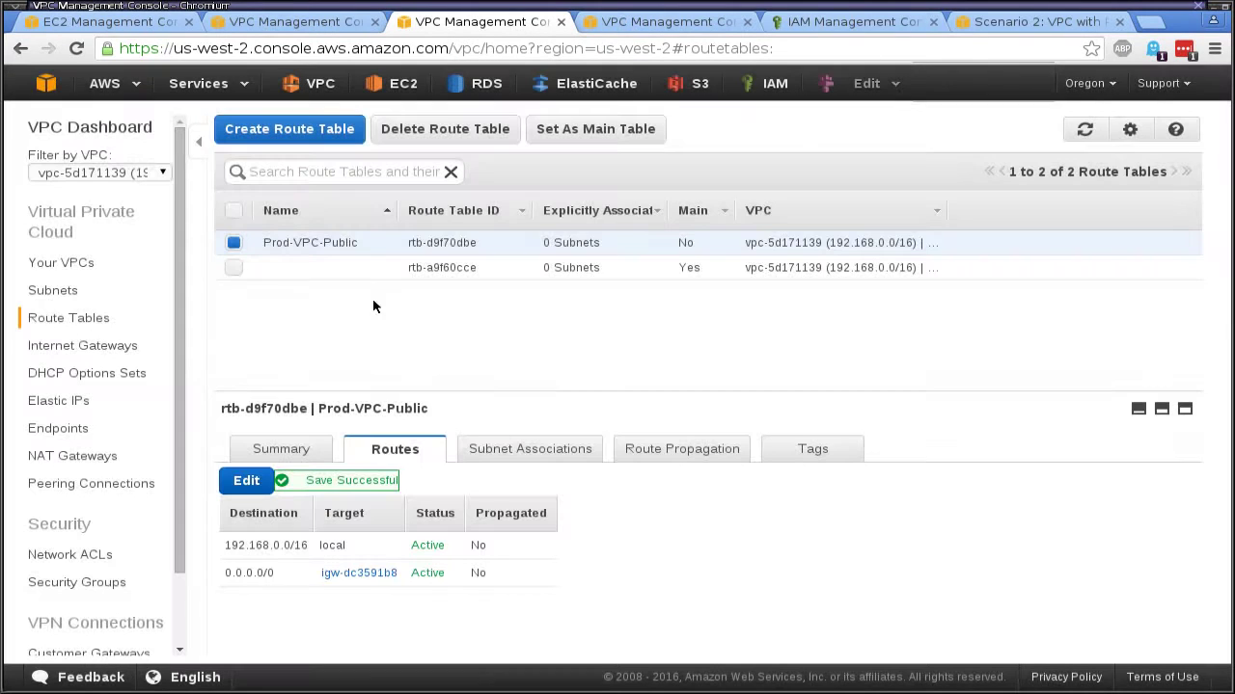
# Step: Create a route table named Prod-VPC-Private-Zone-A in Prod-VPC
pyautogui.click(286, 132)
pyautogui.click(545, 310)
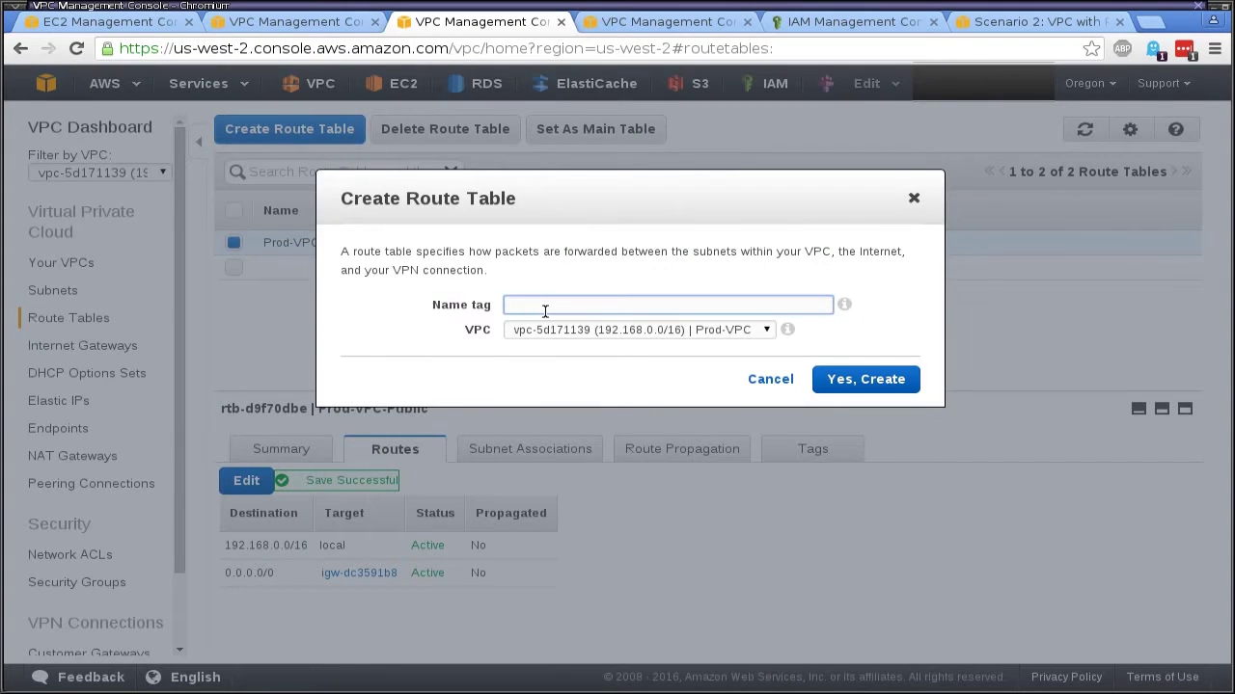
pyautogui.write('Prod')
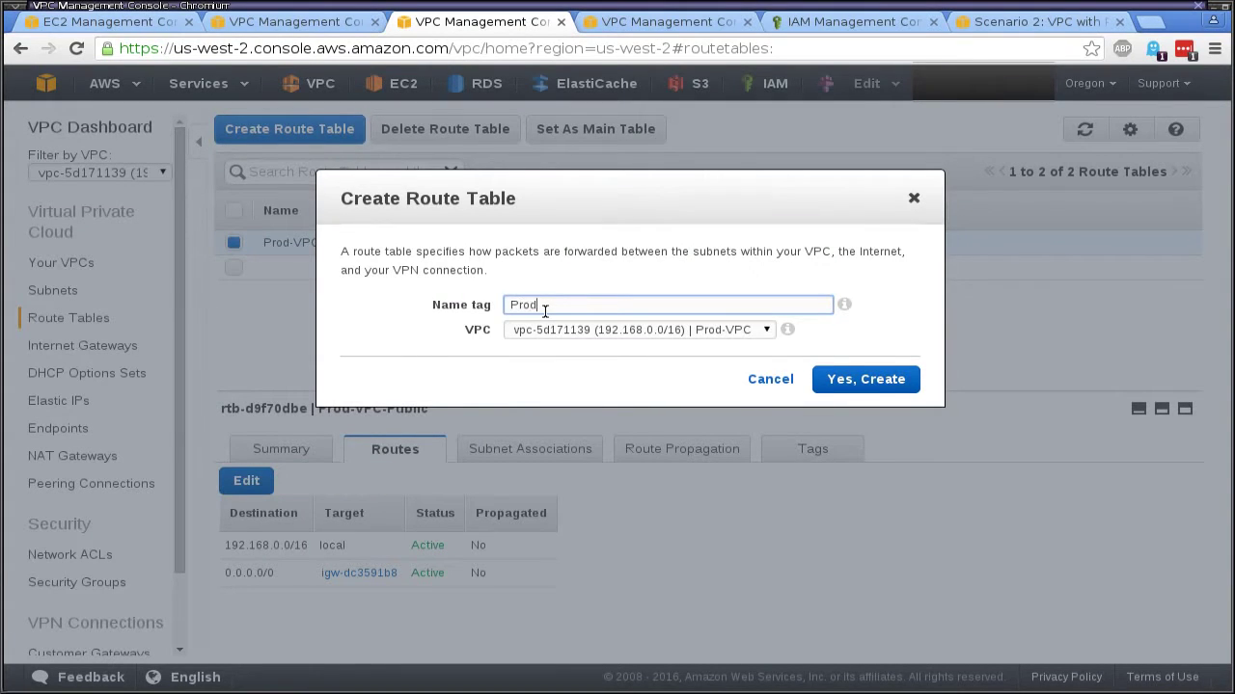
pyautogui.write('-VPC-Private-Zona-A')
pyautogui.press('BackSpace')
pyautogui.write('Zona-A')
pyautogui.press('BackSpace')
pyautogui.press('BackSpace')
pyautogui.press('BackSpace')
pyautogui.write('e-')
pyautogui.click(893, 381)
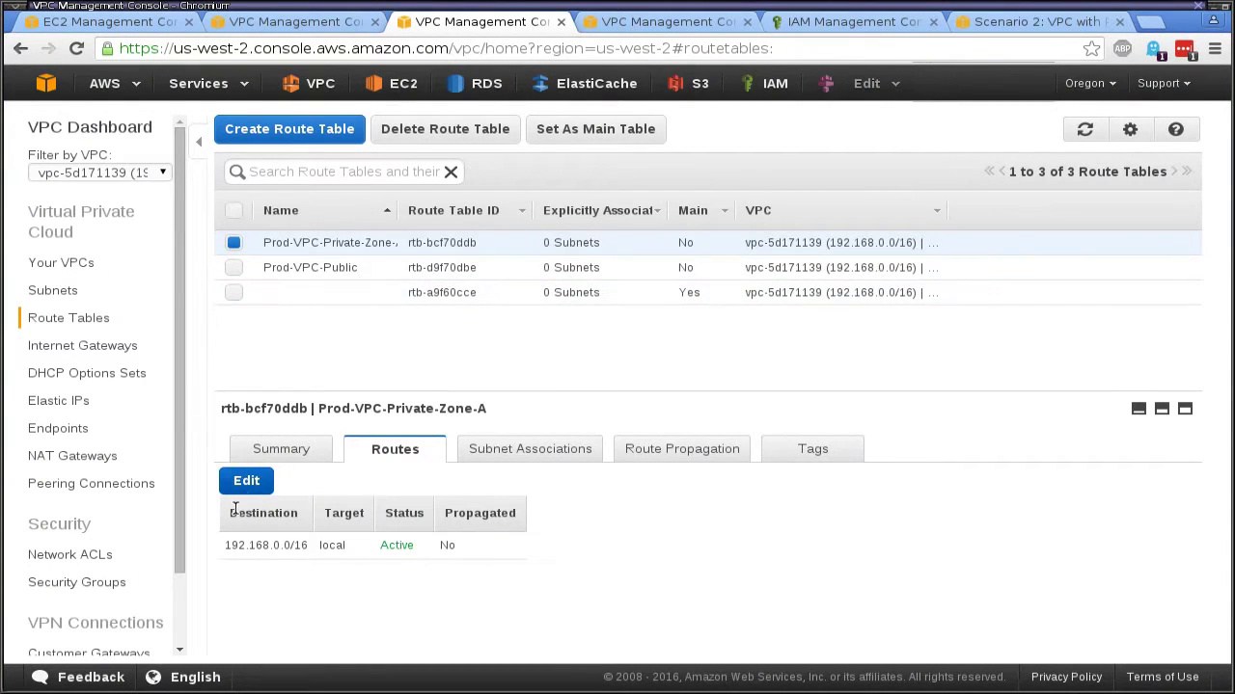
# Step: Add a 0.0.0.0/0 route to the Prod-VPC-Private-Zone-A route table targeting nat-0082a860f07cf0304, and save it
pyautogui.click(246, 482)
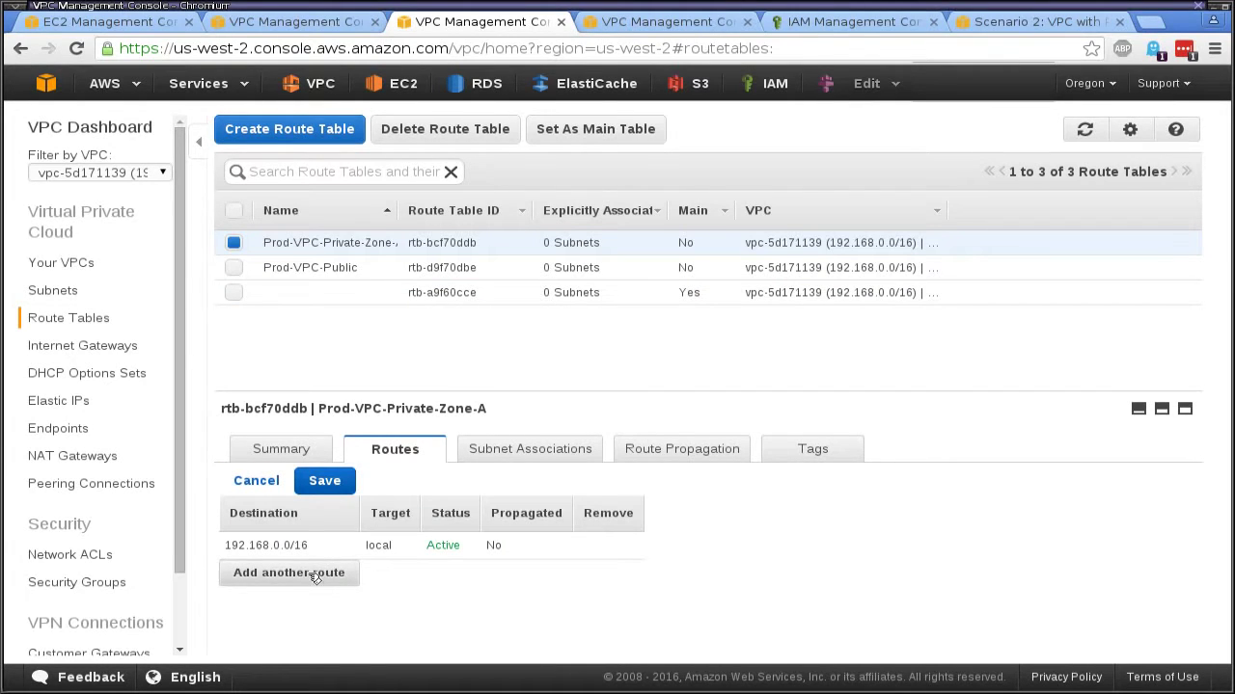
pyautogui.click(308, 574)
pyautogui.click(308, 575)
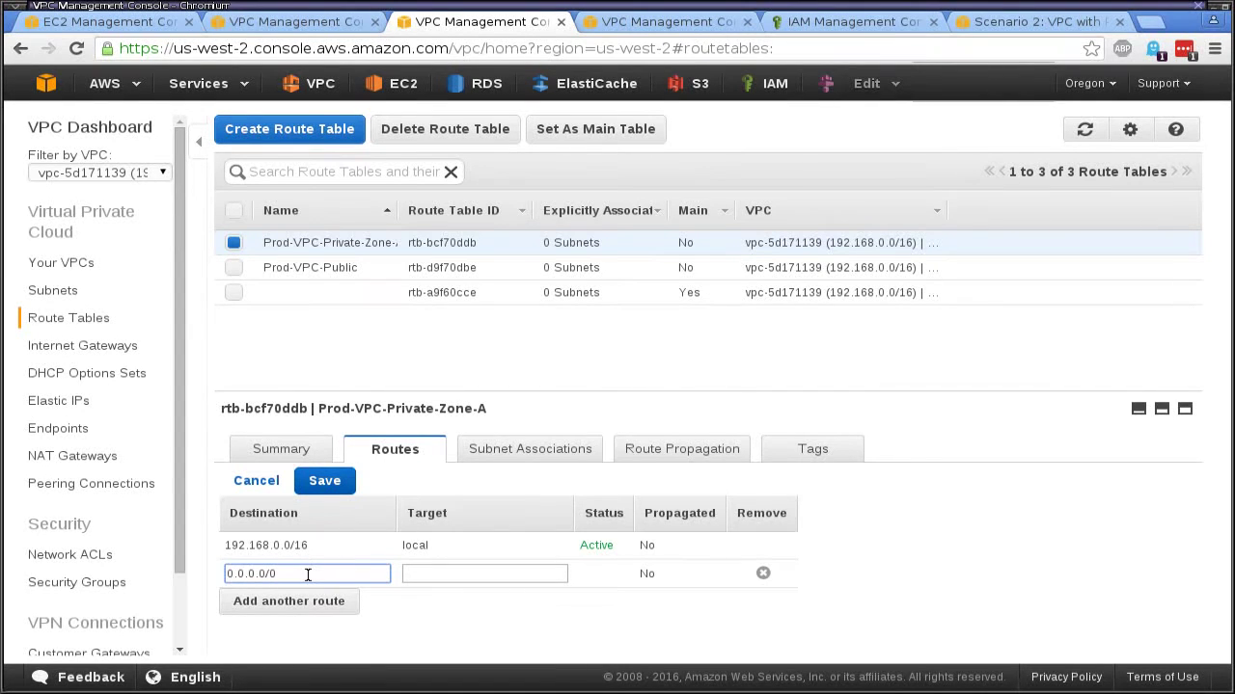
pyautogui.press('Tab')
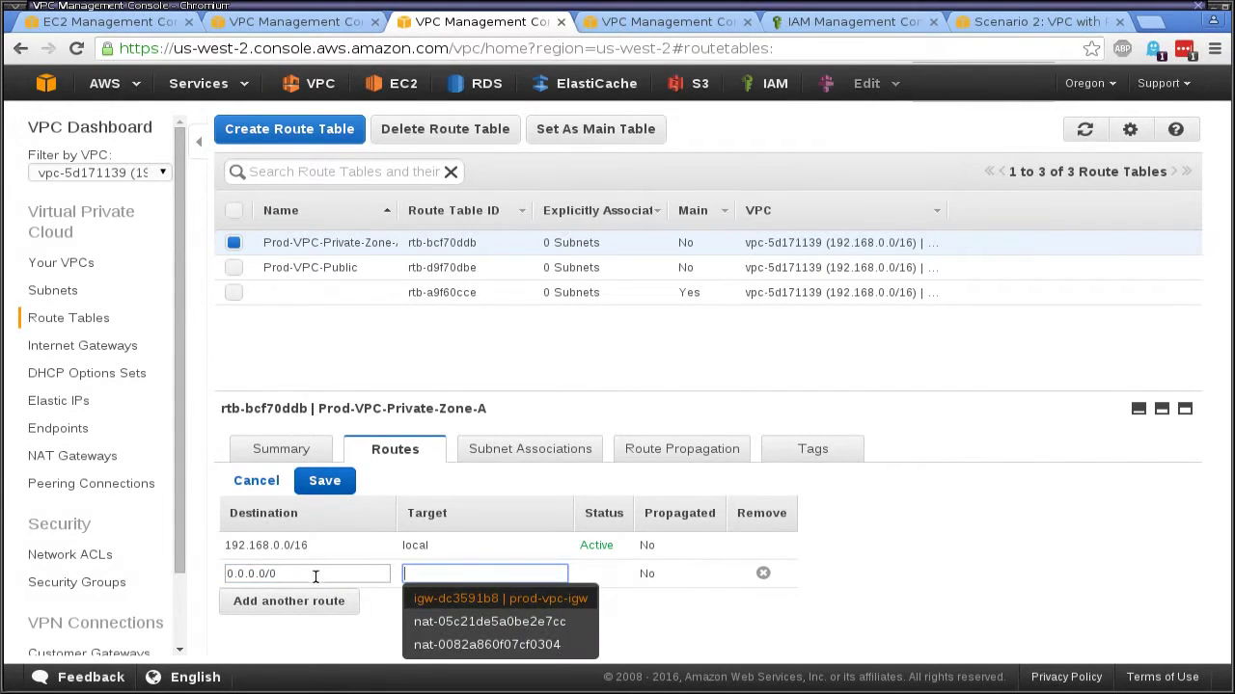
pyautogui.hotkey('alt', 'Tab')
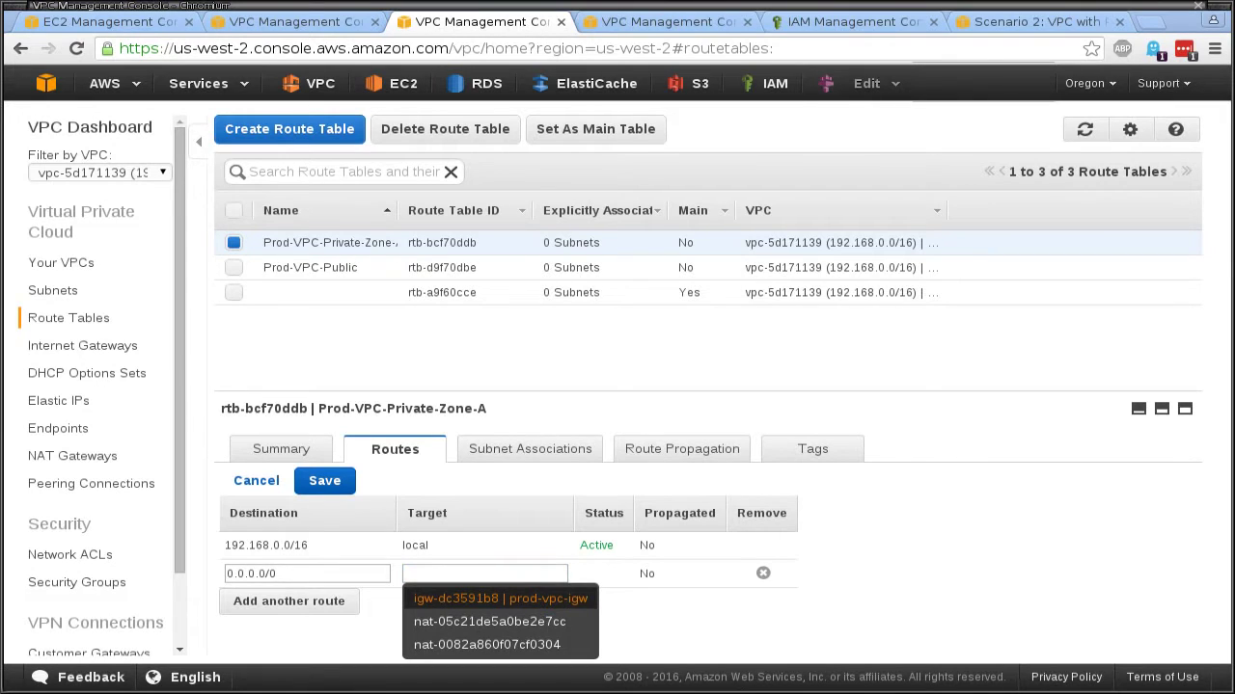
pyautogui.hotkey('alt', 'Tab')
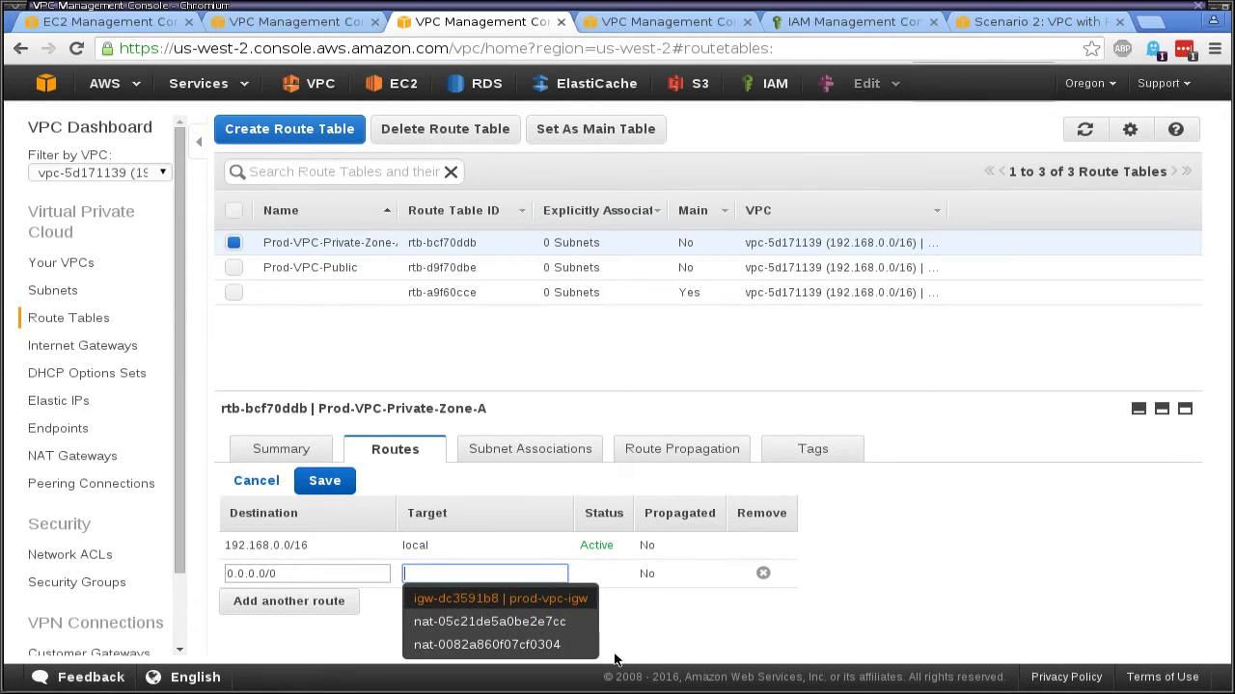
pyautogui.click(558, 646)
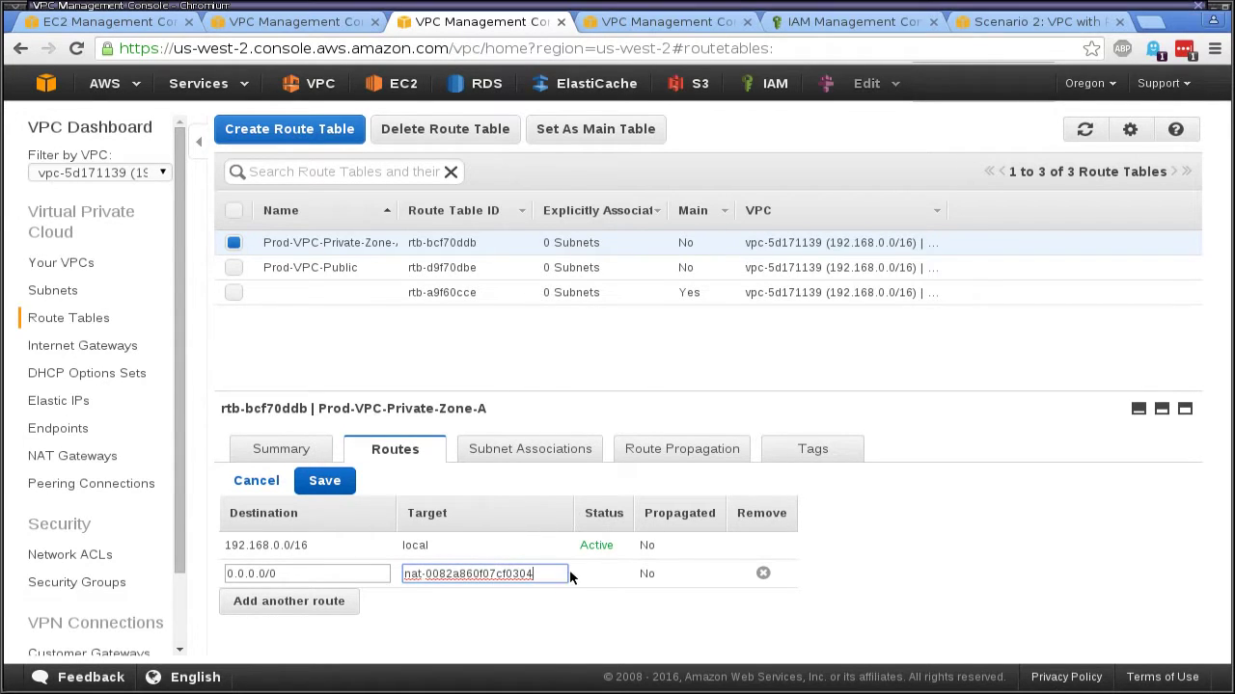
pyautogui.click(324, 480)
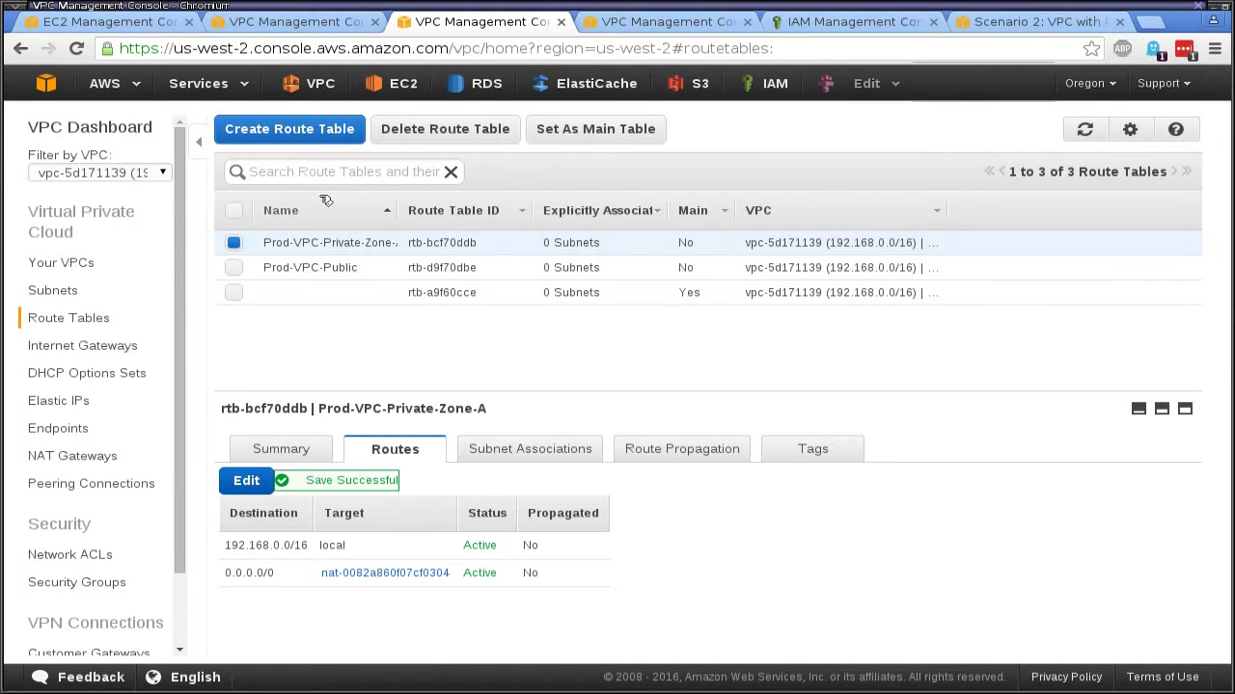
# Step: Create a route table named Prod-VPC-Private-Zone-B in Prod-VPC and widen the Name column of the route table list
pyautogui.click(328, 129)
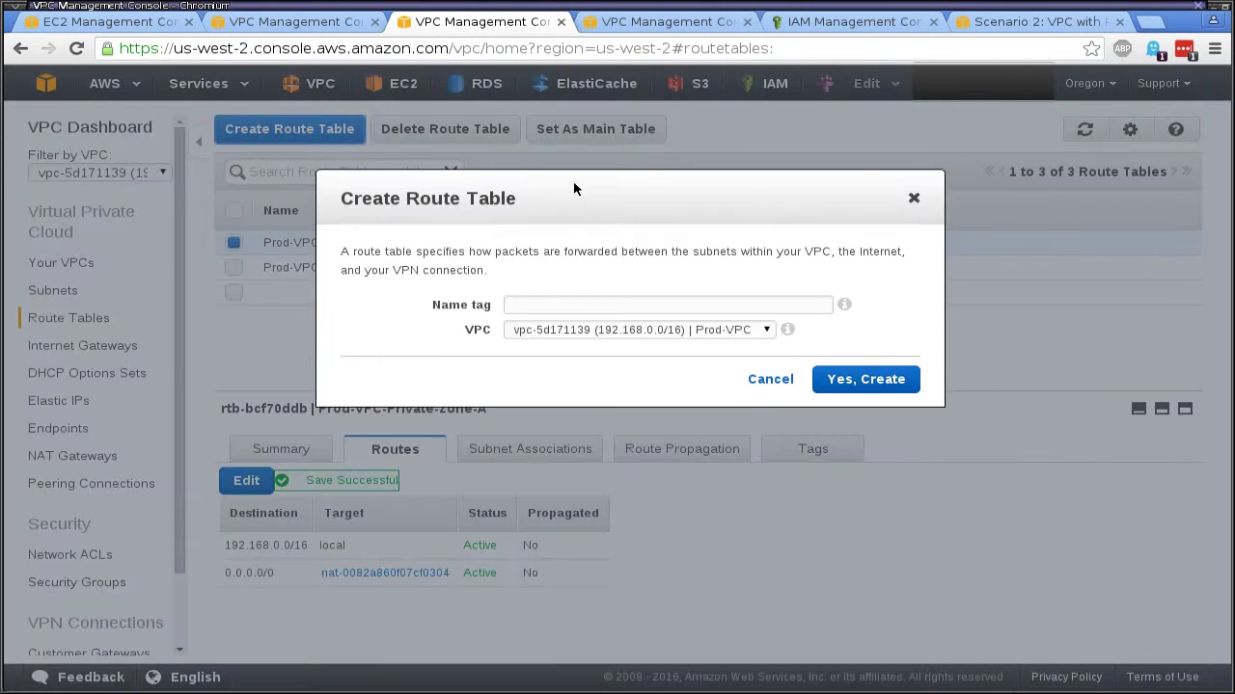
pyautogui.moveTo(573, 180); pyautogui.dragTo(615, 279)
pyautogui.click(609, 404)
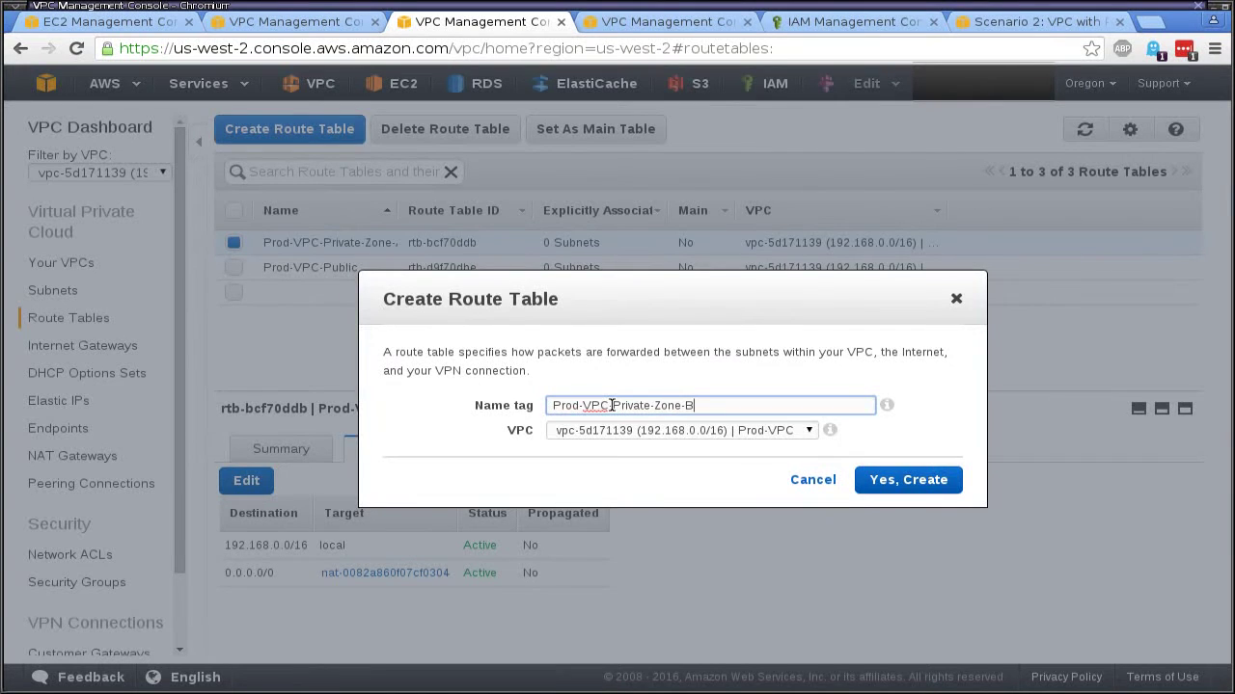
pyautogui.write('Prod-VPC-Private-Zone-B')
pyautogui.click(920, 479)
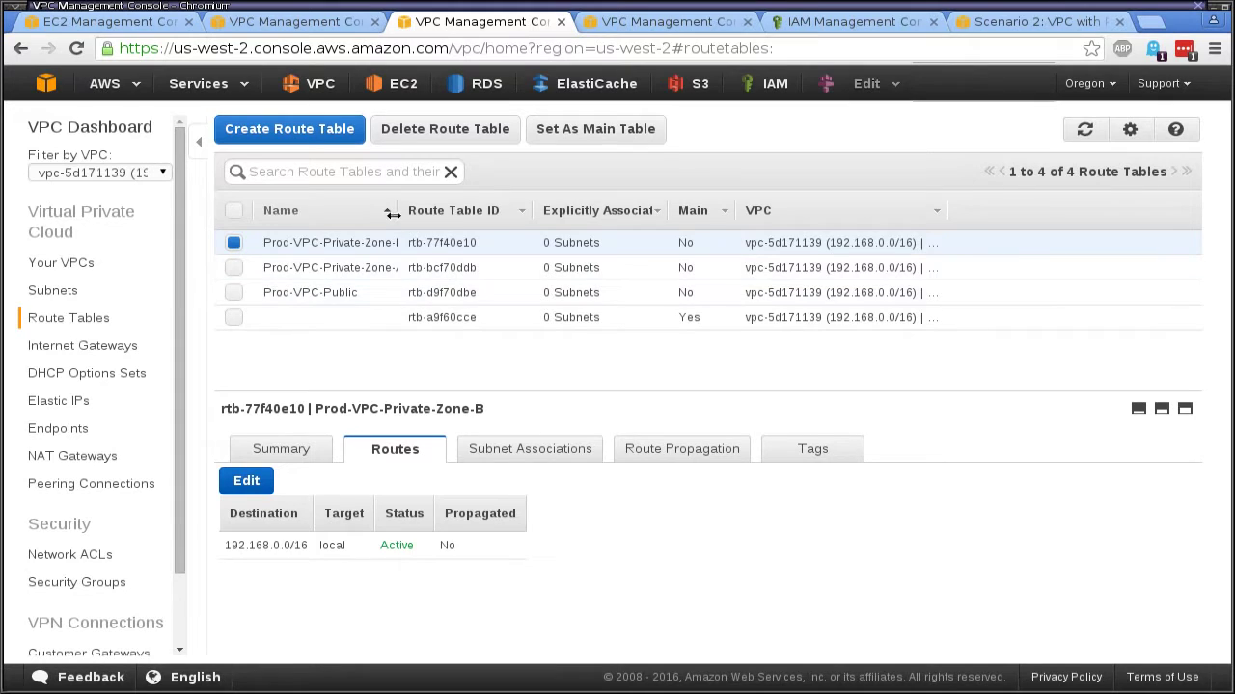
pyautogui.moveTo(398, 212); pyautogui.dragTo(436, 213)
pyautogui.click(428, 243)
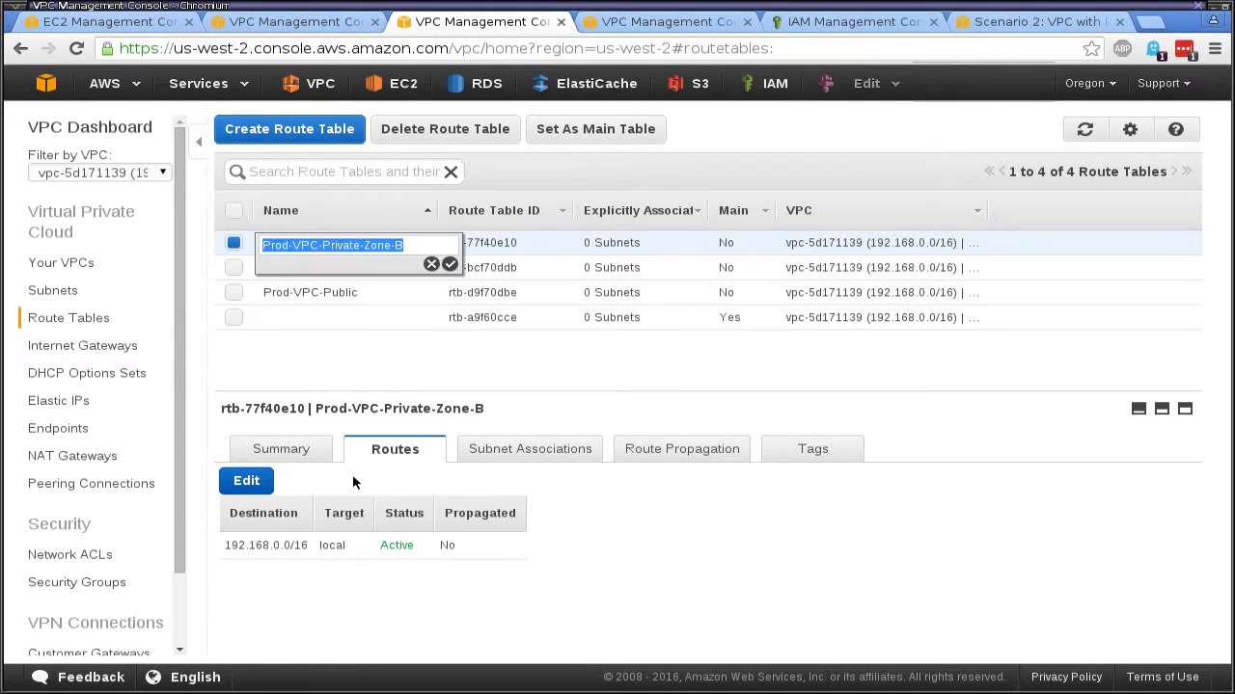
# Step: Add a 0.0.0.0/0 route to the Prod-VPC-Private-Zone-B route table targeting nat-05c21de5a0be2e7cc, and save it
pyautogui.click(396, 359)
pyautogui.click(246, 480)
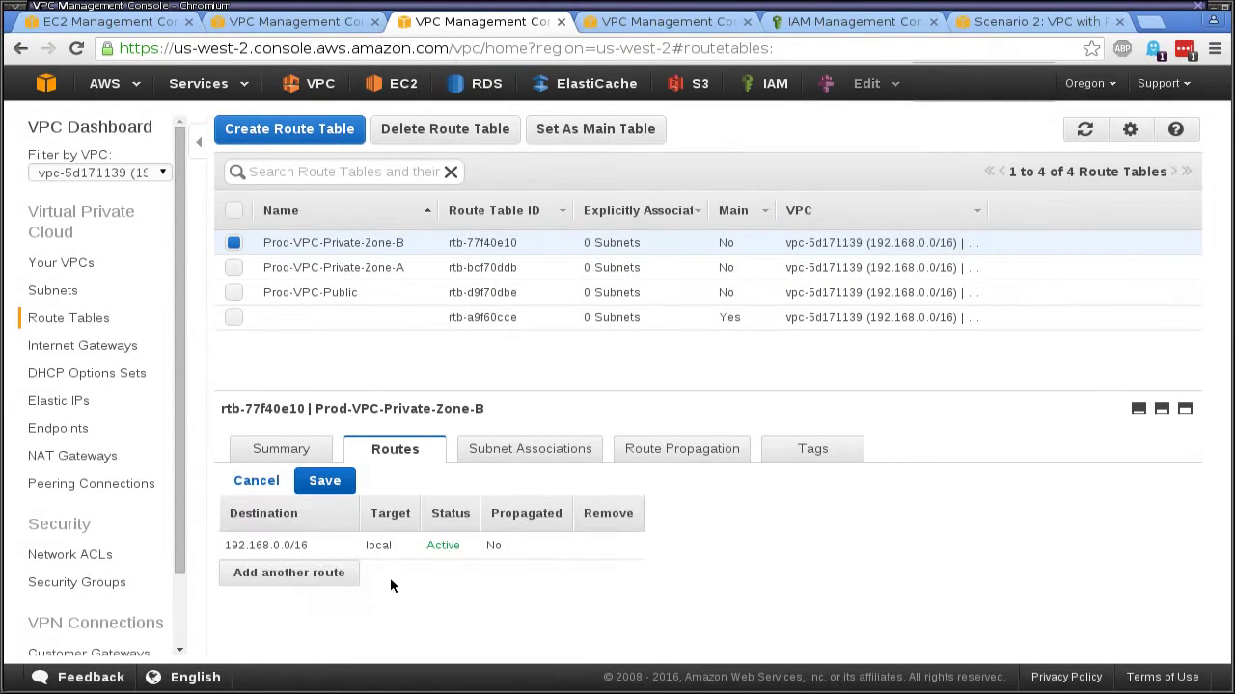
pyautogui.click(303, 573)
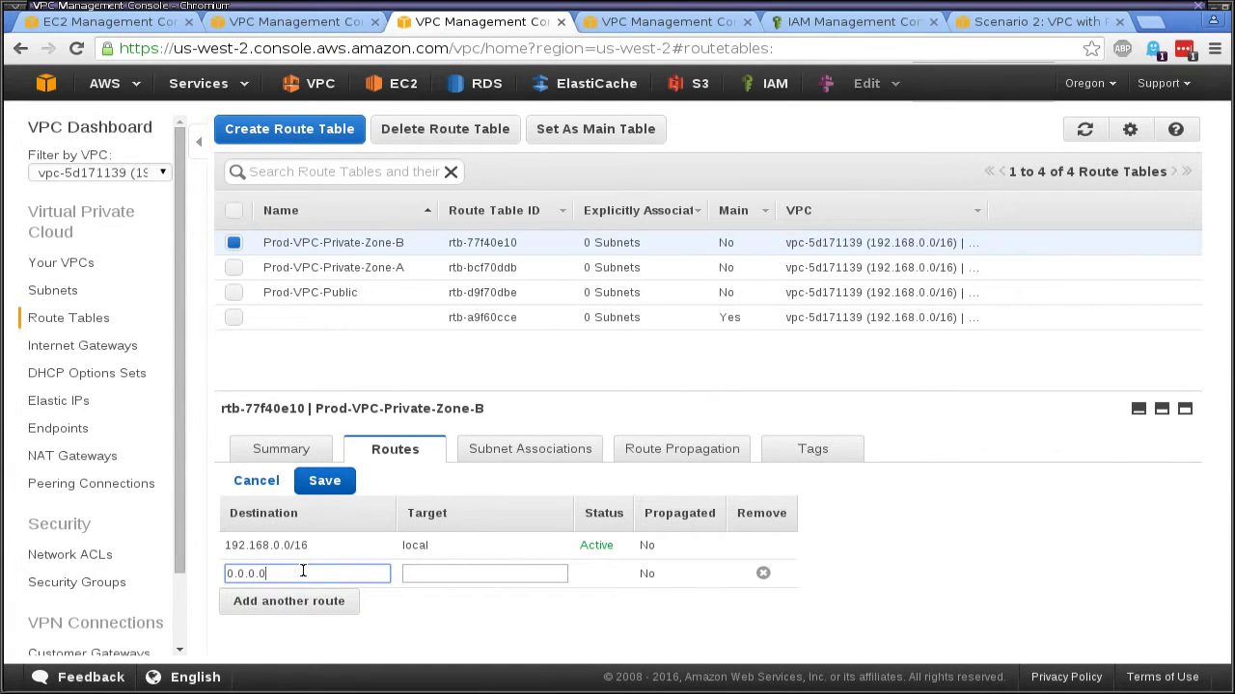
pyautogui.write('0.0.0.0/09')
pyautogui.press('BackSpace')
pyautogui.press('Tab')
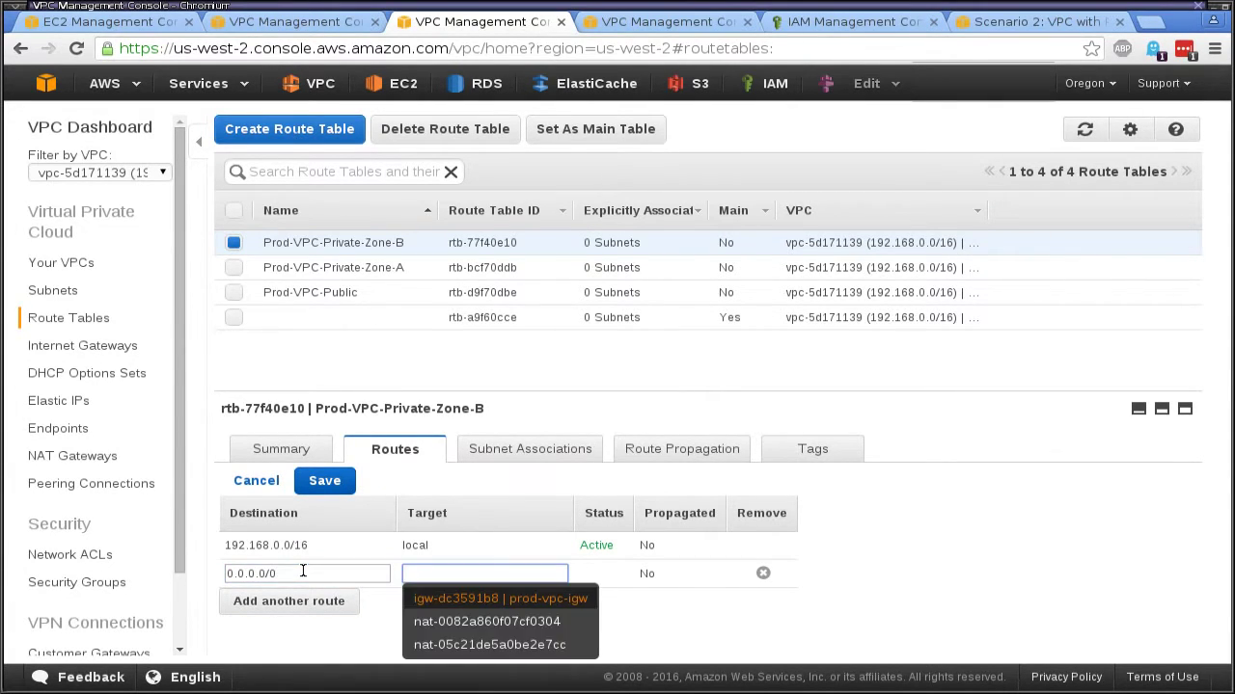
pyautogui.click(492, 644)
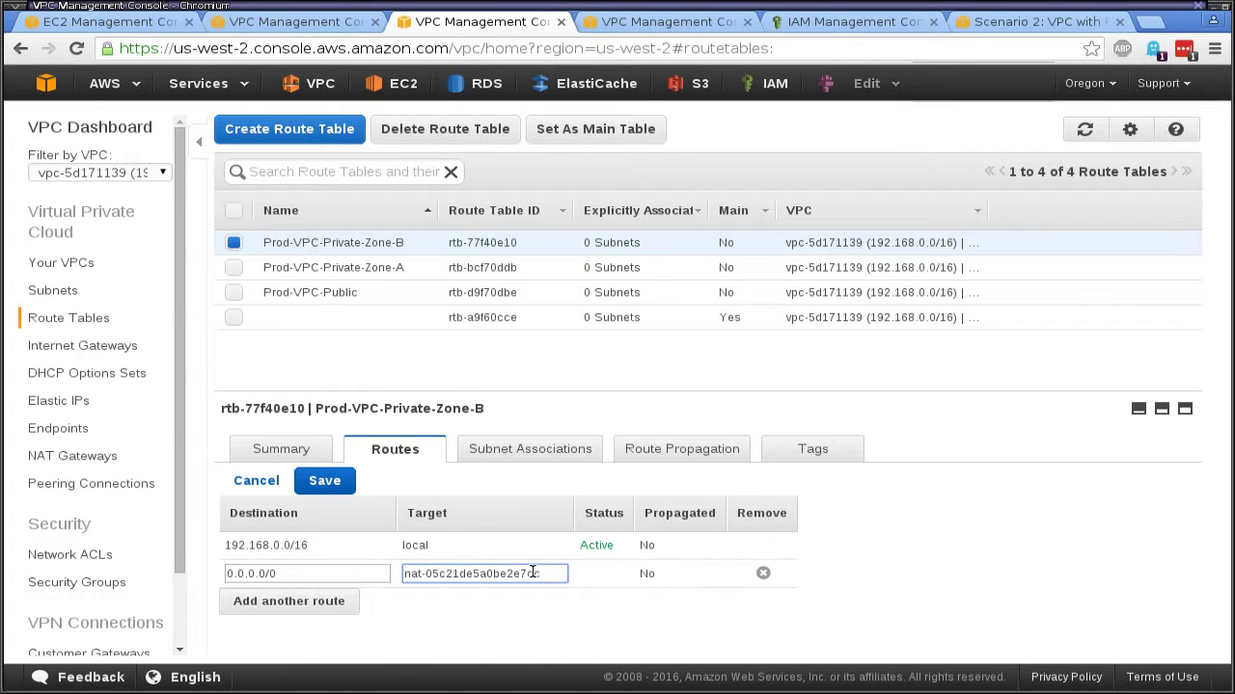
pyautogui.click(319, 602)
pyautogui.click(763, 603)
pyautogui.click(324, 481)
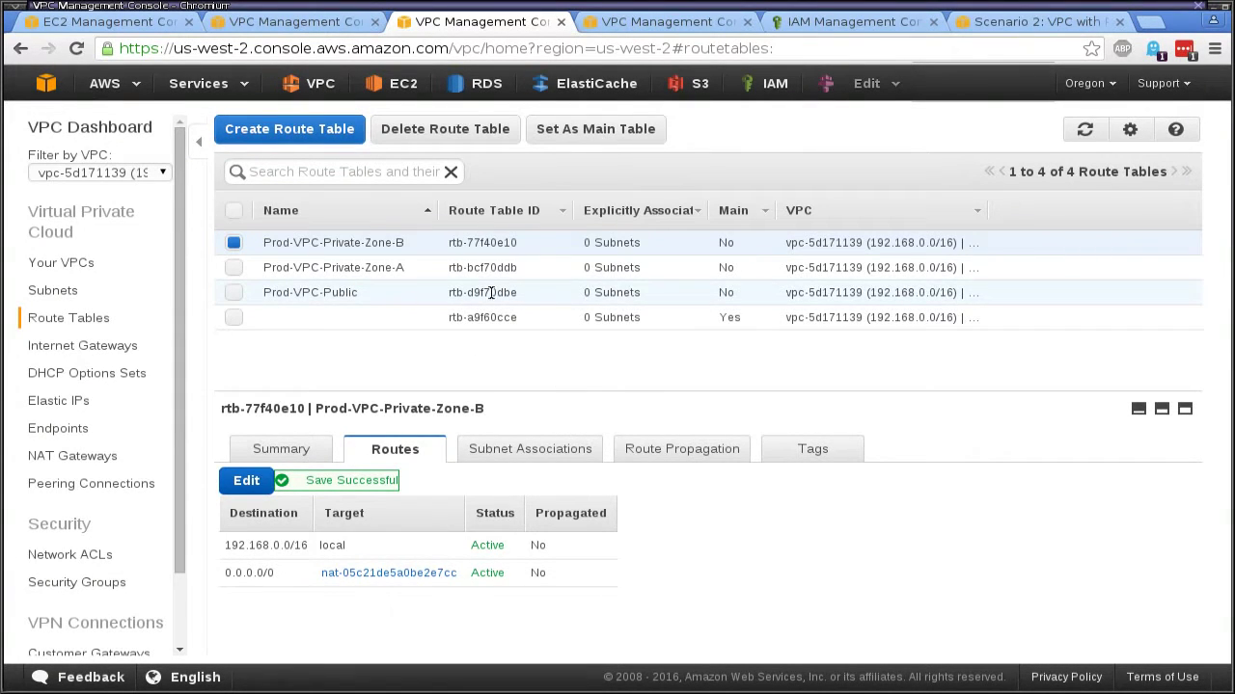
# Step: Review the routes of the Prod-VPC-Public, Prod-VPC-Private-Zone-B and Prod-VPC-Private-Zone-A route tables
pyautogui.click(429, 242)
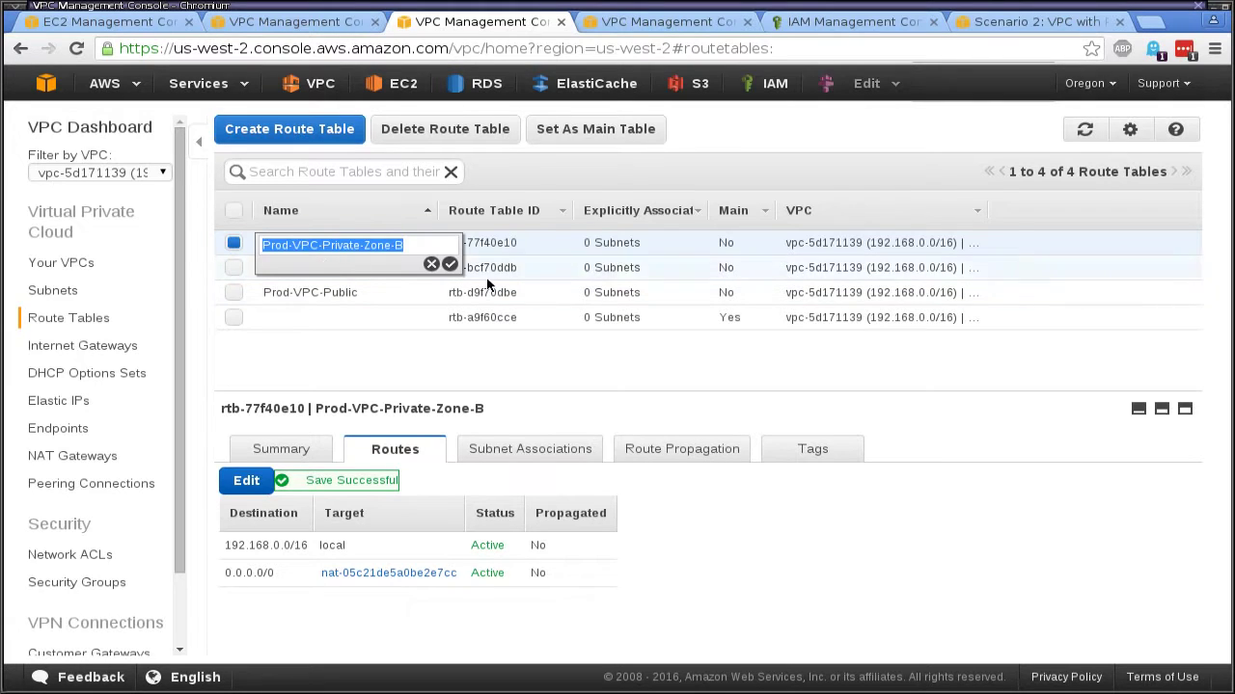
pyautogui.click(459, 348)
pyautogui.click(487, 267)
pyautogui.click(496, 294)
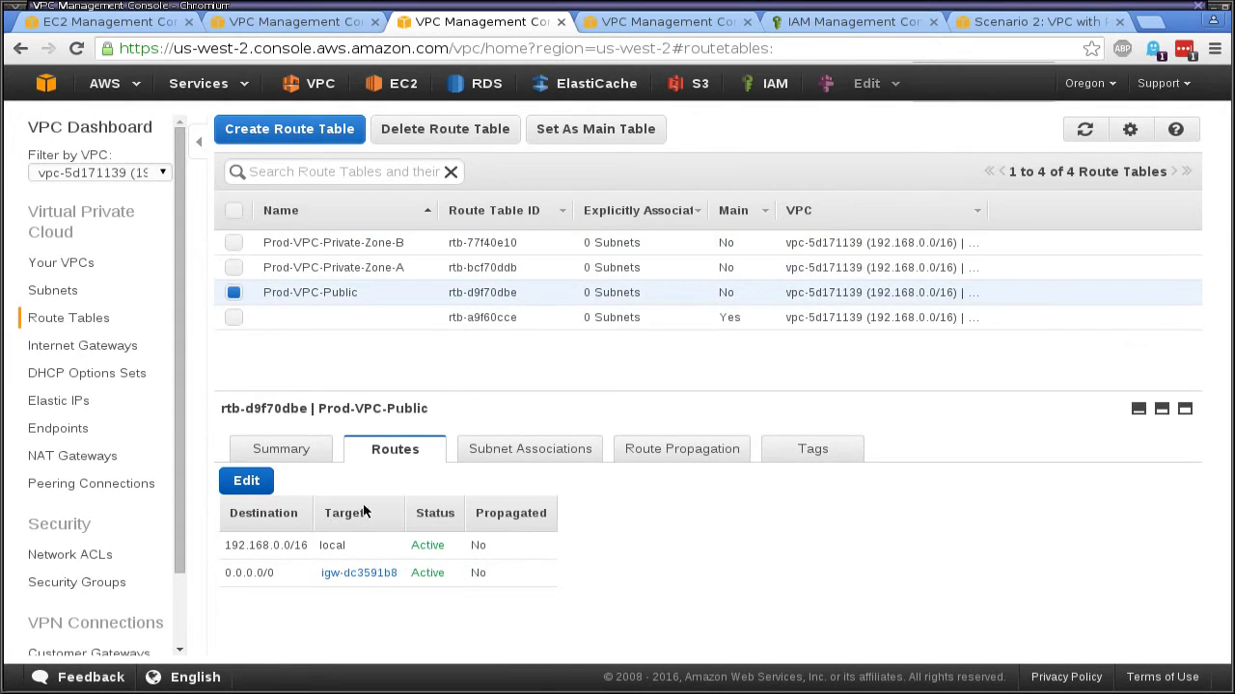
pyautogui.click(498, 244)
pyautogui.click(491, 270)
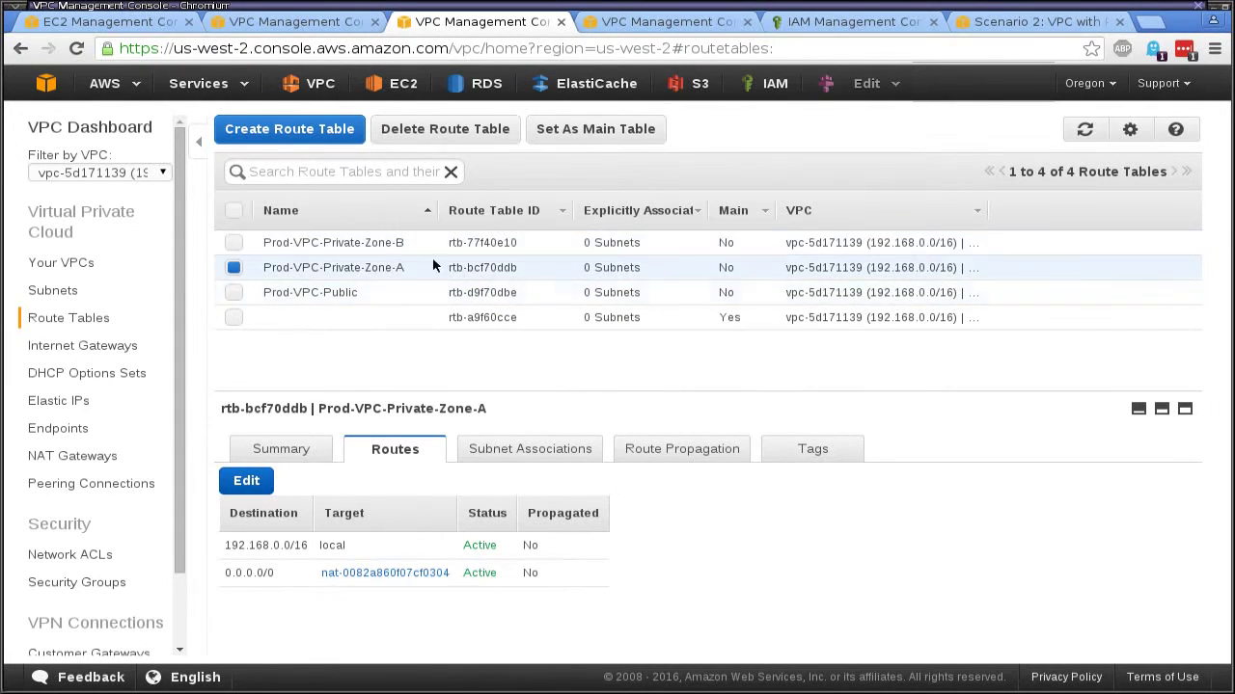
# Step: Sort the subnets by name in ascending order and assign the Prod-VPC-Private-Zone-A route table to the Private Zone A subnet
pyautogui.click(53, 290)
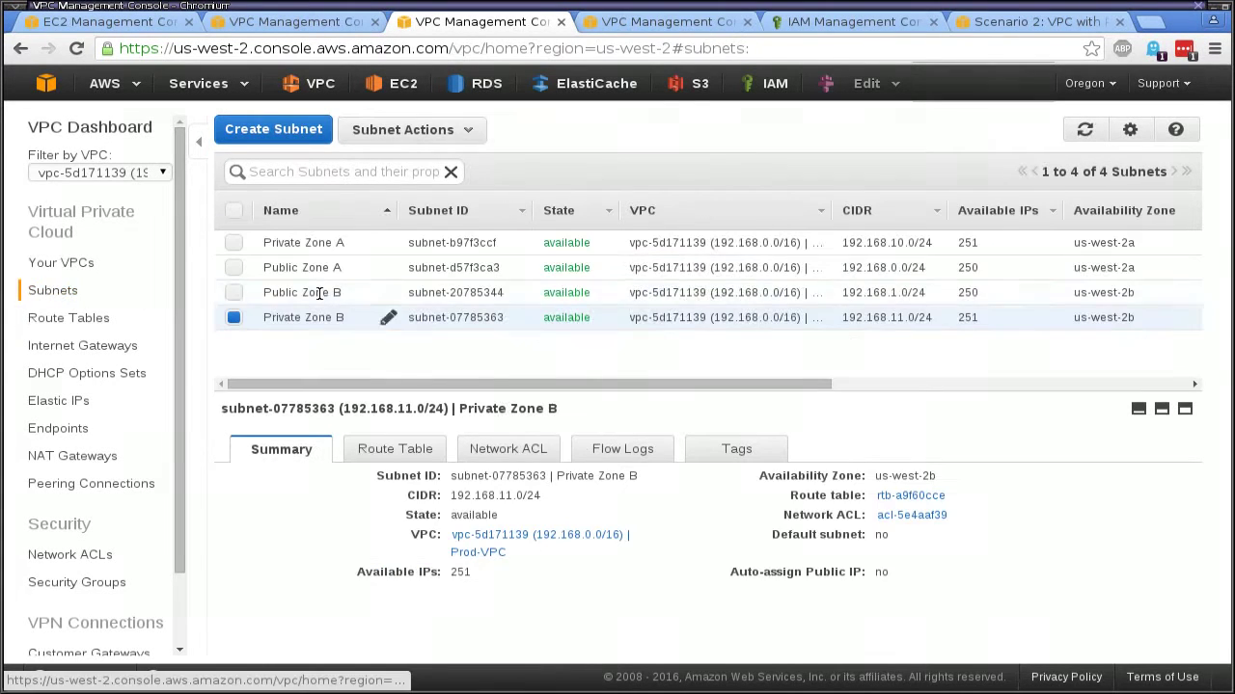
pyautogui.click(431, 243)
pyautogui.click(286, 211)
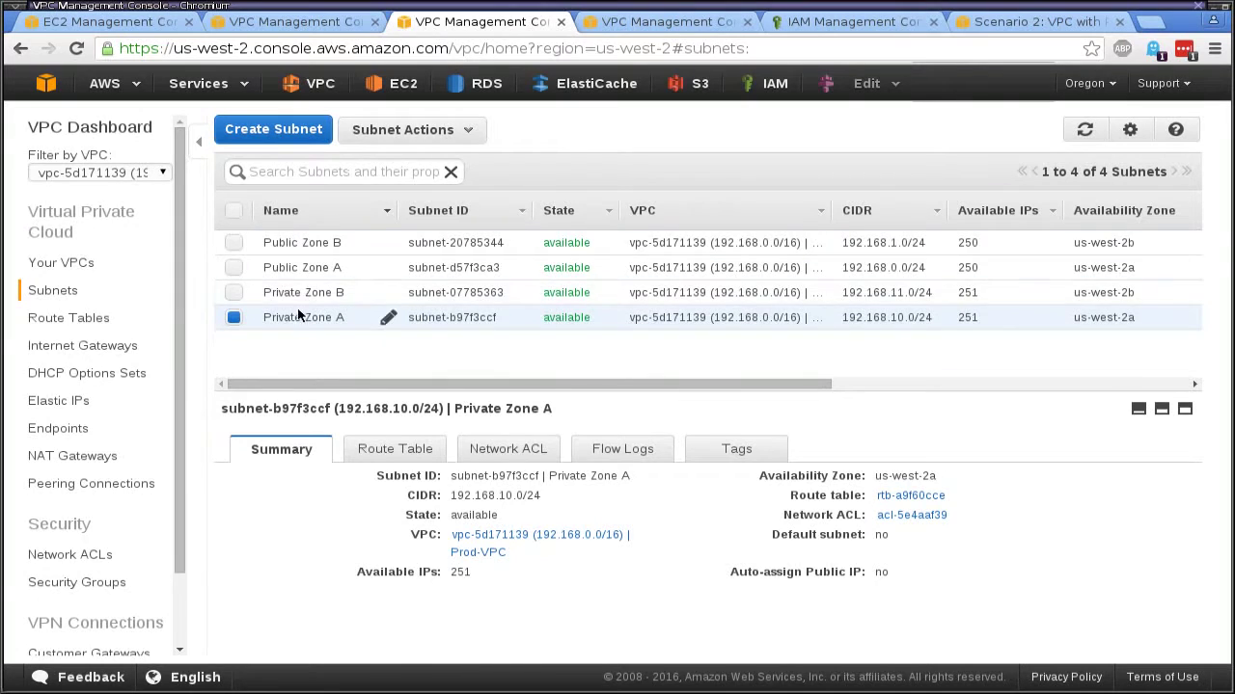
pyautogui.click(285, 210)
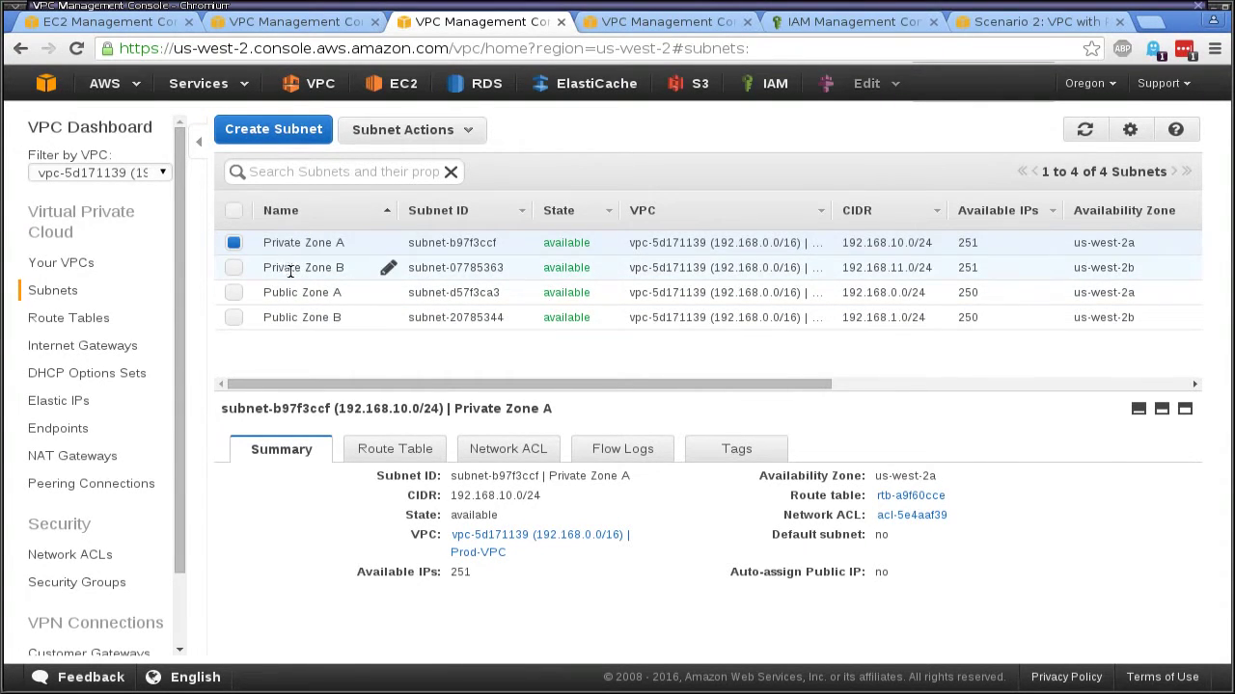
pyautogui.click(406, 450)
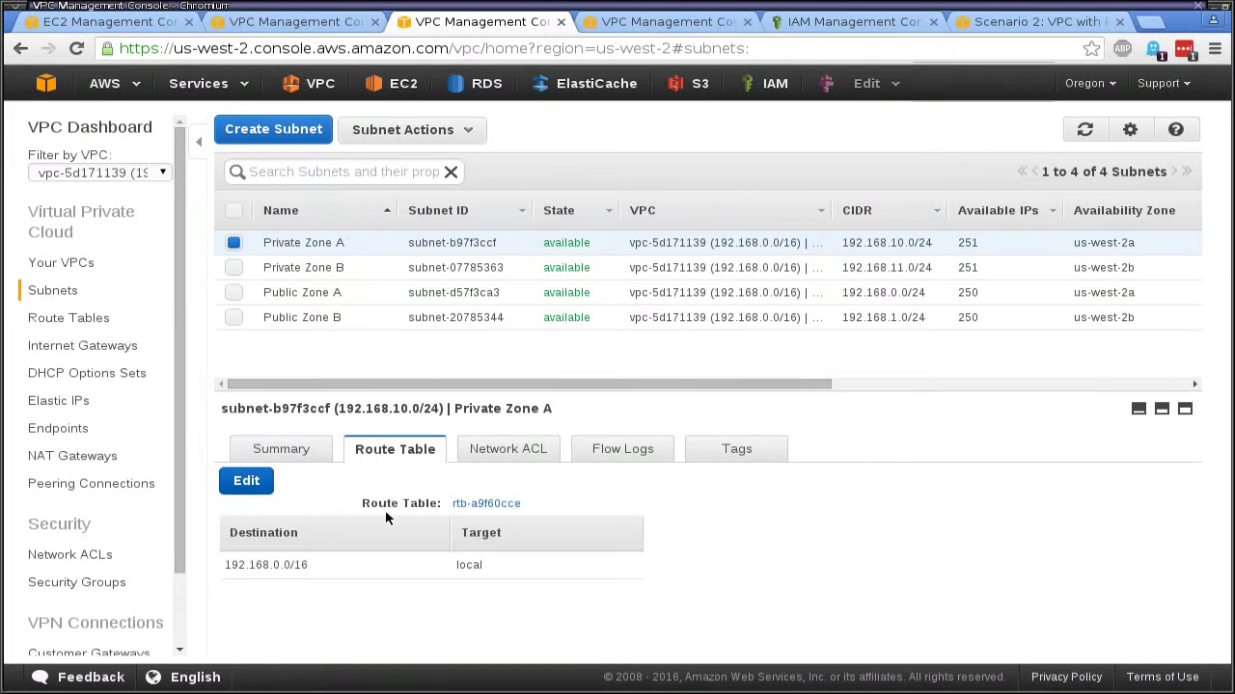
pyautogui.click(254, 487)
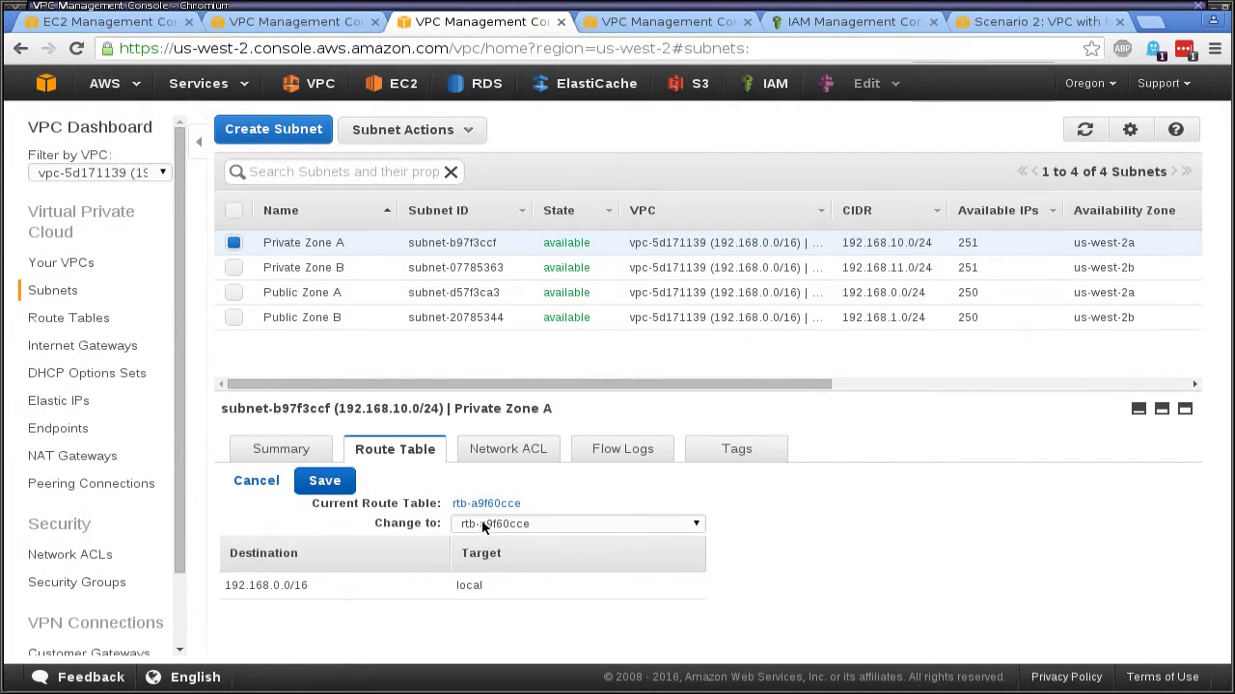
pyautogui.click(481, 524)
pyautogui.click(636, 557)
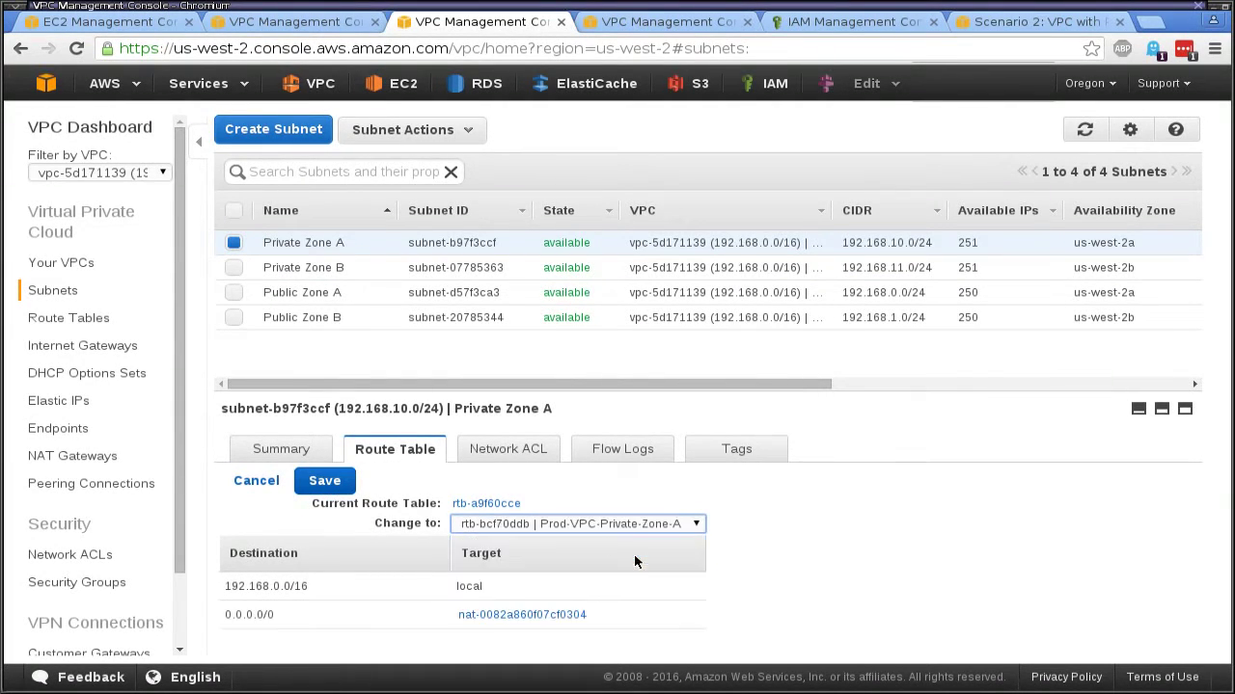
pyautogui.click(324, 480)
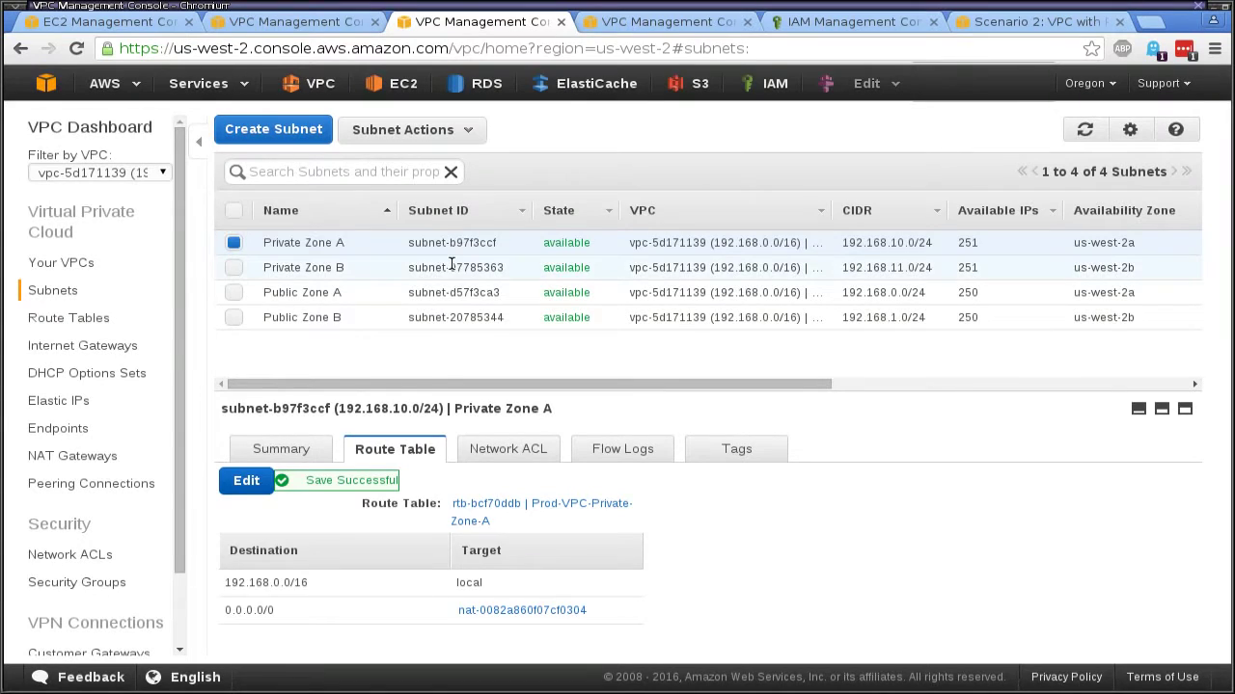
# Step: Change the Private Zone B subnet's route table to Prod-VPC-Private-Zone-B and save it
pyautogui.click(447, 269)
pyautogui.click(246, 480)
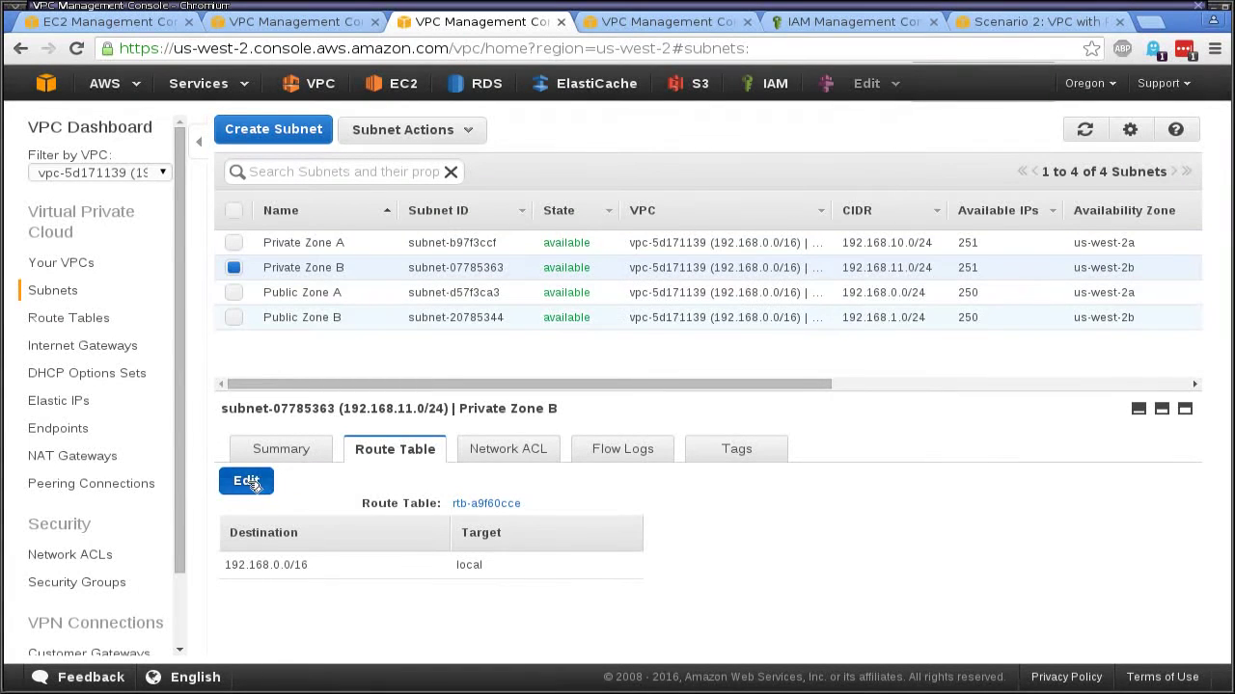
pyautogui.click(501, 524)
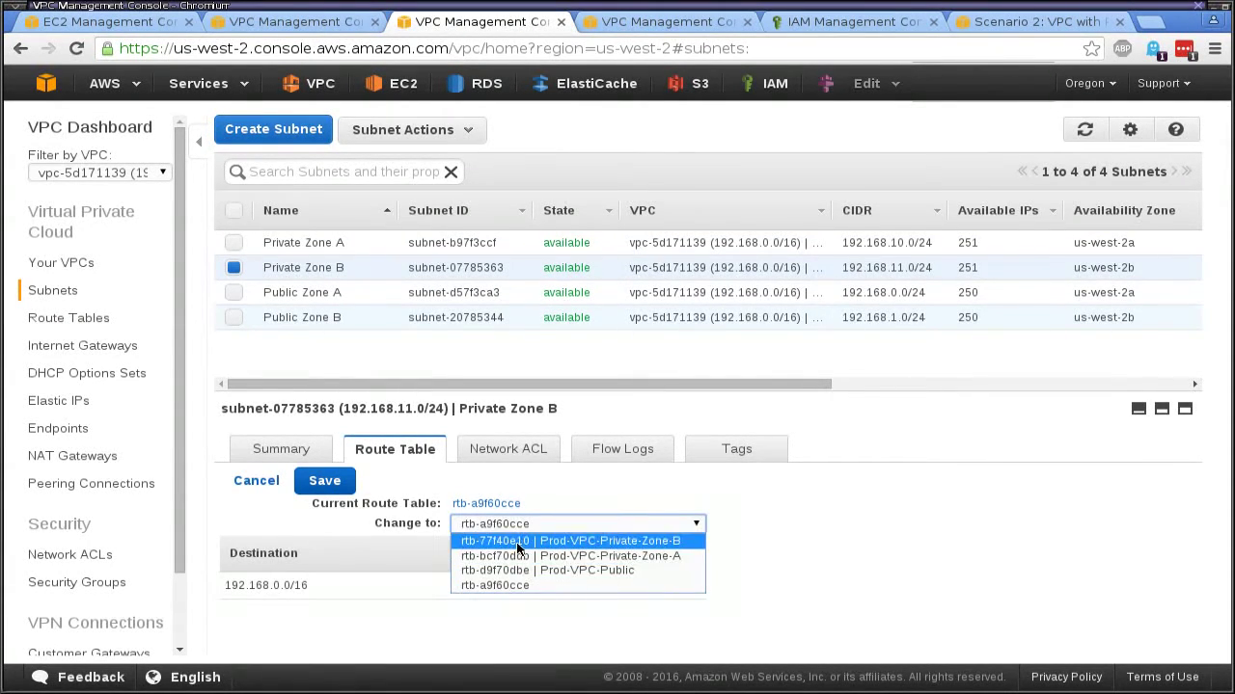
pyautogui.click(521, 542)
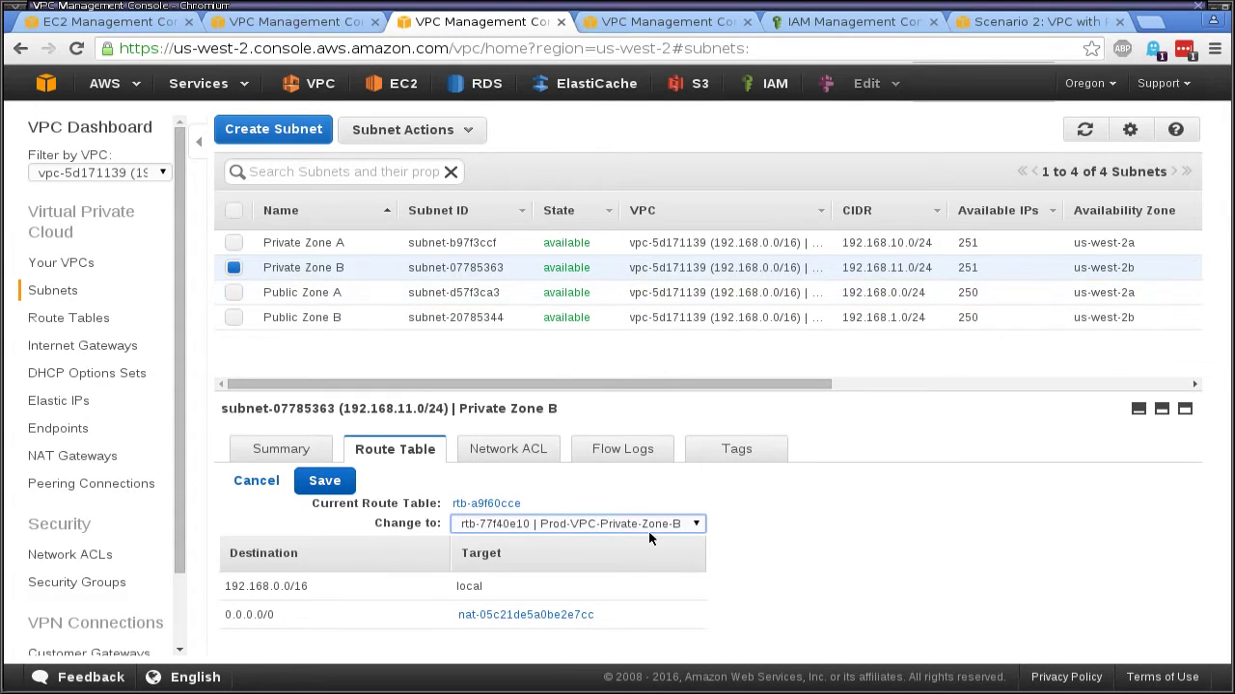
pyautogui.click(324, 480)
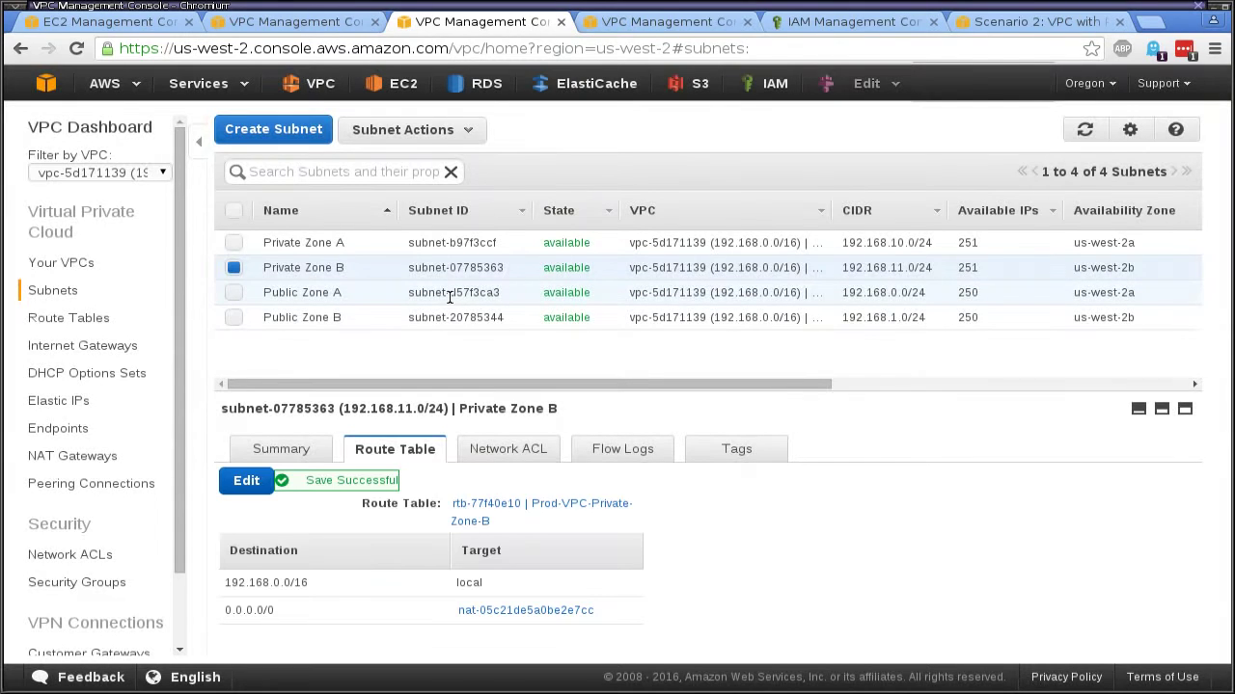
# Step: Change the Public Zone A subnet's route table to Prod-VPC-Public and save it
pyautogui.click(455, 297)
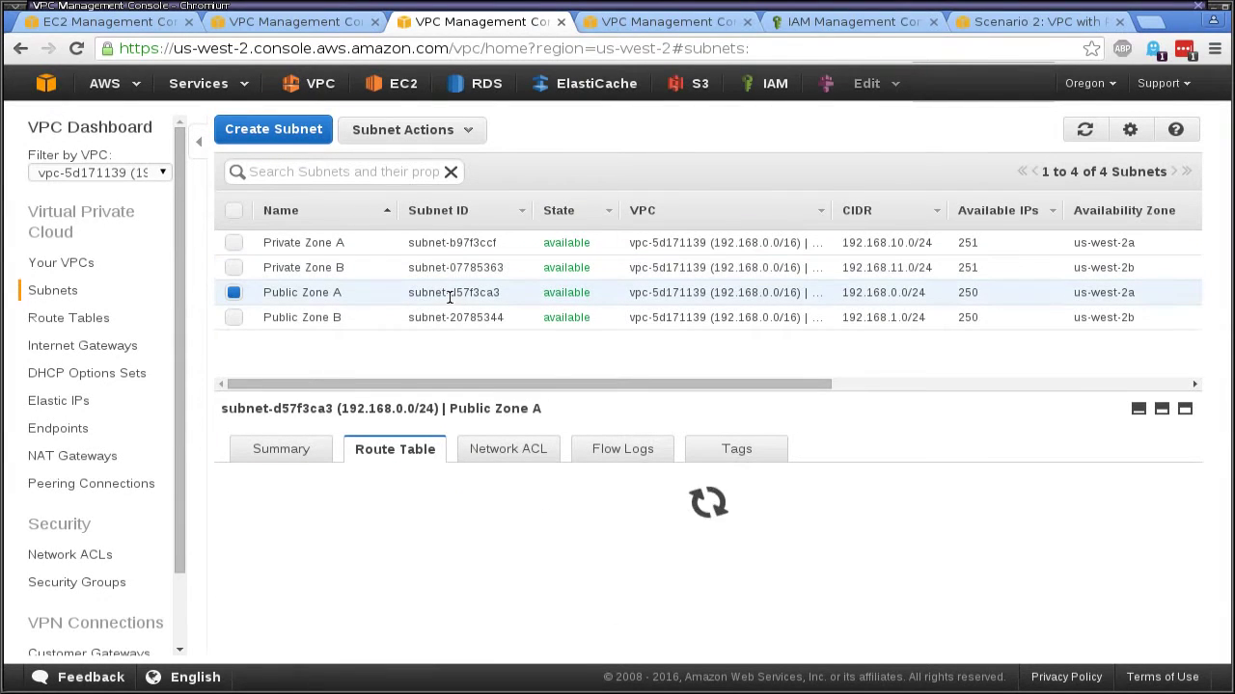
pyautogui.click(248, 480)
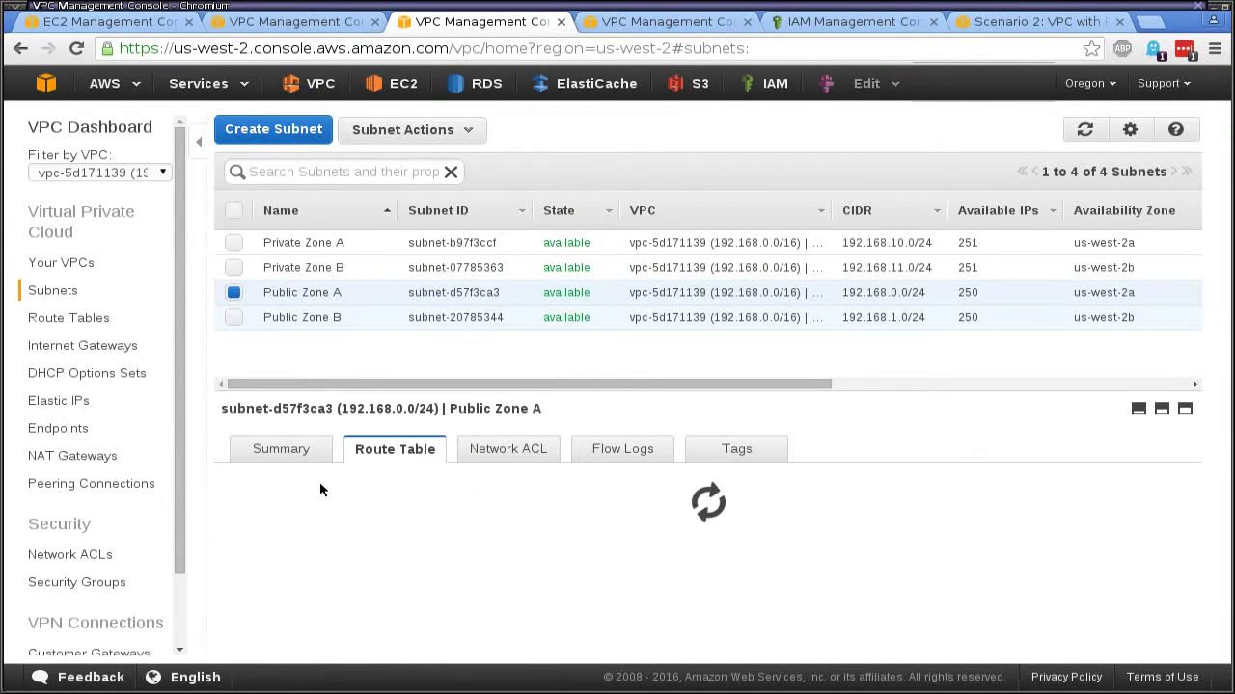
pyautogui.click(486, 523)
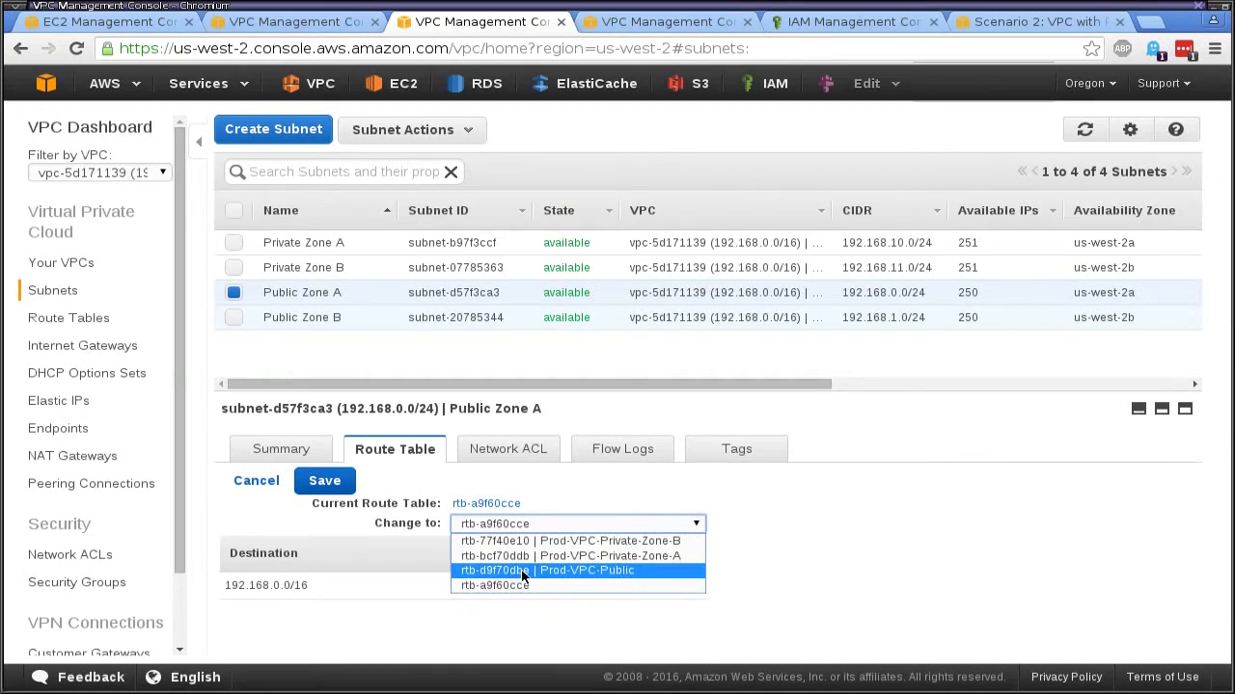
pyautogui.click(526, 571)
pyautogui.click(312, 491)
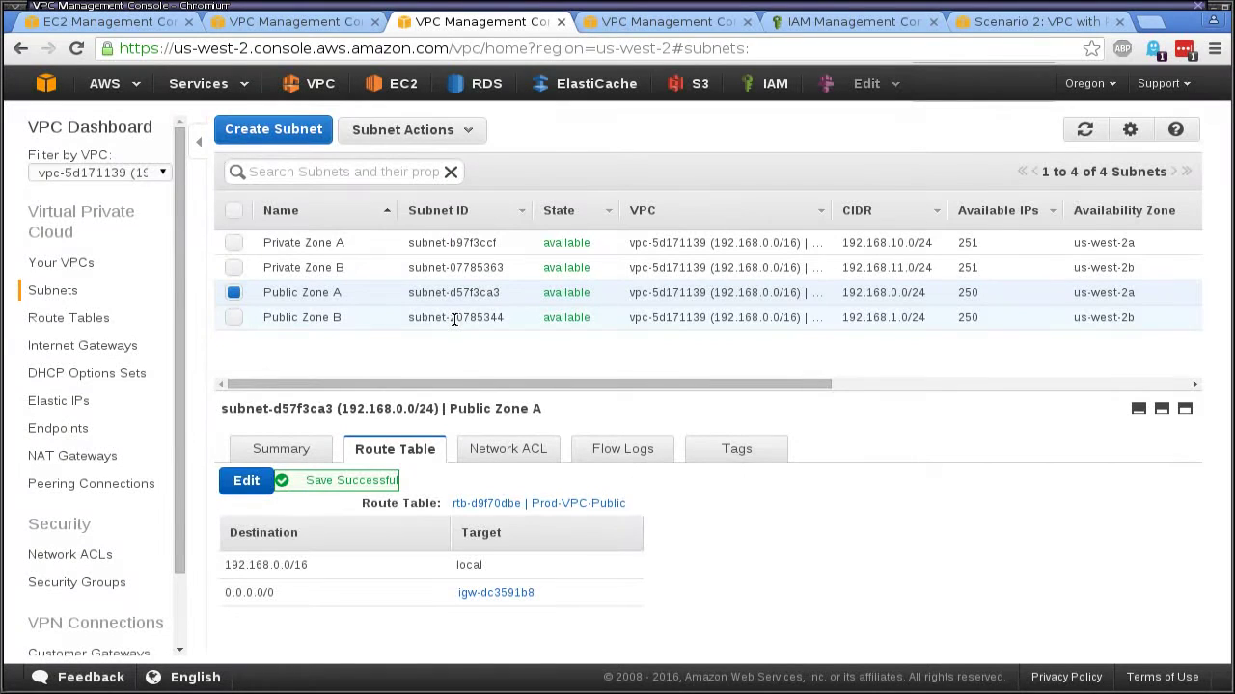
# Step: Change the Public Zone B subnet's route table to Prod-VPC-Public and save it
pyautogui.click(455, 320)
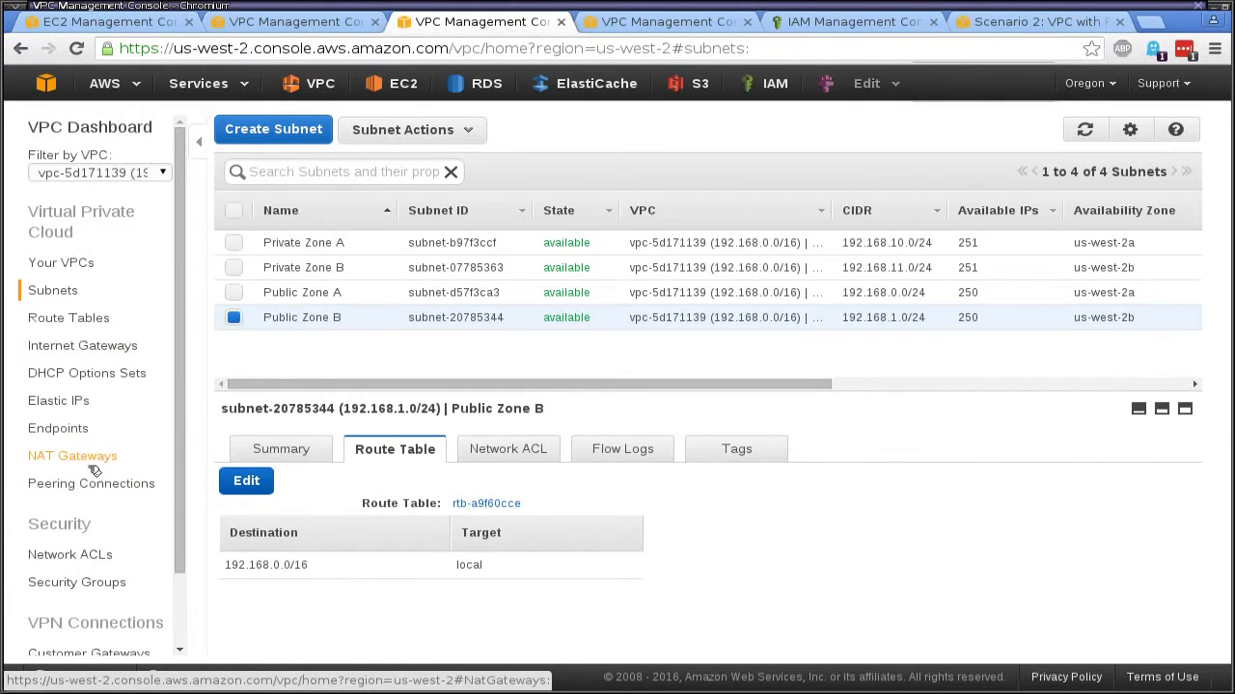
pyautogui.click(271, 481)
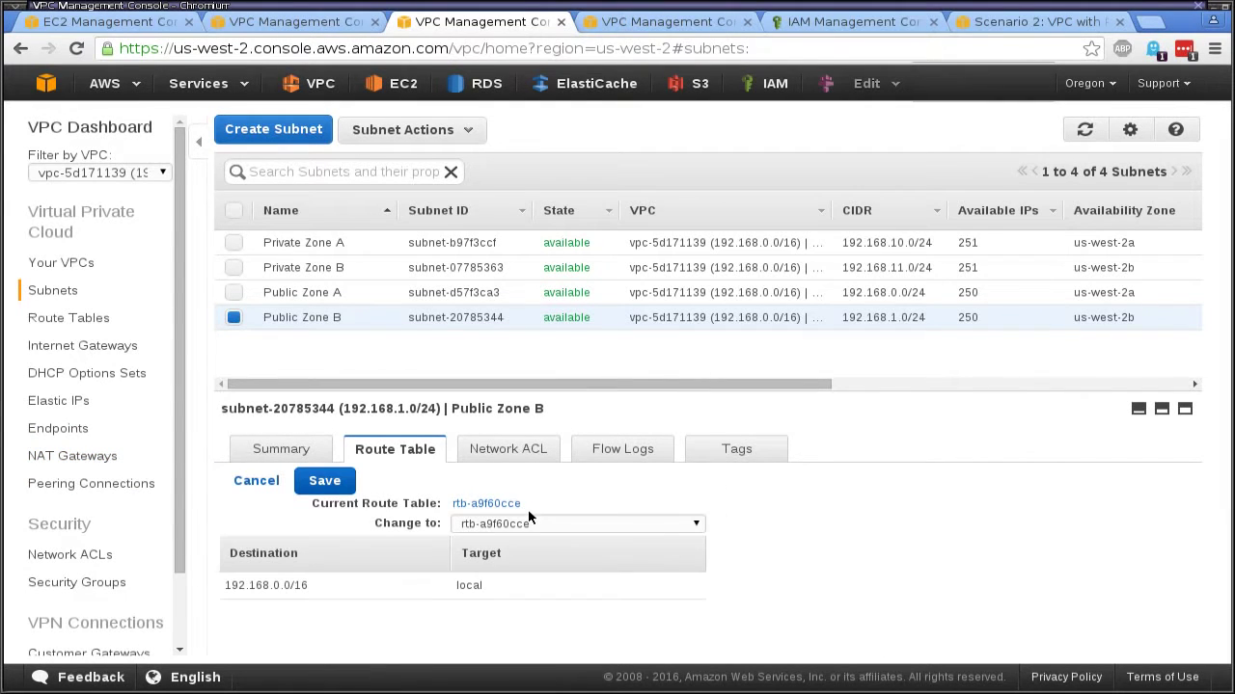
pyautogui.click(535, 518)
pyautogui.click(540, 554)
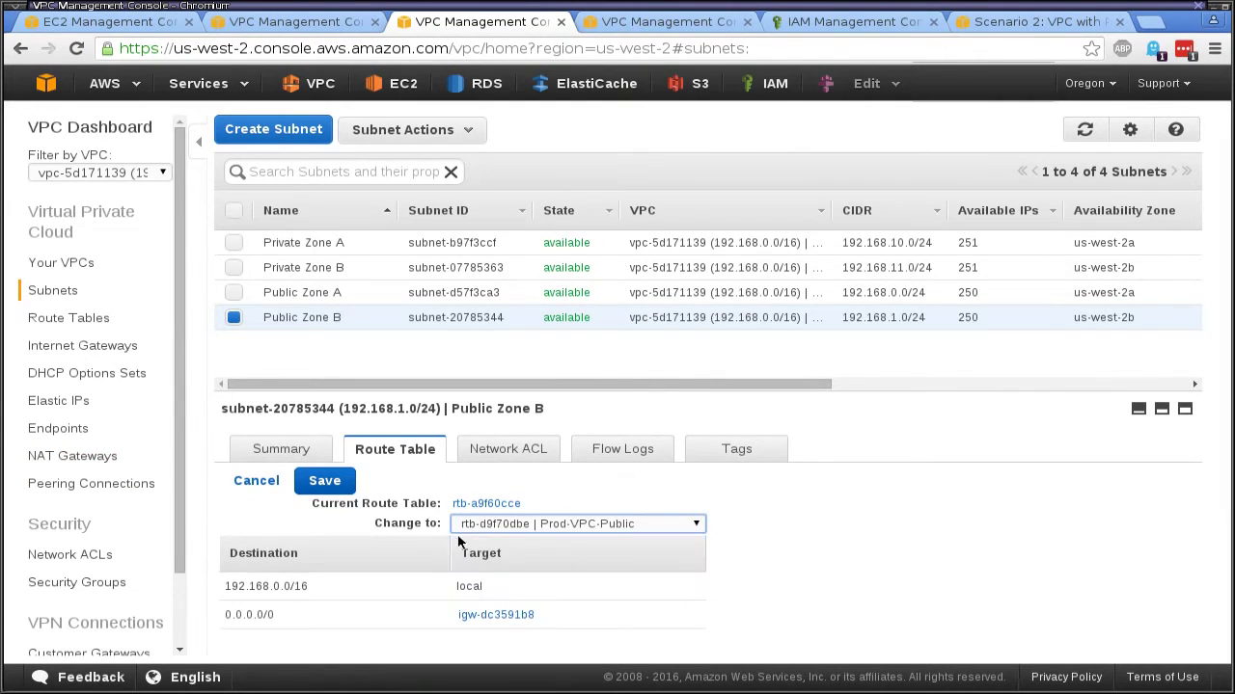
pyautogui.click(333, 484)
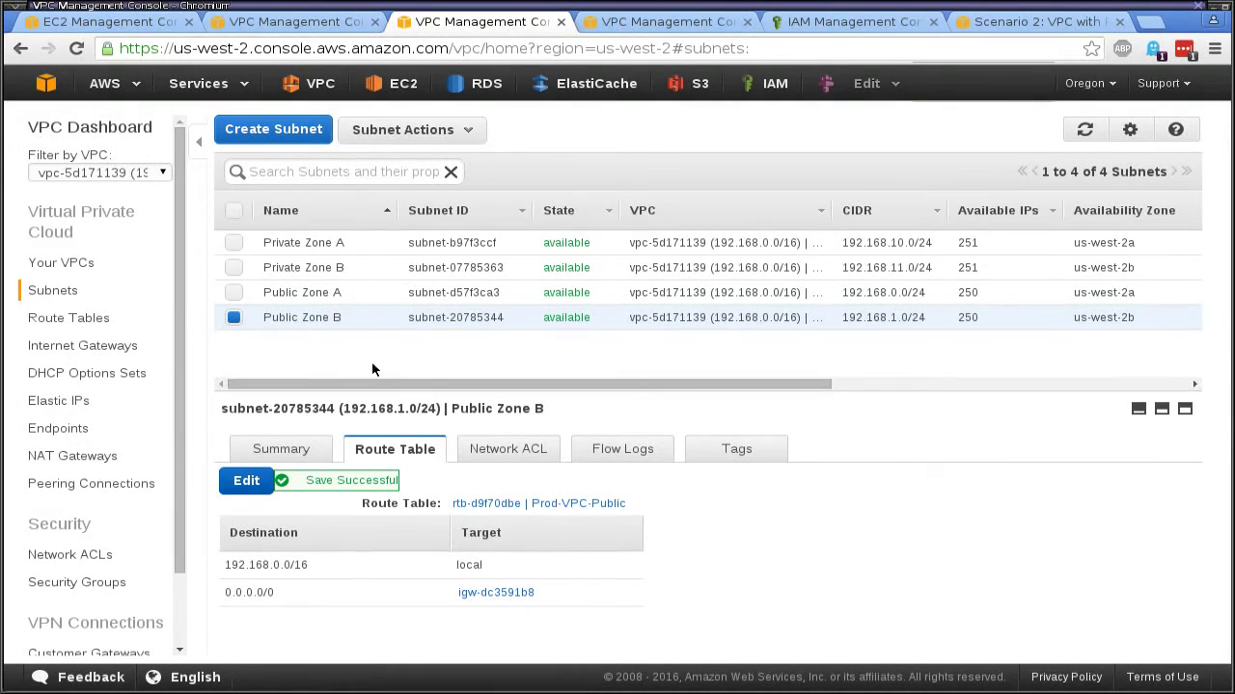
# Step: Check the route table assigned to each of the four private and public subnets
pyautogui.click(571, 247)
pyautogui.click(570, 272)
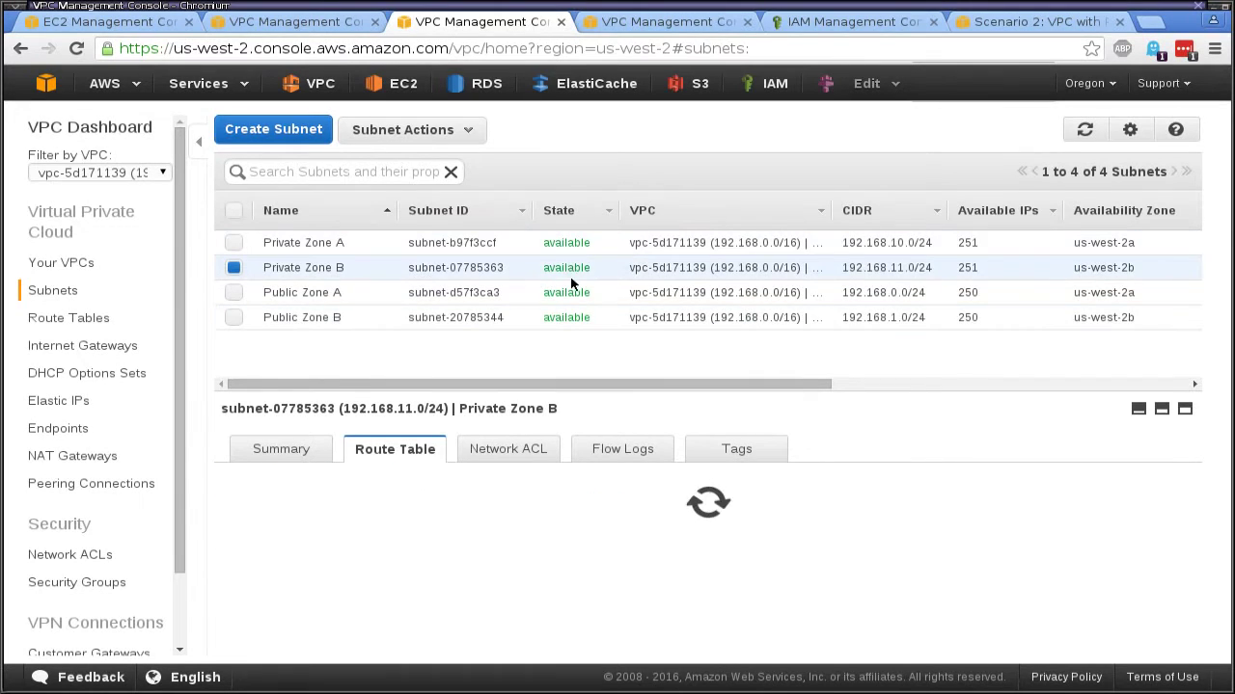
pyautogui.click(574, 294)
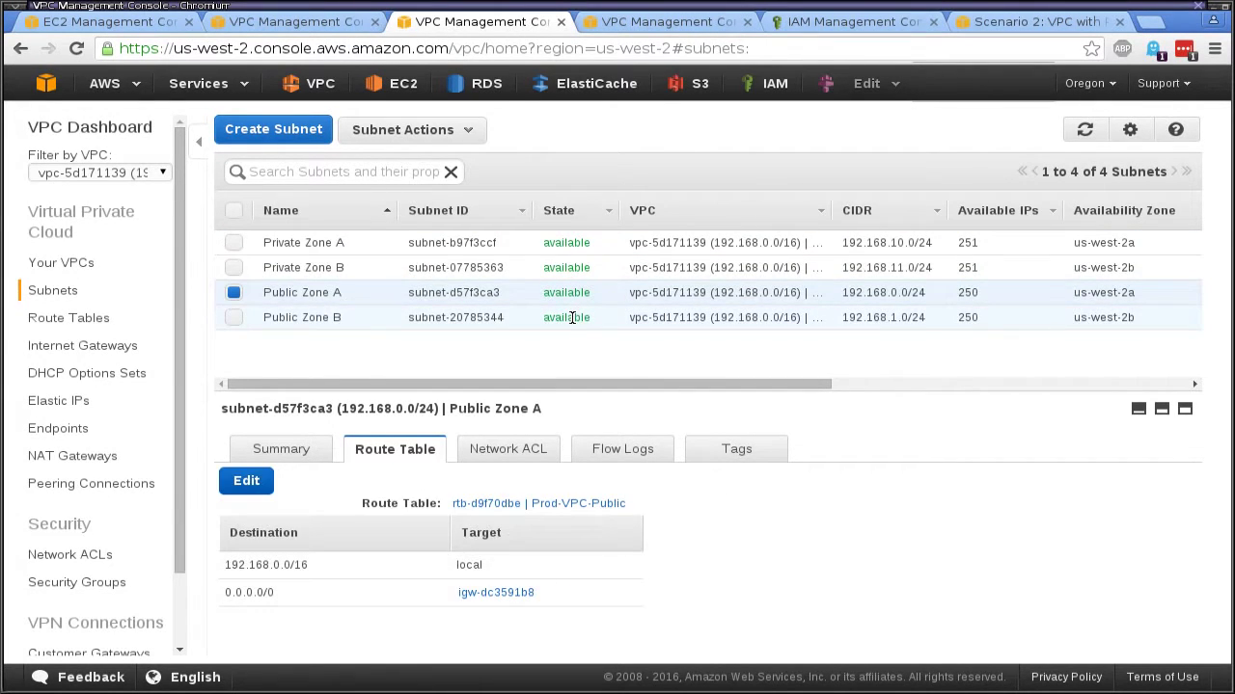
pyautogui.click(572, 318)
pyautogui.click(569, 244)
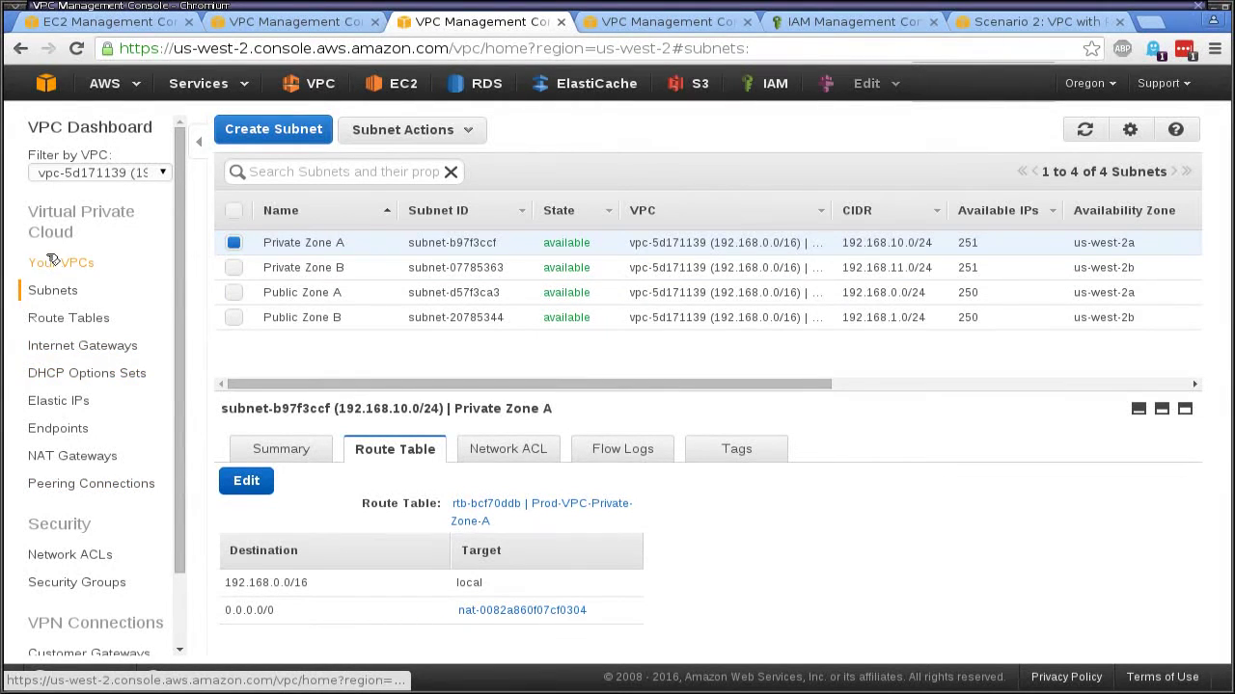
# Step: Look through the VPC's DHCP options sets, Elastic IPs, endpoints, NAT gateways and peering connections
pyautogui.click(85, 376)
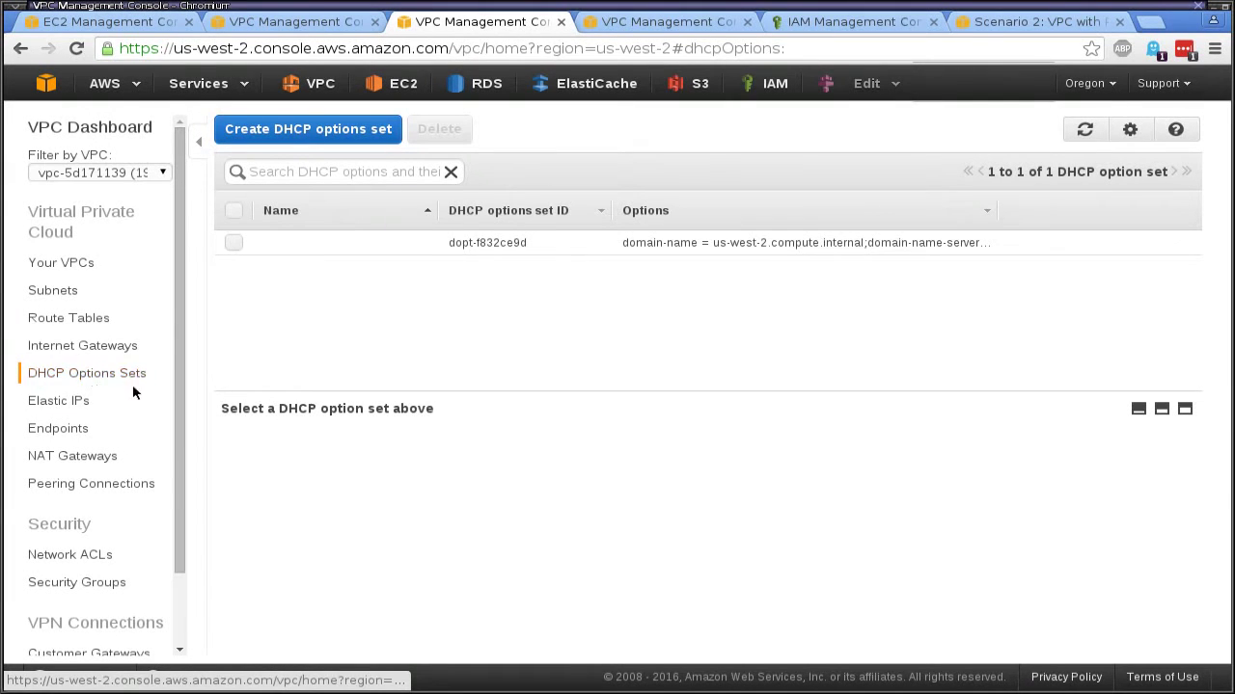
pyautogui.click(95, 398)
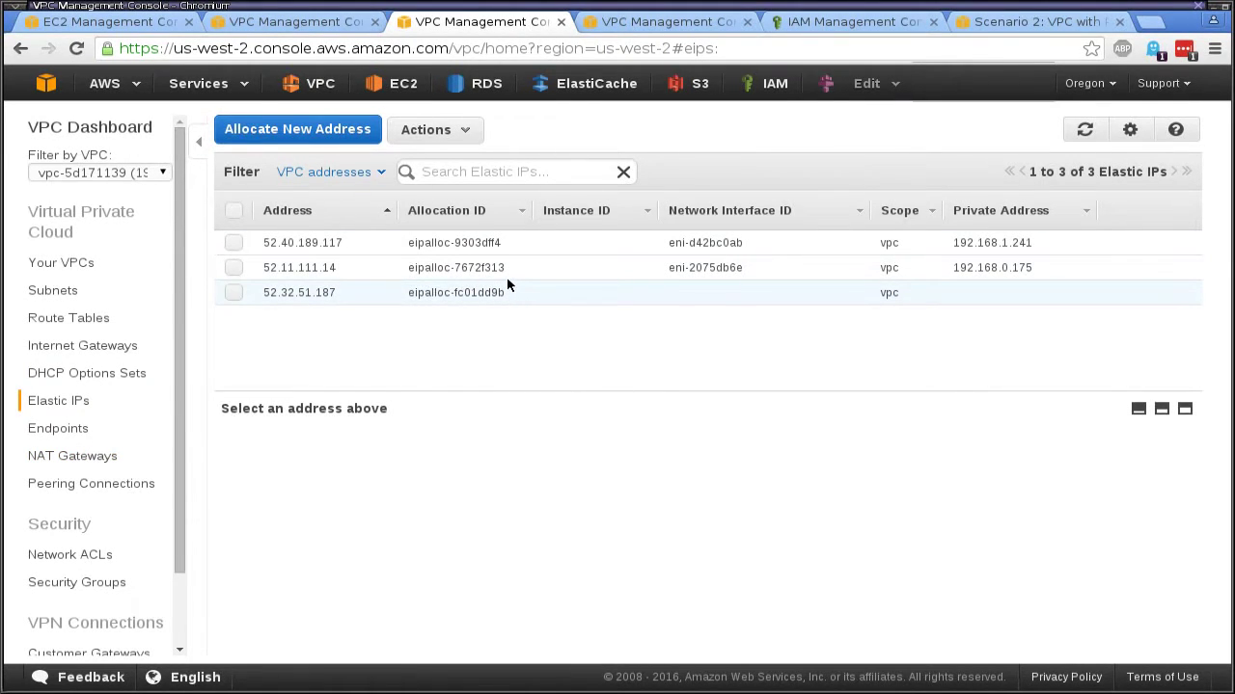
pyautogui.click(79, 436)
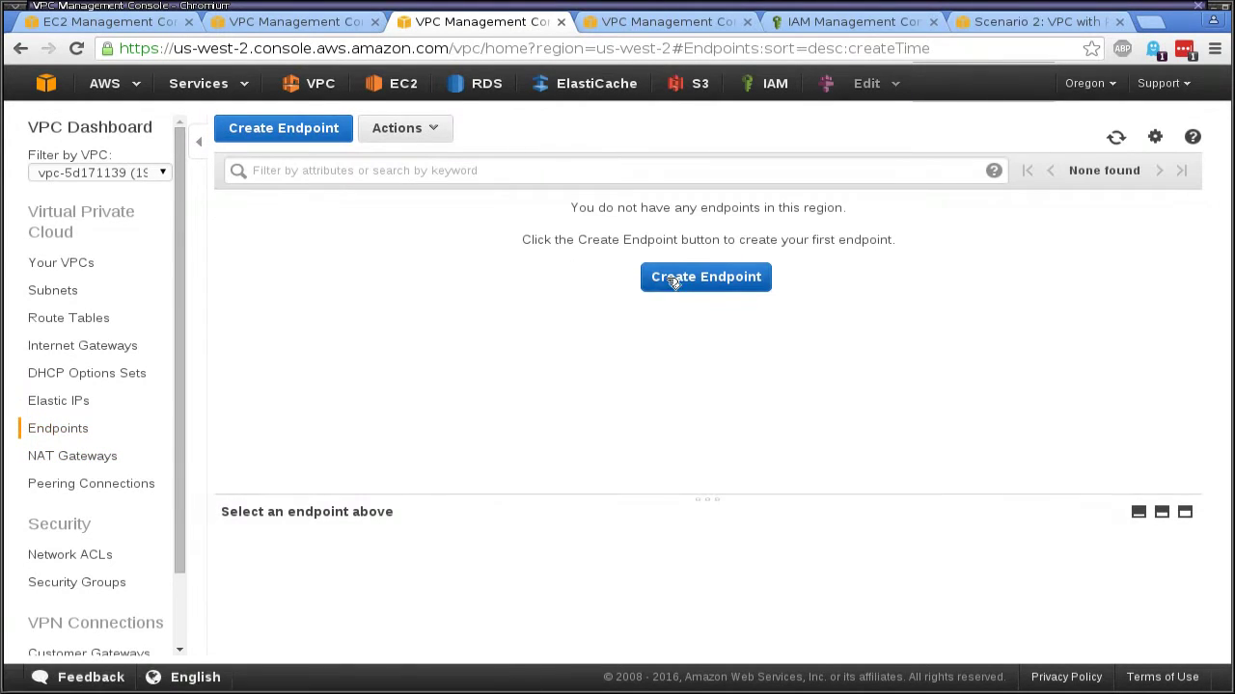
pyautogui.click(88, 459)
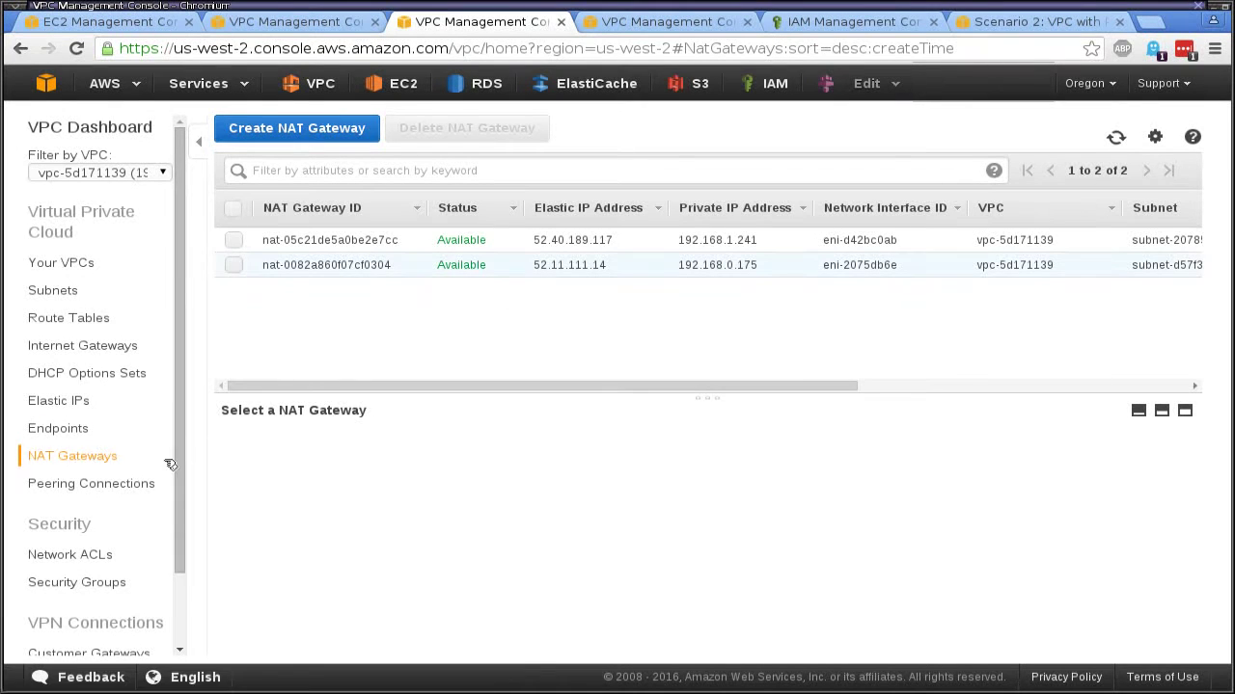
pyautogui.click(116, 484)
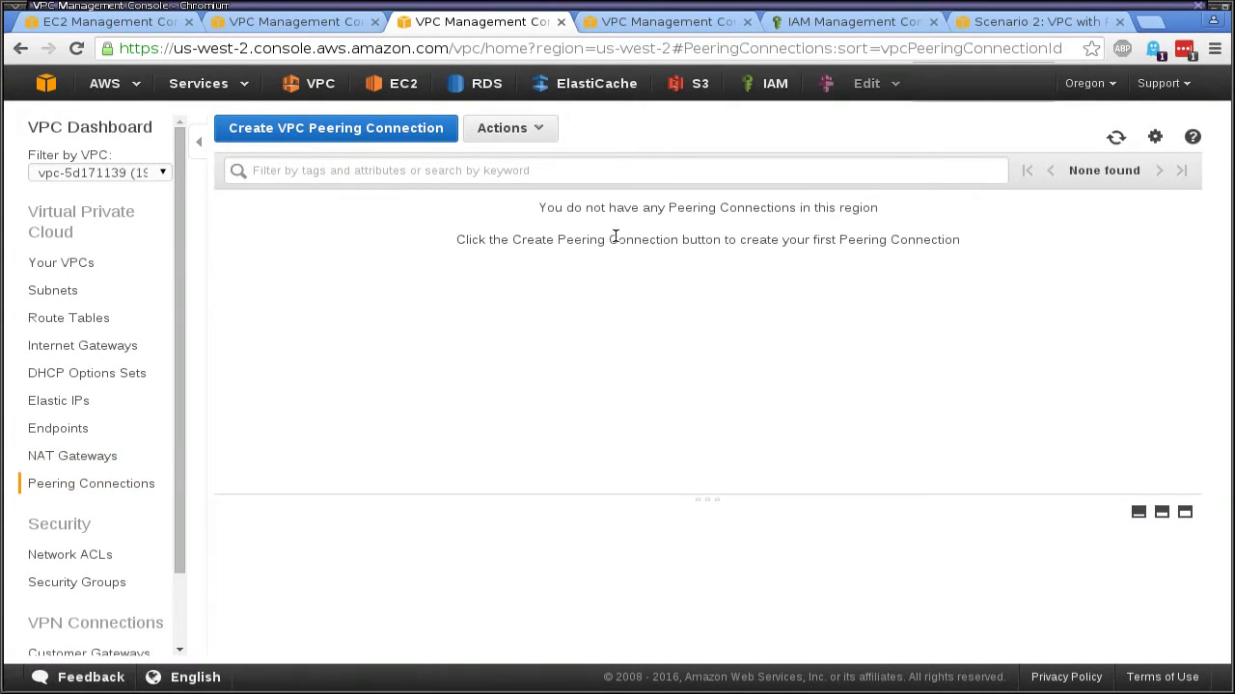
# Step: Look through the VPC filter choices, then examine the network ACLs and security groups belonging to Prod-VPC
pyautogui.click(138, 173)
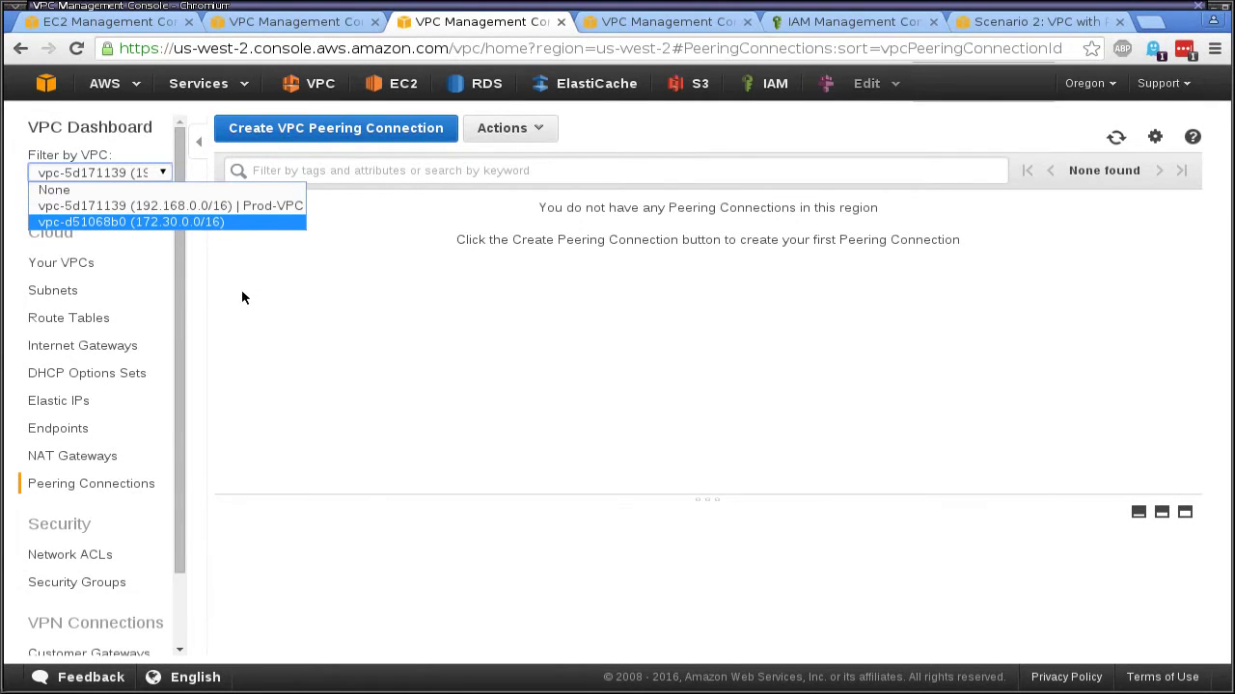
pyautogui.click(248, 371)
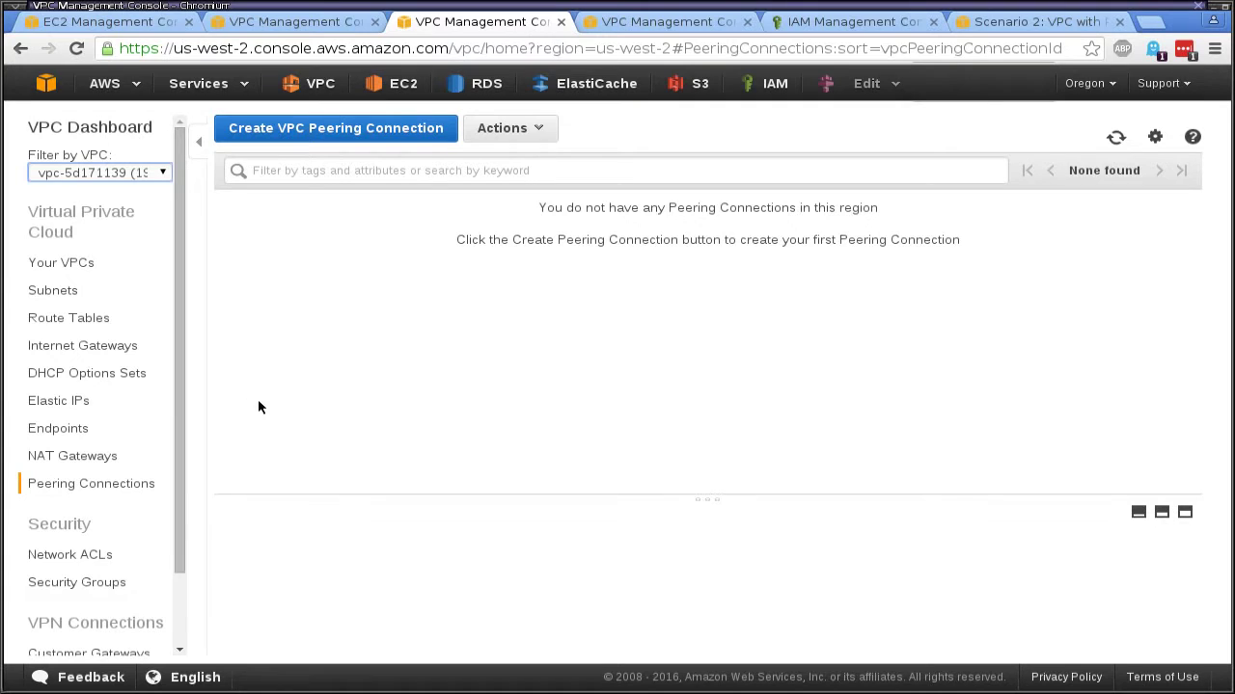
pyautogui.scroll(-1, 146, 556)
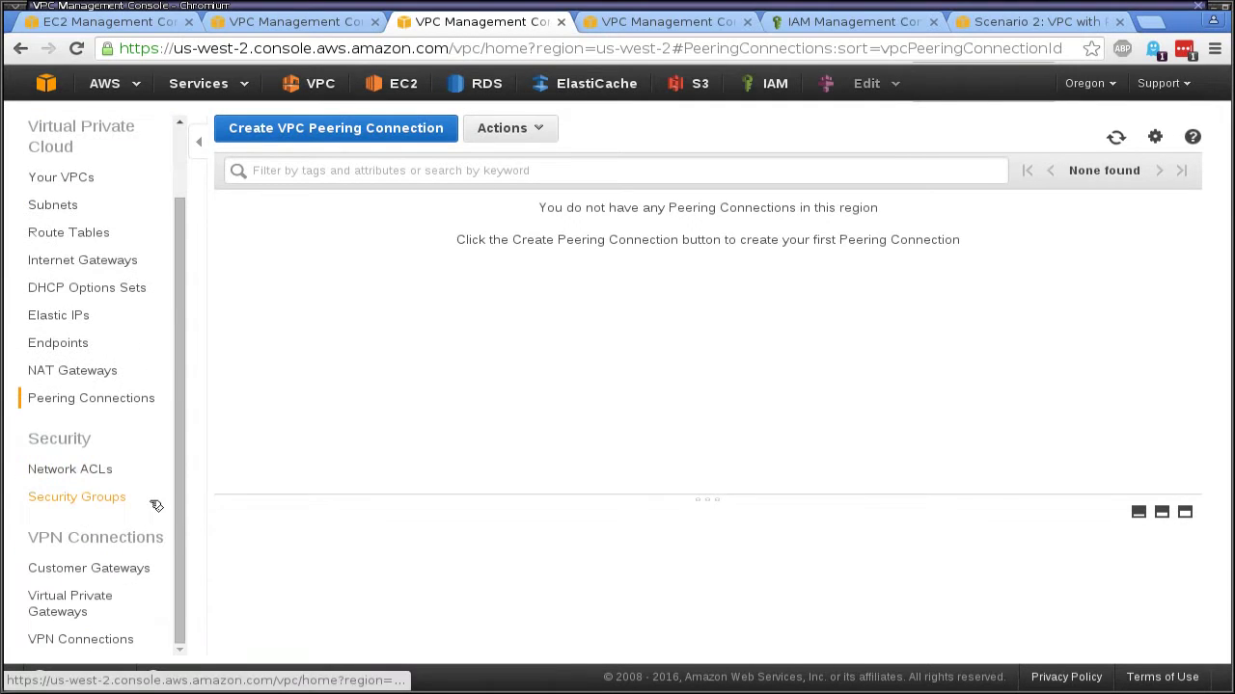
pyautogui.click(83, 473)
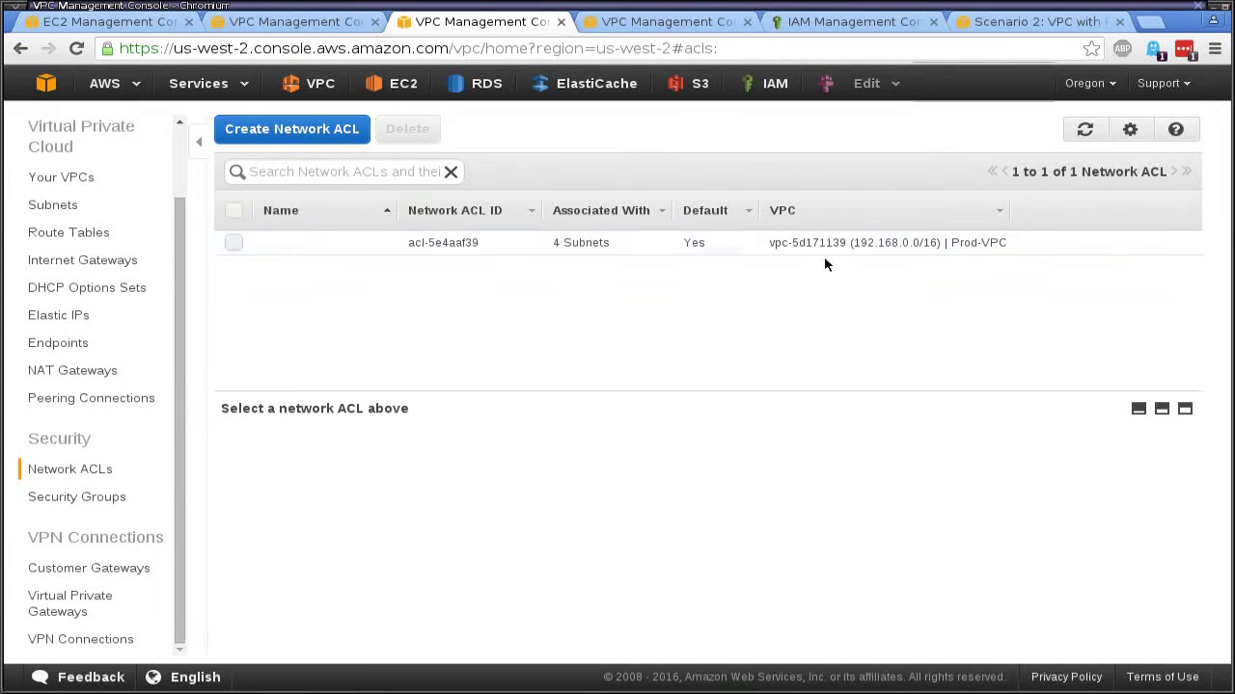
pyautogui.click(100, 497)
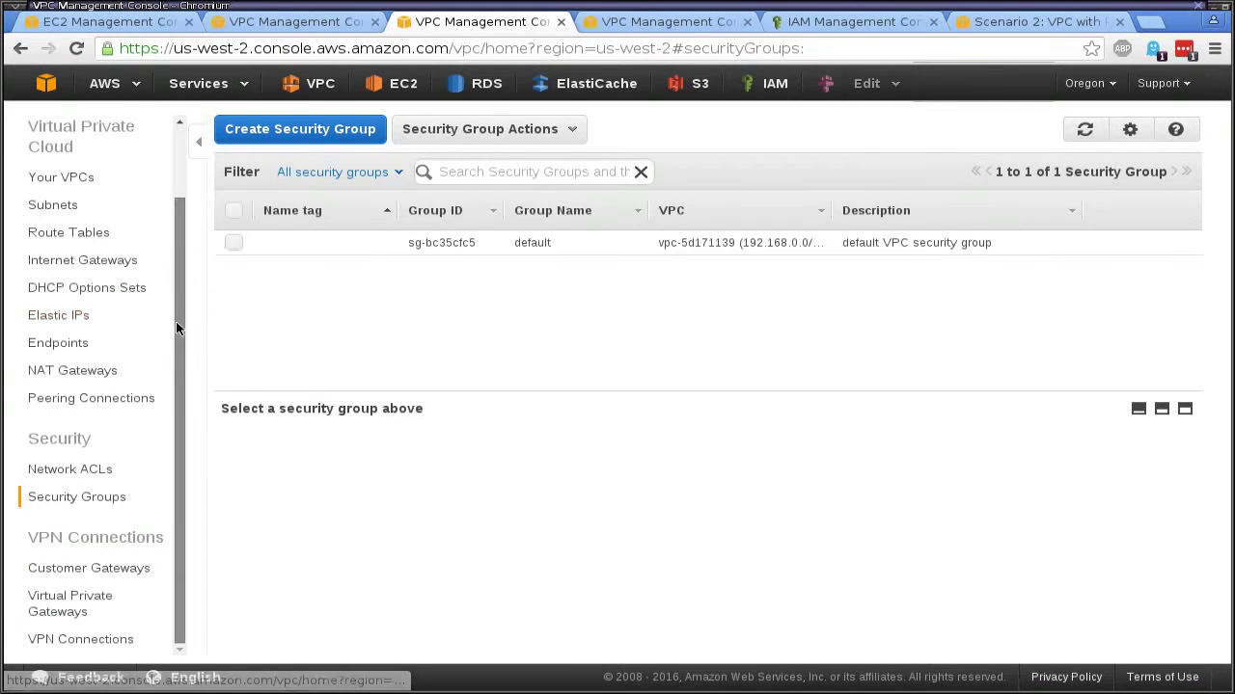
pyautogui.scroll(2, 175, 321)
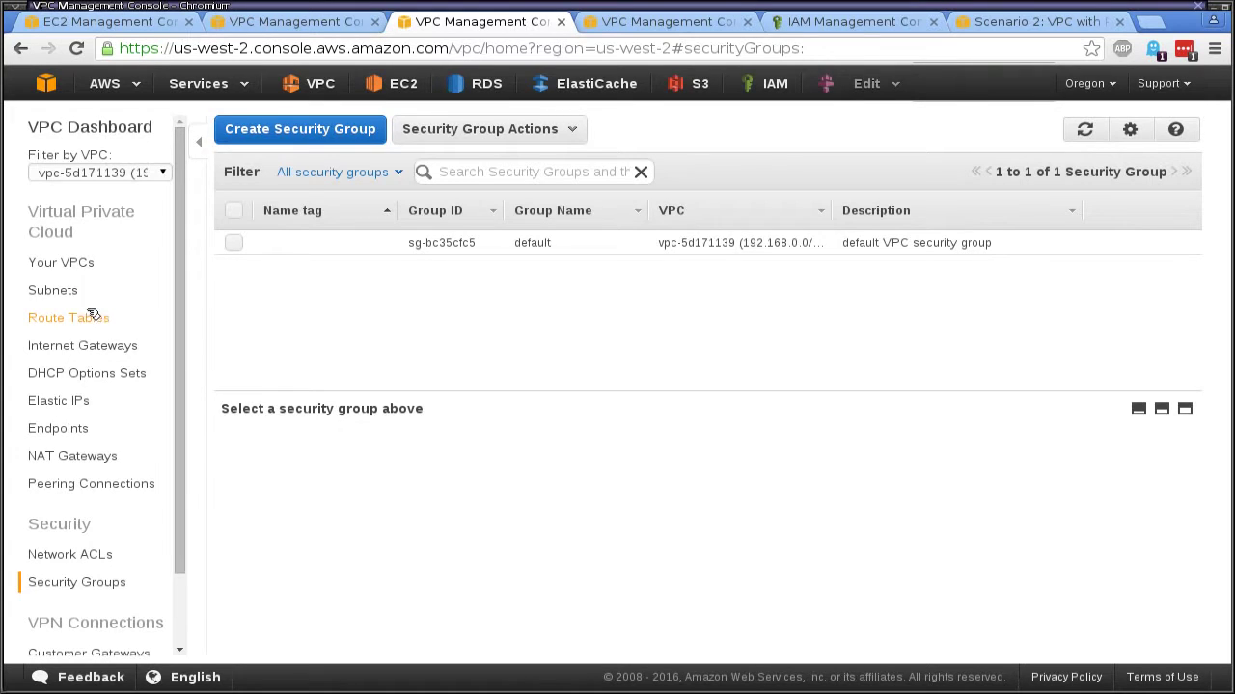
# Step: Review the Prod-VPC summary, its subnets with their availability zones, and the list of available AWS regions
pyautogui.click(74, 265)
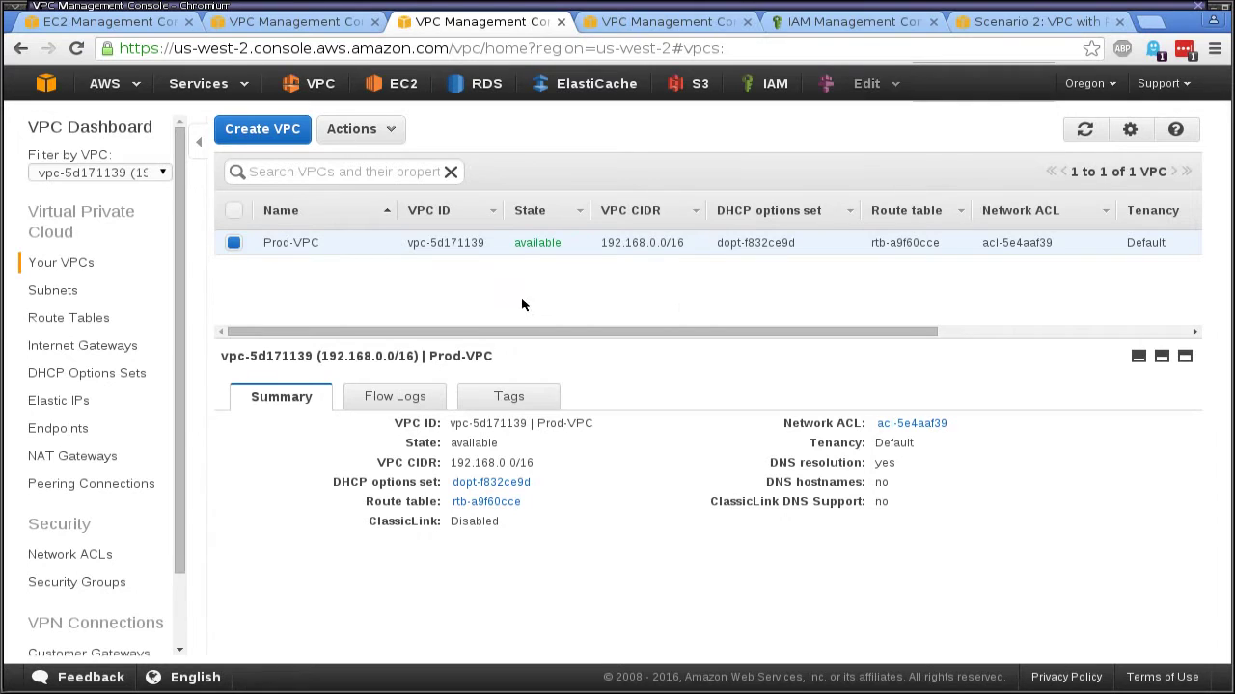
pyautogui.click(62, 292)
pyautogui.moveTo(388, 339); pyautogui.dragTo(388, 402)
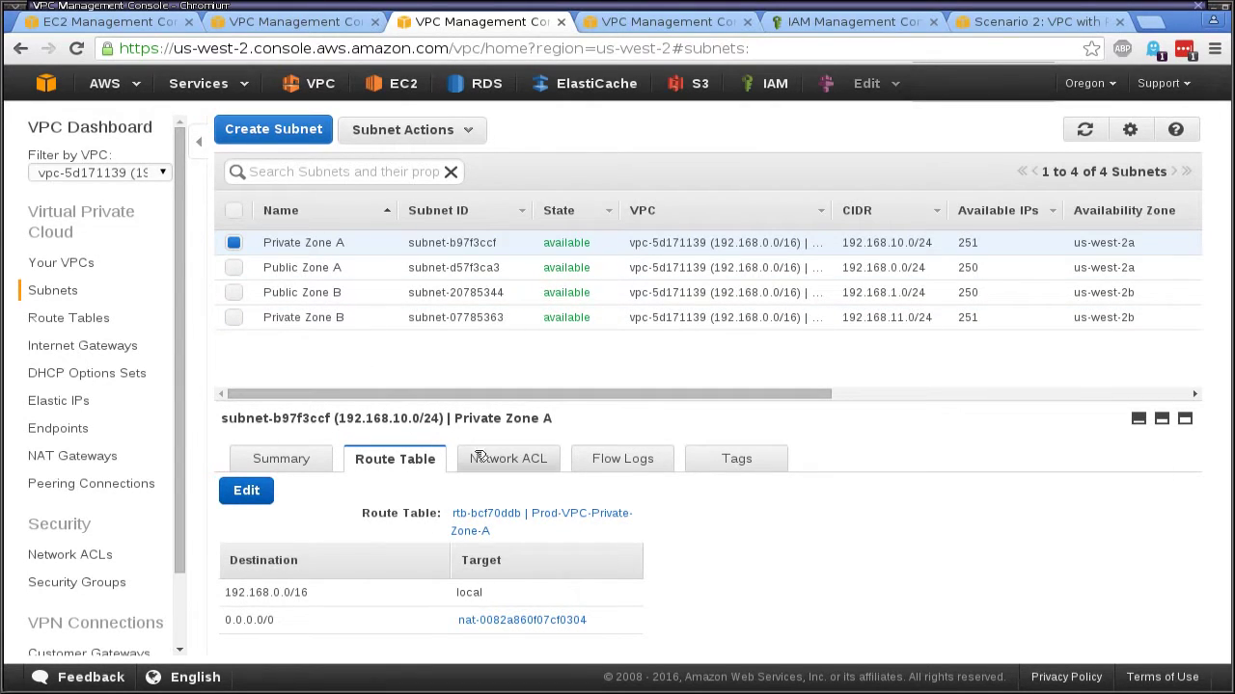
pyautogui.moveTo(356, 404); pyautogui.dragTo(358, 377)
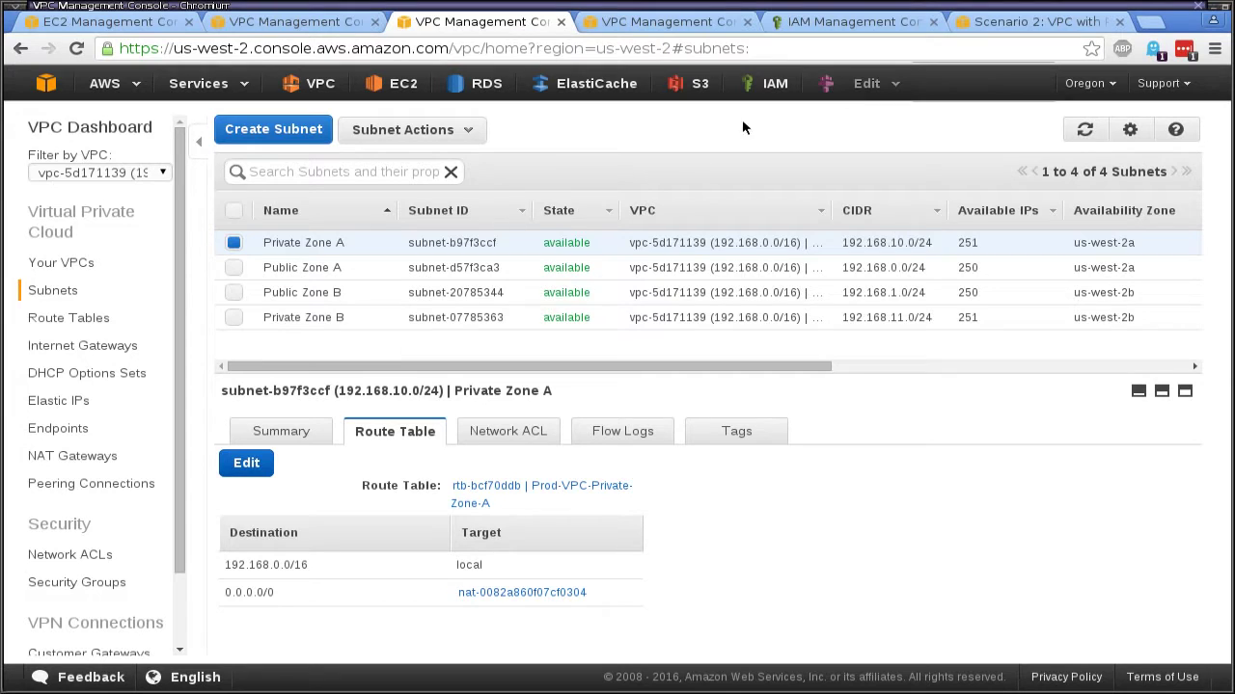
pyautogui.click(1111, 89)
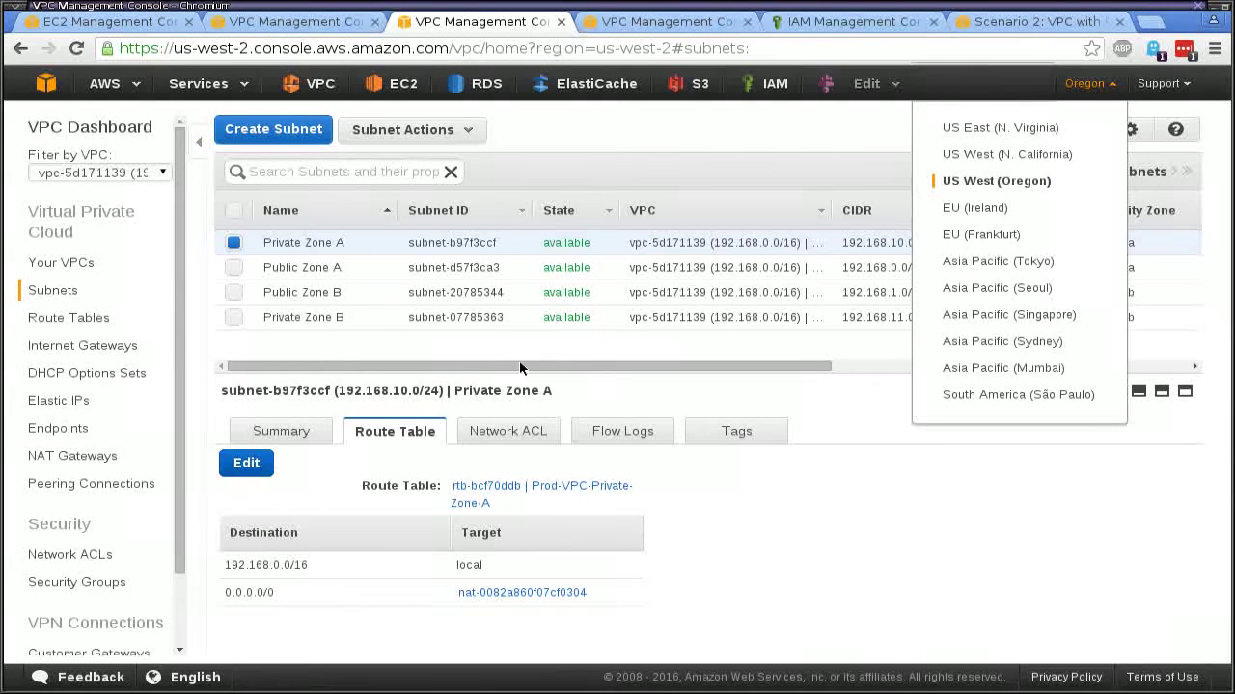
pyautogui.click(621, 147)
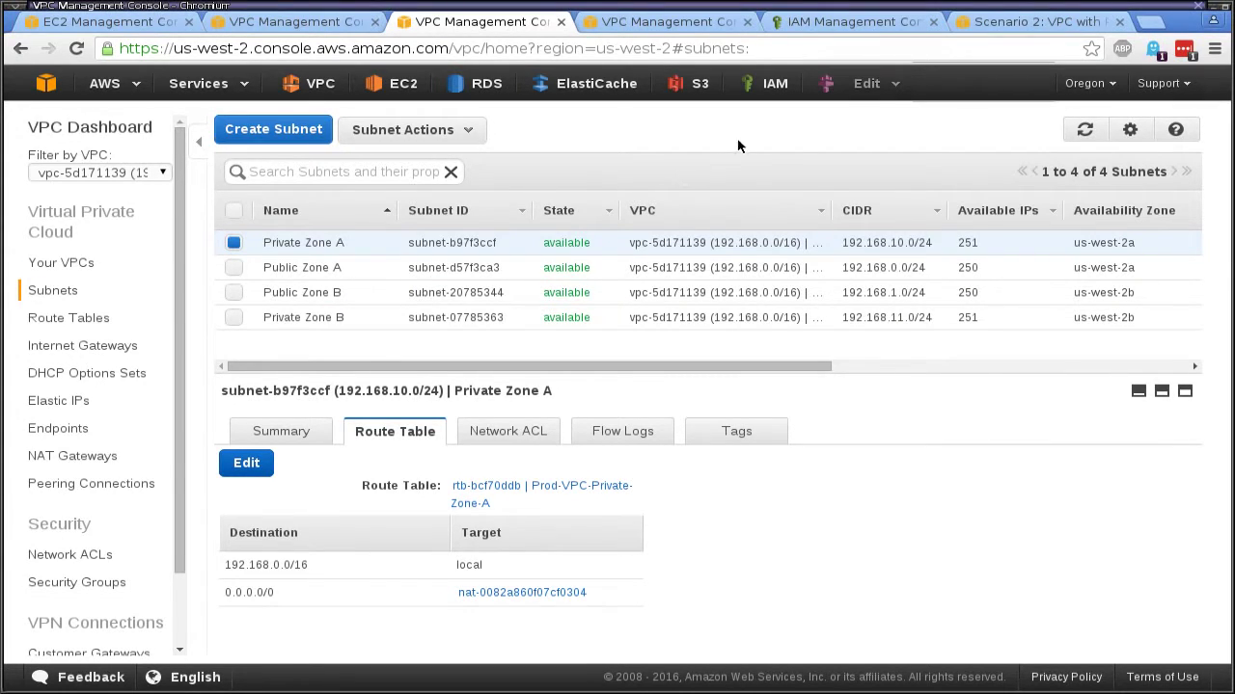
# Step: Switch to EC2 and filter the instances by the Running instance state
pyautogui.click(403, 83)
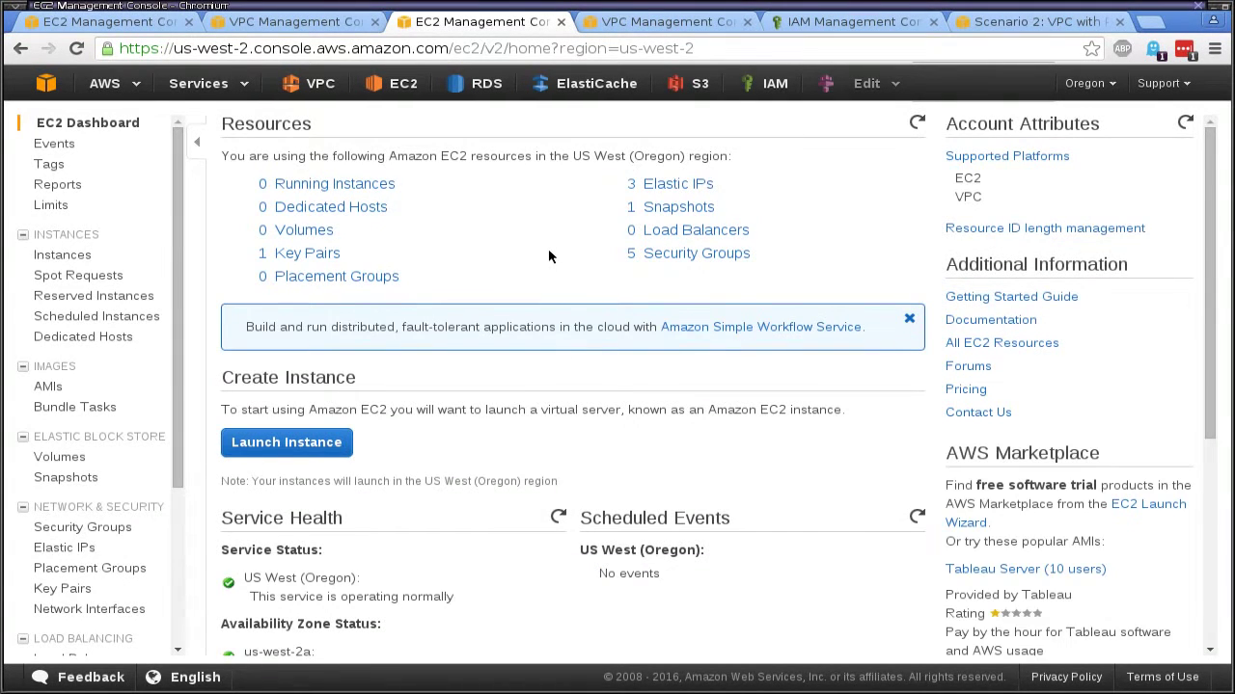
pyautogui.click(391, 189)
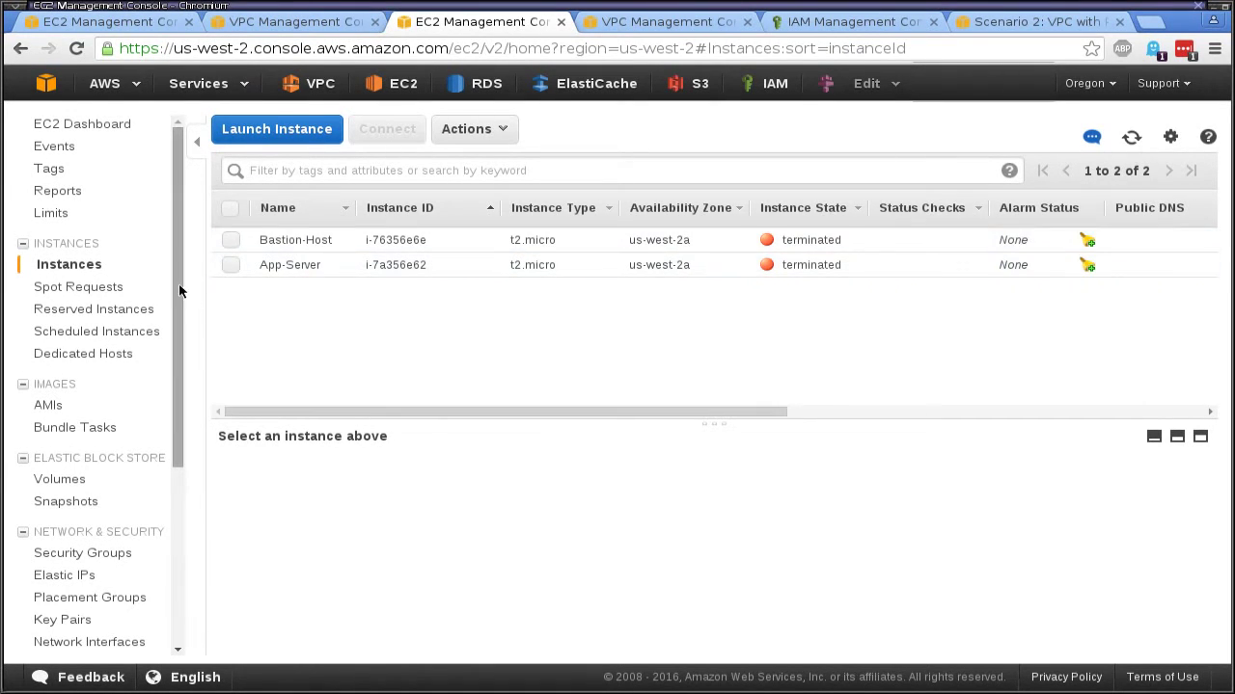
pyautogui.click(374, 170)
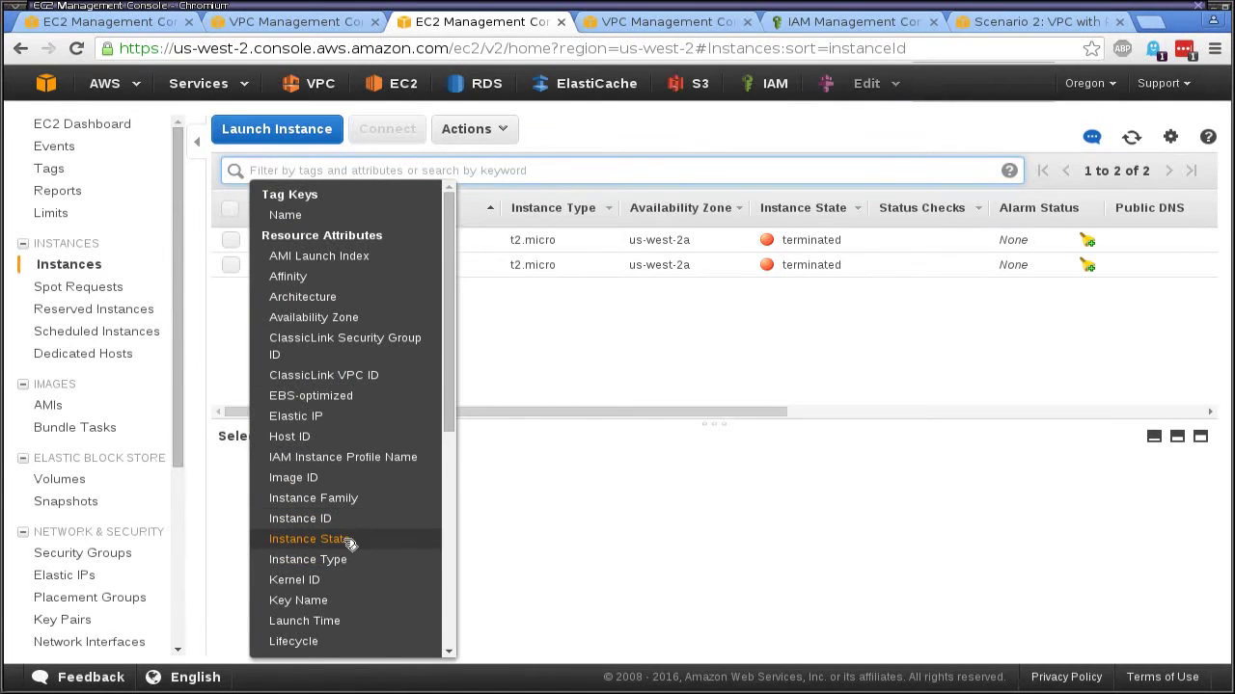
pyautogui.click(341, 540)
pyautogui.click(390, 215)
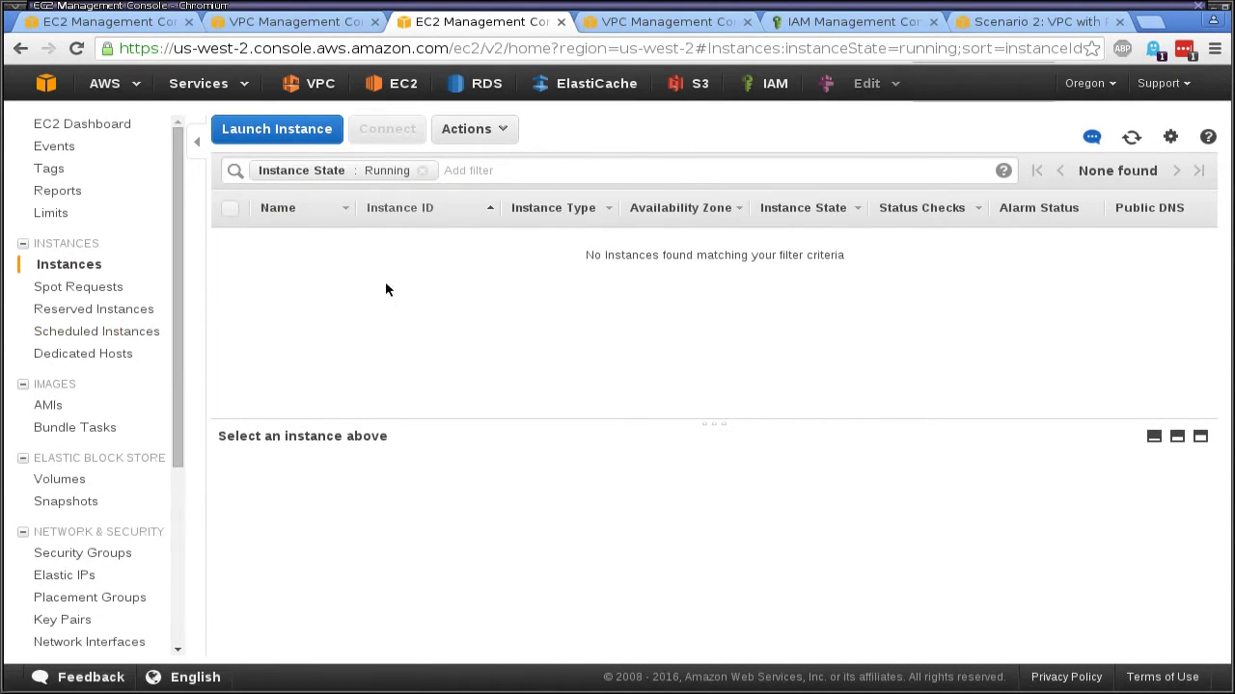
# Step: Start a new EC2 security group with the name and description prod-external, assigned to Prod-VPC
pyautogui.click(85, 554)
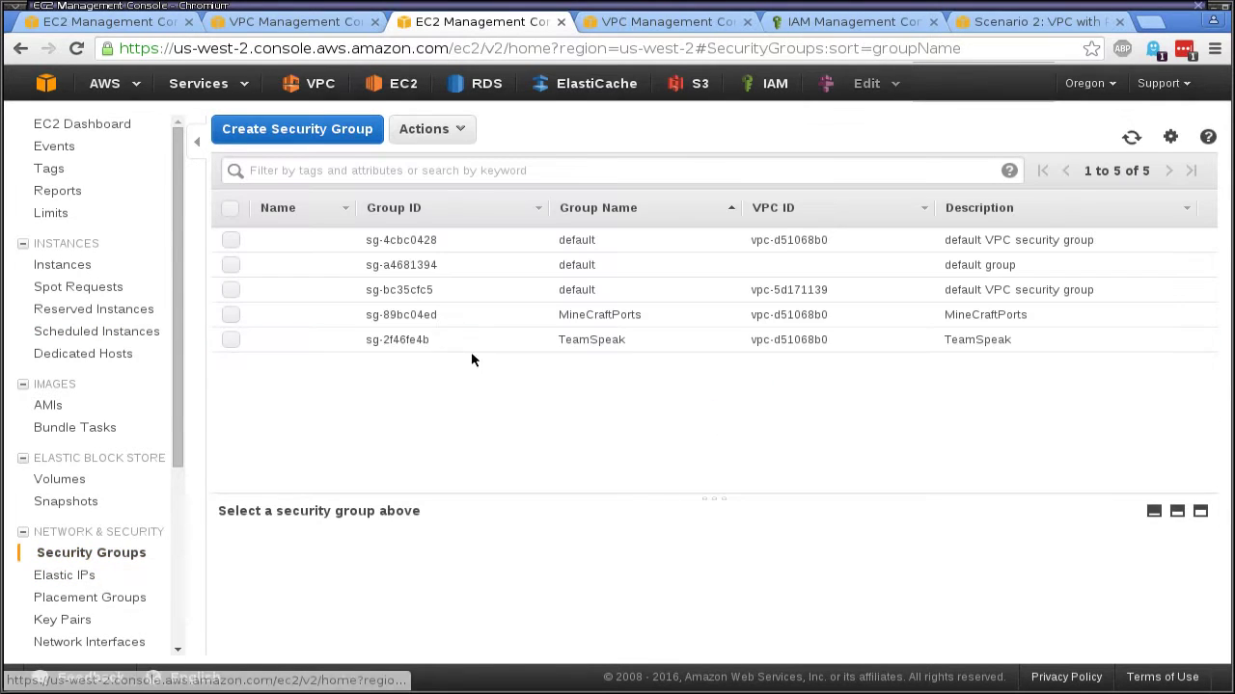
pyautogui.click(376, 139)
pyautogui.click(471, 208)
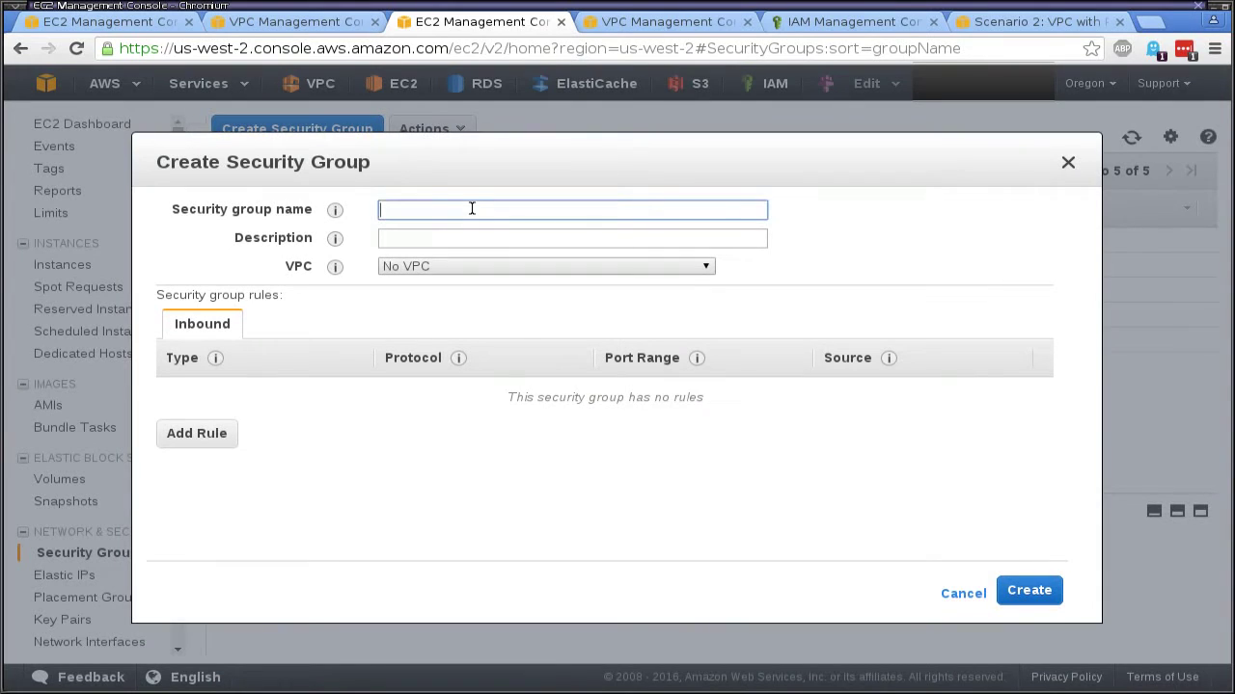
pyautogui.write('prod-external')
pyautogui.tripleClick(439, 211)
pyautogui.hotkey('ctrl', 'c')
pyautogui.click(438, 240)
pyautogui.hotkey('ctrl', 'v')
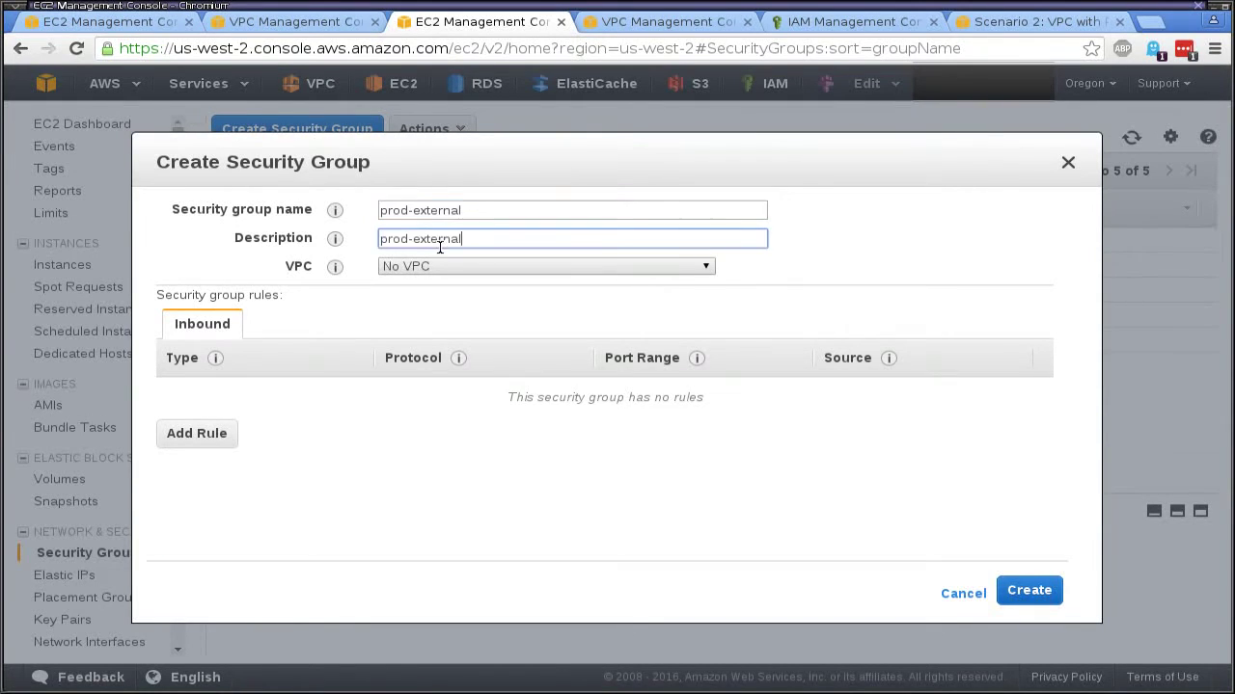
pyautogui.click(441, 273)
pyautogui.click(447, 299)
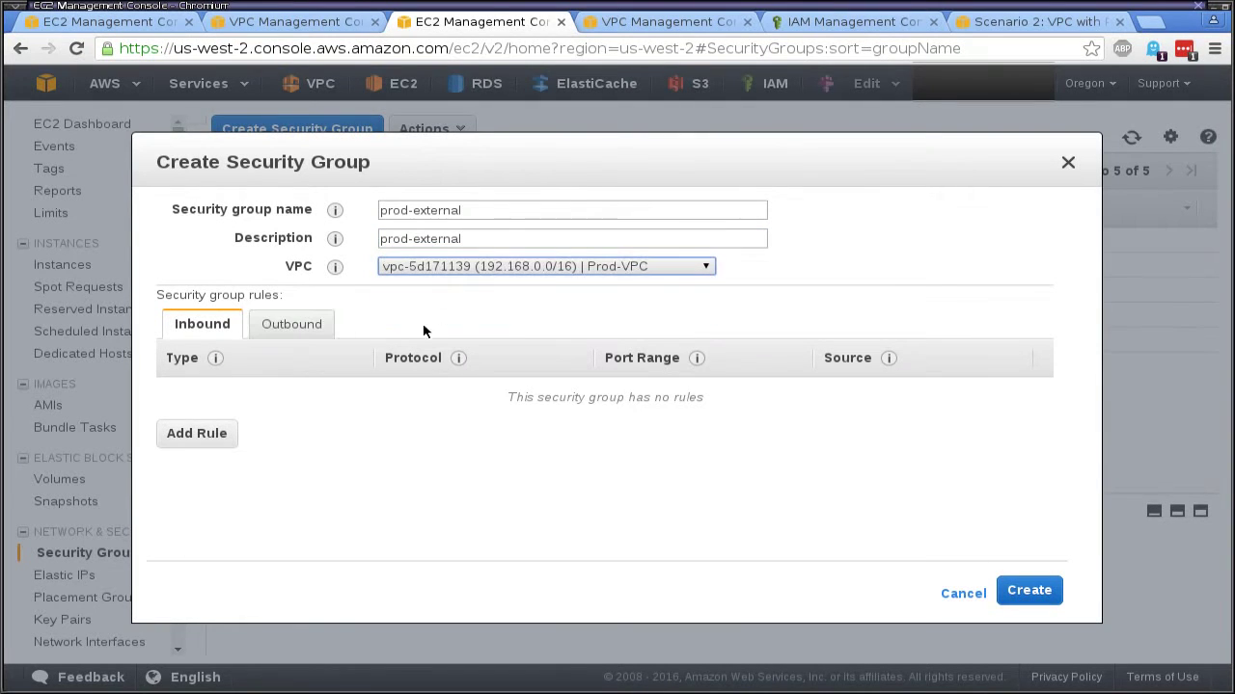
# Step: Add an inbound SSH rule with source Anywhere to prod-external and create the security group
pyautogui.click(198, 435)
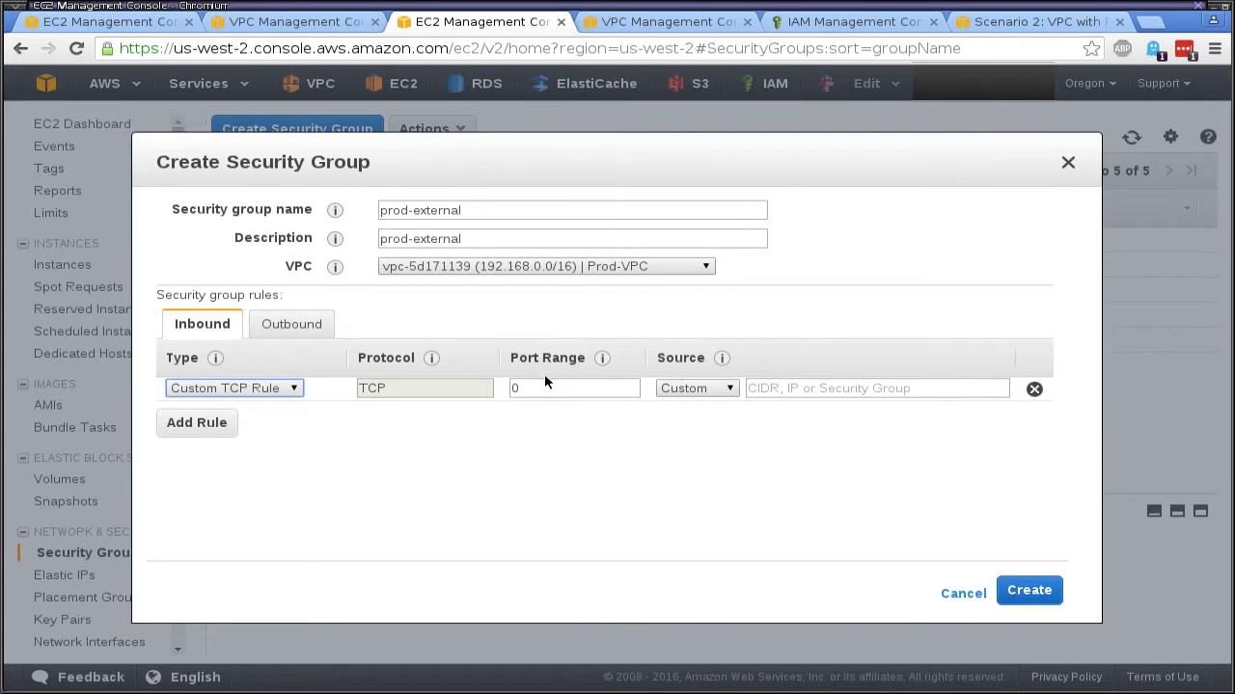
pyautogui.click(286, 389)
pyautogui.click(237, 459)
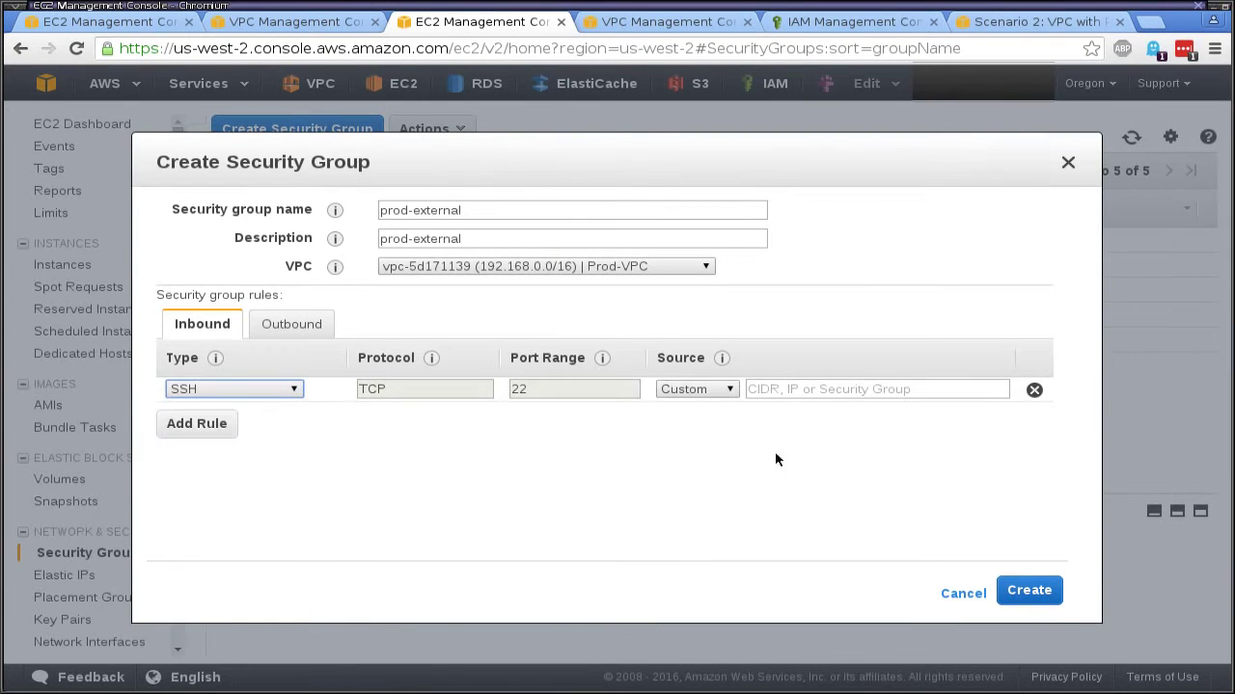
pyautogui.click(827, 391)
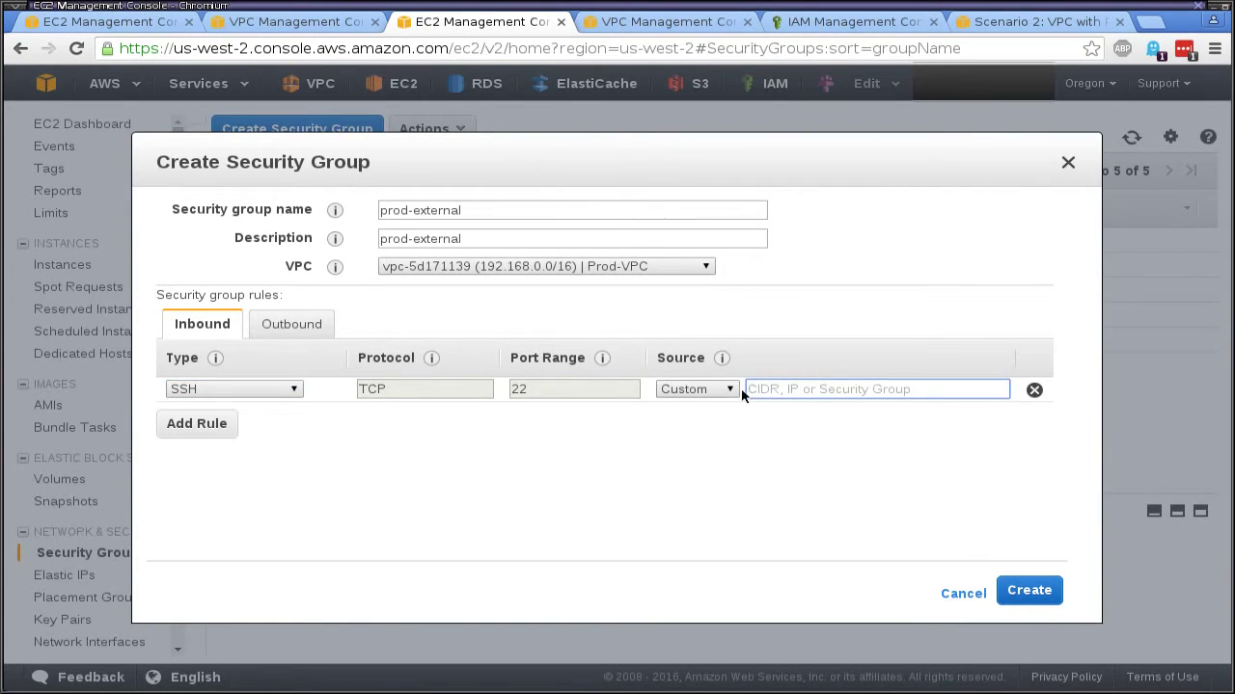
pyautogui.click(697, 388)
pyautogui.click(712, 423)
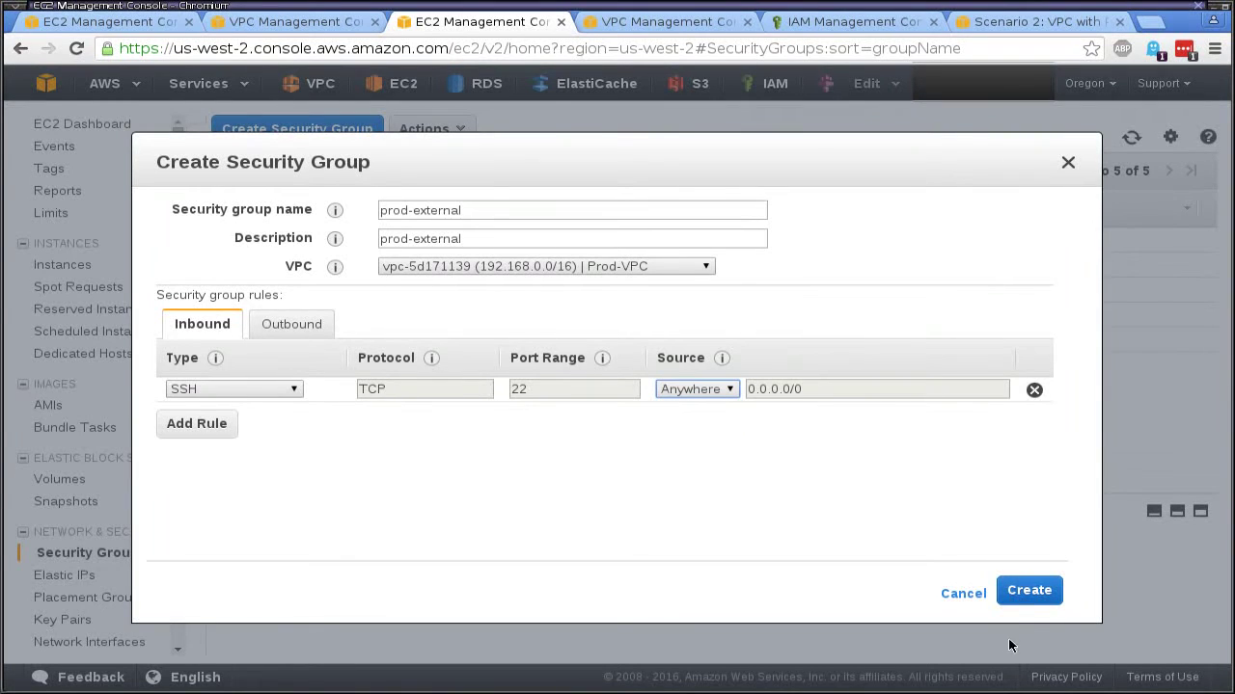
pyautogui.click(1029, 591)
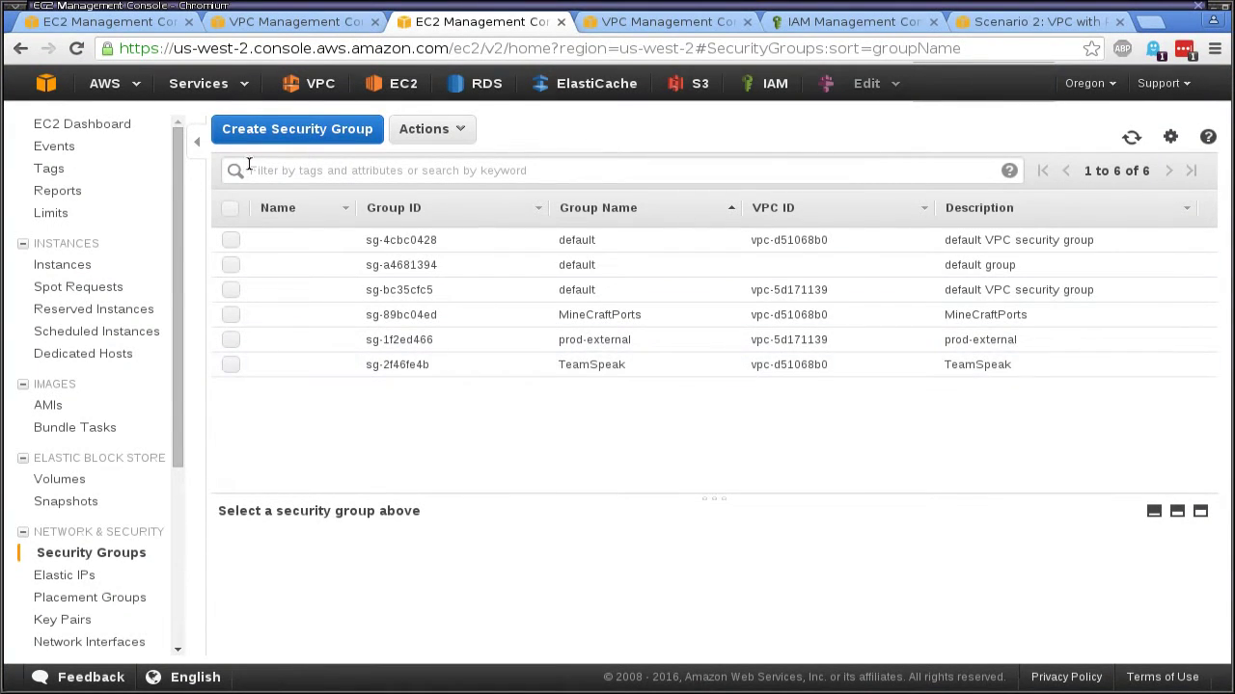
# Step: Create a second security group in Prod-VPC with the name and description prod-internal and no inbound rules
pyautogui.click(278, 130)
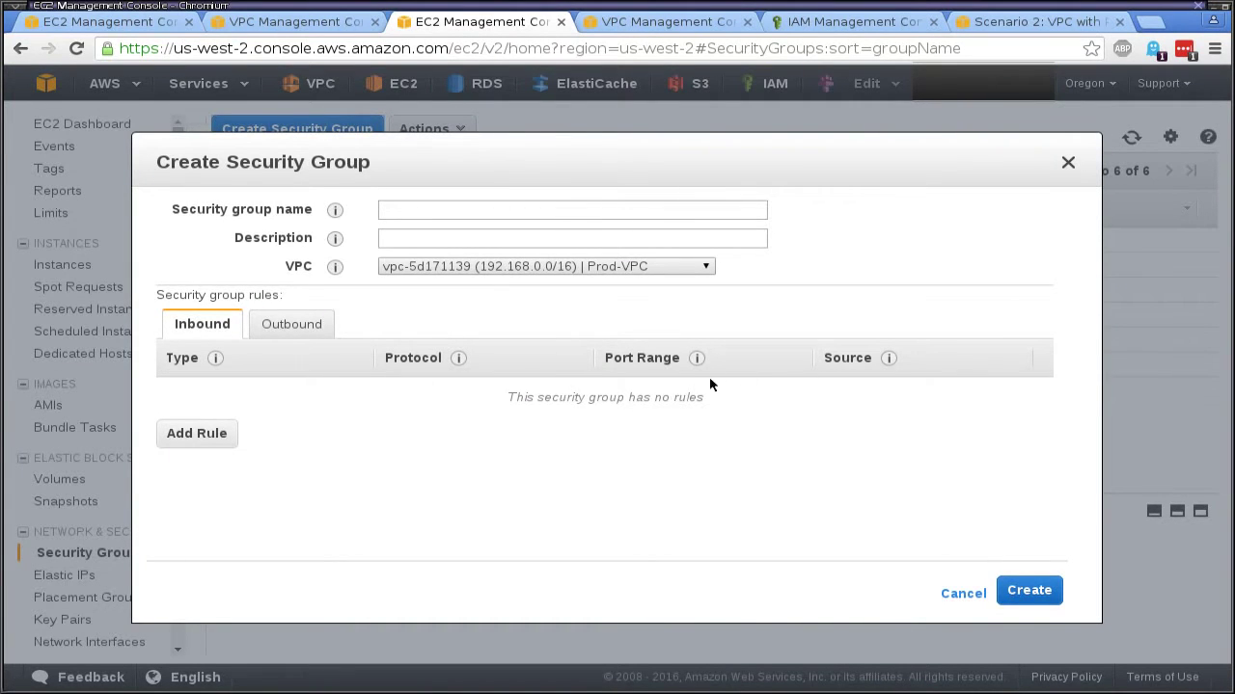
pyautogui.click(456, 212)
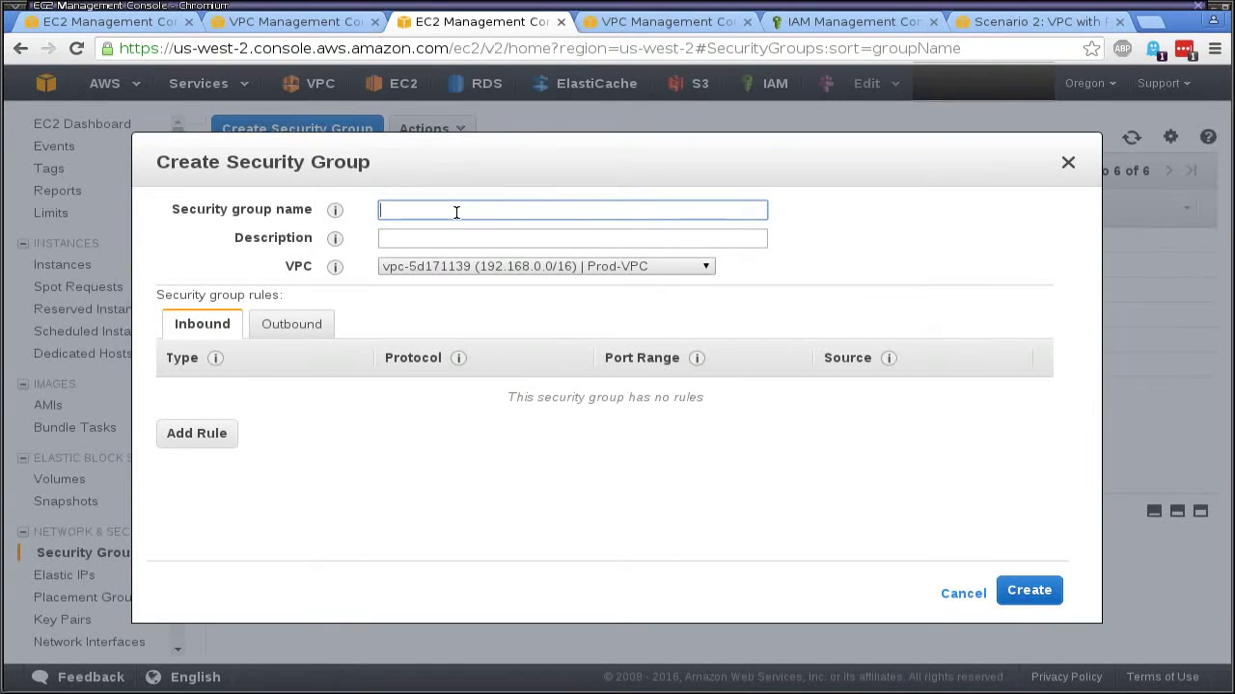
pyautogui.write('prod-internal')
pyautogui.hotkey('ctrl', 'a')
pyautogui.hotkey('ctrl', 'c')
pyautogui.click(472, 240)
pyautogui.hotkey('ctrl', 'v')
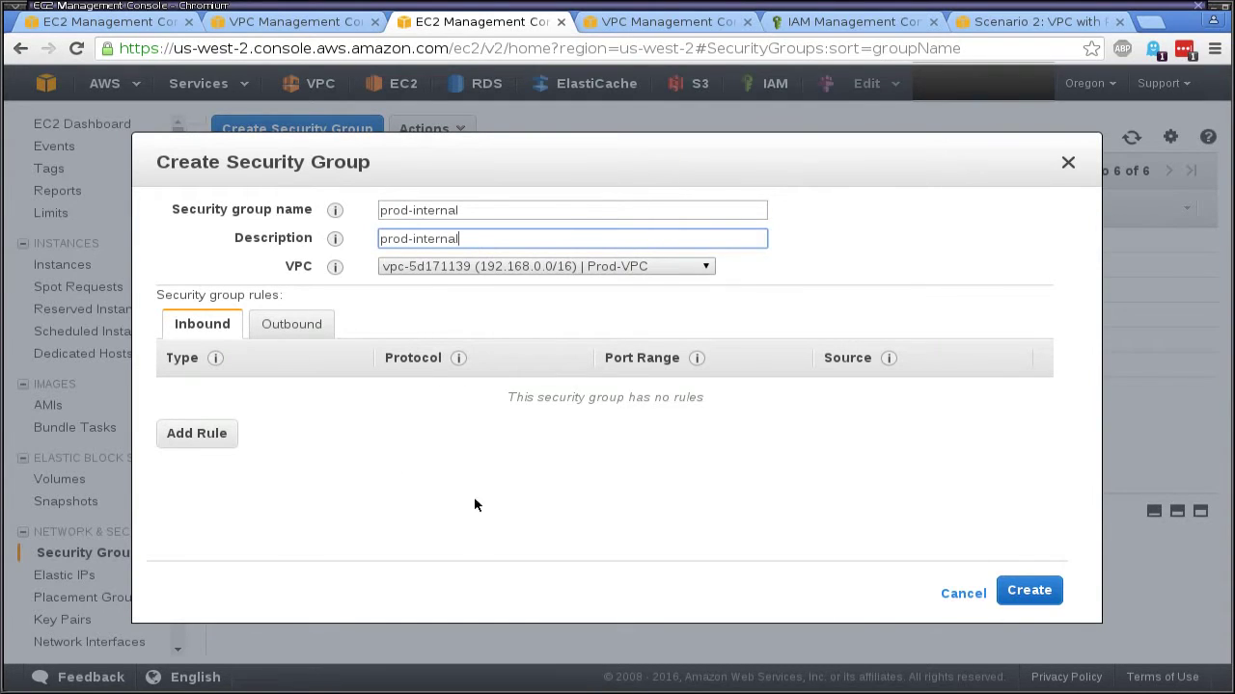
pyautogui.click(1029, 590)
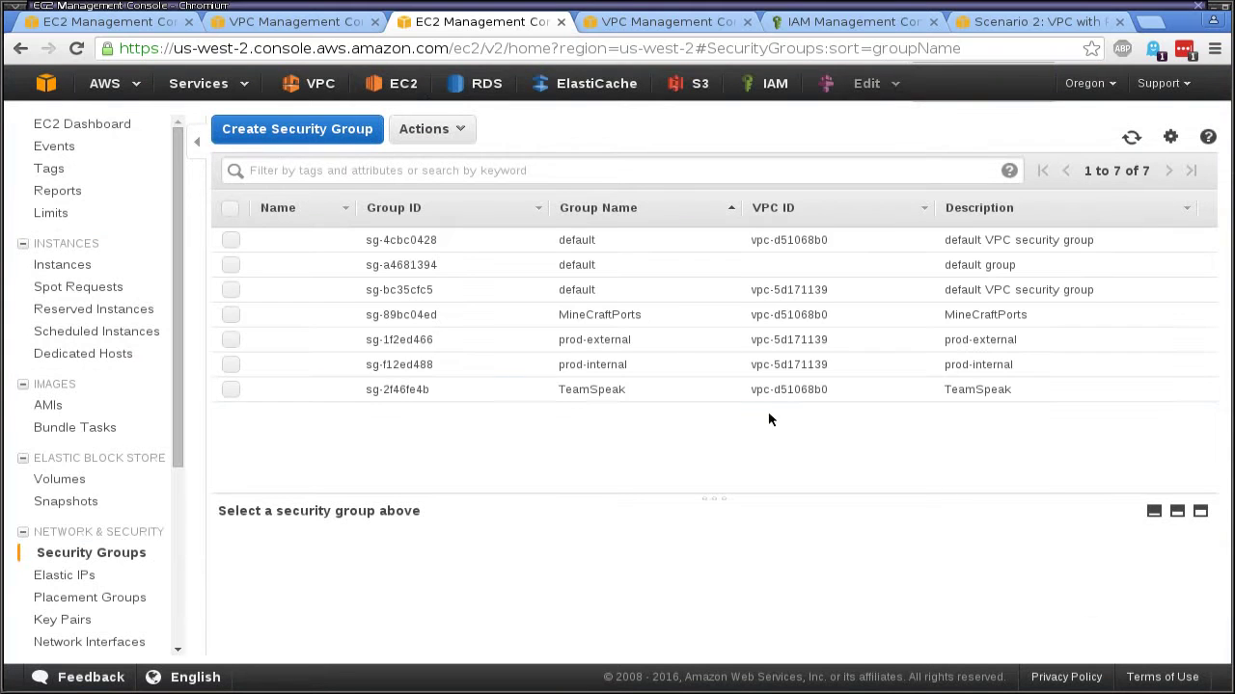
# Step: Add an inbound All traffic rule to the prod-internal security group with prod-internal (sg-f12ed488) itself as the custom source, and save it
pyautogui.click(609, 365)
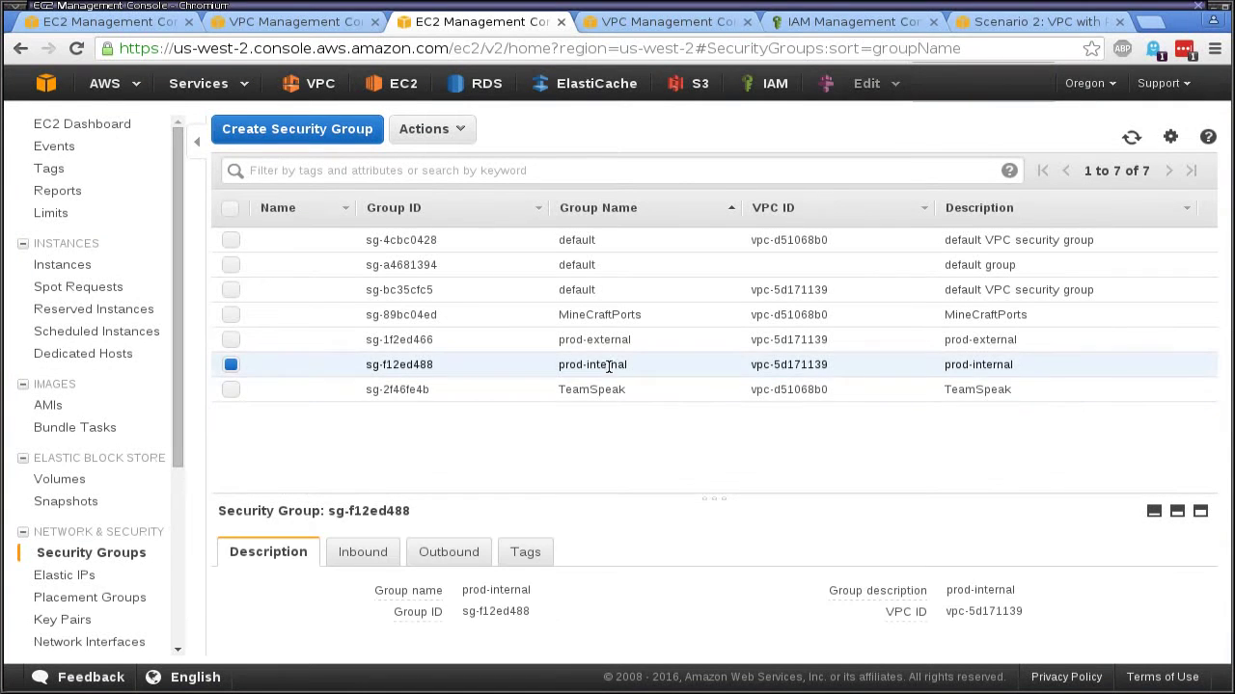
pyautogui.click(368, 554)
pyautogui.click(254, 600)
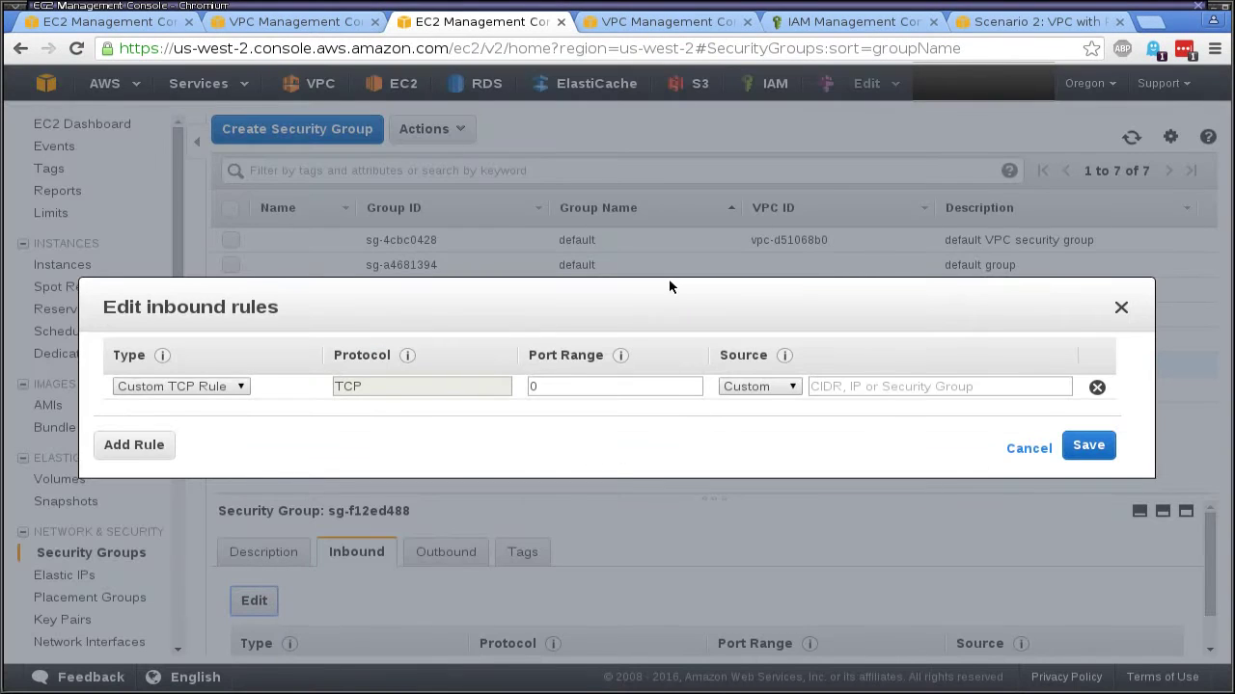
pyautogui.moveTo(668, 286); pyautogui.dragTo(671, 399)
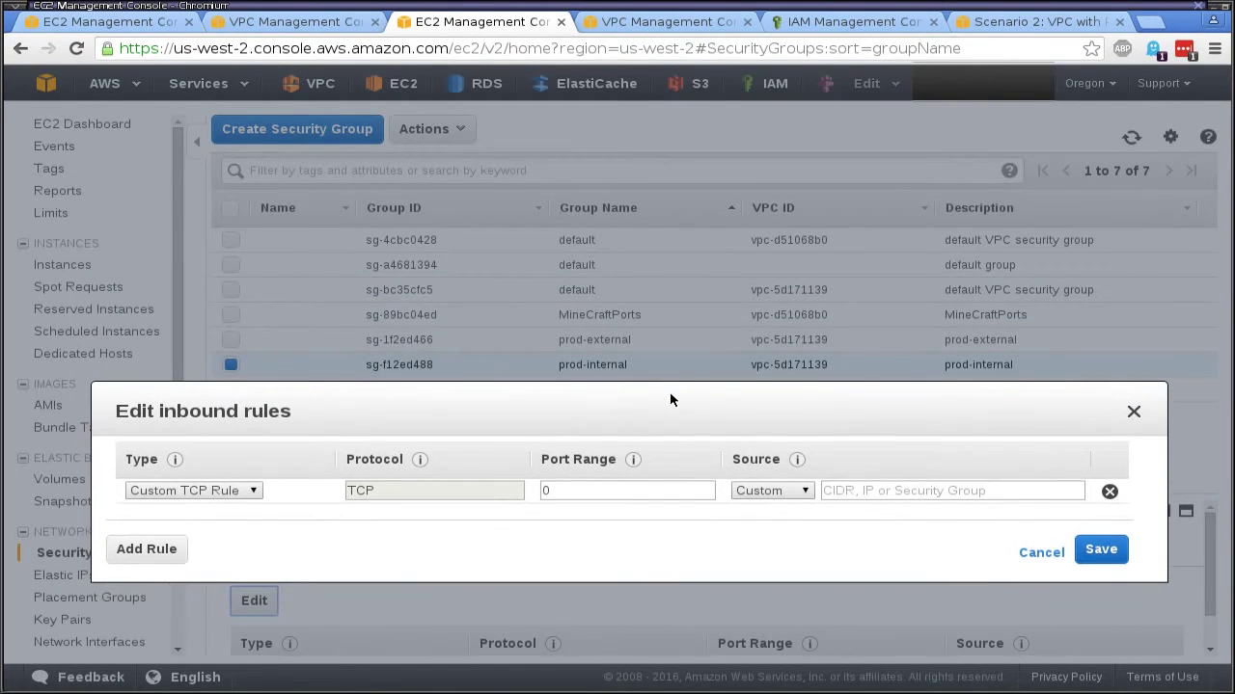
pyautogui.click(242, 487)
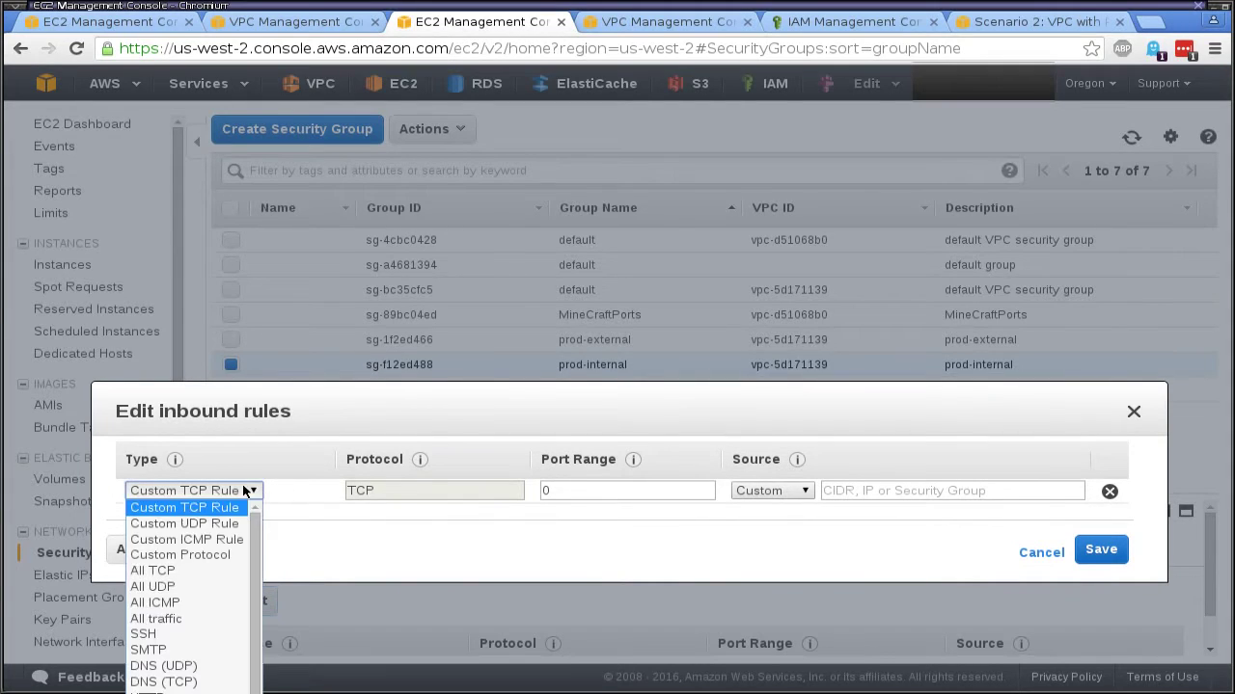
pyautogui.click(193, 615)
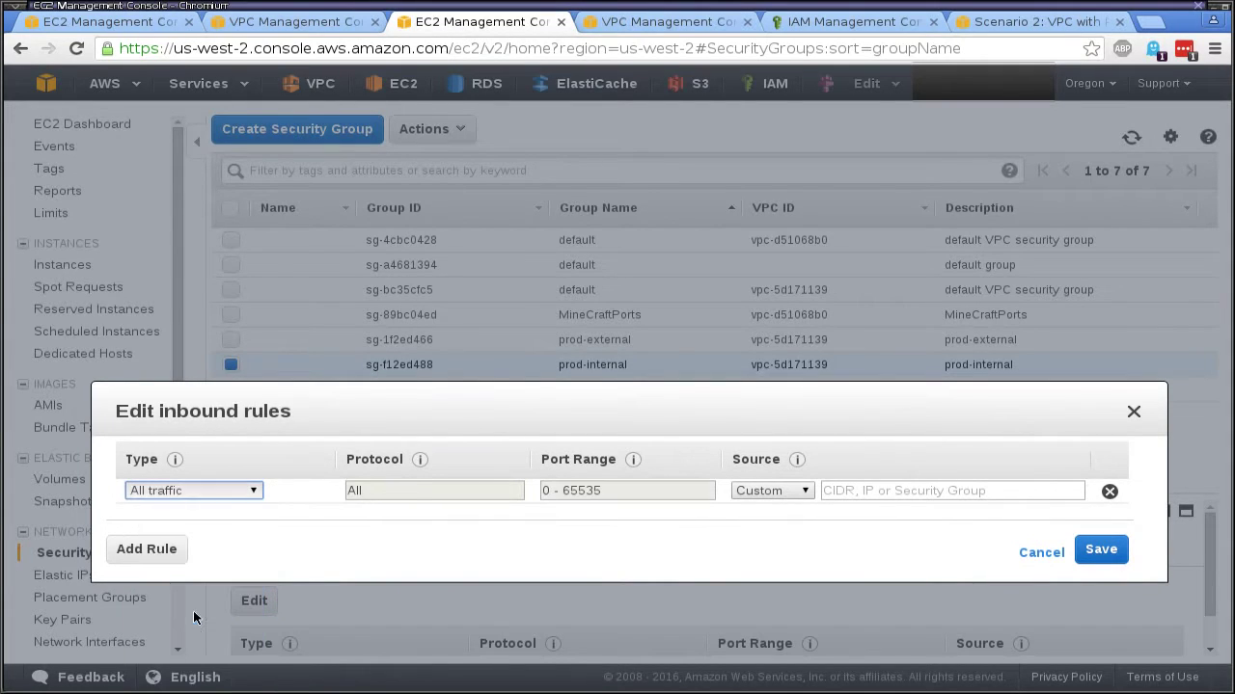
pyautogui.click(890, 494)
pyautogui.write('s')
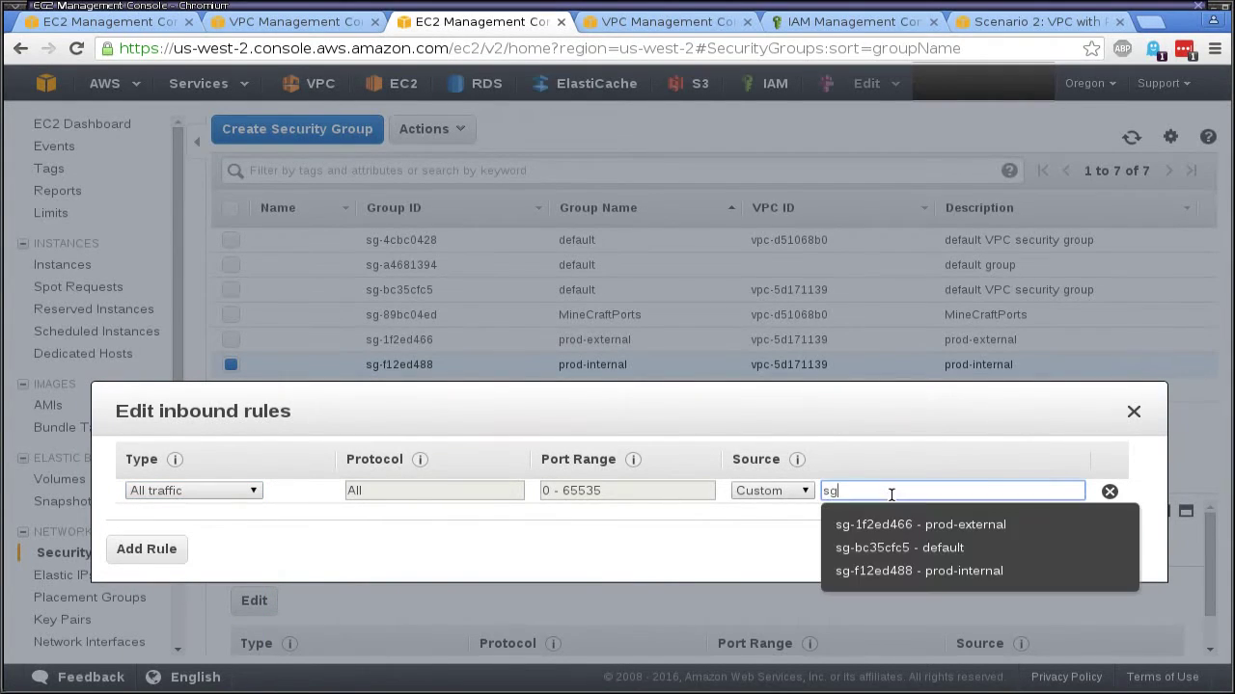
pyautogui.write('g')
pyautogui.click(939, 572)
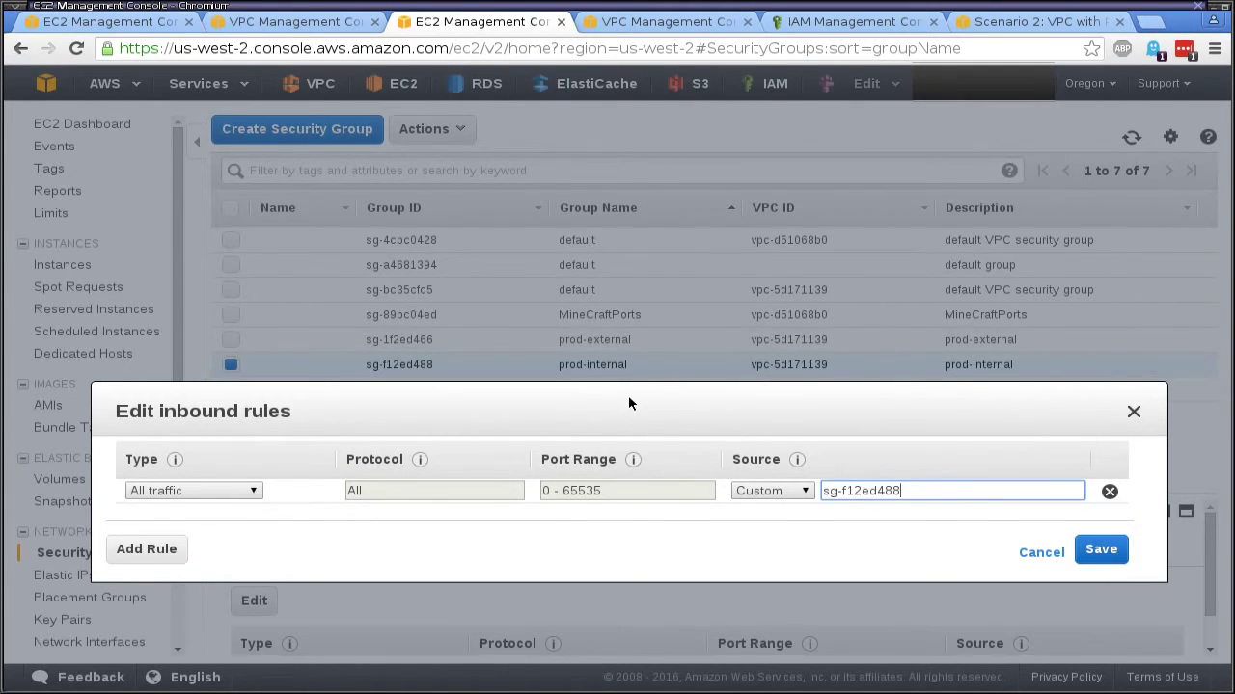
pyautogui.click(1101, 550)
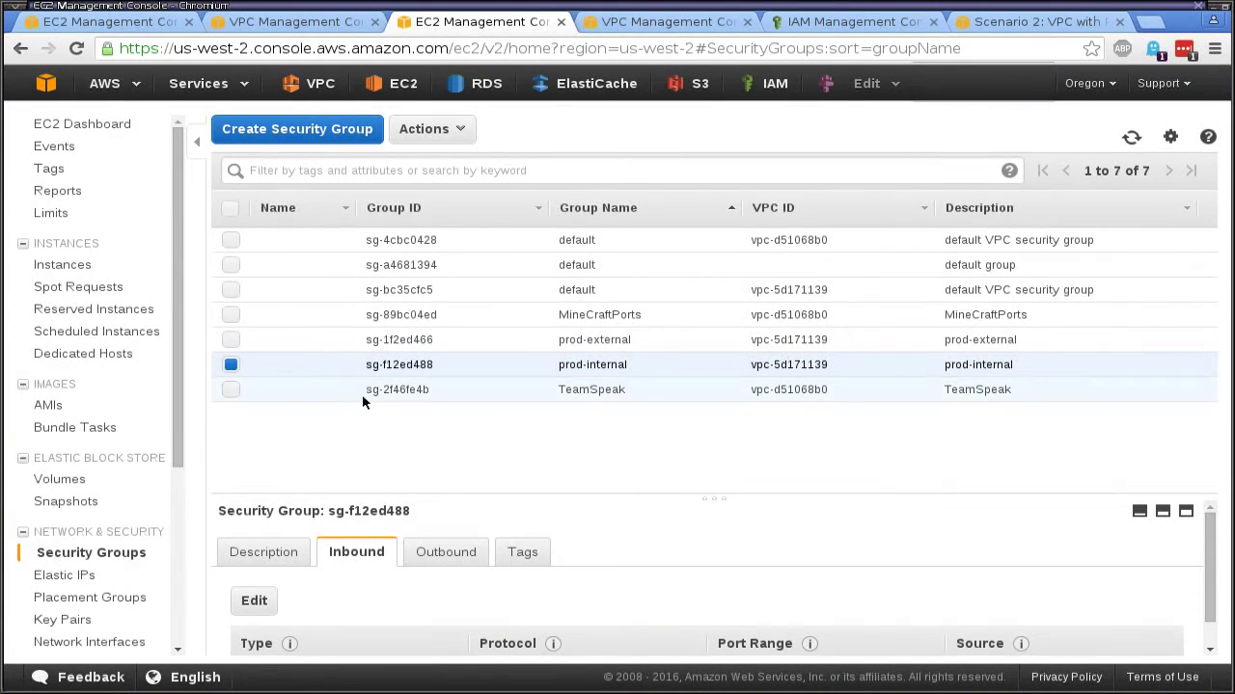
# Step: View the inbound settings of the prod-external security group and the EC2 instances list
pyautogui.click(567, 342)
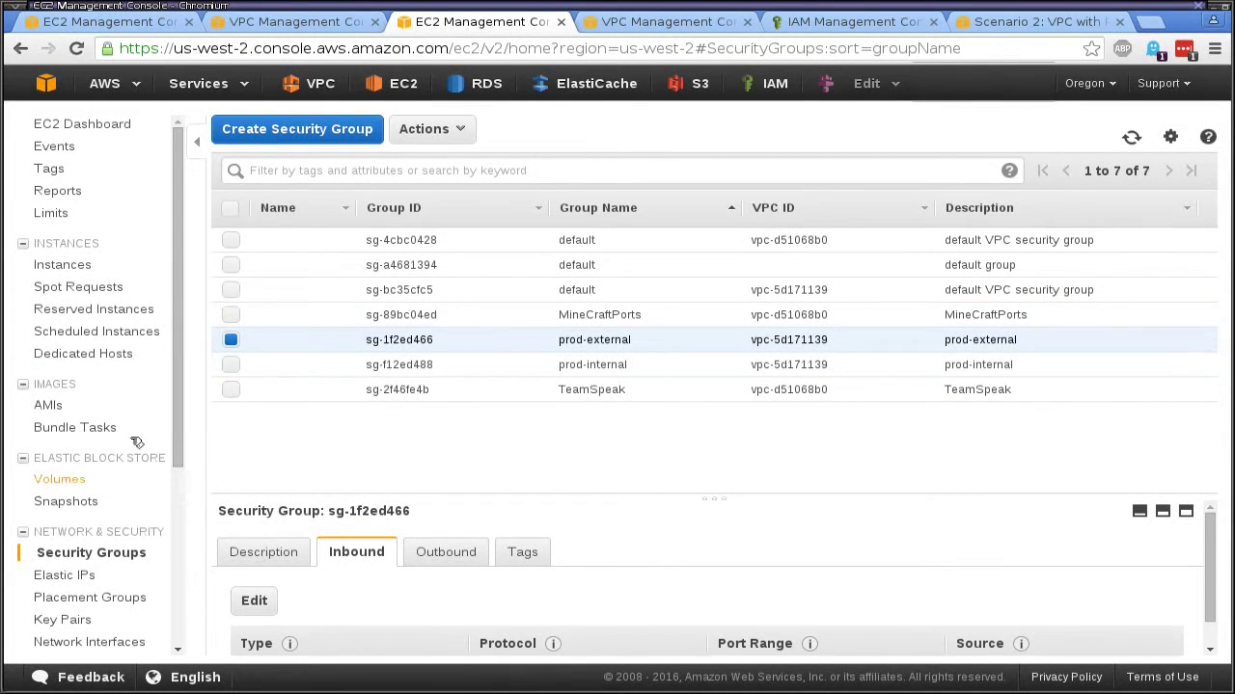
pyautogui.click(62, 265)
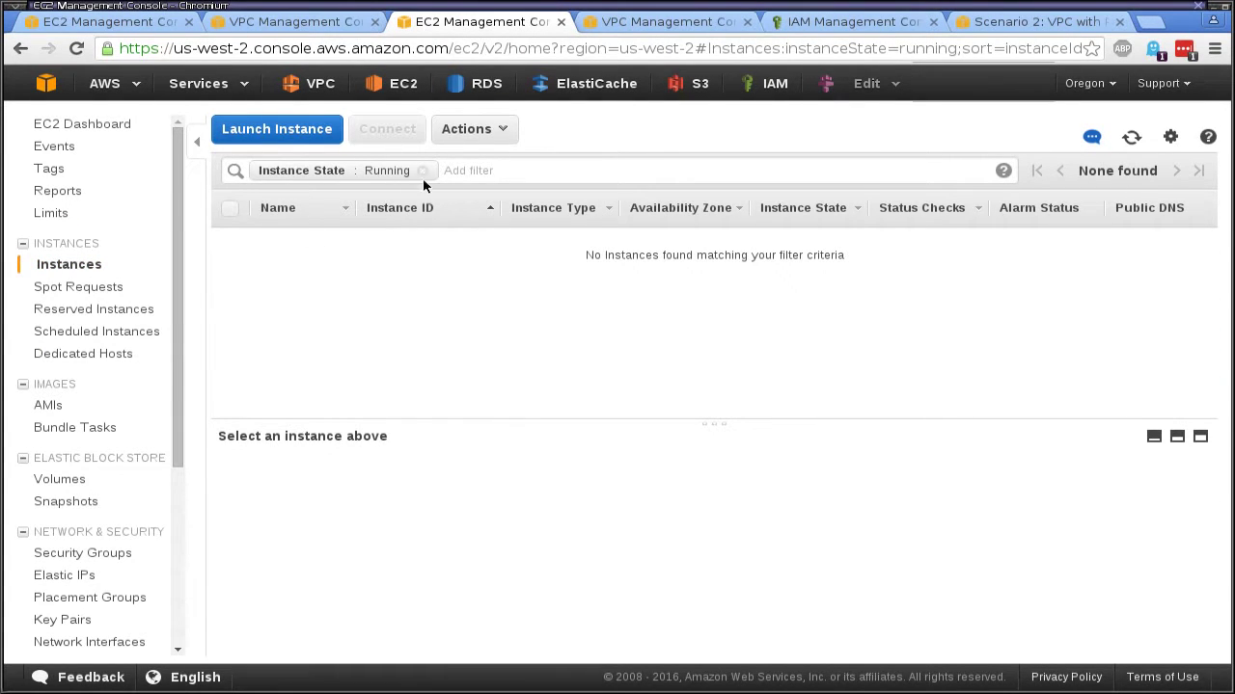
# Step: Switch to IAM and start a new role named prod-servers
pyautogui.click(778, 85)
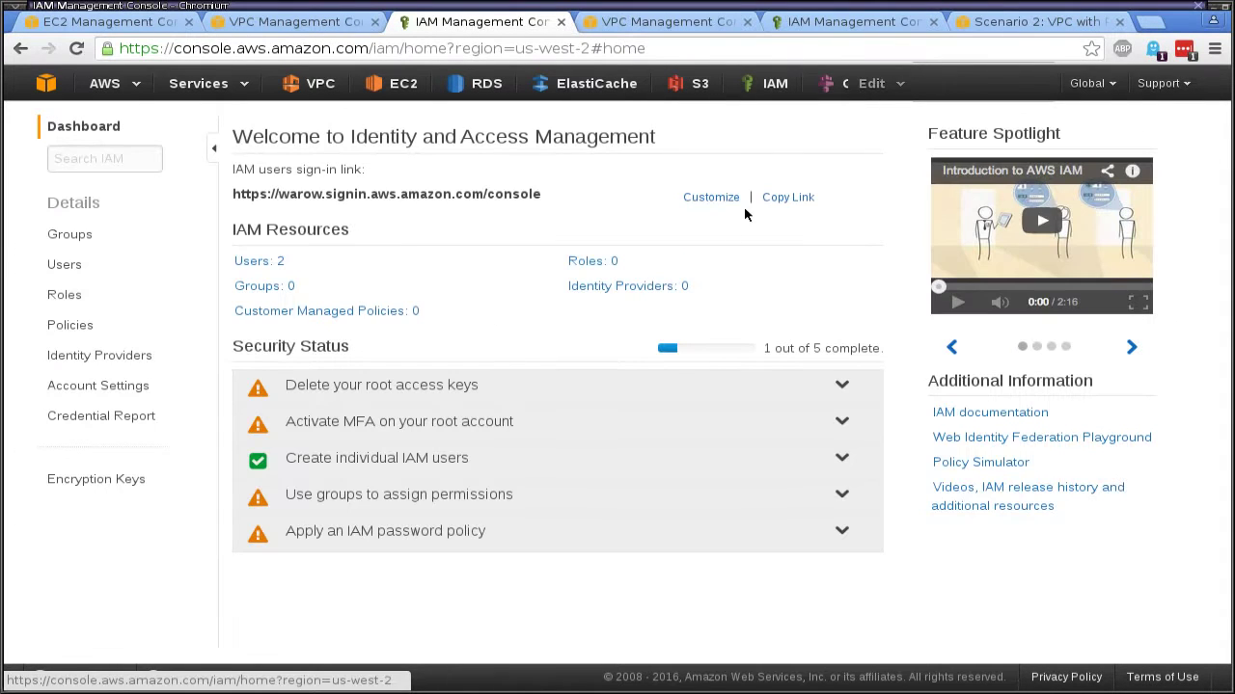
pyautogui.click(64, 295)
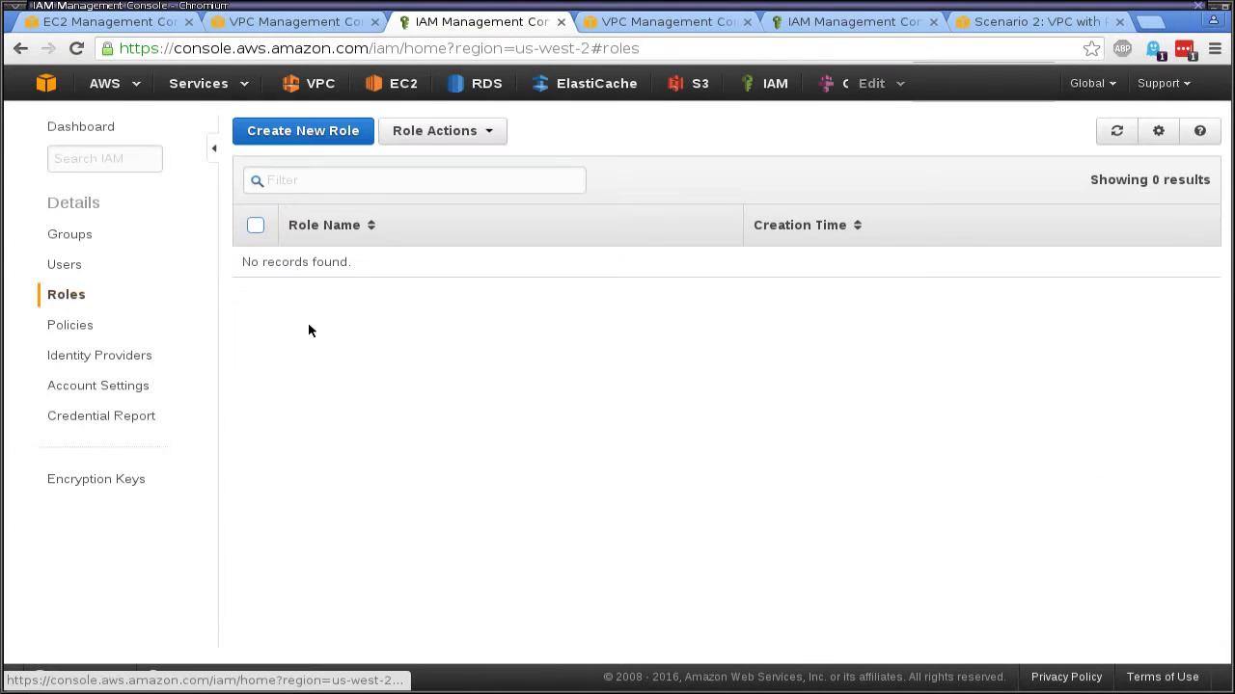
pyautogui.click(302, 132)
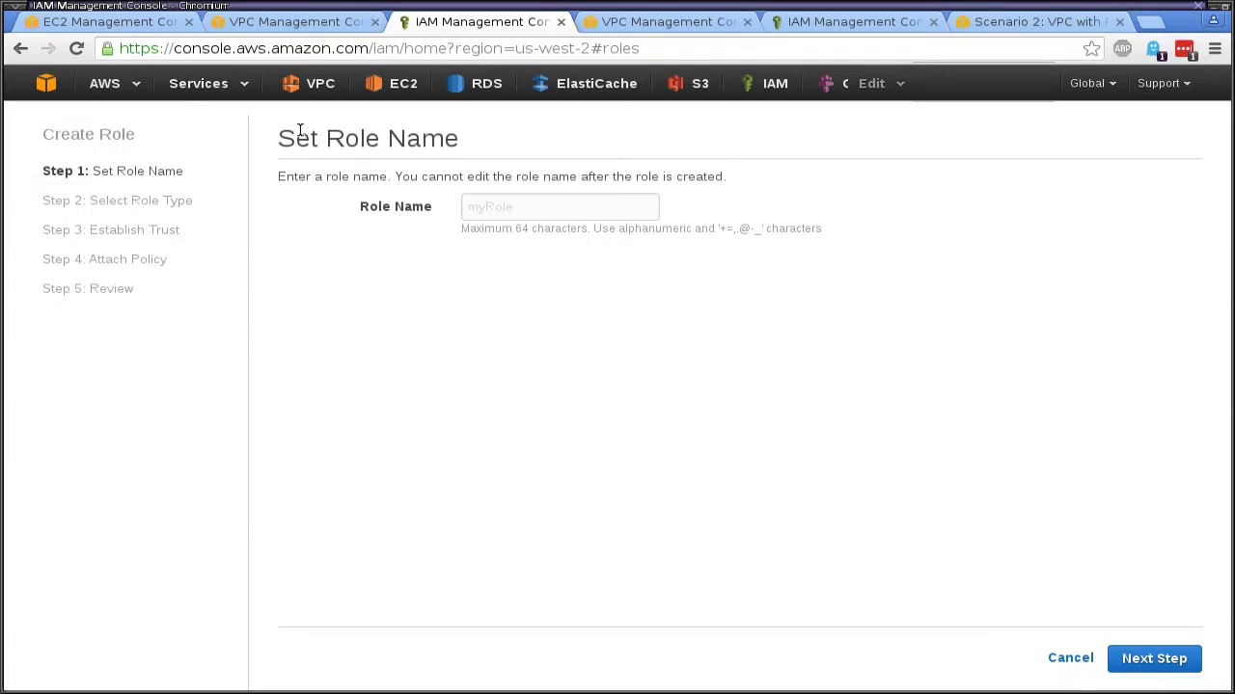
pyautogui.click(502, 211)
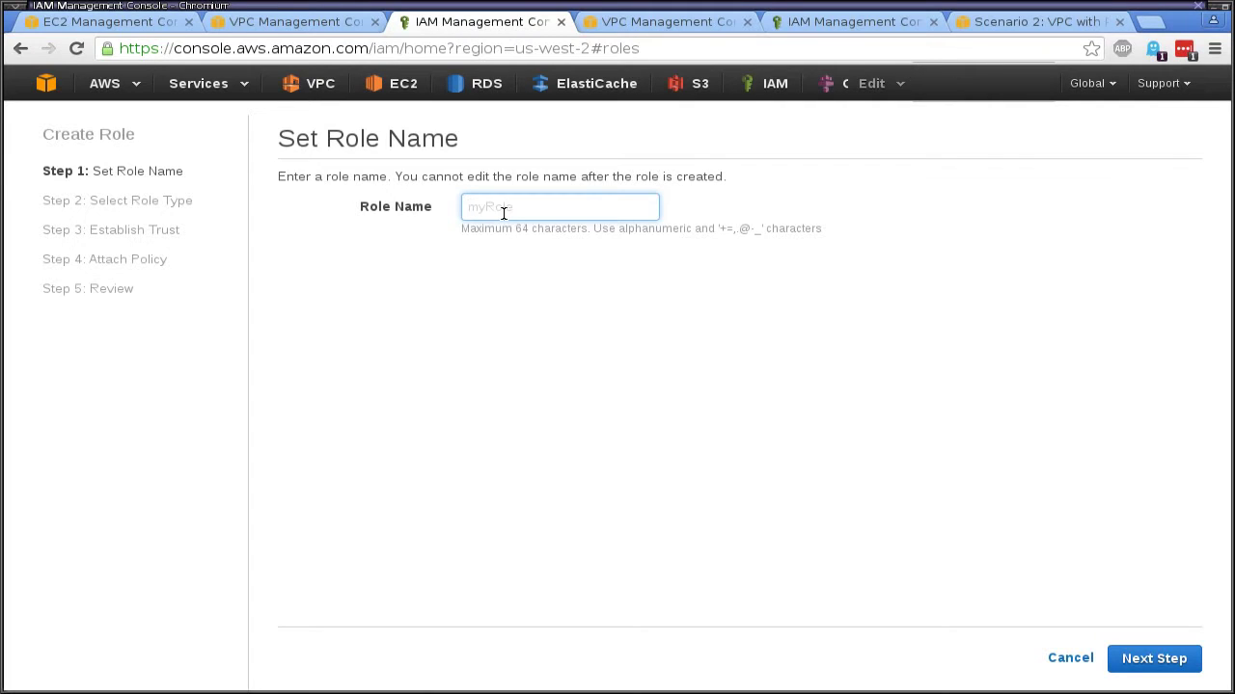
pyautogui.write('prod-servers')
pyautogui.click(1168, 661)
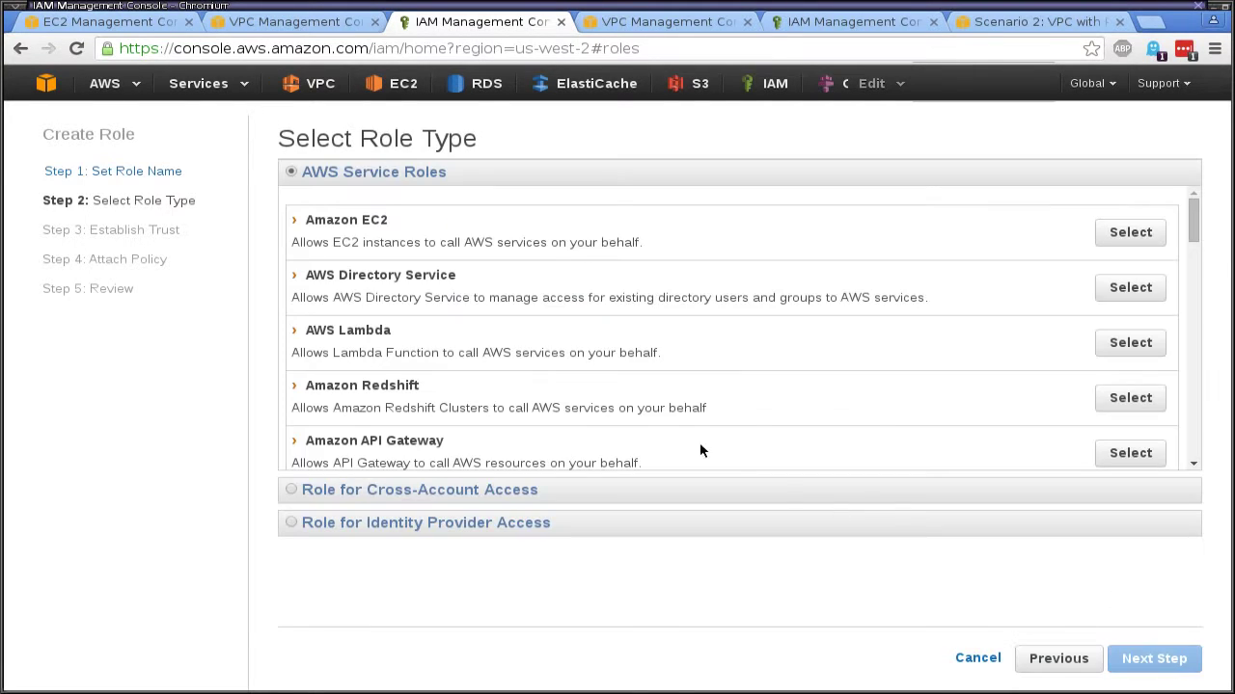
# Step: Use the Amazon EC2 service role type for prod-servers, attach the AmazonS3FullAccess policy and create the role
pyautogui.click(1093, 231)
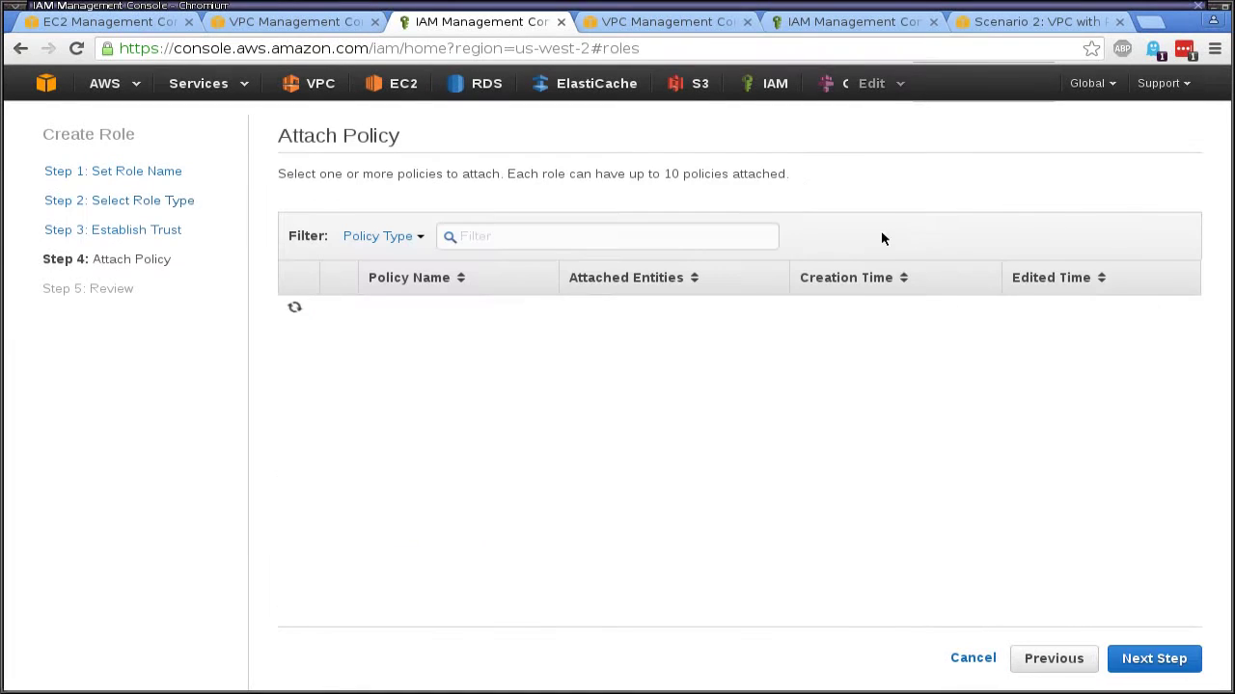
pyautogui.click(518, 242)
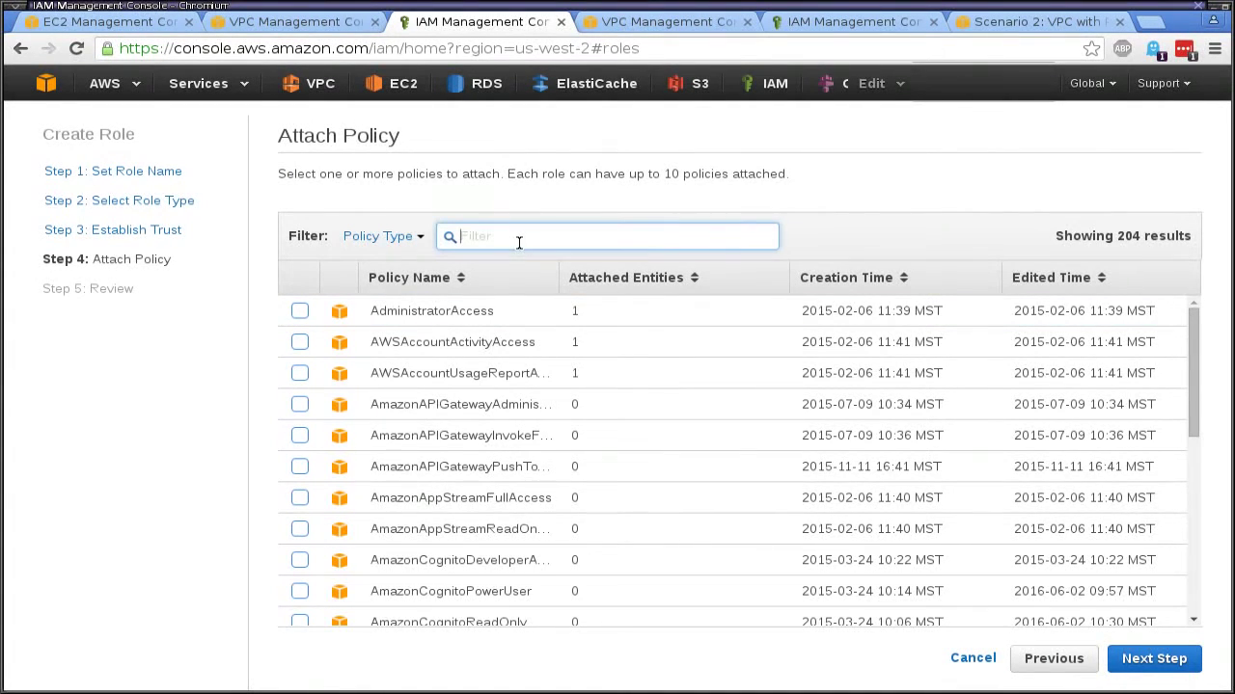
pyautogui.write('sd')
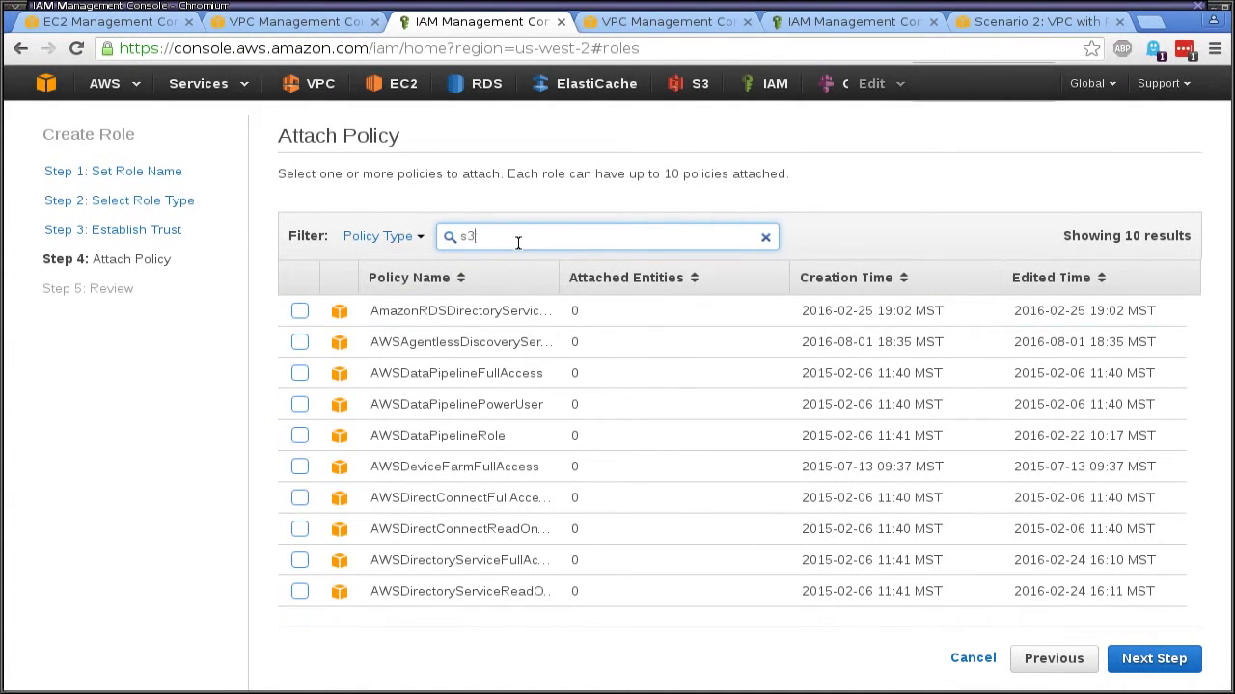
pyautogui.click(336, 344)
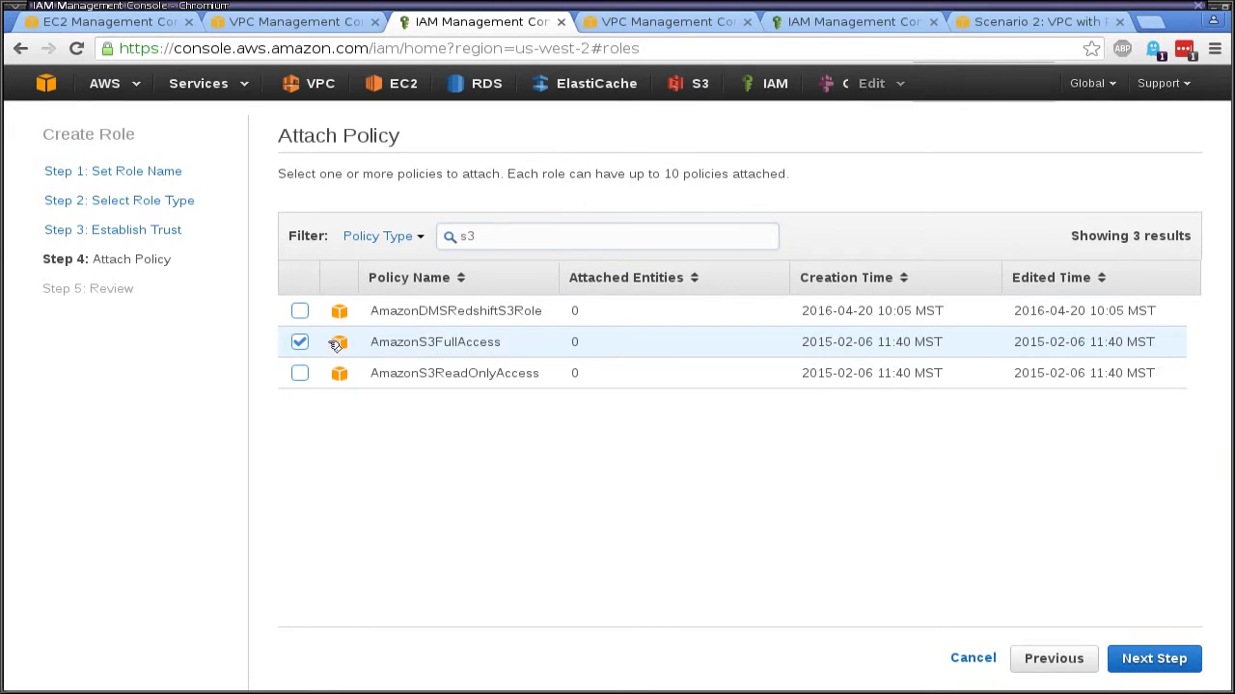
pyautogui.click(1172, 658)
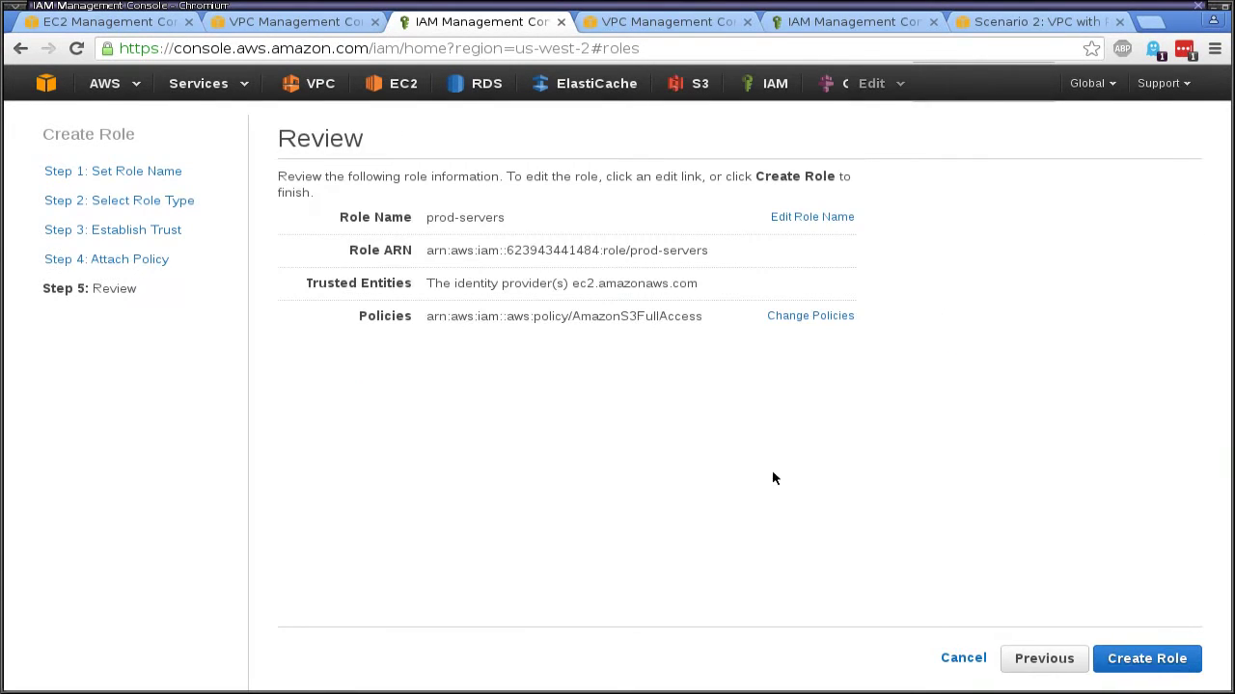
pyautogui.click(1171, 657)
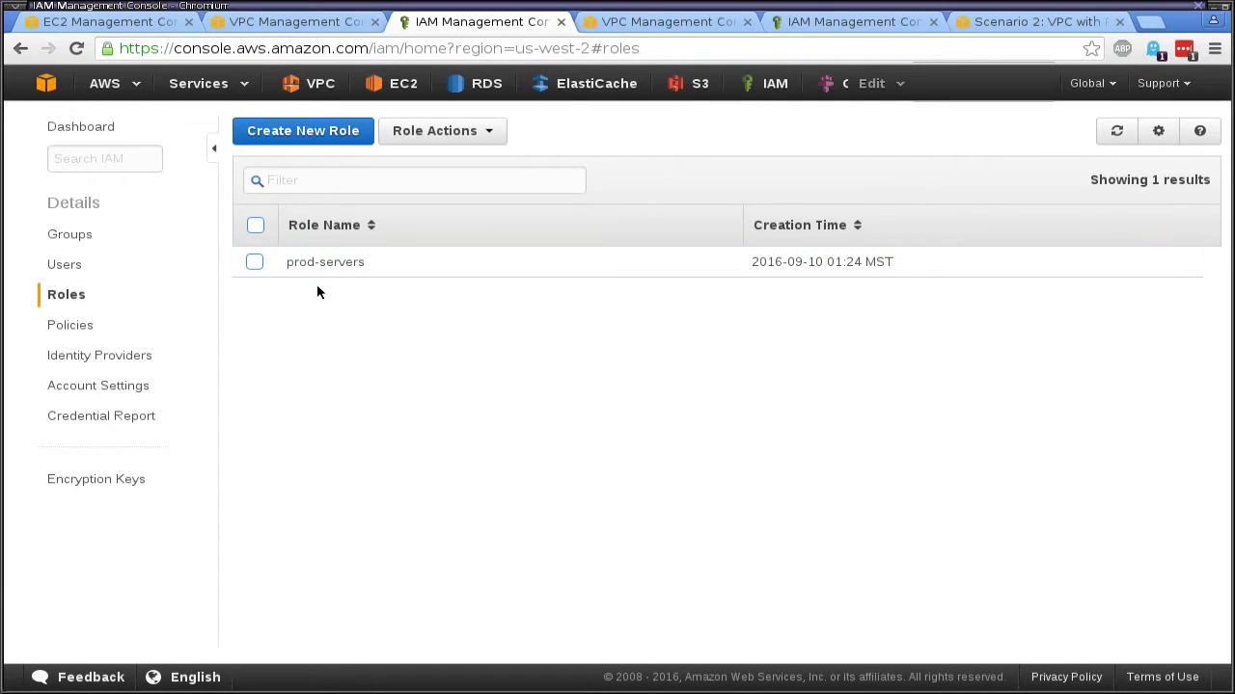
# Step: Switch to EC2 and start launching a new instance, staying at the choice of Amazon Machine Image
pyautogui.click(379, 85)
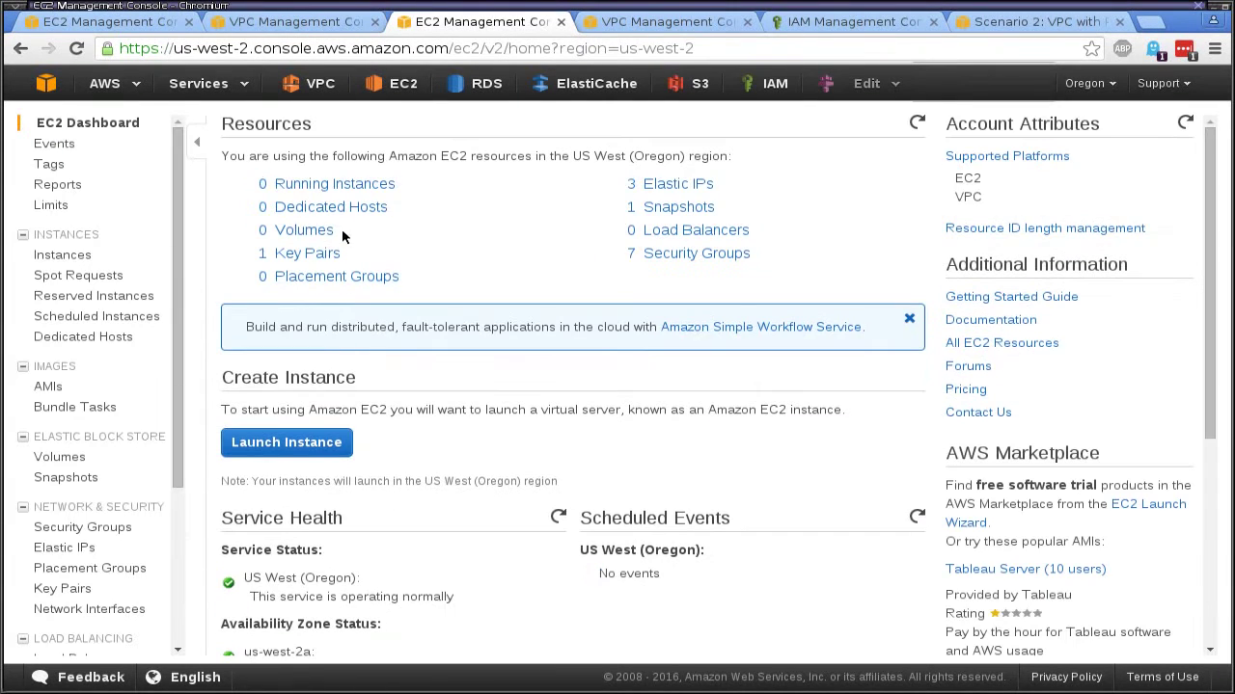
pyautogui.click(337, 185)
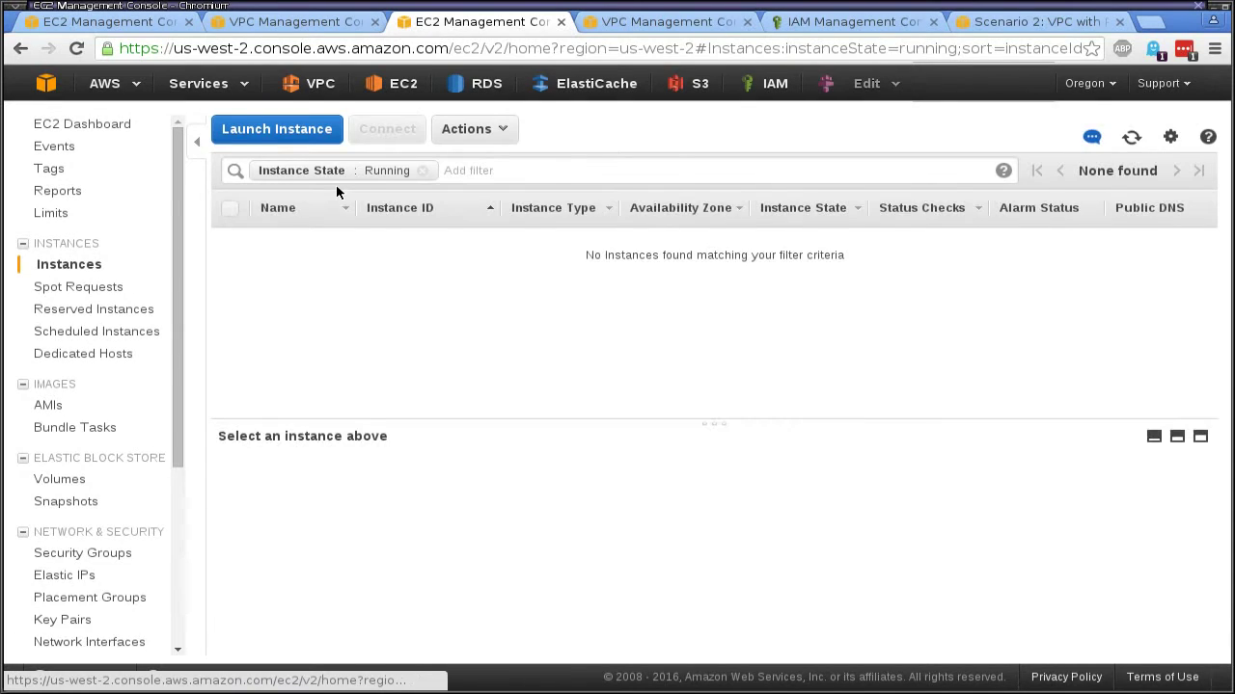
pyautogui.click(295, 135)
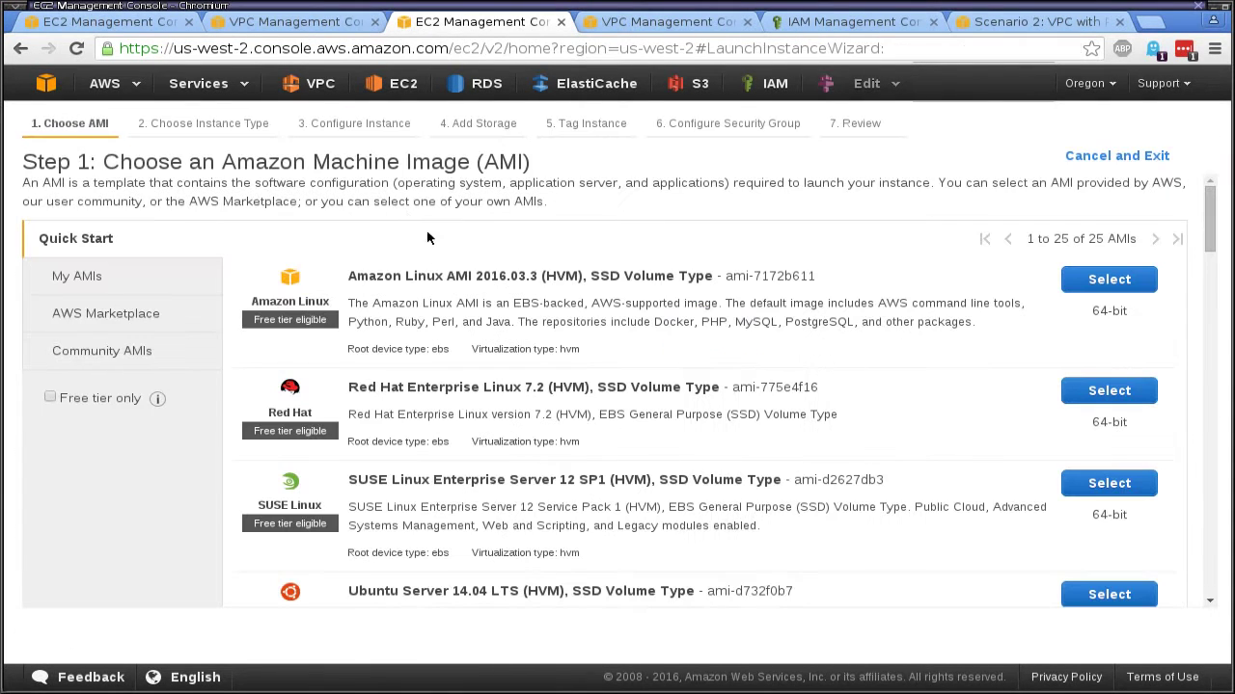
pyautogui.click(1034, 278)
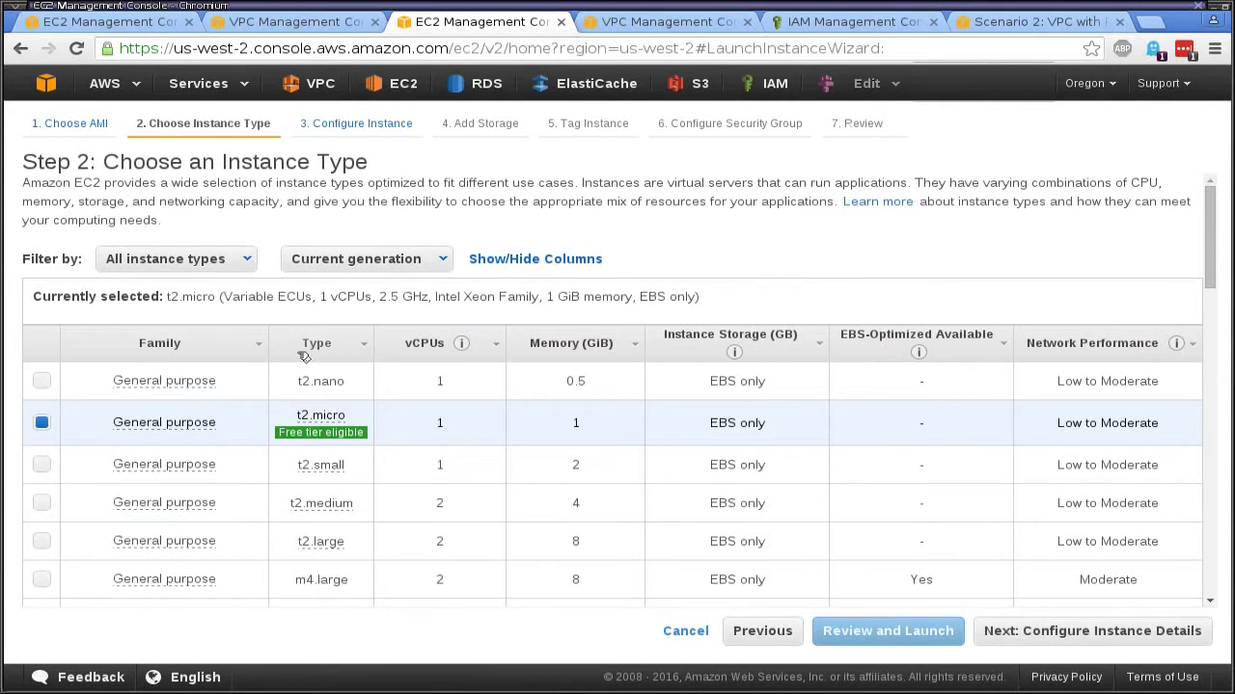
pyautogui.click(762, 631)
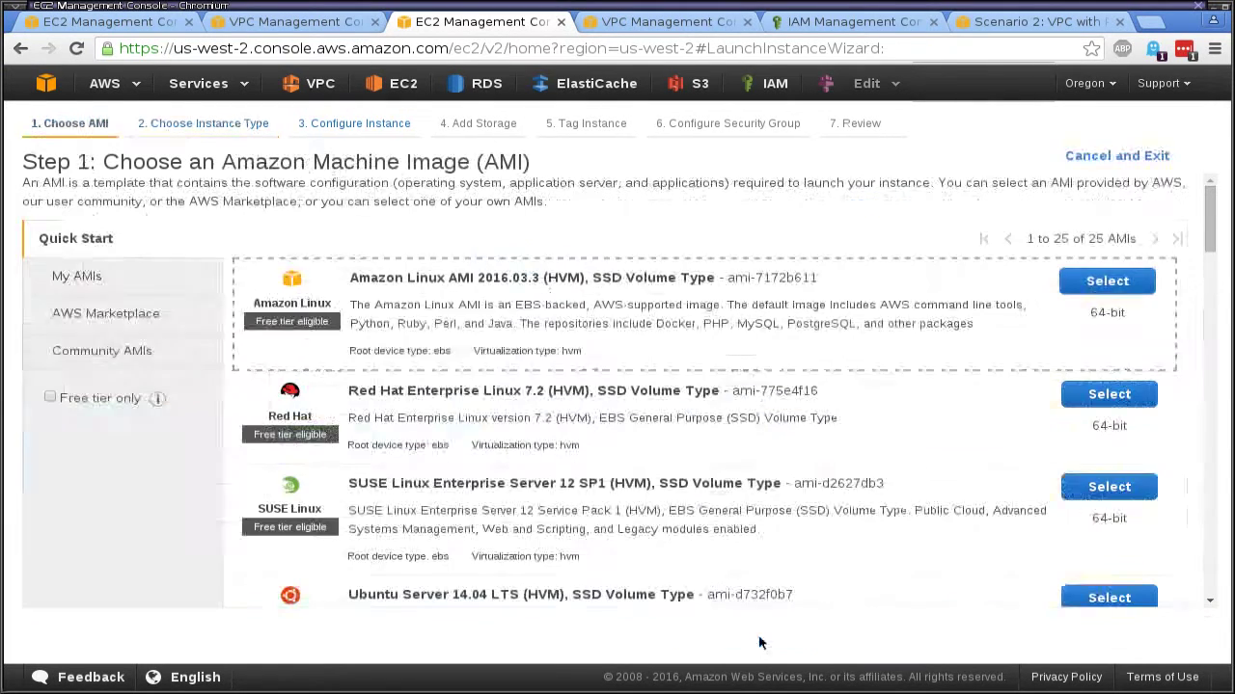
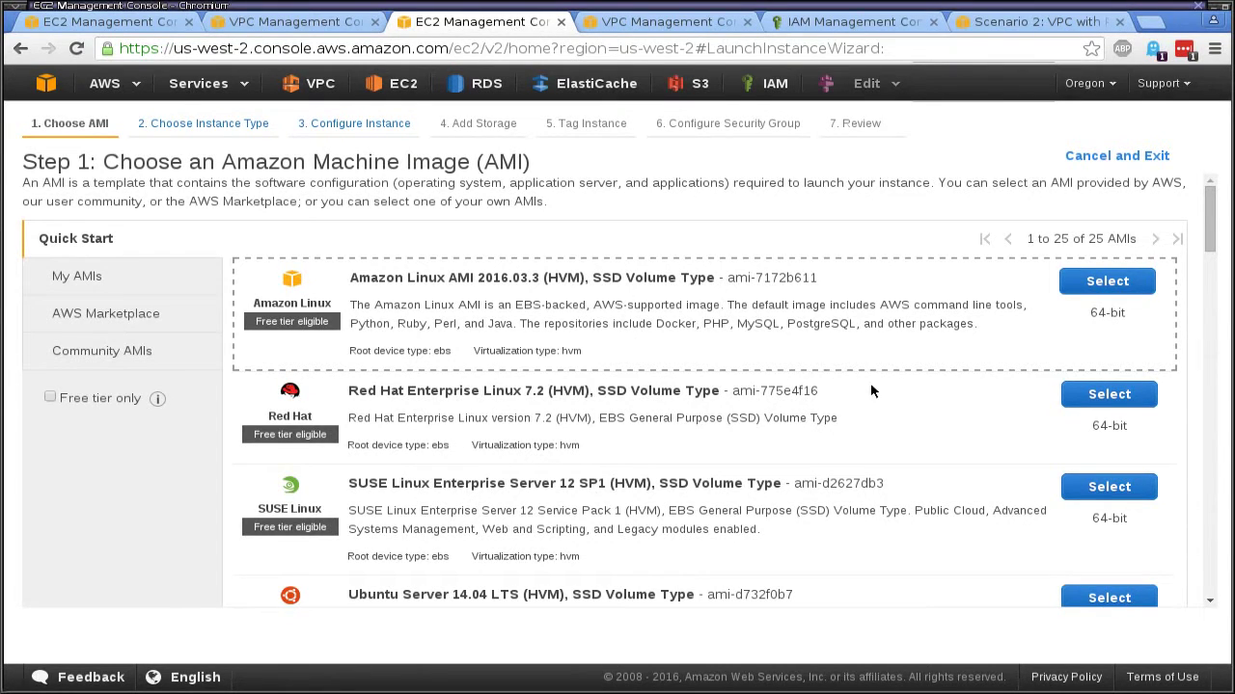
# Step: Examine the Quick Start list of Amazon Machine Images, from the Linux images through the Windows Server editions
pyautogui.scroll(-8, 793, 378)
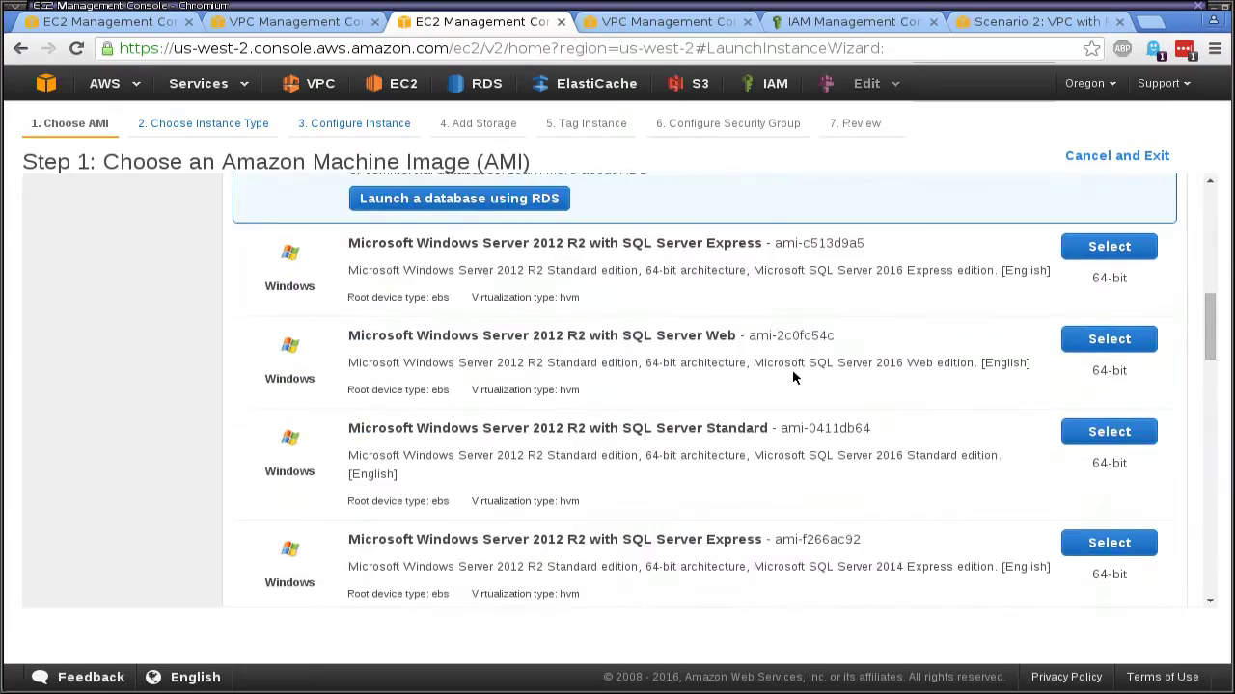
pyautogui.scroll(-10, 792, 378)
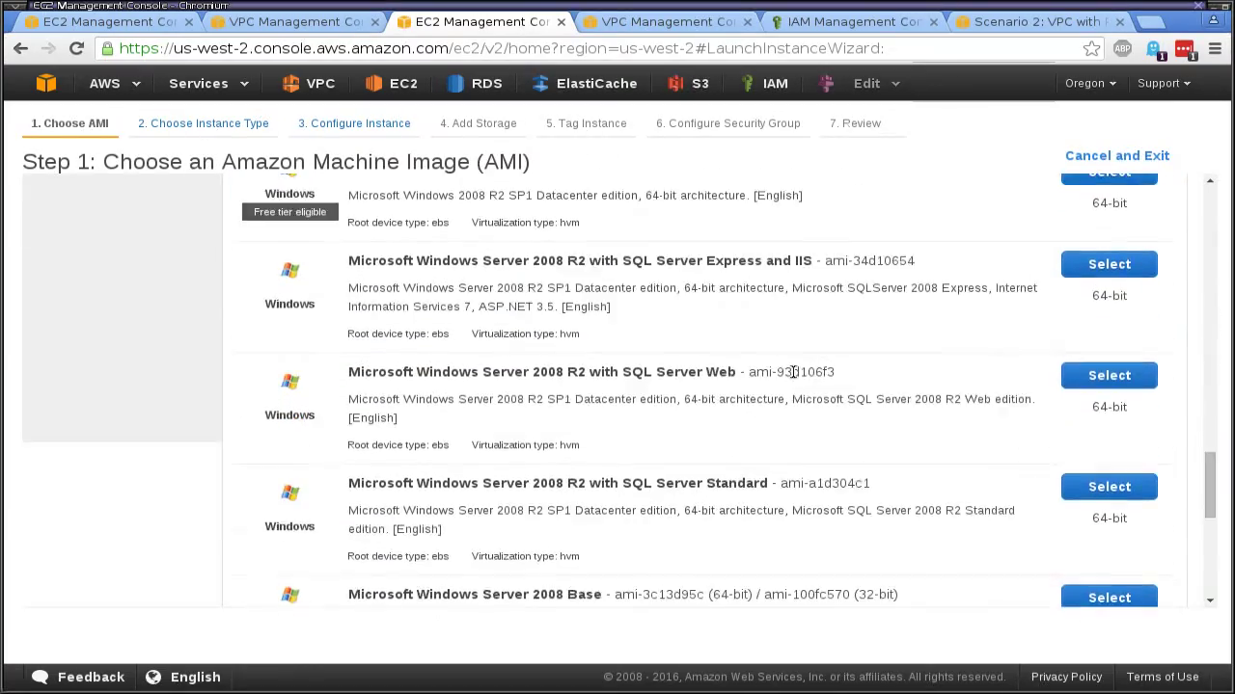
pyautogui.scroll(18, 793, 375)
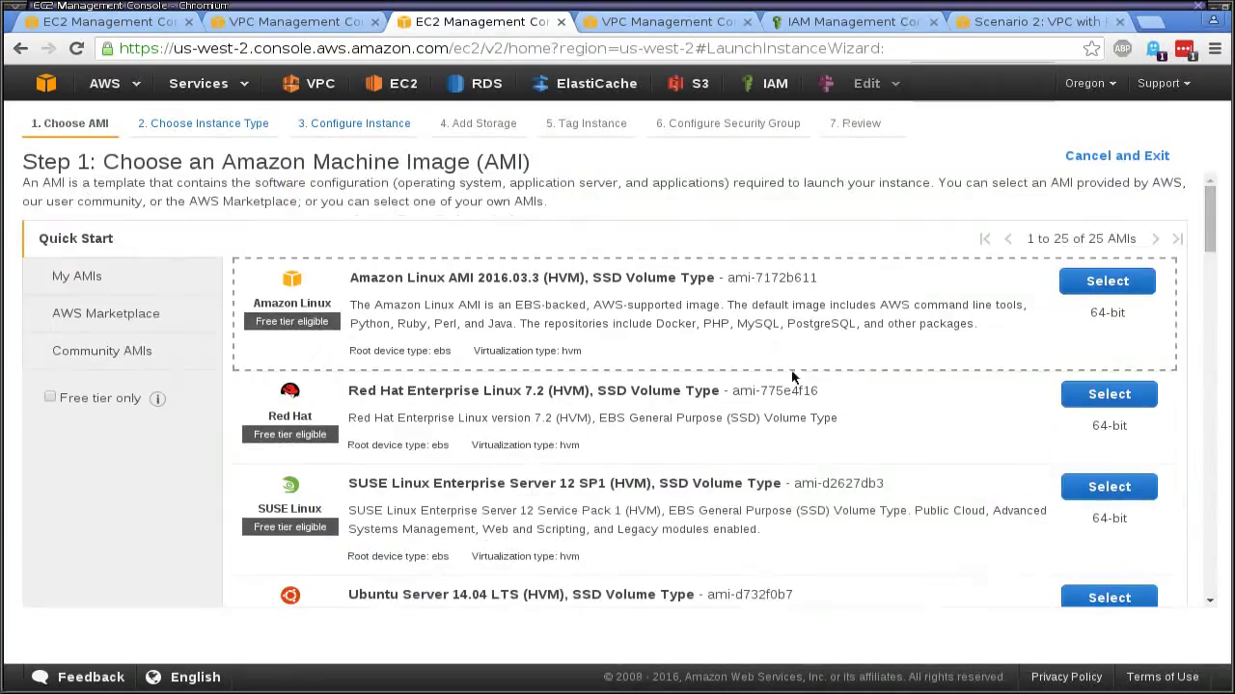
pyautogui.scroll(-1, 520, 550)
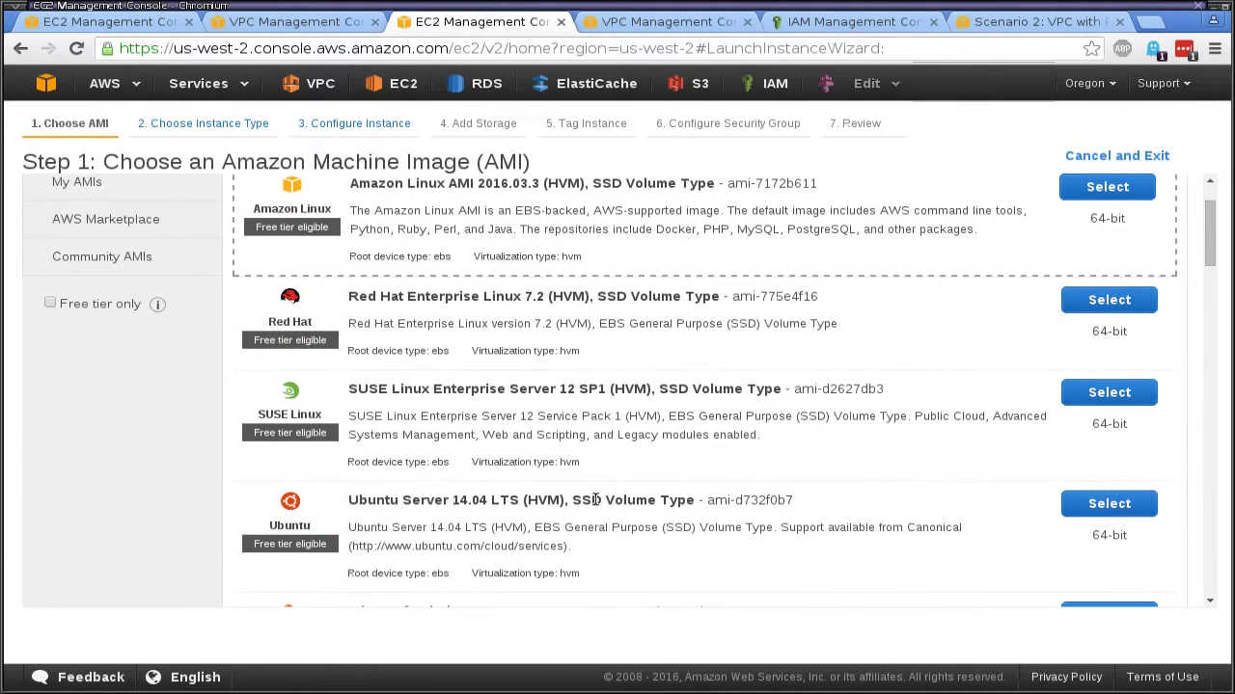
pyautogui.scroll(1, 746, 428)
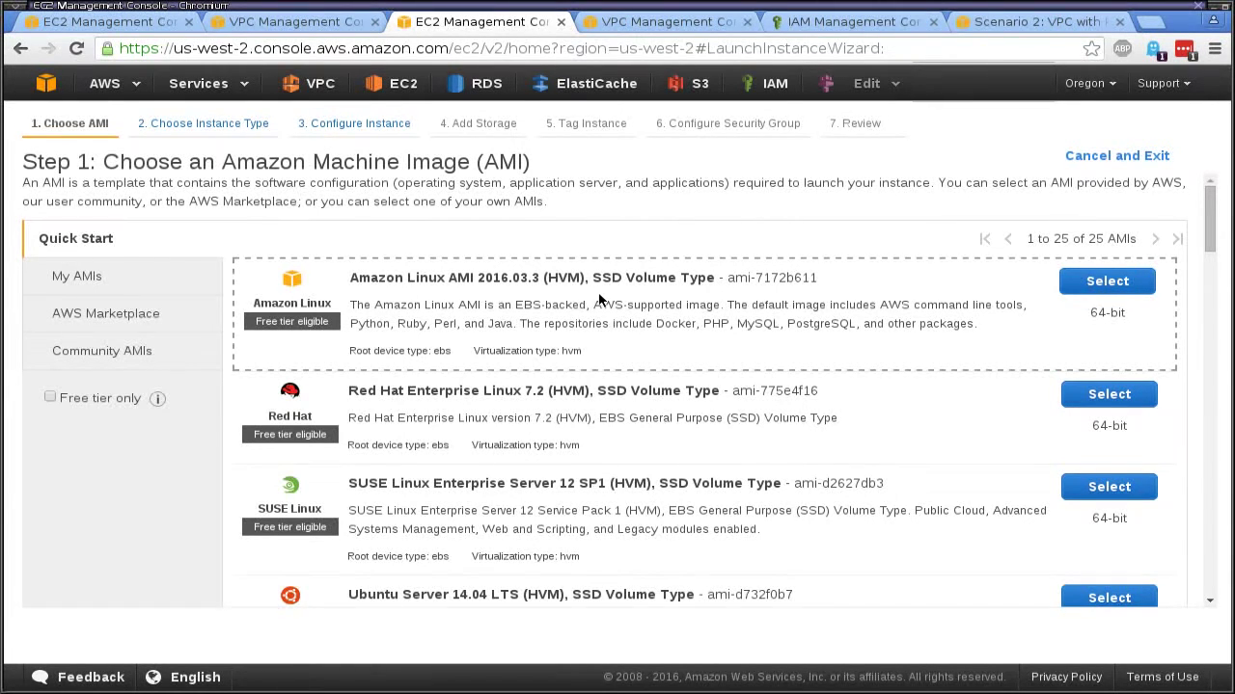
pyautogui.scroll(-7, 807, 333)
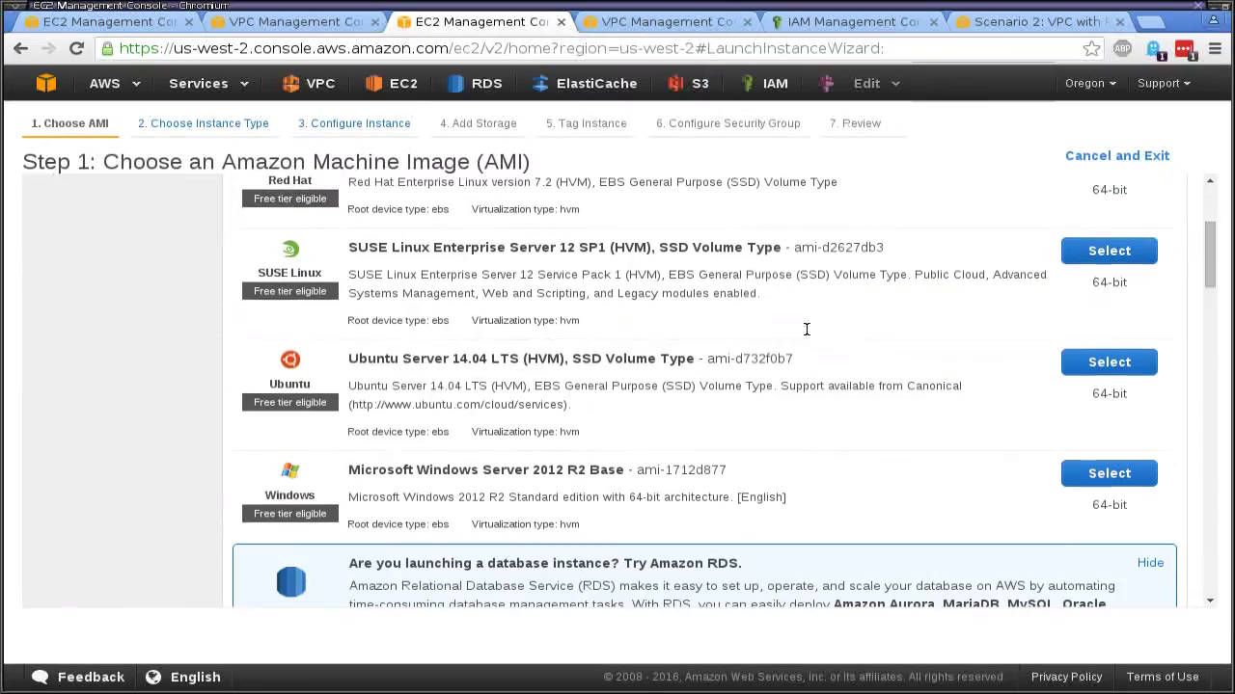
pyautogui.scroll(-15, 807, 333)
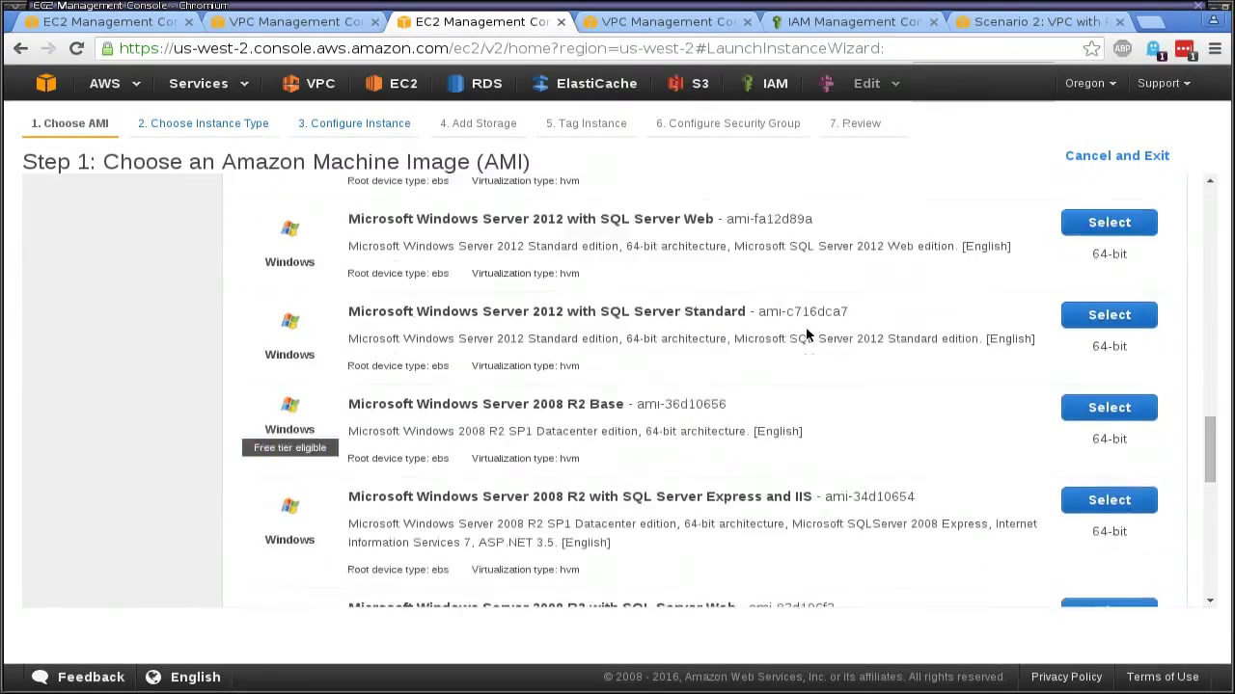
pyautogui.scroll(15, 807, 334)
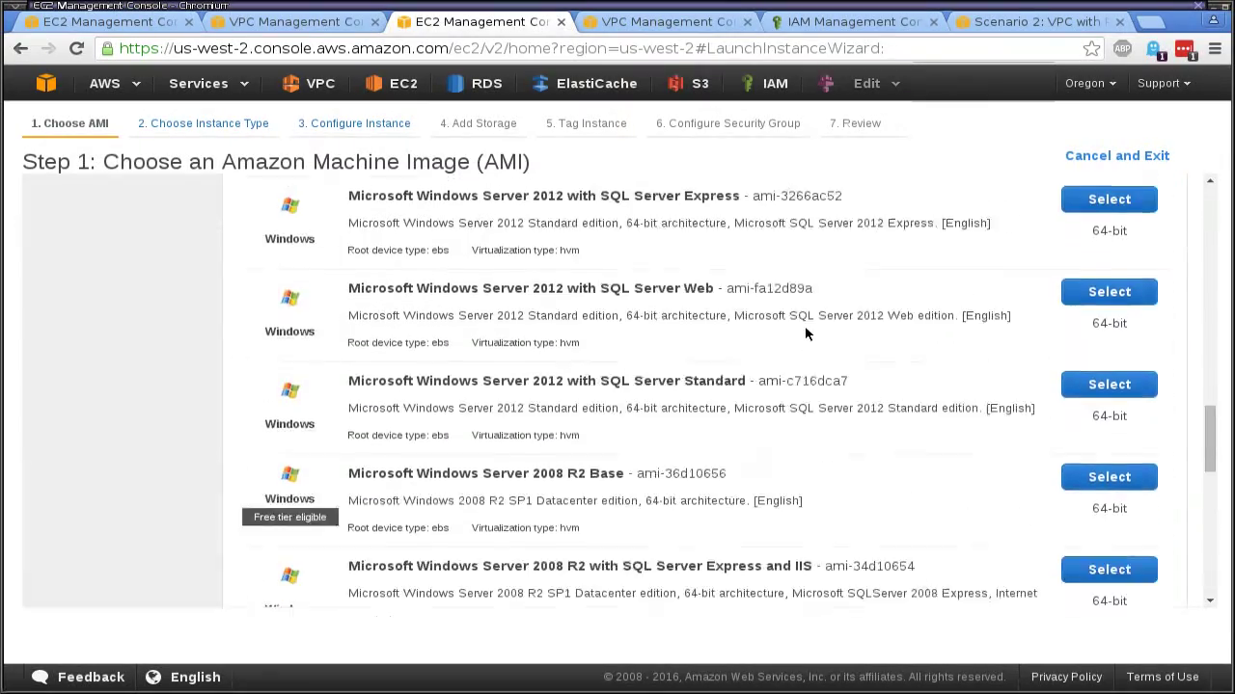
# Step: Choose the Amazon Linux AMI 2016.03.3 (HVM) with the t2.micro type and proceed to the instance details
pyautogui.scroll(5, 807, 333)
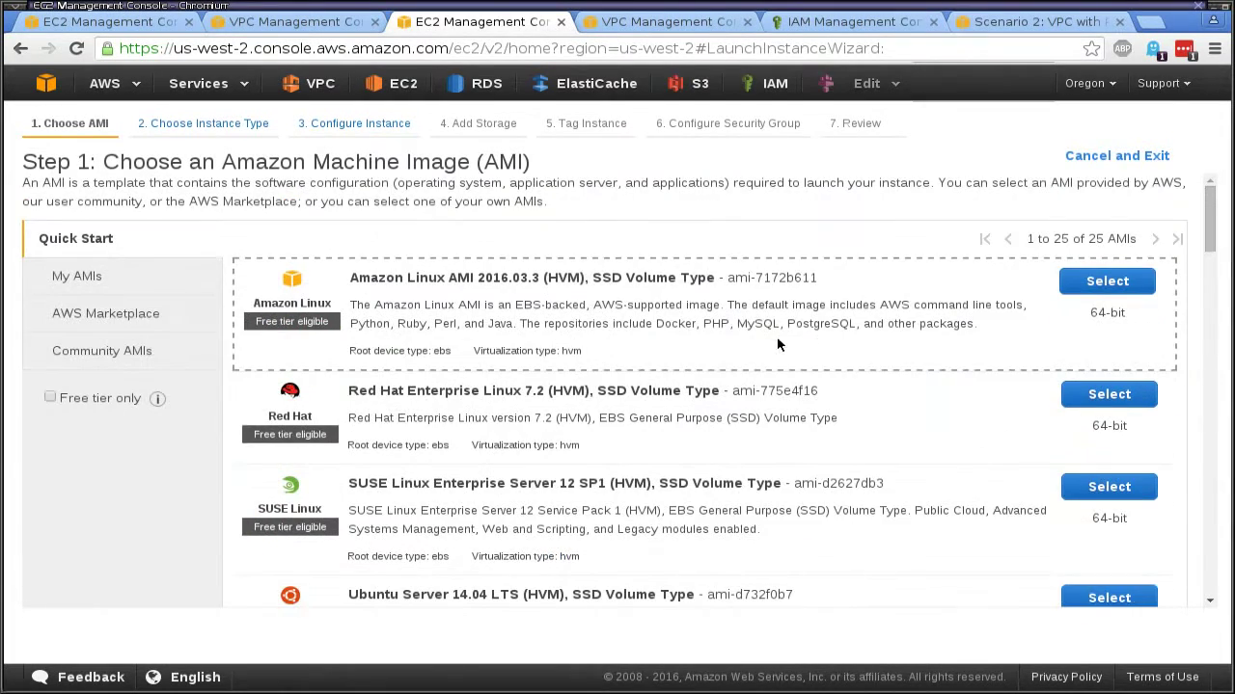
pyautogui.click(1111, 280)
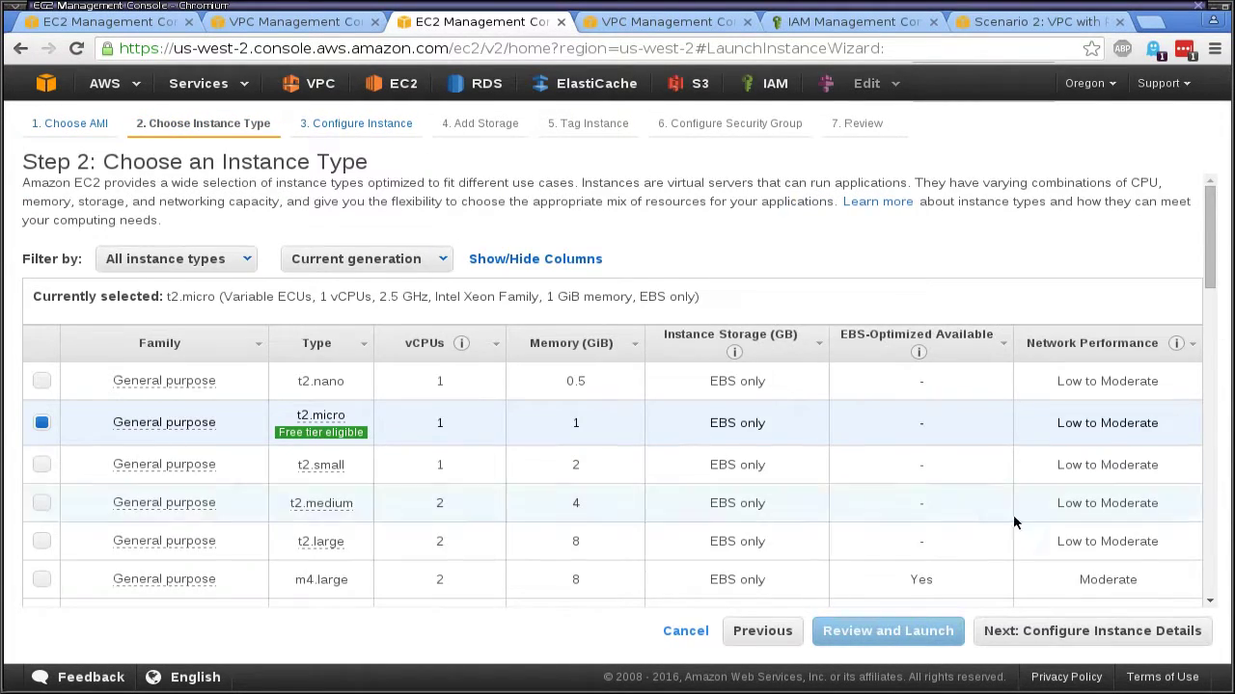
pyautogui.click(1073, 633)
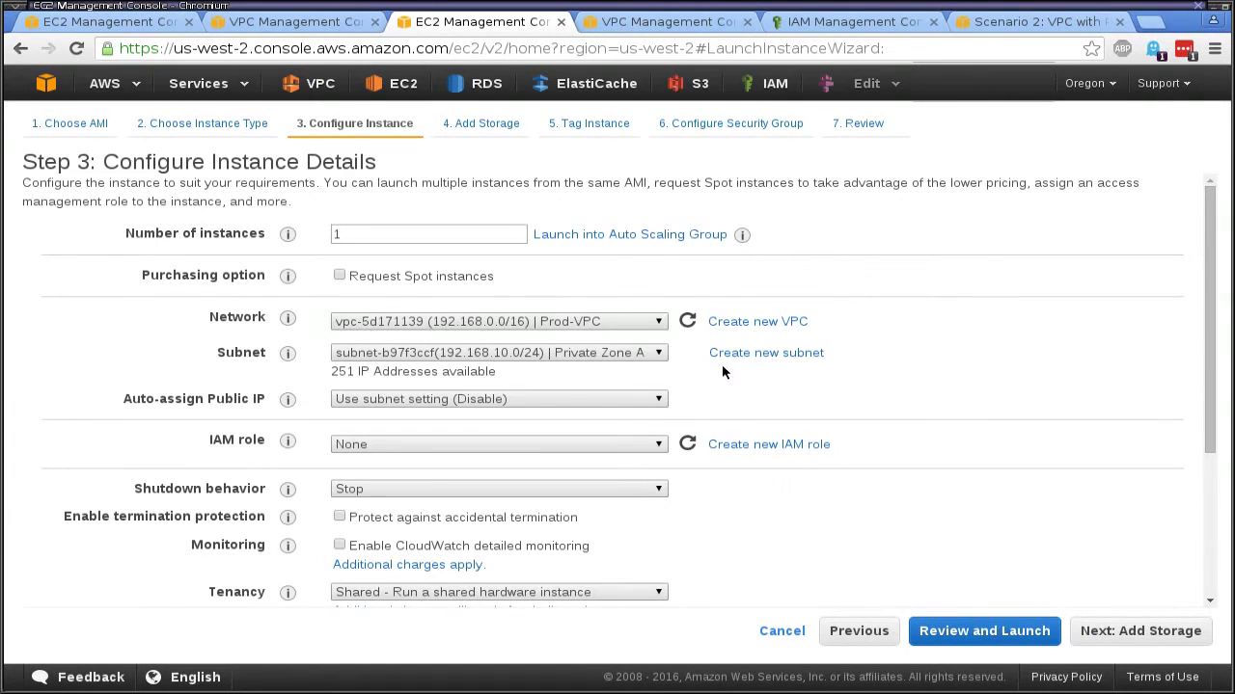
# Step: Place the instance in the Prod-VPC network on the Public Zone A subnet (192.168.0.0/24)
pyautogui.click(648, 320)
pyautogui.click(648, 321)
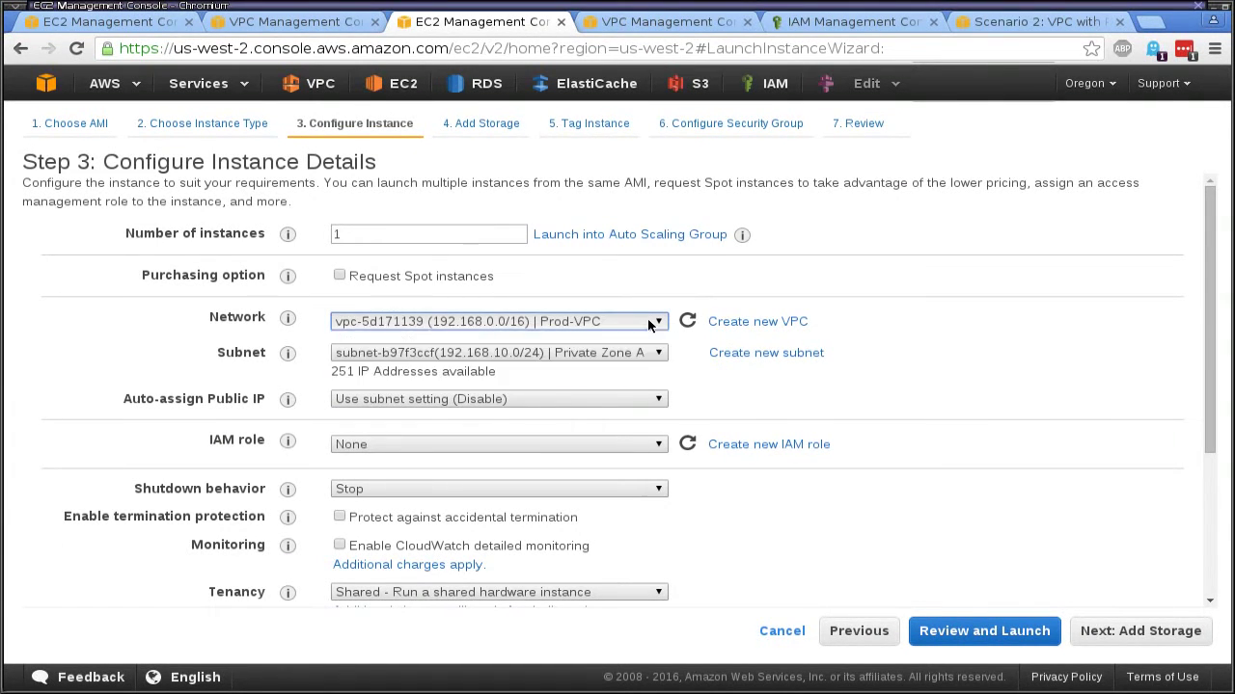
pyautogui.click(648, 320)
pyautogui.click(648, 320)
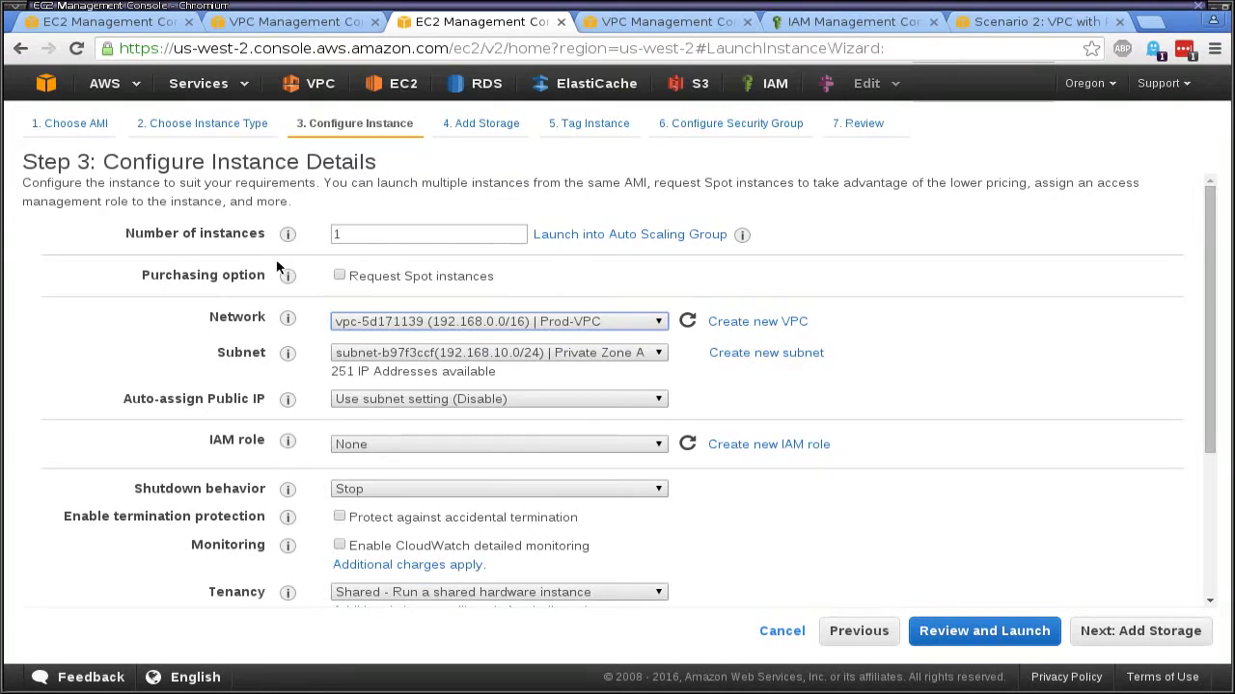
pyautogui.click(606, 322)
pyautogui.click(605, 323)
pyautogui.click(606, 322)
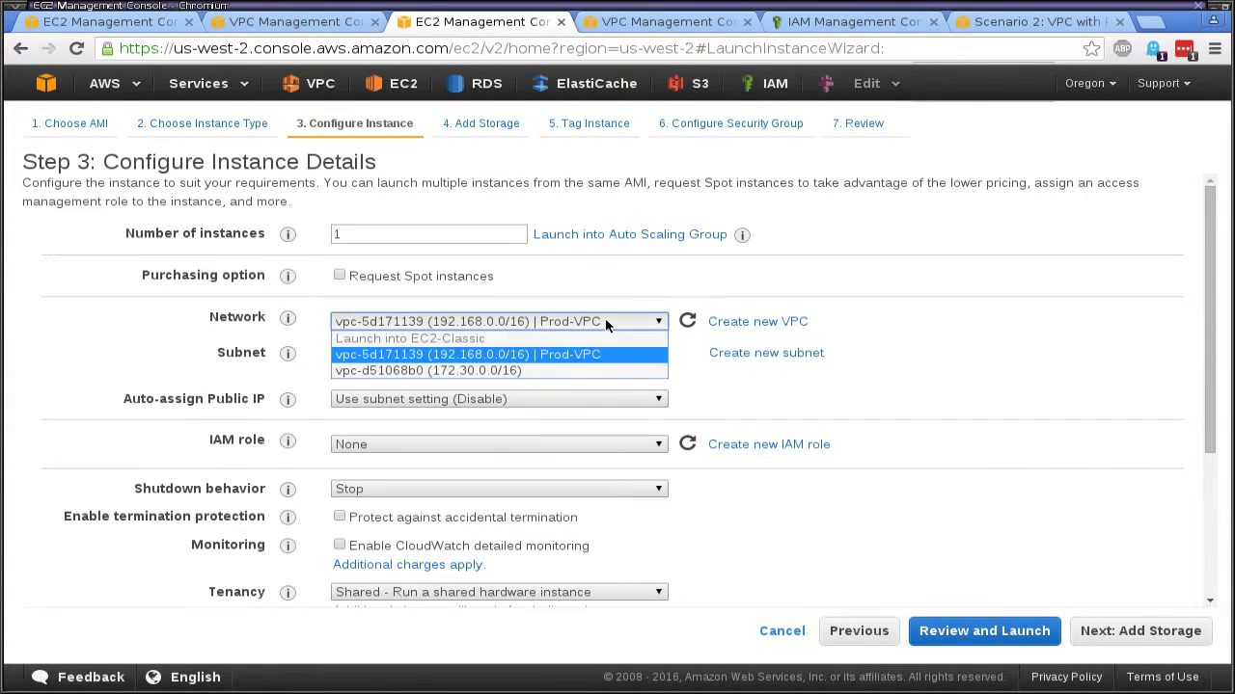
pyautogui.click(606, 322)
pyautogui.click(606, 322)
pyautogui.click(605, 322)
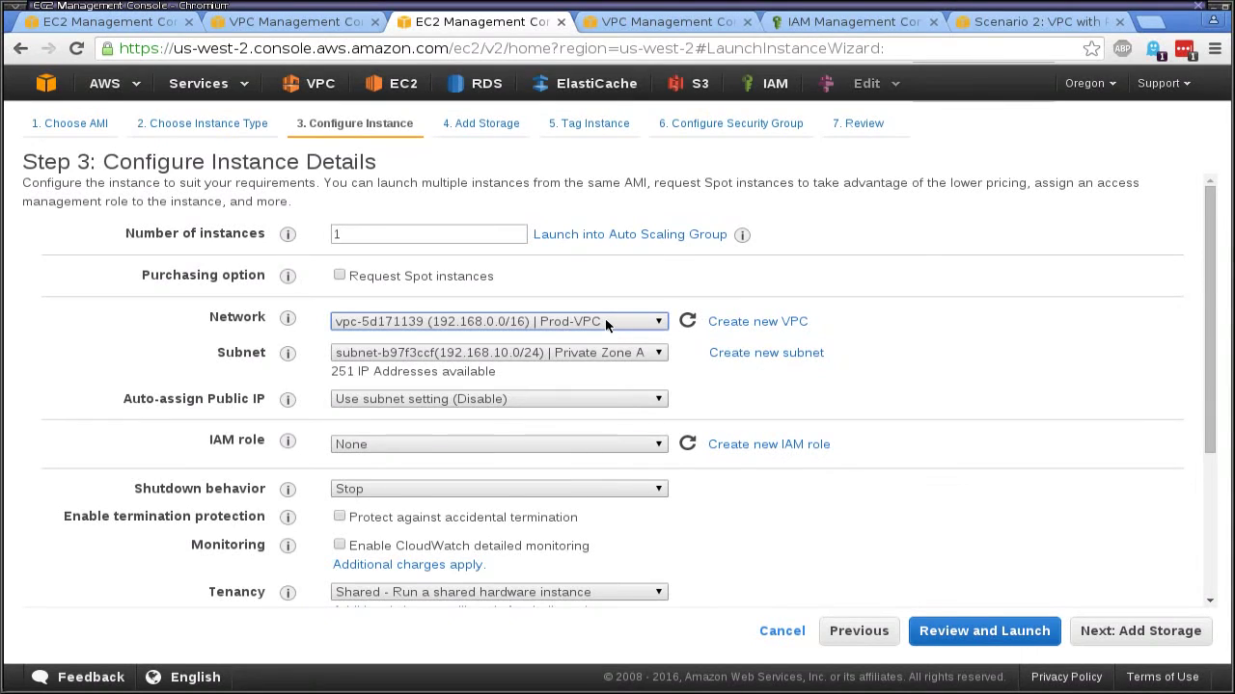
pyautogui.click(608, 353)
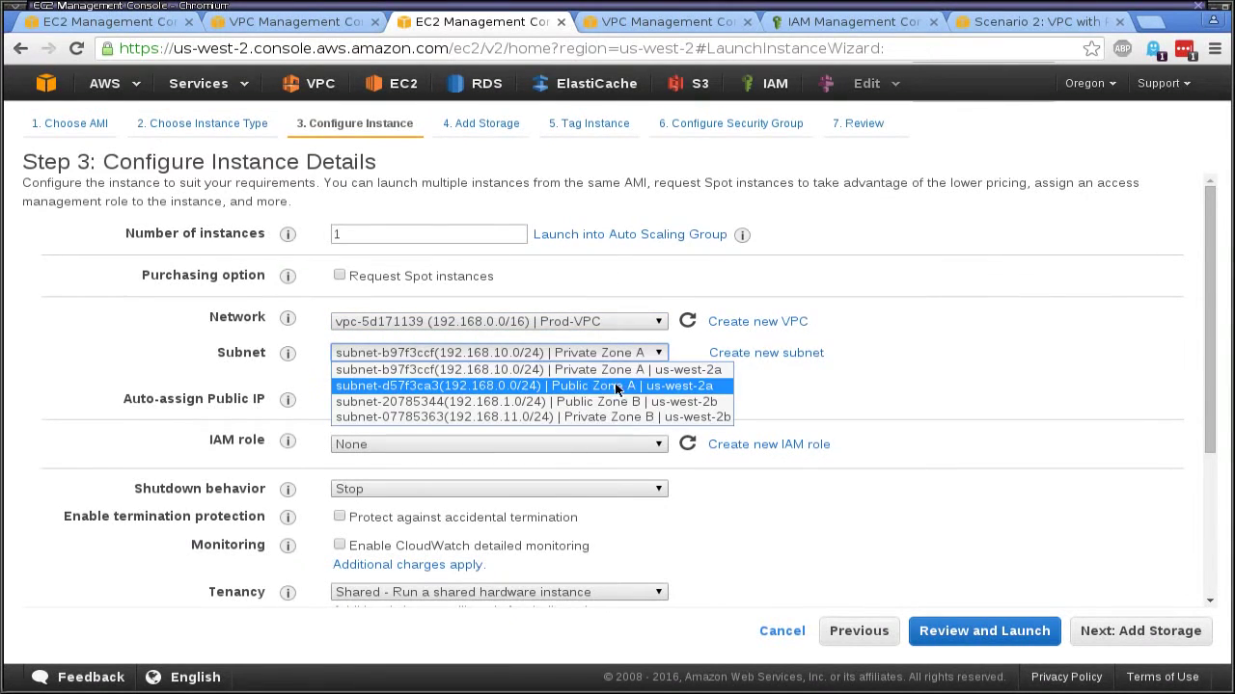
pyautogui.click(577, 387)
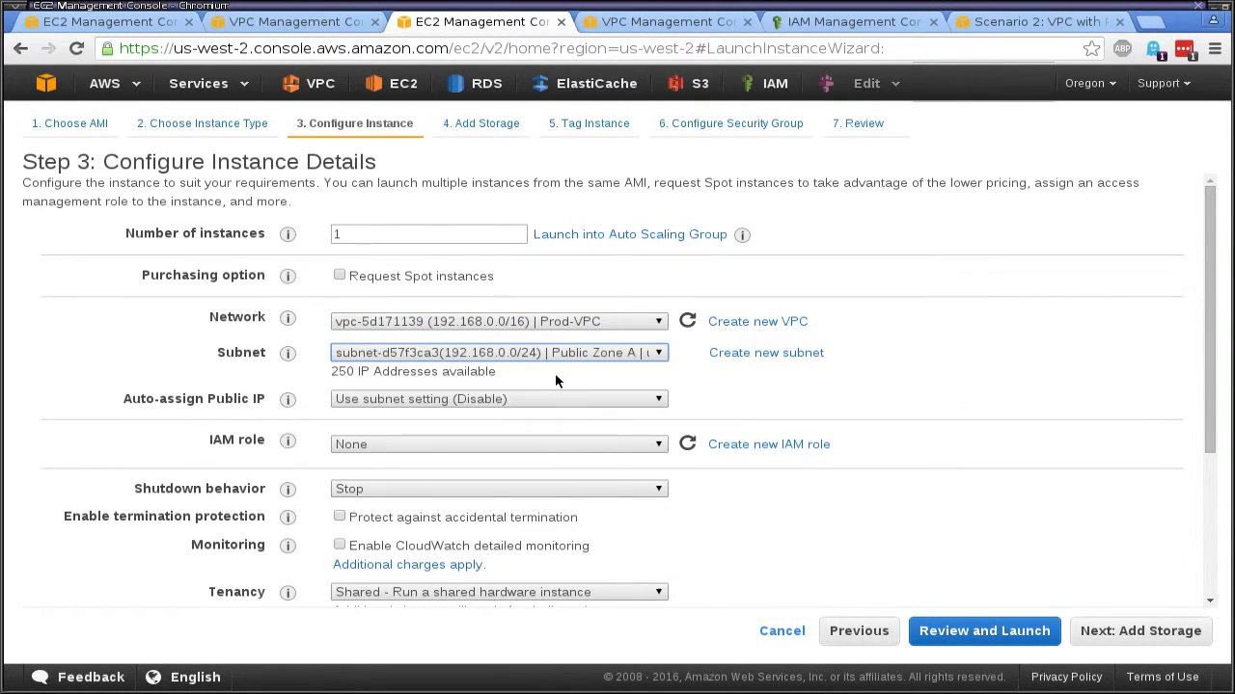
# Step: Enable auto-assignment of a public IP and assign the prod-servers IAM role to the instance
pyautogui.click(408, 400)
pyautogui.click(389, 432)
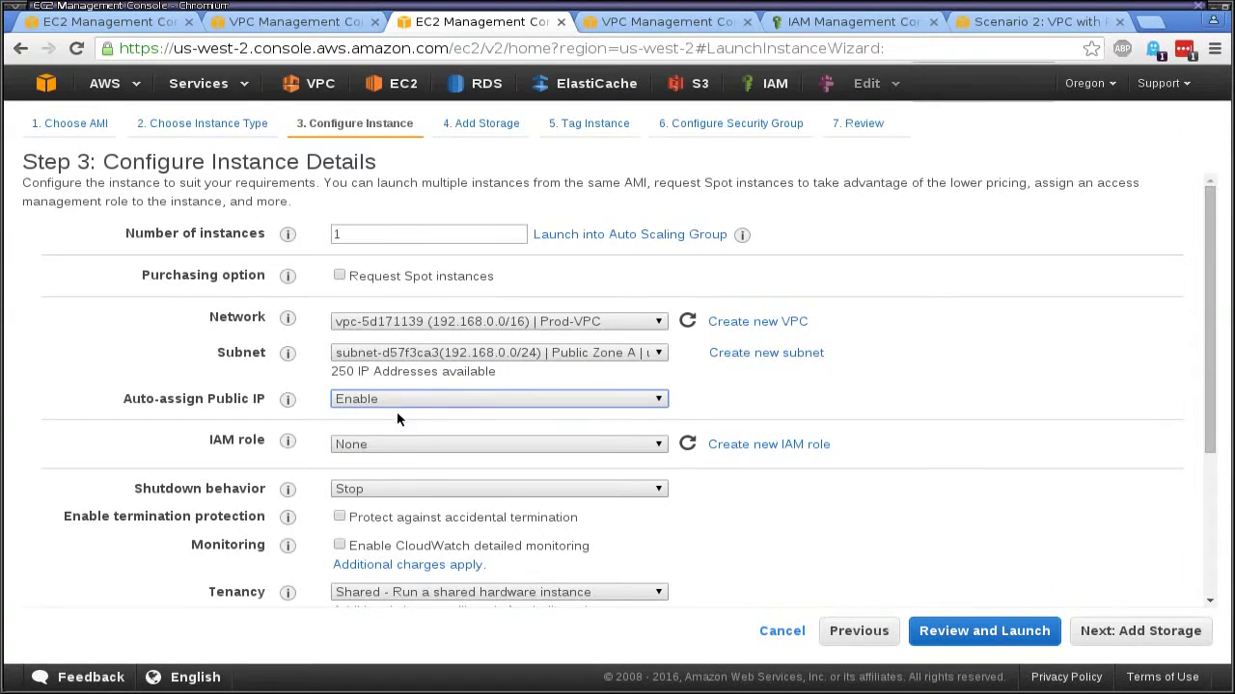
pyautogui.click(393, 445)
pyautogui.click(382, 476)
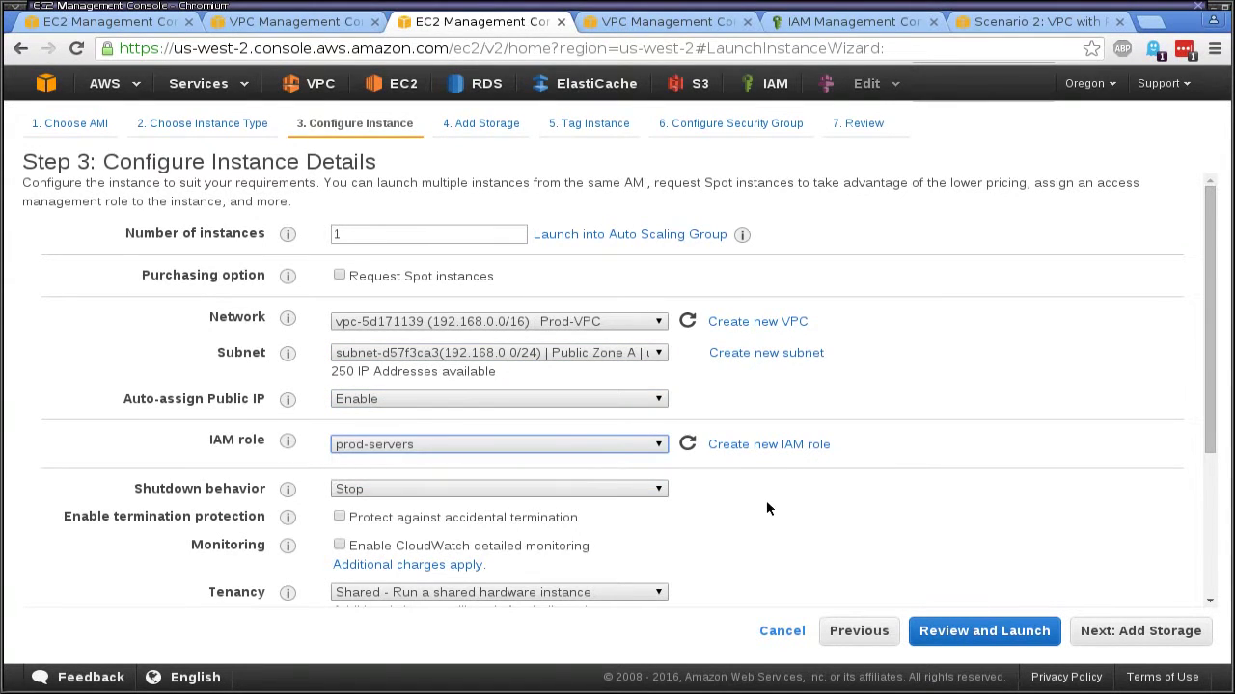
pyautogui.scroll(-1, 767, 508)
pyautogui.scroll(-4, 767, 508)
pyautogui.scroll(5, 768, 507)
# Step: Accept the default storage and set the instance's Name tag to Bastion-Host
pyautogui.click(1158, 617)
pyautogui.click(1158, 617)
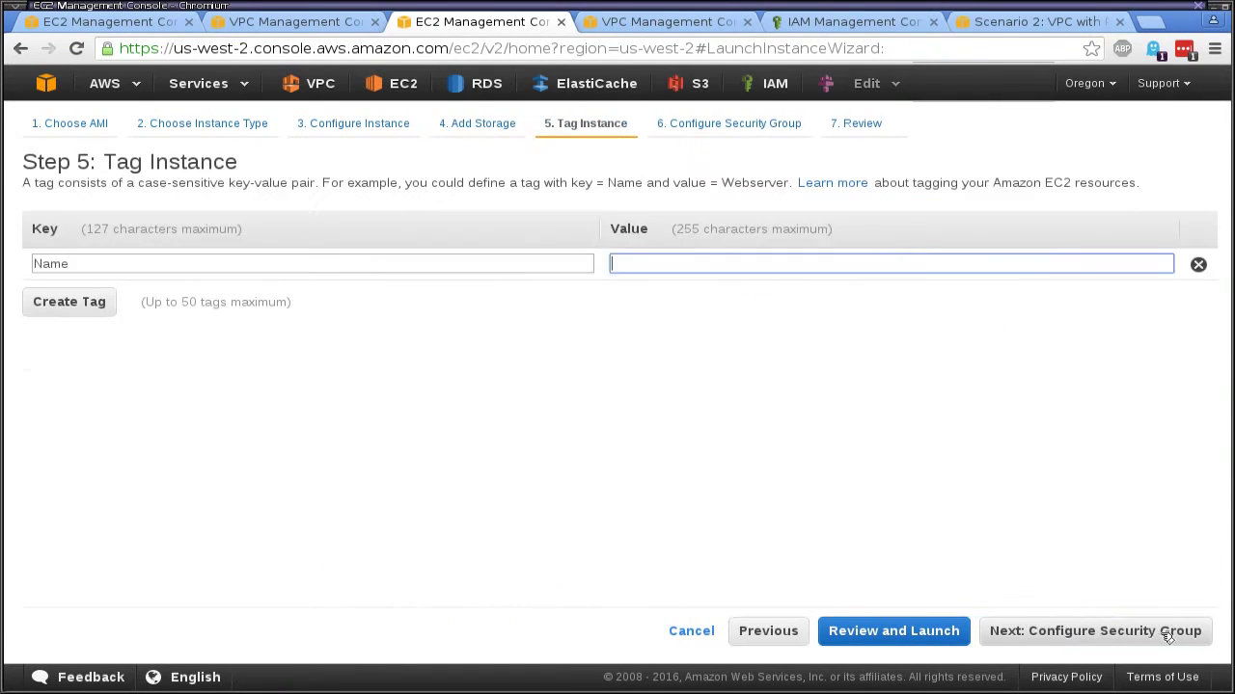
pyautogui.click(721, 268)
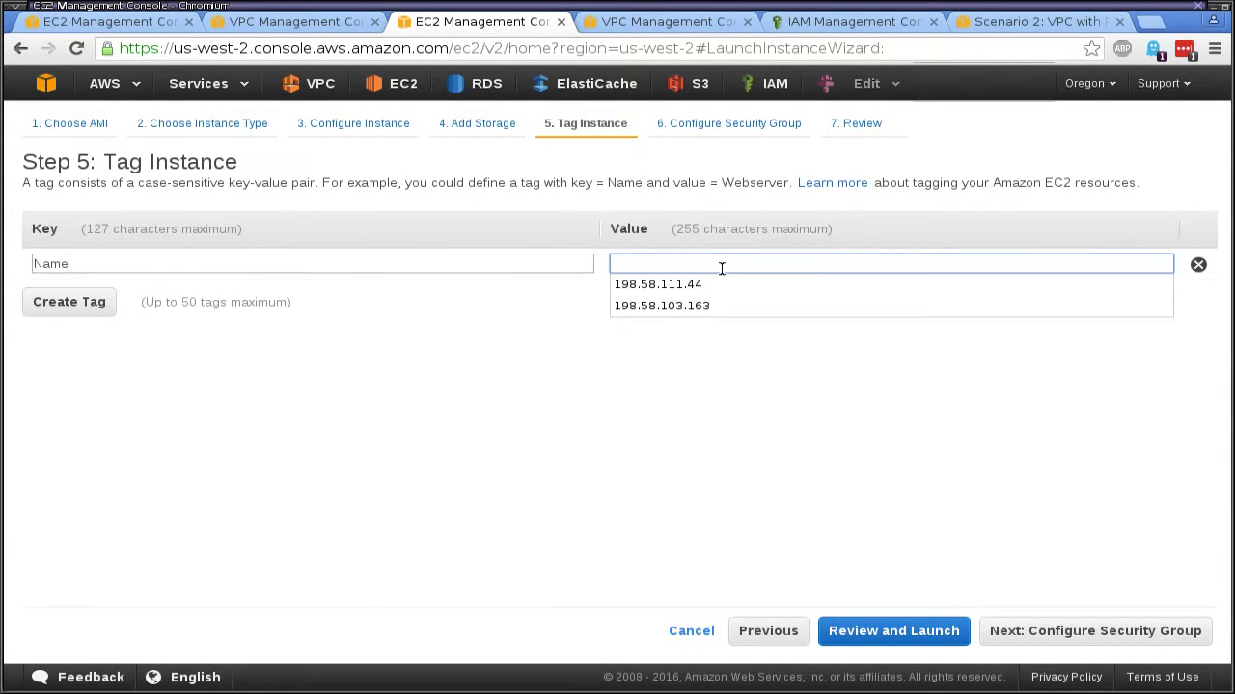
pyautogui.write('Bastion-Host')
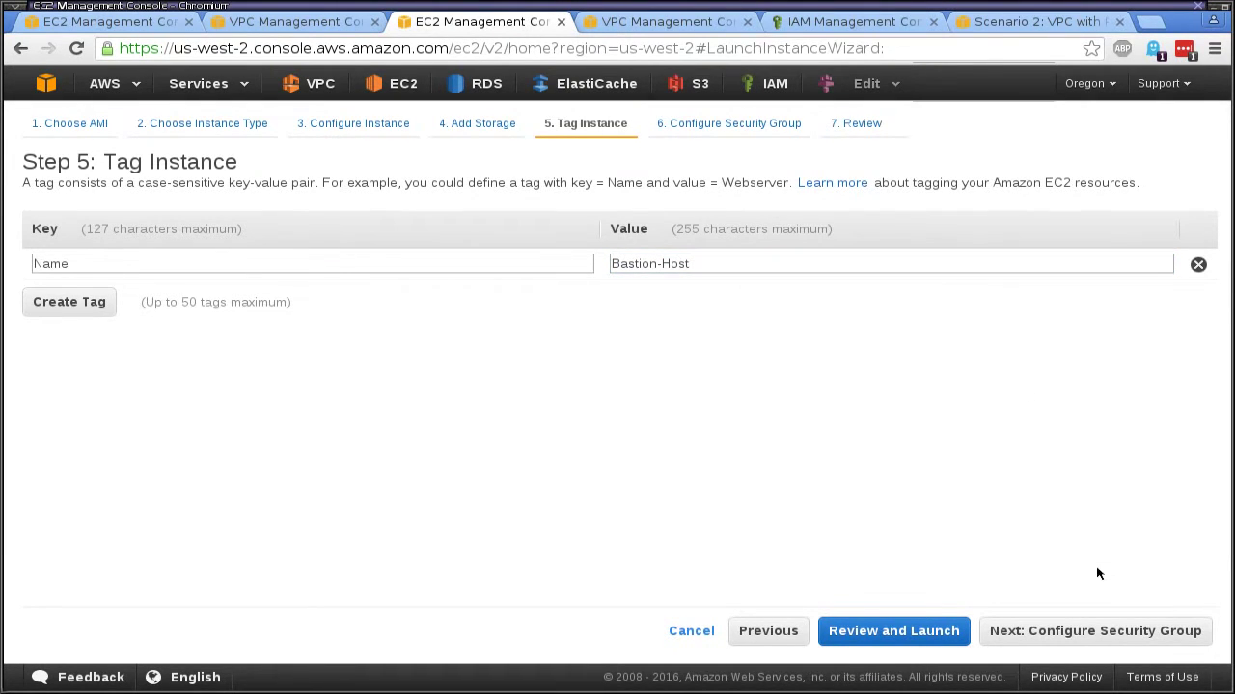
# Step: Assign the existing prod-external and prod-internal security groups to the instance and proceed to the launch review
pyautogui.click(1116, 631)
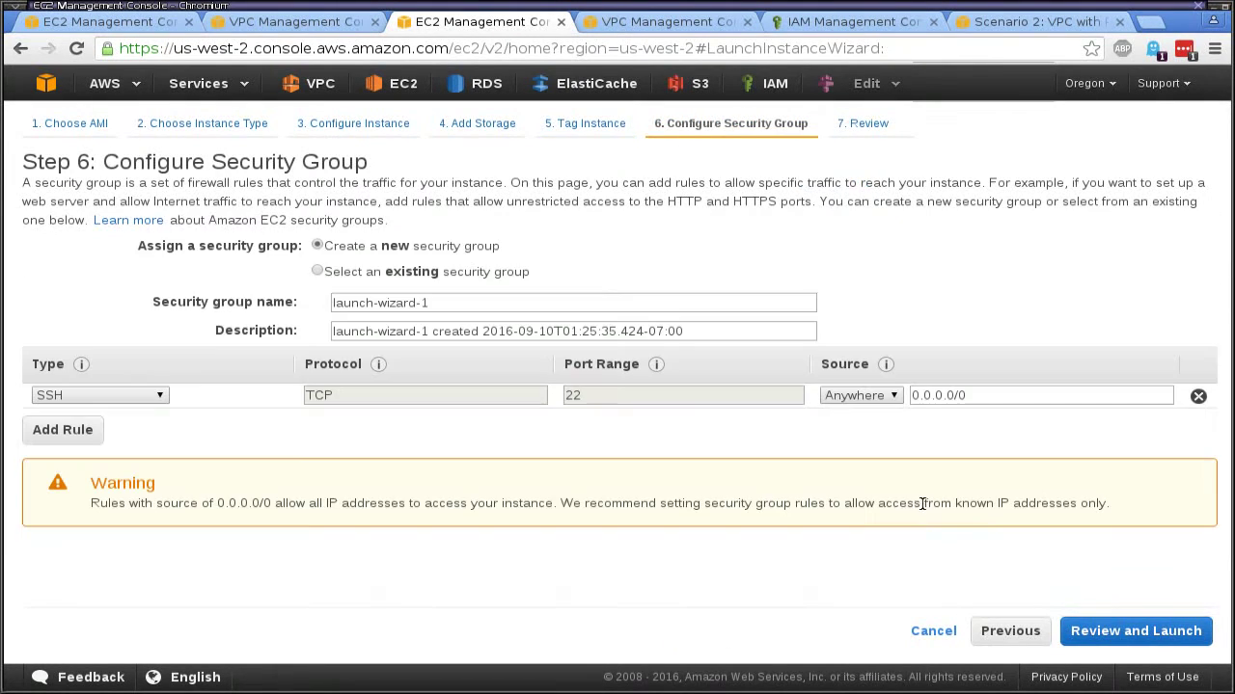
pyautogui.click(317, 272)
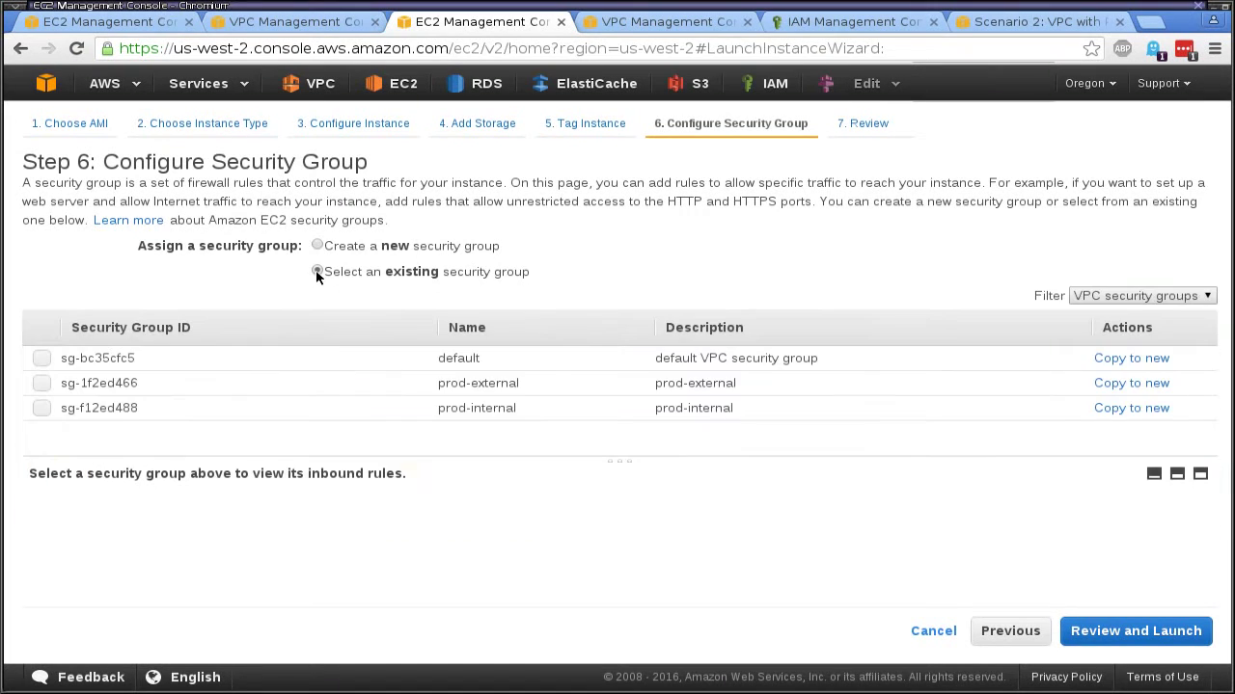
pyautogui.click(44, 382)
pyautogui.click(42, 408)
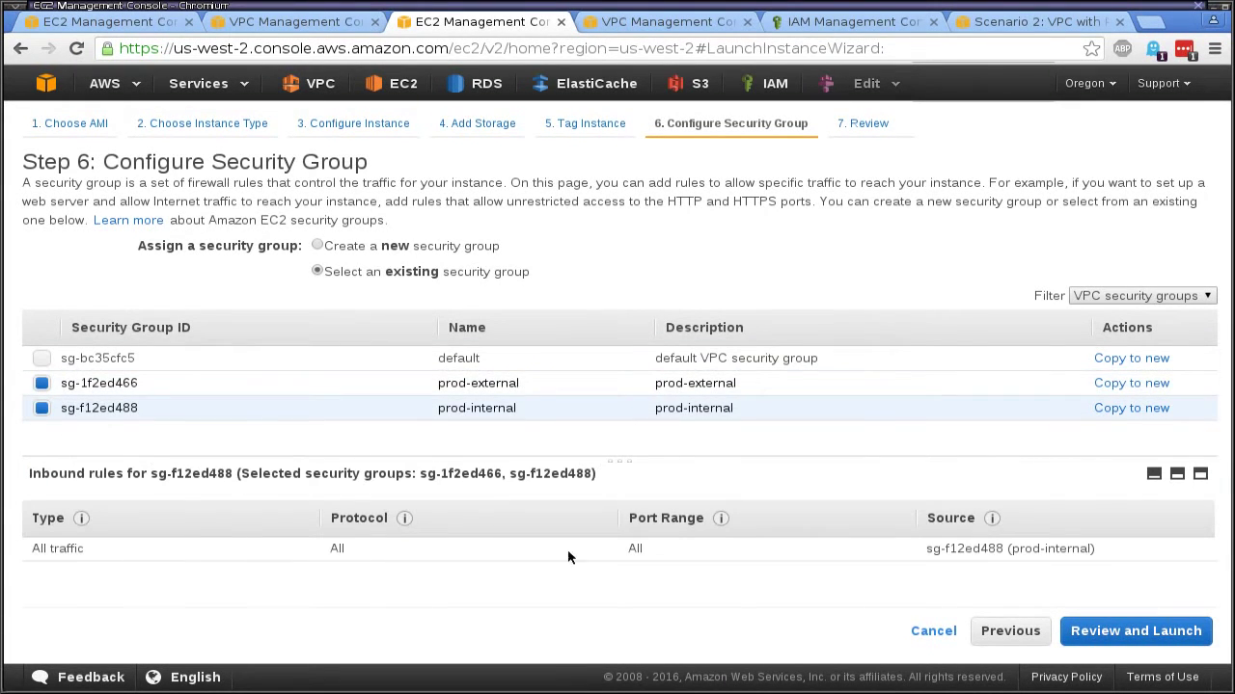
pyautogui.click(1150, 632)
# Step: Launch the Bastion-Host instance with the preselected existing key pair, acknowledging access to its private key, and return to the instance list
pyautogui.scroll(-5, 829, 498)
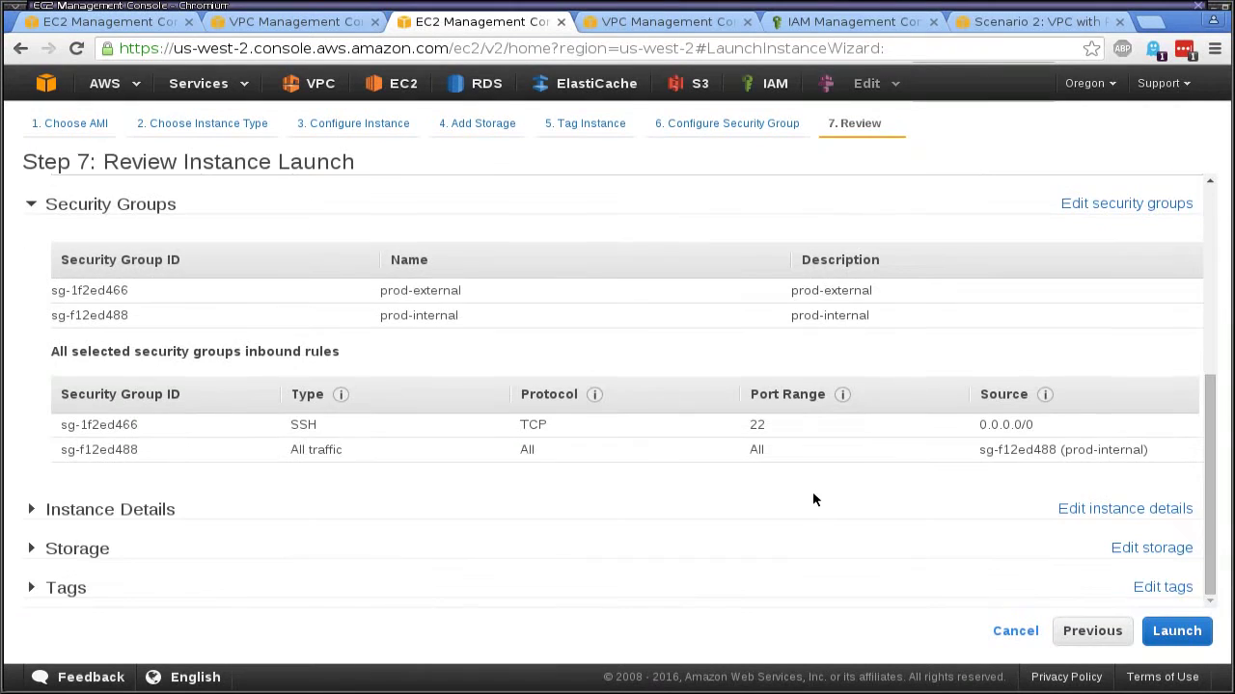
pyautogui.click(1177, 632)
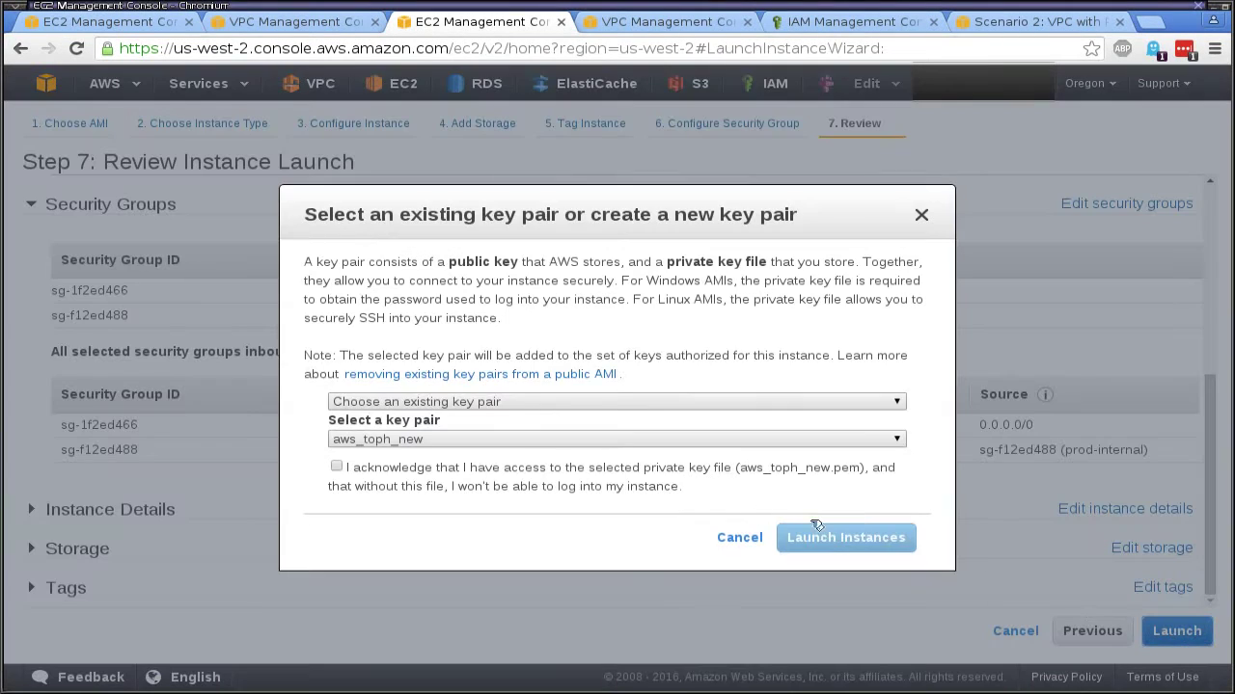
pyautogui.click(425, 467)
pyautogui.click(845, 537)
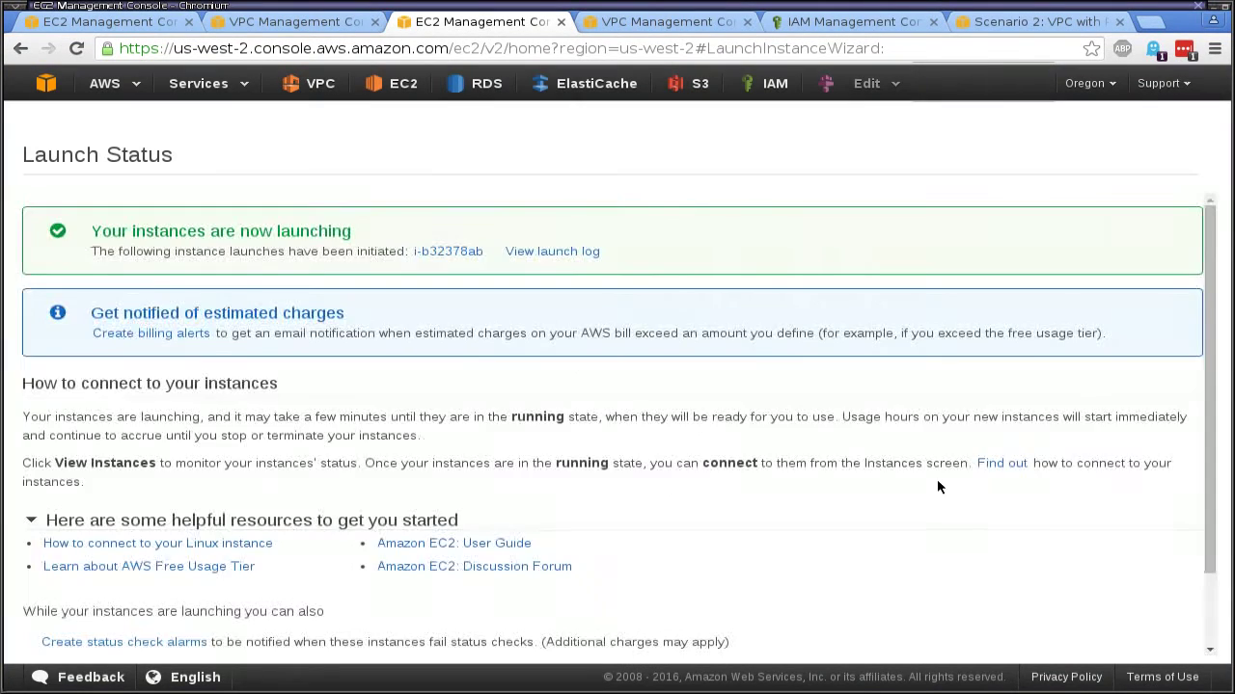
pyautogui.scroll(-3, 960, 487)
pyautogui.click(1134, 638)
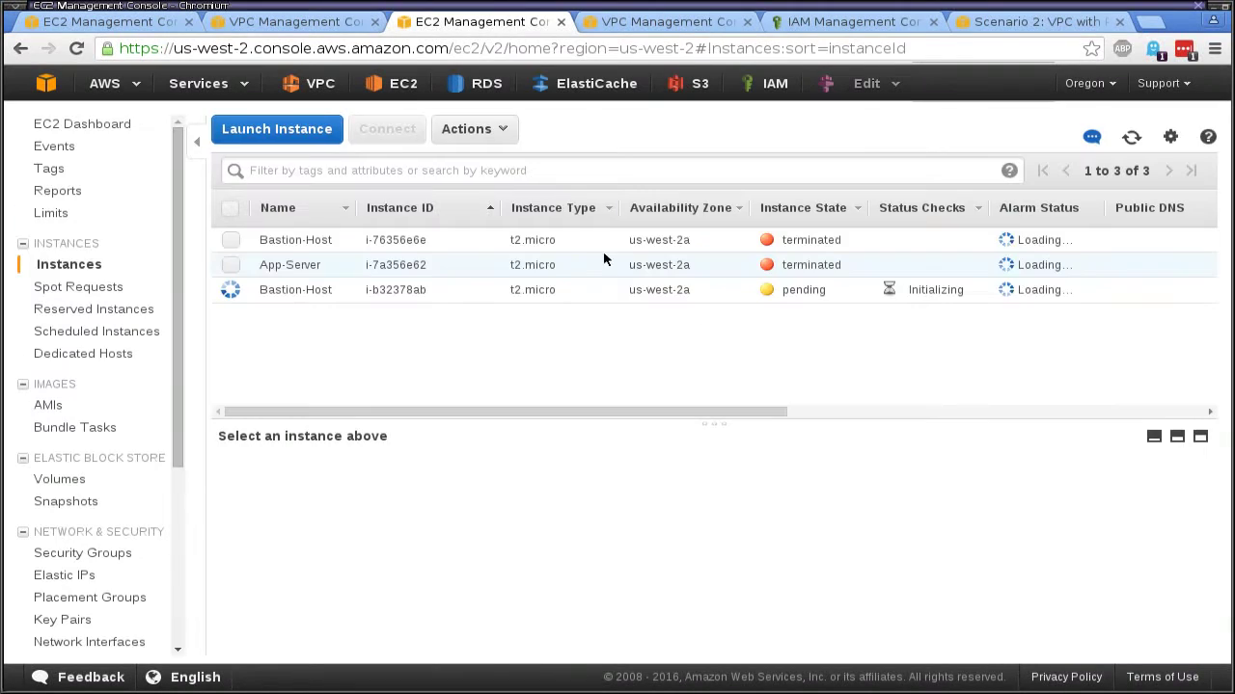
# Step: Start launching another instance from the Amazon Linux AMI 2016.03.3 with the t2.micro type, up to the instance details
pyautogui.click(270, 130)
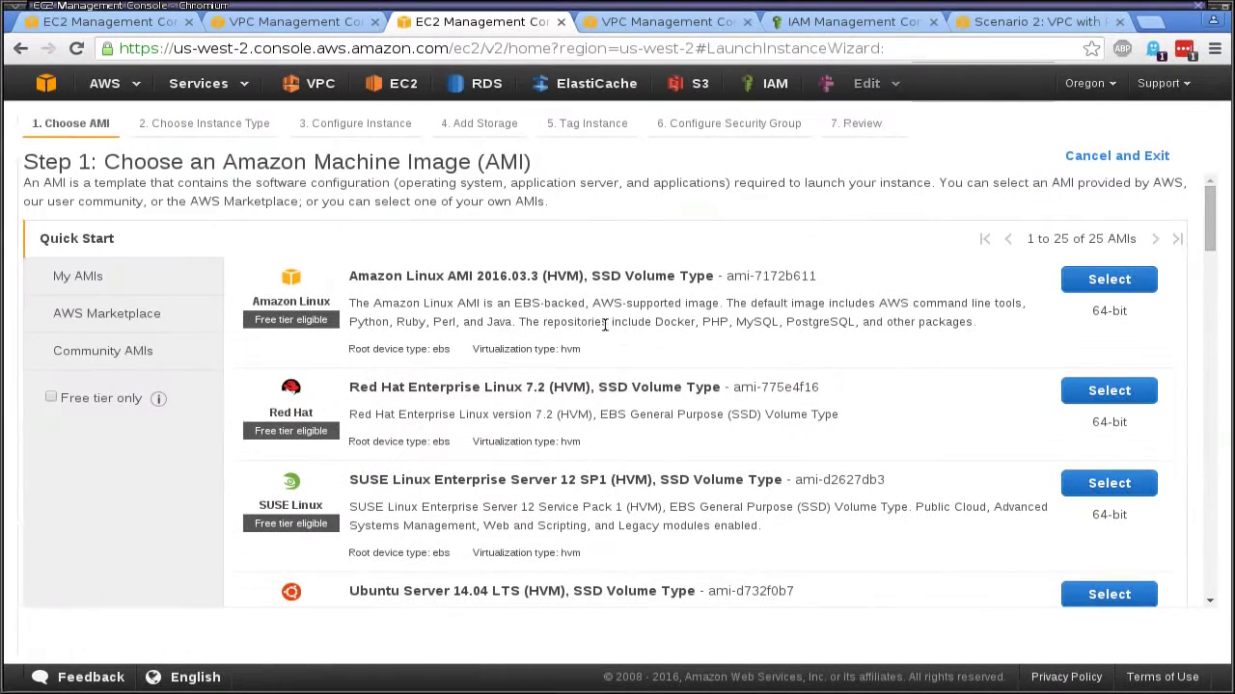
pyautogui.click(1110, 278)
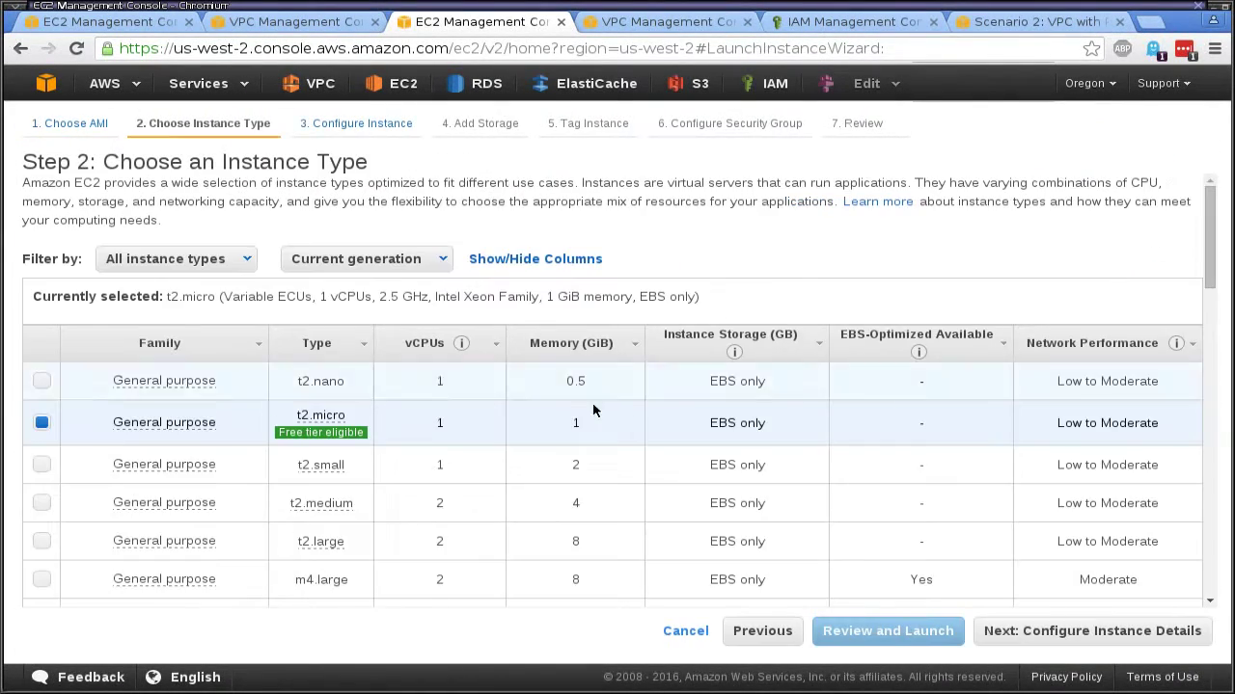
pyautogui.moveTo(219, 386)
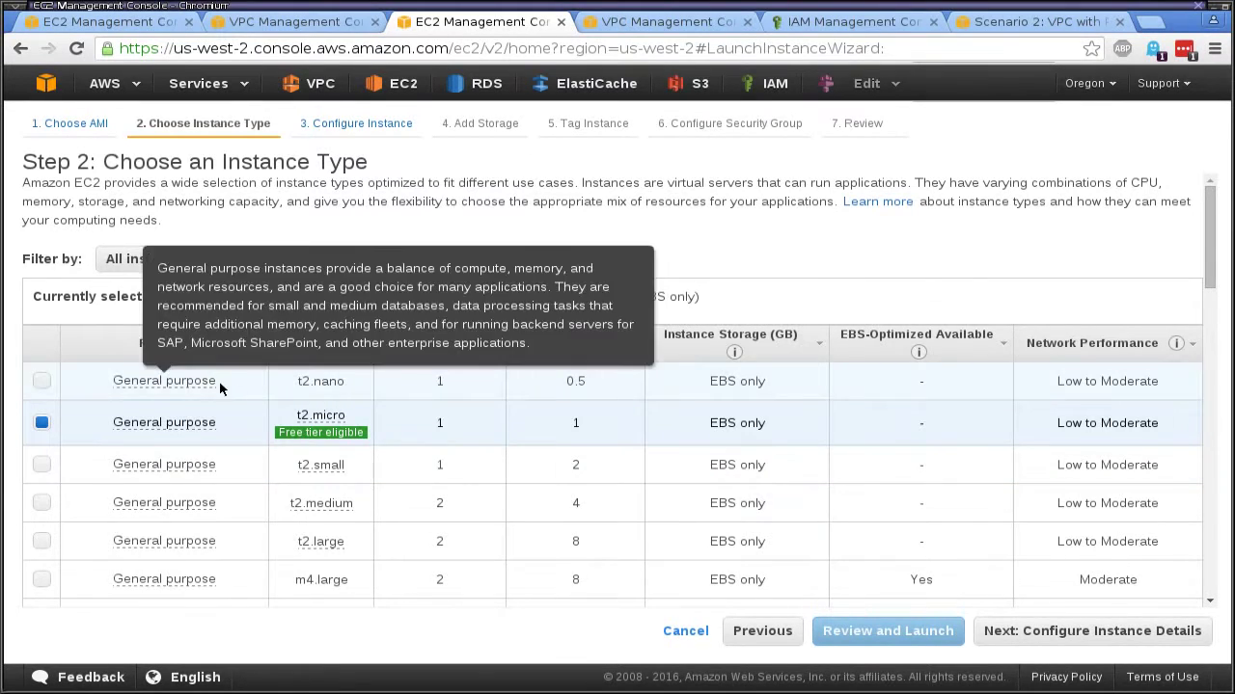
pyautogui.click(1110, 631)
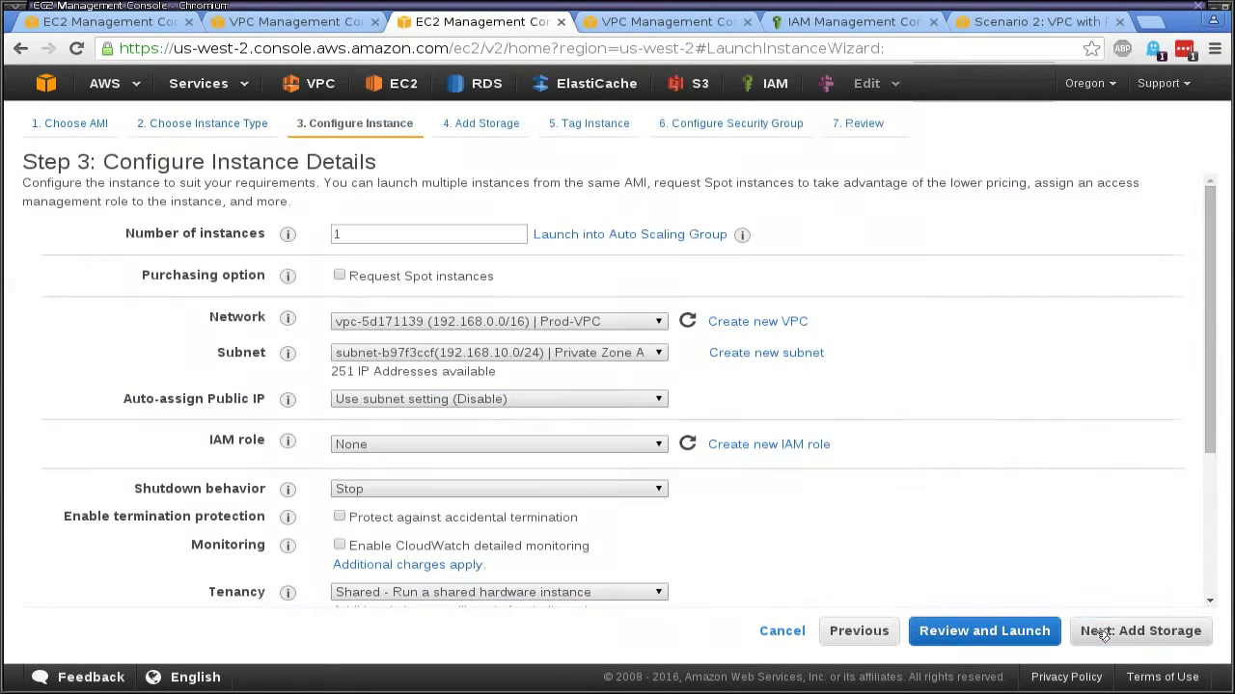
# Step: Keep the new instance in the Prod-VPC network on the Private Zone A subnet (192.168.10.0/24)
pyautogui.click(616, 325)
pyautogui.click(616, 325)
pyautogui.click(610, 353)
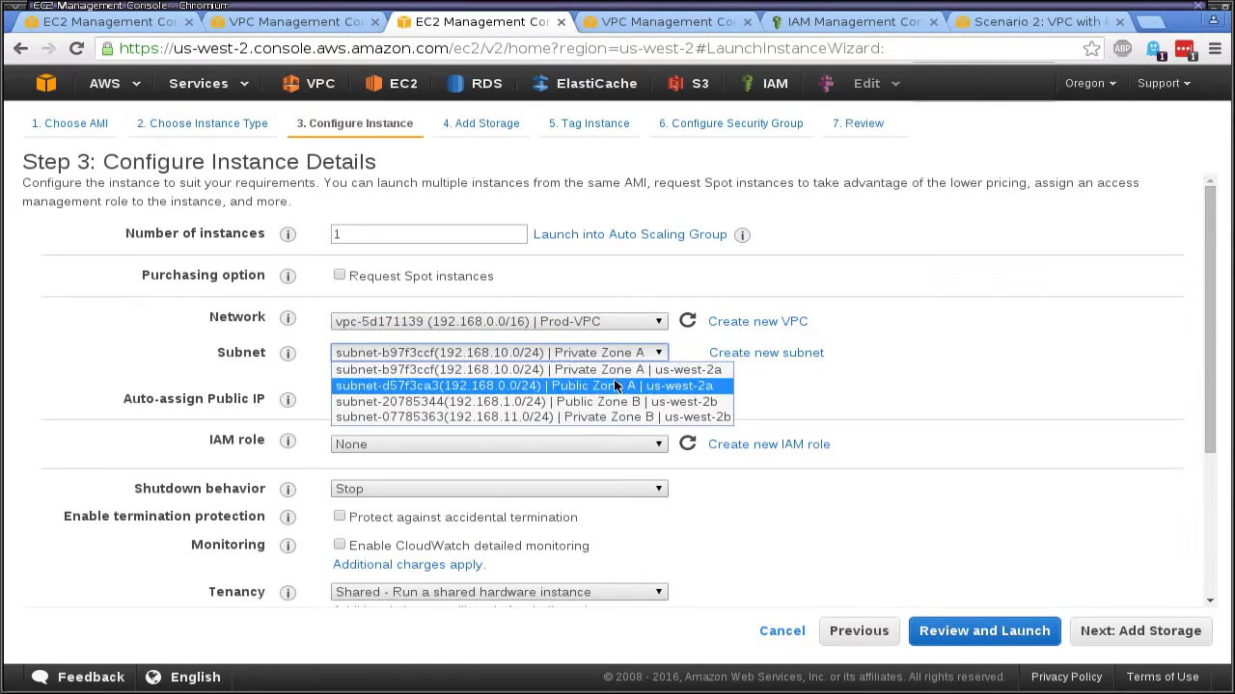
pyautogui.click(598, 370)
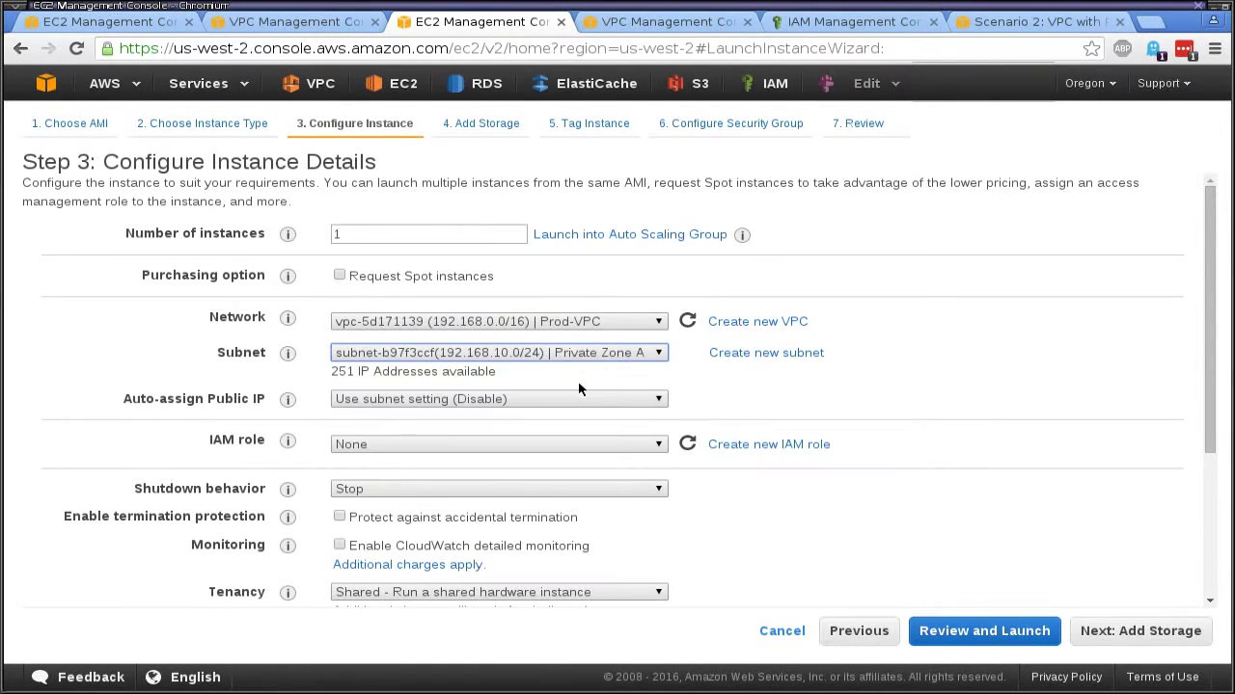
# Step: Assign the prod-servers IAM role to the private-subnet instance and check its remaining details
pyautogui.click(448, 443)
pyautogui.click(412, 470)
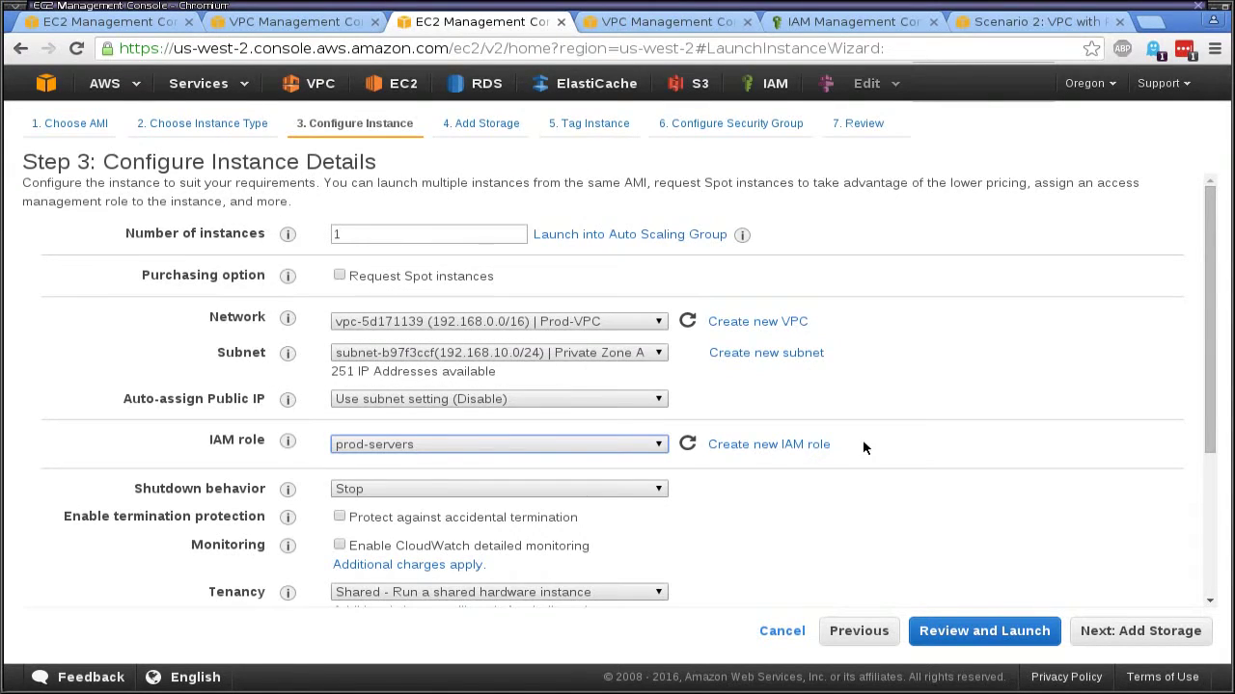
pyautogui.scroll(-3, 560, 496)
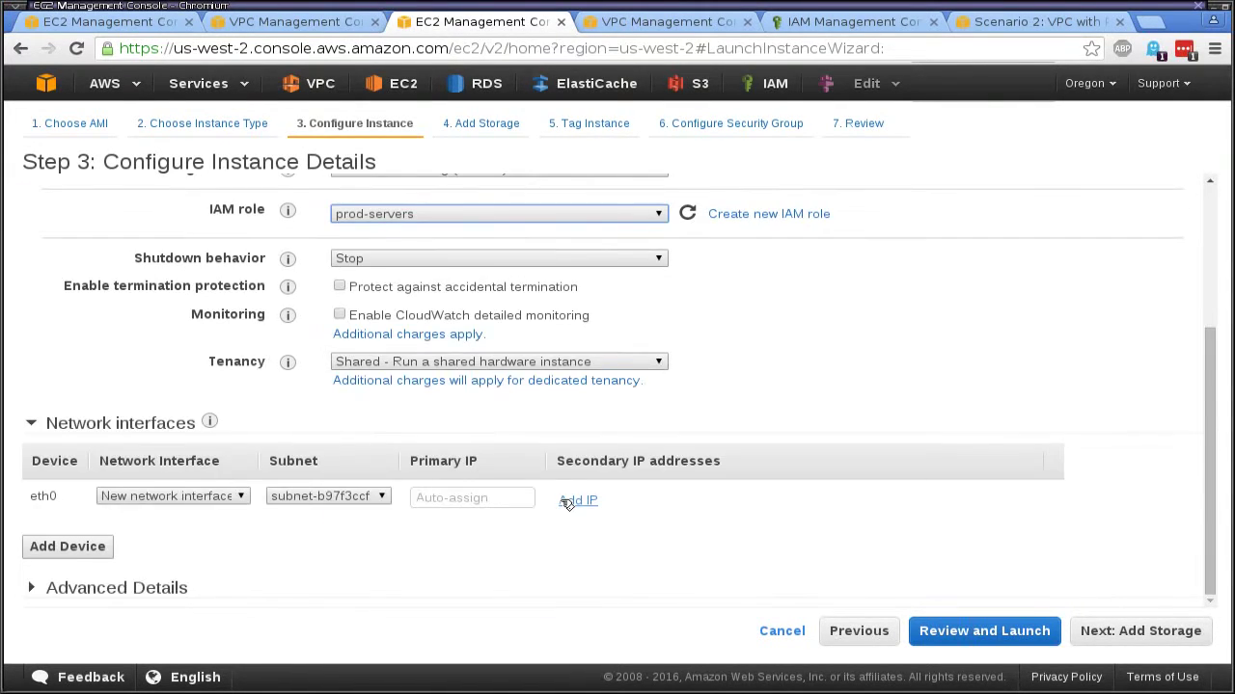
pyautogui.scroll(3, 1147, 540)
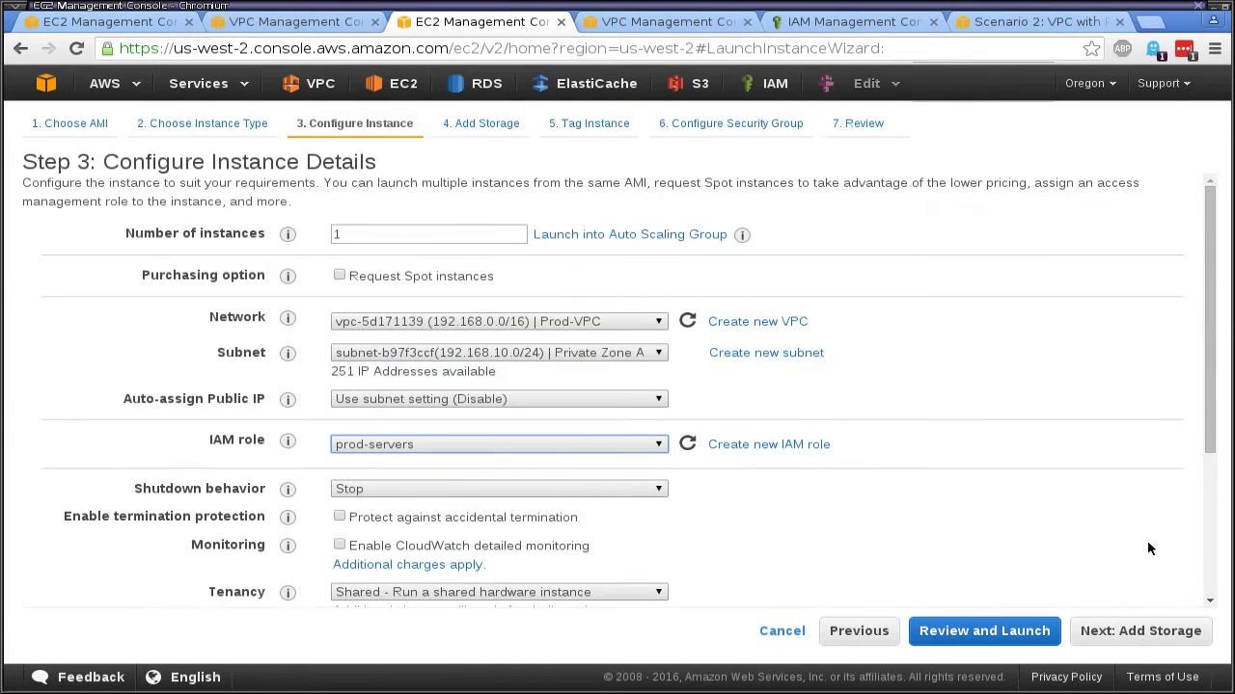
# Step: Keep the default storage and tag the new instance with the Name value Prod-App-Server, continuing to the security group settings
pyautogui.click(1164, 629)
pyautogui.click(1164, 630)
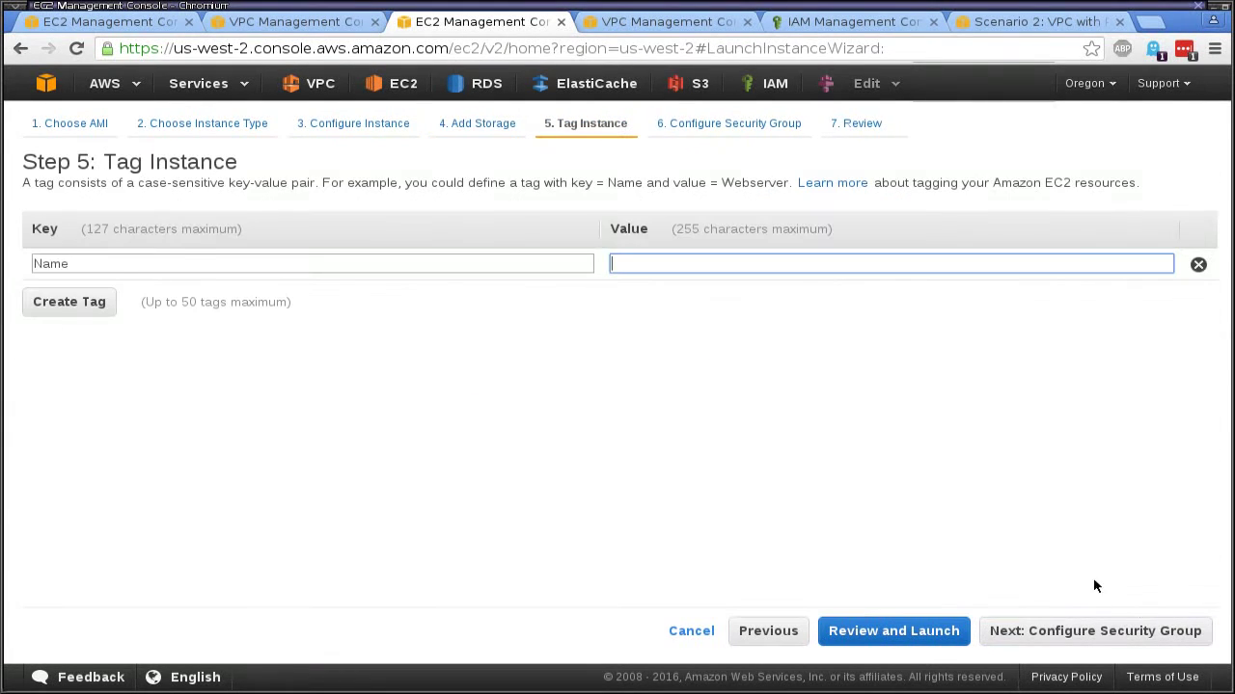
pyautogui.click(708, 263)
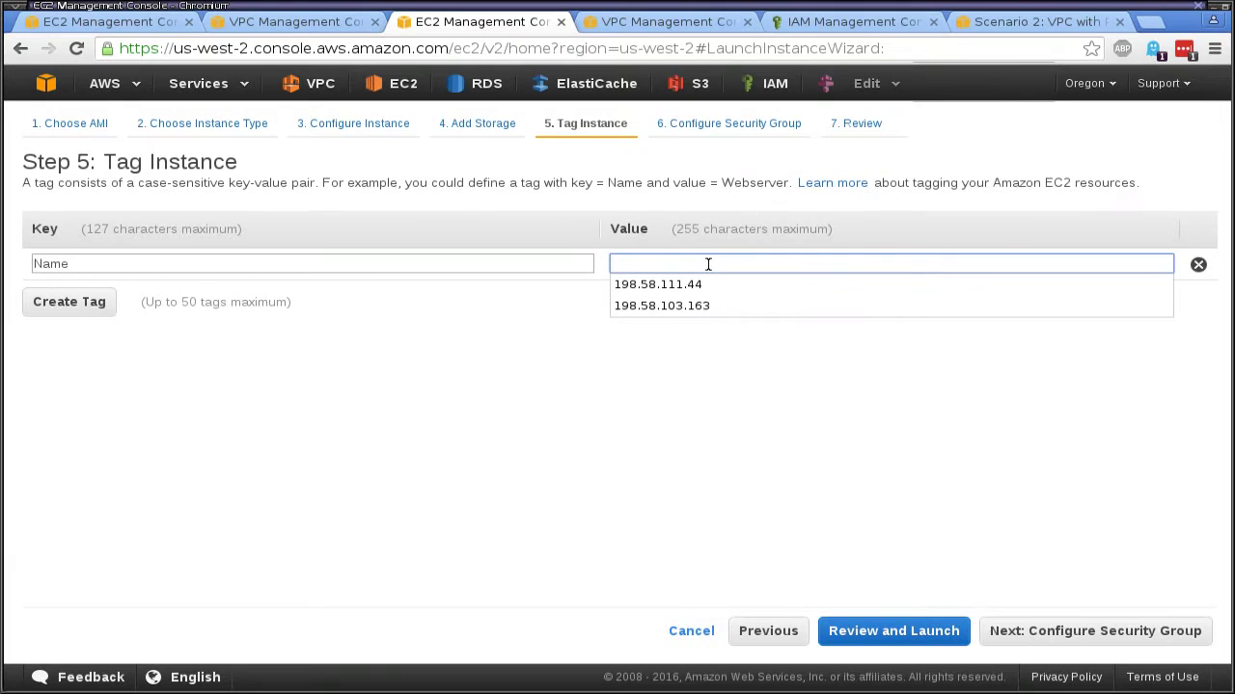
pyautogui.write('Prod-App-')
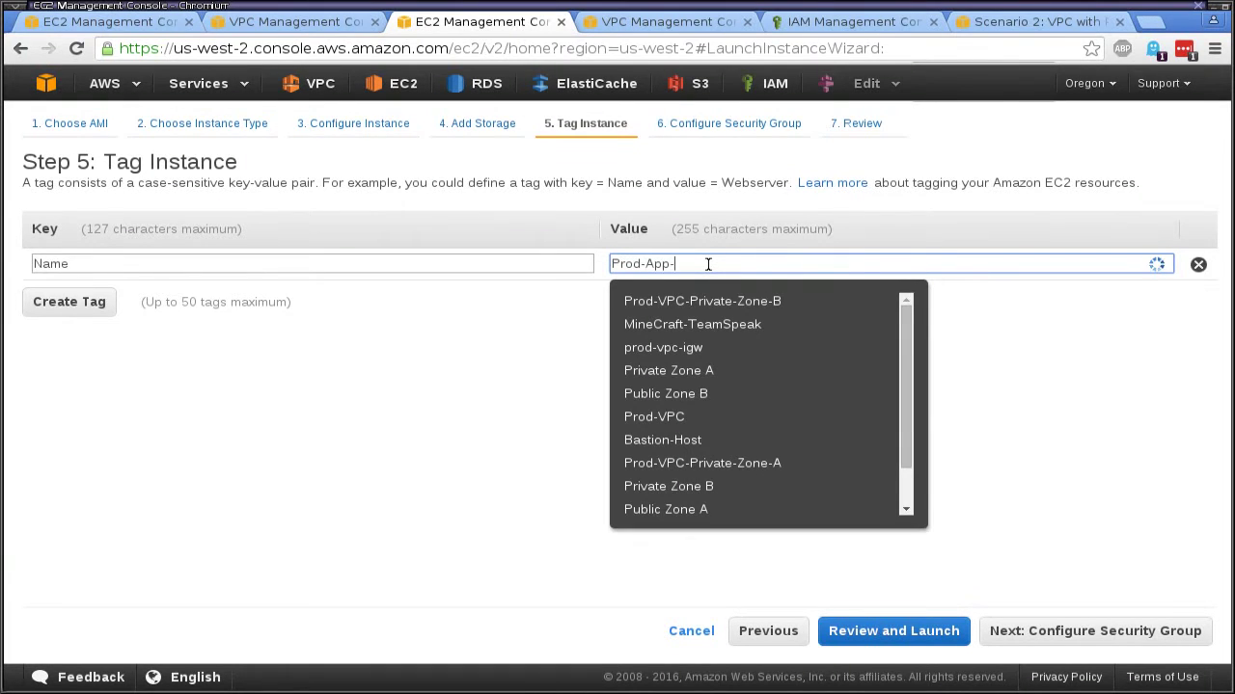
pyautogui.write('Server')
pyautogui.click(947, 466)
pyautogui.click(1151, 631)
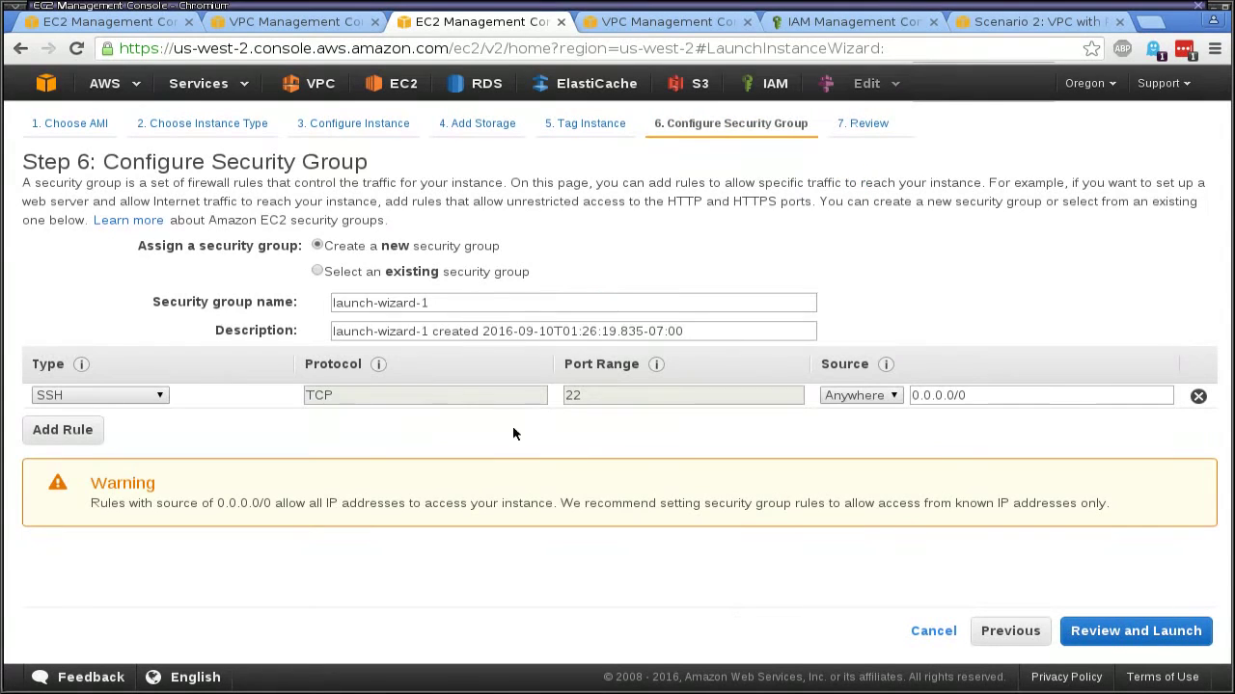
# Step: Assign the existing prod-internal security group to the instance and proceed to the launch review
pyautogui.click(317, 271)
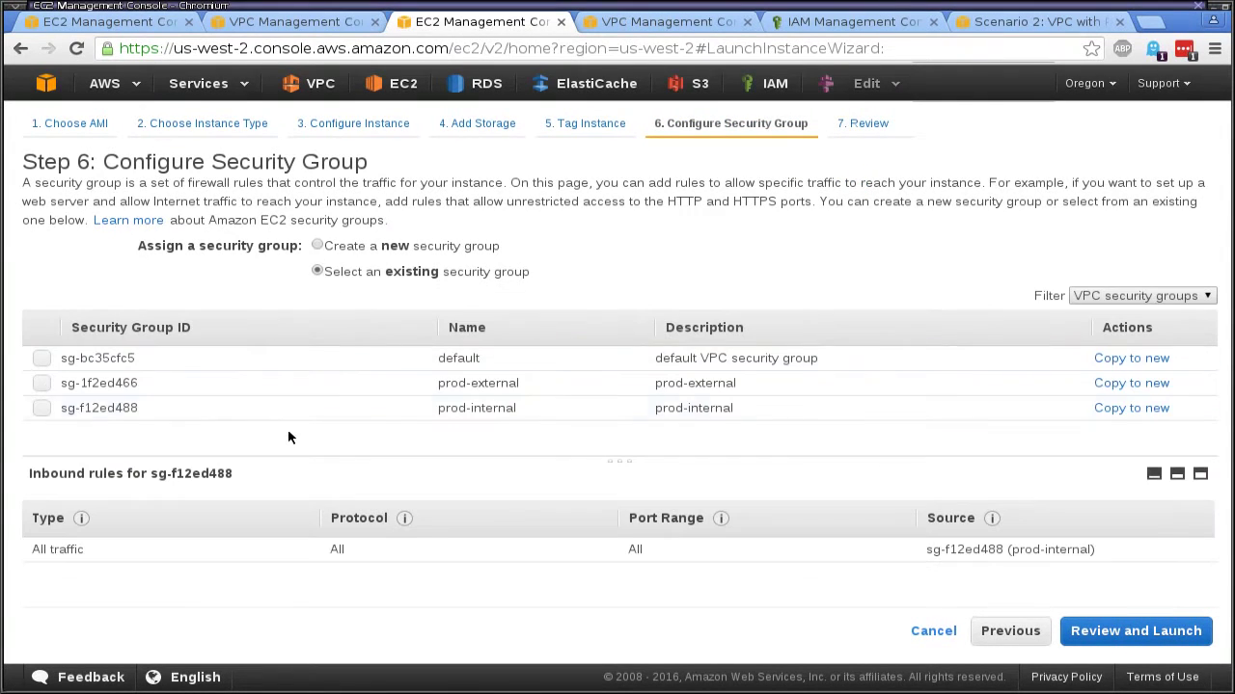
pyautogui.click(488, 408)
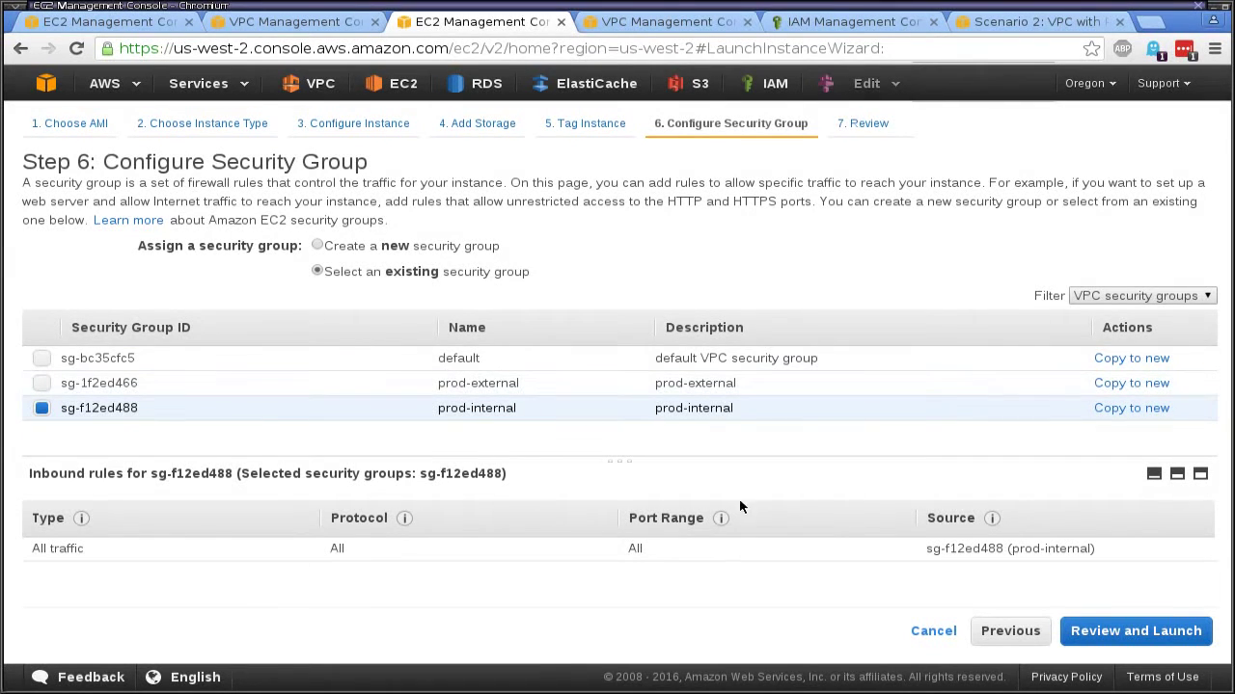
pyautogui.click(1127, 627)
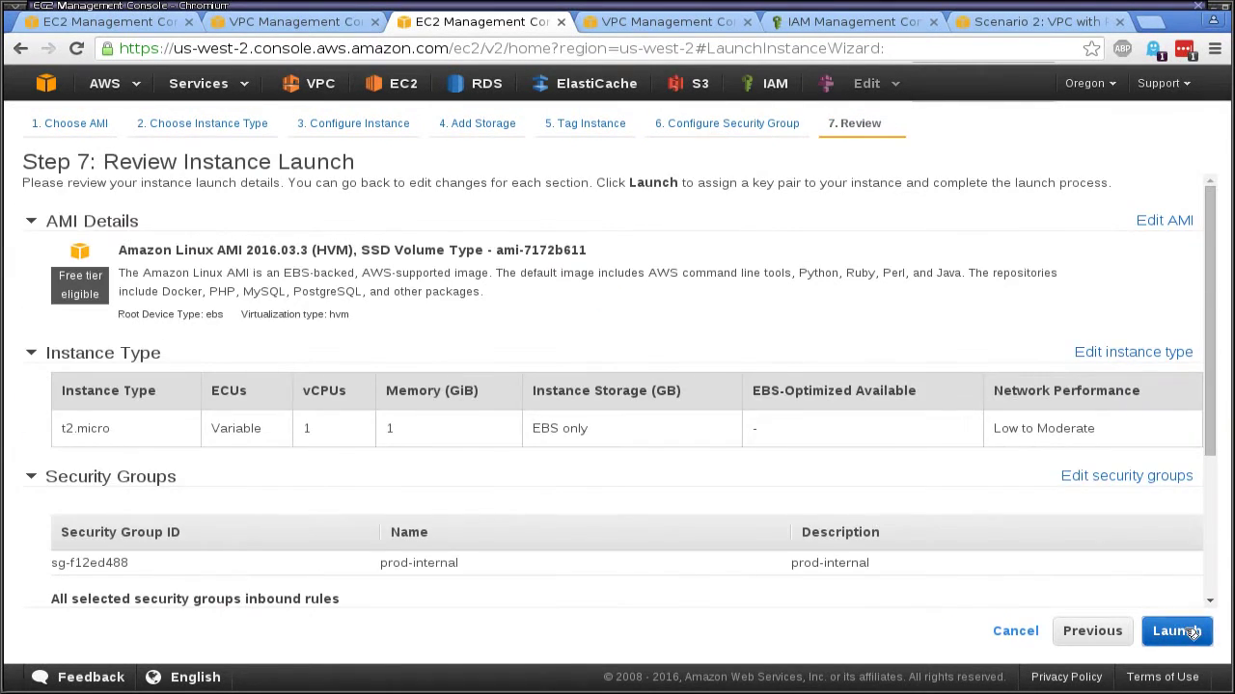
# Step: Launch the instance with the existing key pair aws_toph_new, acknowledging access to its private key file
pyautogui.click(1181, 632)
pyautogui.moveTo(415, 479); pyautogui.dragTo(409, 479)
pyautogui.click(522, 475)
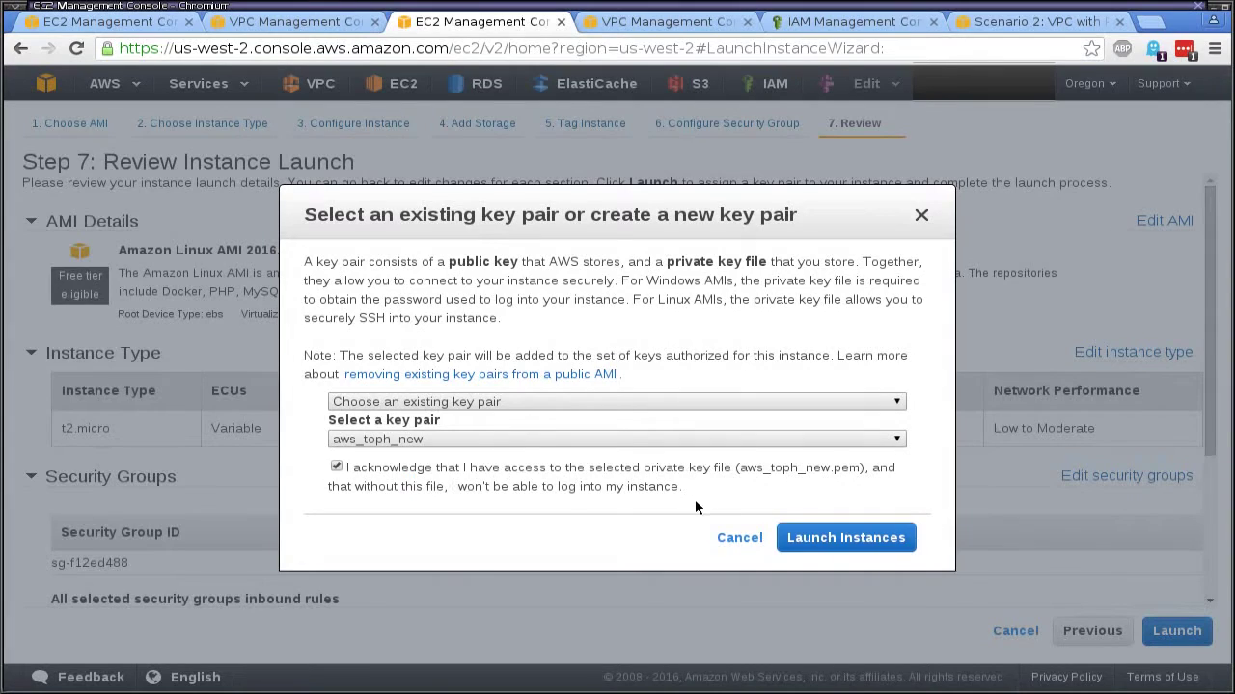
pyautogui.click(902, 534)
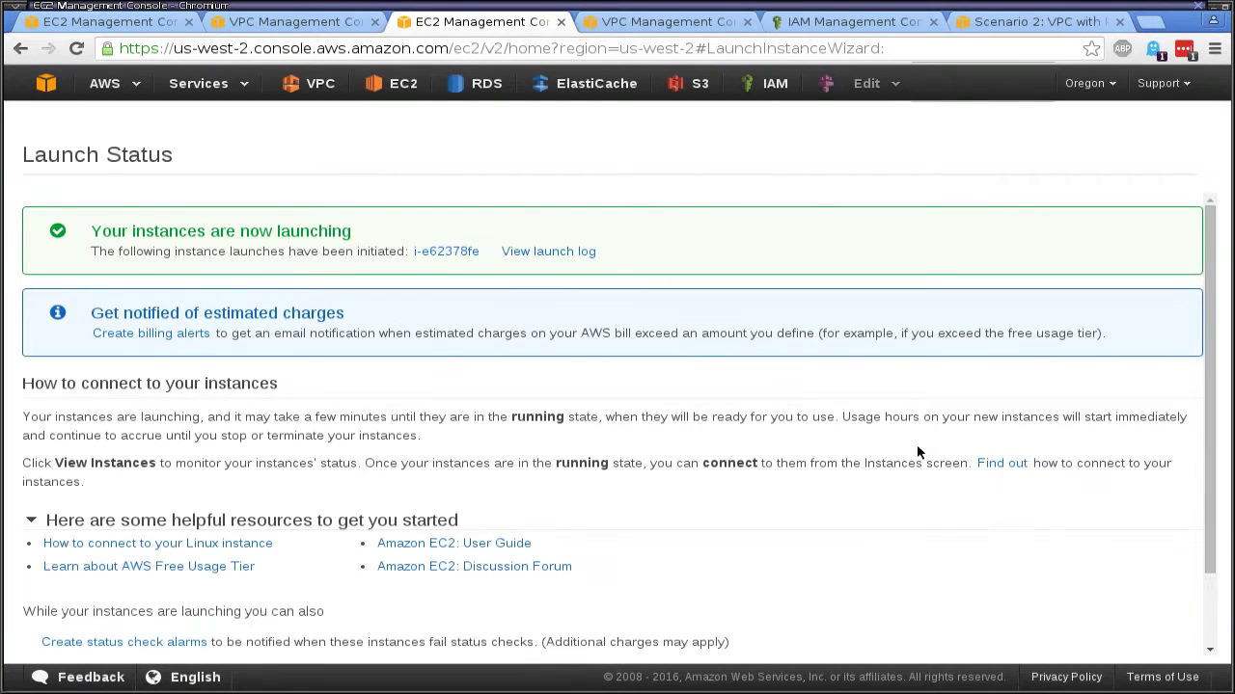
# Step: Open the list of instances from the launch status page and sort it by instance state
pyautogui.scroll(-2, 733, 485)
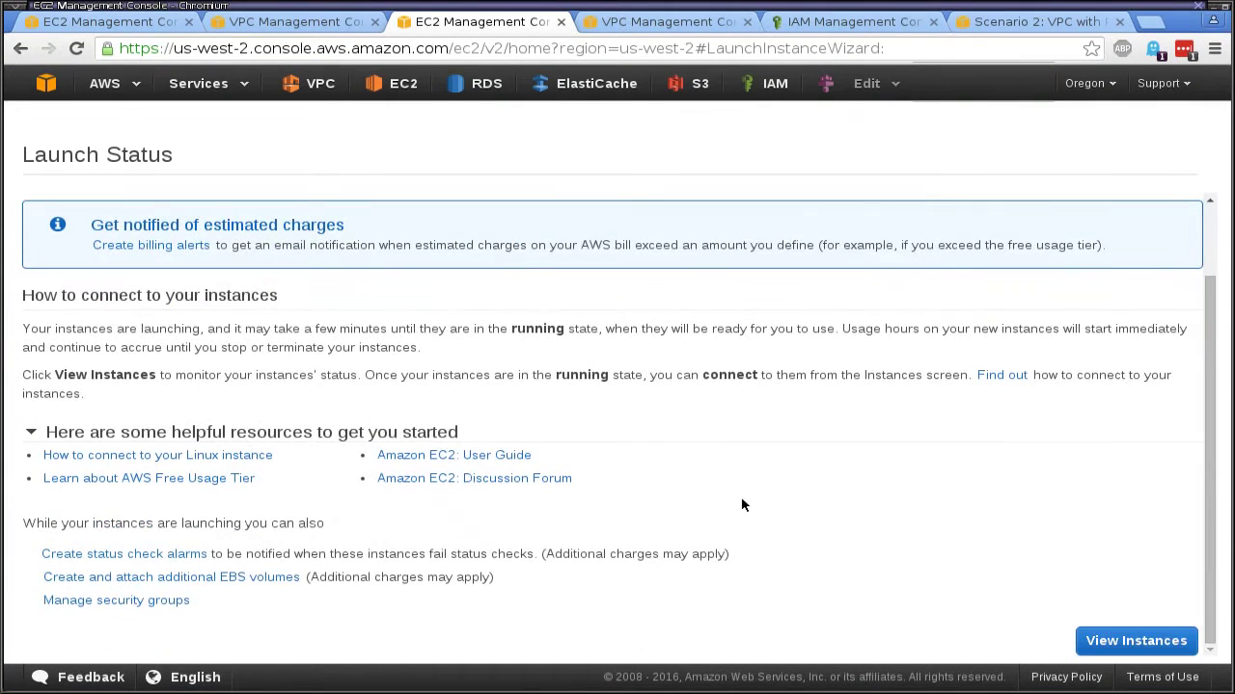
pyautogui.click(1143, 641)
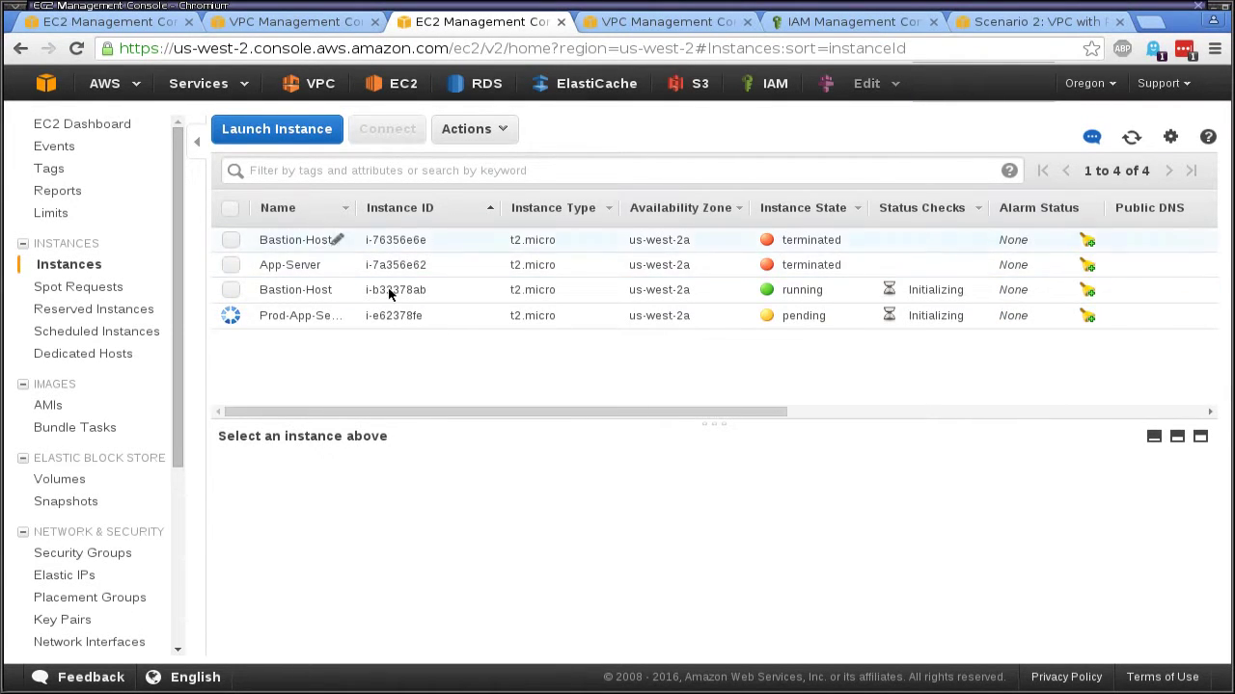
pyautogui.click(805, 208)
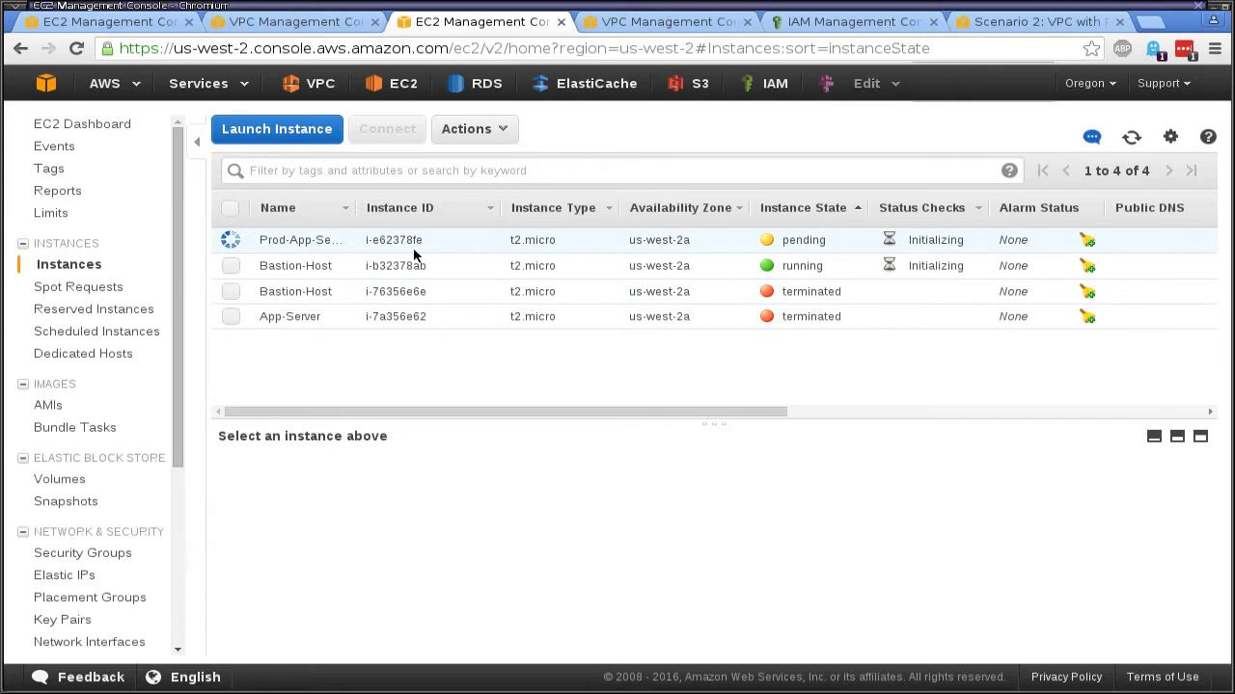
# Step: Show the running Bastion-Host's details in an enlarged details area and select its public IP address for copying
pyautogui.click(318, 266)
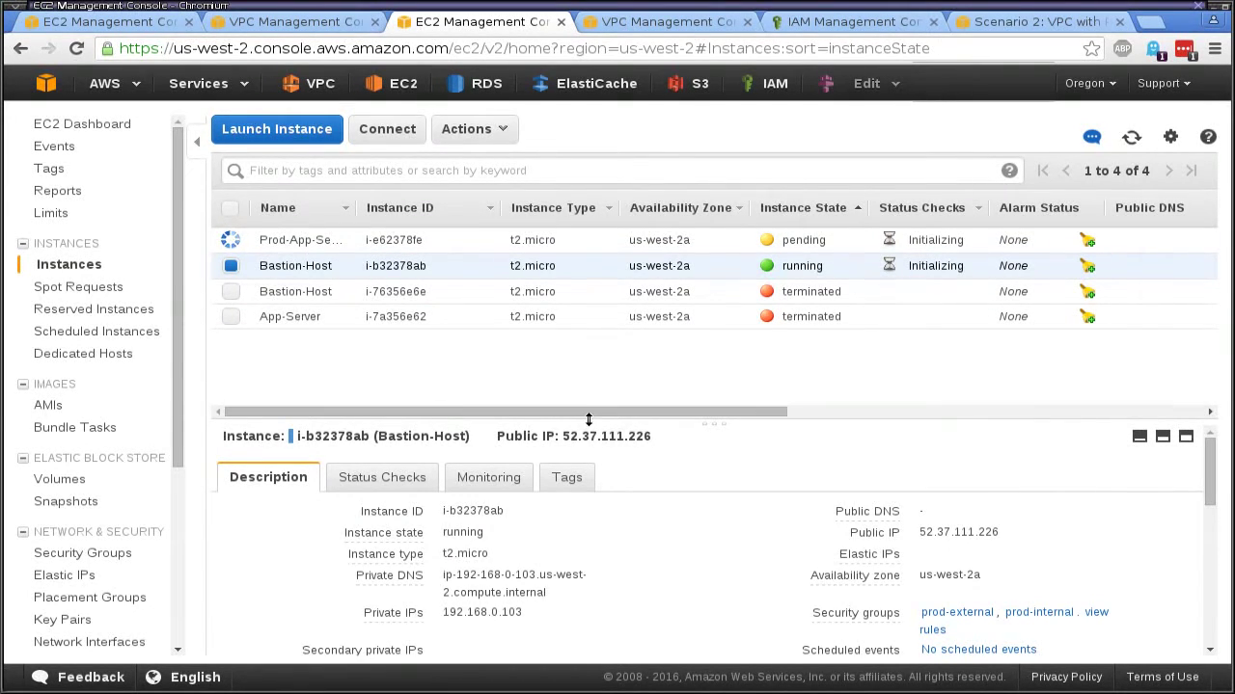
pyautogui.moveTo(626, 422); pyautogui.dragTo(733, 377)
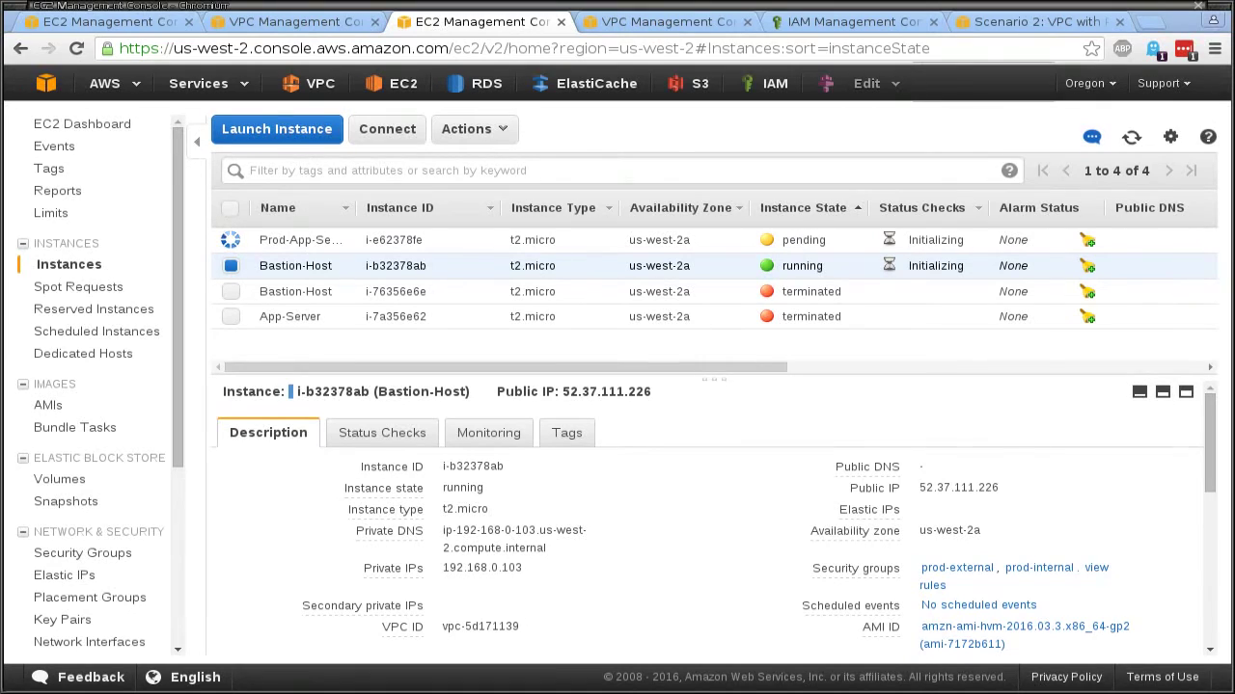
pyautogui.doubleClick(942, 487)
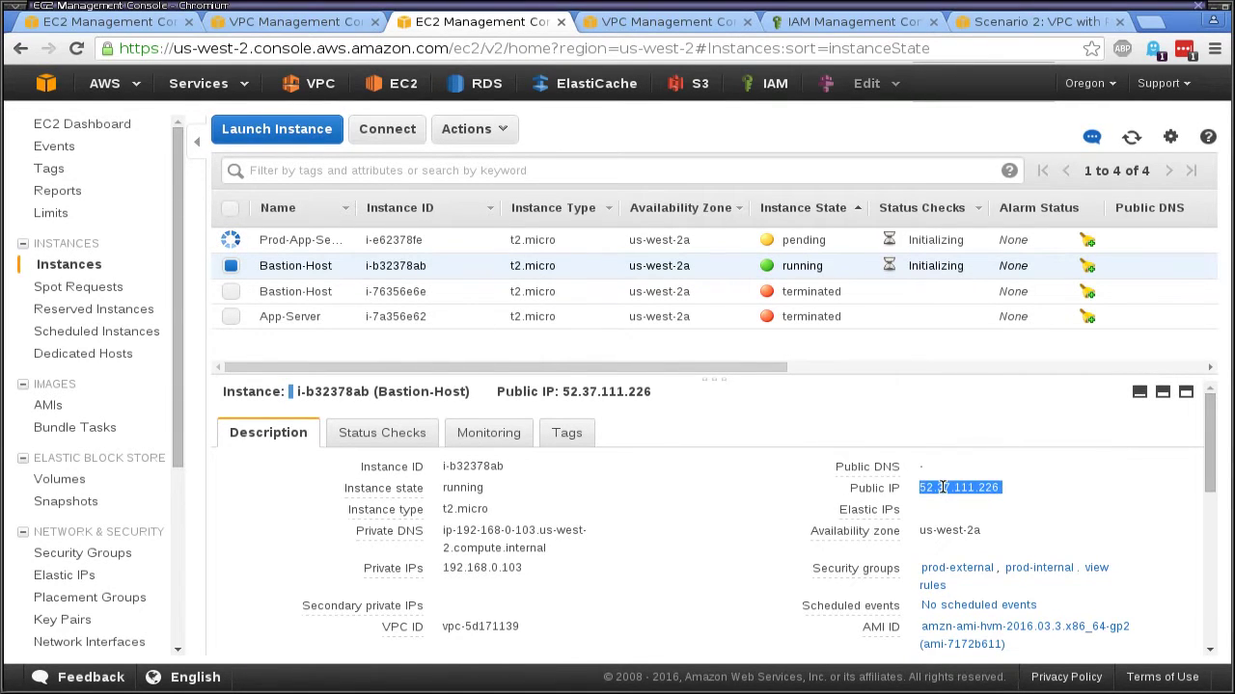
pyautogui.doubleClick(955, 487)
# Step: Switch to the terminal and run ssh-agent from the command history
pyautogui.hotkey('alt', 'Tab')
pyautogui.moveTo(890, 689); pyautogui.dragTo(890, 582)
pyautogui.write('ssh -')
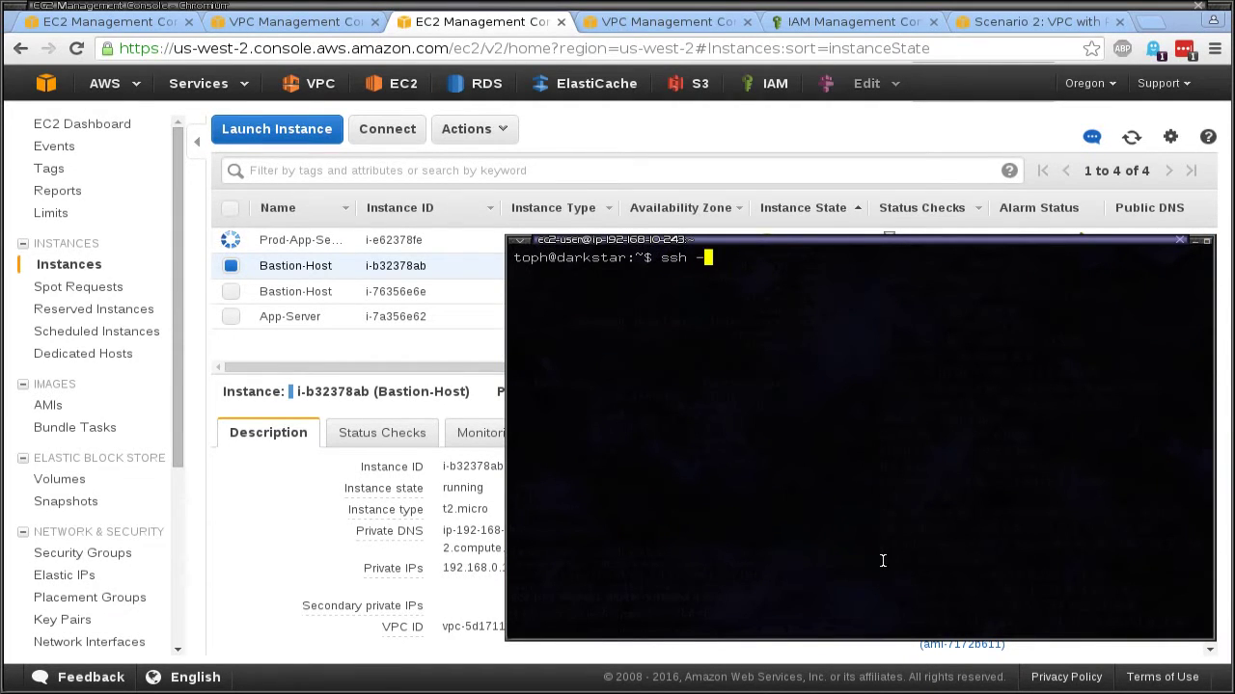
pyautogui.press('BackSpace')
pyautogui.press('BackSpace')
pyautogui.press('BackSpace')
pyautogui.press('BackSpace')
pyautogui.press('Up')
pyautogui.press('Up')
pyautogui.press('Up')
pyautogui.press('Up')
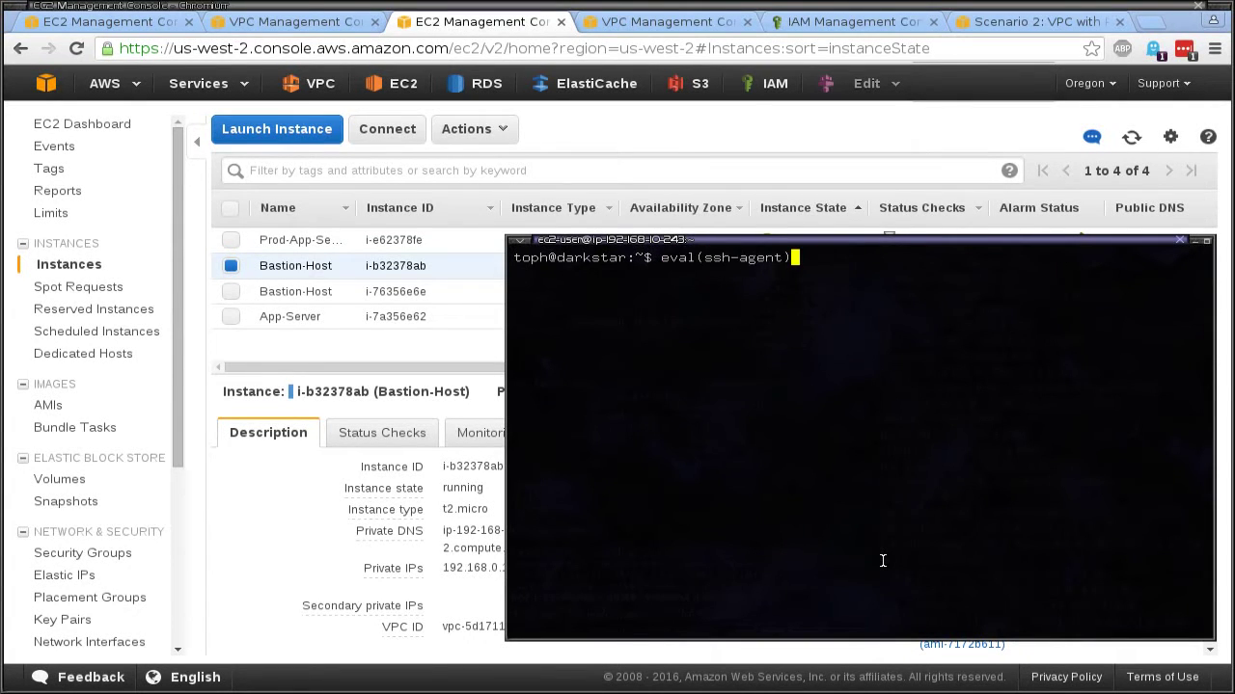
pyautogui.press('Up')
pyautogui.press('Down')
pyautogui.press('Up')
pyautogui.press('Up')
pyautogui.press('Down')
pyautogui.press('Return')
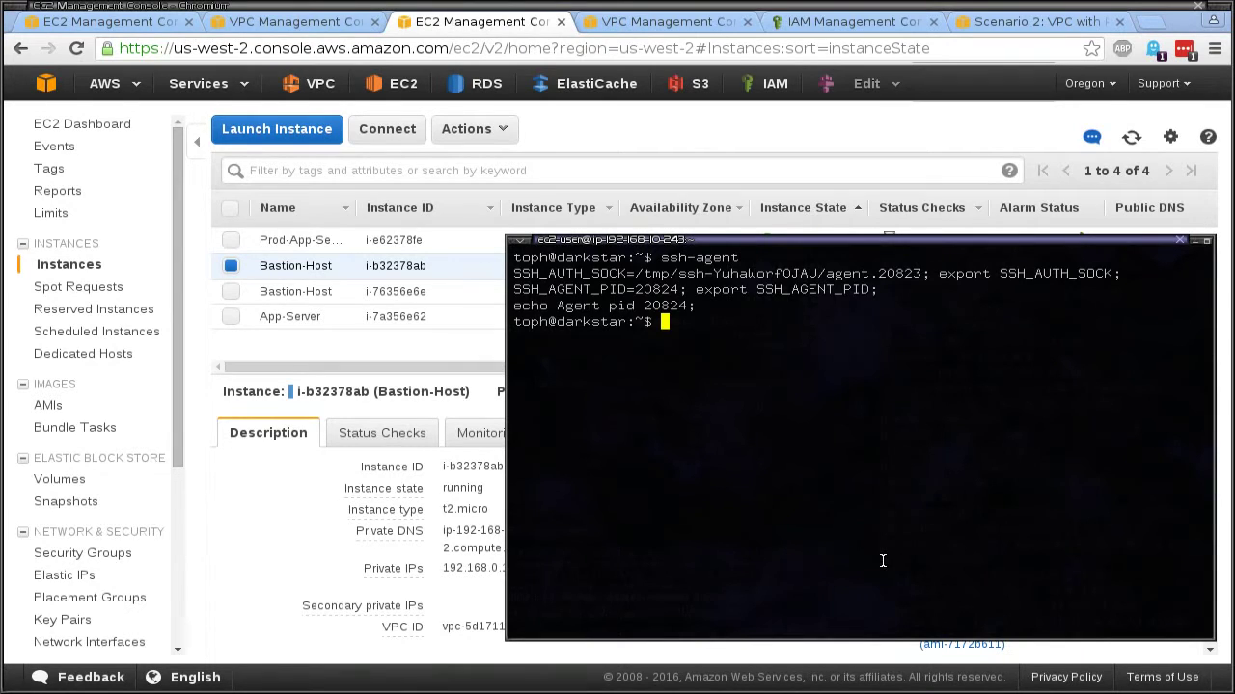
# Step: Load the SSH agent into the current shell by running eval $(ssh-agent)
pyautogui.press('Up')
pyautogui.press('Up')
pyautogui.press('Up')
pyautogui.press('Up')
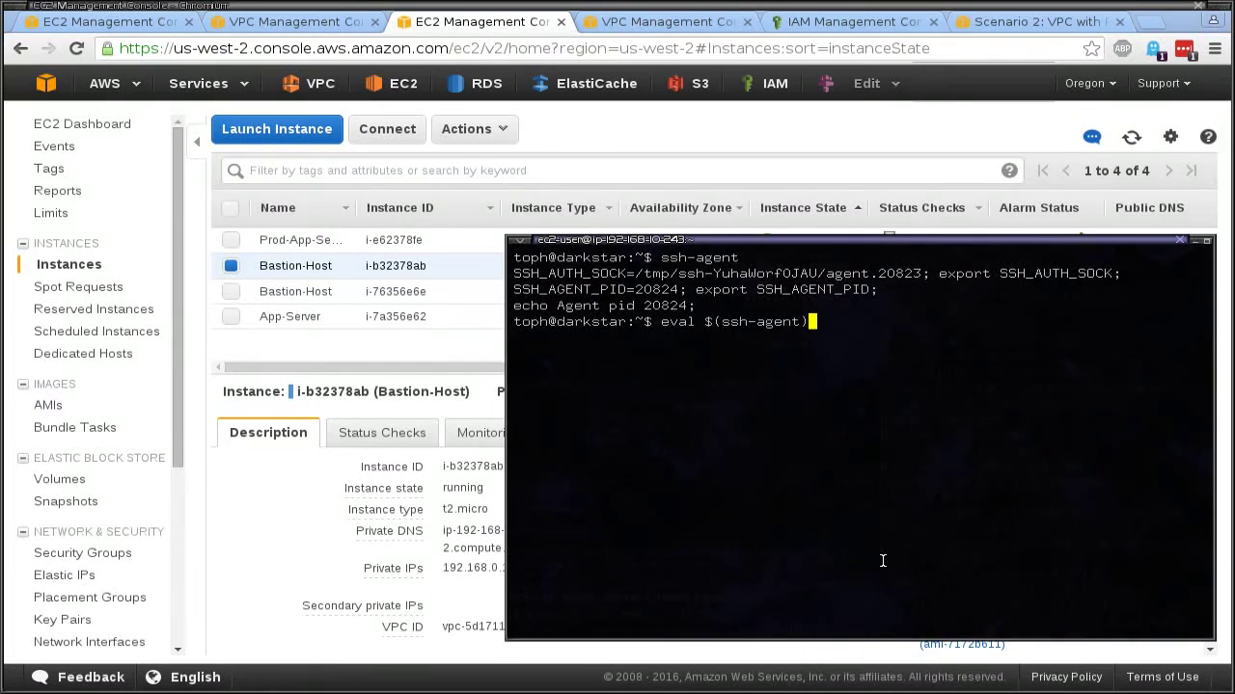
pyautogui.press('Return')
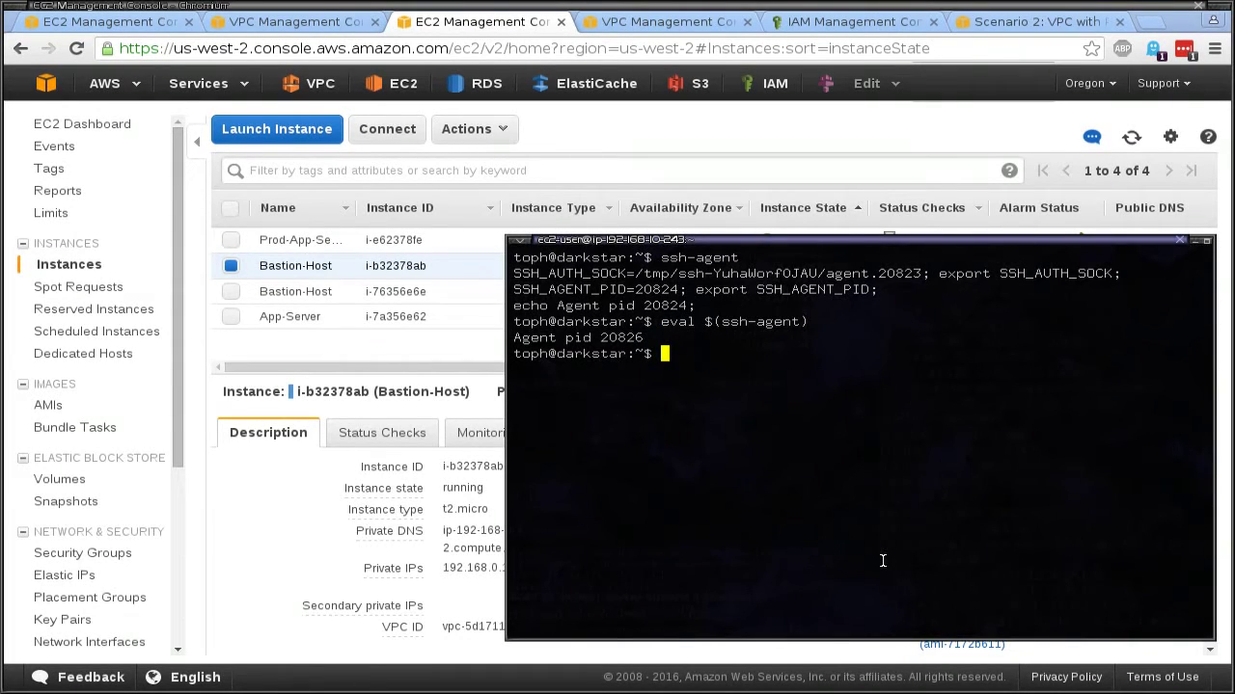
# Step: Add the private key to the agent with ssh-add .ssh/aws_toph_new.pem
pyautogui.press('Up')
pyautogui.press('Up')
pyautogui.press('Up')
pyautogui.press('Up')
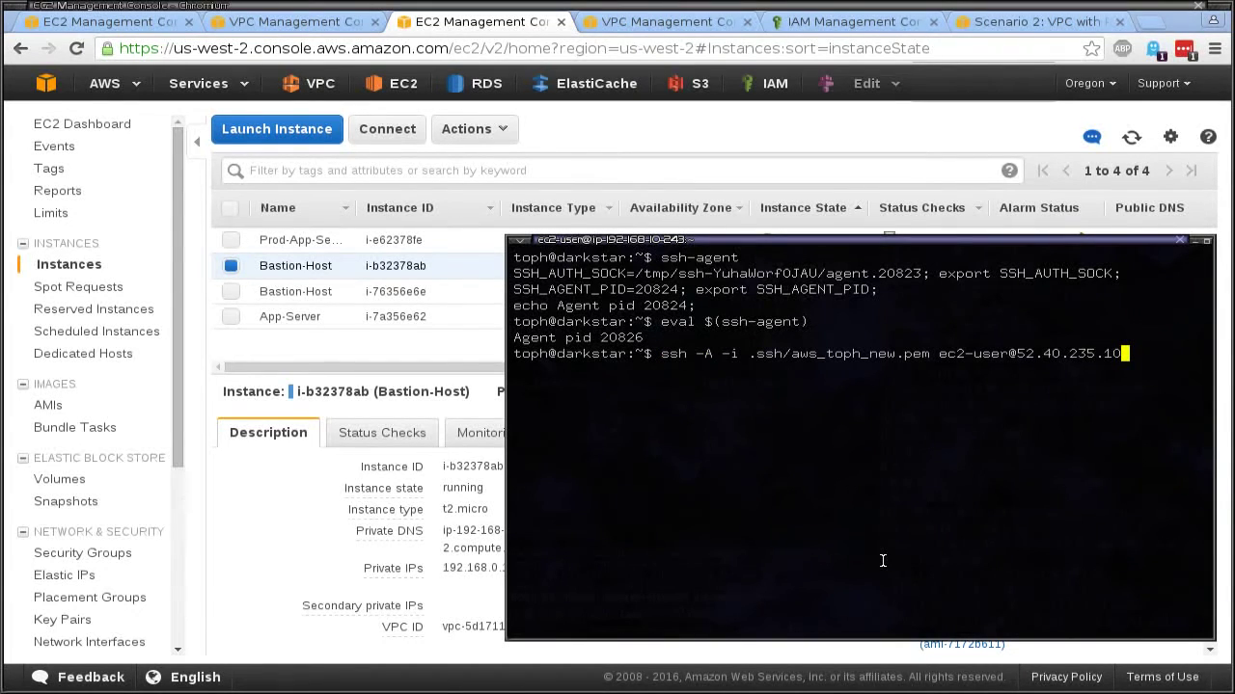
pyautogui.press('Up')
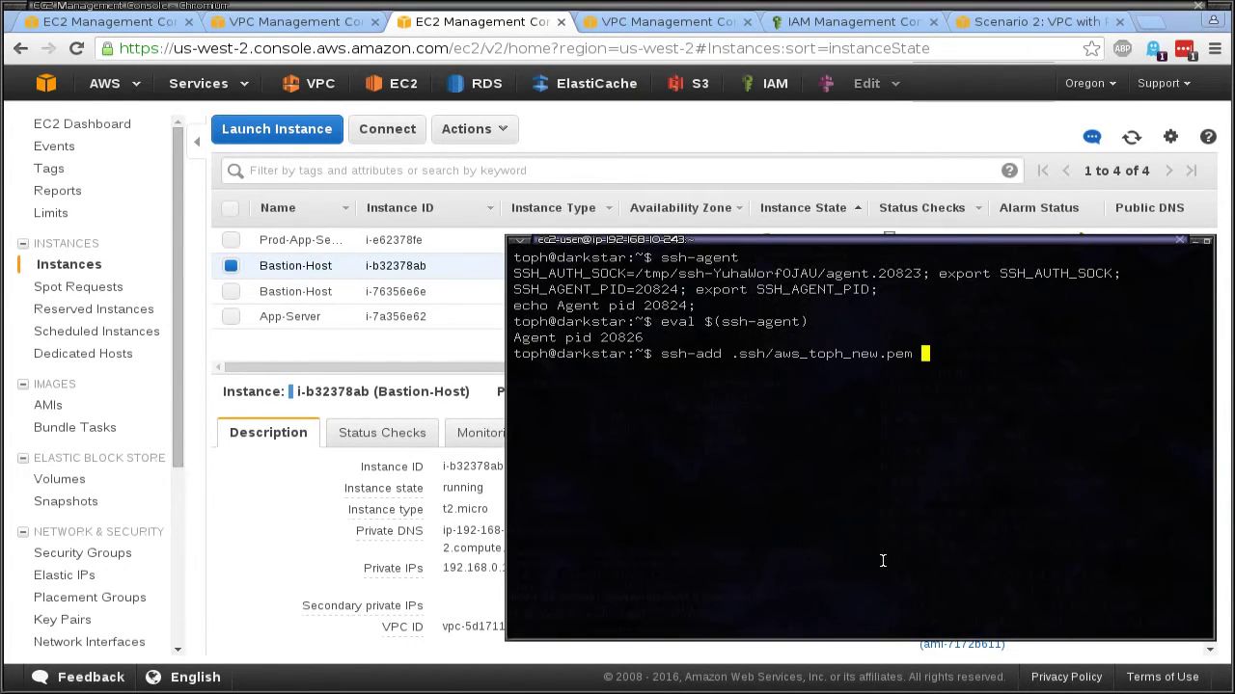
pyautogui.press('Return')
pyautogui.press('Up')
pyautogui.press('Up')
pyautogui.press('Up')
pyautogui.press('Up')
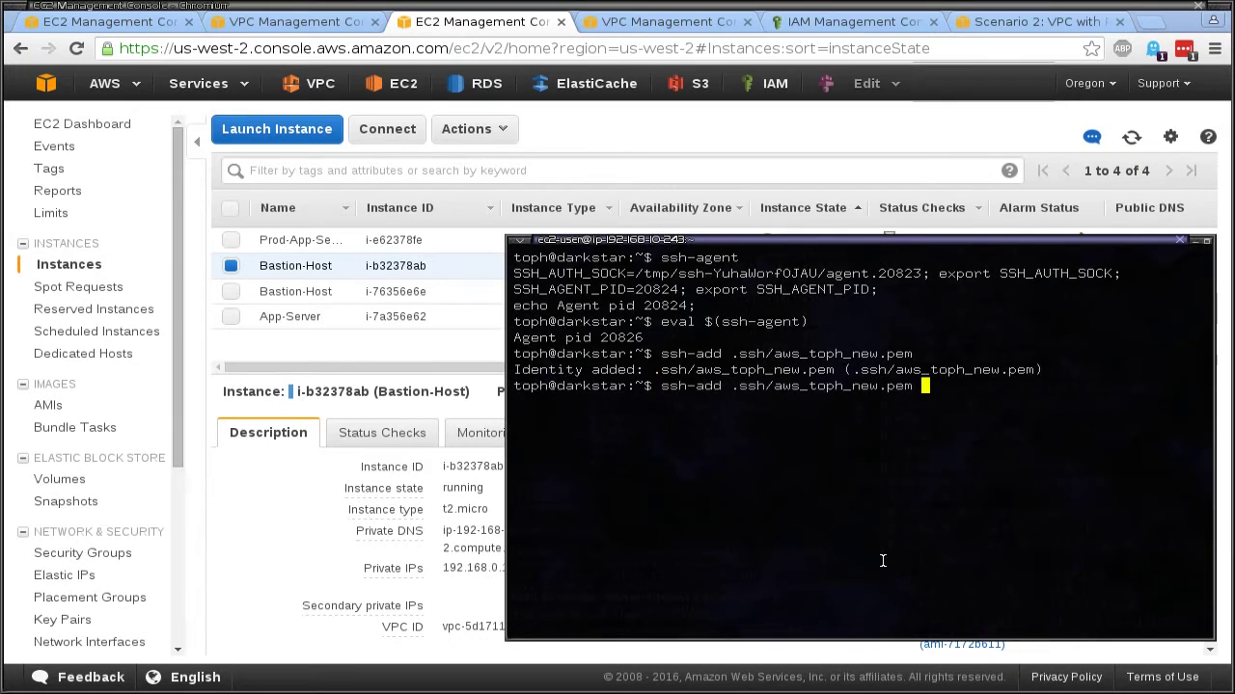
pyautogui.press('Up')
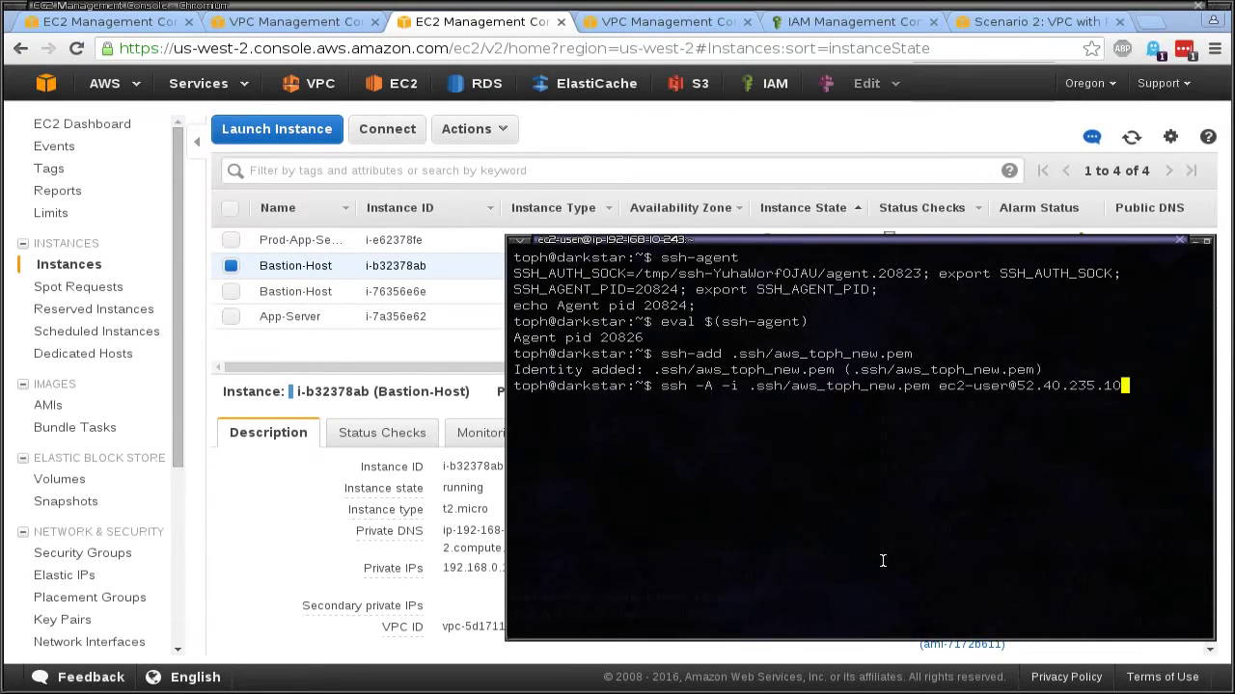
pyautogui.press('BackSpace')
pyautogui.press('BackSpace')
pyautogui.press('BackSpace')
pyautogui.press('BackSpace')
pyautogui.press('BackSpace')
pyautogui.press('BackSpace')
pyautogui.press('BackSpace')
pyautogui.press('BackSpace')
pyautogui.press('BackSpace')
pyautogui.press('BackSpace')
pyautogui.press('BackSpace')
pyautogui.press('BackSpace')
pyautogui.write('52.37.111.226')
pyautogui.press('Return')
pyautogui.write('yes')
pyautogui.press('Return')
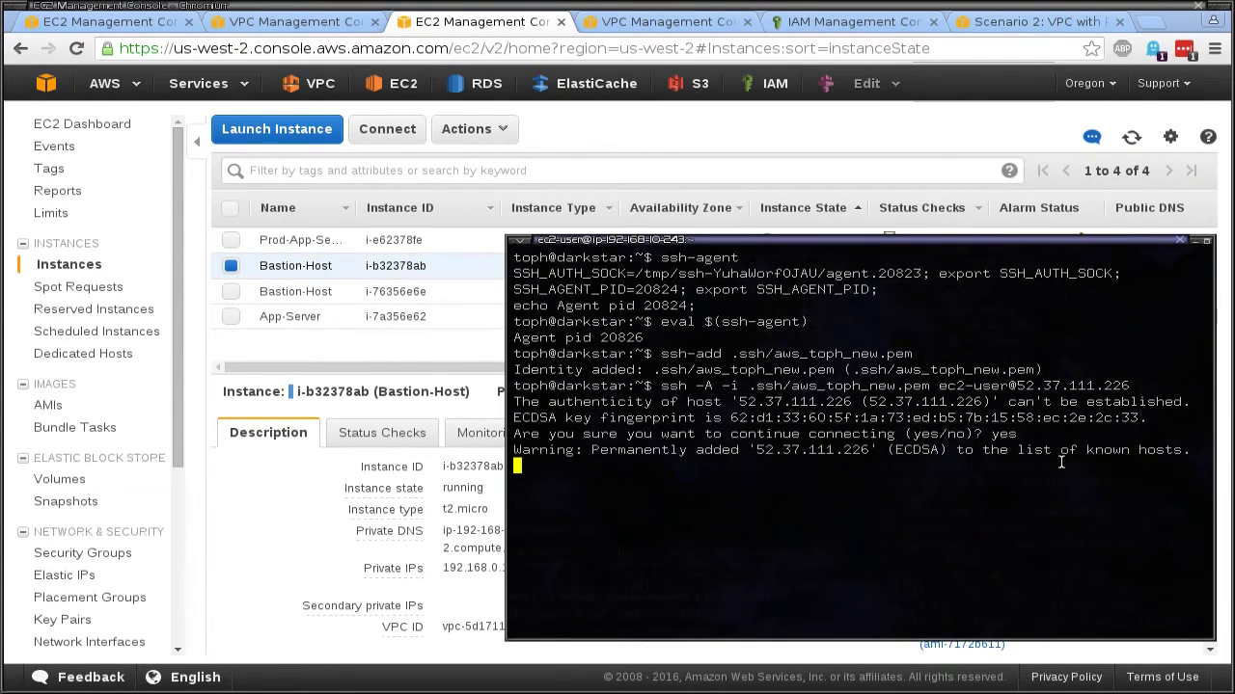
# Step: List all running processes on the bastion host with ps -ax and clear the terminal
pyautogui.write('ps -ax')
pyautogui.press('Return')
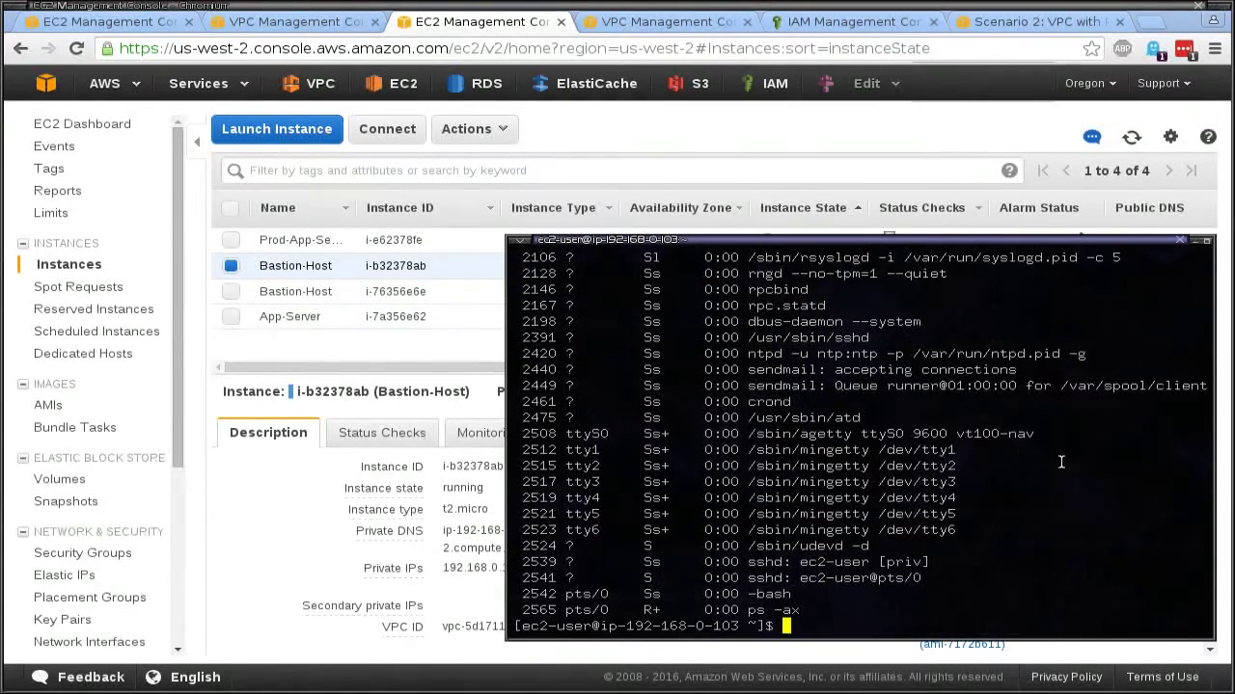
pyautogui.write('clear')
pyautogui.press('Return')
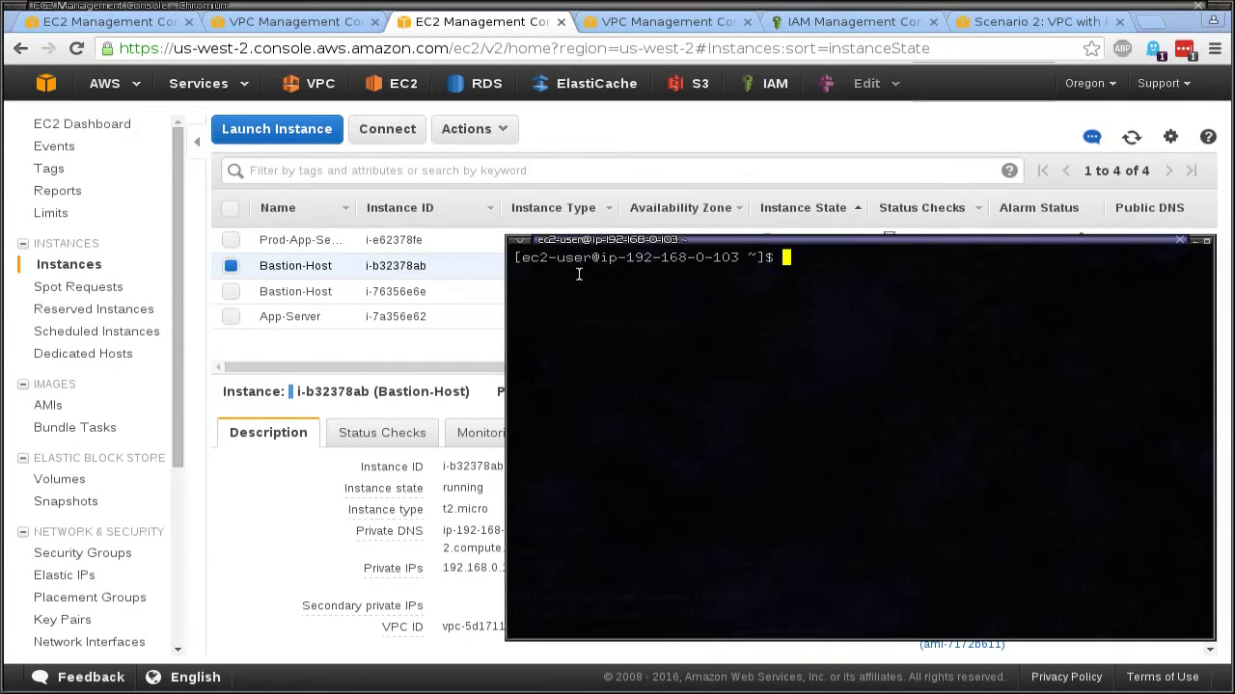
# Step: Highlight the hostname in the shell prompt and move the terminal to compare it with the Bastion-Host's private IP
pyautogui.moveTo(601, 257); pyautogui.dragTo(739, 258)
pyautogui.moveTo(796, 423); pyautogui.dragTo(809, 357)
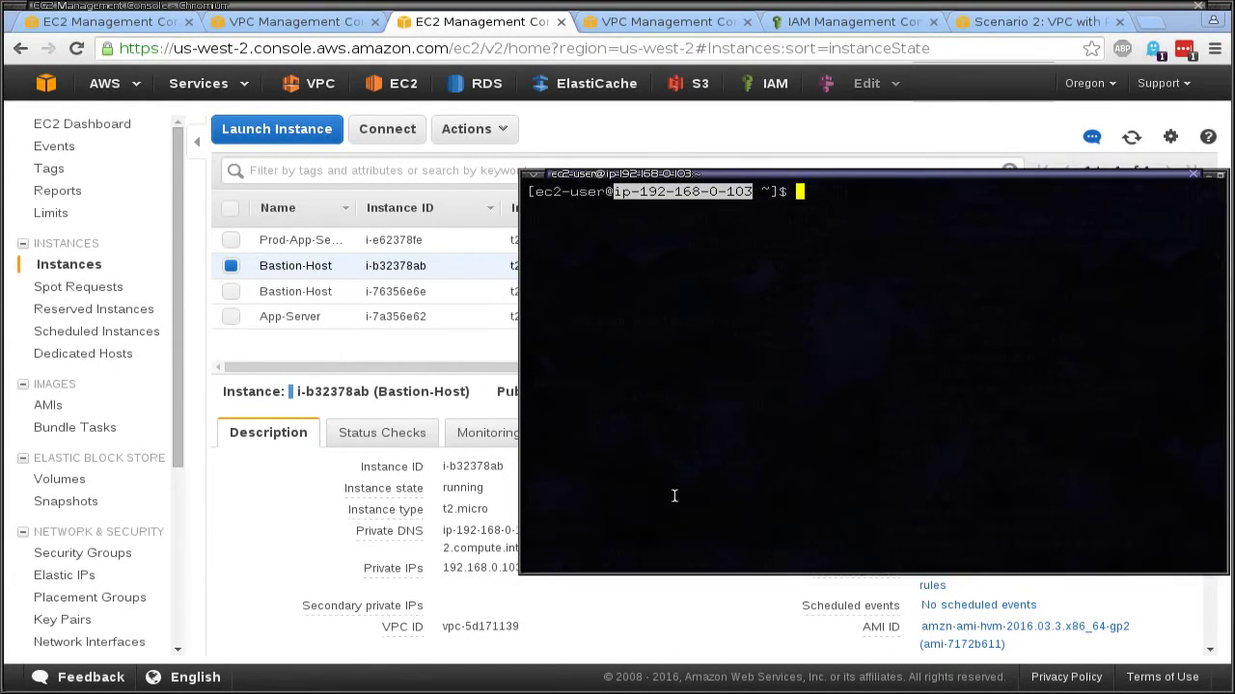
pyautogui.click(585, 549)
pyautogui.click(692, 306)
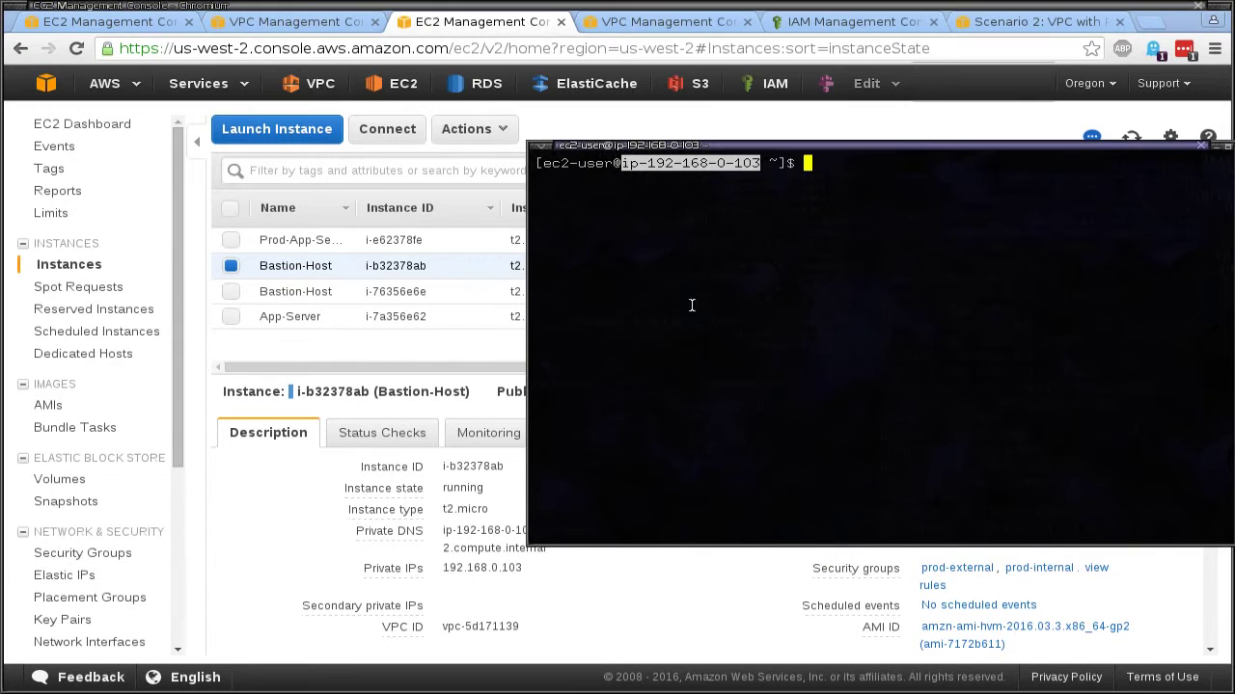
# Step: Show the details of the Prod-App-Server instance and reposition the terminal so that its private IP address is uncovered
pyautogui.moveTo(929, 276); pyautogui.dragTo(907, 447)
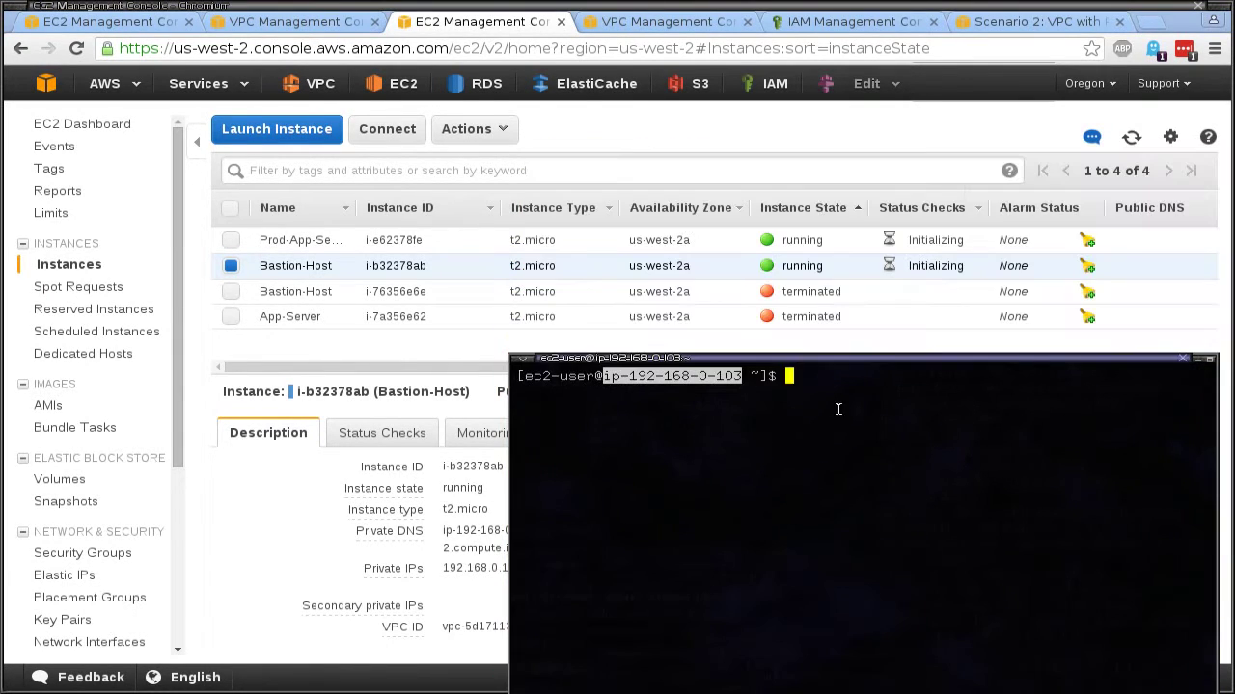
pyautogui.click(595, 255)
pyautogui.click(548, 241)
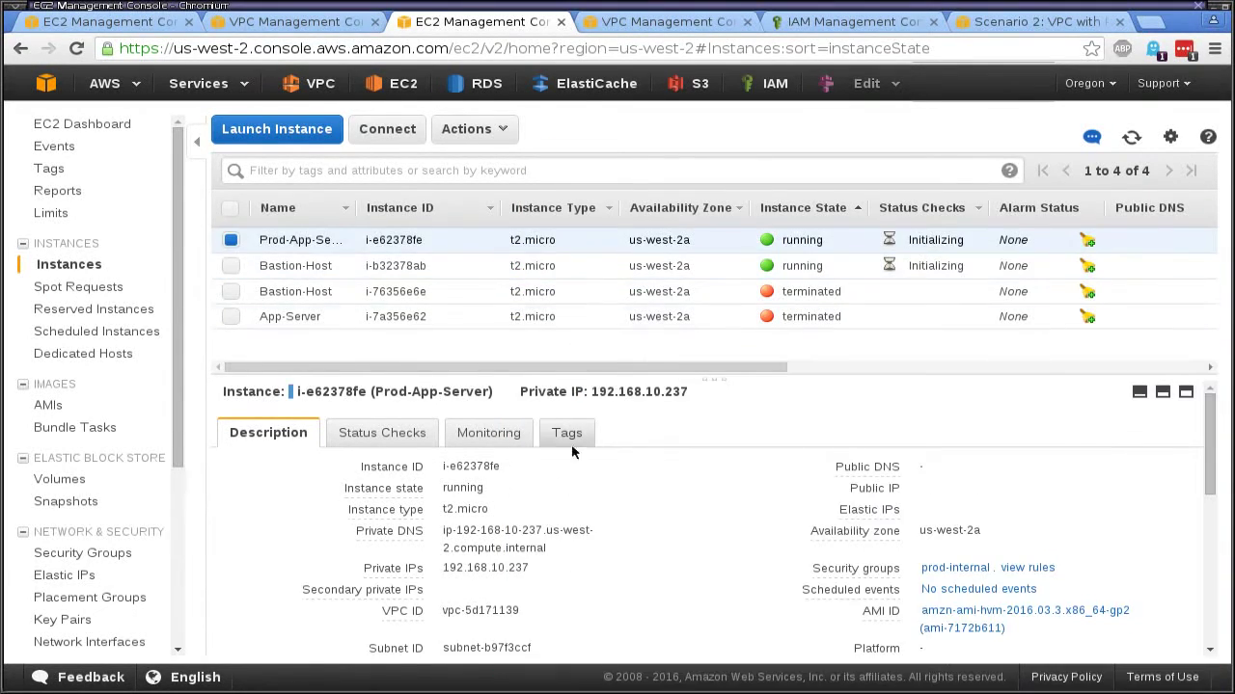
pyautogui.hotkey('alt', 'Tab')
pyautogui.hotkey('alt', 'F7')
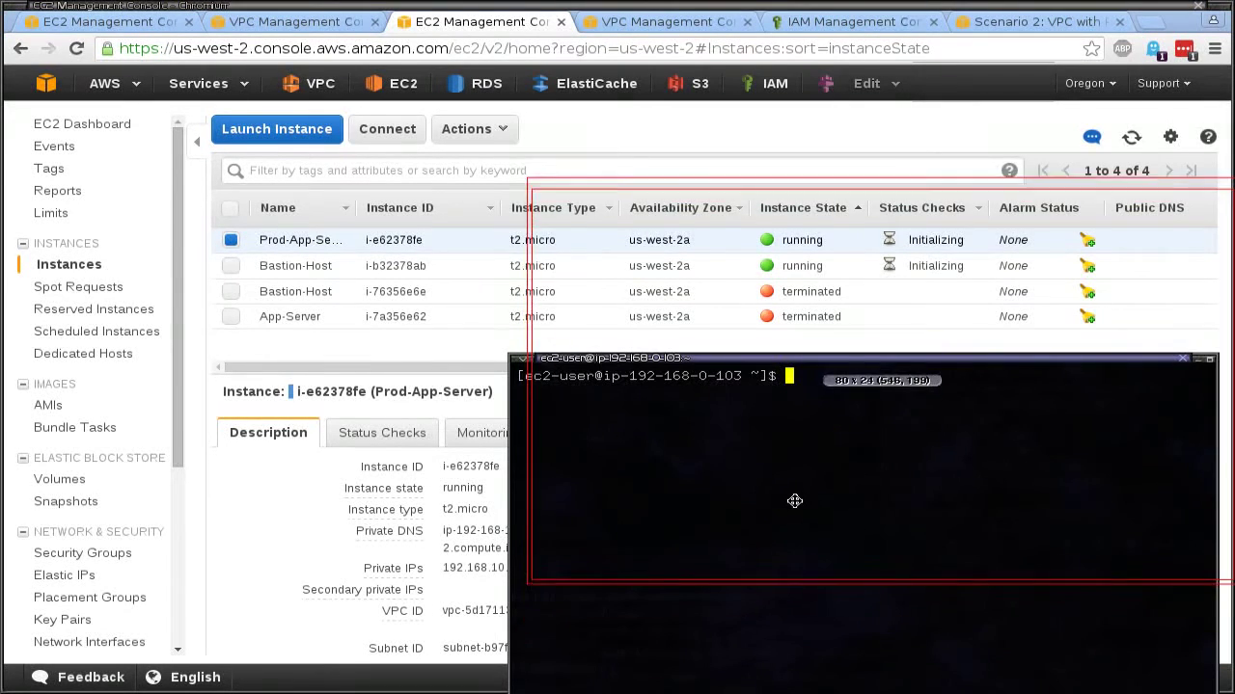
pyautogui.click(785, 454)
pyautogui.moveTo(934, 275); pyautogui.dragTo(466, 306)
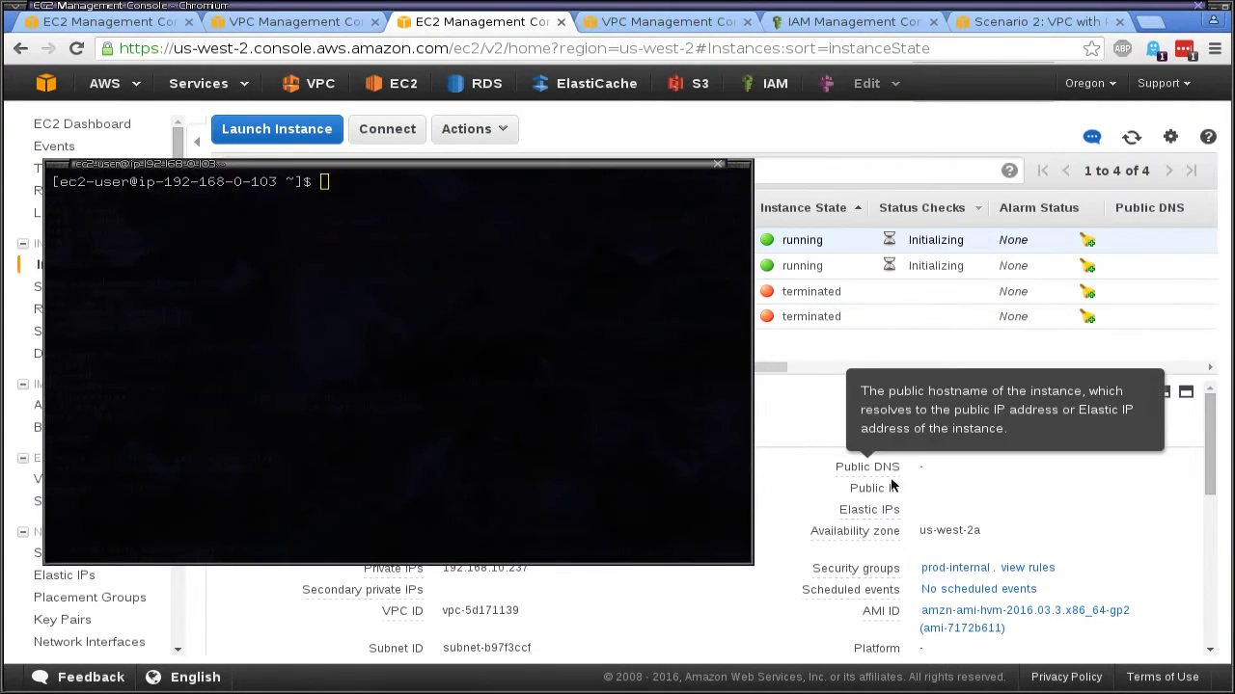
pyautogui.hotkey('alt', 'Tab')
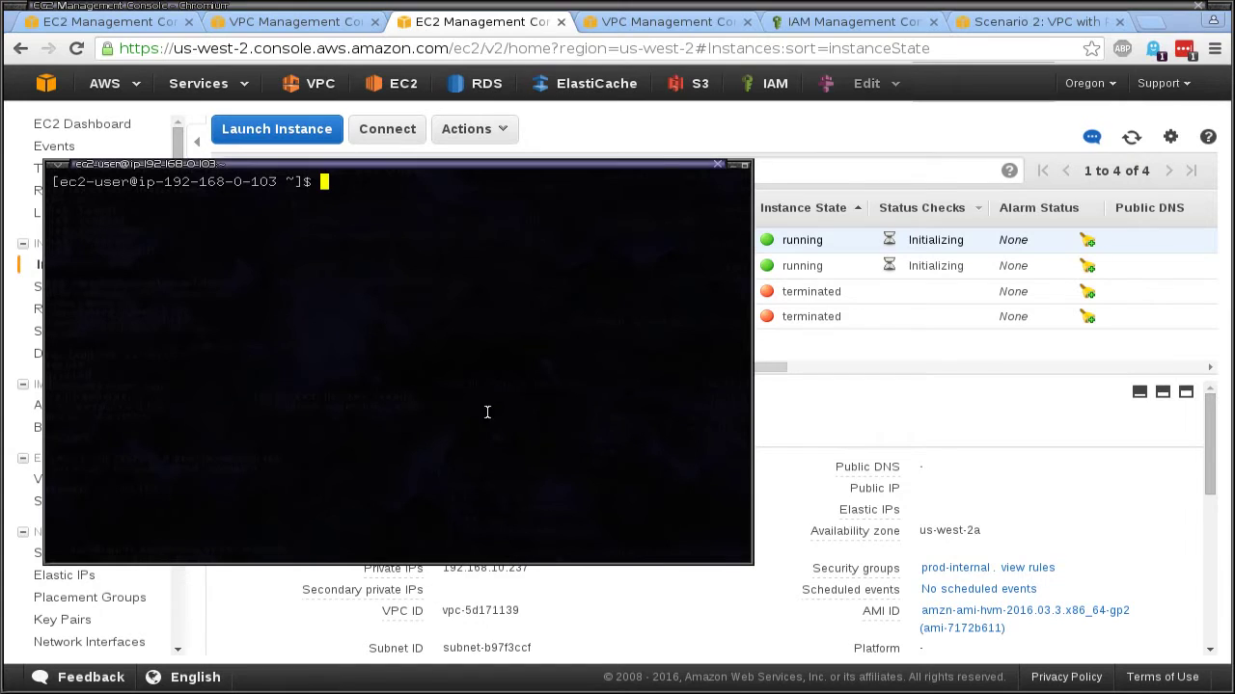
pyautogui.hotkey('alt', 'F7')
pyautogui.click(909, 353)
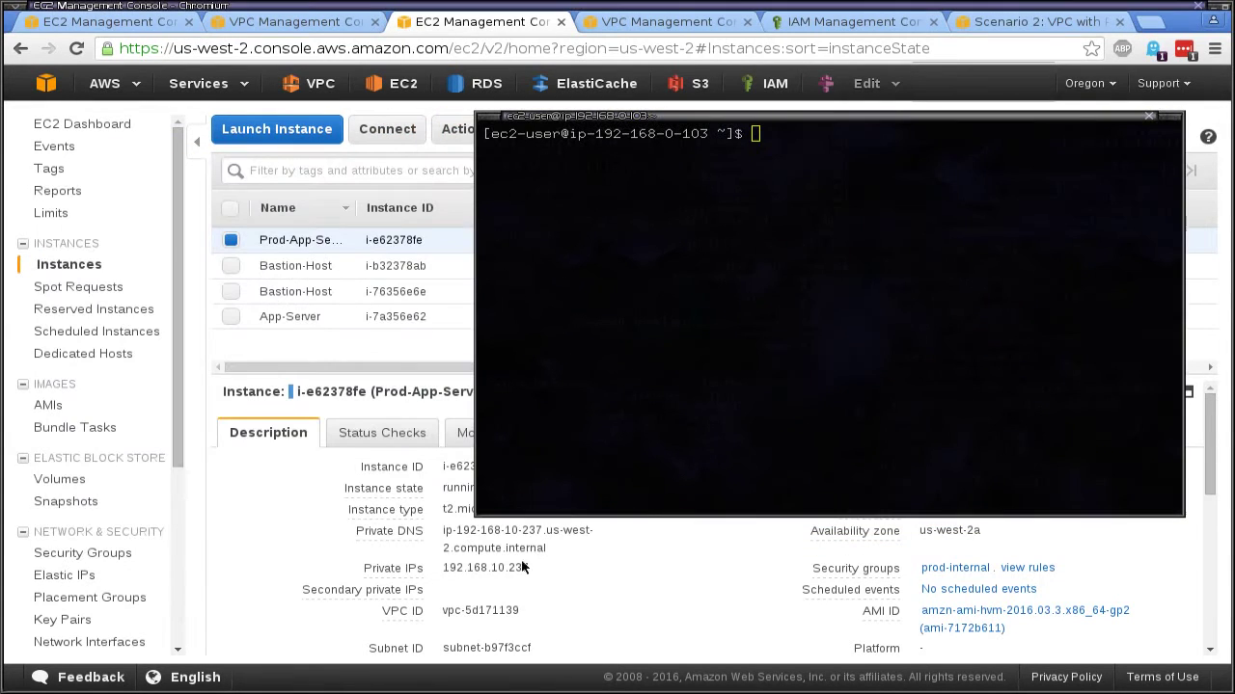
pyautogui.hotkey('alt', 'F7')
pyautogui.moveTo(721, 344); pyautogui.dragTo(713, 348)
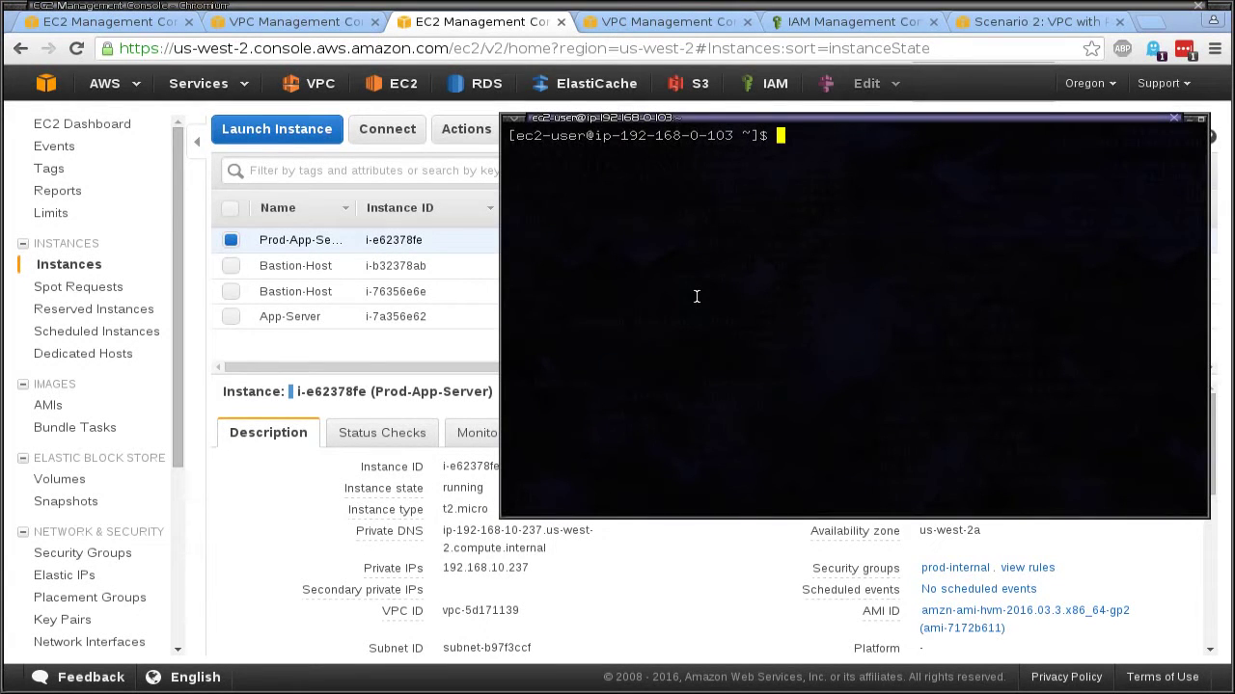
pyautogui.write('exit')
pyautogui.press('Return')
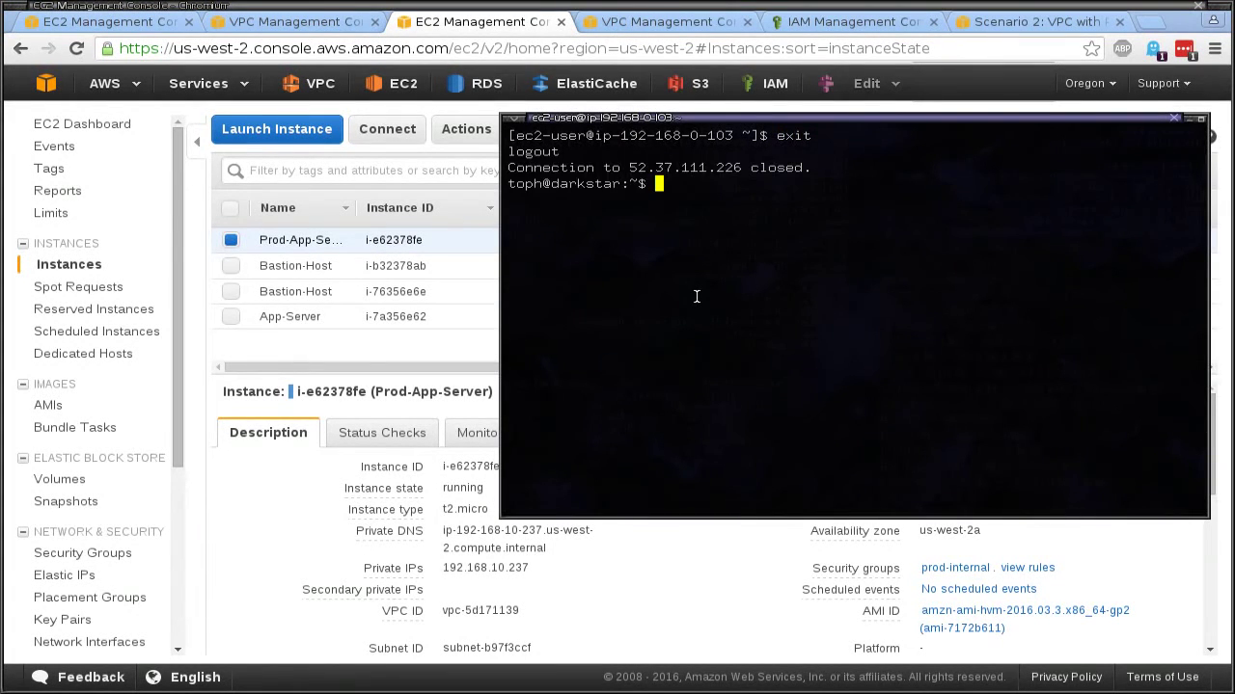
pyautogui.press('Up')
pyautogui.moveTo(690, 183); pyautogui.dragTo(707, 184)
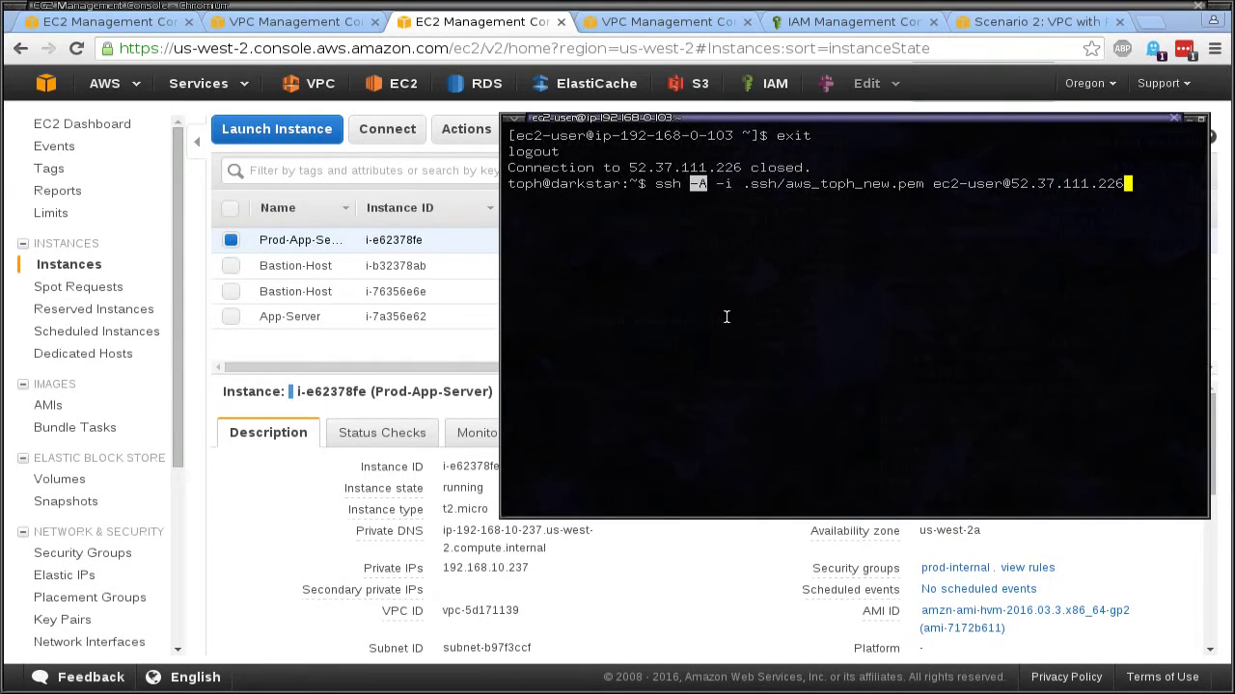
pyautogui.press('Return')
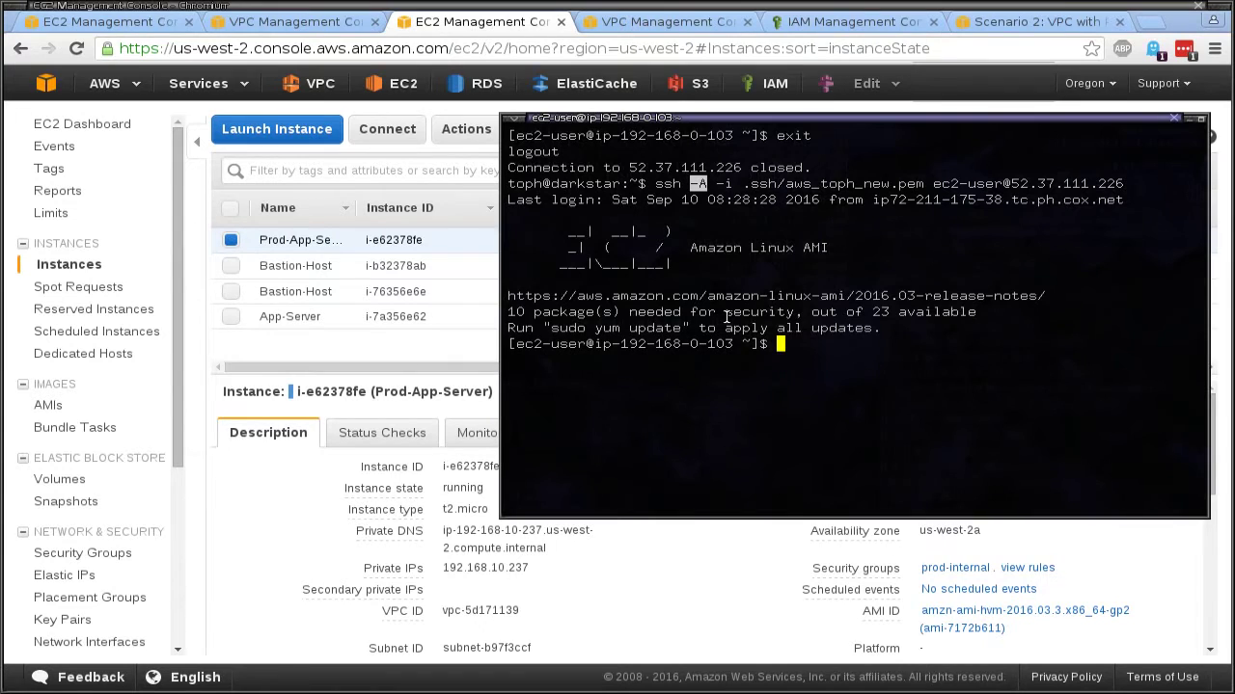
# Step: Connect from the bastion to the Prod-App-Server with ssh 192.168.10.237 and accept its host key
pyautogui.write('ssh 192.168.10.2')
pyautogui.press('BackSpace')
pyautogui.write('10.237')
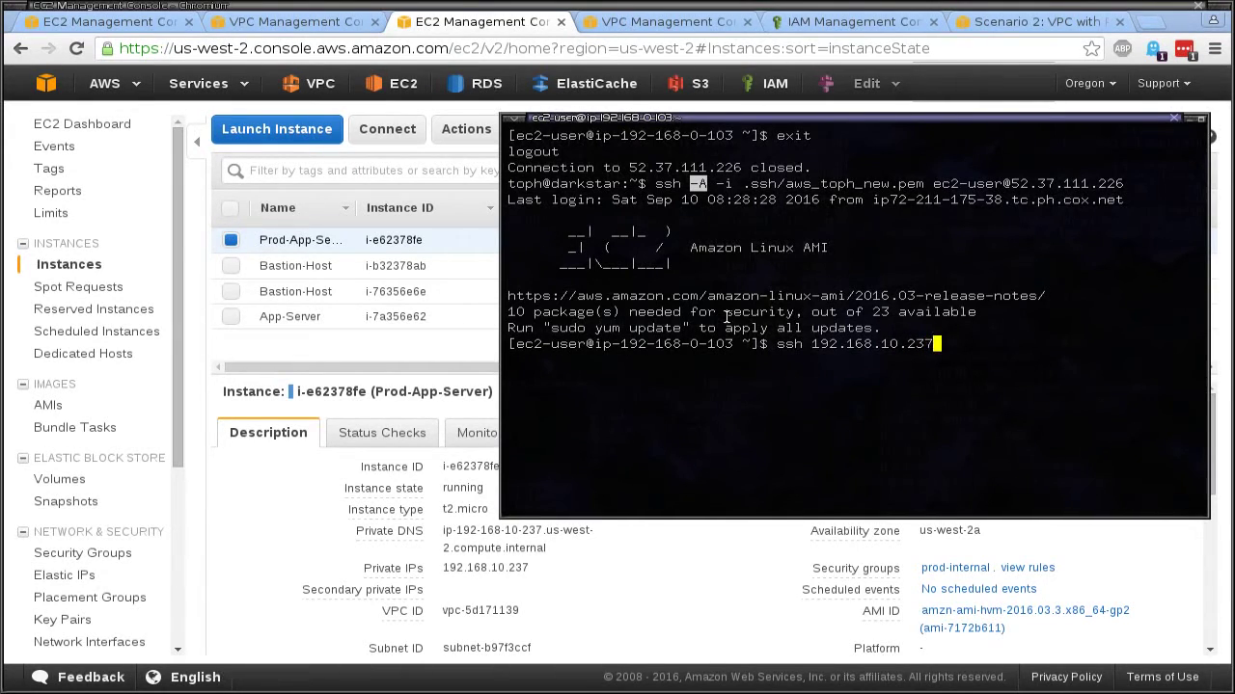
pyautogui.press('Return')
pyautogui.write('yes')
pyautogui.press('Return')
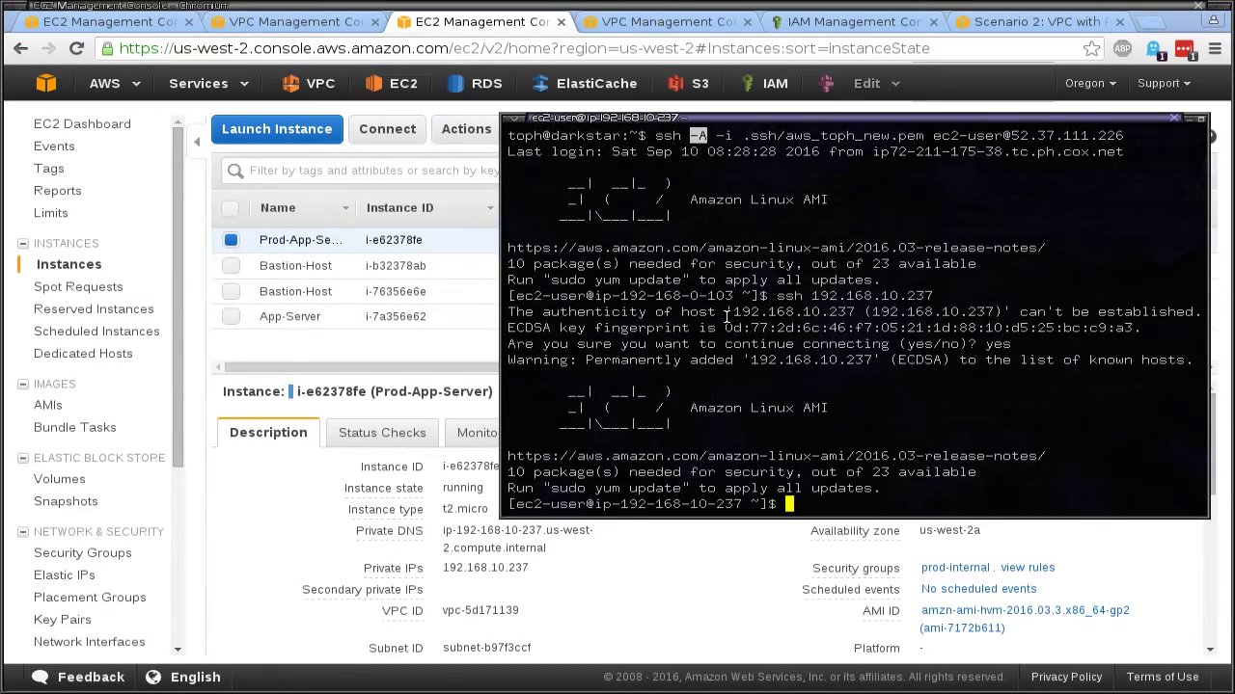
# Step: List all running processes on the Prod-App-Server with ps -ax and clear the terminal
pyautogui.write('ps -ax')
pyautogui.press('Return')
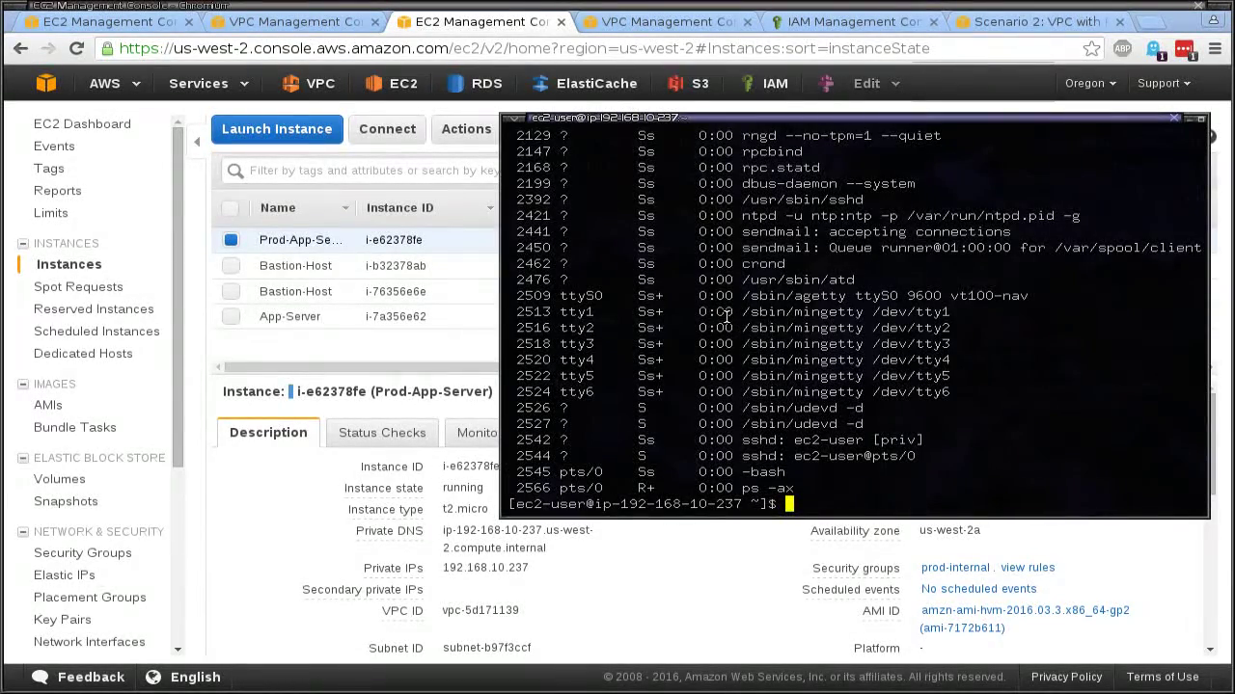
pyautogui.write('clear')
pyautogui.press('Return')
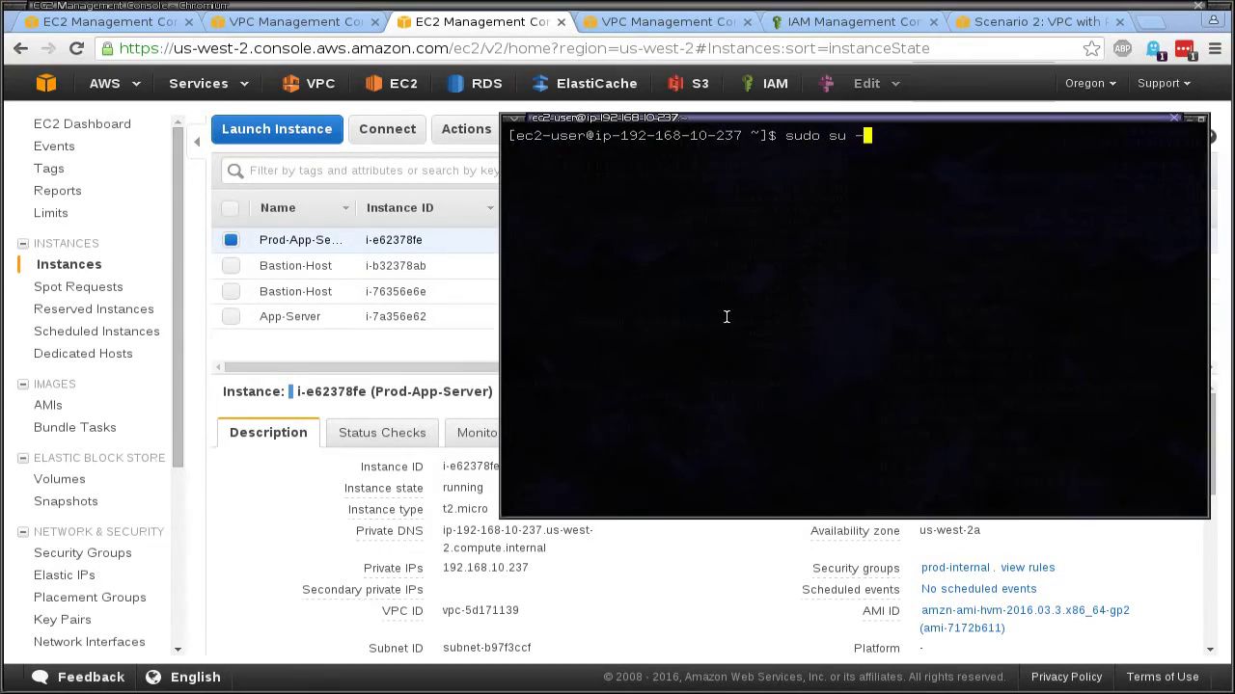
# Step: Switch to root with sudo su - and run yum update on the Prod-App-Server, approving the package installation
pyautogui.press('Return')
pyautogui.write('yu')
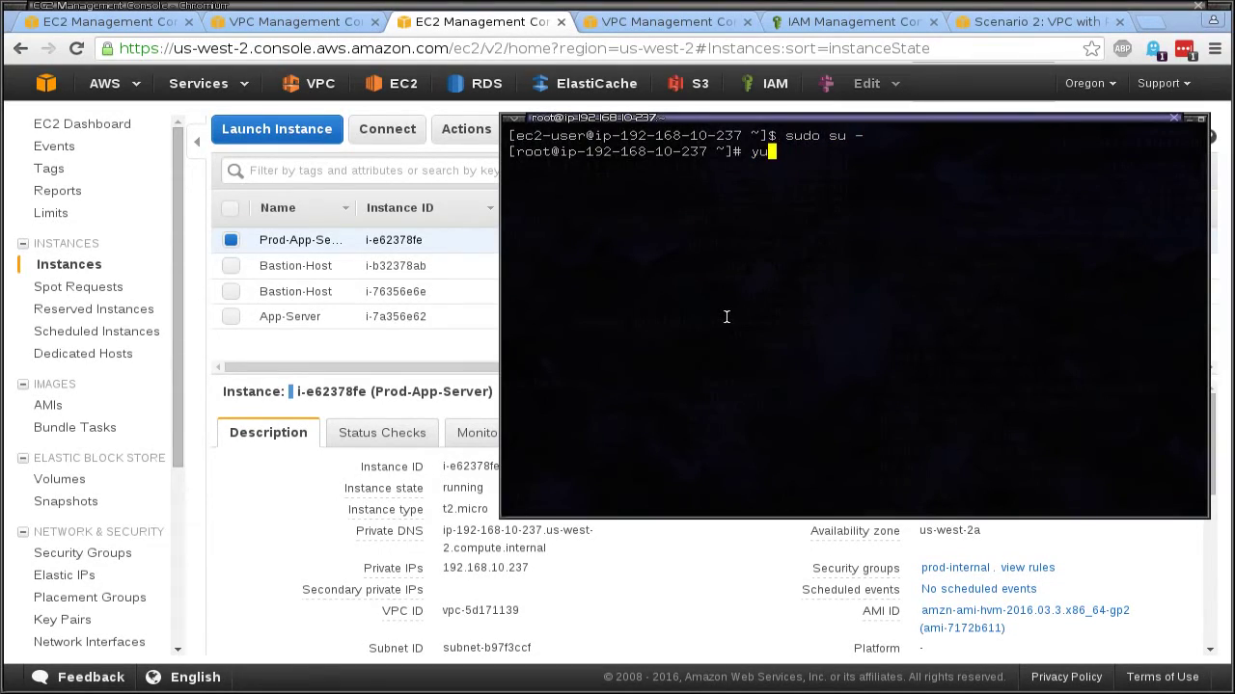
pyautogui.write('m update')
pyautogui.press('Return')
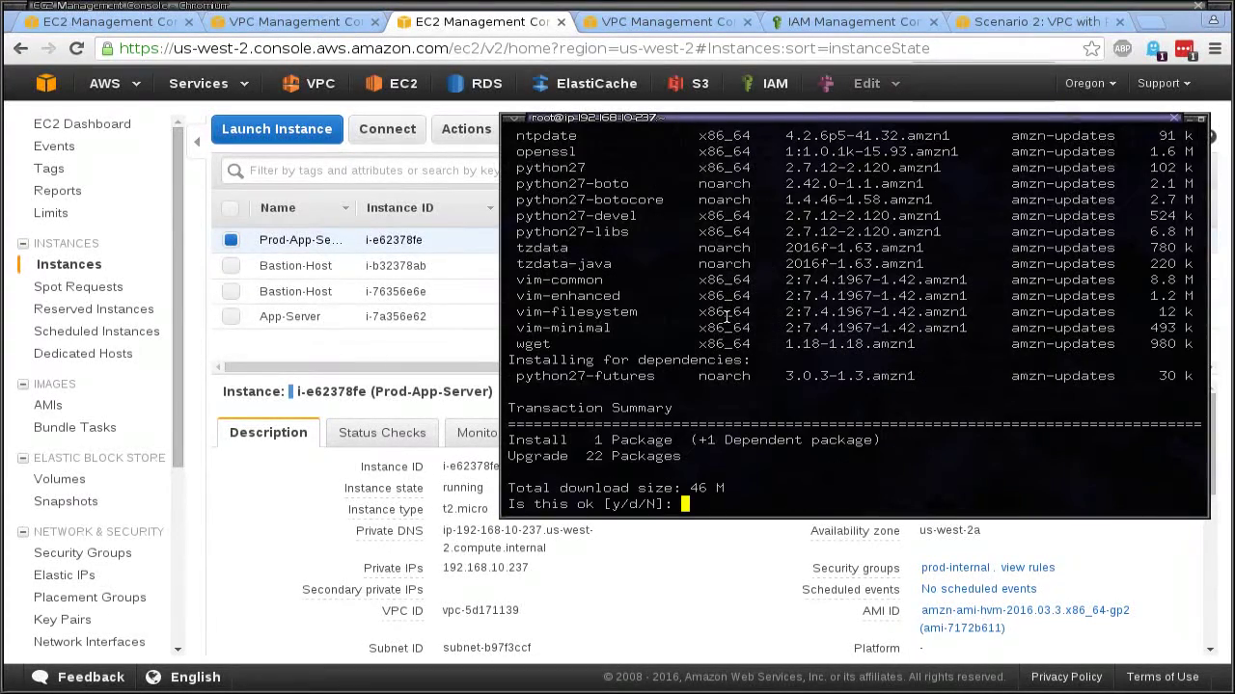
pyautogui.write('y')
pyautogui.press('Return')
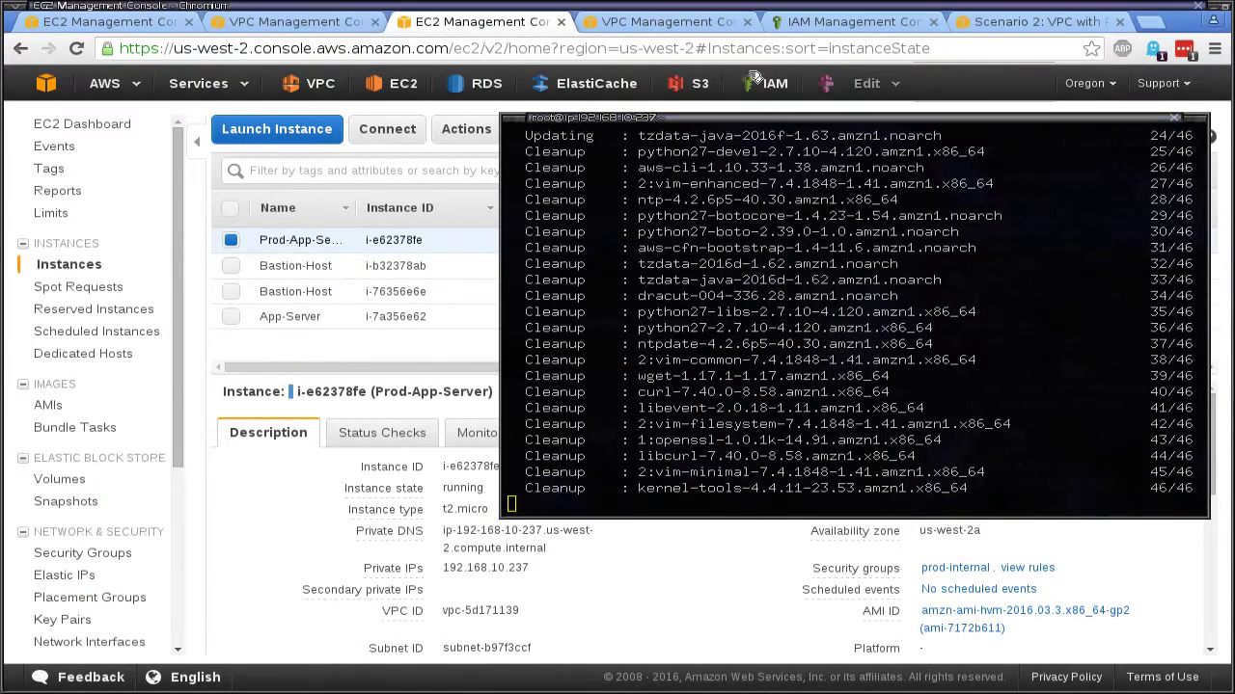
# Step: Move the terminal out of the way and start launching an instance from Amazon Linux AMI 2016.03.3 (HVM), proceeding to its configuration details
pyautogui.moveTo(753, 118); pyautogui.dragTo(682, 381)
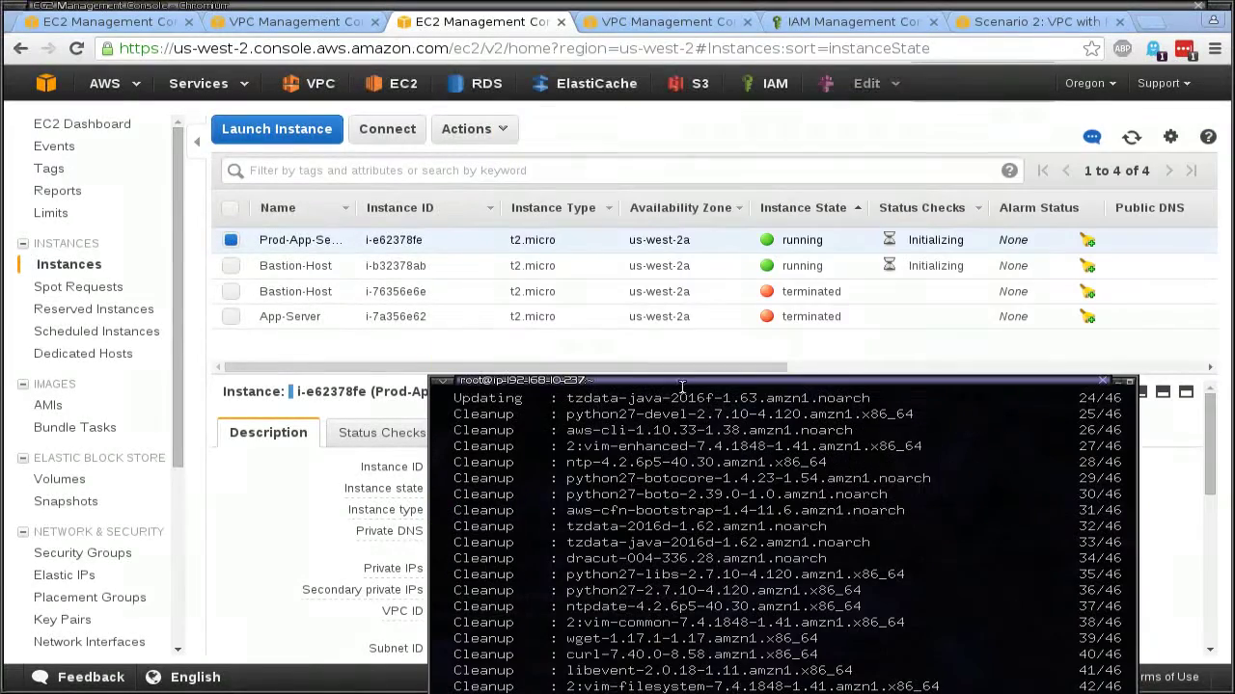
pyautogui.click(489, 334)
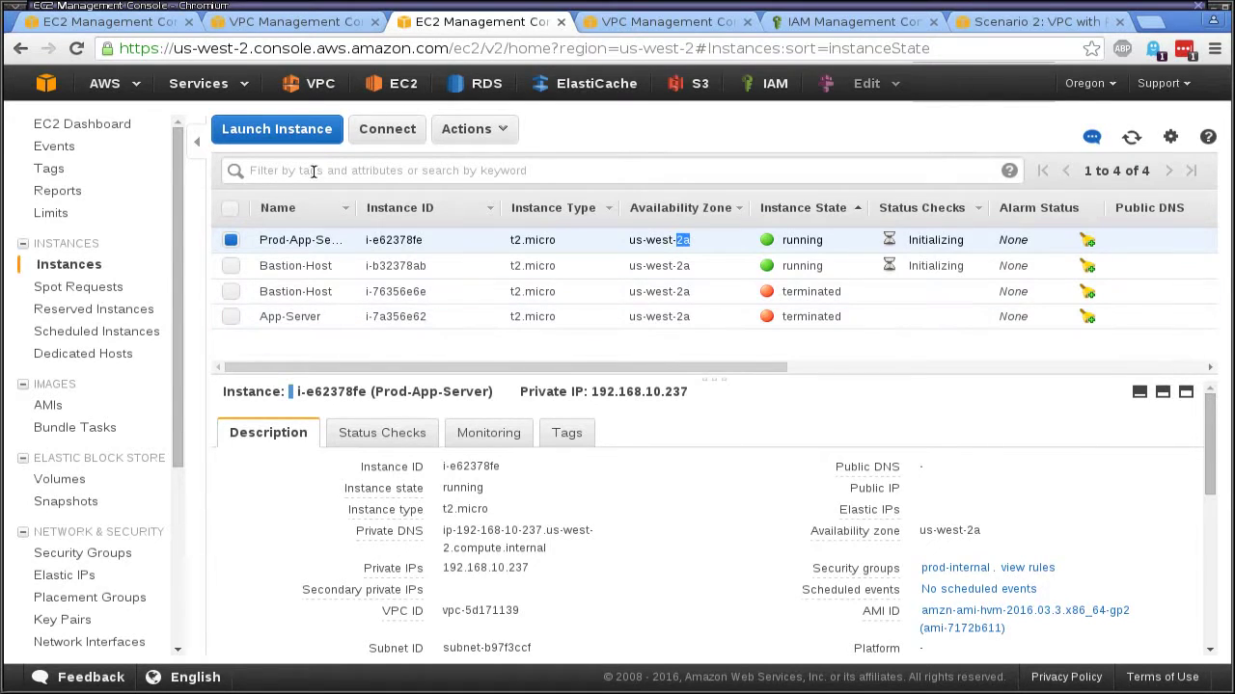
pyautogui.click(291, 113)
pyautogui.click(291, 117)
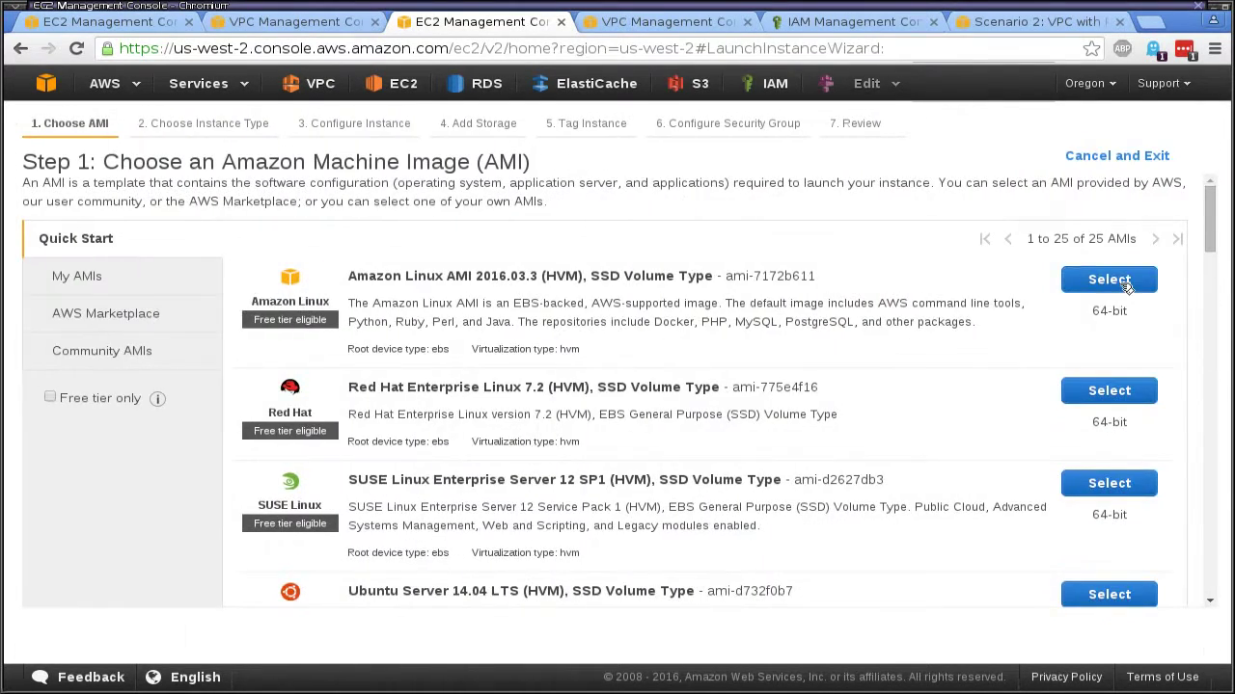
pyautogui.click(1118, 282)
pyautogui.click(1099, 631)
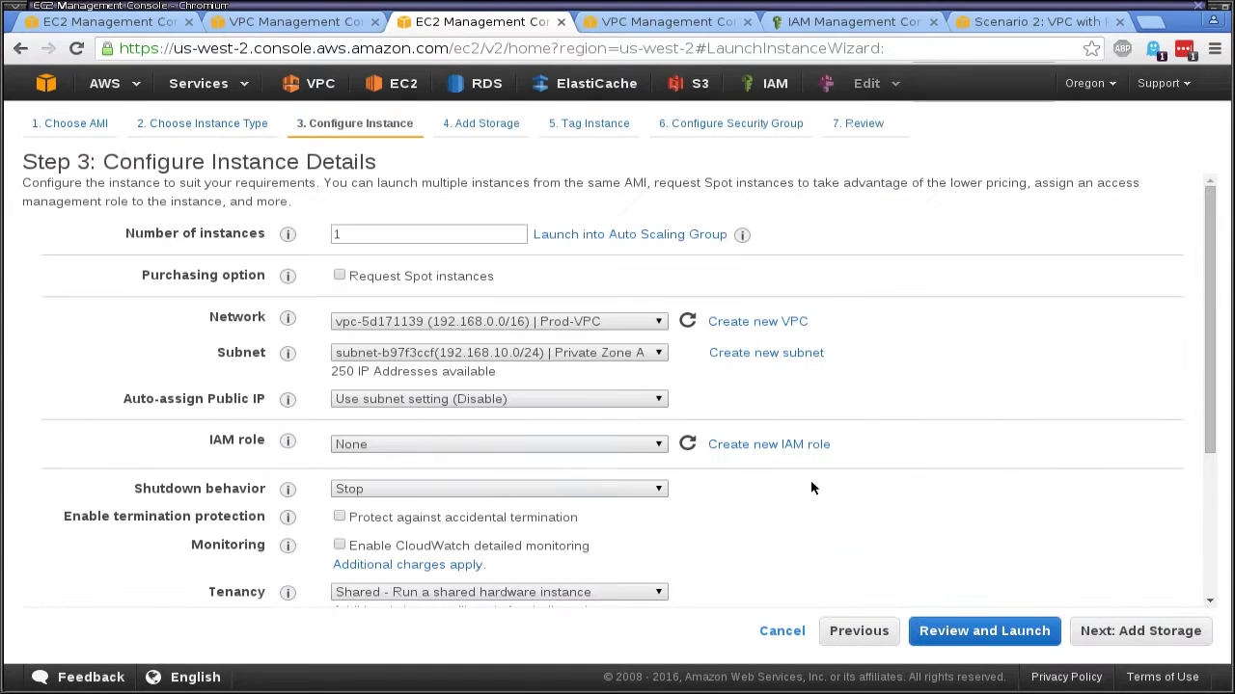
# Step: Place the new instance in the Private Zone B subnet (192.168.11.0/24) and assign it the prod-servers IAM role
pyautogui.click(617, 354)
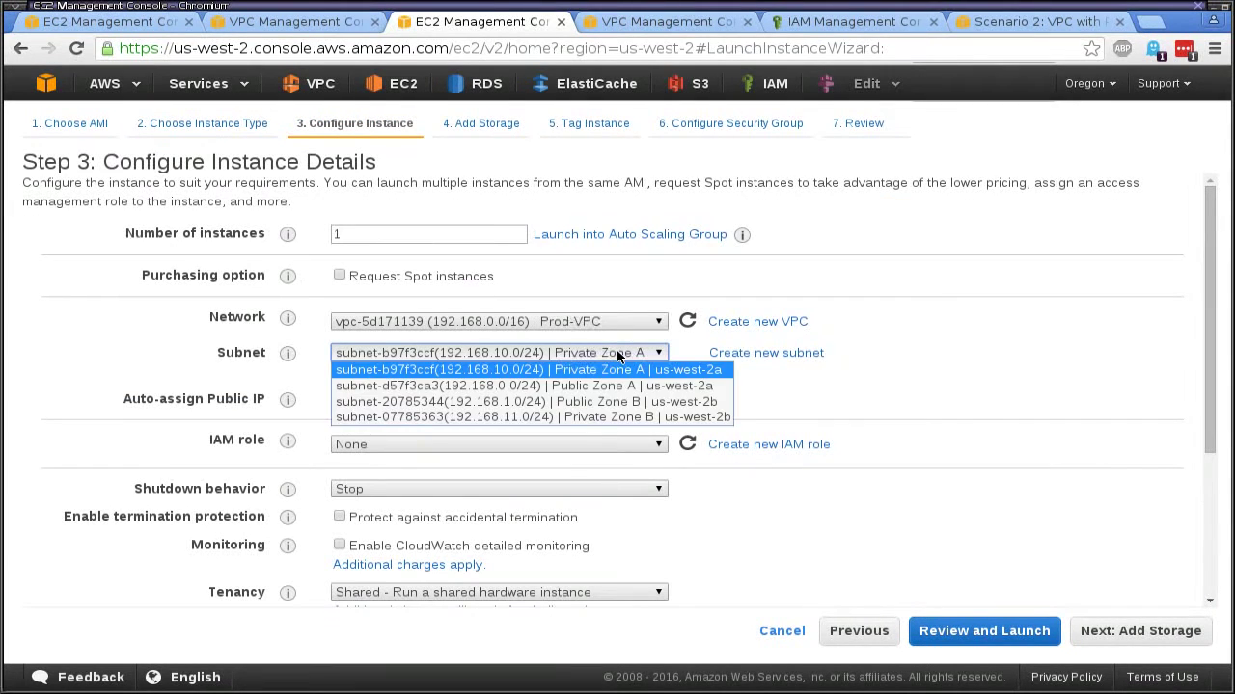
pyautogui.click(641, 417)
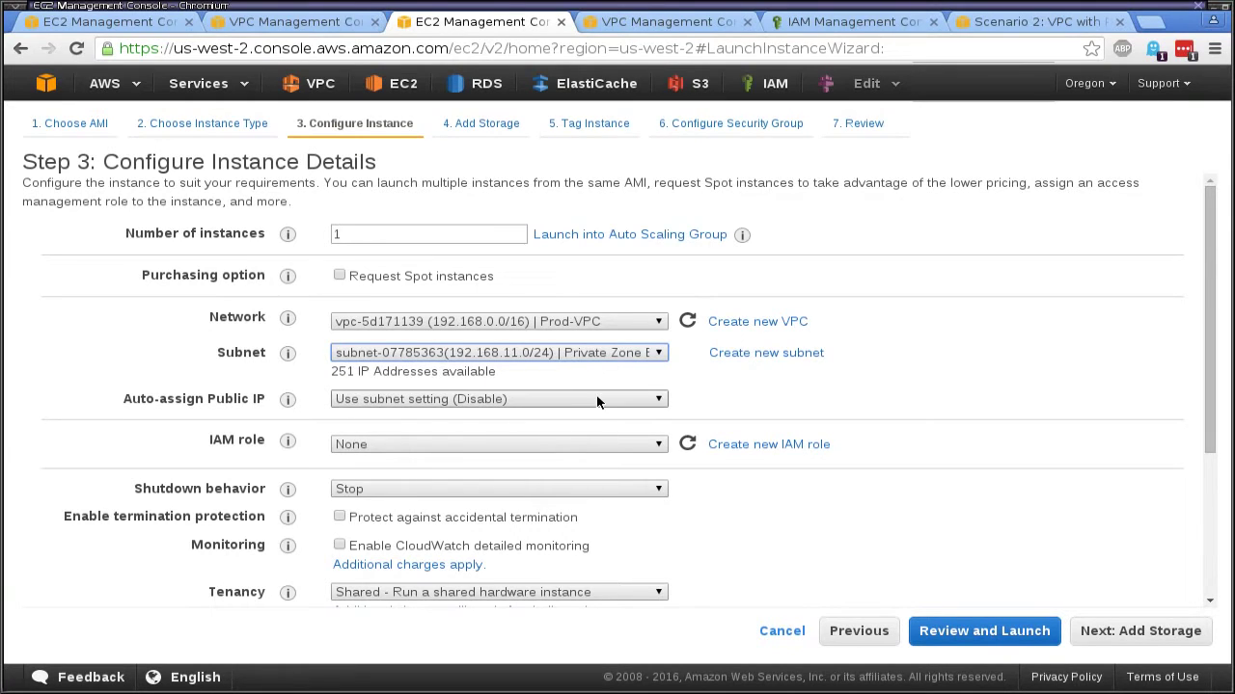
pyautogui.click(589, 445)
pyautogui.click(554, 477)
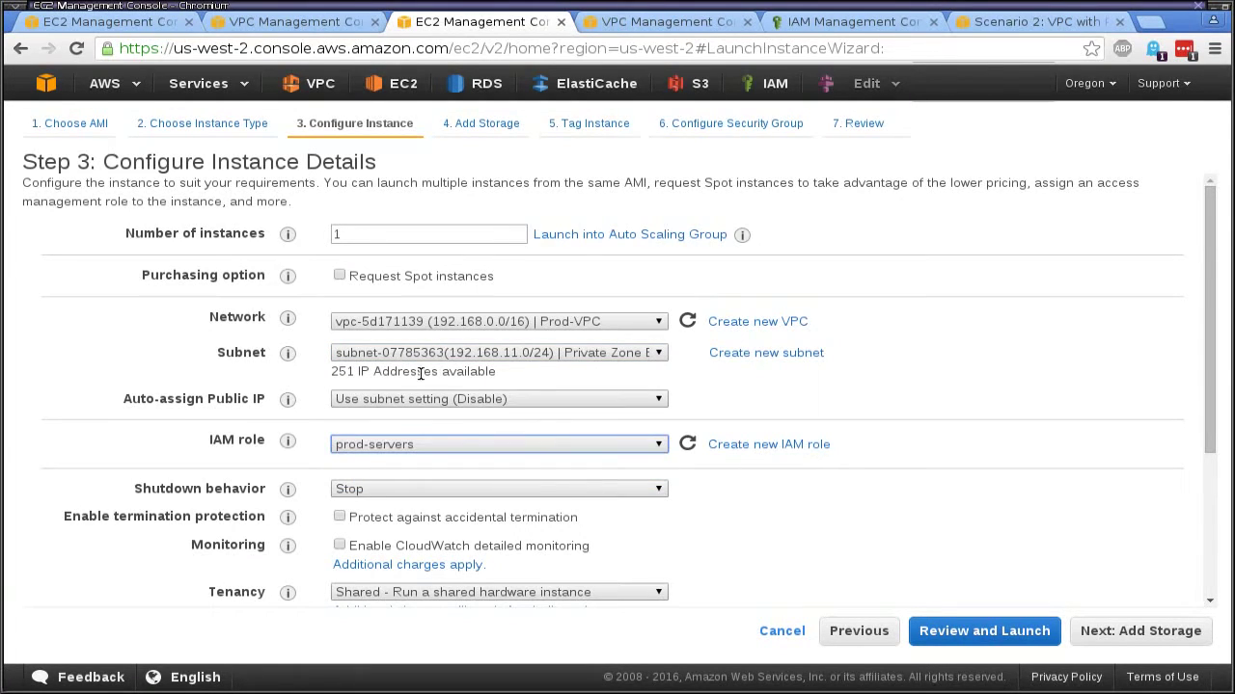
# Step: Keep the default storage and set the instance's Name tag to Prod-App-ServerB, proceeding to the security group configuration
pyautogui.click(1096, 633)
pyautogui.click(1171, 640)
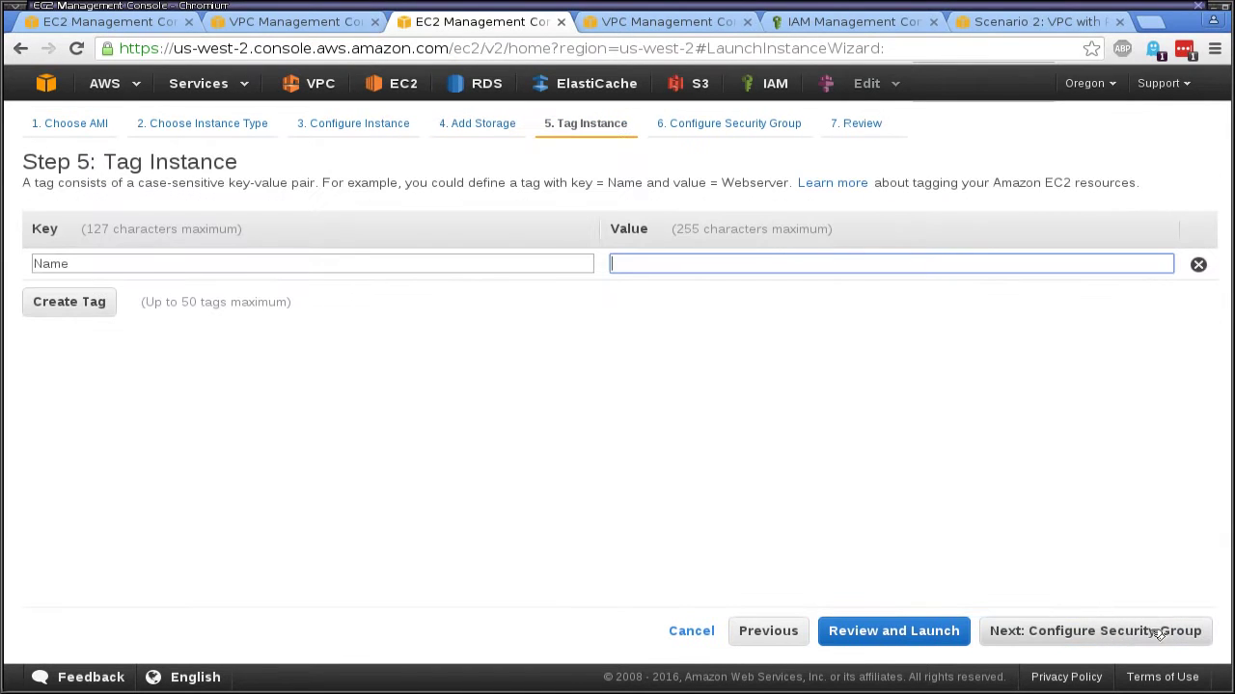
pyautogui.click(770, 256)
pyautogui.write('Prod-App-Serv')
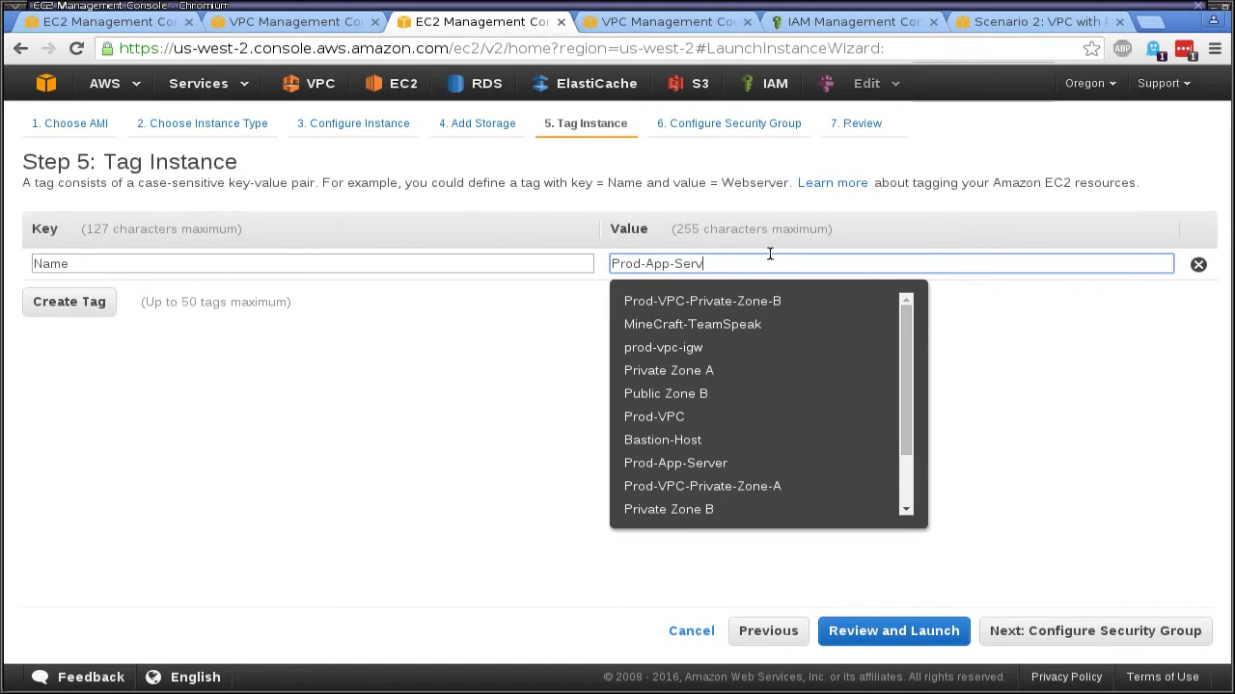
pyautogui.write('erB')
pyautogui.click(1080, 629)
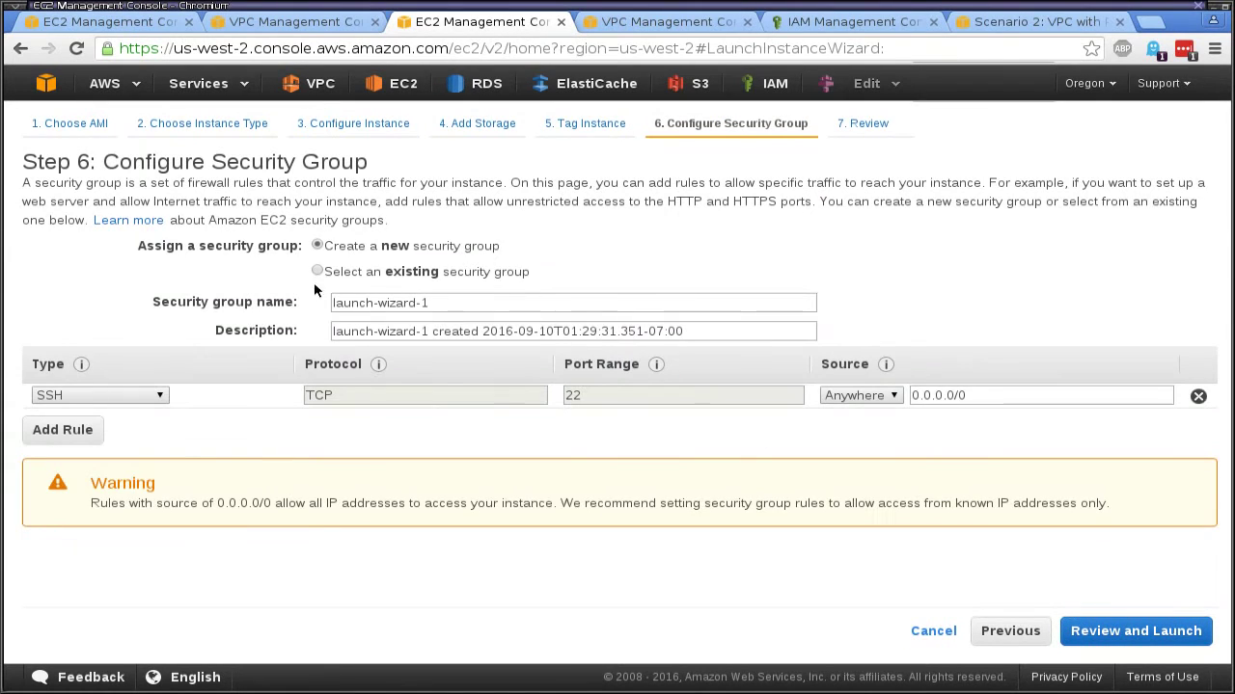
# Step: Assign the existing prod-internal security group to the instance and proceed to the launch review
pyautogui.click(318, 271)
pyautogui.click(476, 409)
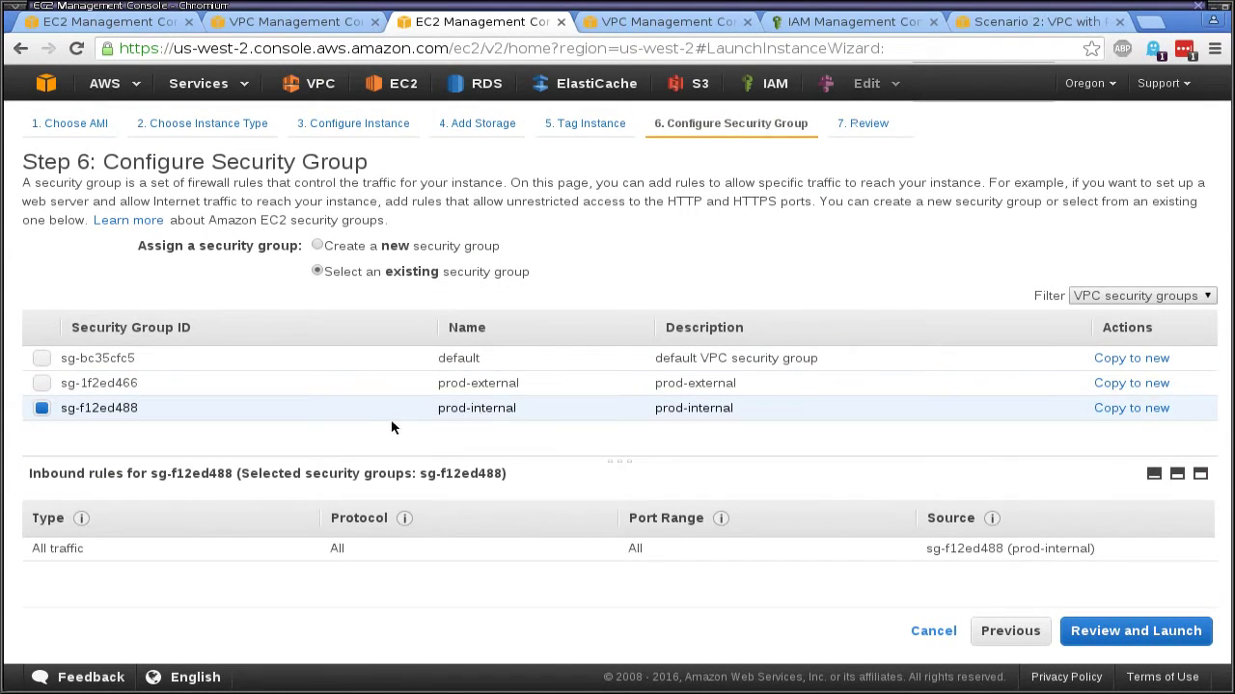
pyautogui.click(1077, 631)
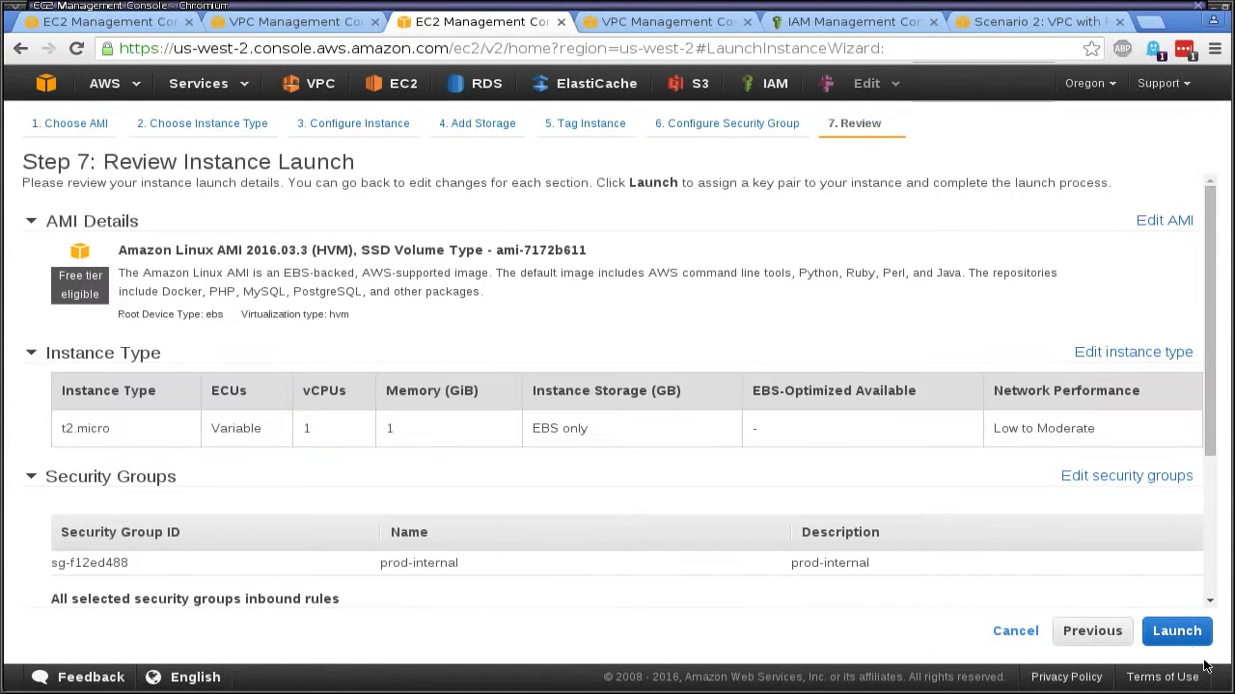
# Step: Launch the instance with the existing aws_toph_new key pair, acknowledging access to its private key file, and return to the instances list
pyautogui.click(1175, 632)
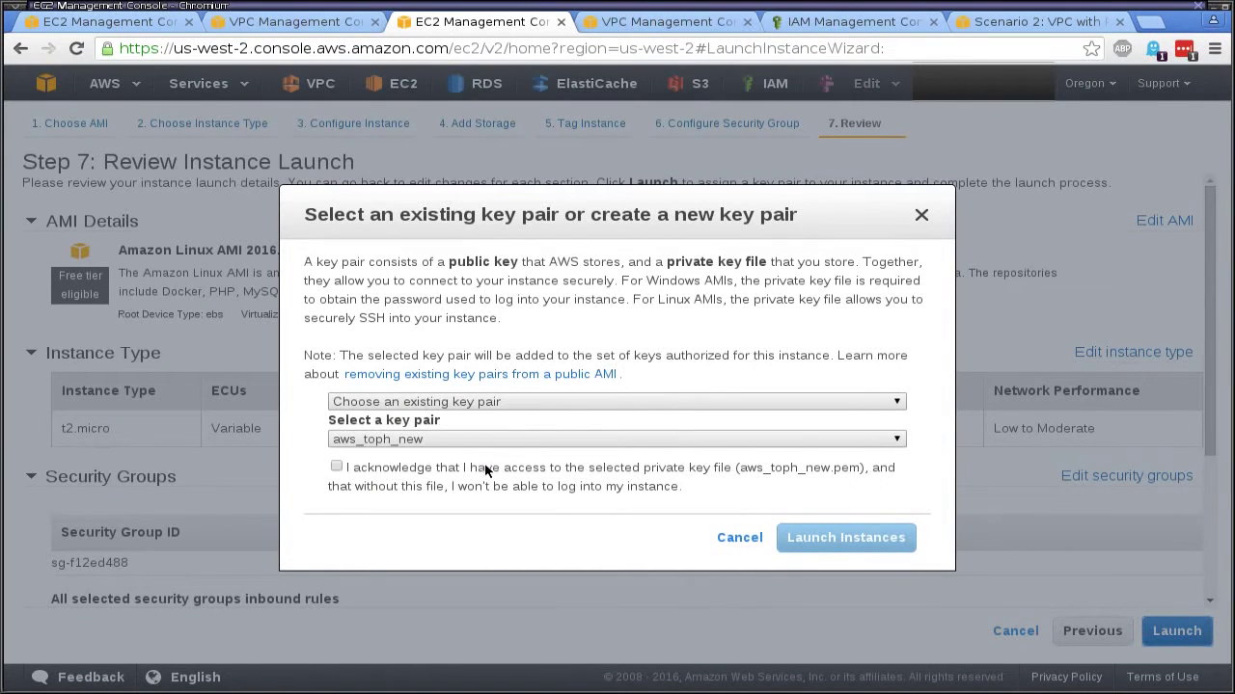
pyautogui.moveTo(484, 468); pyautogui.dragTo(478, 468)
pyautogui.click(336, 466)
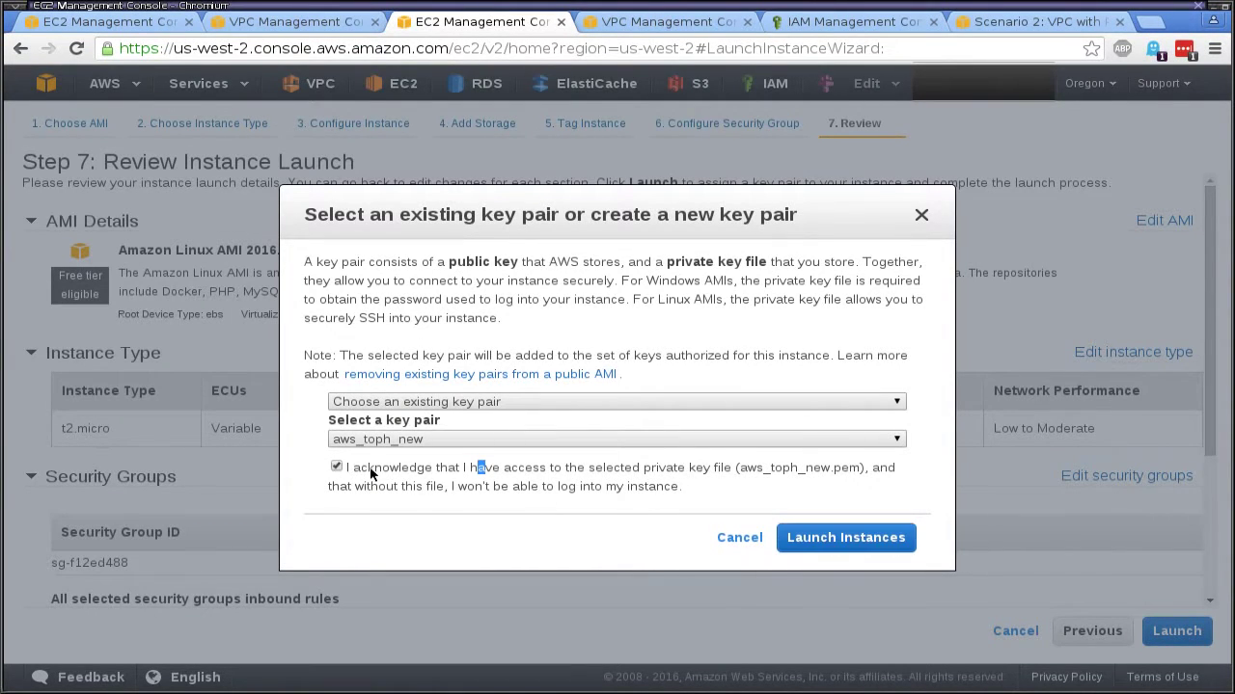
pyautogui.click(849, 534)
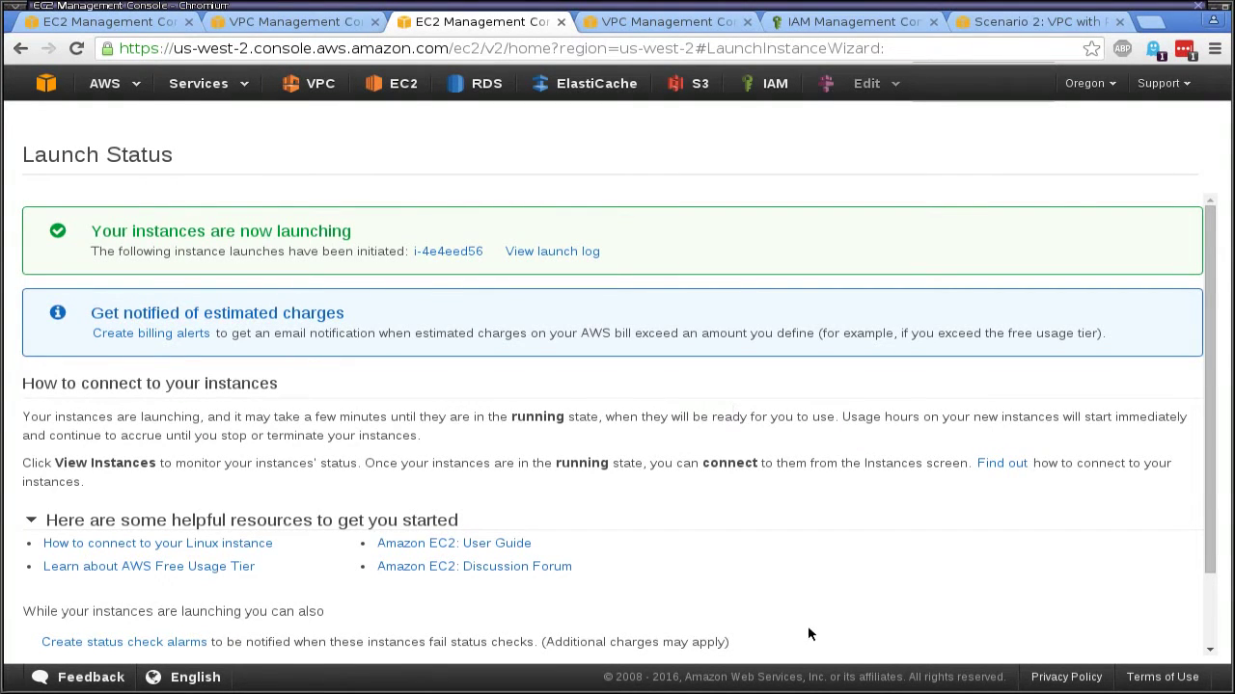
pyautogui.scroll(-2, 1013, 519)
pyautogui.click(1158, 644)
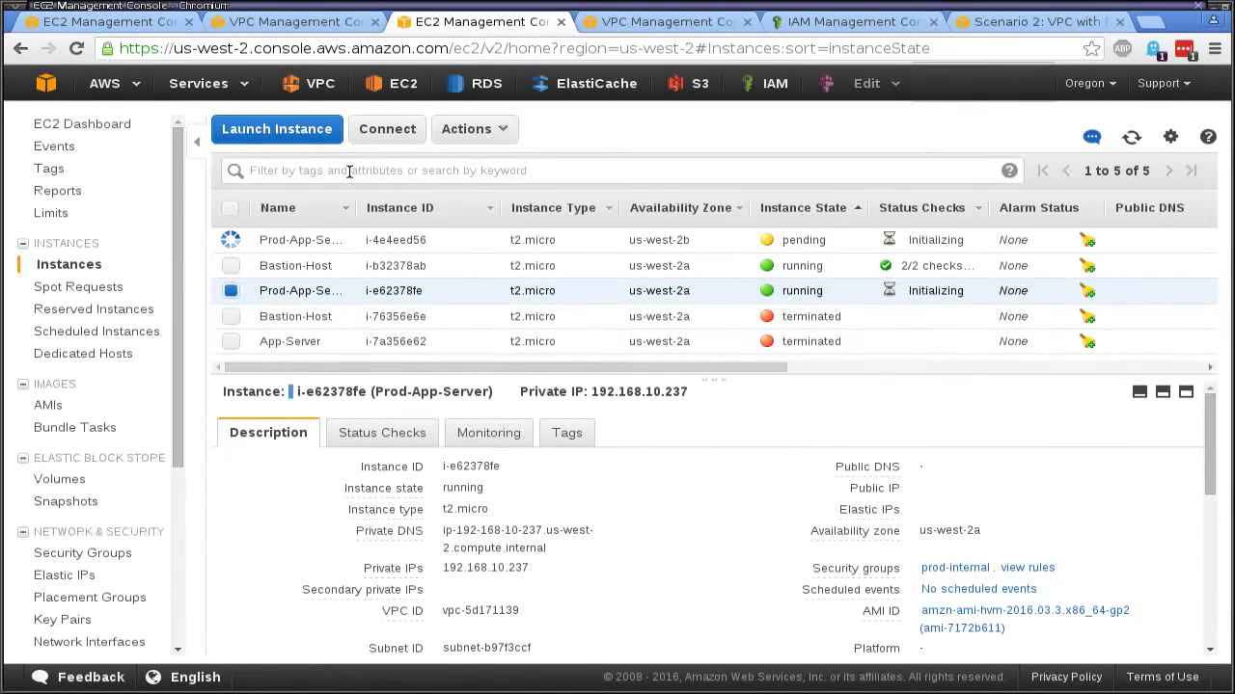
# Step: Refresh the instances list and filter it to the instance states Running and Pending
pyautogui.click(1132, 136)
pyautogui.click(376, 170)
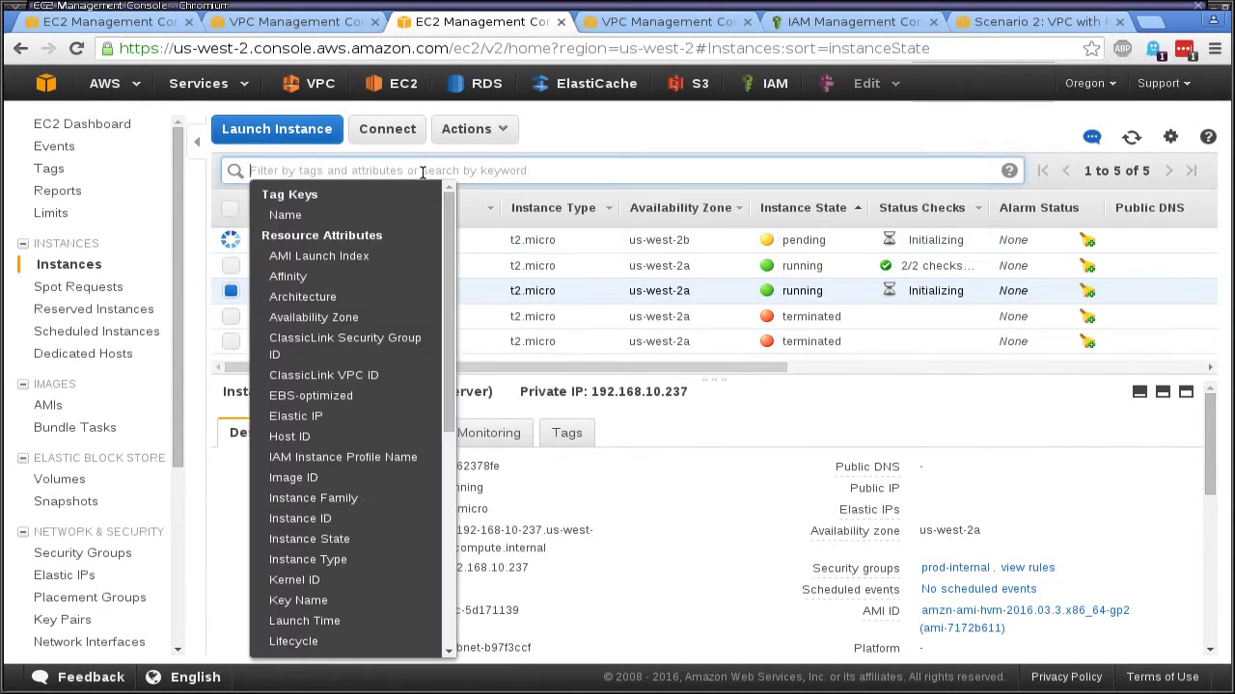
pyautogui.click(310, 538)
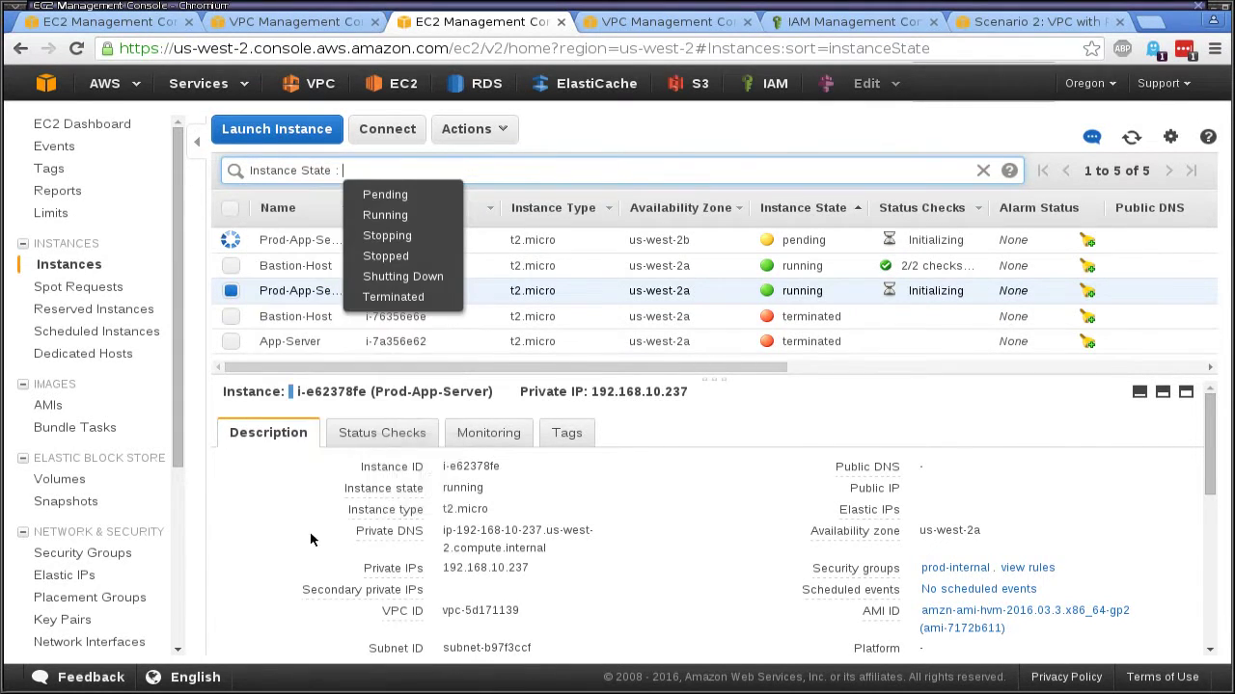
pyautogui.click(426, 220)
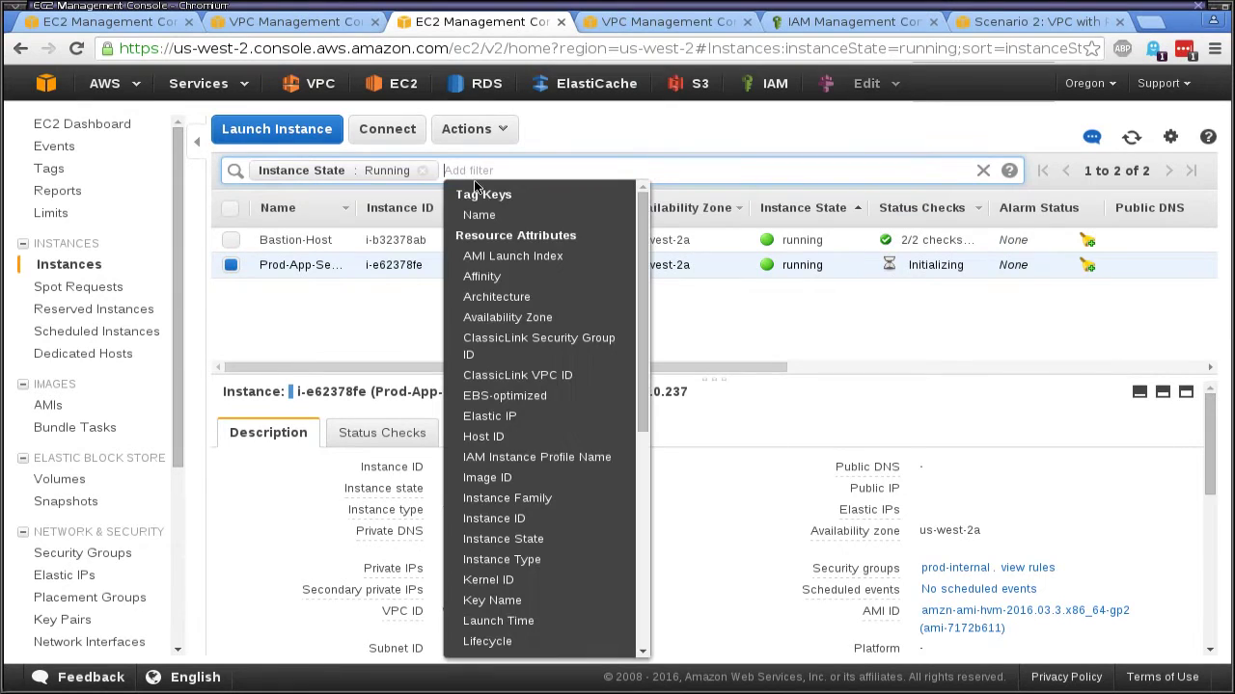
pyautogui.click(503, 538)
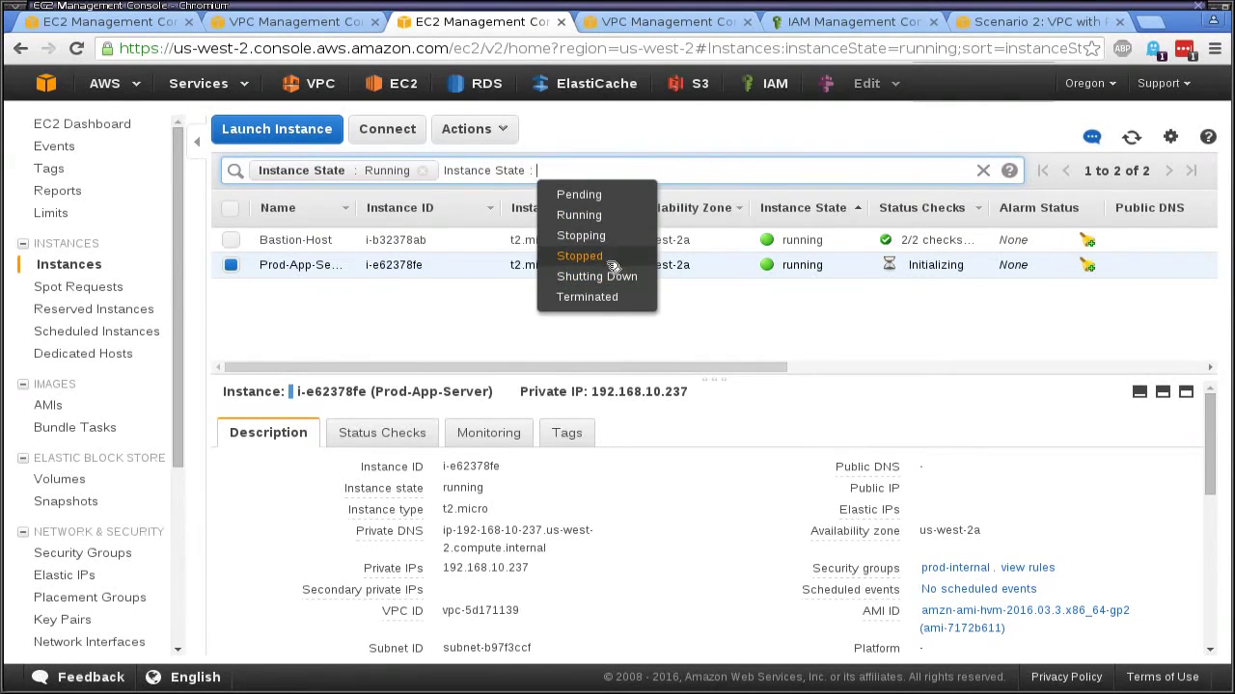
pyautogui.click(584, 194)
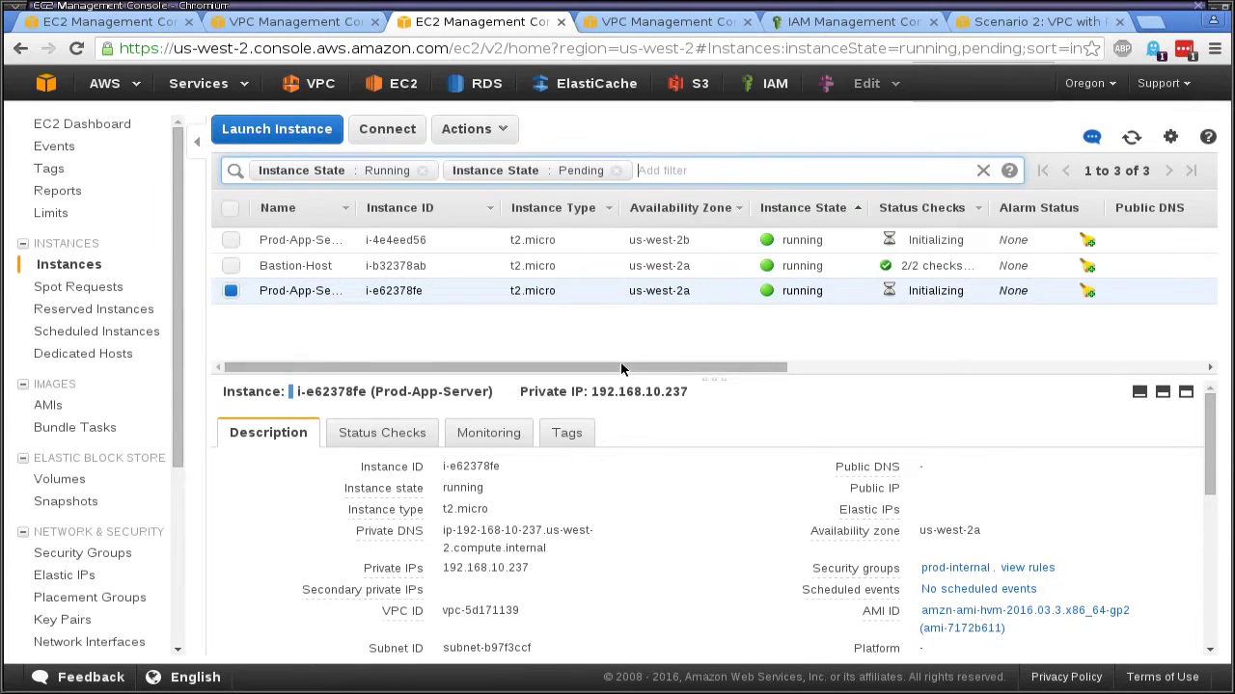
# Step: Sort the instances by name in descending order and widen the Name column to show the full names
pyautogui.click(338, 209)
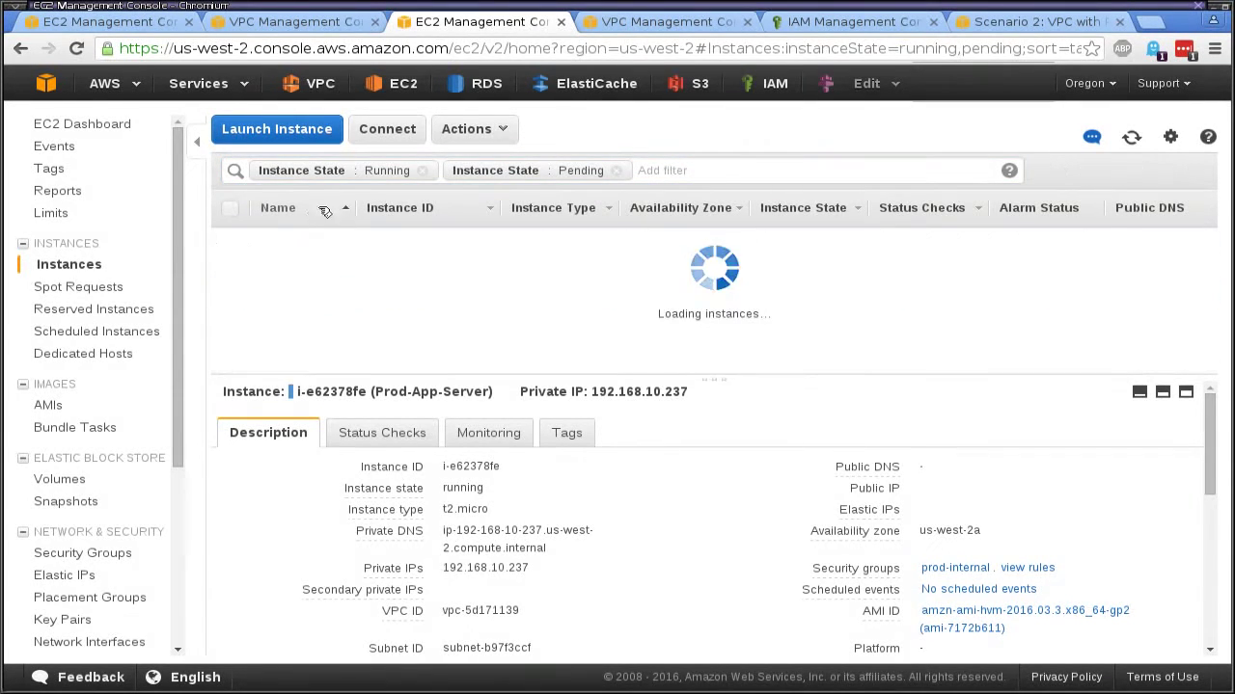
pyautogui.click(359, 213)
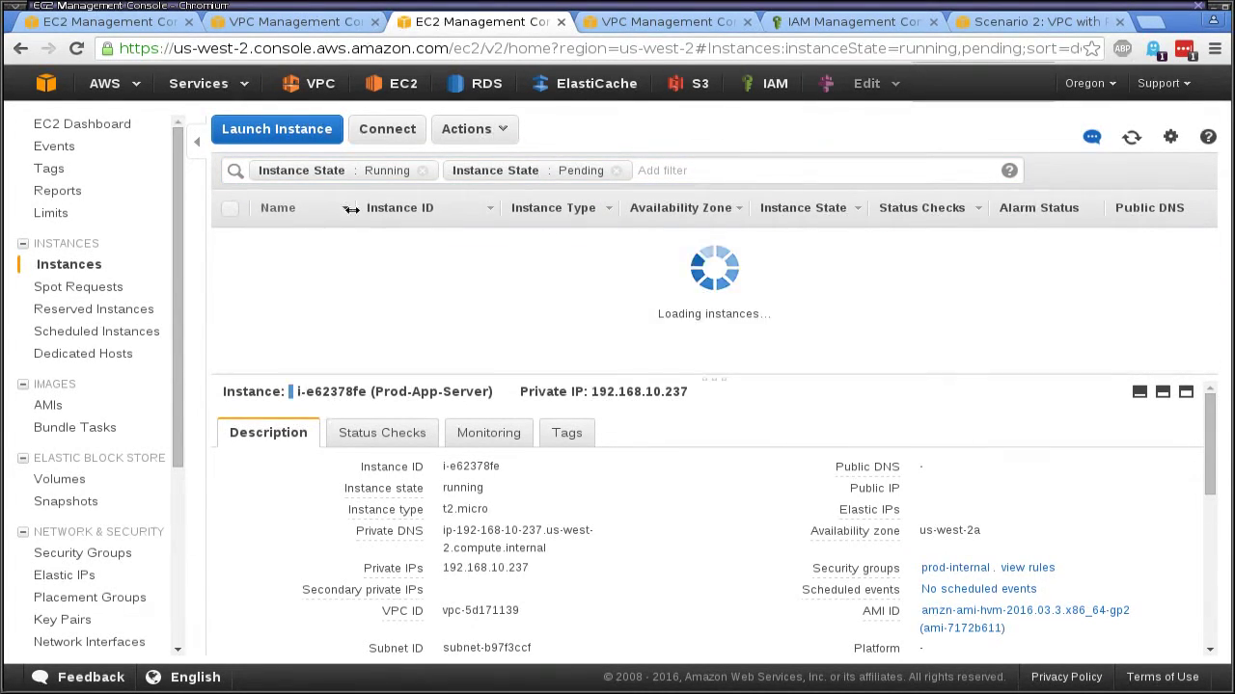
pyautogui.moveTo(349, 211); pyautogui.dragTo(393, 210)
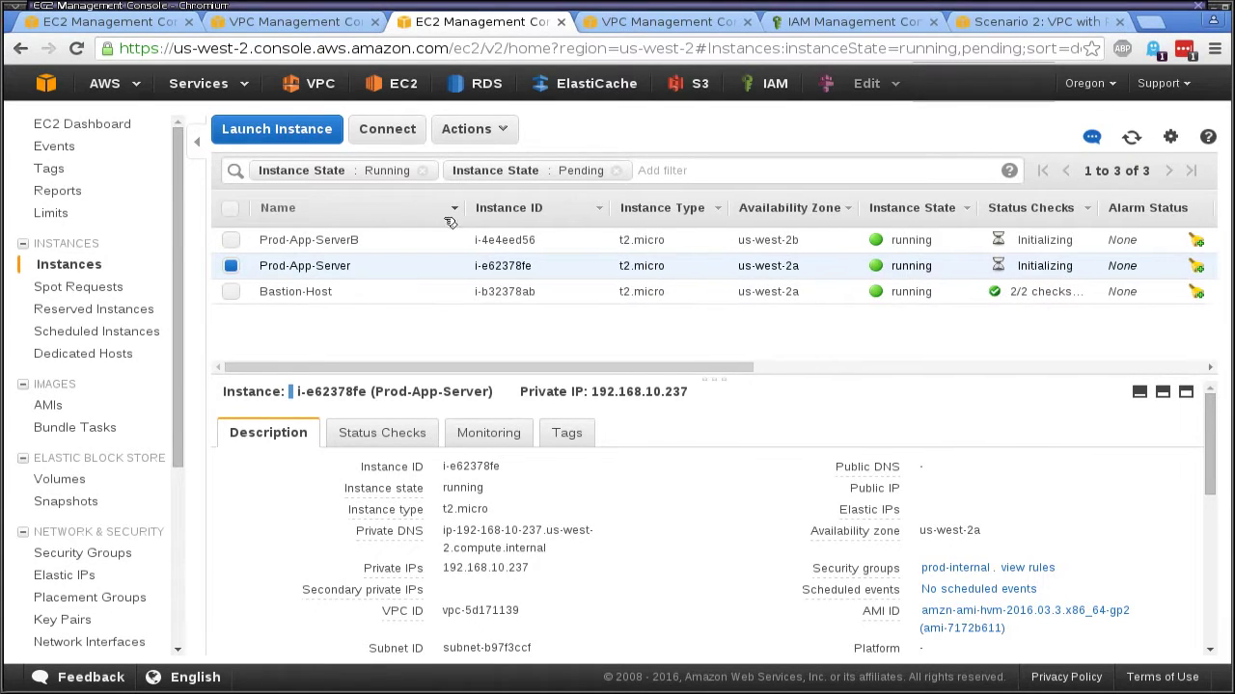
# Step: Rename the Prod-App-Server instance as Prod-App-ServerA
pyautogui.click(385, 266)
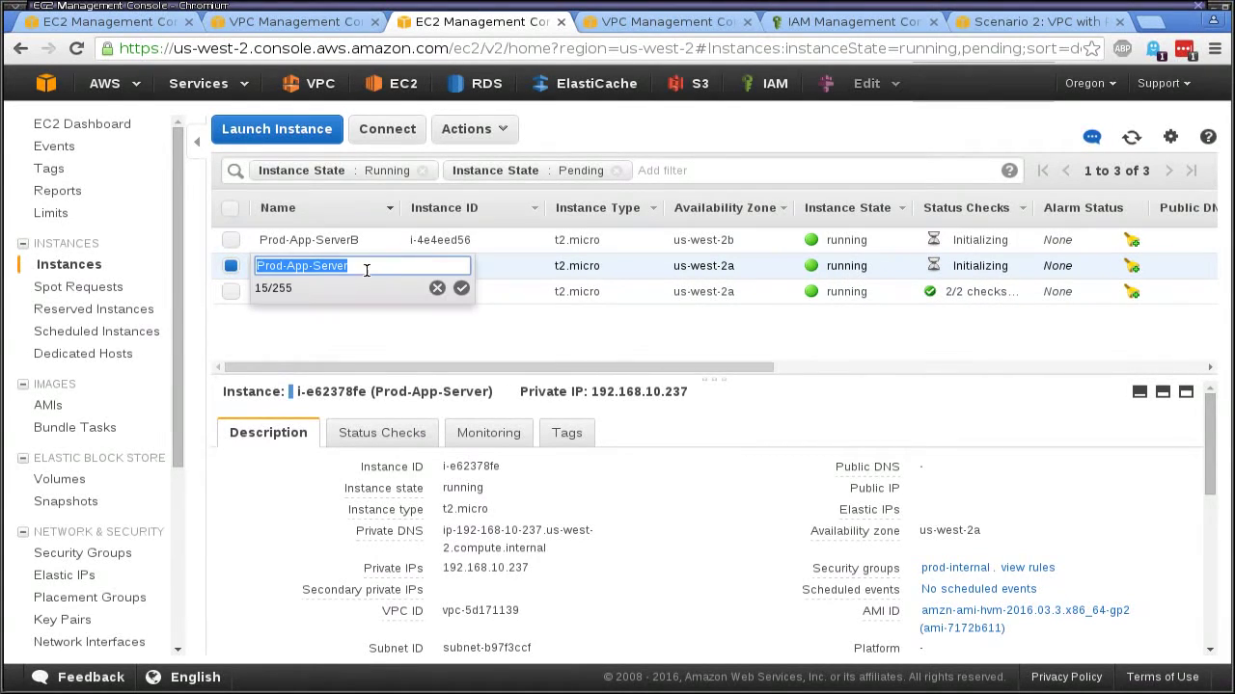
pyautogui.click(367, 265)
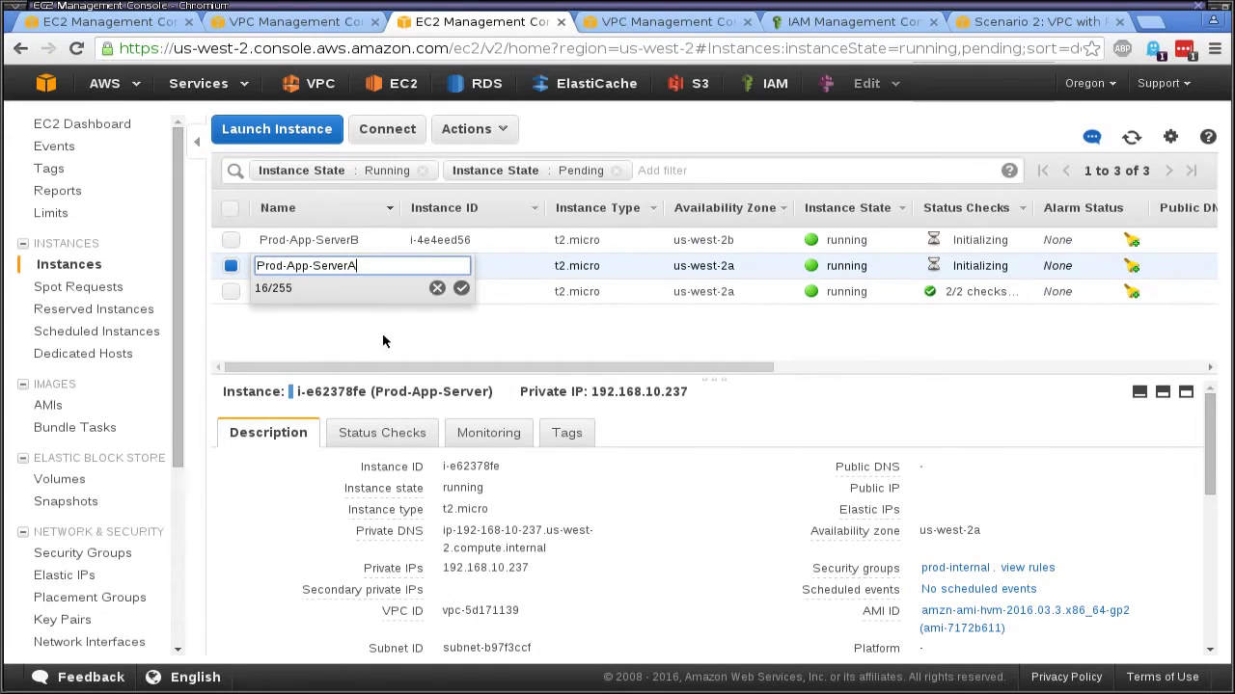
pyautogui.click(462, 287)
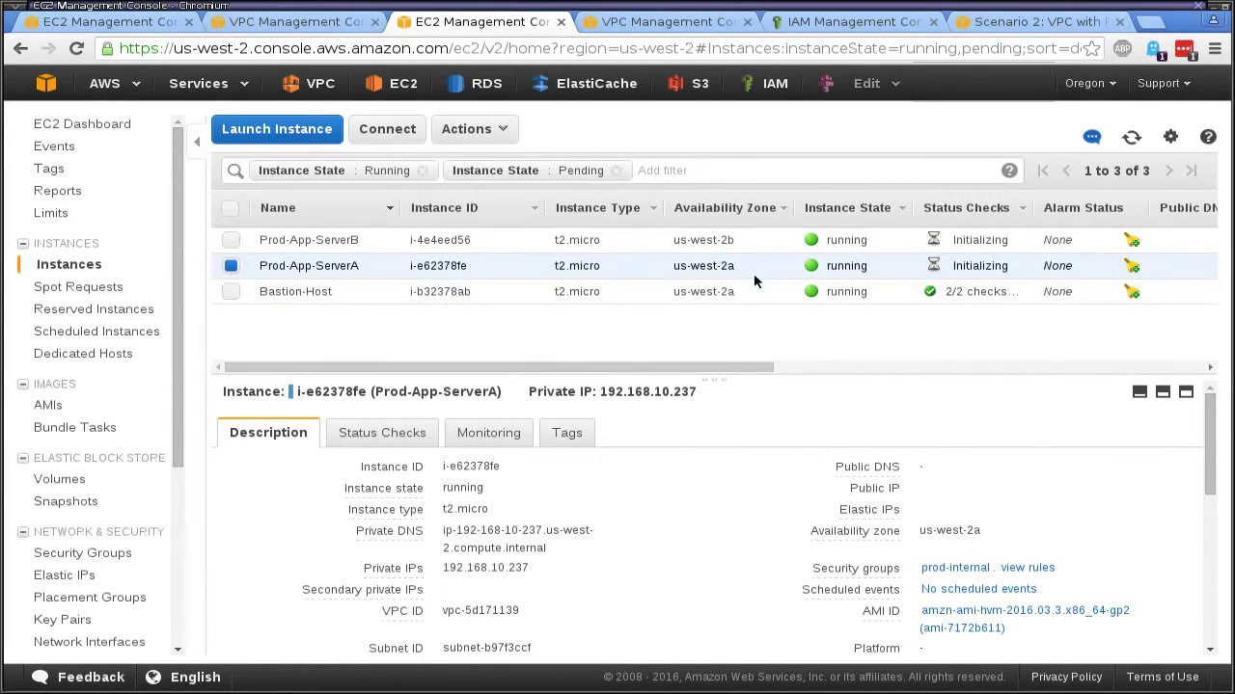
# Step: Compare the details of both production app servers, examine Prod-App-ServerB's private IP and subnet, and switch to the terminal
pyautogui.click(721, 240)
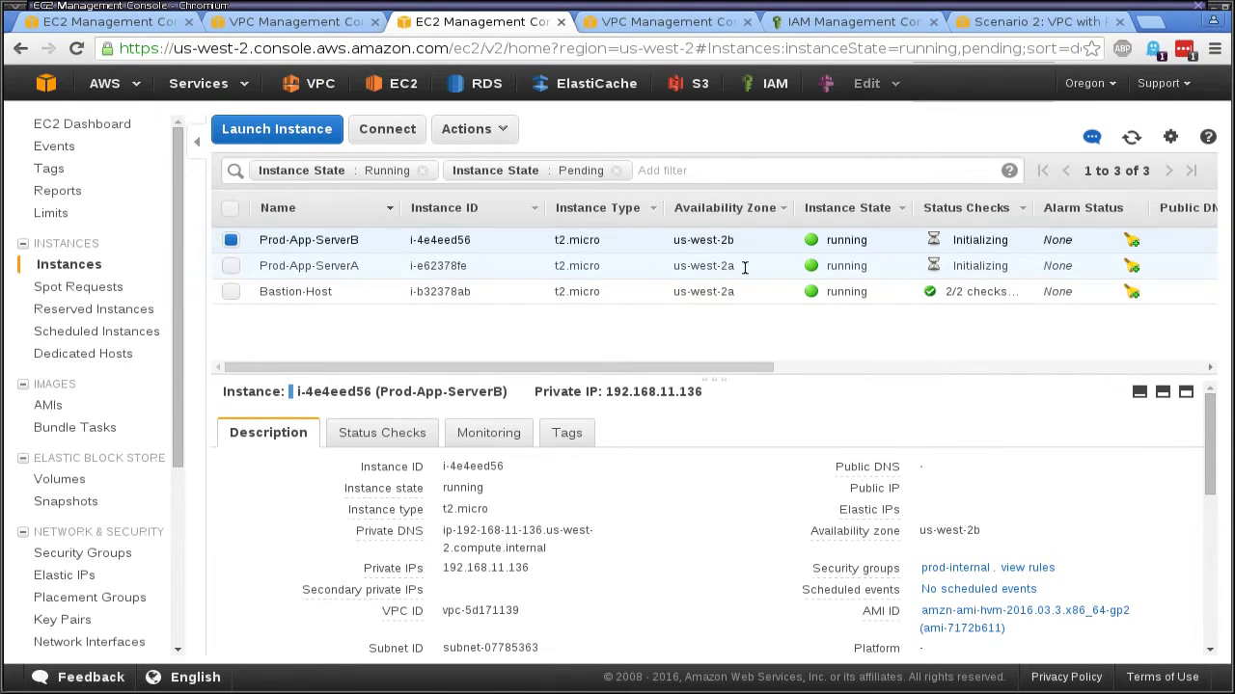
pyautogui.click(741, 267)
pyautogui.hotkey('alt', 'Tab')
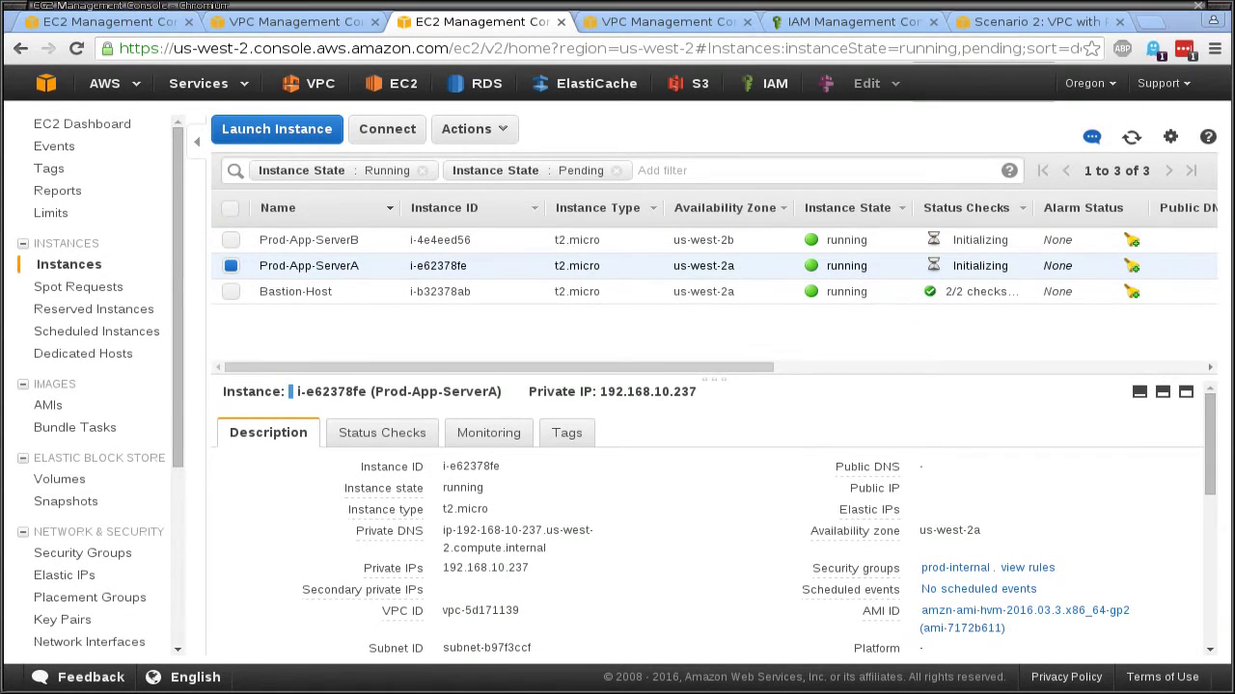
pyautogui.hotkey('alt', 'Tab')
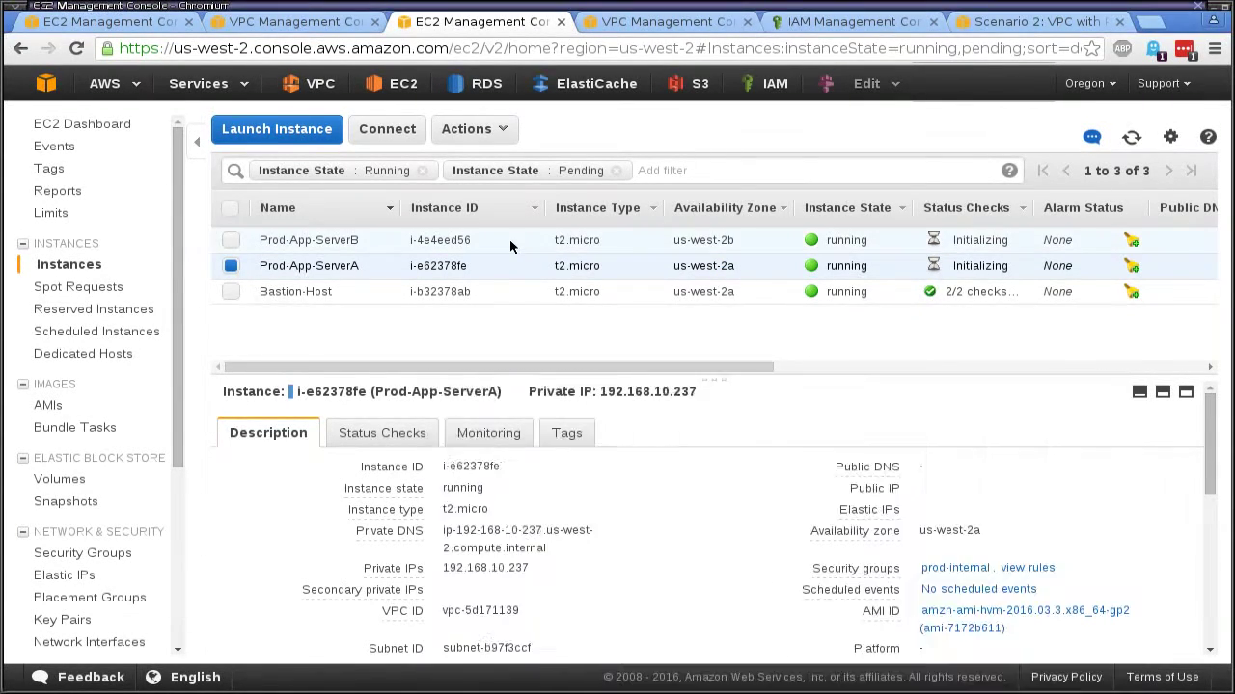
pyautogui.click(509, 239)
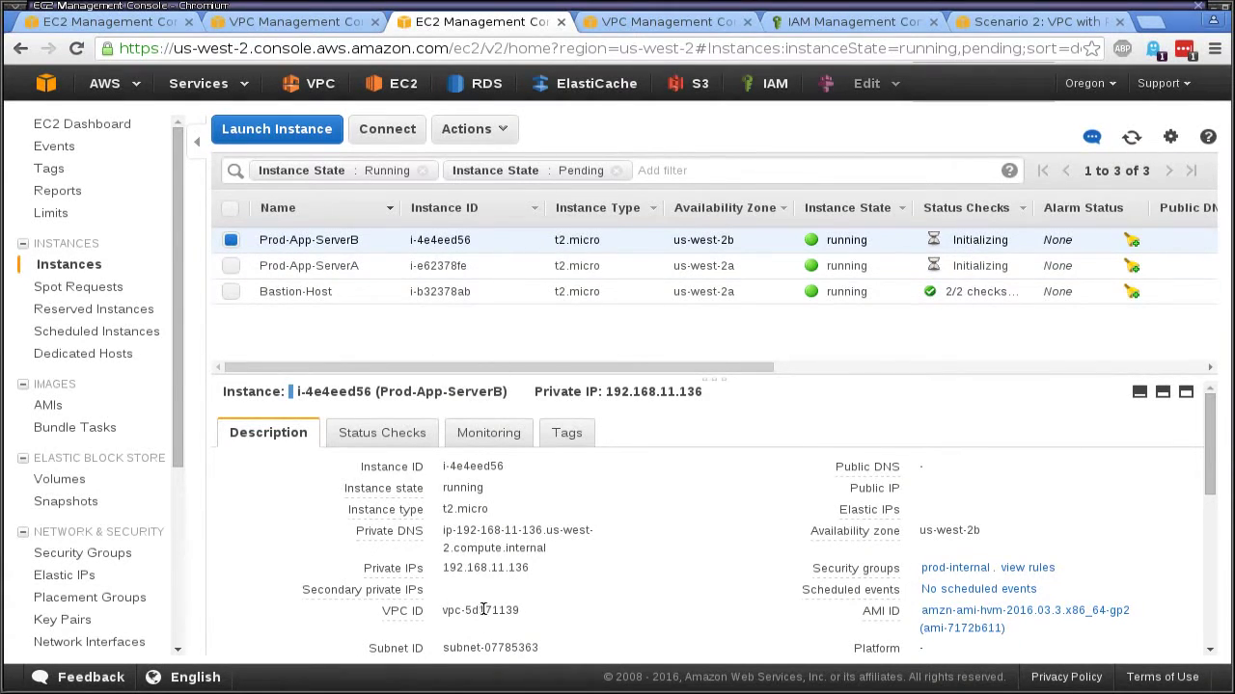
pyautogui.scroll(-2, 535, 542)
pyautogui.hotkey('alt', 'Tab')
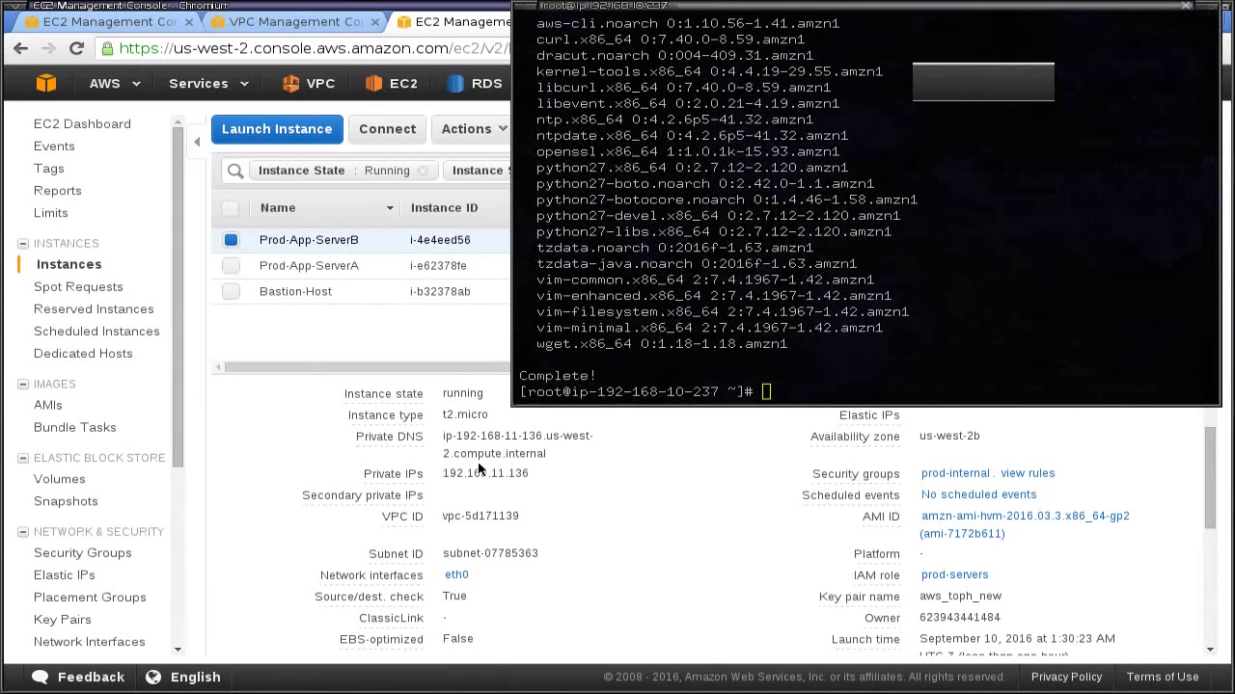
# Step: Discard the recalled yum update command and list the contents of root's home directory on Prod-App-ServerA
pyautogui.click(817, 349)
pyautogui.press('Up')
pyautogui.press('BackSpace')
pyautogui.press('BackSpace')
pyautogui.press('BackSpace')
pyautogui.press('BackSpace')
pyautogui.press('BackSpace')
pyautogui.press('BackSpace')
pyautogui.press('BackSpace')
pyautogui.press('BackSpace')
pyautogui.press('BackSpace')
pyautogui.press('BackSpace')
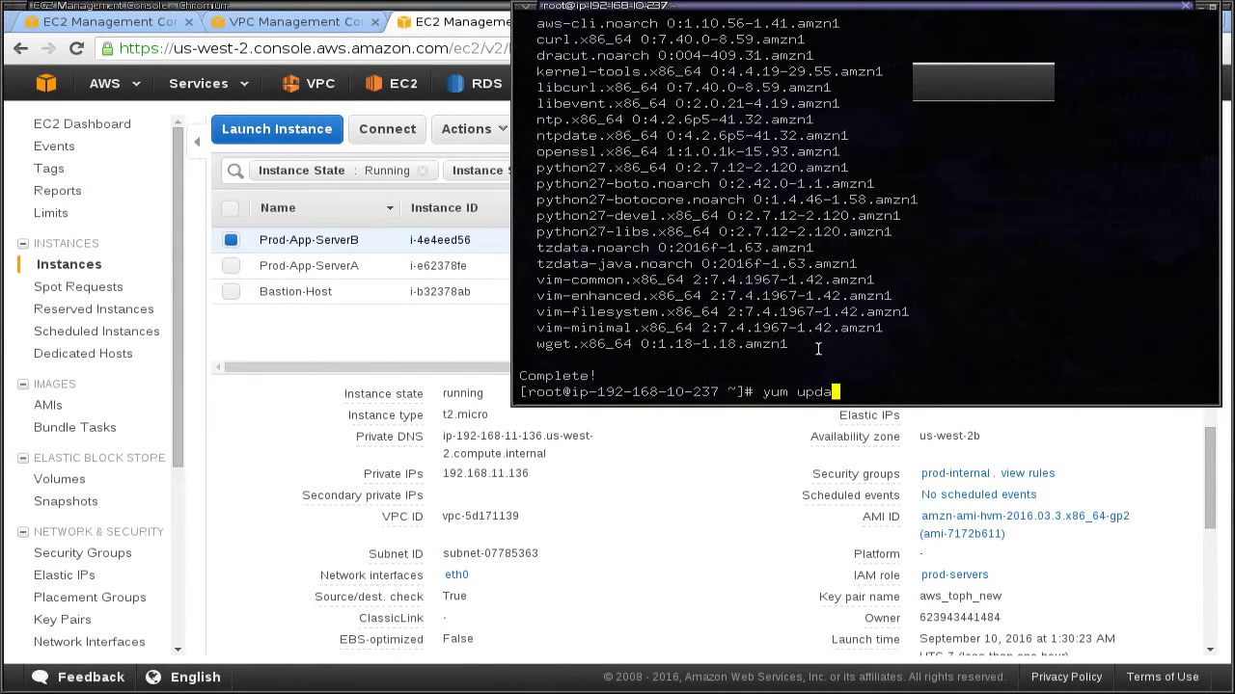
pyautogui.write('ls')
pyautogui.press('Return')
# Step: Leave the root shell and close the SSH session on Prod-App-ServerA to return to the bastion host
pyautogui.write('exit')
pyautogui.press('Return')
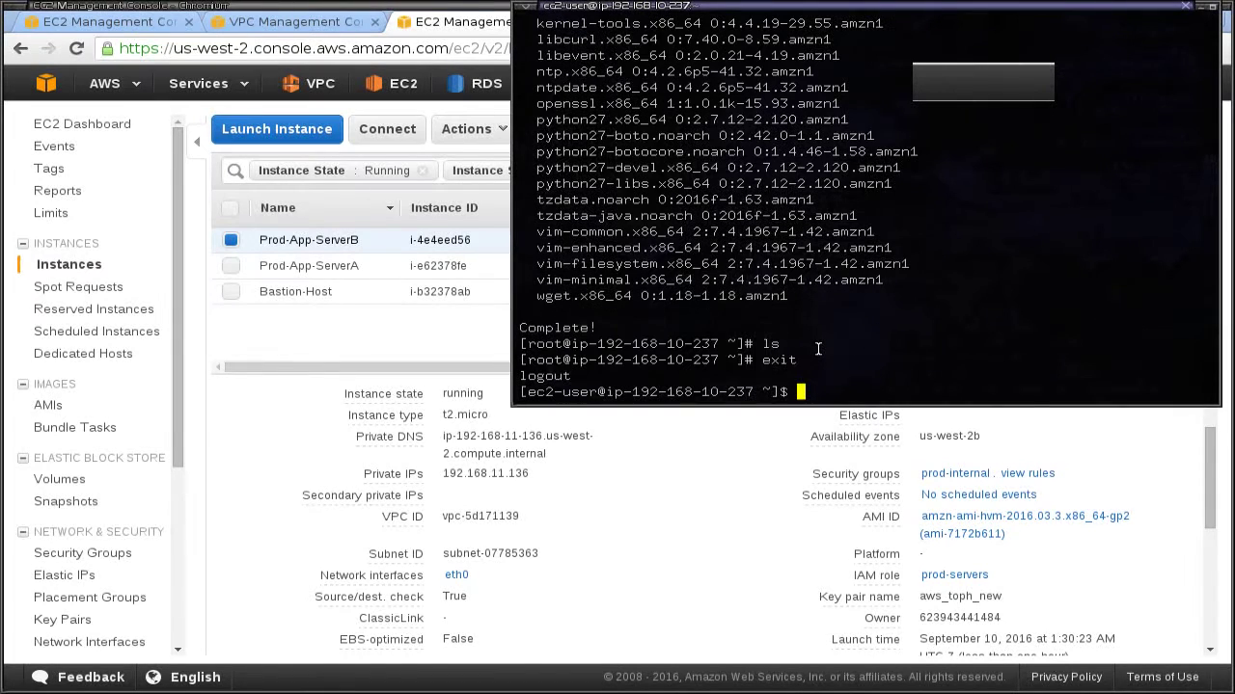
pyautogui.press('Up')
pyautogui.press('Up')
pyautogui.press('Down')
pyautogui.press('Down')
pyautogui.write('exit')
pyautogui.press('Return')
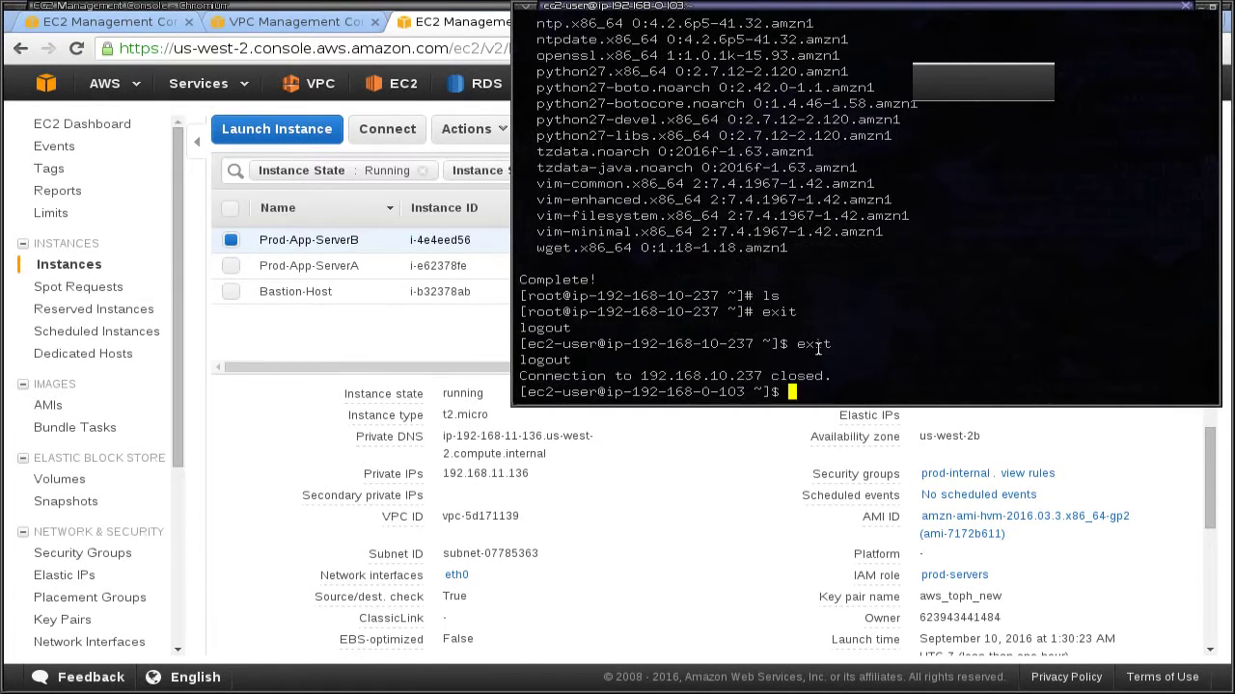
# Step: Try to open an SSH session from the bastion host to Prod-App-ServerB at 192.168.11.136
pyautogui.press('Up')
pyautogui.press('BackSpace')
pyautogui.press('BackSpace')
pyautogui.press('BackSpace')
pyautogui.press('BackSpace')
pyautogui.press('BackSpace')
pyautogui.write('1.136')
pyautogui.press('Return')
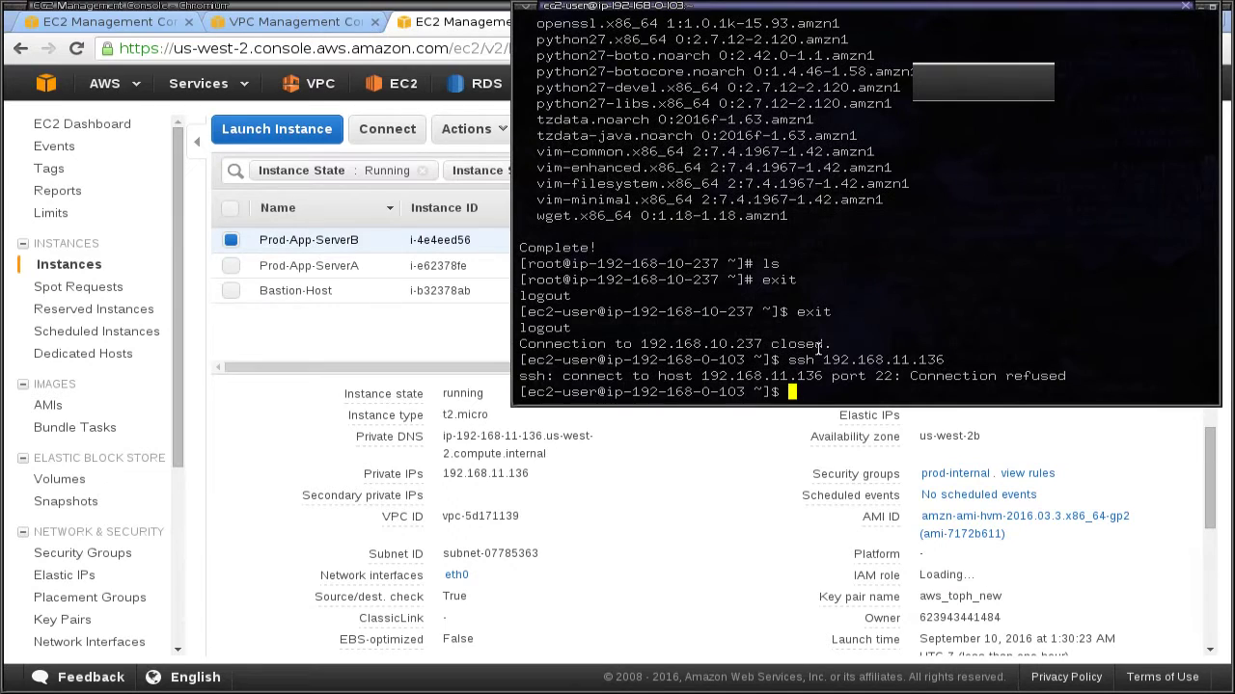
# Step: Retry the SSH connection to 192.168.11.136 several times and move the terminal window clear of the instances list
pyautogui.press('Up')
pyautogui.press('Return')
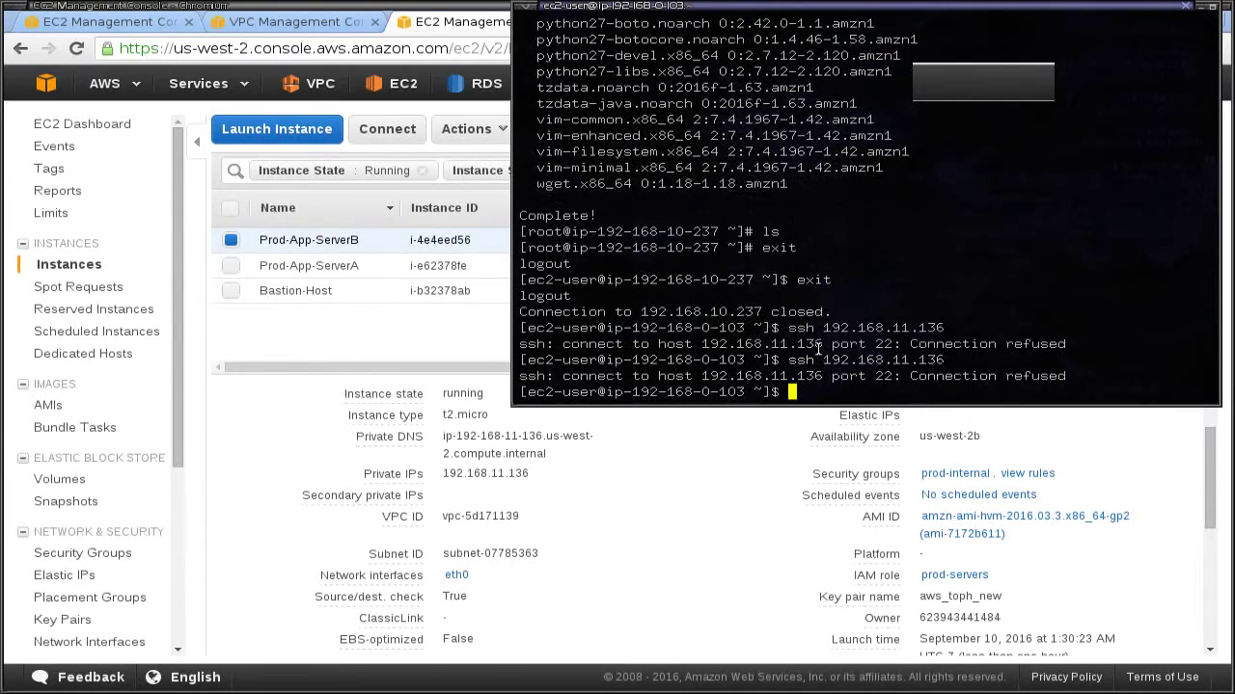
pyautogui.press('Up')
pyautogui.press('Return')
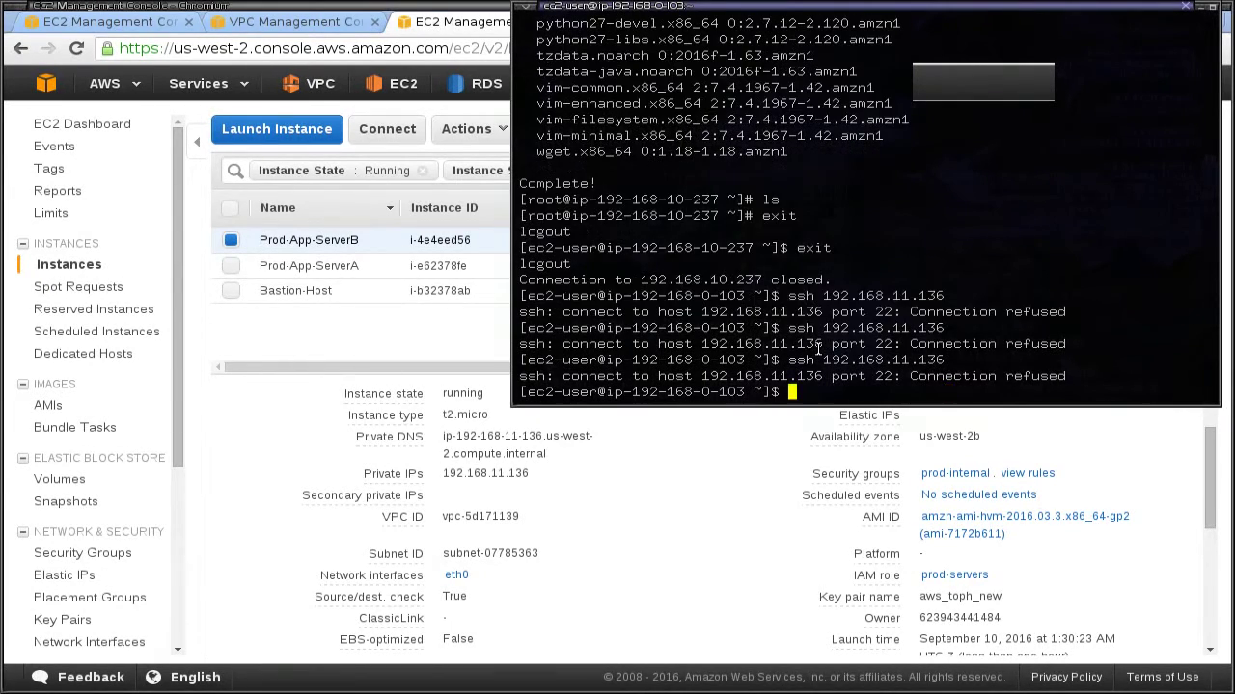
pyautogui.press('Up')
pyautogui.press('Return')
pyautogui.press('Up')
pyautogui.press('Return')
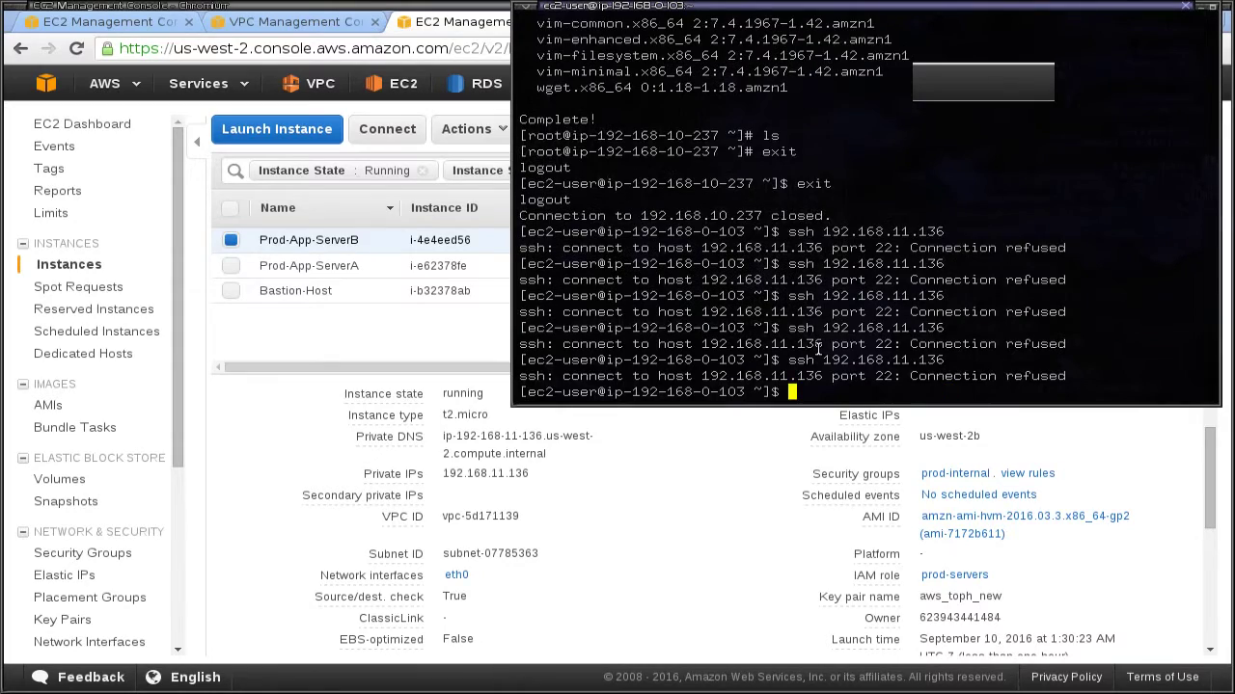
pyautogui.press('Up')
pyautogui.press('Return')
pyautogui.moveTo(781, 264); pyautogui.dragTo(722, 489)
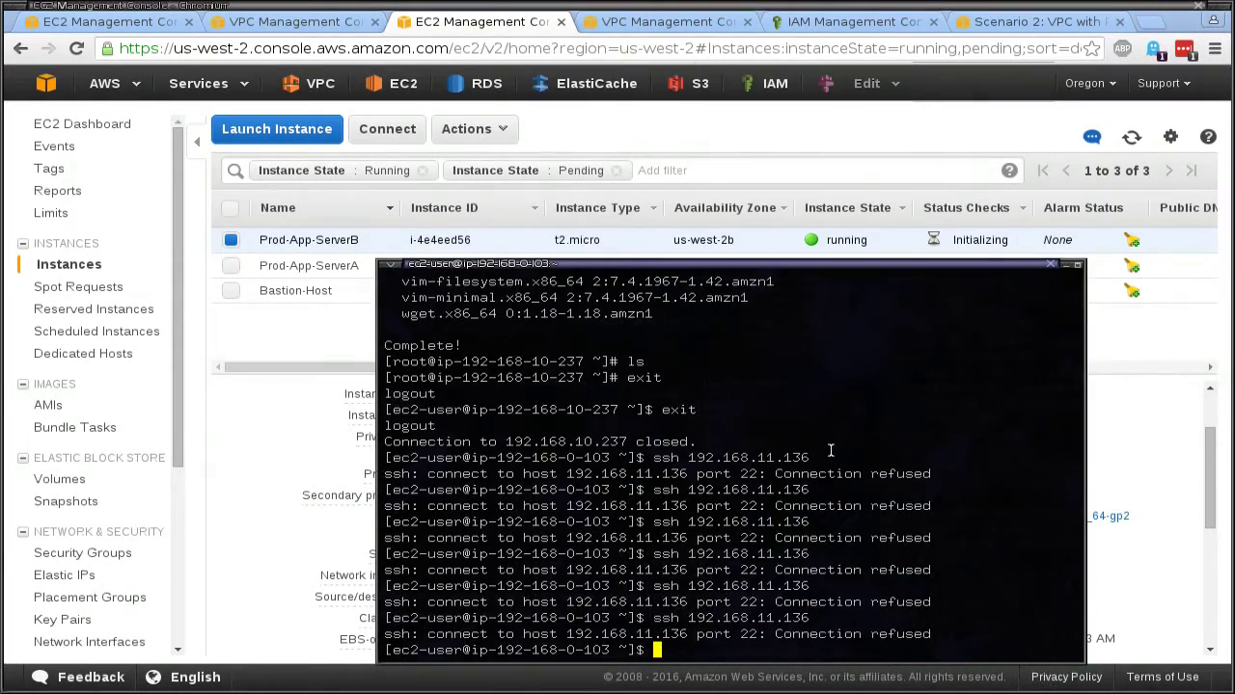
pyautogui.press('Up')
pyautogui.press('Return')
# Step: Connect to 192.168.11.136 over SSH and accept its host key
pyautogui.press('Up')
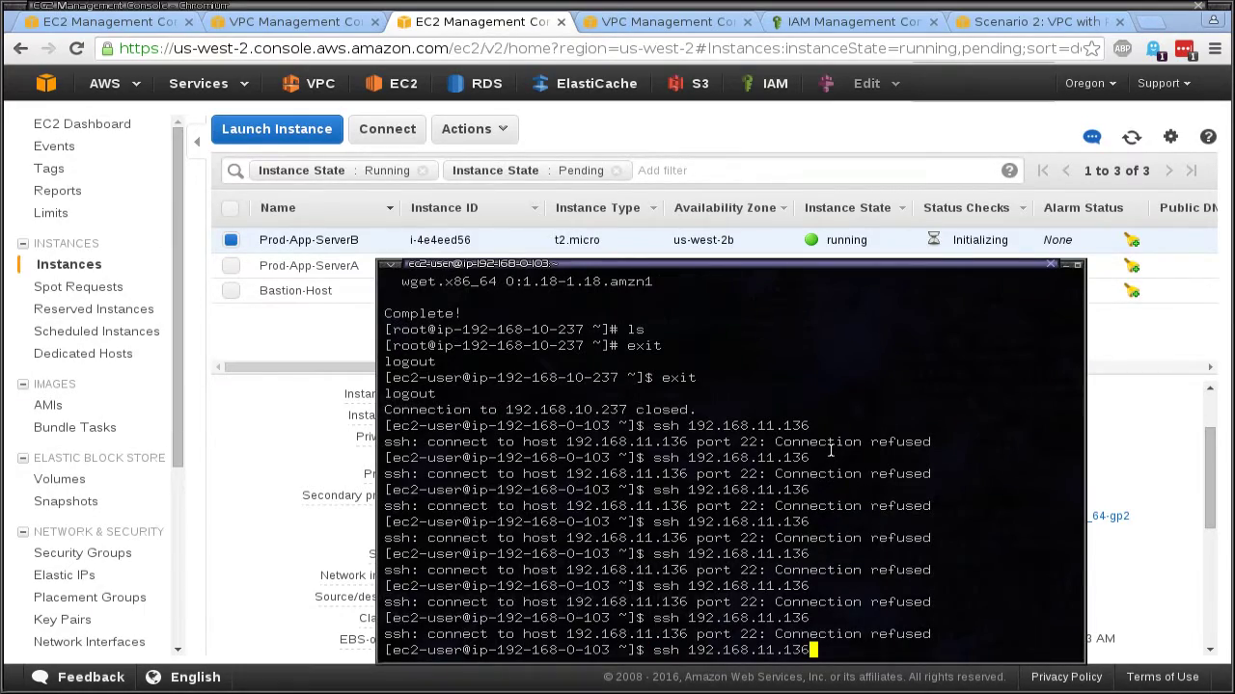
pyautogui.press('Return')
pyautogui.write('yes')
pyautogui.press('Return')
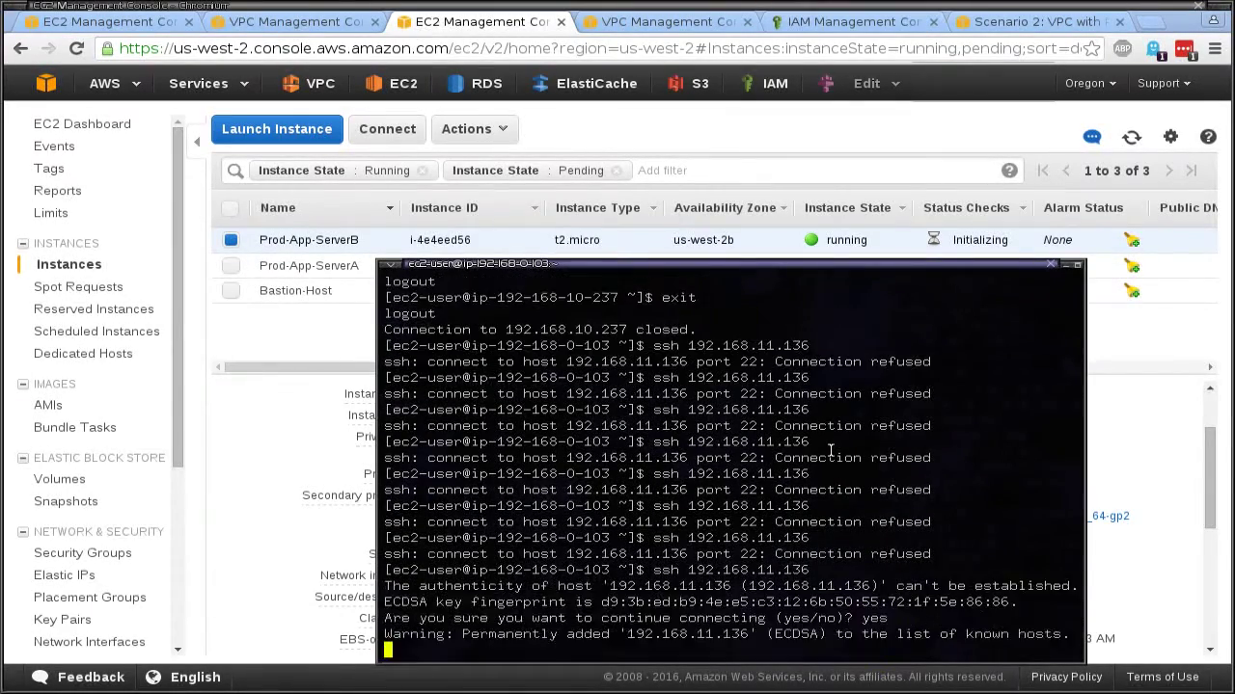
# Step: Become root on Prod-App-ServerB with sudo su - and install all available package updates with yum update
pyautogui.write('sudo su -')
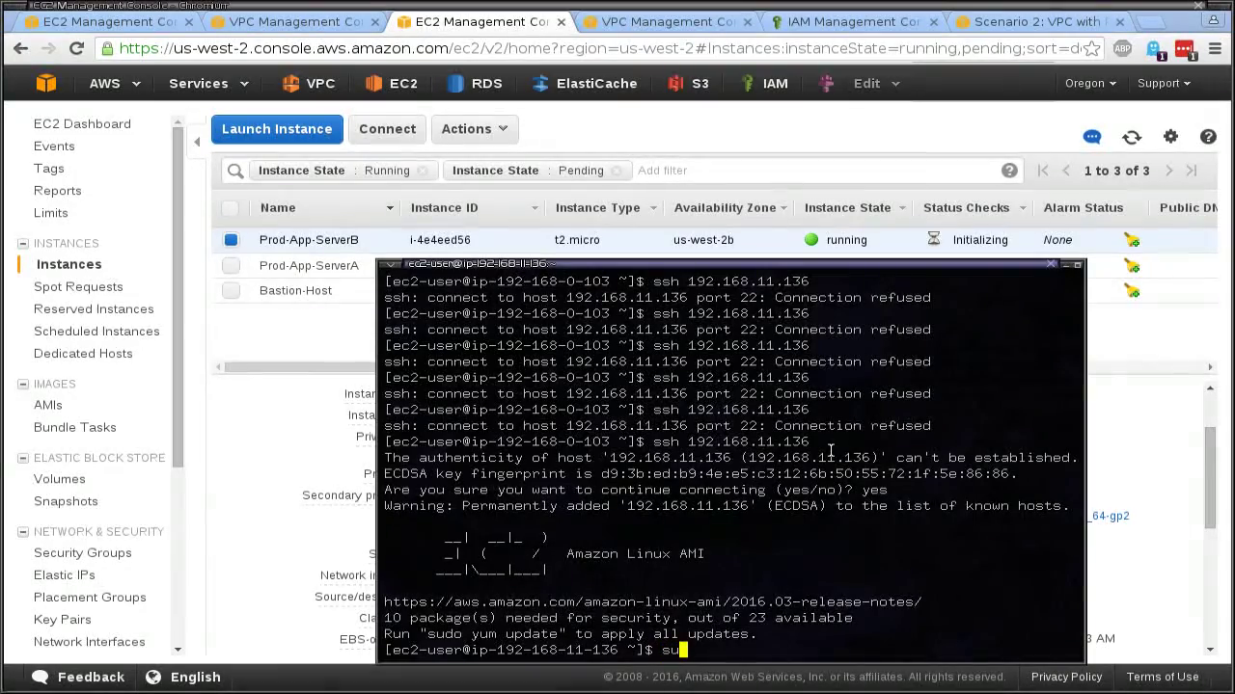
pyautogui.press('Return')
pyautogui.write('yum update')
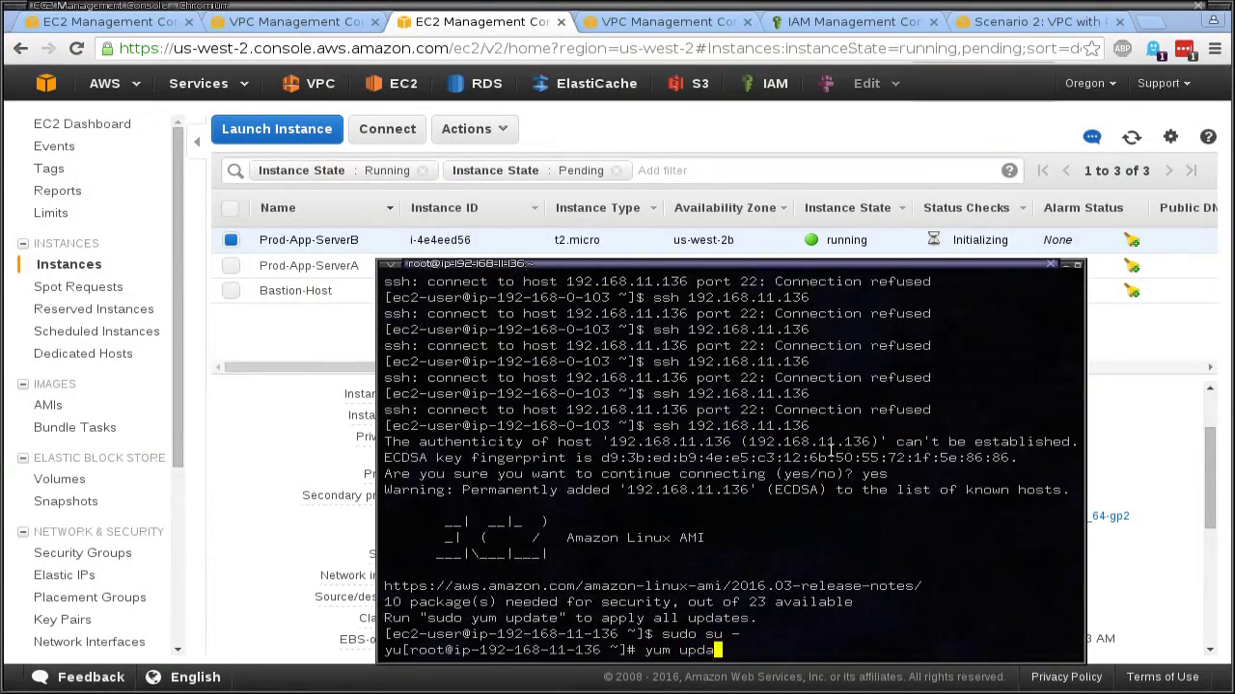
pyautogui.press('Return')
pyautogui.write('y')
pyautogui.press('Return')
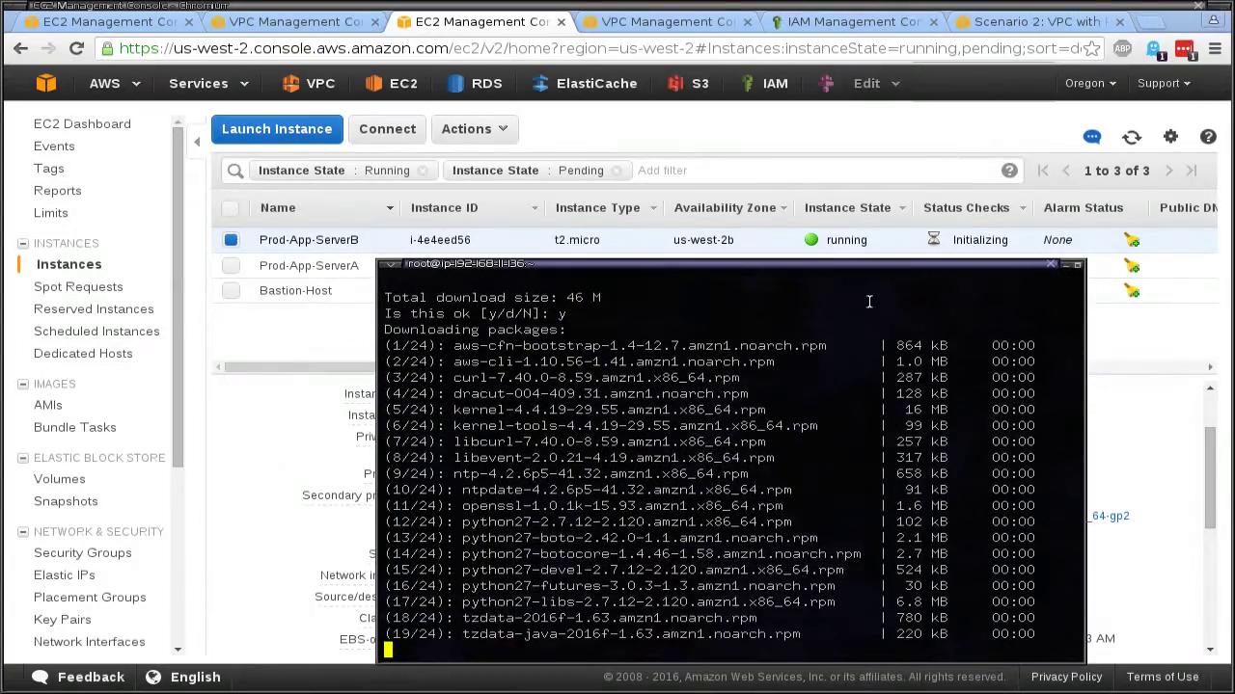
pyautogui.moveTo(888, 262); pyautogui.dragTo(985, 237)
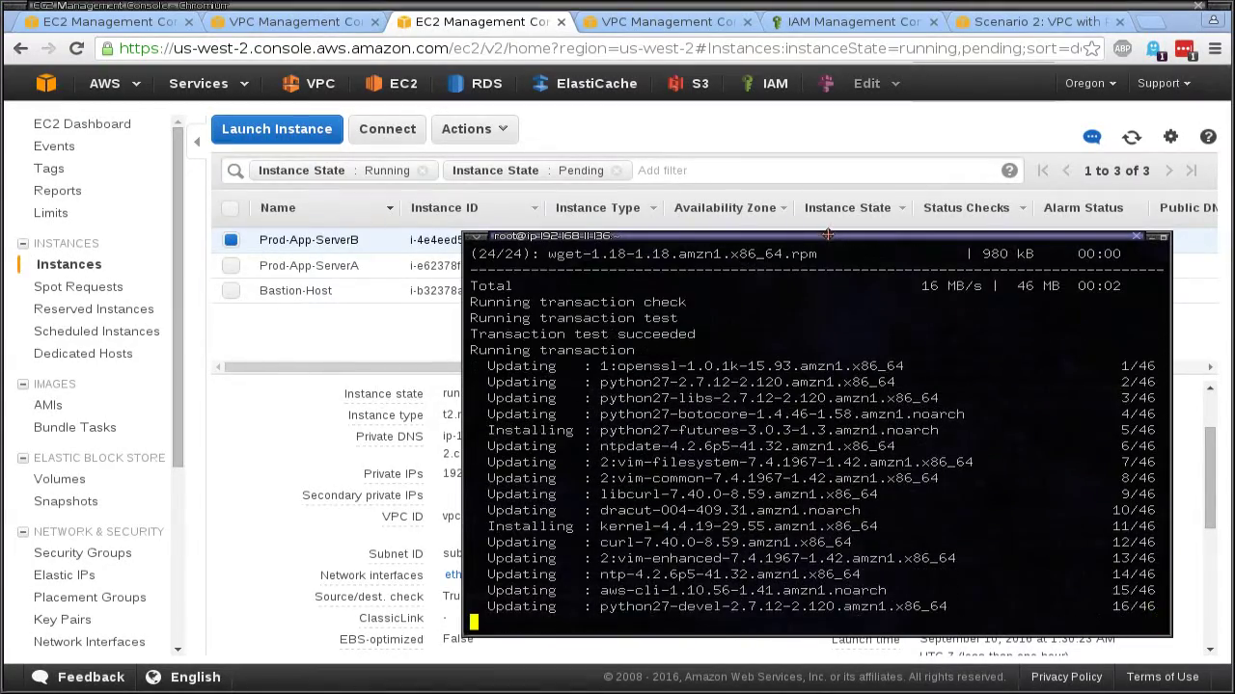
pyautogui.moveTo(828, 234); pyautogui.dragTo(856, 157)
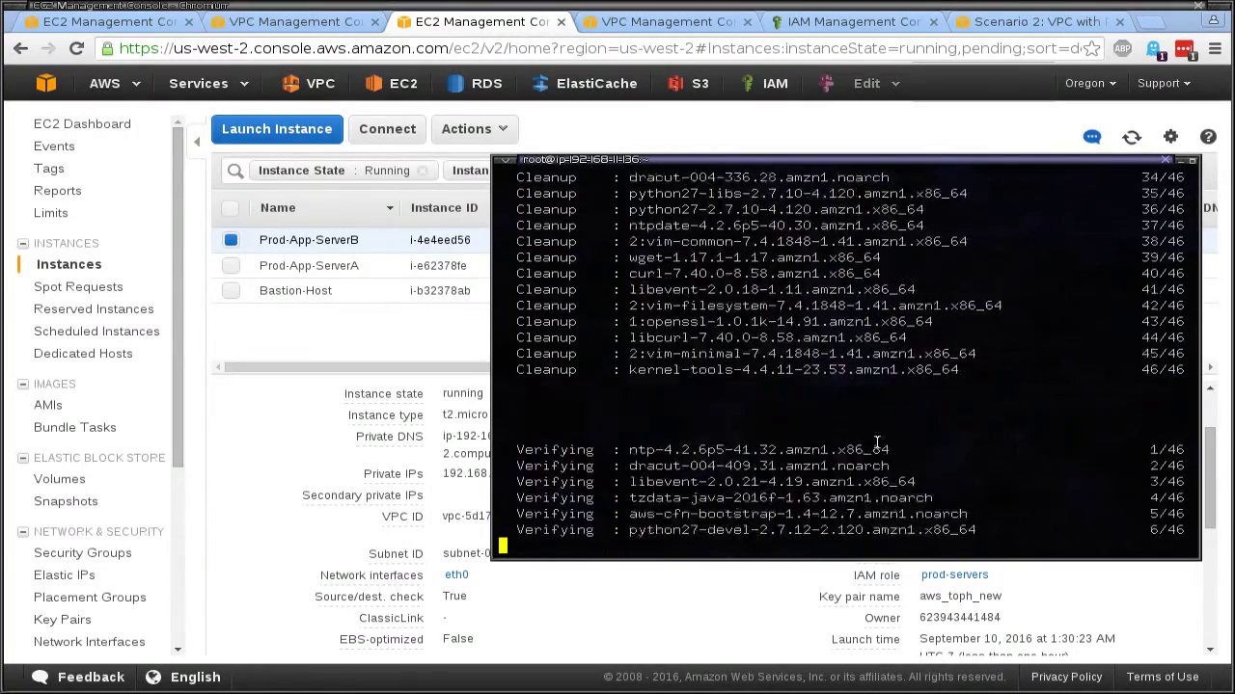
# Step: Clear the terminal, leave the root shell and SSH session on Prod-App-ServerB, and go to the bastion's home directory
pyautogui.press('Return')
pyautogui.press('Return')
pyautogui.press('Return')
pyautogui.press('Return')
pyautogui.write('clear')
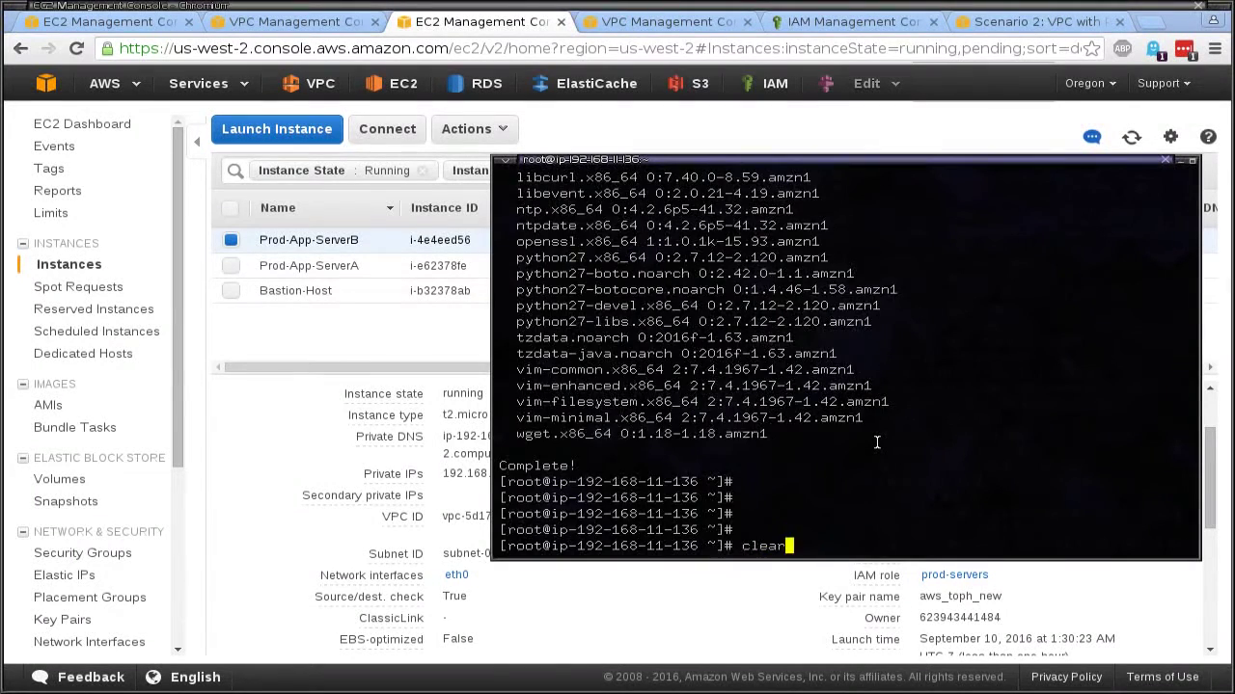
pyautogui.press('Return')
pyautogui.write('exit')
pyautogui.press('Return')
pyautogui.write('exit')
pyautogui.press('Return')
pyautogui.write('cd')
pyautogui.press('Return')
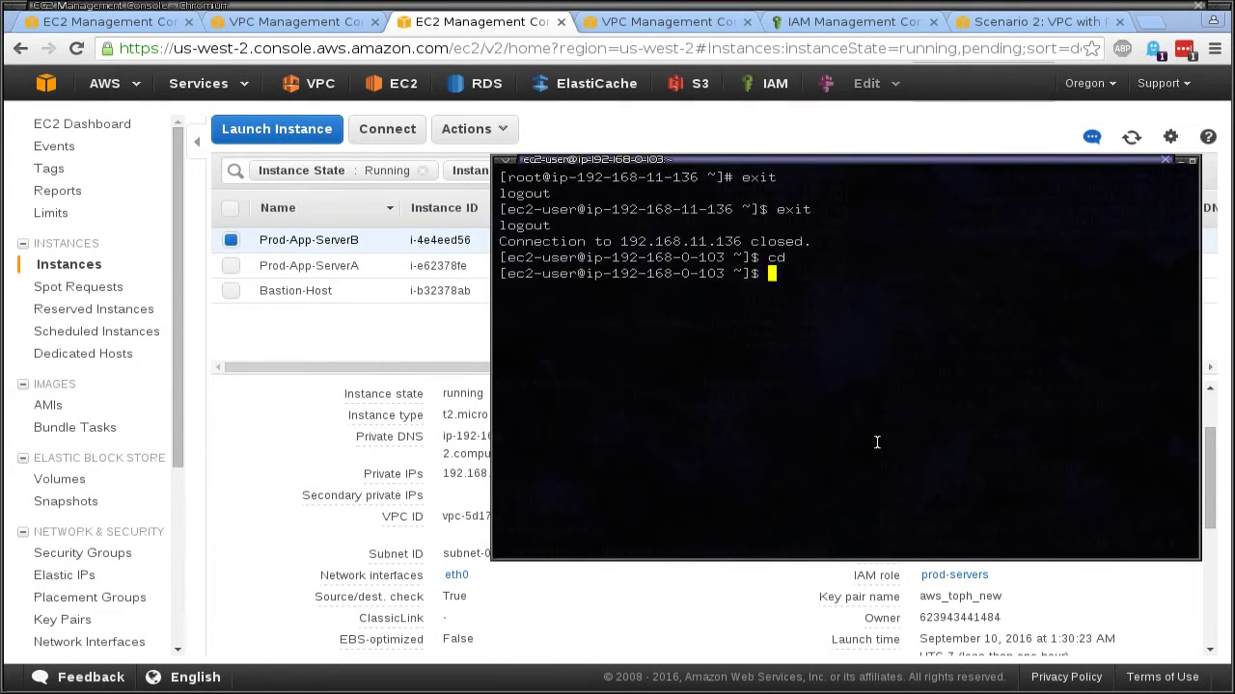
# Step: Clear the terminal and list all processes running on the bastion host with ps -ax
pyautogui.write('clear')
pyautogui.press('Return')
pyautogui.write('cd')
pyautogui.press('Return')
pyautogui.write('ps -ax')
pyautogui.press('Return')
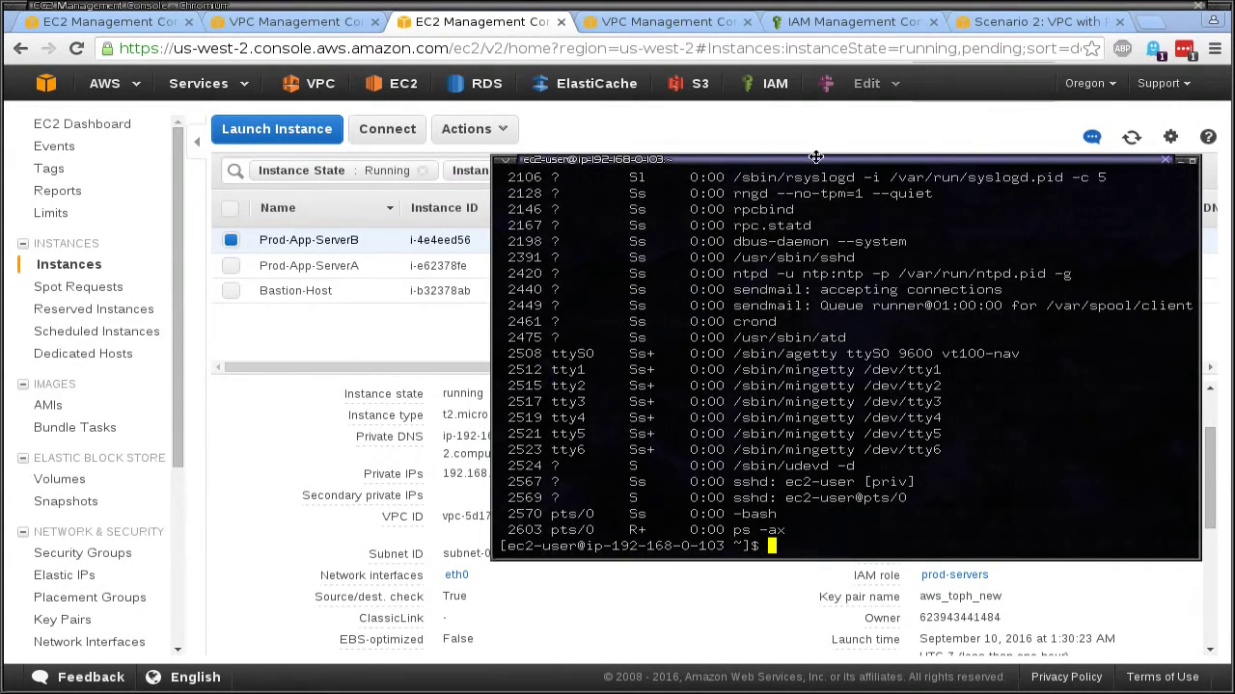
# Step: Move the terminal aside to examine the Bastion-Host instance's details, and bring the terminal back into view
pyautogui.moveTo(815, 158); pyautogui.dragTo(1201, 546)
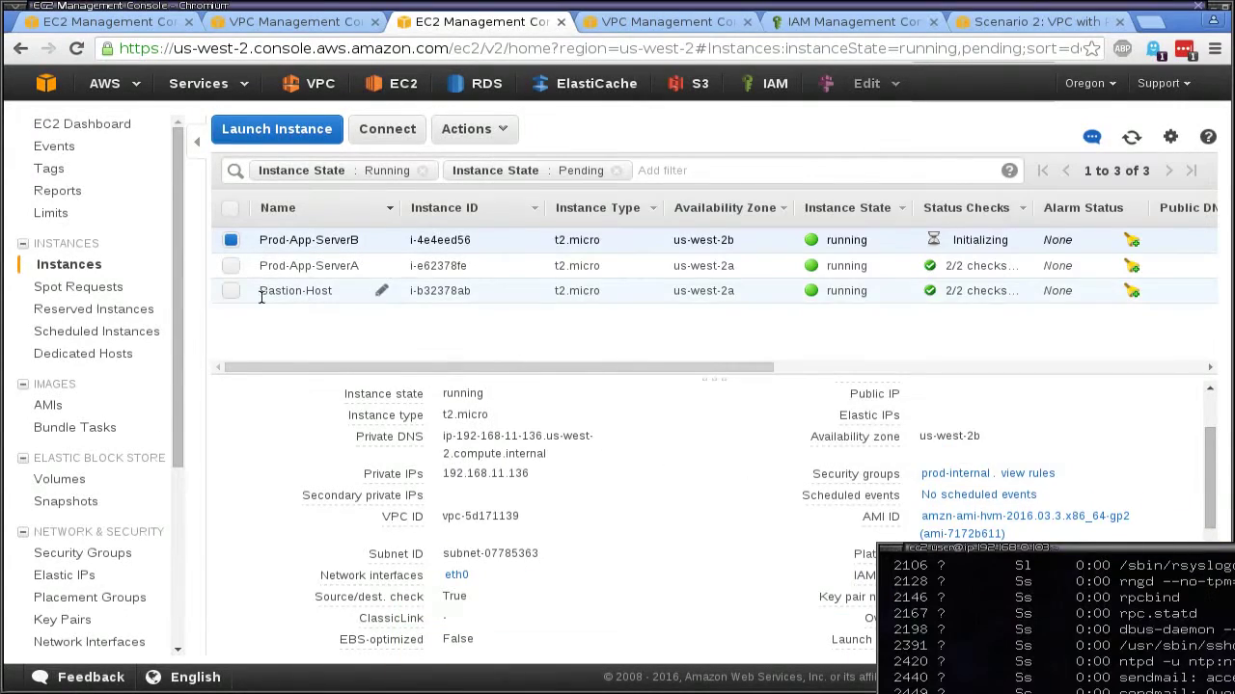
pyautogui.click(346, 295)
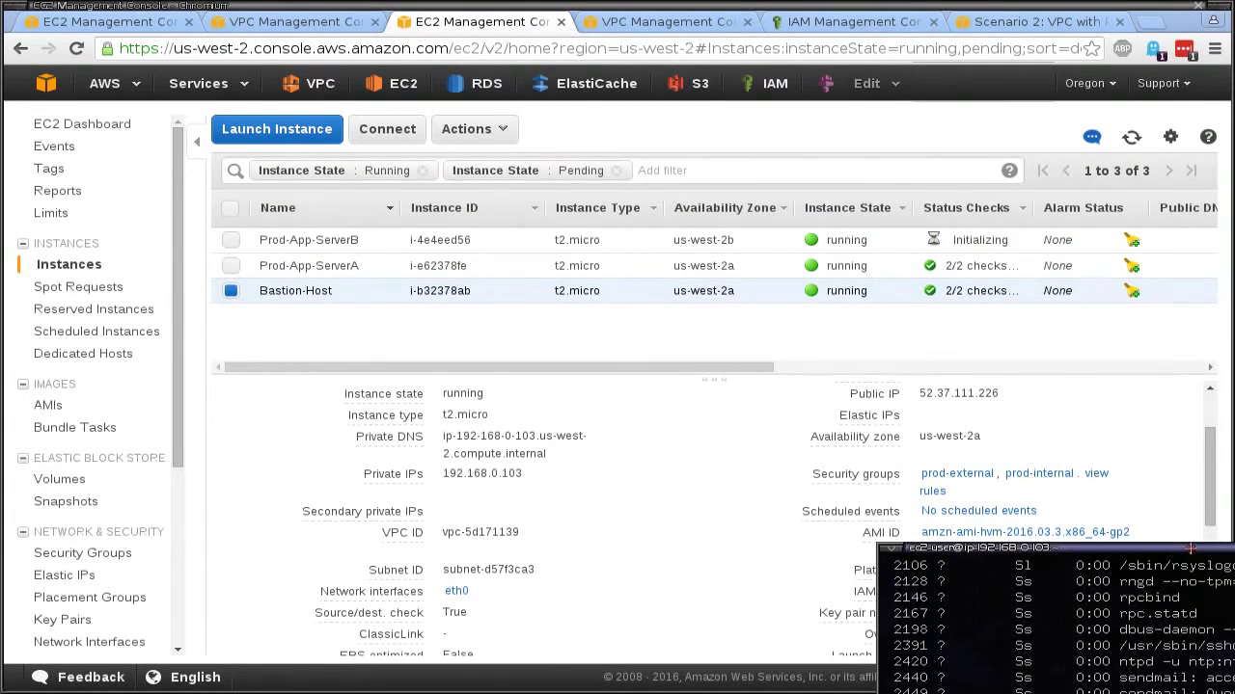
pyautogui.moveTo(1190, 547); pyautogui.dragTo(866, 164)
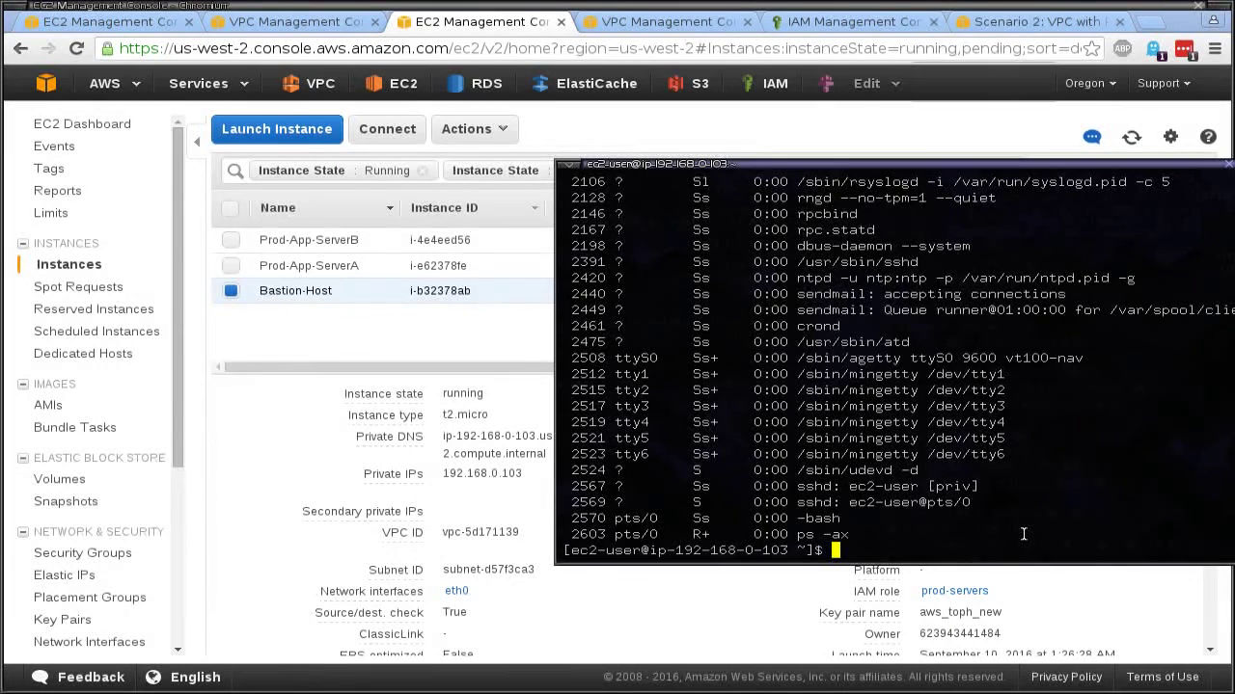
# Step: Clear the terminal and start a screen session from the bastion host's home directory
pyautogui.write('clear')
pyautogui.press('Return')
pyautogui.write('cd')
pyautogui.press('Return')
pyautogui.write('s')
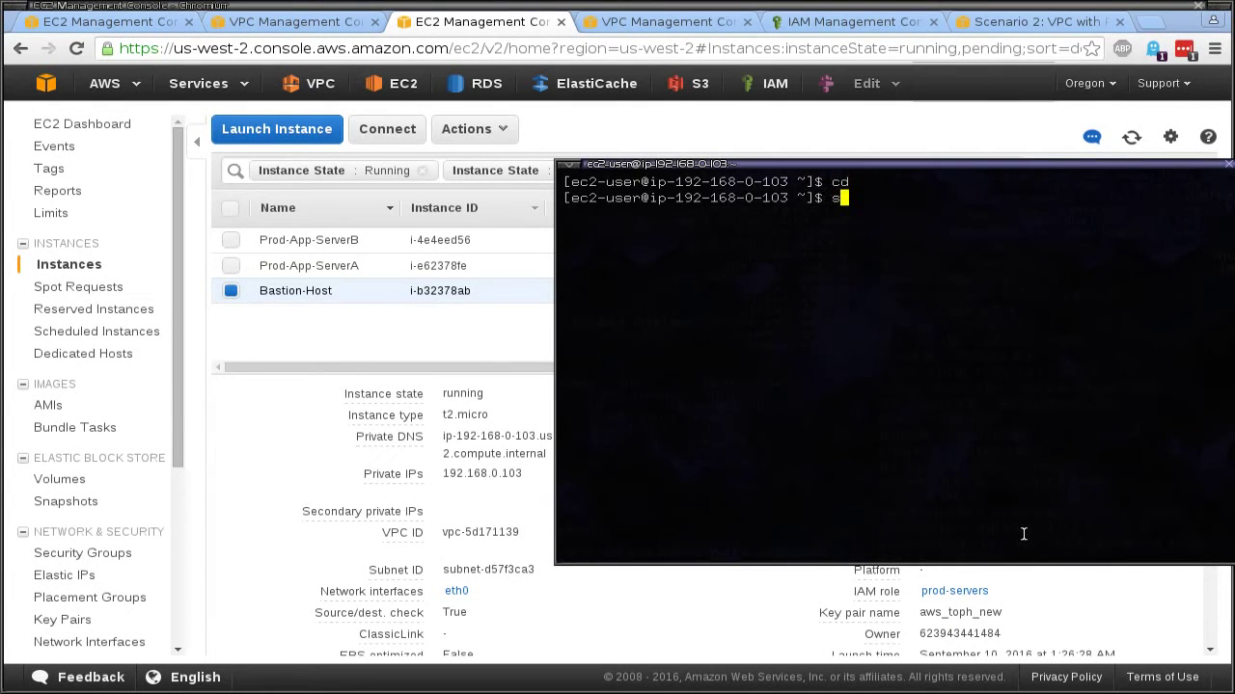
pyautogui.write('c')
pyautogui.write('reen')
pyautogui.press('Return')
# Step: Look up Prod-App-ServerA's private IP and connect to 192.168.10.237 over SSH from within the screen session
pyautogui.write('ssh -')
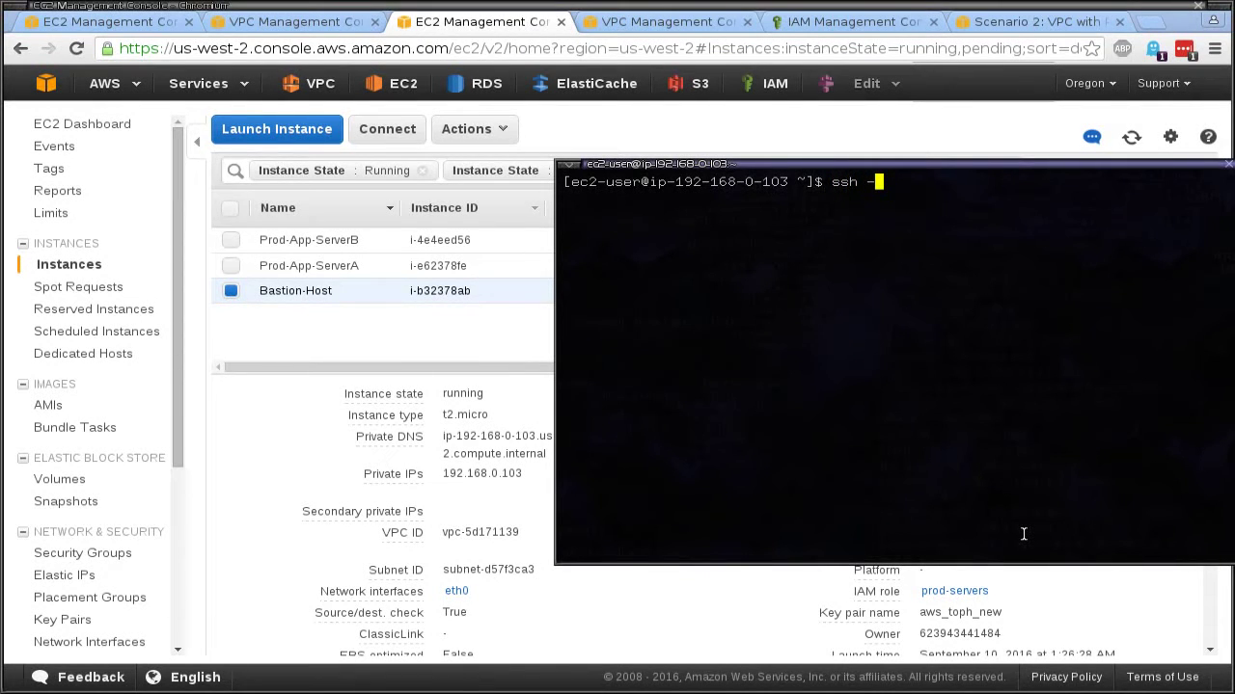
pyautogui.click(470, 272)
pyautogui.hotkey('alt', 'Tab')
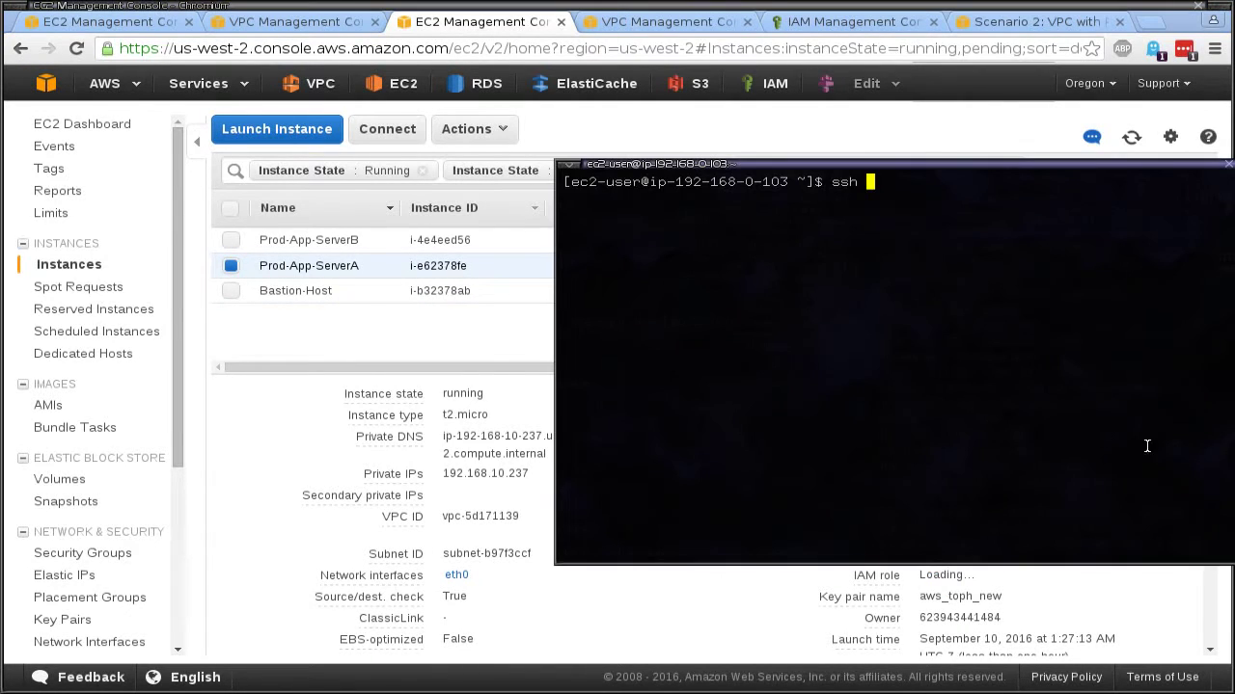
pyautogui.moveTo(868, 337); pyautogui.dragTo(880, 363)
pyautogui.write('19')
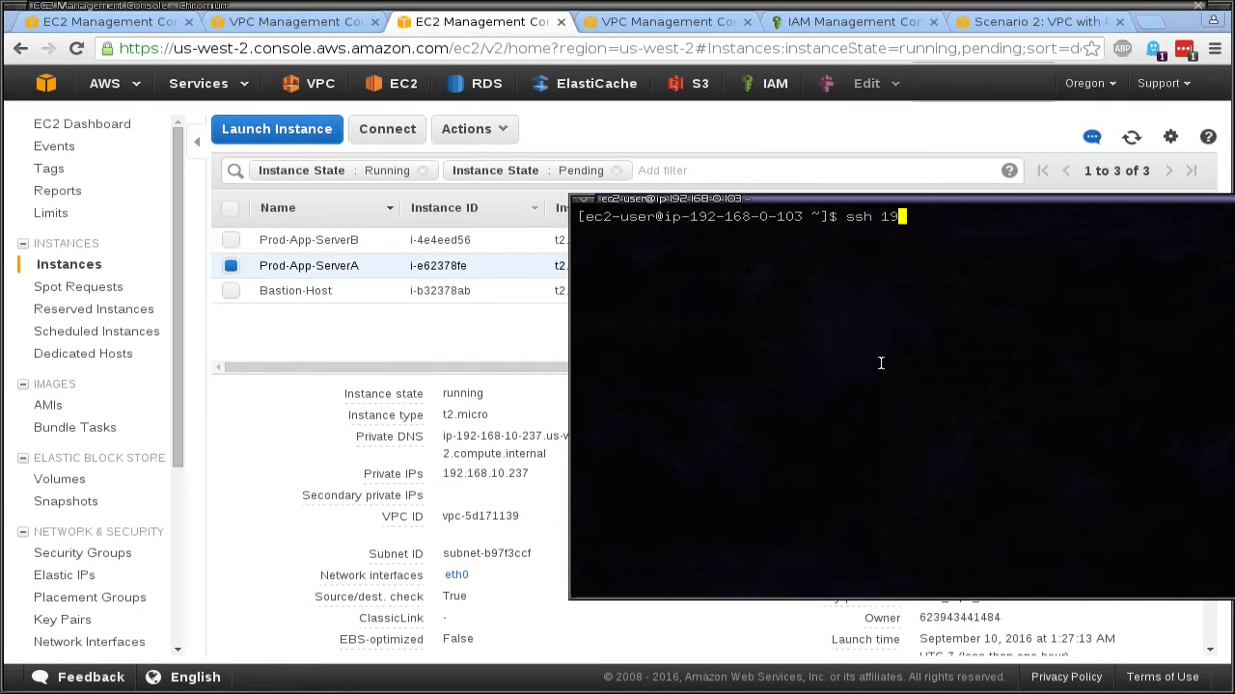
pyautogui.write('2.168.10.237')
pyautogui.press('Return')
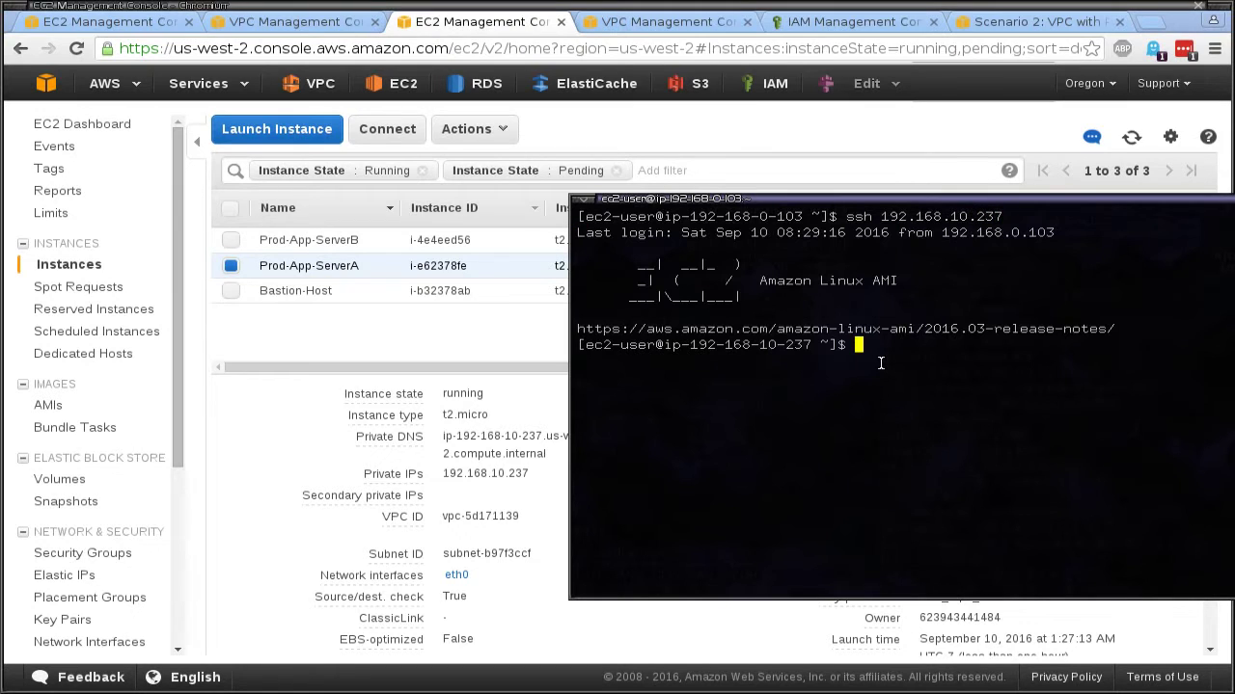
# Step: Try to switch to the other window of the screen session
pyautogui.hotkey('ctrl', 'a')
pyautogui.hotkey('ctrl', 'a')
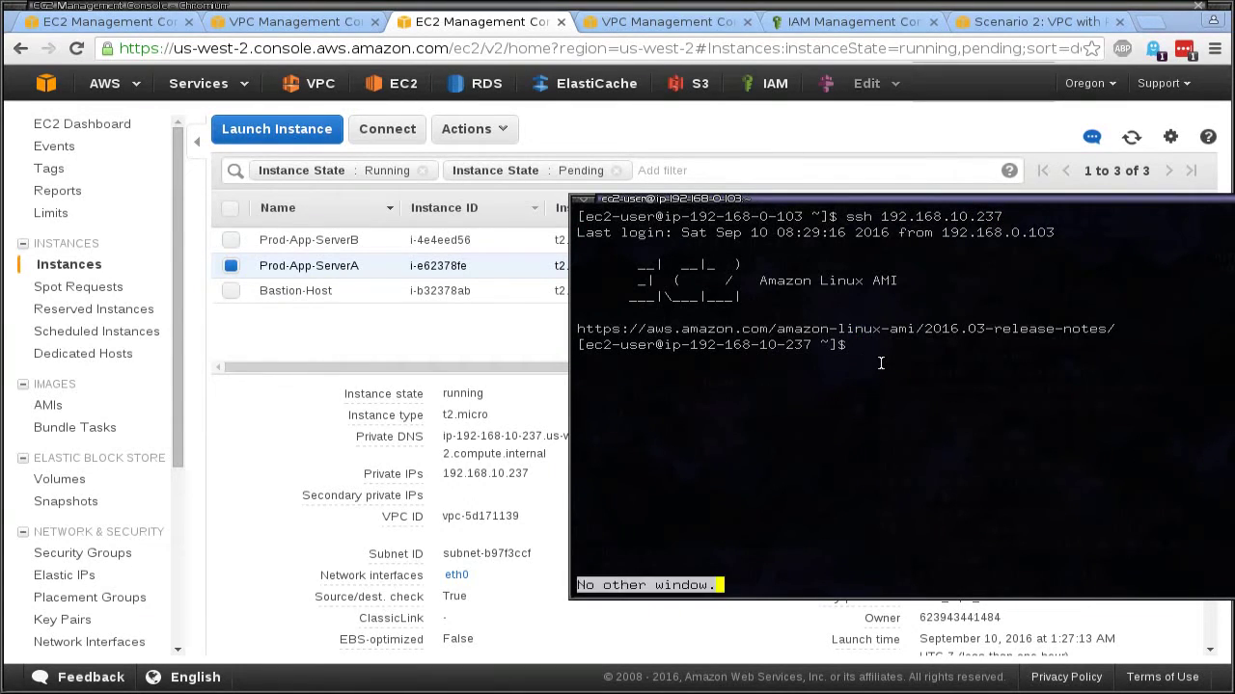
# Step: Open a new window in the bastion host's screen session
pyautogui.hotkey('ctrl', 'a')
pyautogui.hotkey('ctrl', 'a')
pyautogui.hotkey('ctrl', 'a')
pyautogui.write('c')
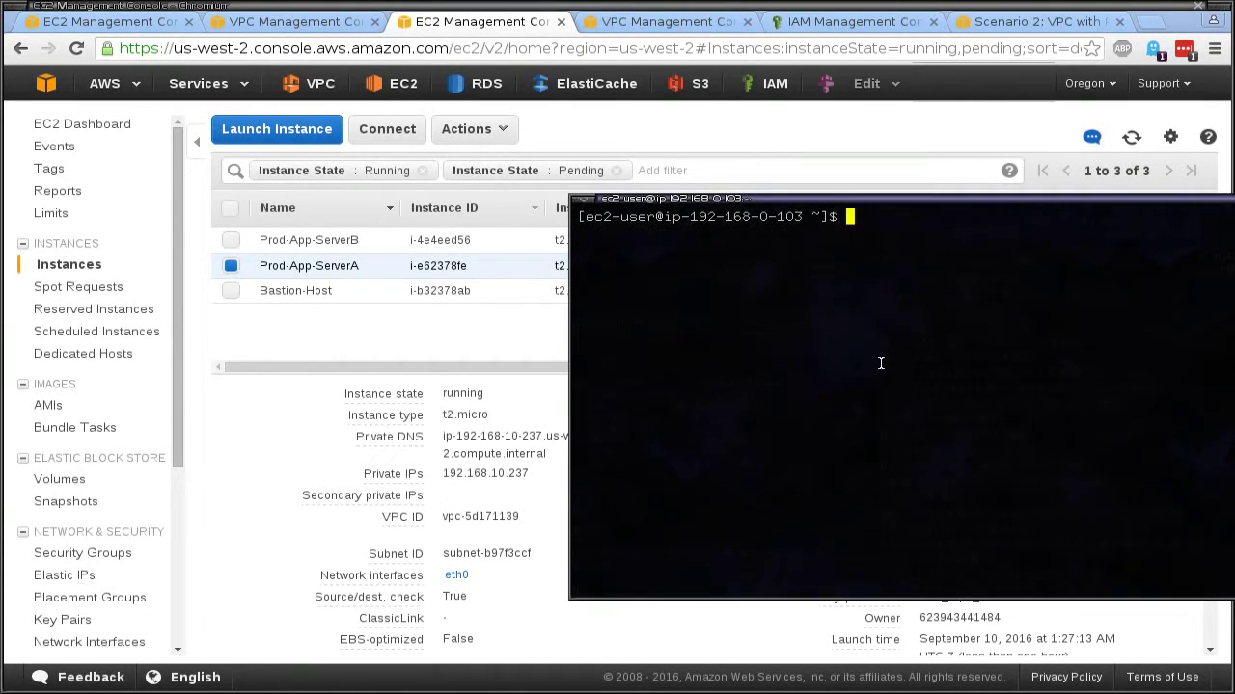
# Step: Look up Prod-App-ServerB's private IP and connect to 192.168.11.136 over SSH from the new screen window
pyautogui.write('ssh')
pyautogui.click(493, 235)
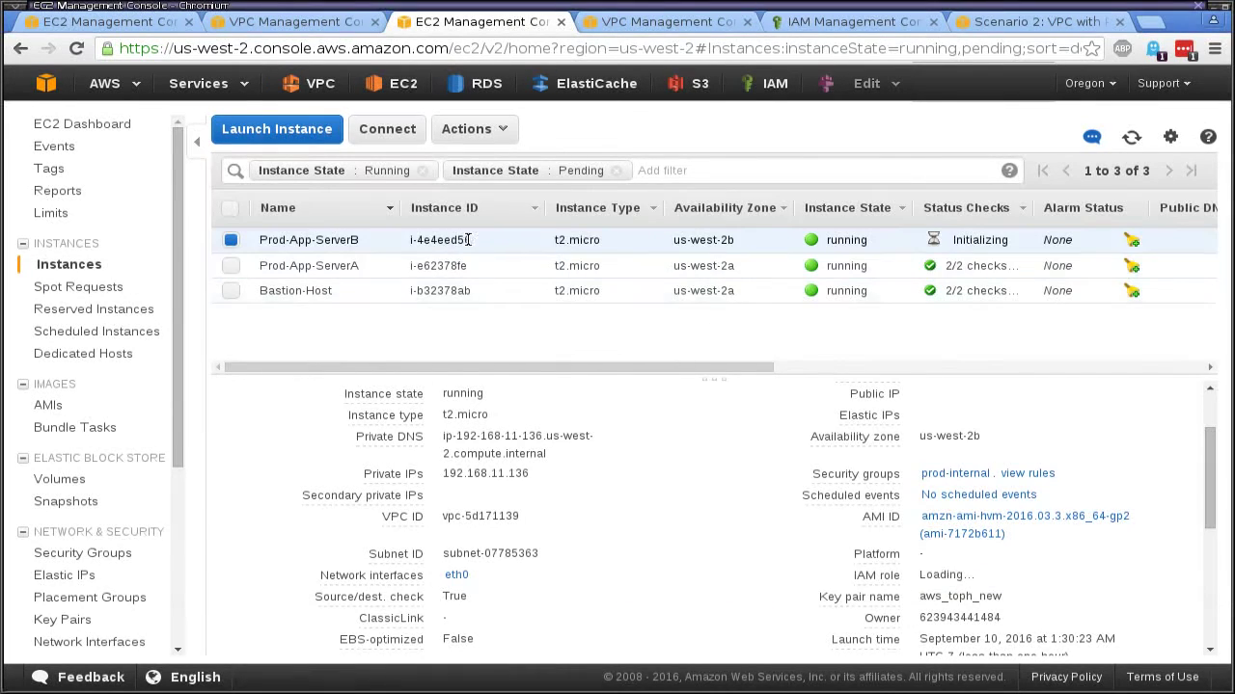
pyautogui.doubleClick(480, 473)
pyautogui.hotkey('ctrl', 'c')
pyautogui.hotkey('alt', 'Tab')
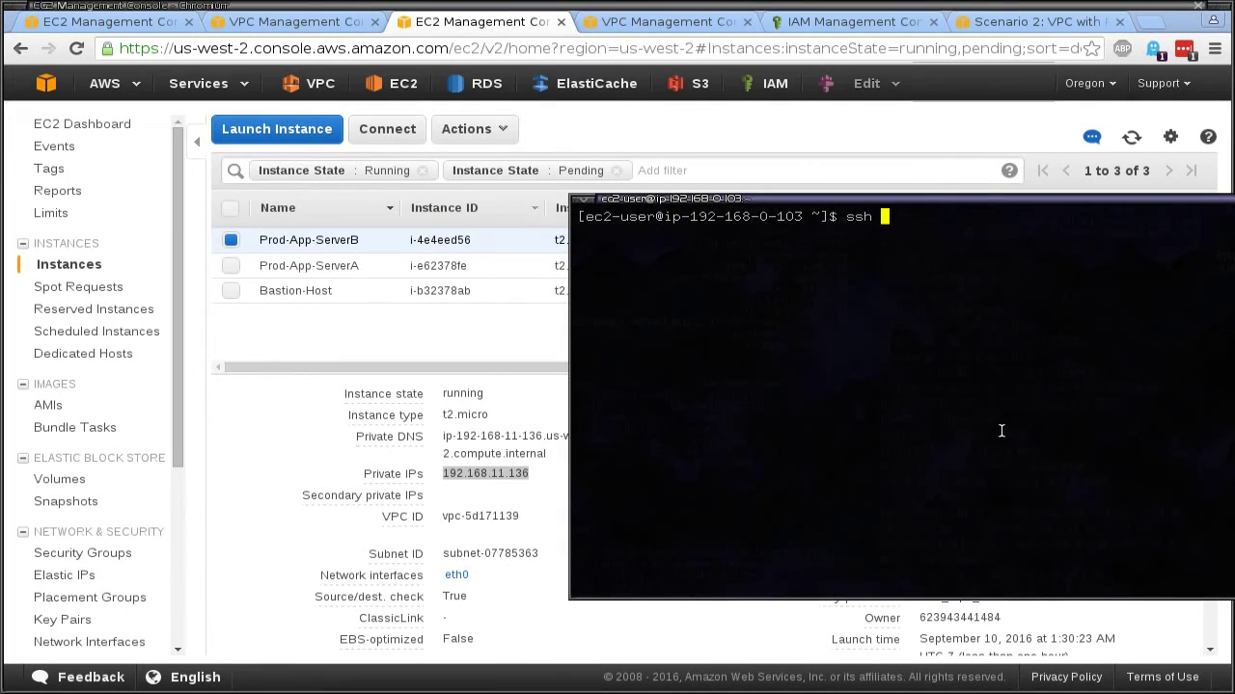
pyautogui.middleClick(1001, 430)
pyautogui.press('Return')
# Step: Return to the Prod-App-ServerA screen window, clear it, and list all its running processes with ps -ax
pyautogui.moveTo(967, 396); pyautogui.dragTo(897, 350)
pyautogui.hotkey('ctrl', 'l')
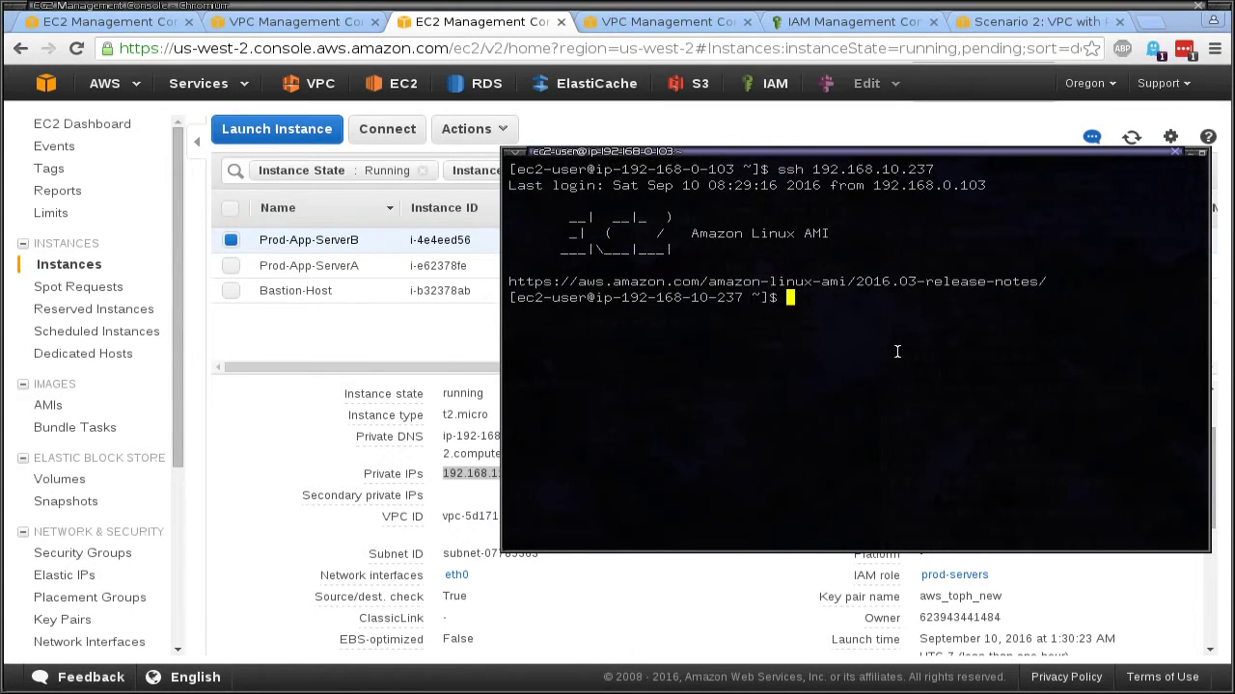
pyautogui.write('clear')
pyautogui.press('Return')
pyautogui.write('ps -ax')
pyautogui.press('Return')
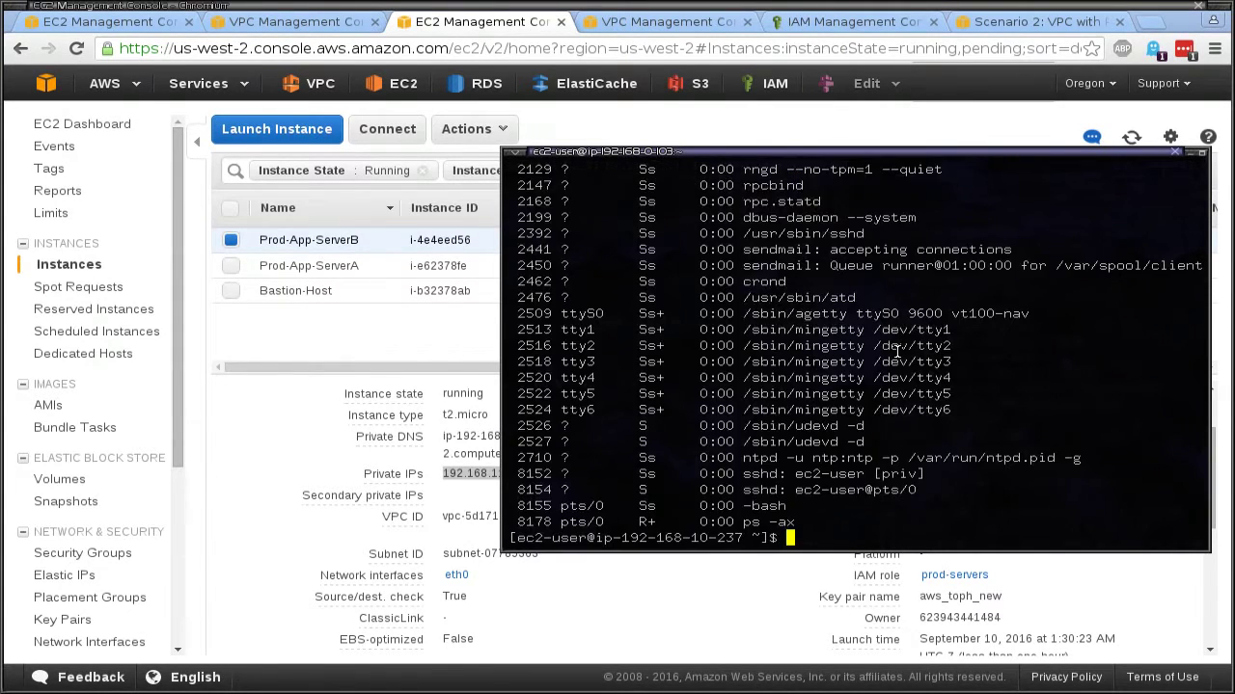
# Step: Switch to the root user with sudo su - on both Prod-App-ServerA and Prod-App-ServerB
pyautogui.hotkey('ctrl', 'l')
pyautogui.write('cd')
pyautogui.press('Return')
pyautogui.write('sudo su -')
pyautogui.press('Return')
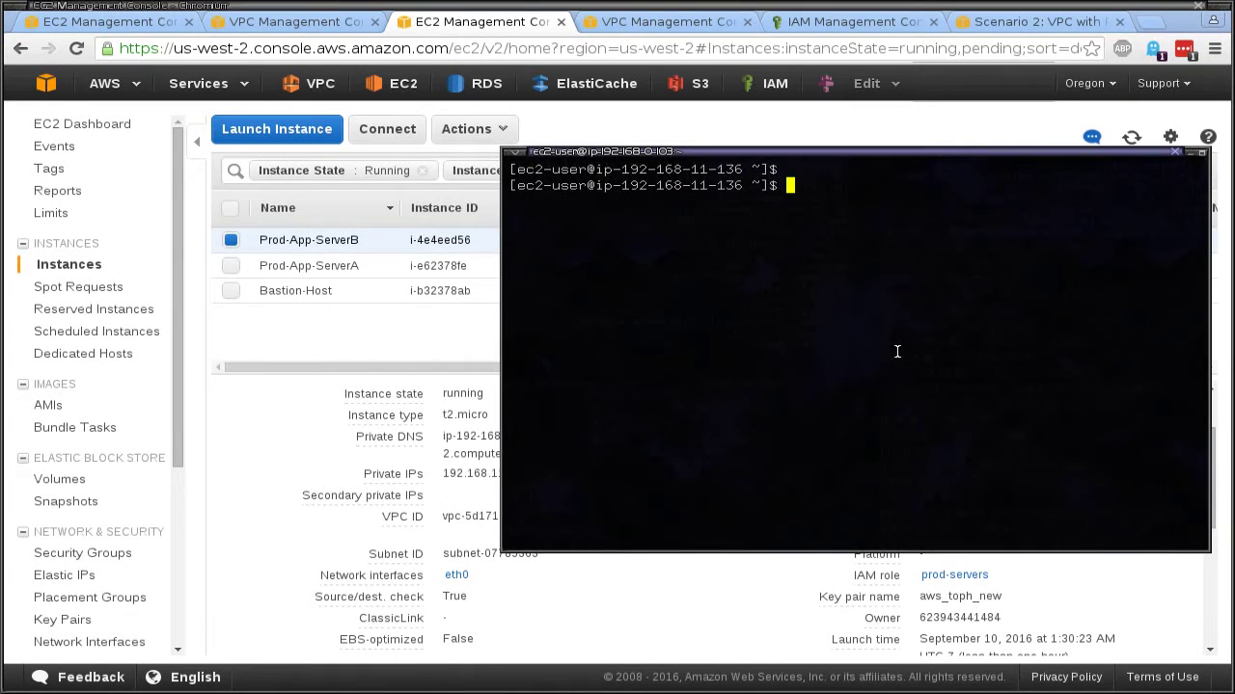
pyautogui.write('sudo su -')
pyautogui.press('Return')
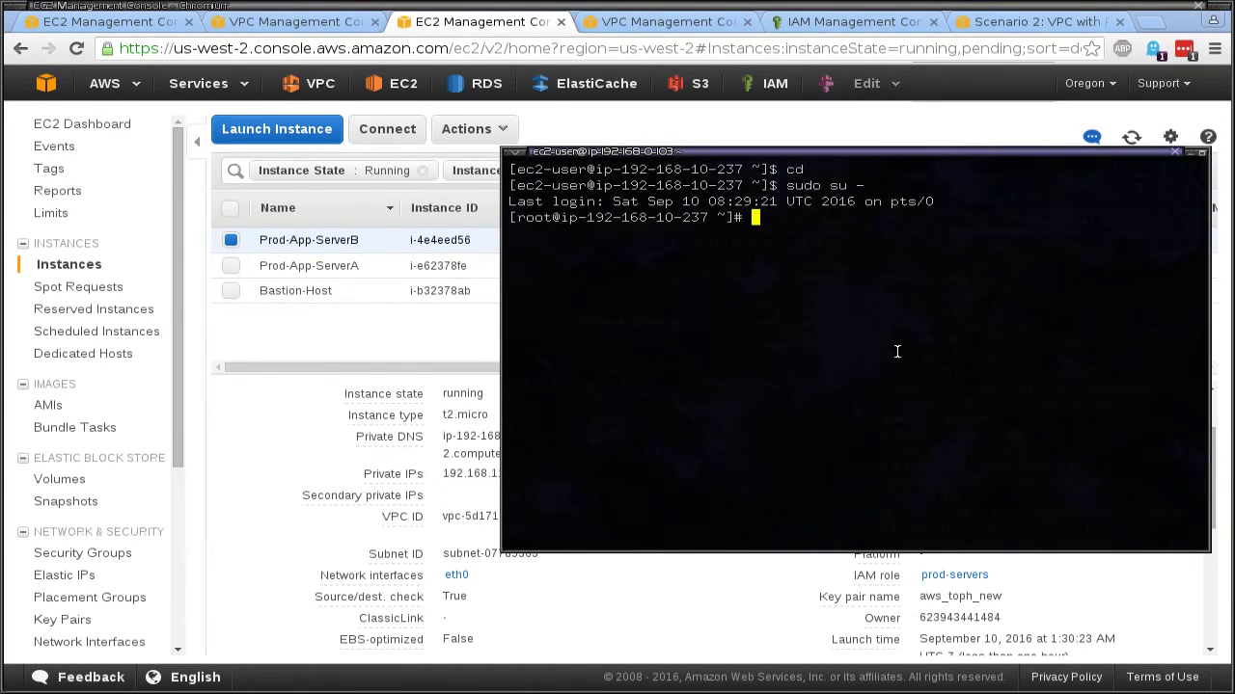
# Step: Install php with yum on both application servers, accepting the proposed packages
pyautogui.write('yum install php')
pyautogui.press('Return')
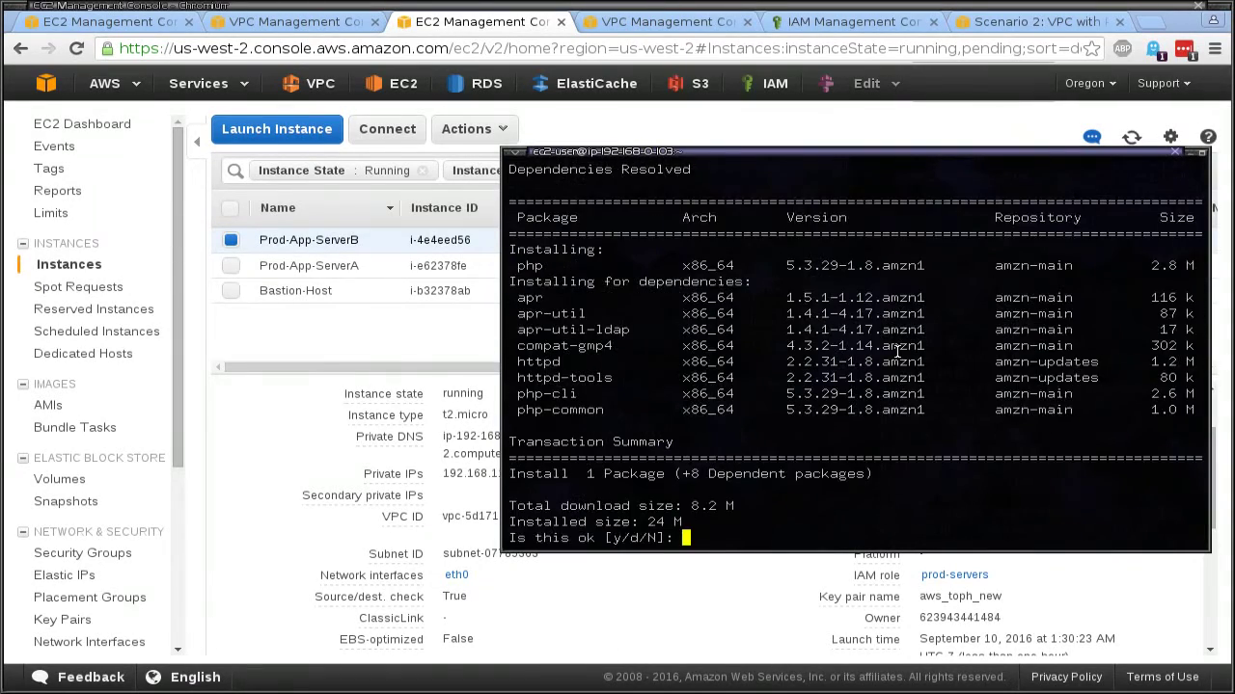
pyautogui.write('y')
pyautogui.press('Return')
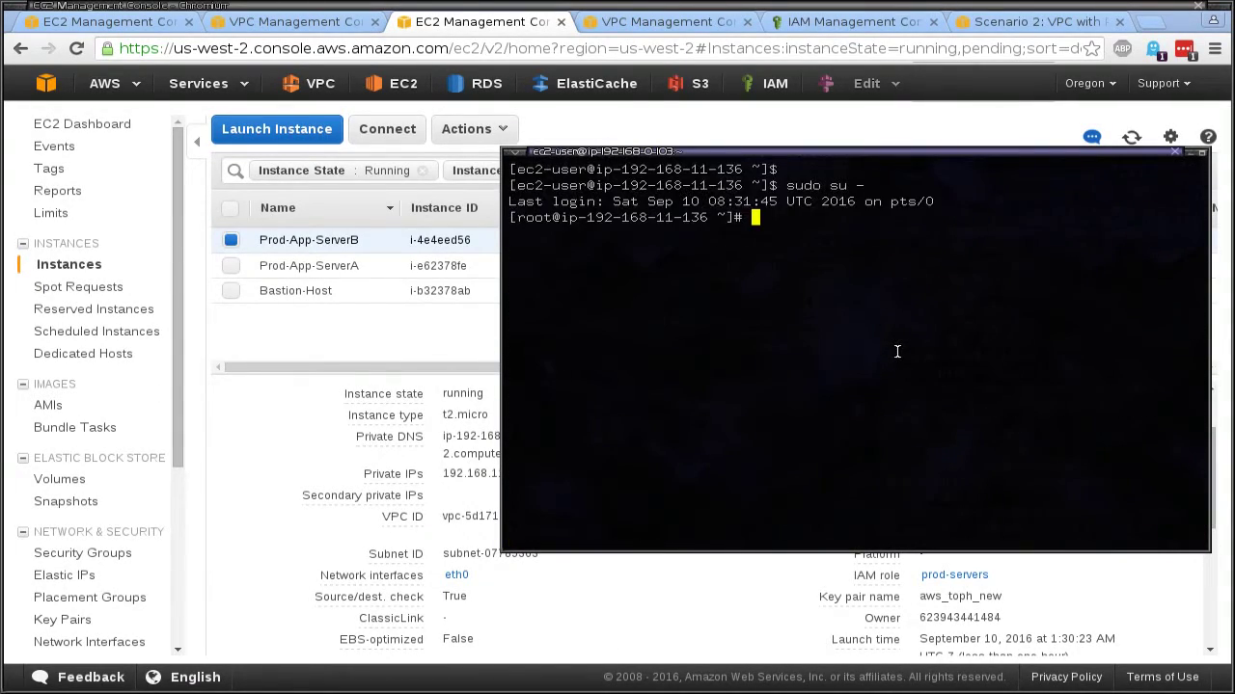
pyautogui.write('yum install php')
pyautogui.press('Return')
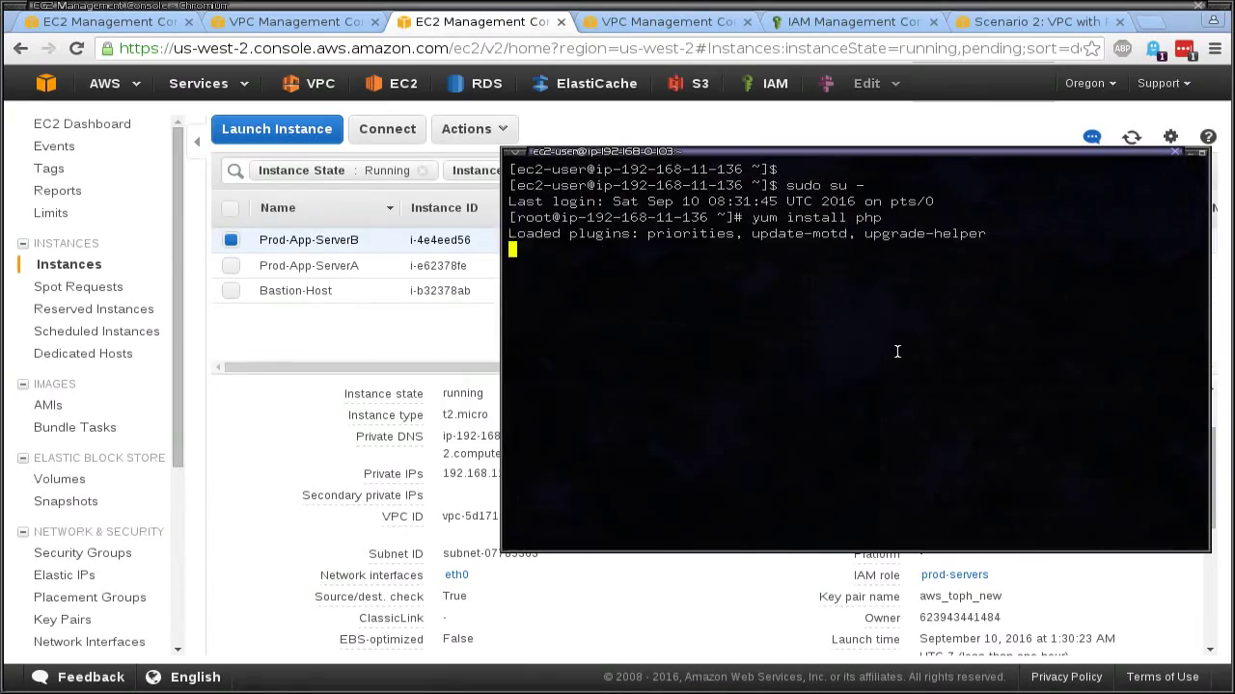
pyautogui.write('y')
pyautogui.press('Return')
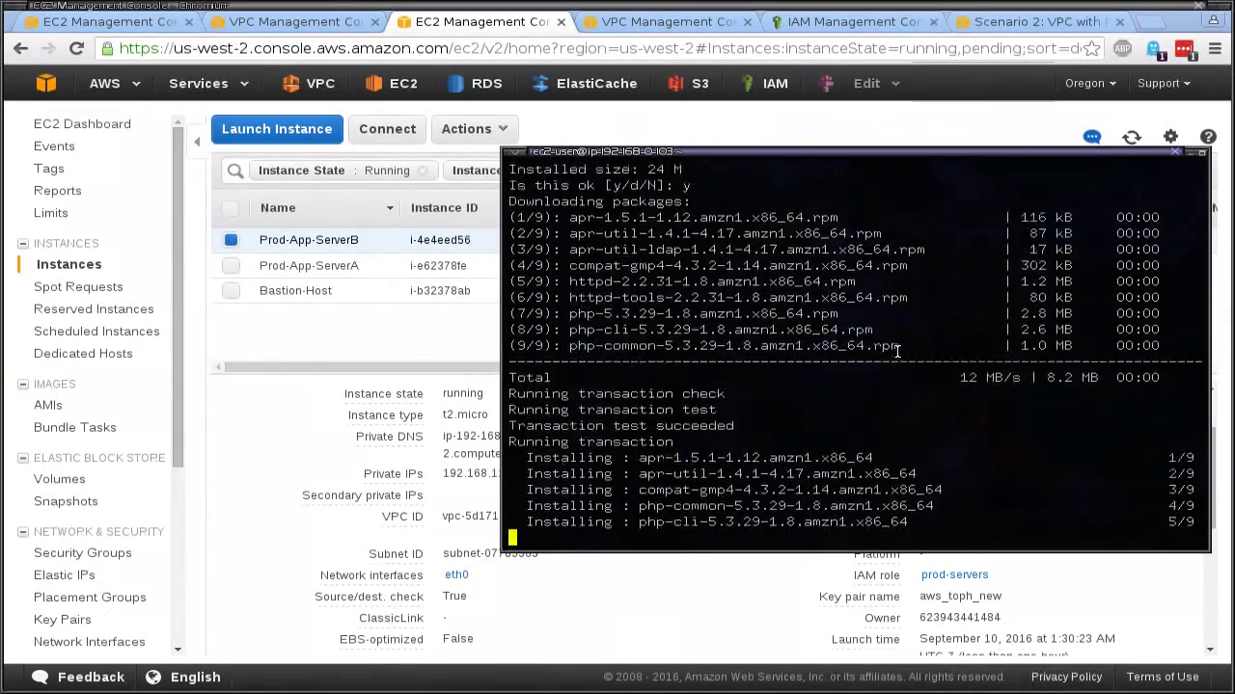
# Step: Change to the /var/www/html directory on Prod-App-ServerB, listing the contents of www and html
pyautogui.write('cd /var/www/')
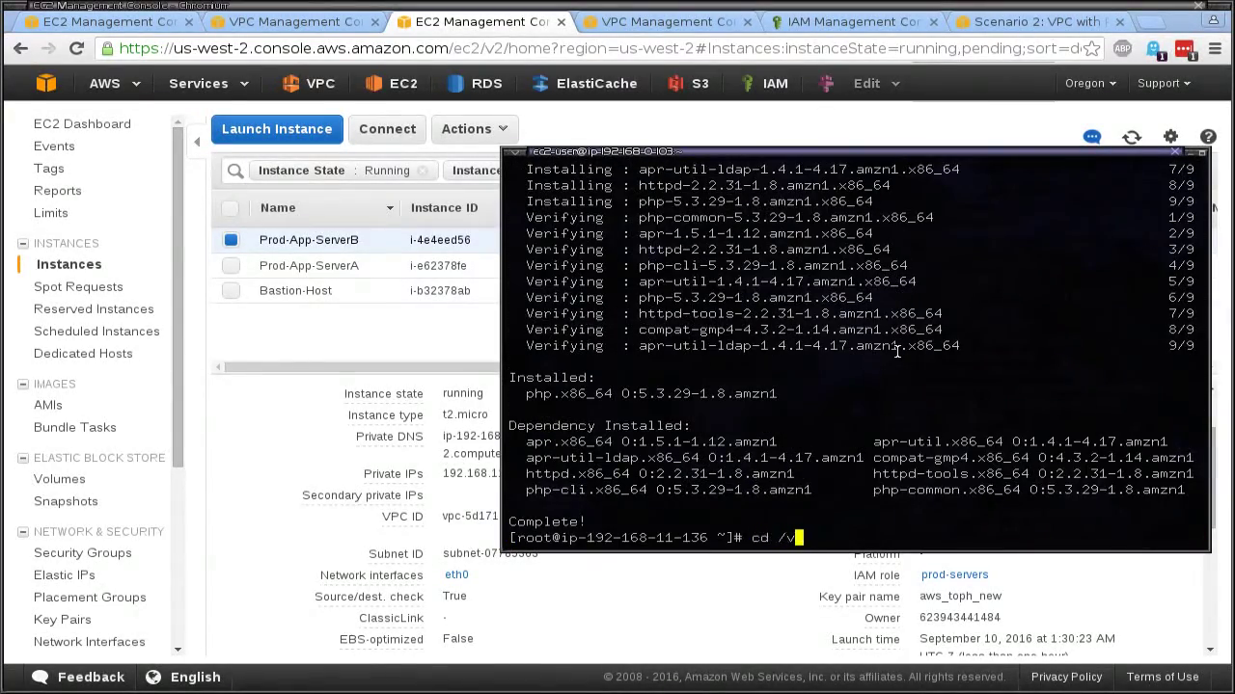
pyautogui.press('Return')
pyautogui.write('ls')
pyautogui.press('Return')
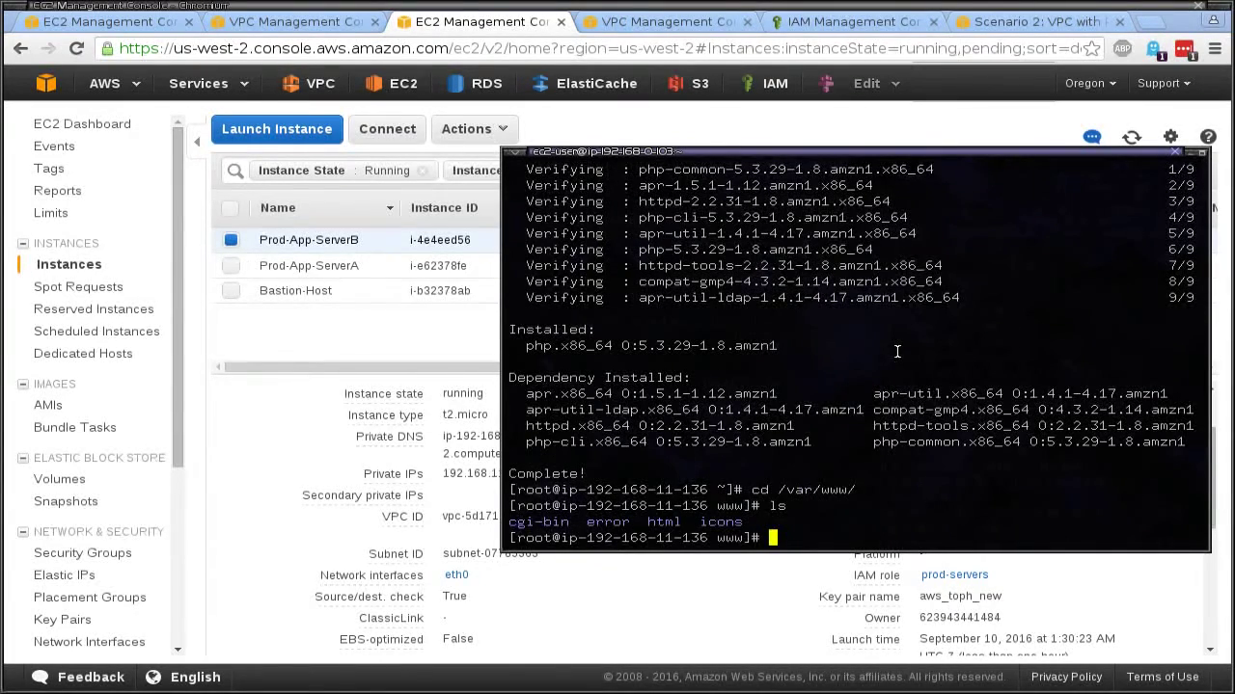
pyautogui.write('cd html/')
pyautogui.press('Return')
pyautogui.write('ls')
pyautogui.press('Return')
# Step: Create index.php in vi on Prod-App-ServerB and begin it with a <?php tag followed by blank lines
pyautogui.write('vi te')
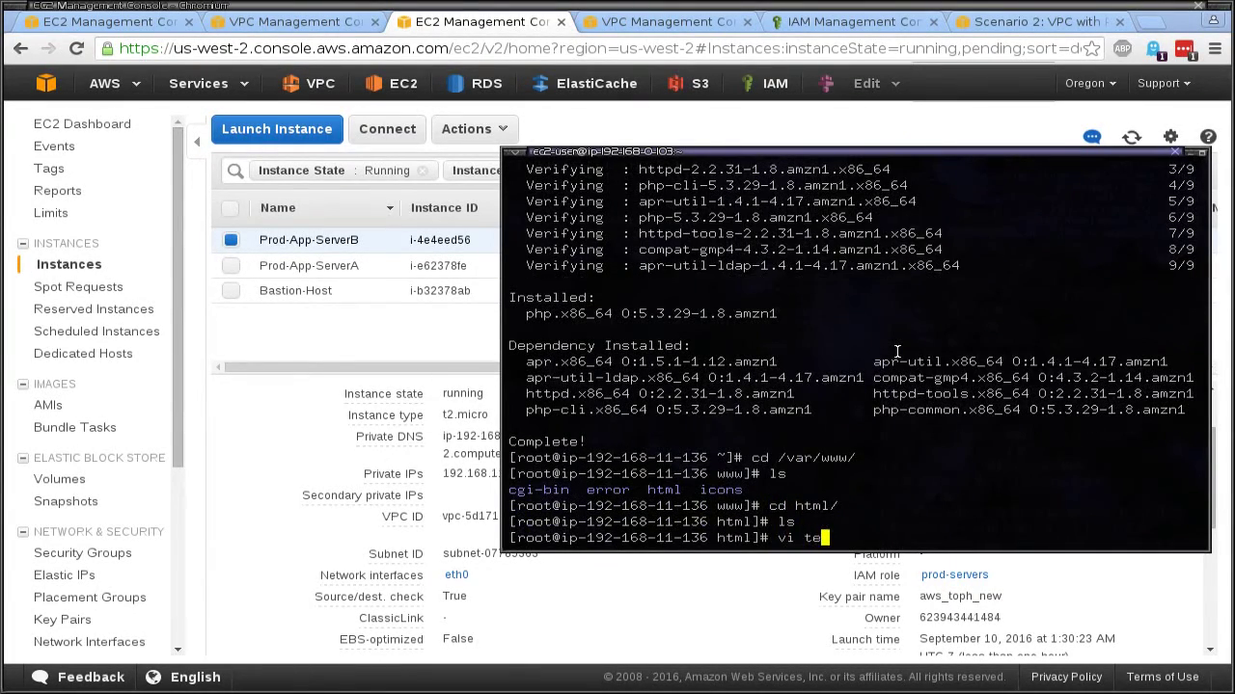
pyautogui.press('BackSpace')
pyautogui.press('BackSpace')
pyautogui.write('index.php')
pyautogui.press('Return')
pyautogui.write('i<?PH')
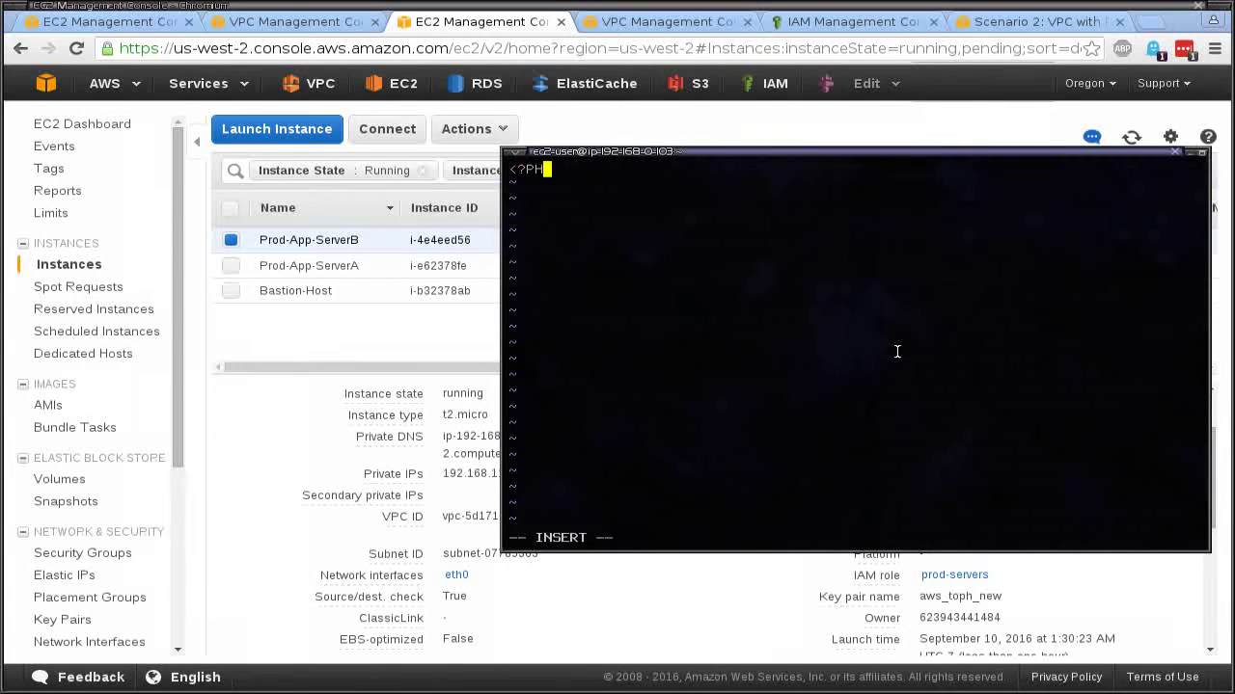
pyautogui.press('BackSpace')
pyautogui.press('BackSpace')
pyautogui.write('php')
pyautogui.press('Return')
pyautogui.press('Return')
pyautogui.press('Return')
# Step: Add the line print "Testing from Server B"; to index.php
pyautogui.write('thi')
pyautogui.press('BackSpace')
pyautogui.press('BackSpace')
pyautogui.press('BackSpace')
pyautogui.write('print "Testing from ')
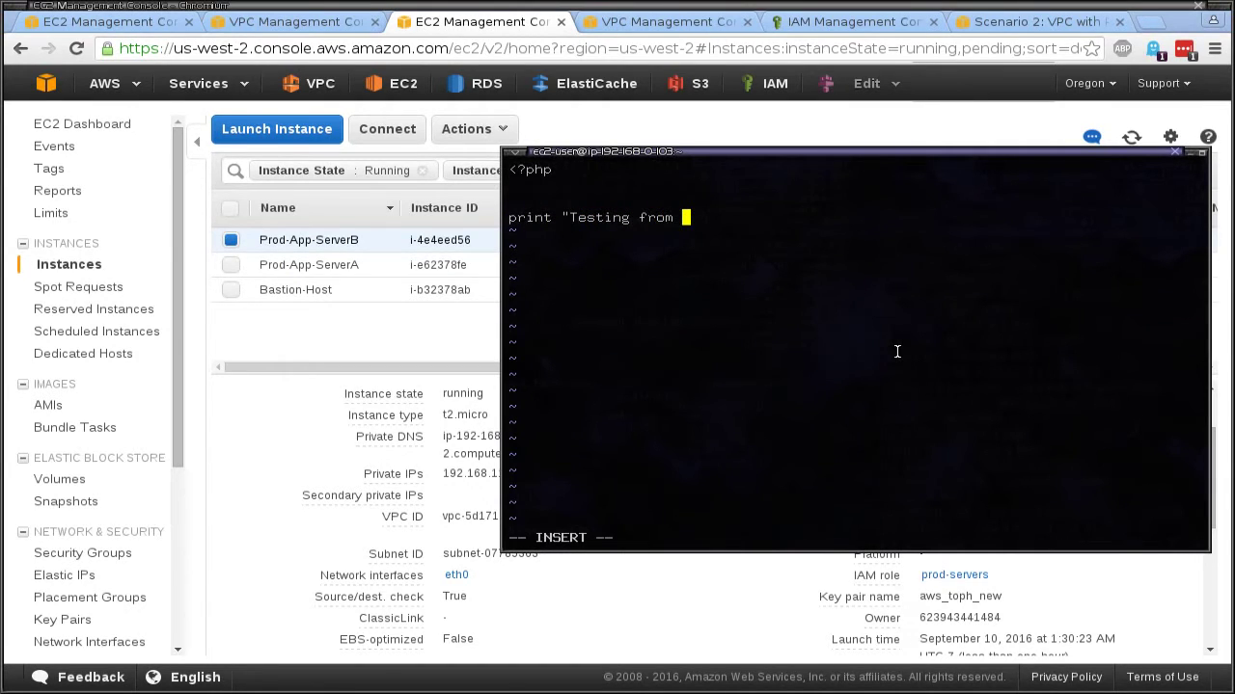
pyautogui.write('192')
pyautogui.press('BackSpace')
pyautogui.press('BackSpace')
pyautogui.write('92.1')
pyautogui.press('BackSpace')
pyautogui.press('BackSpace')
pyautogui.press('BackSpace')
pyautogui.press('BackSpace')
pyautogui.press('BackSpace')
pyautogui.write('Server B";')
# Step: Close Prod-App-ServerB's PHP block with ?> below blank lines, then save index.php and exit vi
pyautogui.press('Return')
pyautogui.press('Return')
pyautogui.press('Return')
pyautogui.write('?>')
pyautogui.press('Escape')
pyautogui.write(':wq')
pyautogui.press('Return')
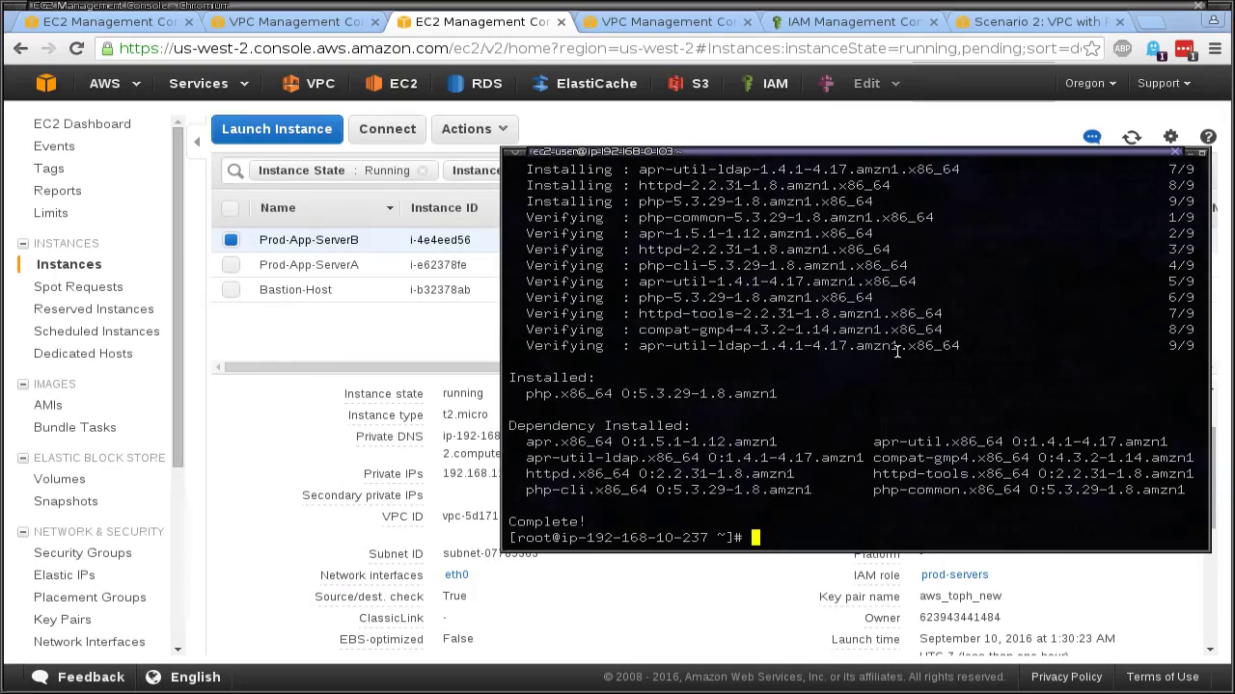
# Step: In the Prod-App-ServerA window, change to /var/www/html, listing the contents of www and html
pyautogui.write('cd /var/www/w')
pyautogui.press('Return')
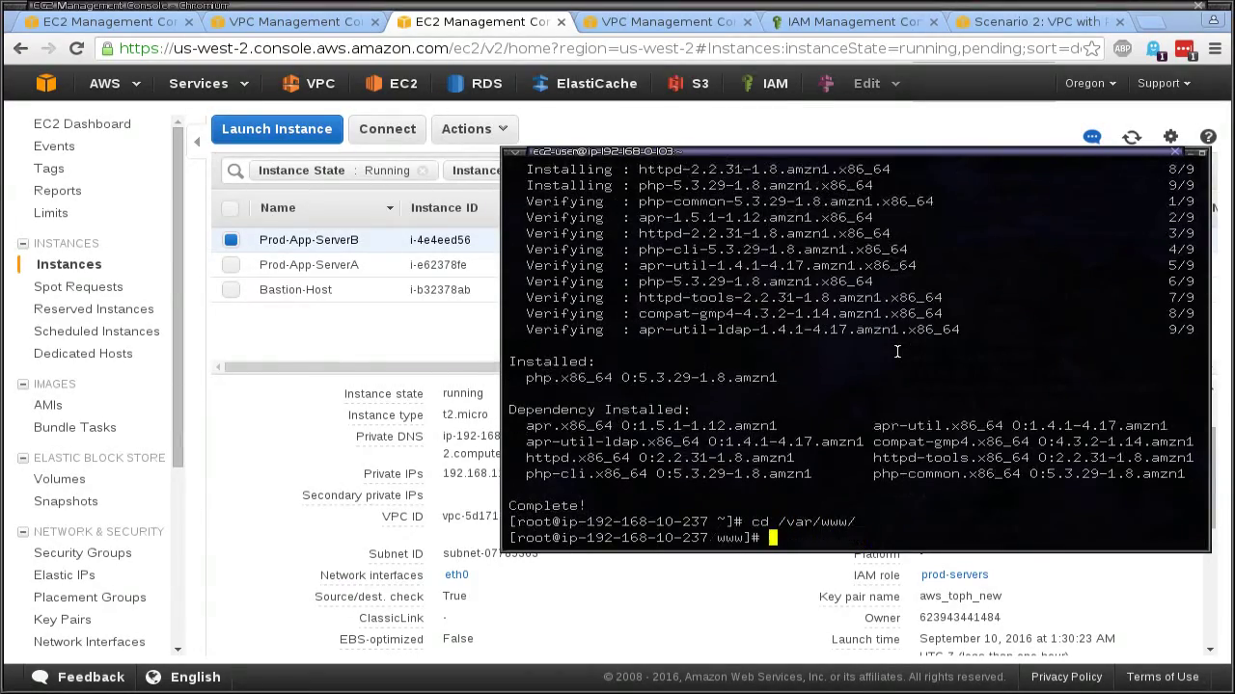
pyautogui.write('ls')
pyautogui.press('Return')
pyautogui.write('cd html/')
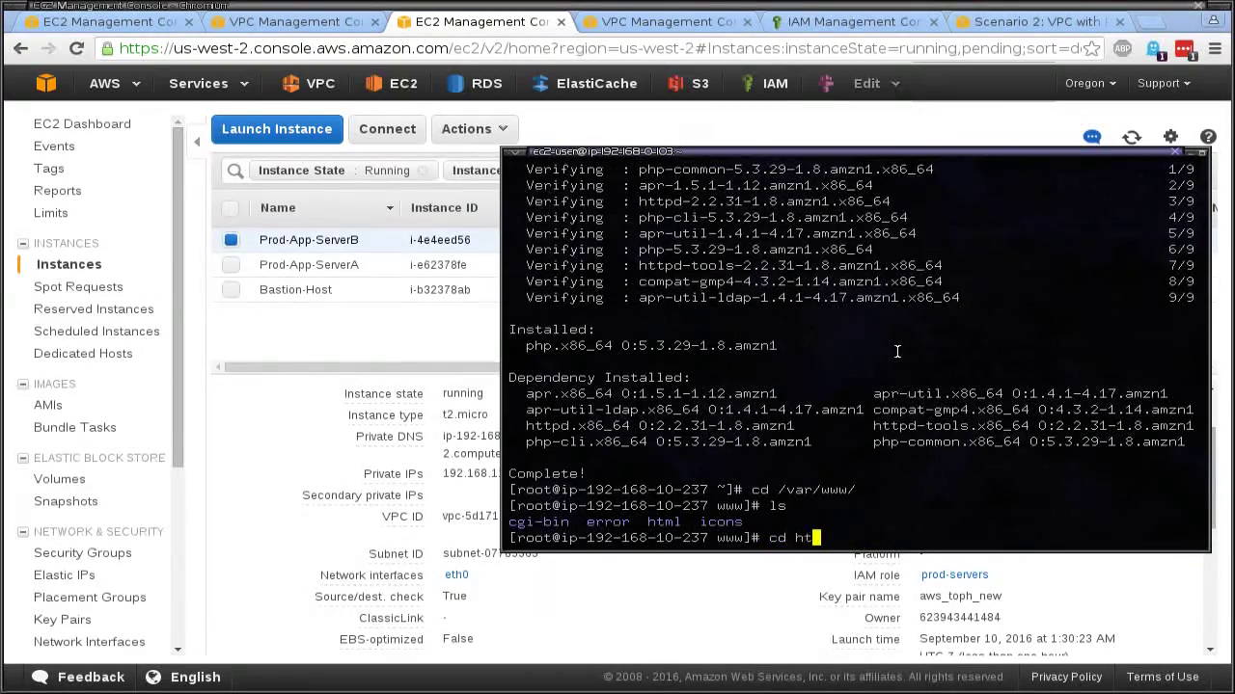
pyautogui.press('Return')
pyautogui.write('ls')
pyautogui.press('Return')
# Step: Create index.php in vi on Prod-App-ServerA and begin it with a <?php tag followed by blank lines
pyautogui.write('vi index.php')
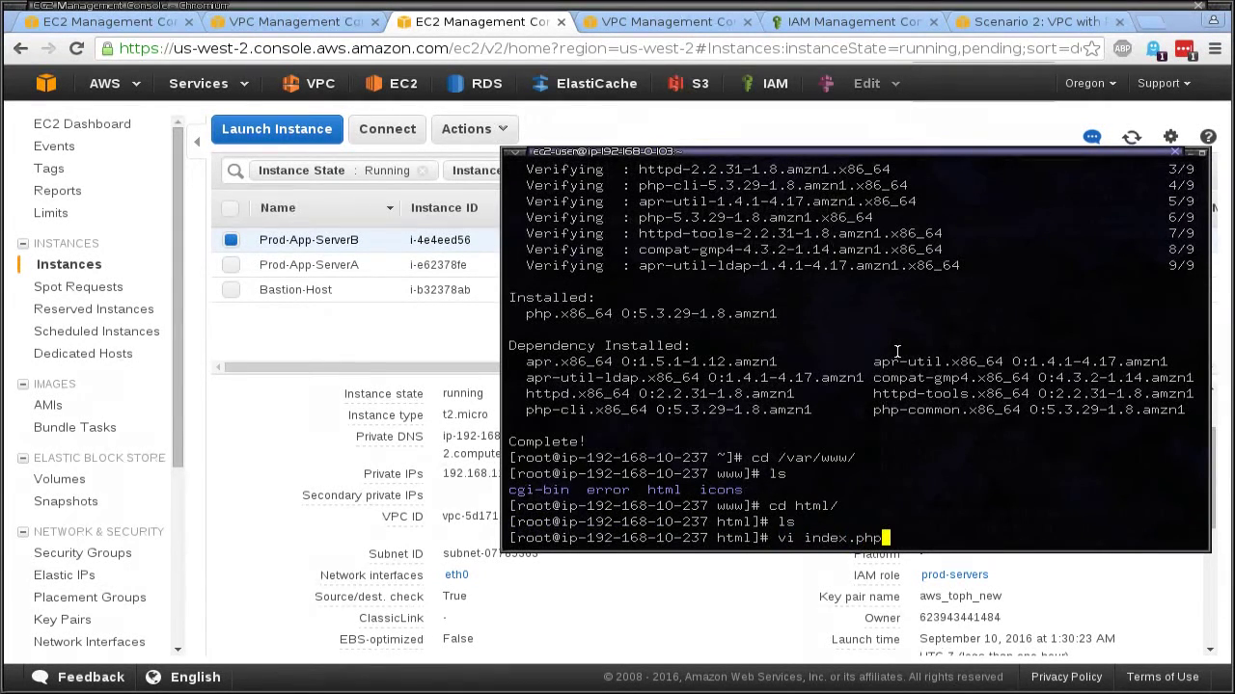
pyautogui.press('Return')
pyautogui.write('i<?')
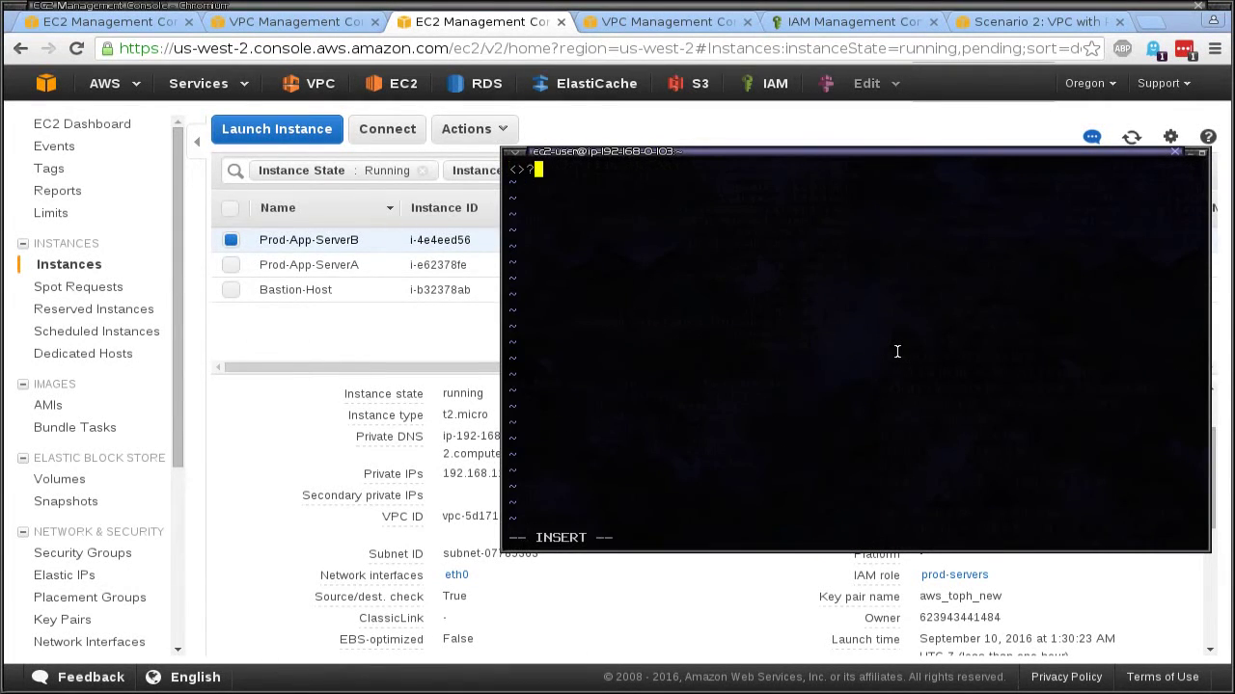
pyautogui.write('php')
pyautogui.press('Return')
pyautogui.press('Return')
pyautogui.press('Return')
# Step: Add the line print "Testing from Server A"; to index.php
pyautogui.write('print "Test')
pyautogui.press('BackSpace')
pyautogui.press('BackSpace')
pyautogui.press('BackSpace')
pyautogui.press('BackSpace')
pyautogui.write('Testing from Ser')
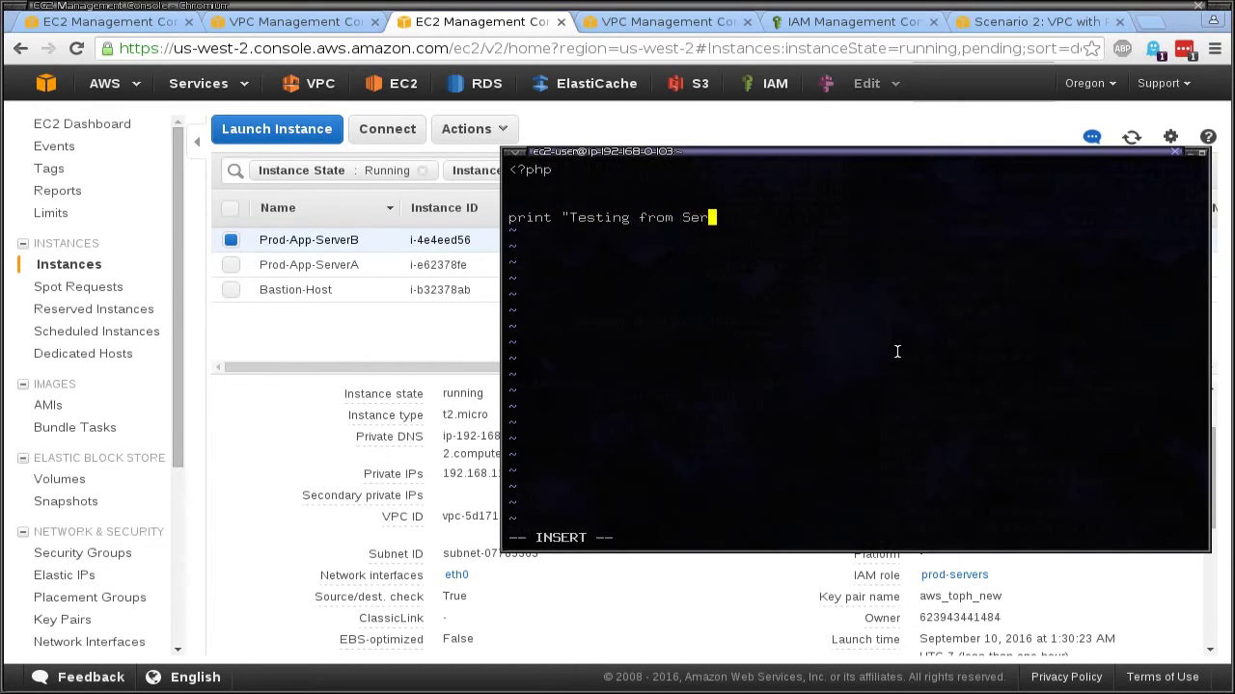
pyautogui.write('ver A";')
# Step: Close Prod-App-ServerA's PHP block with ?> below a blank line, write index.php, and quit vi
pyautogui.press('Return')
pyautogui.press('Return')
pyautogui.write('?>')
pyautogui.press('Escape')
pyautogui.write(':w')
pyautogui.press('Return')
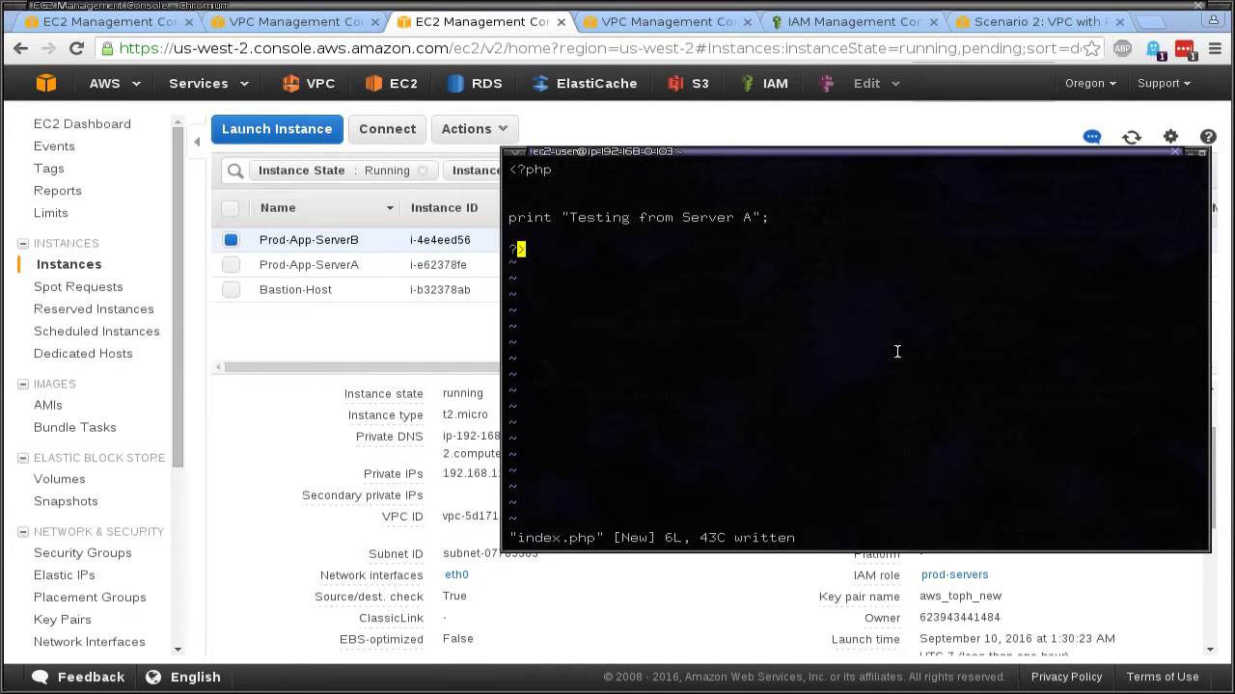
pyautogui.write(':q')
pyautogui.press('Return')
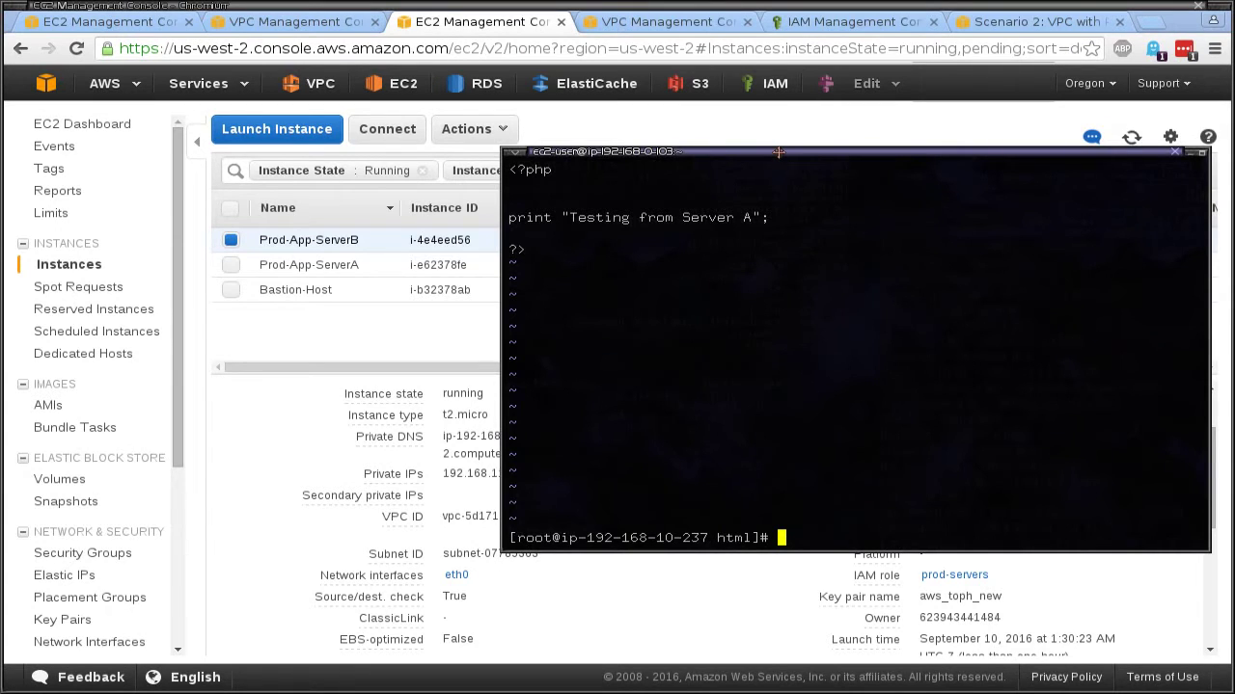
# Step: Move the terminal aside to check both app servers' private IPs in the instance details, and bring the terminal back
pyautogui.moveTo(777, 152); pyautogui.dragTo(893, 137)
pyautogui.click(554, 472)
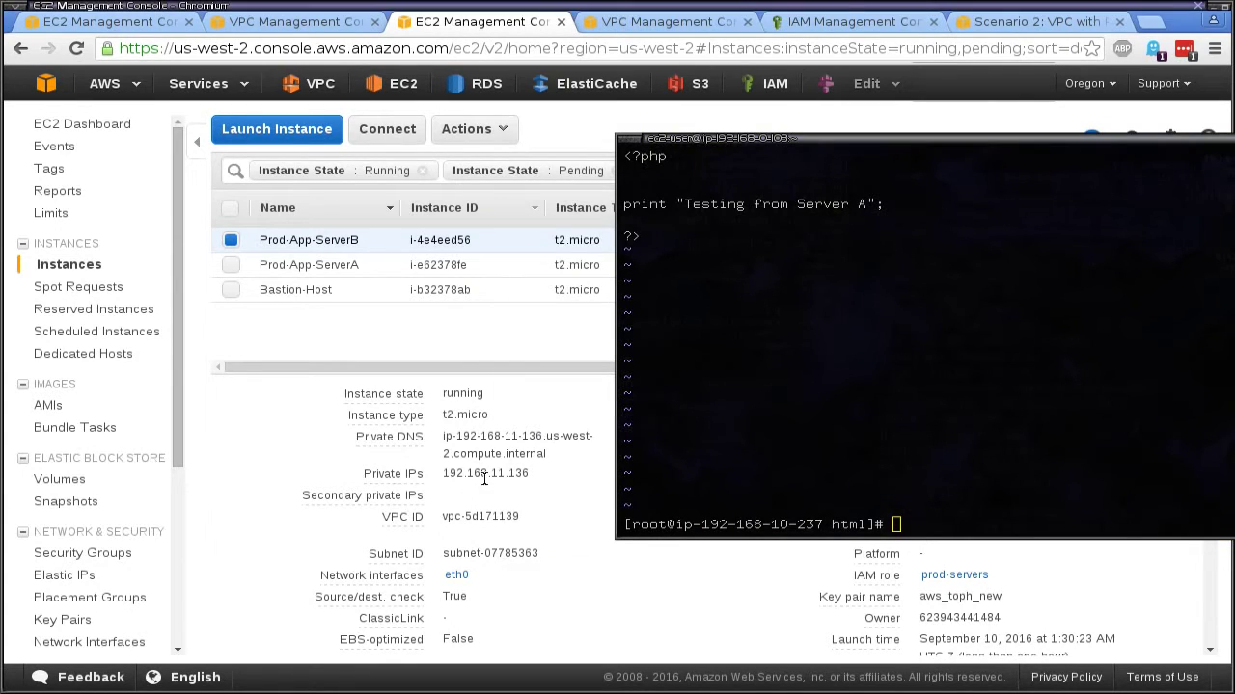
pyautogui.click(693, 495)
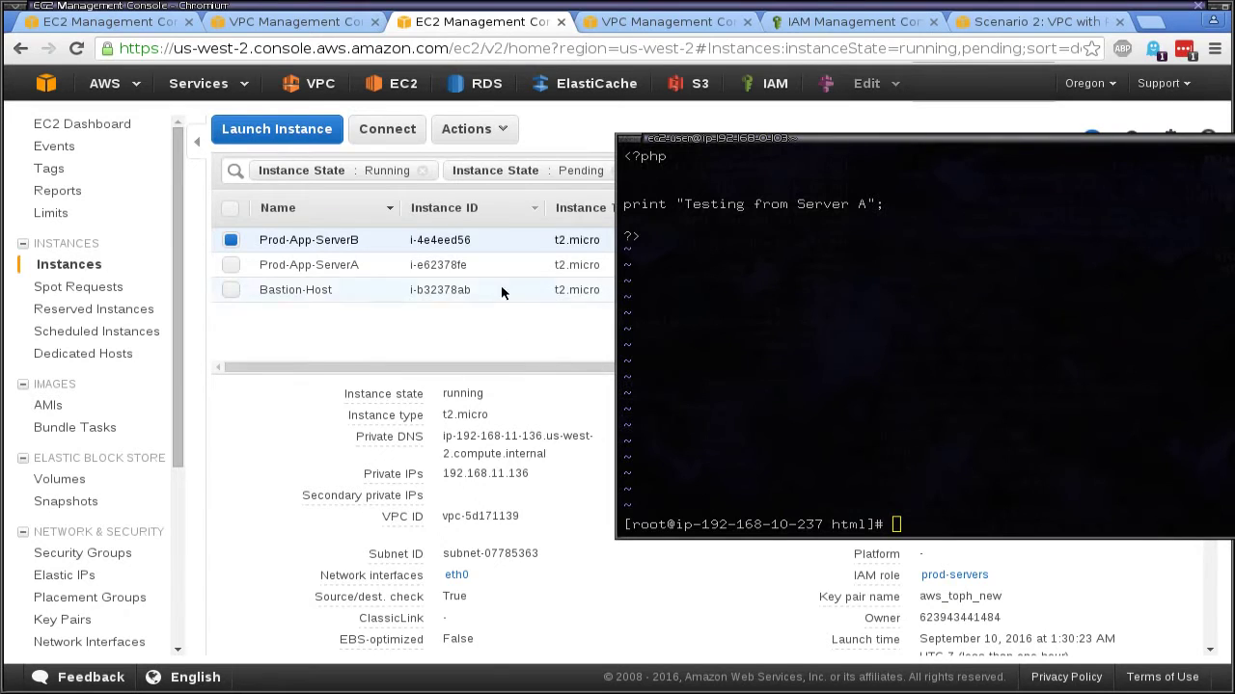
pyautogui.click(490, 261)
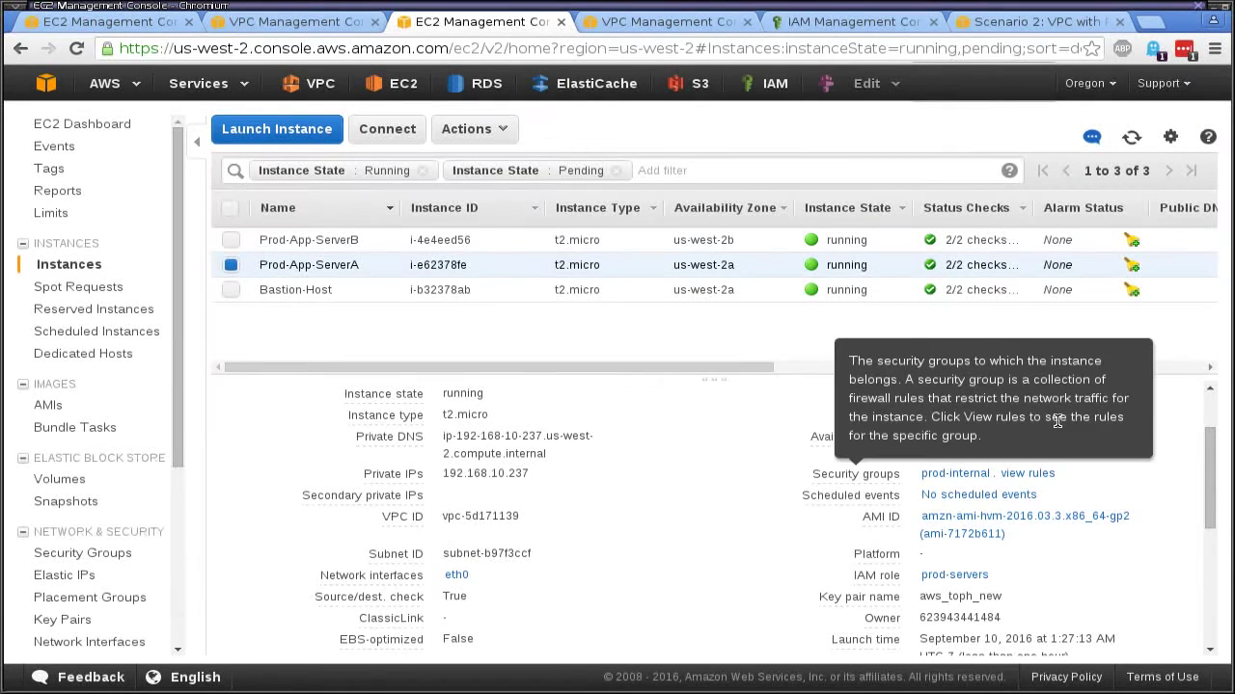
pyautogui.click(1232, 383)
pyautogui.moveTo(1178, 364); pyautogui.dragTo(928, 372)
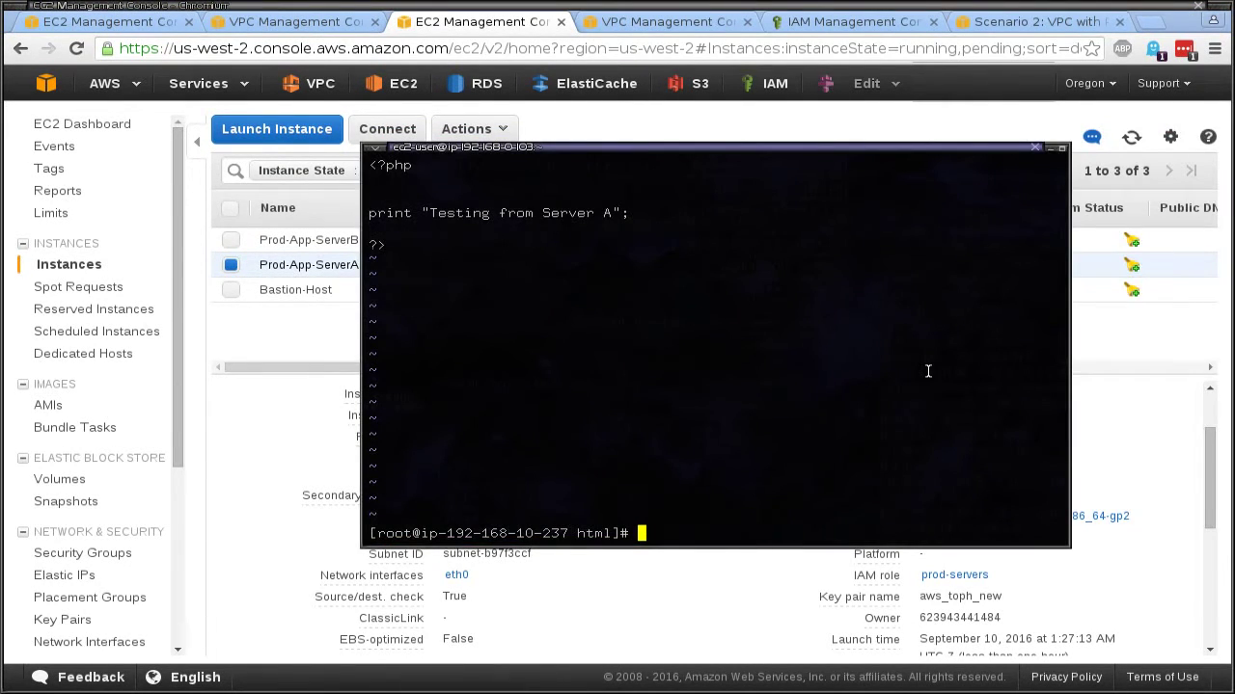
# Step: Start Apache with apachectl on Prod-App-ServerA from root's home directory and check the running processes with ps -ax
pyautogui.write('clear')
pyautogui.press('Return')
pyautogui.write('cd')
pyautogui.press('Return')
pyautogui.write('apachectl sta')
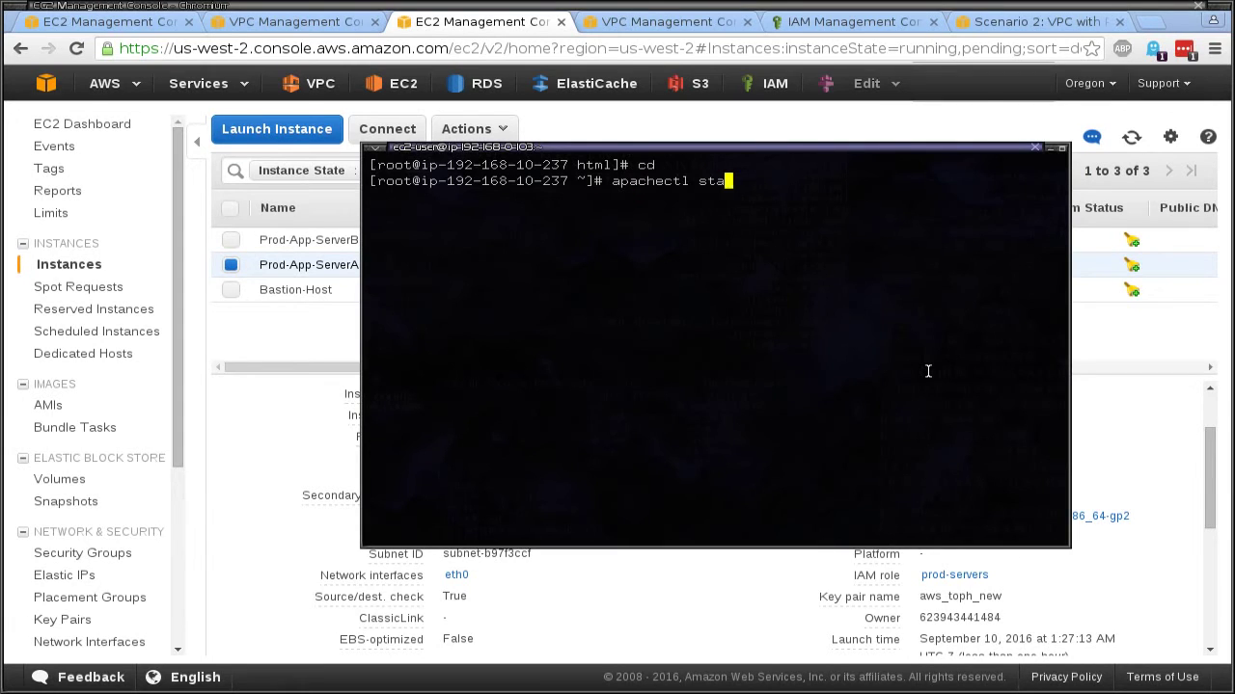
pyautogui.write('rt')
pyautogui.press('Return')
pyautogui.write('ps -ax')
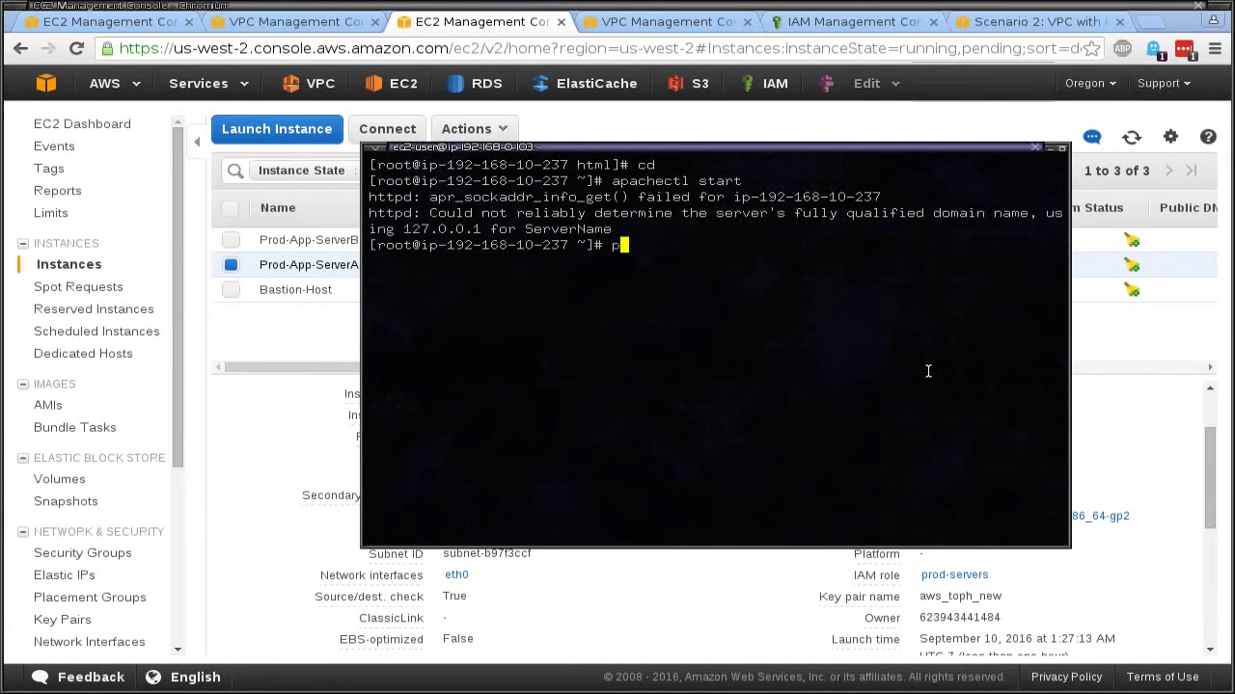
pyautogui.press('Return')
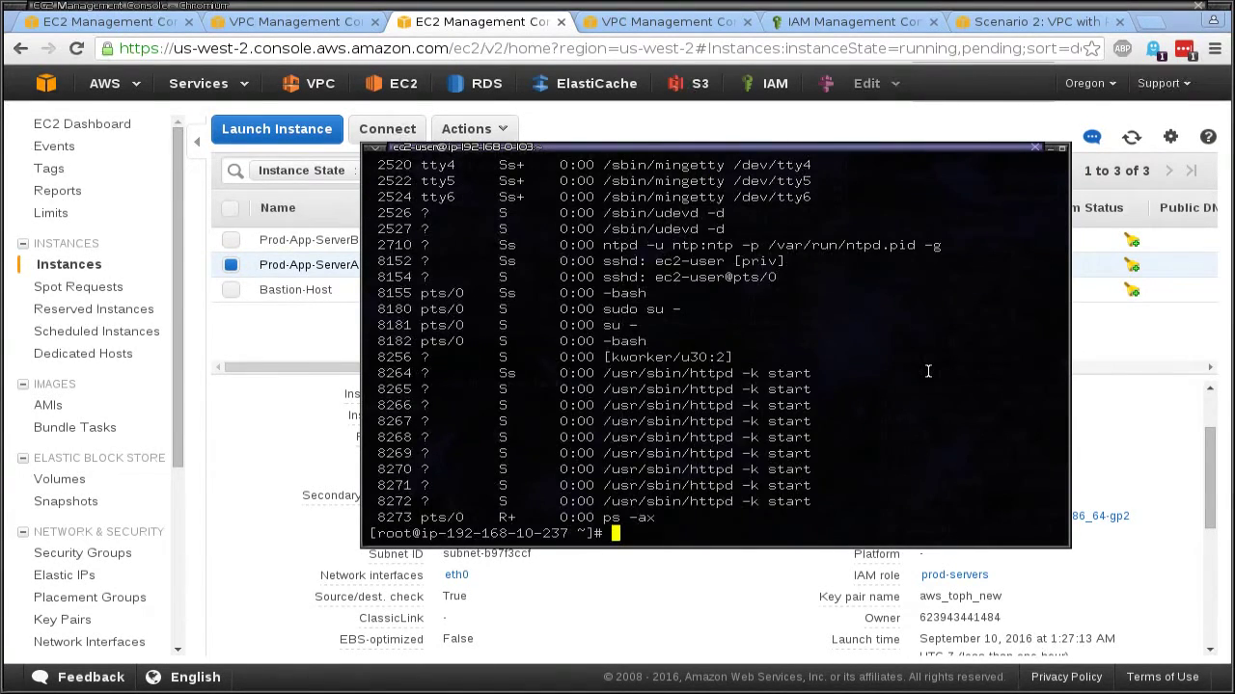
# Step: Start Apache with apachectl on Prod-App-ServerB from root's home directory and check the running processes with ps -ax
pyautogui.write('cd')
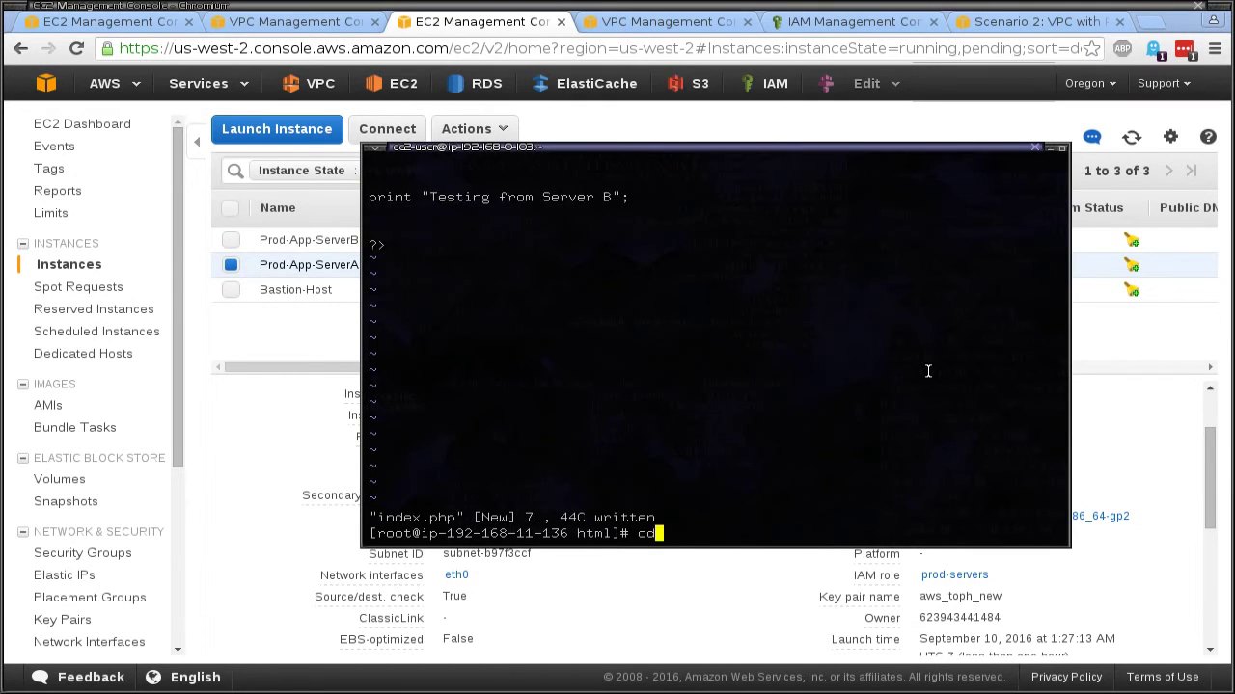
pyautogui.press('Return')
pyautogui.write('apa')
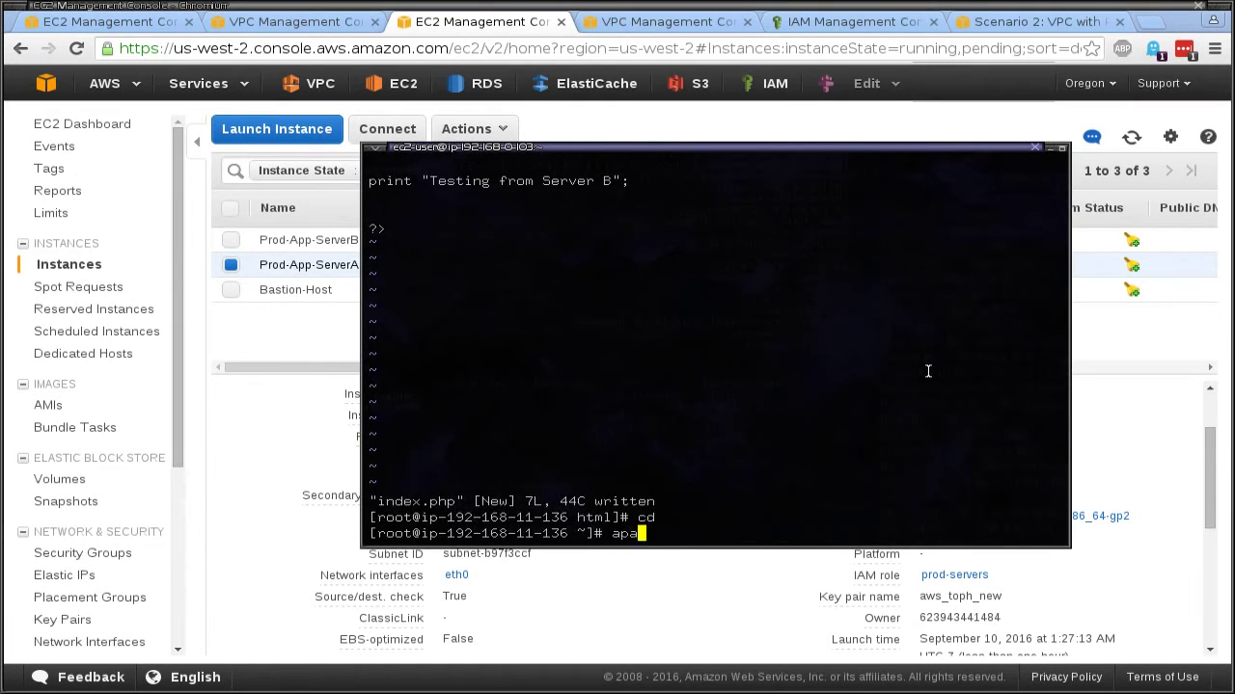
pyautogui.write('chectl start')
pyautogui.press('Return')
pyautogui.write('ps -ax')
pyautogui.press('Return')
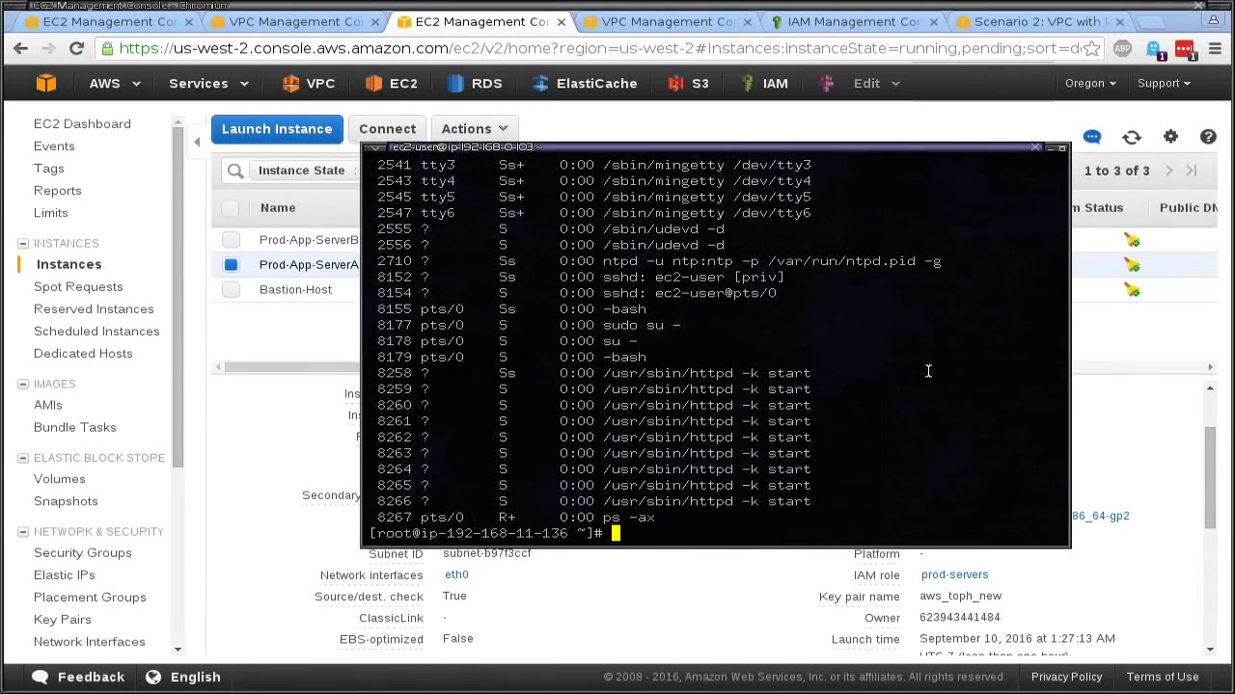
pyautogui.press('BackSpace')
pyautogui.press('Return')
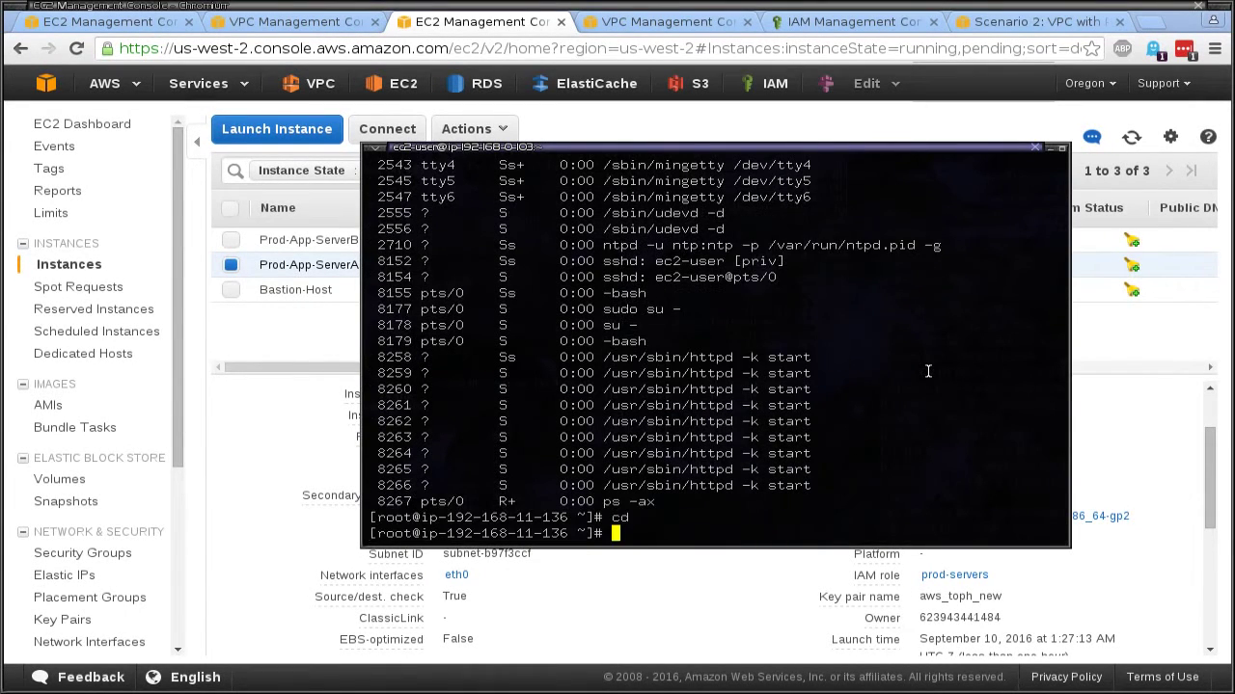
# Step: Fetch the local test page on Prod-App-ServerB with wget localhost in root's home directory and read the downloaded index.html in vi
pyautogui.hotkey('ctrl', 'l')
pyautogui.write('cd')
pyautogui.press('Return')
pyautogui.write('wget localhost')
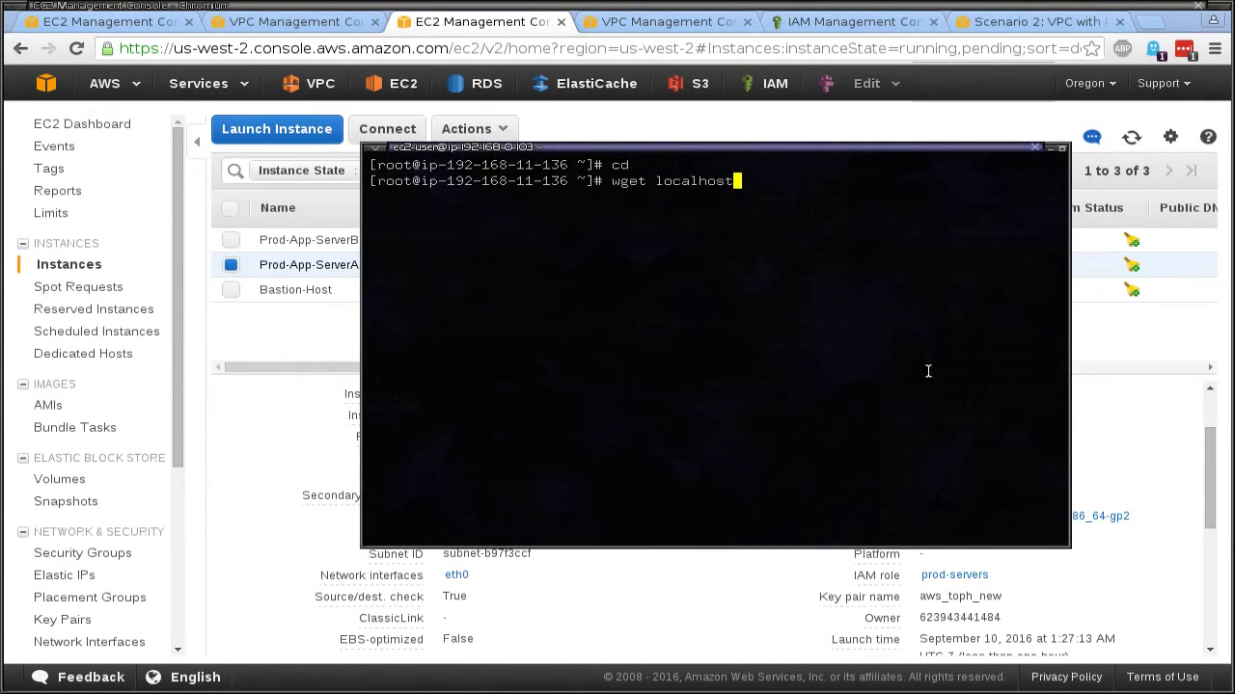
pyautogui.press('Return')
pyautogui.write('vi index.html')
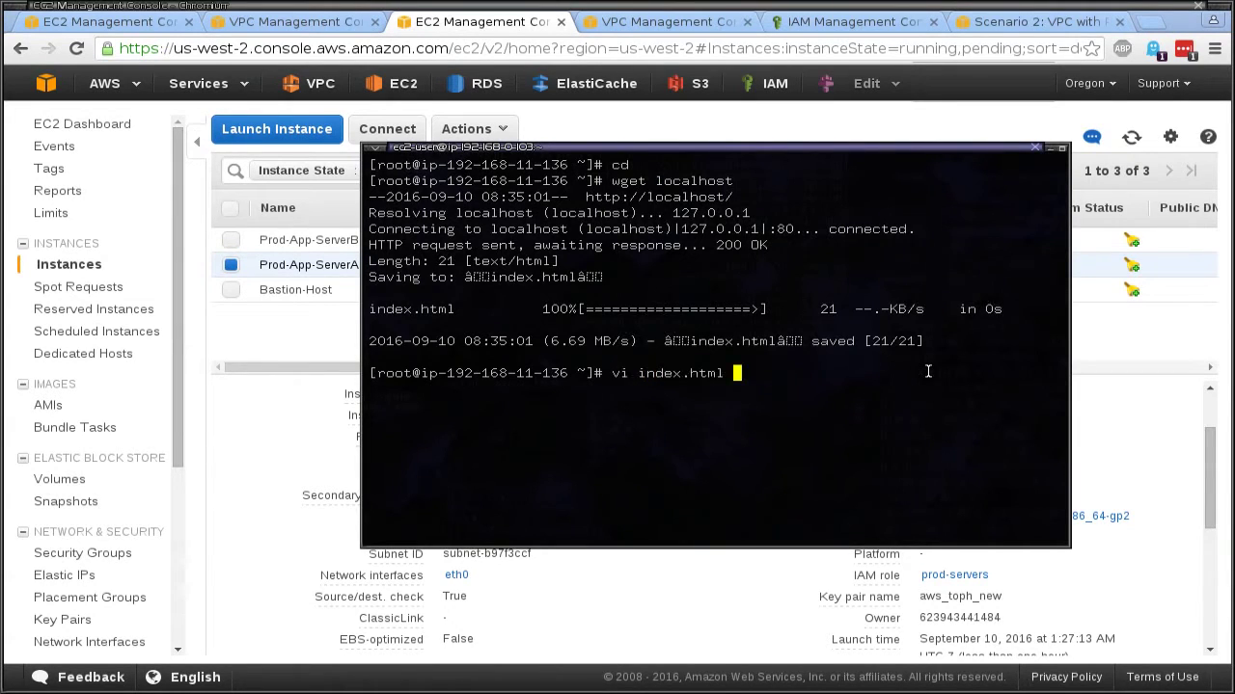
pyautogui.press('Return')
pyautogui.write(':q')
pyautogui.press('Return')
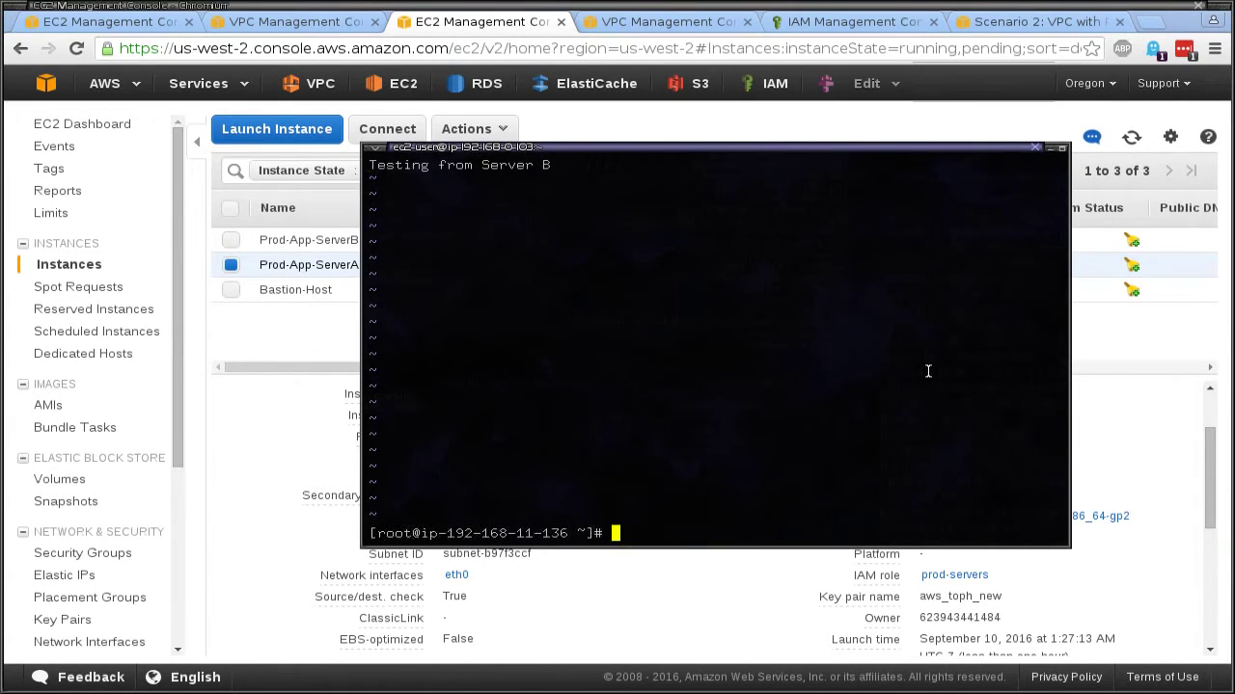
# Step: Remove the downloaded index.html from root's home directory on Prod-App-ServerB and confirm the deletion
pyautogui.write('rm index.html')
pyautogui.press('Return')
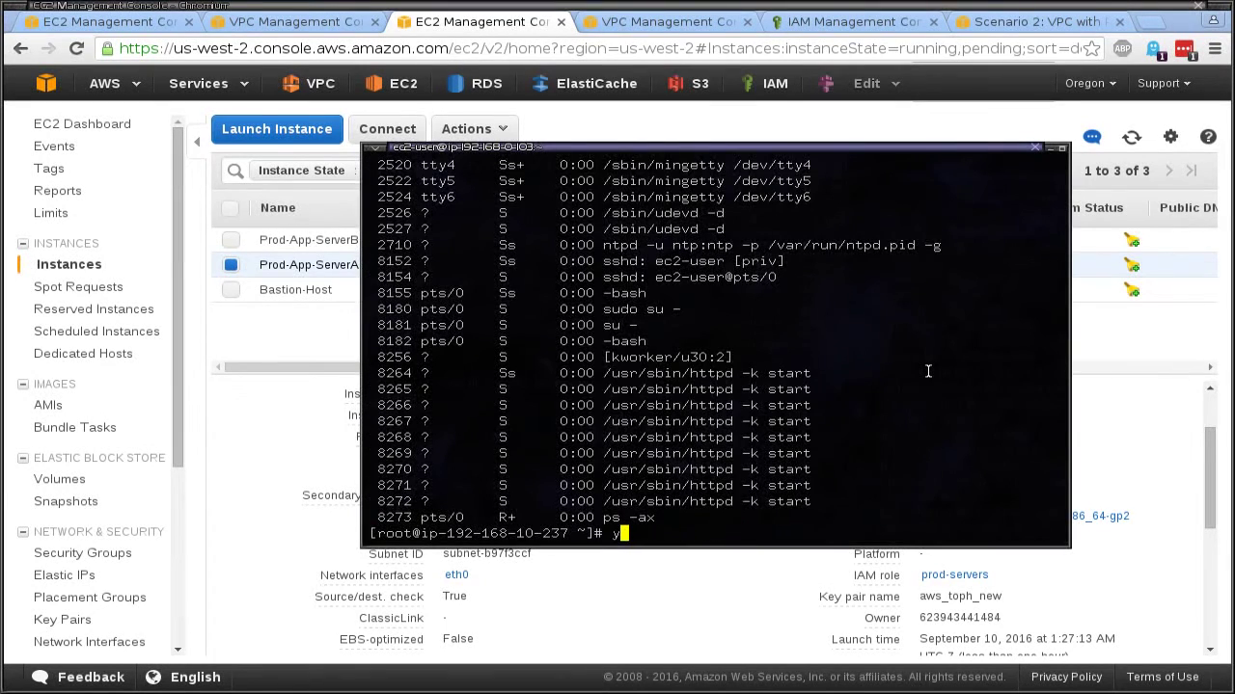
pyautogui.press('Up')
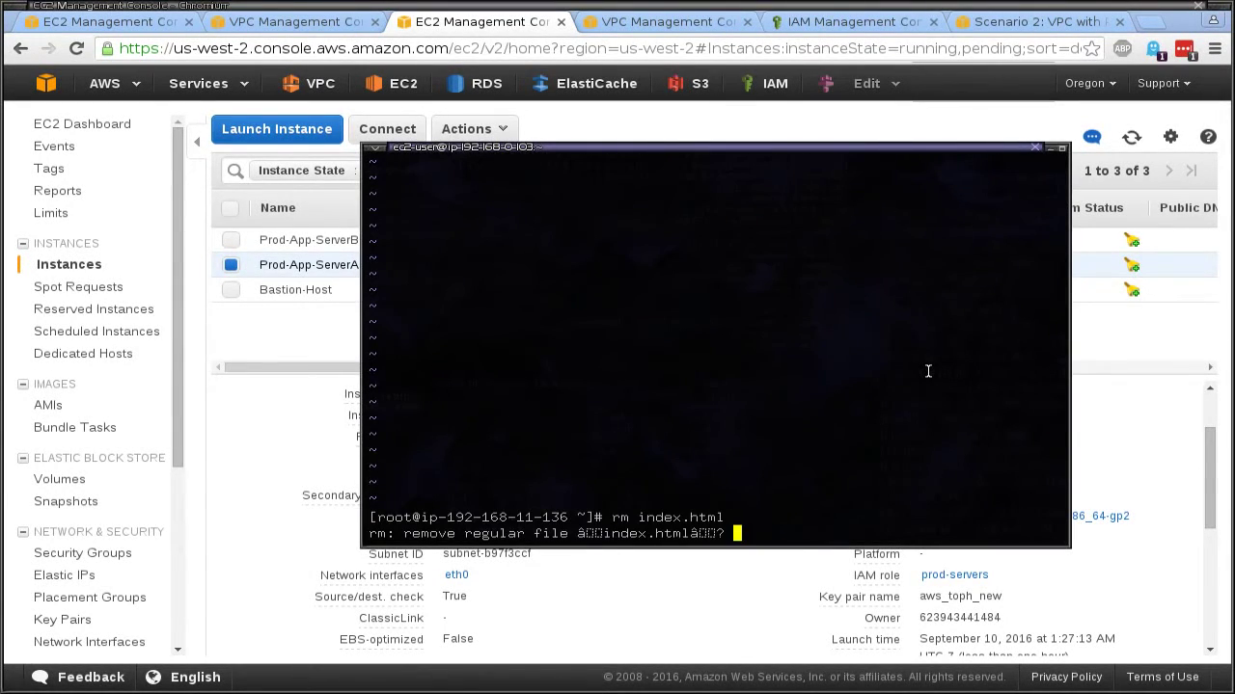
pyautogui.write('y')
pyautogui.press('Return')
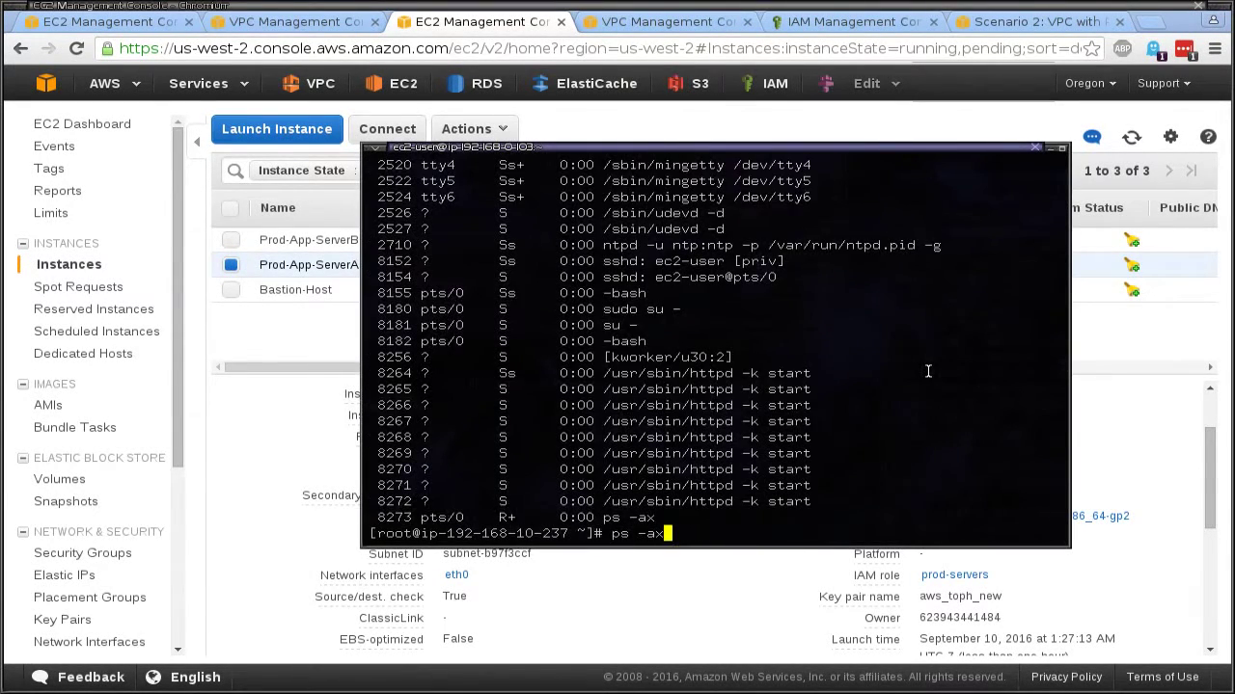
# Step: On Prod-App-ServerA, list root's home directory with ls and fetch the local test page with wget localhost
pyautogui.press('BackSpace')
pyautogui.press('BackSpace')
pyautogui.press('BackSpace')
pyautogui.press('BackSpace')
pyautogui.press('BackSpace')
pyautogui.press('BackSpace')
pyautogui.write('cd')
pyautogui.press('Return')
pyautogui.write('ls')
pyautogui.press('Return')
pyautogui.write('wget ')
pyautogui.write('localhost')
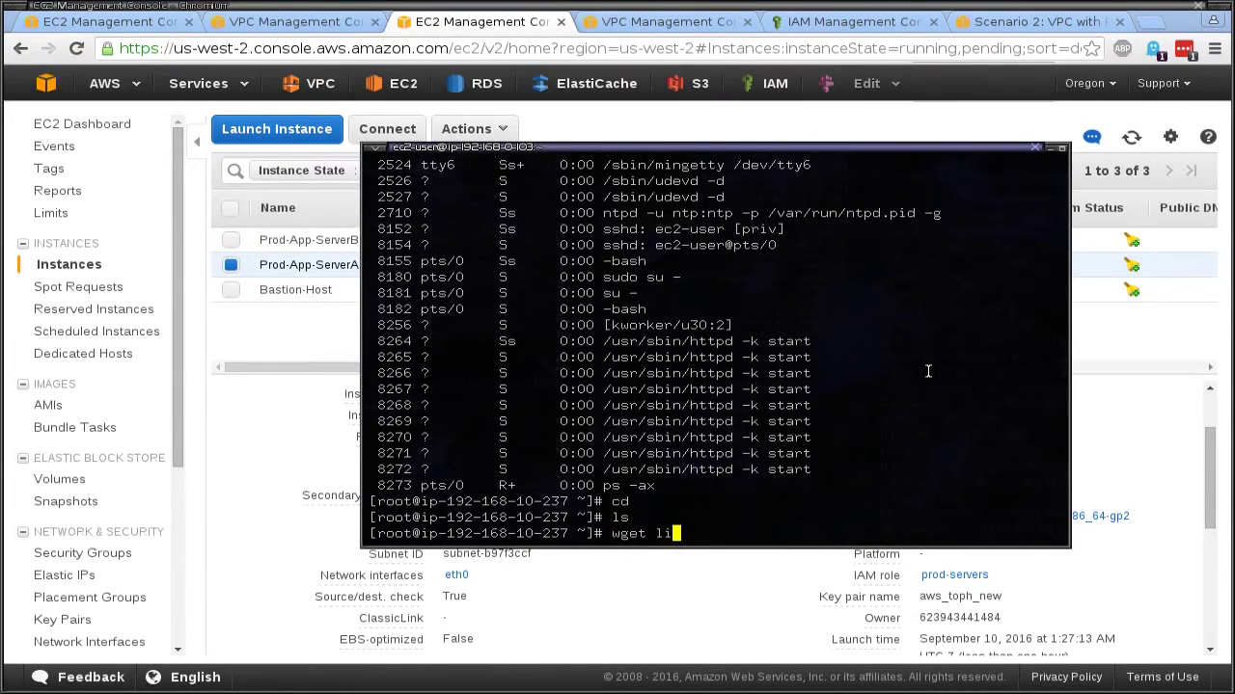
pyautogui.press('Return')
# Step: Read the downloaded index.html on Prod-App-ServerA in vi and quit the editor
pyautogui.write('vi ind')
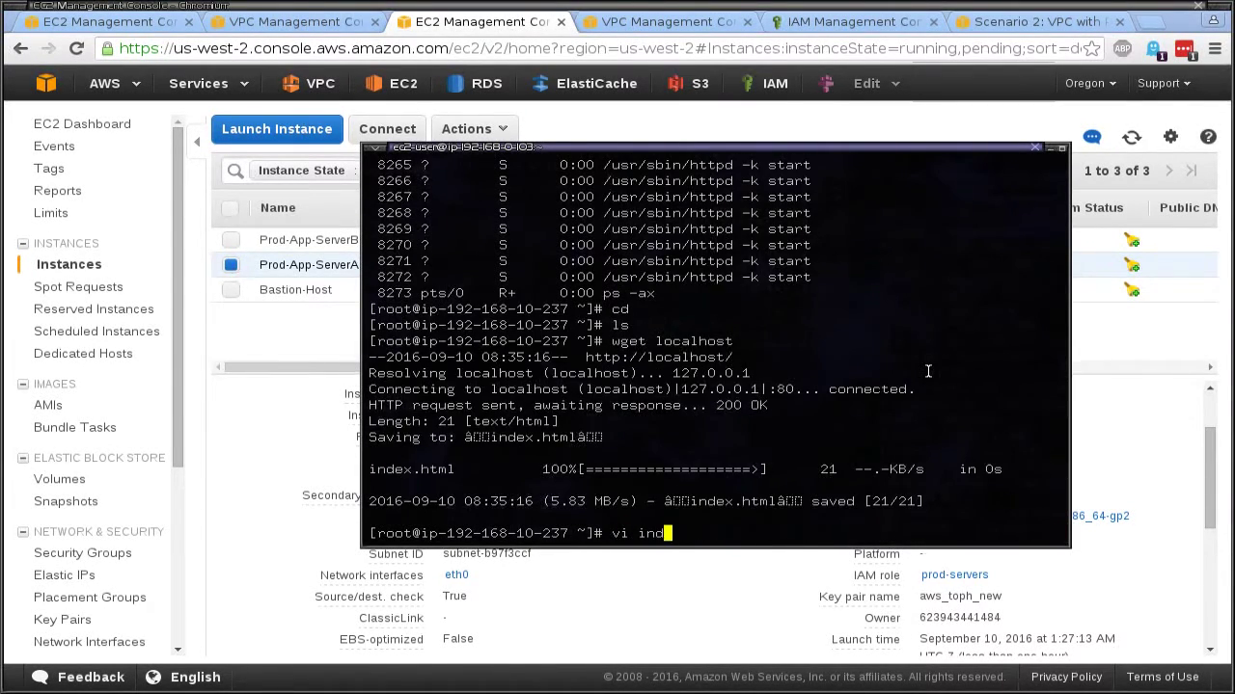
pyautogui.press('Tab')
pyautogui.press('Return')
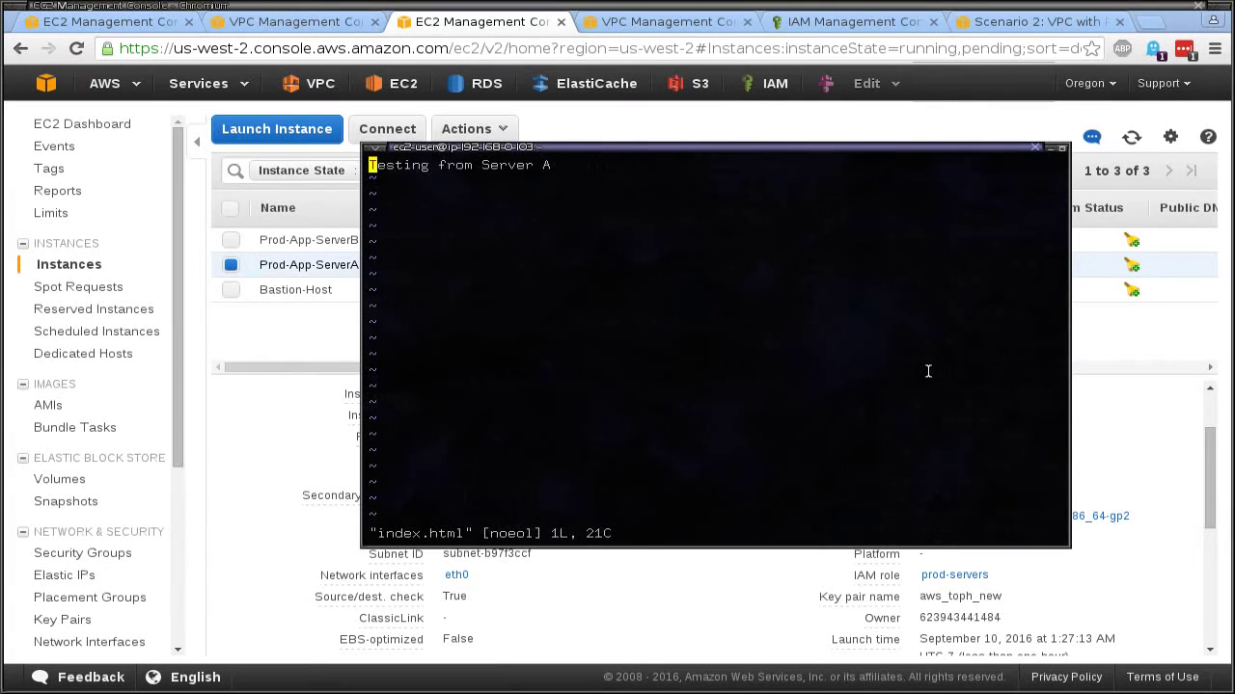
pyautogui.write(':q')
pyautogui.press('Return')
# Step: Remove the downloaded index.html from root's home directory on Prod-App-ServerA, confirm the deletion, and clear the terminal
pyautogui.write('rm ind')
pyautogui.press('Tab')
pyautogui.press('Return')
pyautogui.write('l')
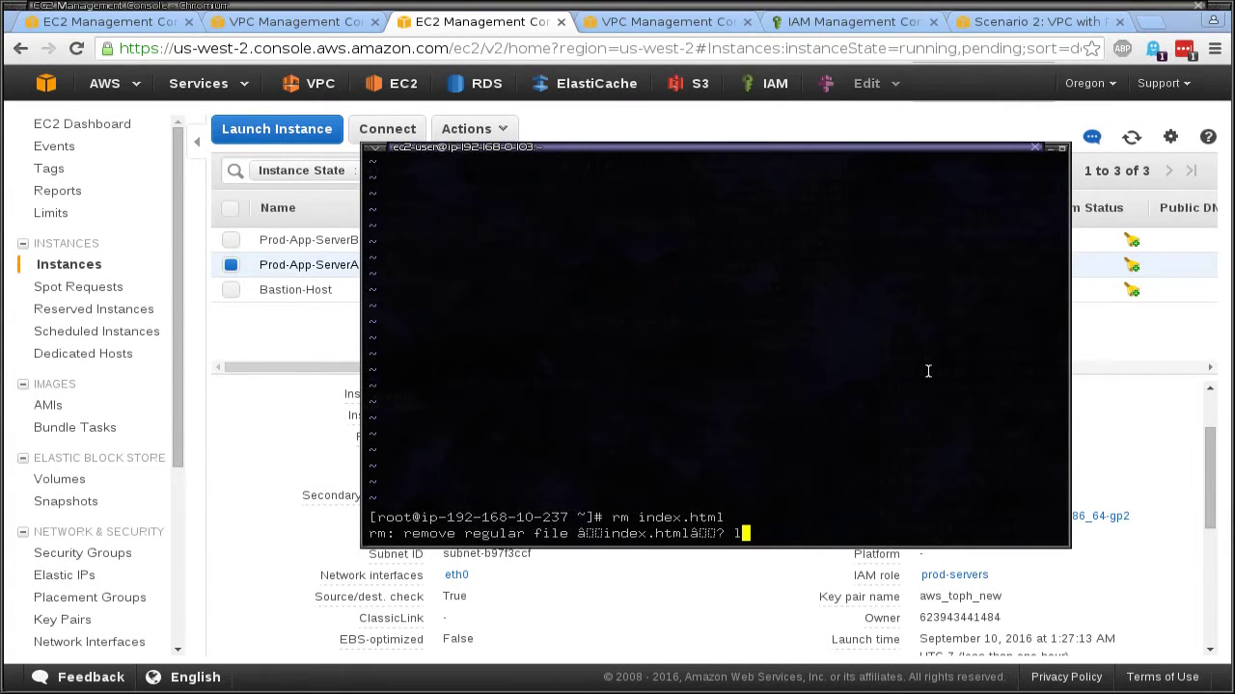
pyautogui.press('BackSpace')
pyautogui.write('y')
pyautogui.press('BackSpace')
pyautogui.press('BackSpace')
pyautogui.hotkey('ctrl', 'BackSpace')
pyautogui.hotkey('ctrl', 'BackSpace')
pyautogui.hotkey('ctrl', 'BackSpace')
pyautogui.hotkey('ctrl', 'BackSpace')
pyautogui.hotkey('ctrl', 'BackSpace')
pyautogui.write('y')
pyautogui.press('Return')
pyautogui.press('Return')
pyautogui.hotkey('ctrl', 'l')
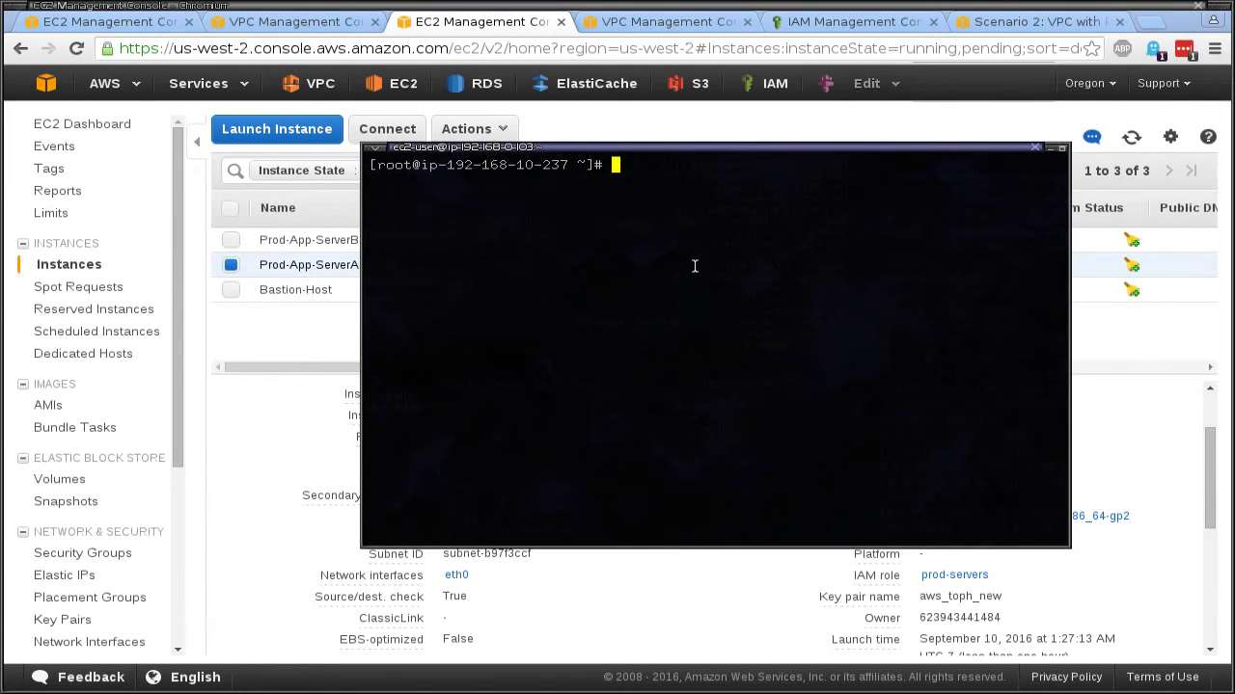
# Step: Move the terminal out of the way and begin creating a Classic Load Balancer from EC2's load balancer list
pyautogui.moveTo(717, 262); pyautogui.dragTo(845, 488)
pyautogui.click(235, 481)
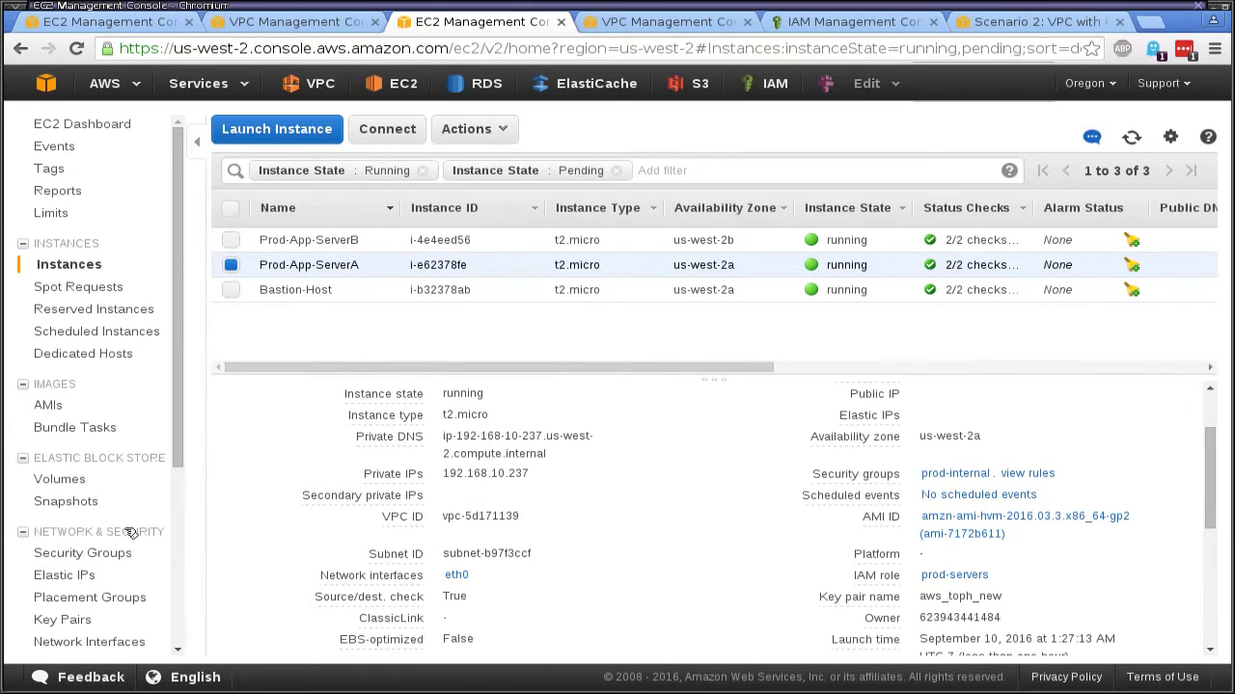
pyautogui.scroll(-3, 131, 533)
pyautogui.click(126, 461)
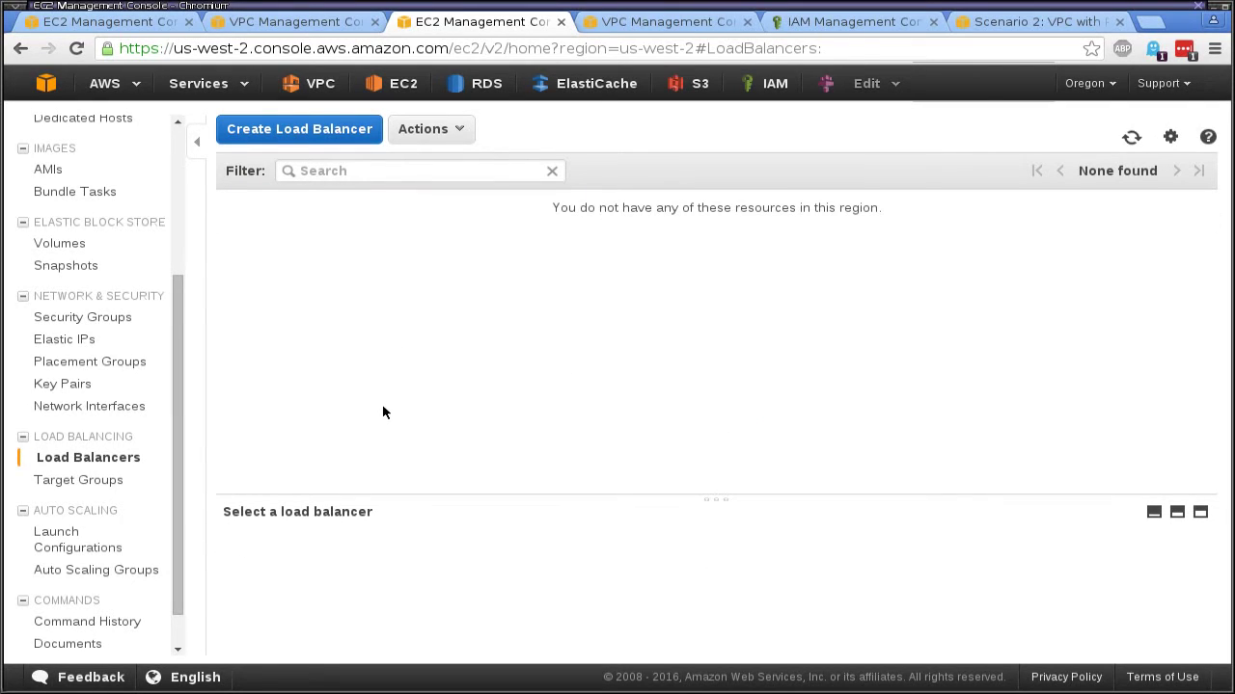
pyautogui.moveTo(406, 493); pyautogui.dragTo(408, 418)
pyautogui.click(317, 133)
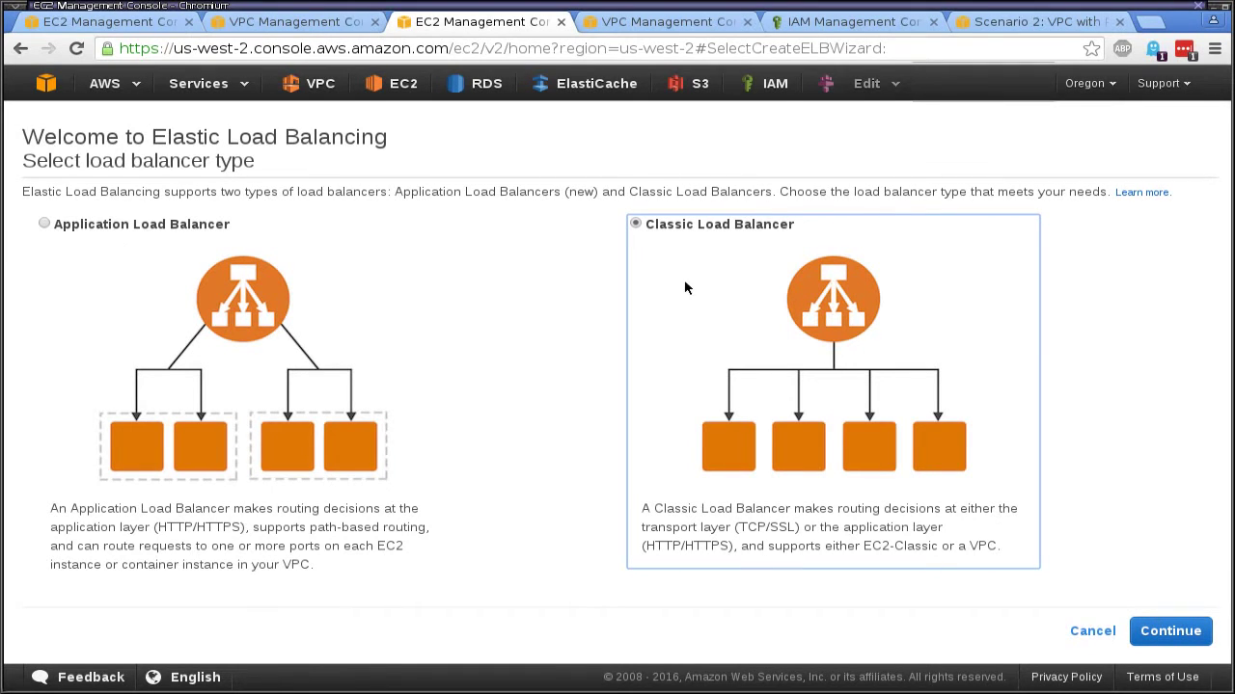
pyautogui.click(1184, 641)
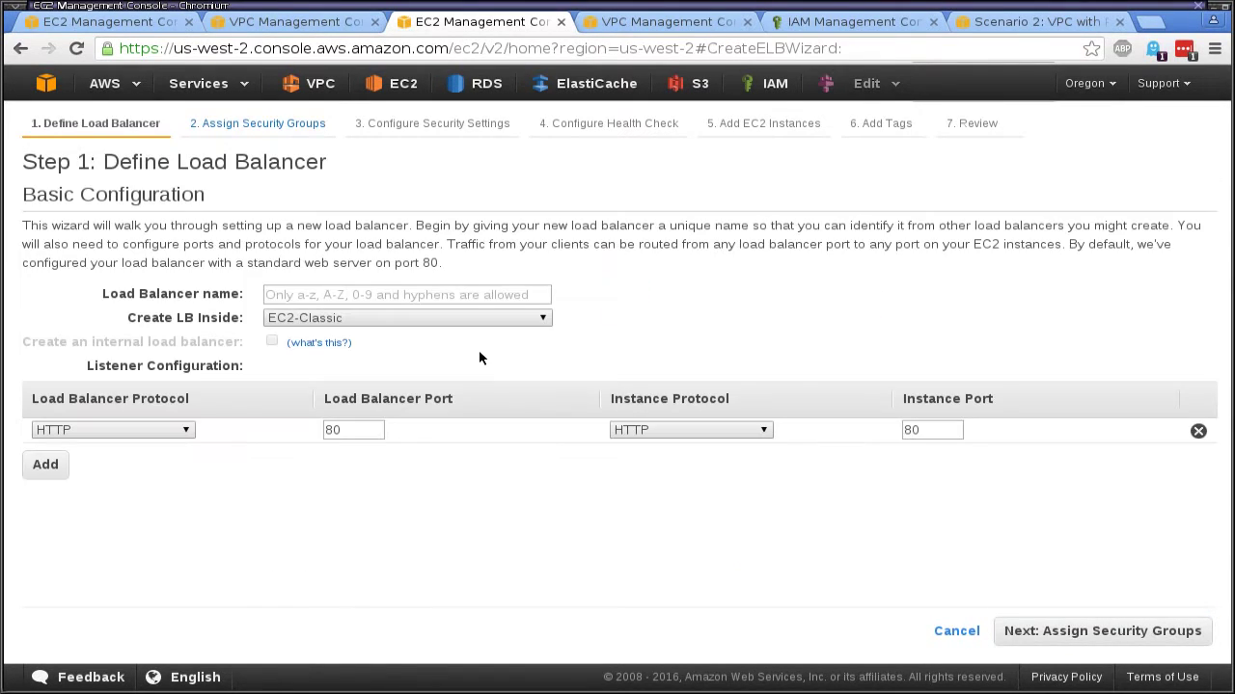
# Step: Create the load balancer inside Prod-VPC and select the Public Zone A and Public Zone B subnets for it
pyautogui.click(338, 317)
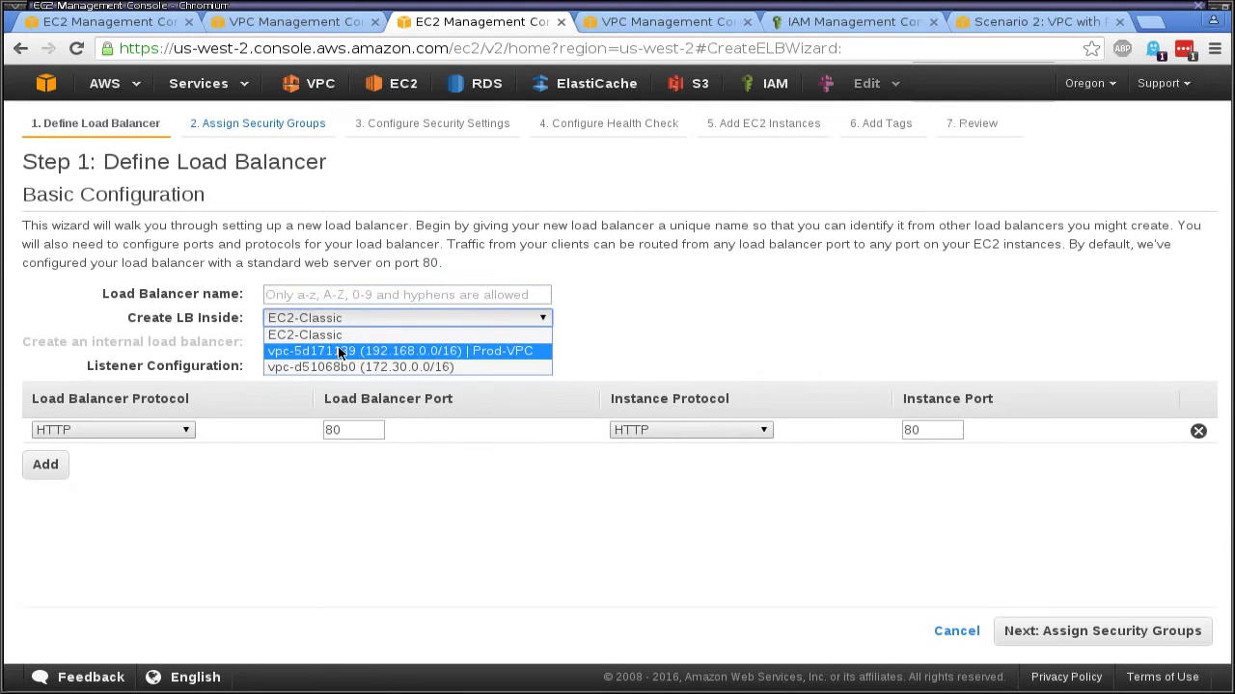
pyautogui.click(403, 352)
pyautogui.scroll(-4, 218, 439)
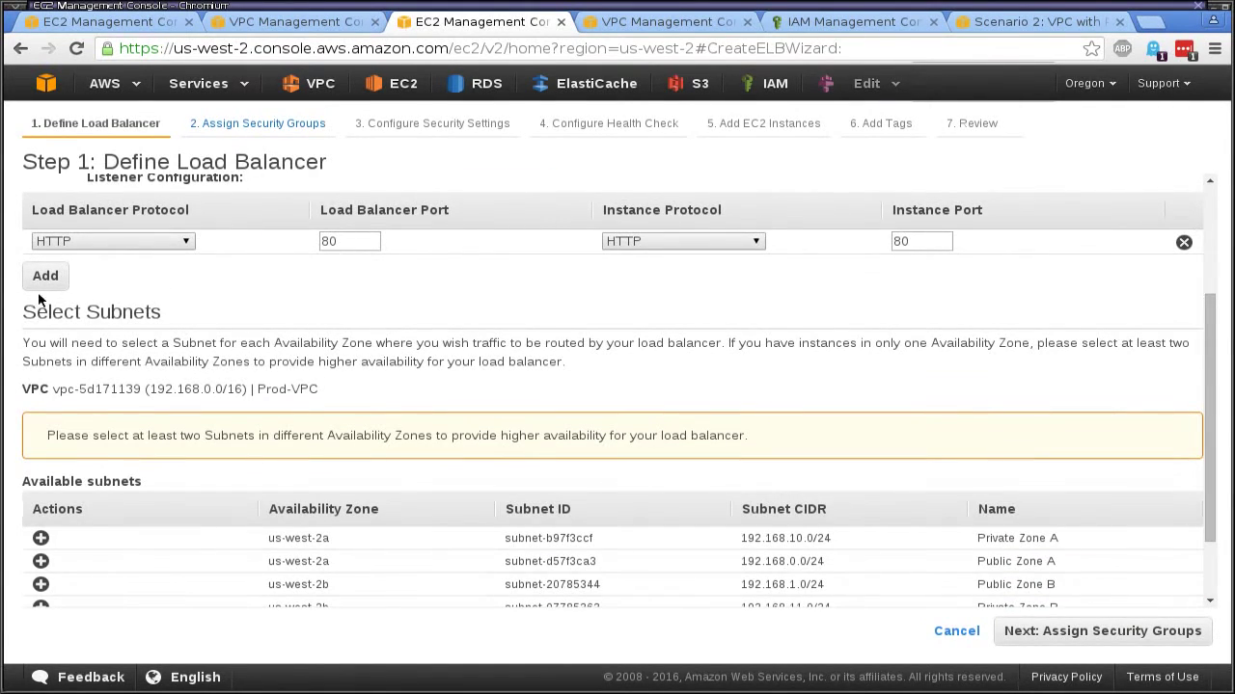
pyautogui.scroll(-2, 415, 429)
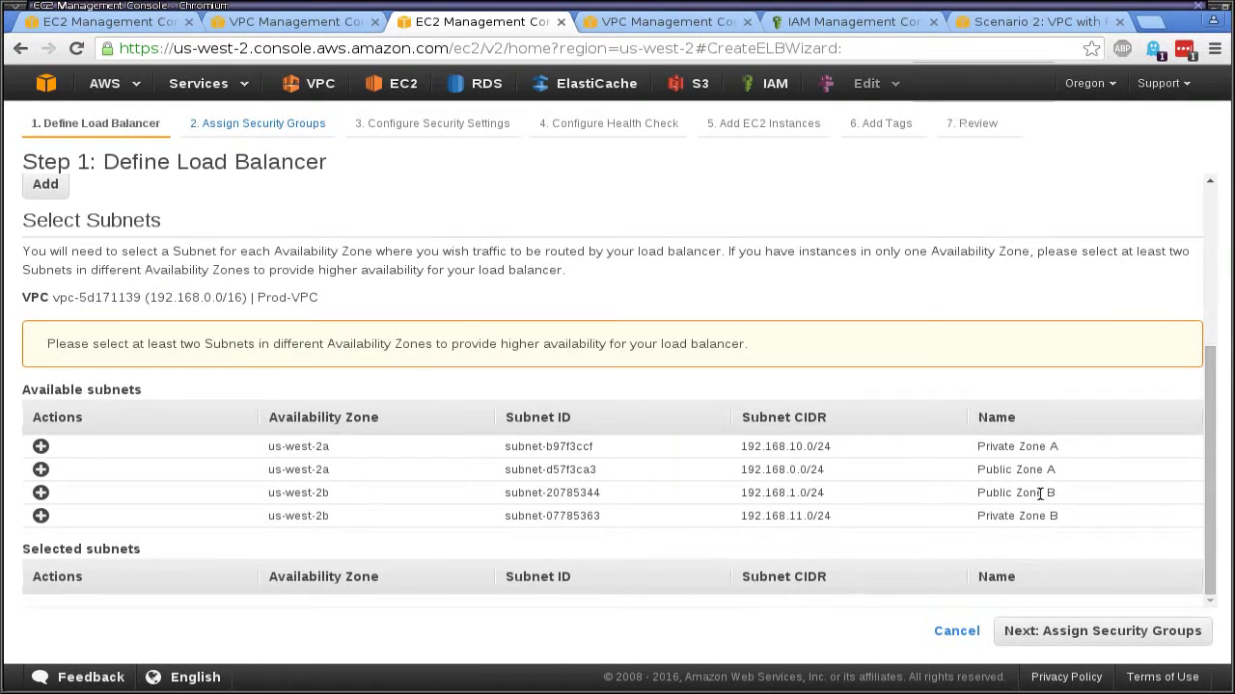
pyautogui.click(40, 469)
pyautogui.click(40, 469)
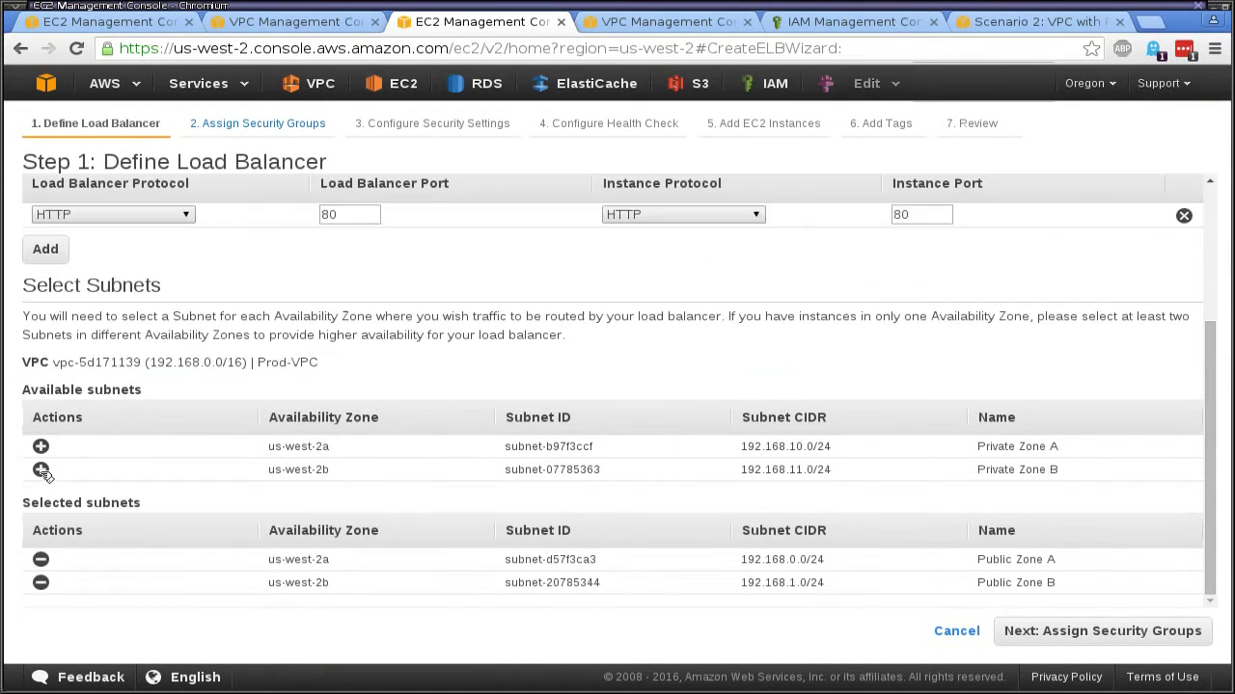
pyautogui.click(1117, 635)
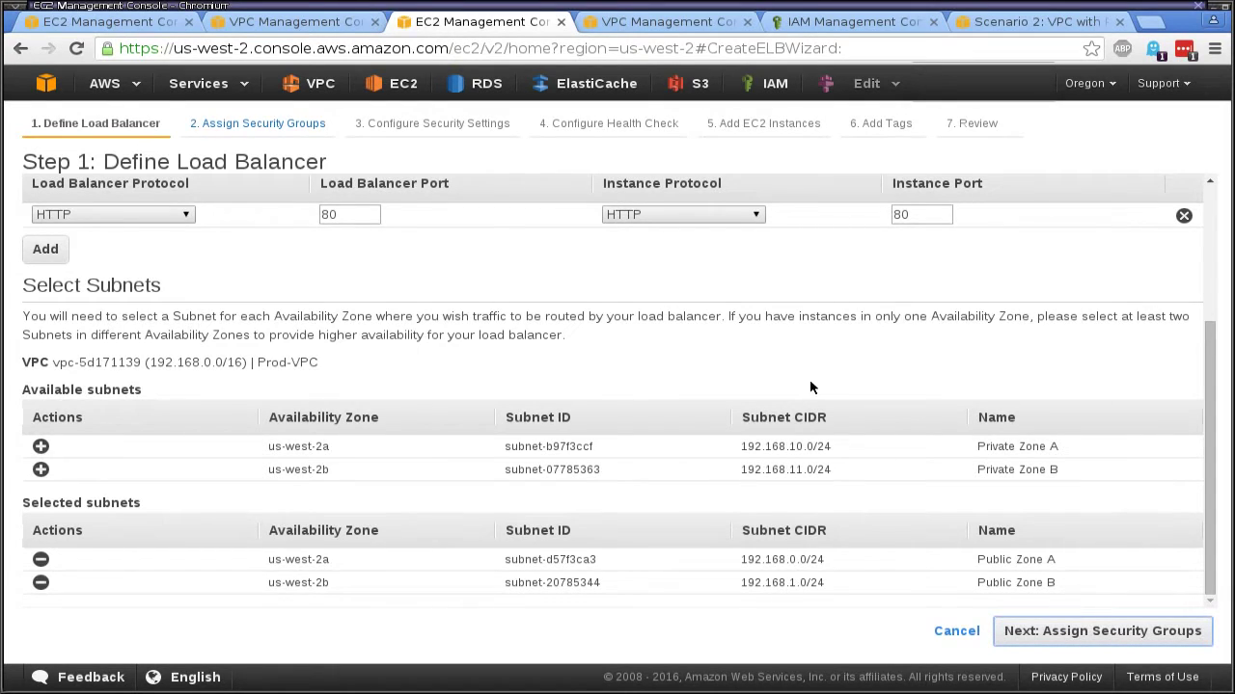
pyautogui.click(1123, 633)
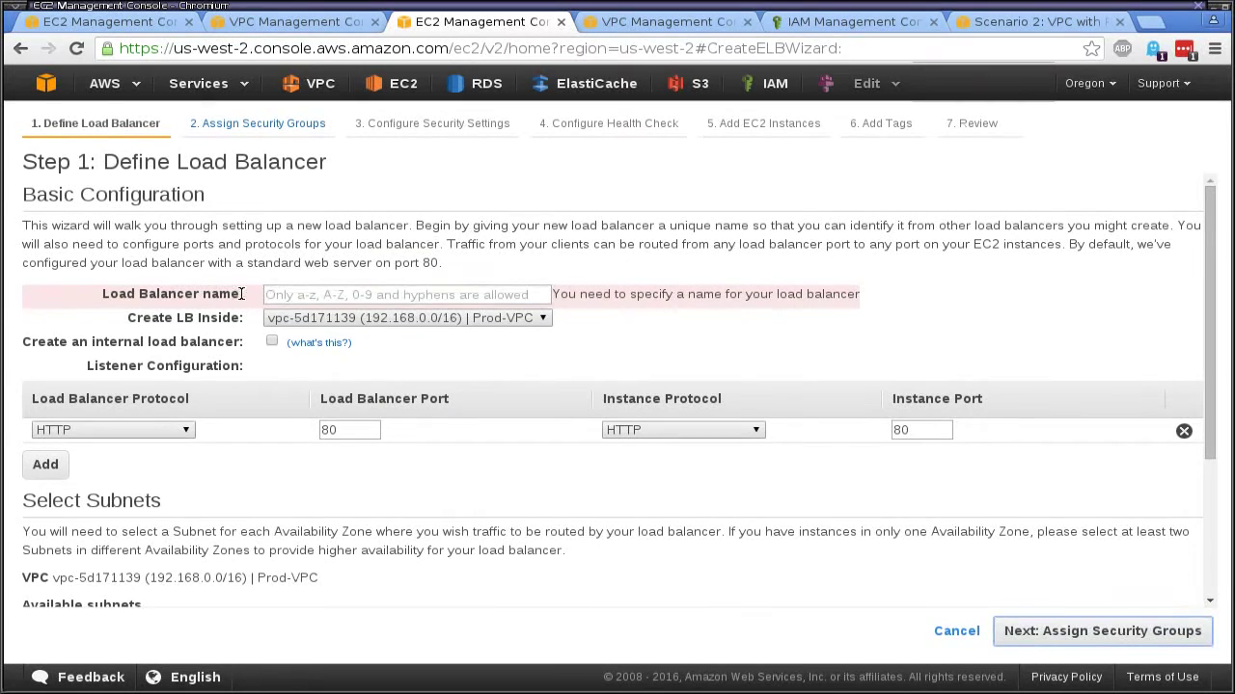
# Step: Name the load balancer prod-application and proceed to the security group assignment
pyautogui.click(326, 294)
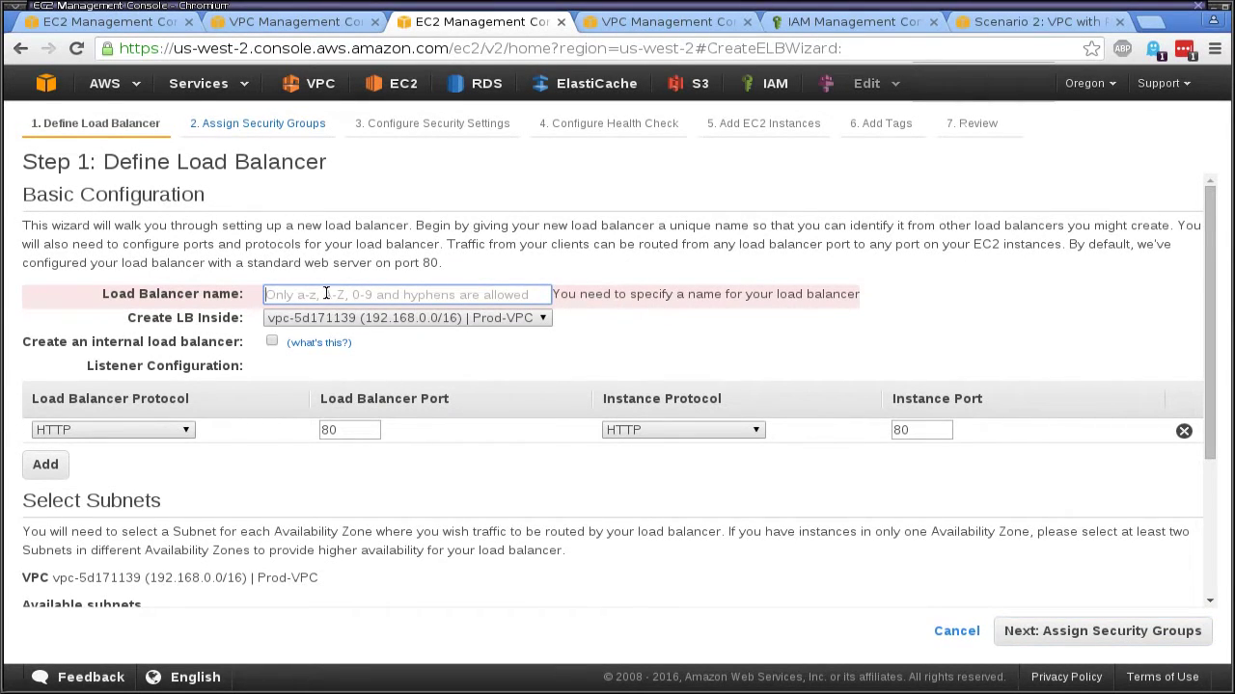
pyautogui.write('Prod-A')
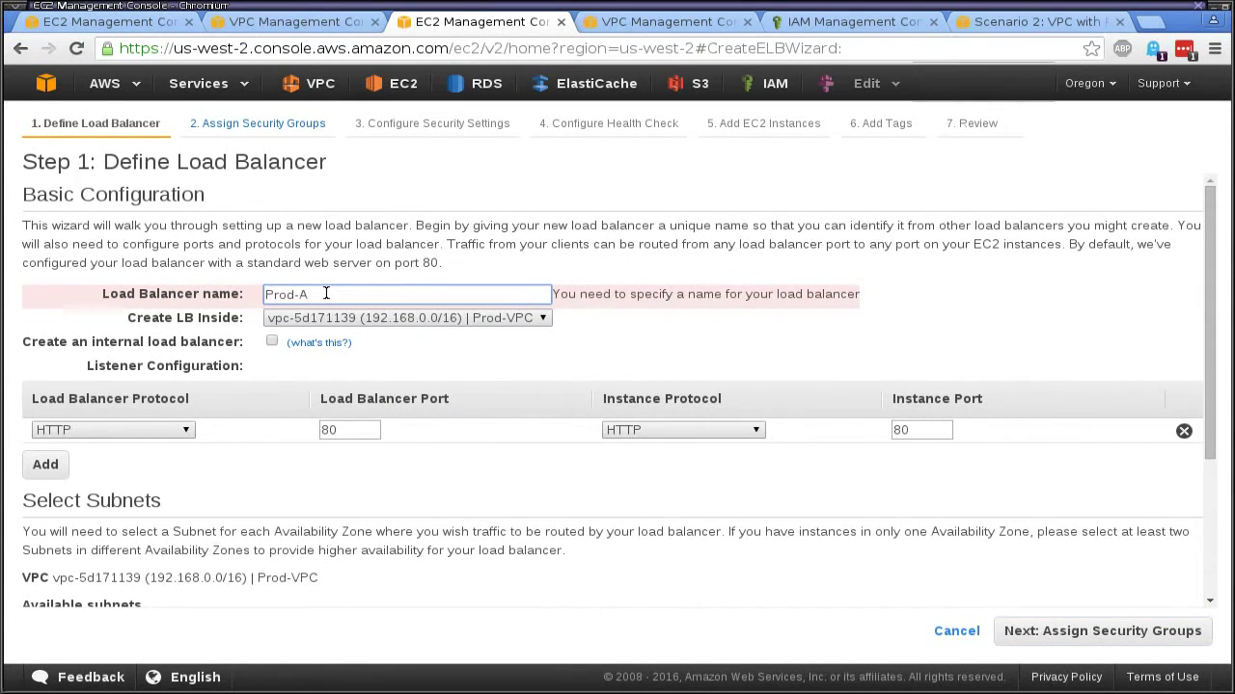
pyautogui.write('pp')
pyautogui.press('BackSpace')
pyautogui.press('BackSpace')
pyautogui.press('BackSpace')
pyautogui.write('application')
pyautogui.press('Left')
pyautogui.press('Left')
pyautogui.press('Left')
pyautogui.press('BackSpace')
pyautogui.write('p')
pyautogui.scroll(-2, 991, 506)
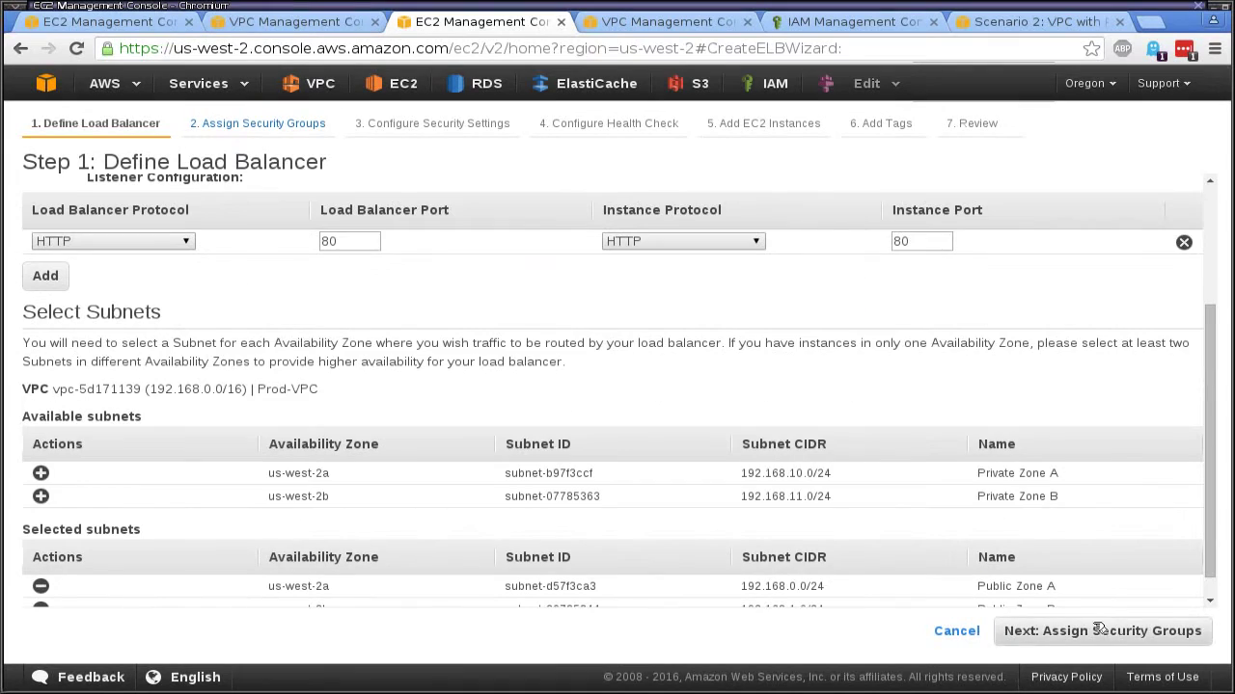
pyautogui.click(1100, 632)
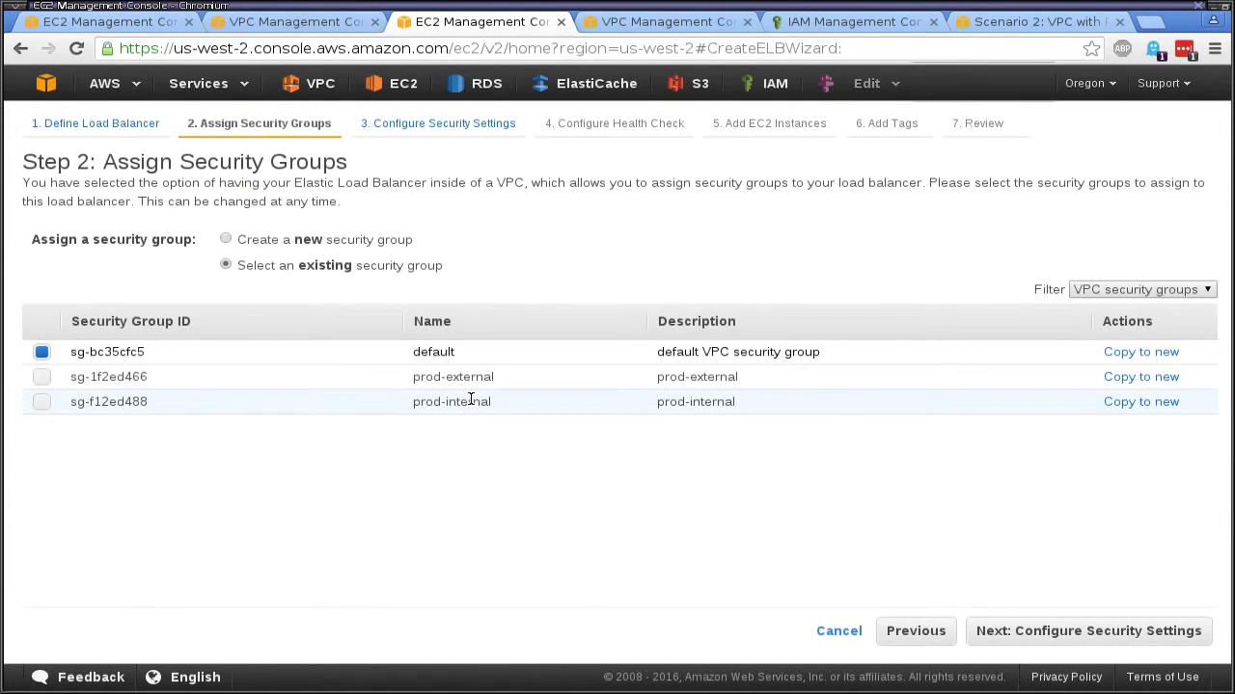
# Step: Assign the prod-internal and prod-external security groups instead of default, and continue past the security settings to the health check
pyautogui.click(43, 401)
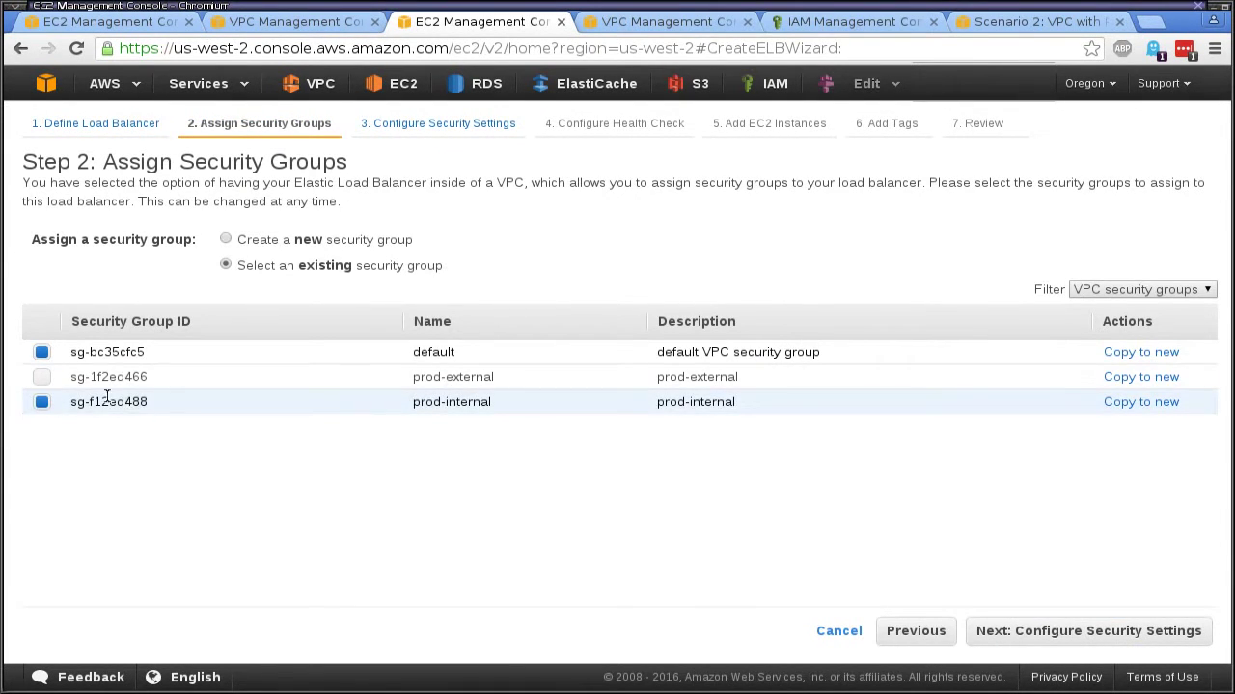
pyautogui.click(42, 376)
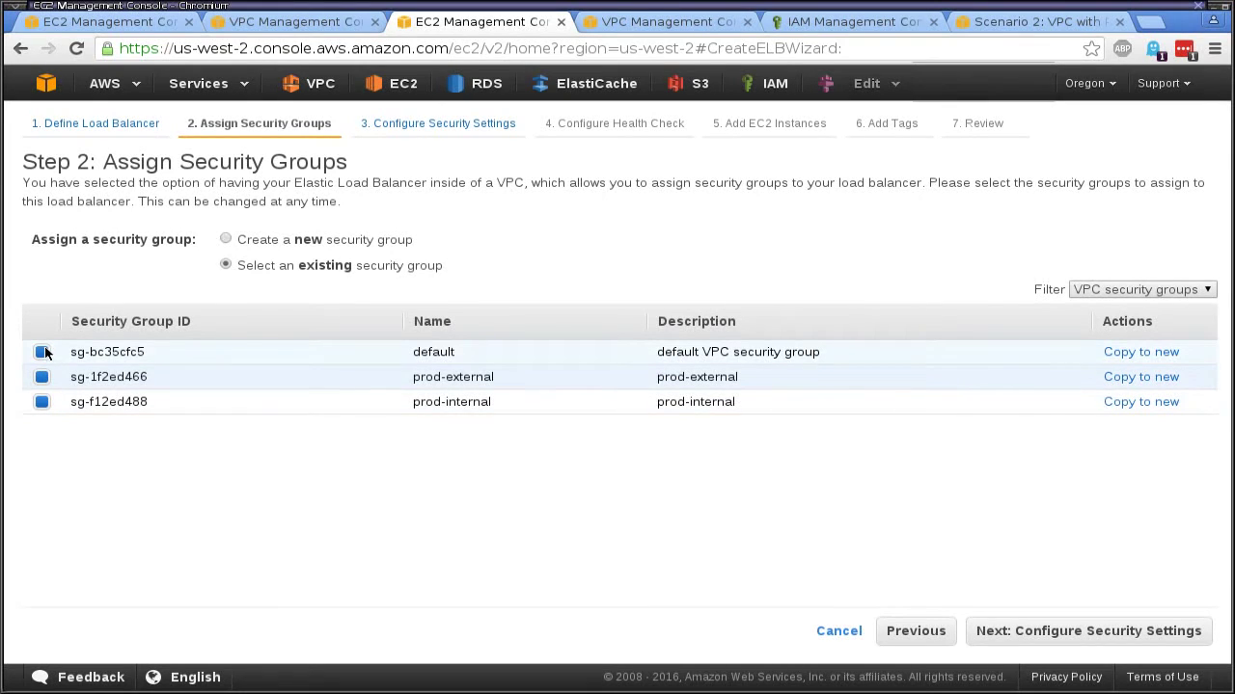
pyautogui.click(42, 351)
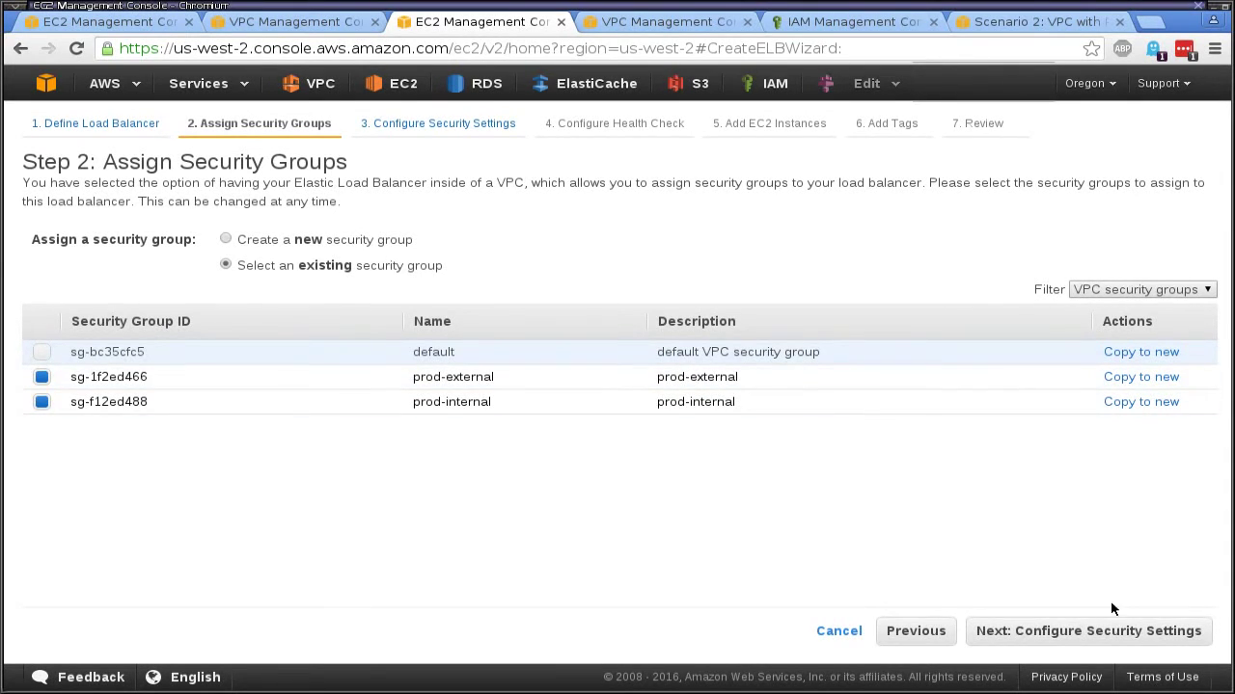
pyautogui.click(1131, 631)
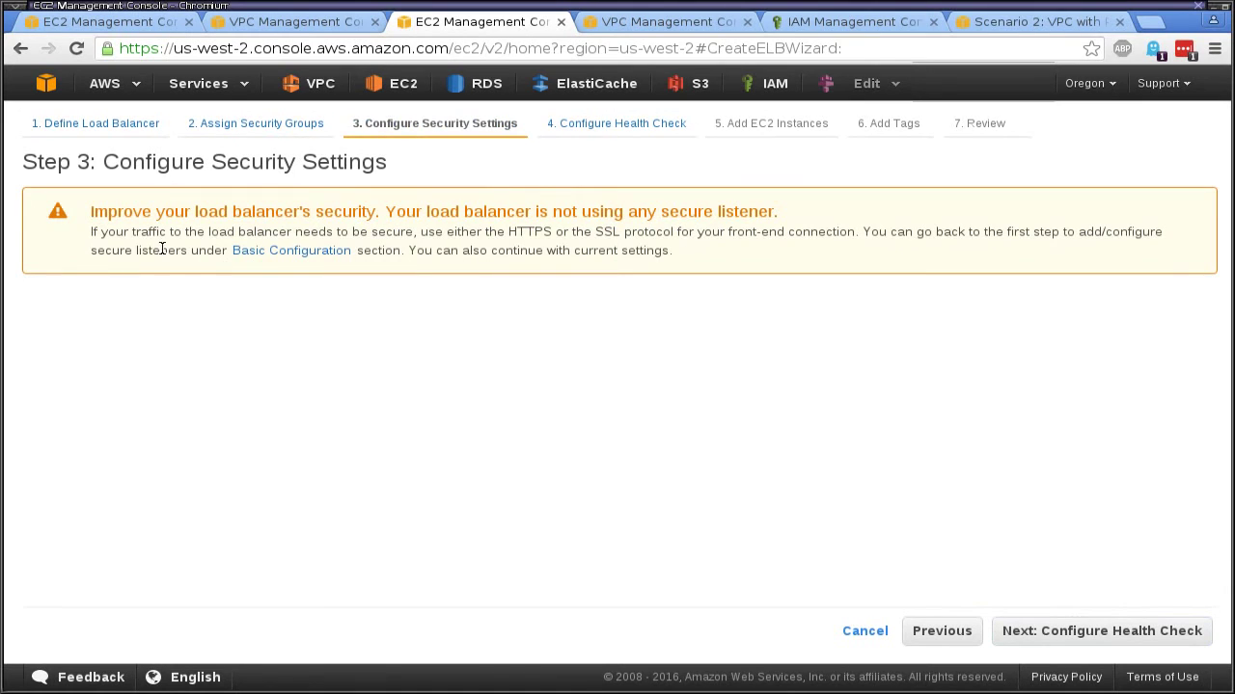
pyautogui.click(1148, 631)
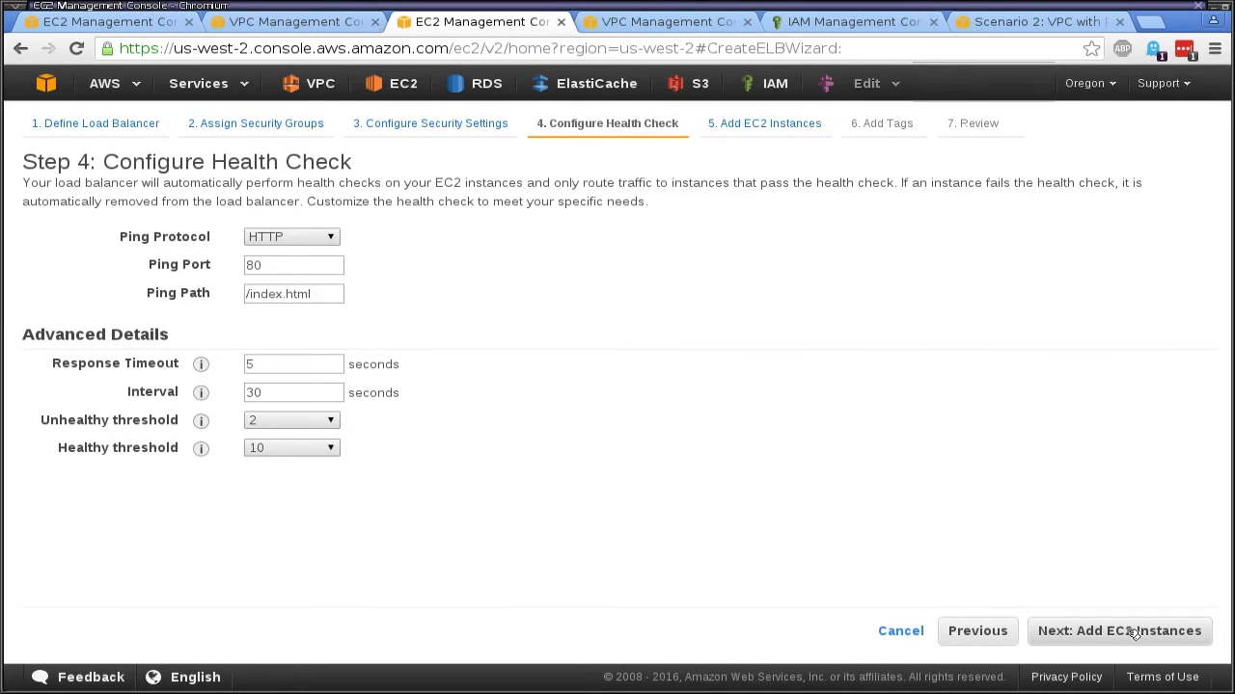
# Step: Shorten the health check's ping path to / and continue to adding EC2 instances
pyautogui.click(333, 294)
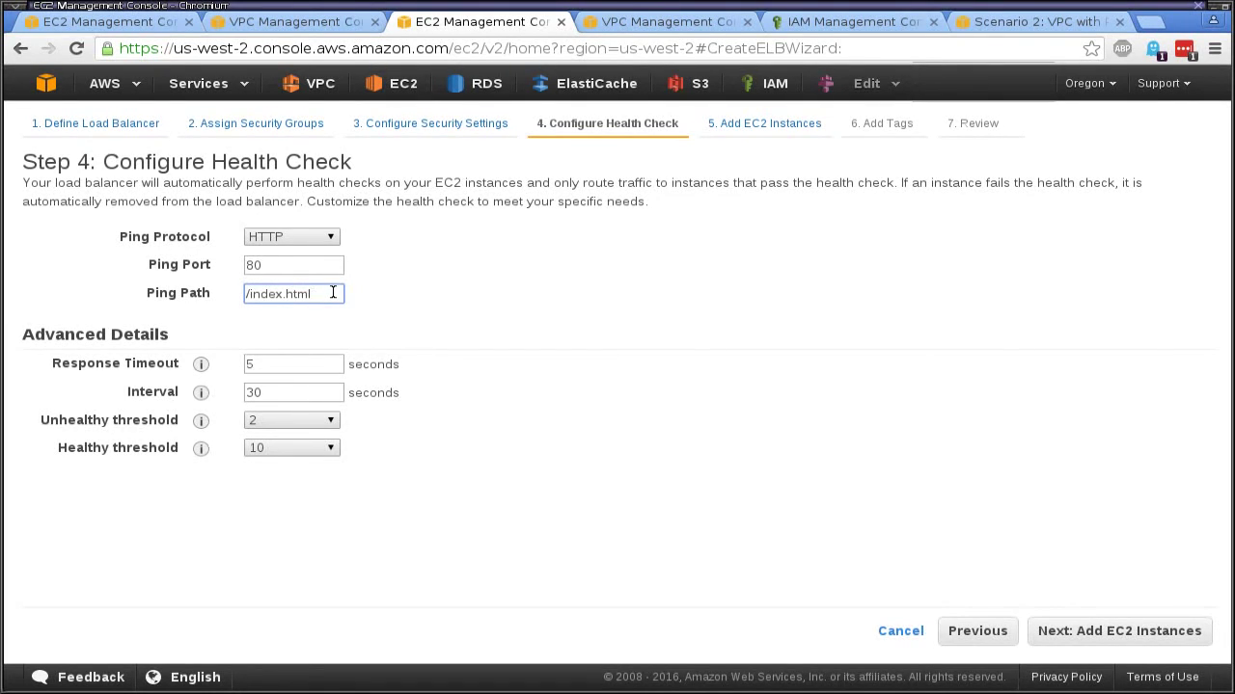
pyautogui.press('BackSpace')
pyautogui.press('BackSpace')
pyautogui.press('BackSpace')
pyautogui.press('BackSpace')
pyautogui.press('BackSpace')
pyautogui.press('BackSpace')
pyautogui.press('BackSpace')
pyautogui.press('BackSpace')
pyautogui.press('BackSpace')
pyautogui.click(1150, 633)
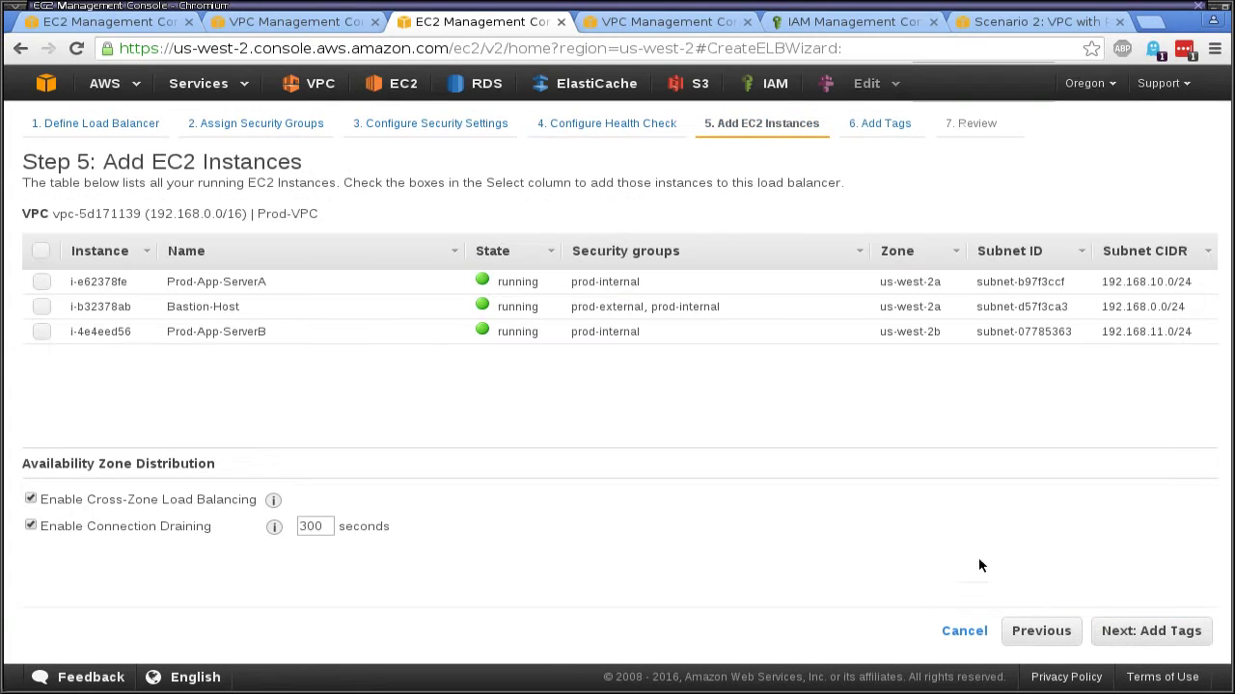
# Step: Add Prod-App-ServerA and Prod-App-ServerB to the load balancer and continue to the review without entering tags
pyautogui.click(41, 282)
pyautogui.click(41, 331)
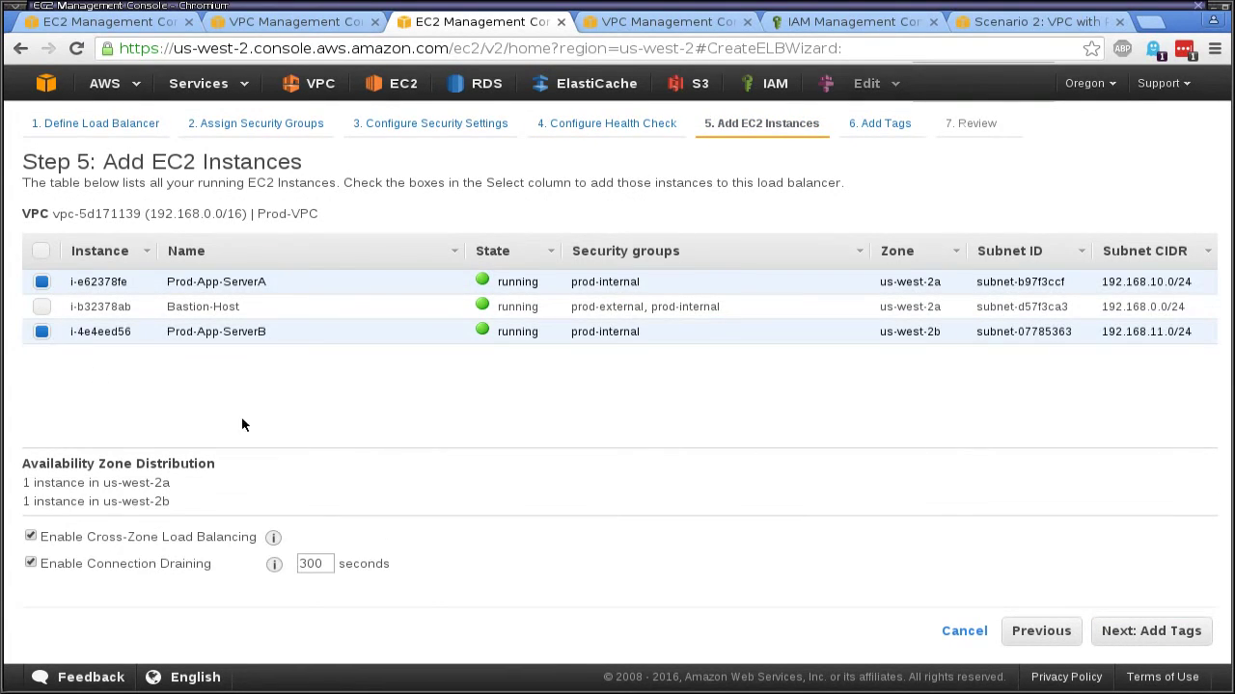
pyautogui.click(1150, 631)
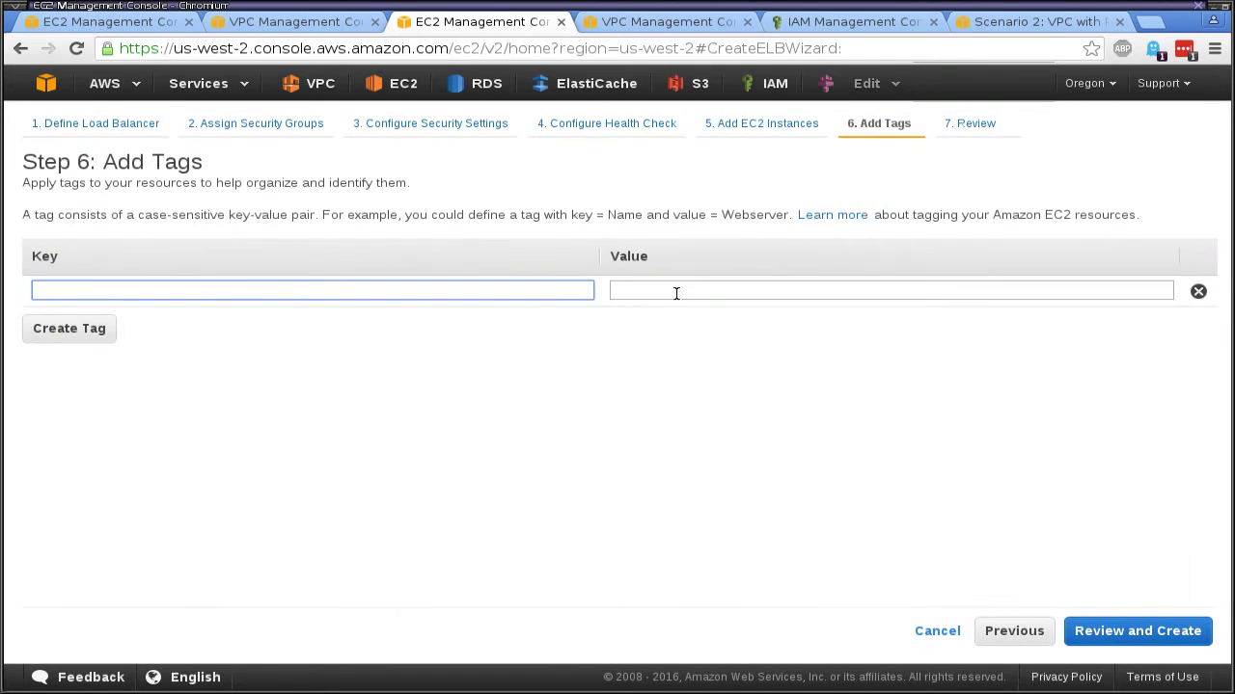
pyautogui.click(1146, 627)
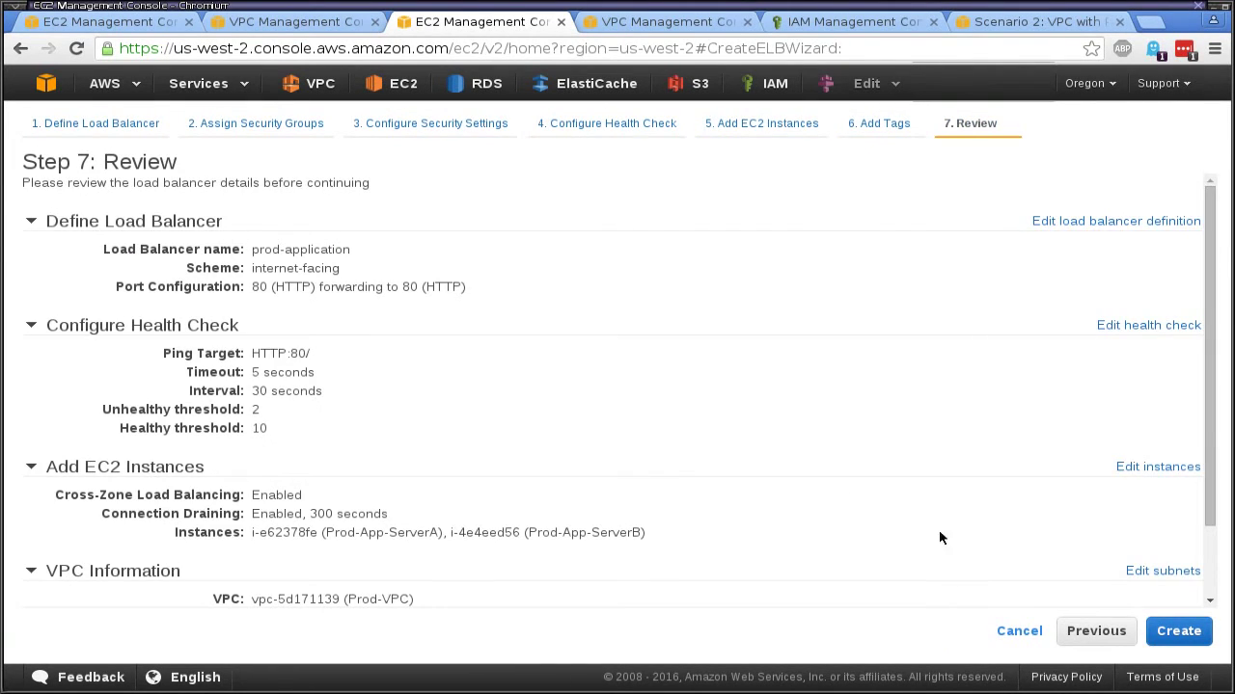
# Step: Create the reviewed prod-application load balancer and show the instances registered with it
pyautogui.click(1178, 631)
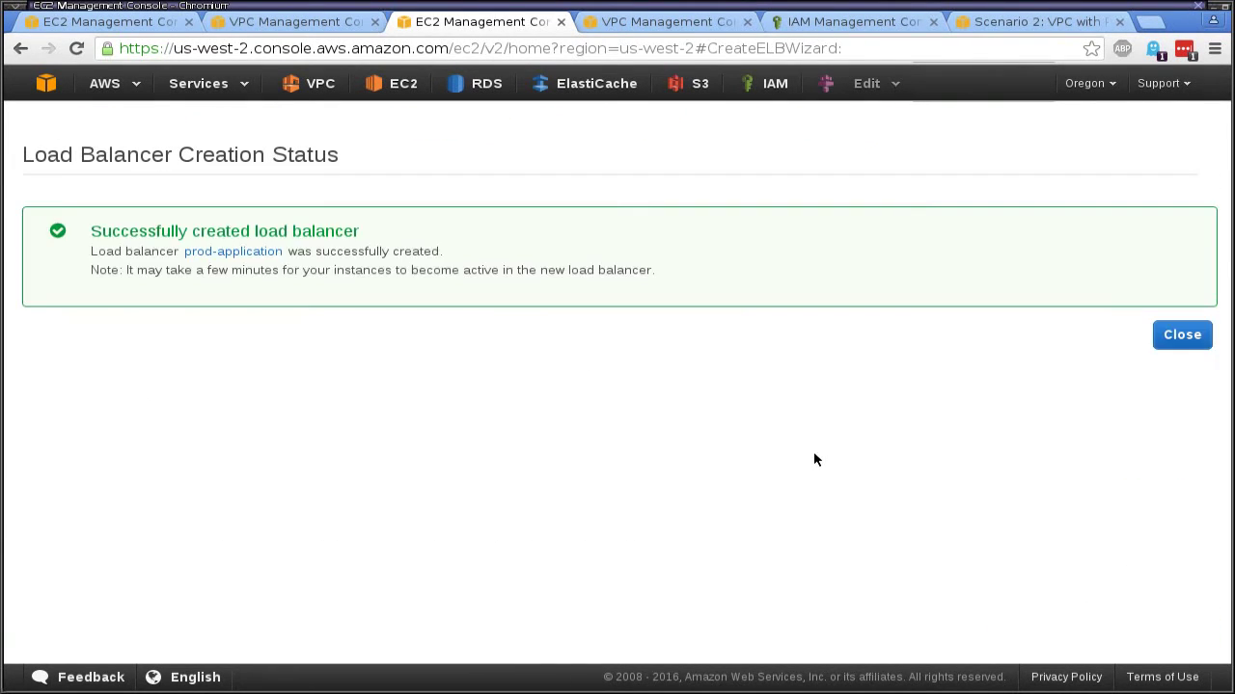
pyautogui.click(1180, 336)
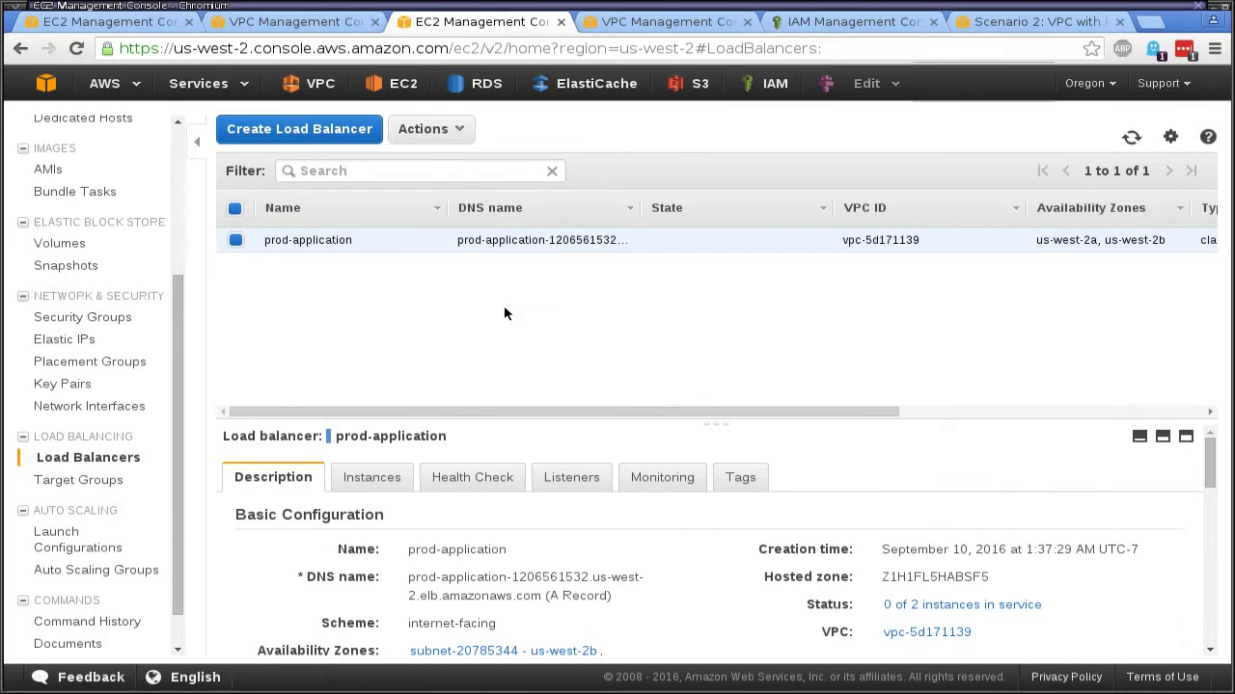
pyautogui.moveTo(496, 418); pyautogui.dragTo(501, 293)
pyautogui.click(370, 350)
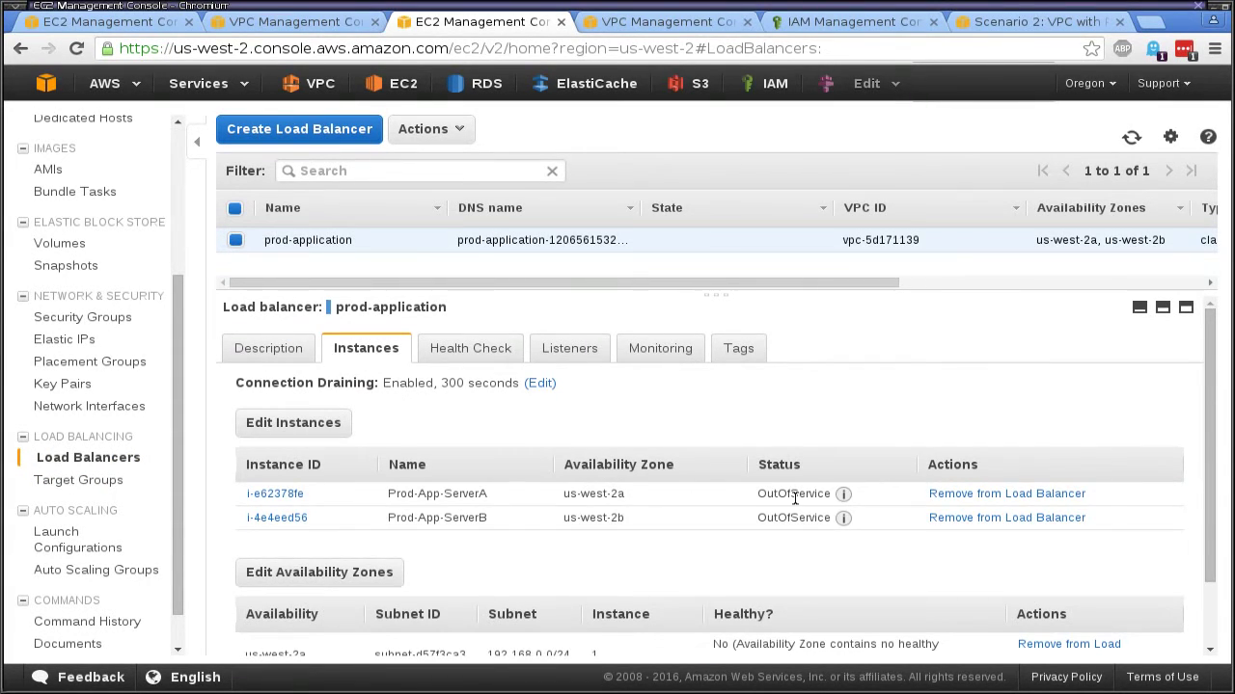
# Step: Check why both instances have their current status, refreshing the load balancer's data repeatedly
pyautogui.moveTo(848, 495)
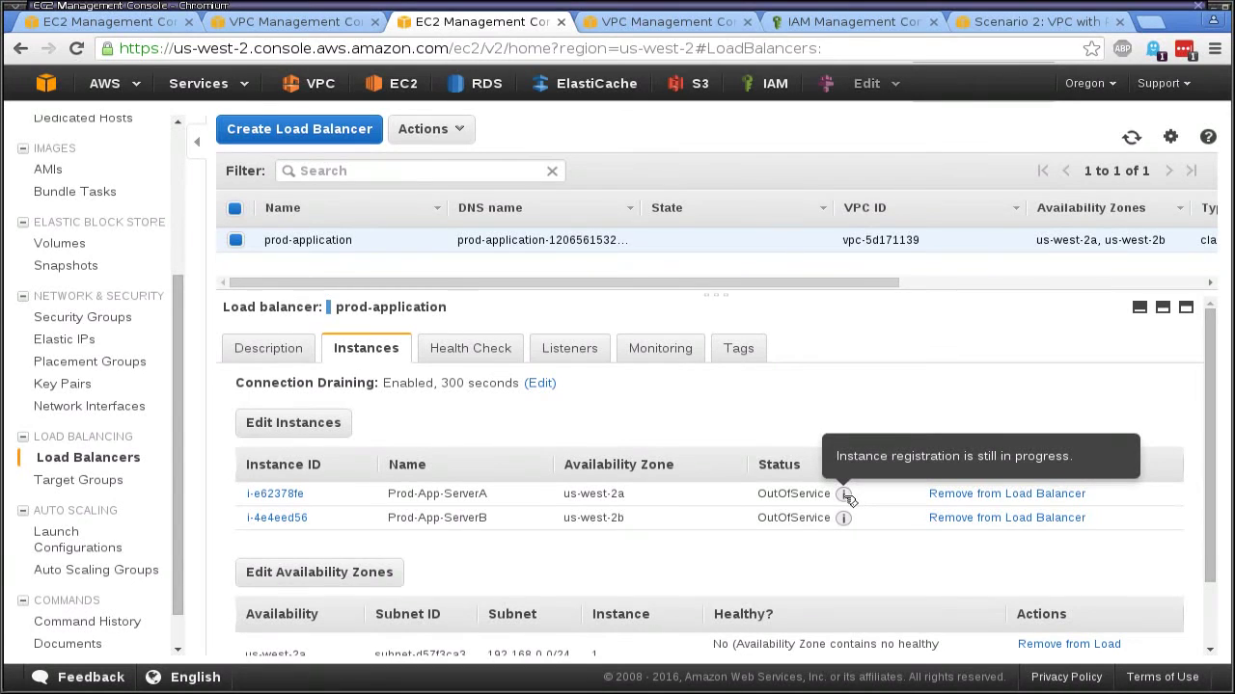
pyautogui.click(1131, 138)
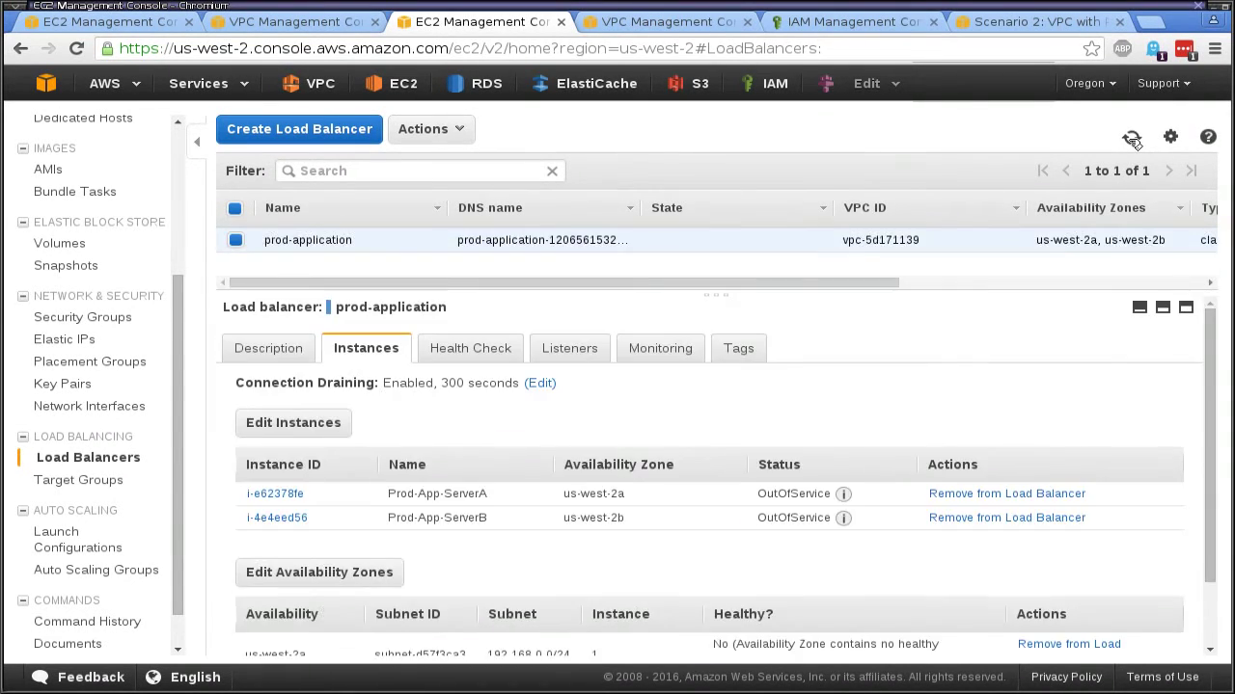
pyautogui.click(1131, 138)
pyautogui.click(1131, 138)
pyautogui.click(1131, 138)
pyautogui.click(1131, 138)
pyautogui.hotkey('alt', 'Tab')
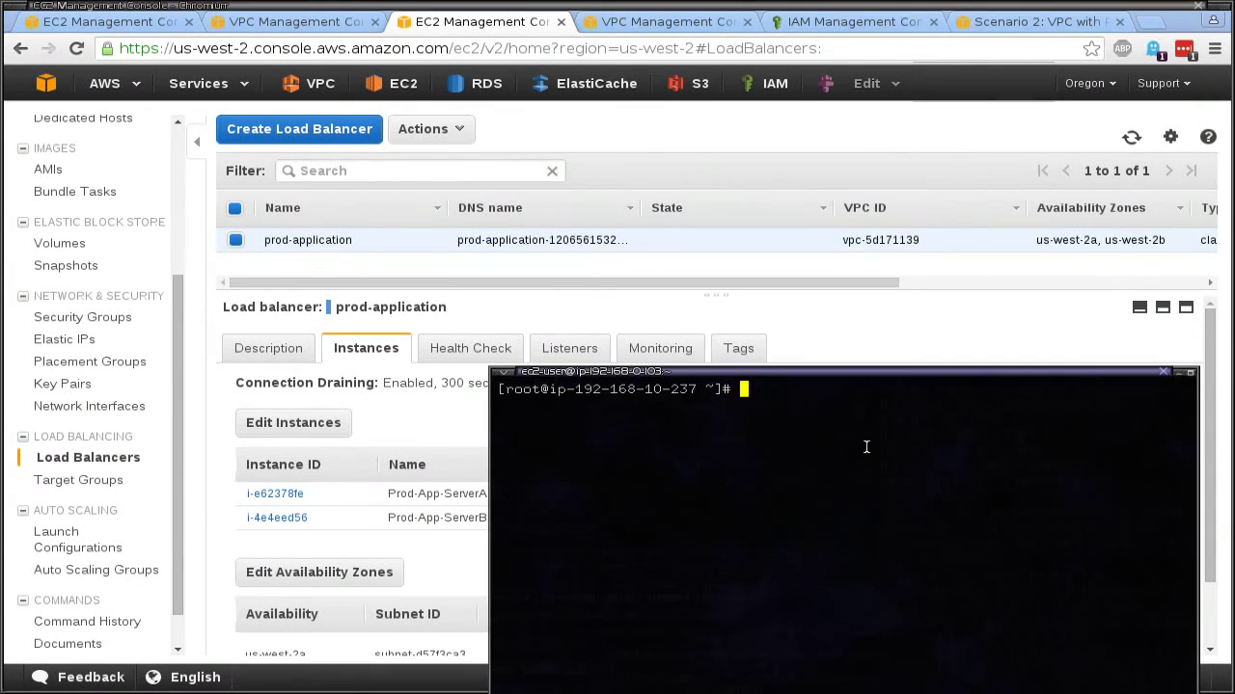
pyautogui.moveTo(836, 372); pyautogui.dragTo(805, 189)
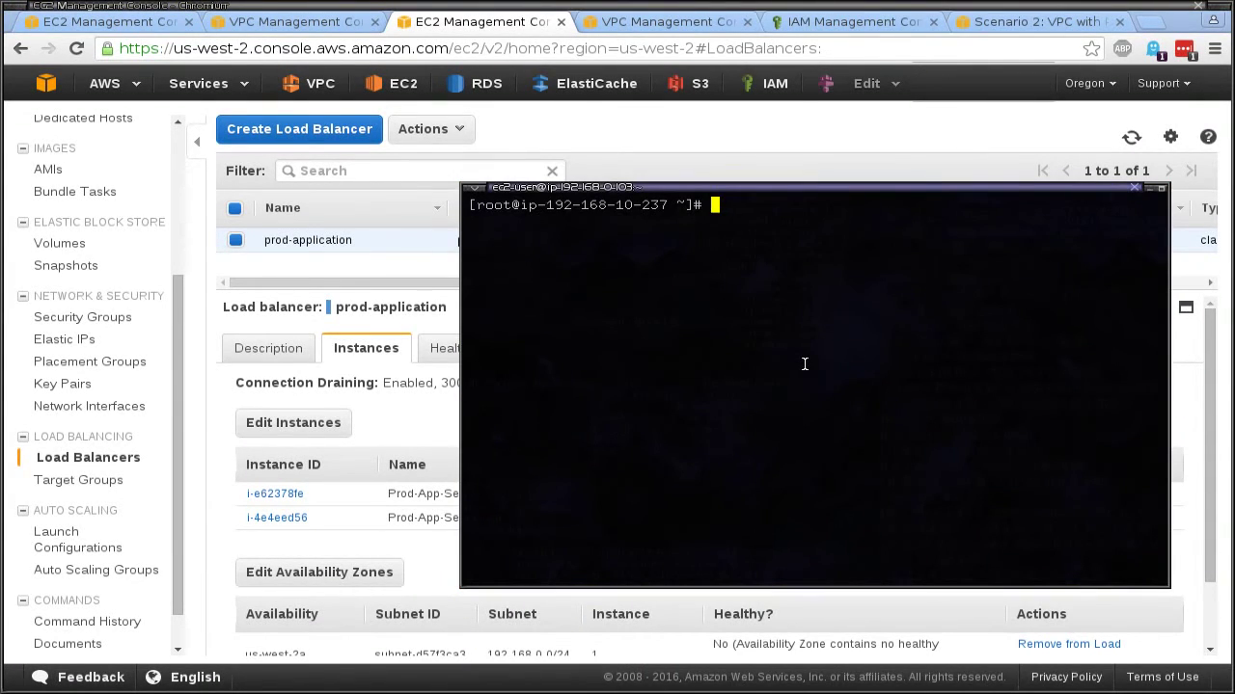
pyautogui.write('cd /var/log/')
pyautogui.press('Return')
pyautogui.write('ls')
pyautogui.press('Return')
# Step: Enter the httpd log directory, list its files and follow all of them with tail -f *
pyautogui.write('c')
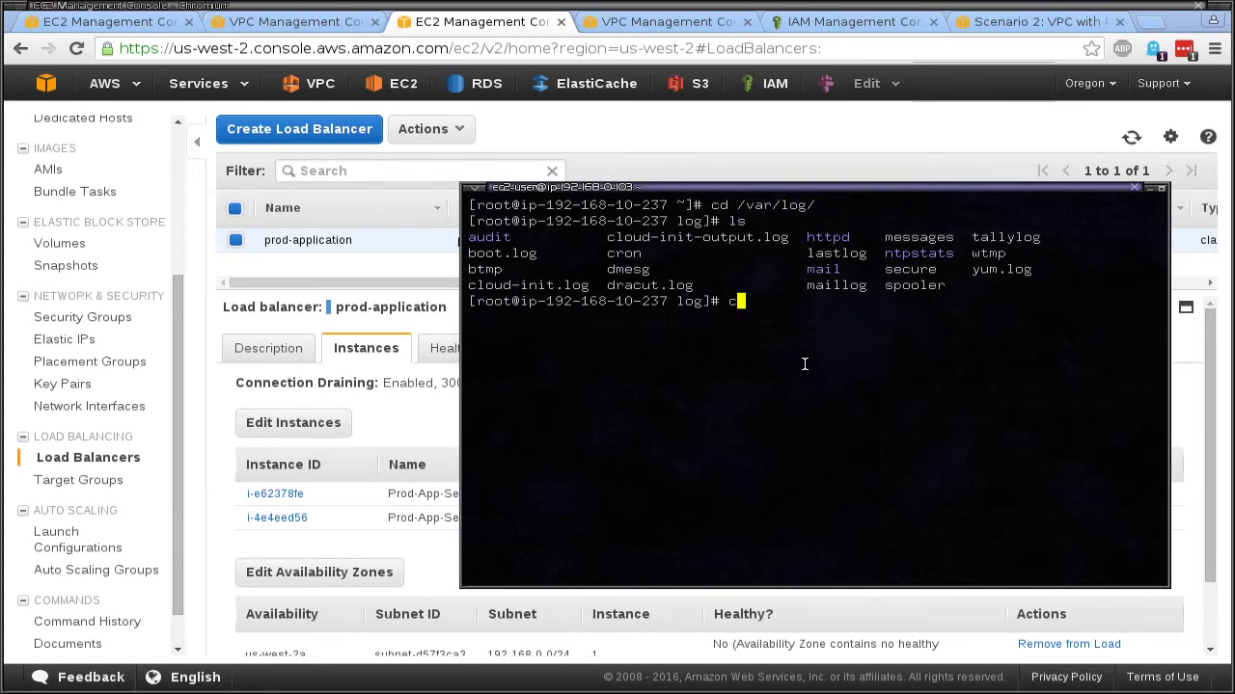
pyautogui.write('d ht')
pyautogui.press('Tab')
pyautogui.press('Return')
pyautogui.write('ls')
pyautogui.press('Return')
pyautogui.write('tai')
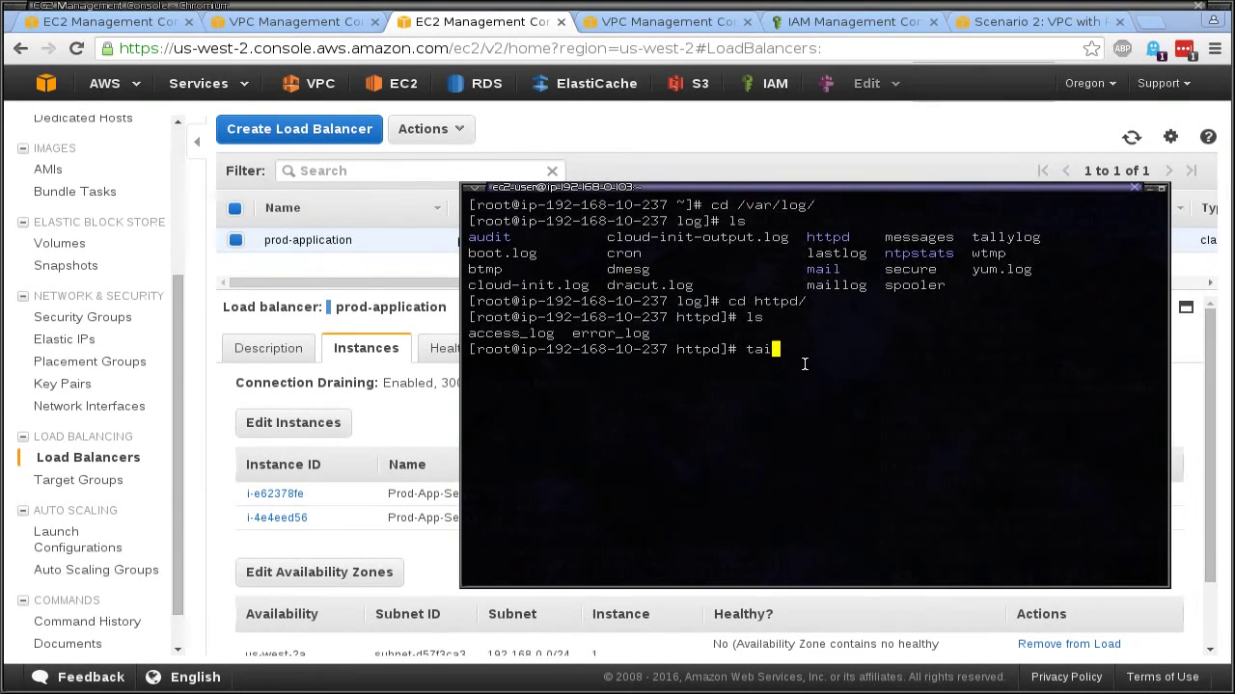
pyautogui.write('l -f *')
pyautogui.press('Return')
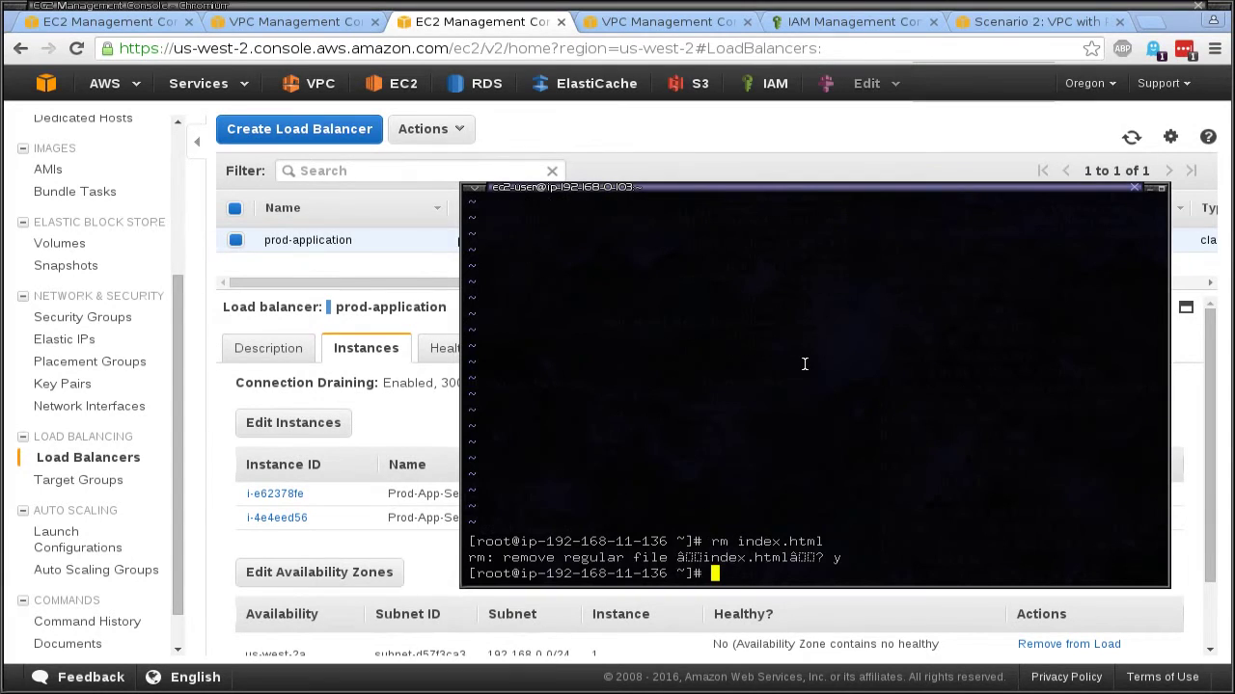
pyautogui.write('cd /var/log/htt')
pyautogui.press('Tab')
pyautogui.press('Return')
pyautogui.write('tail')
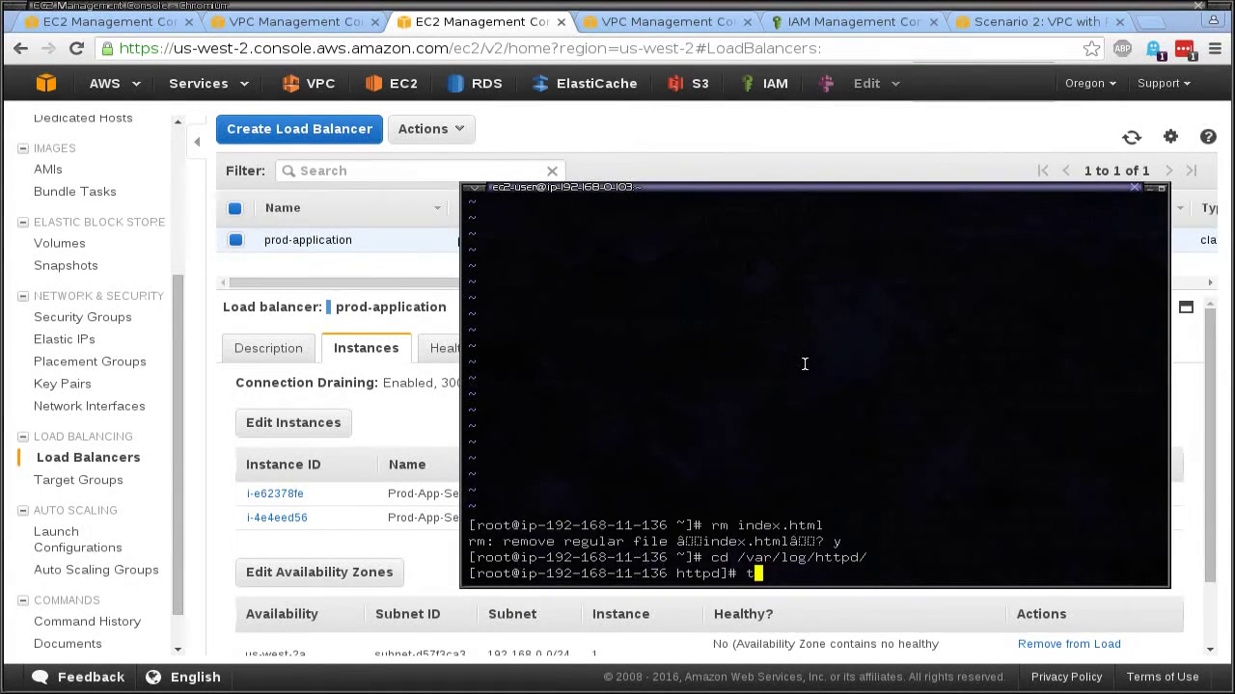
pyautogui.write(' -f *')
pyautogui.press('Return')
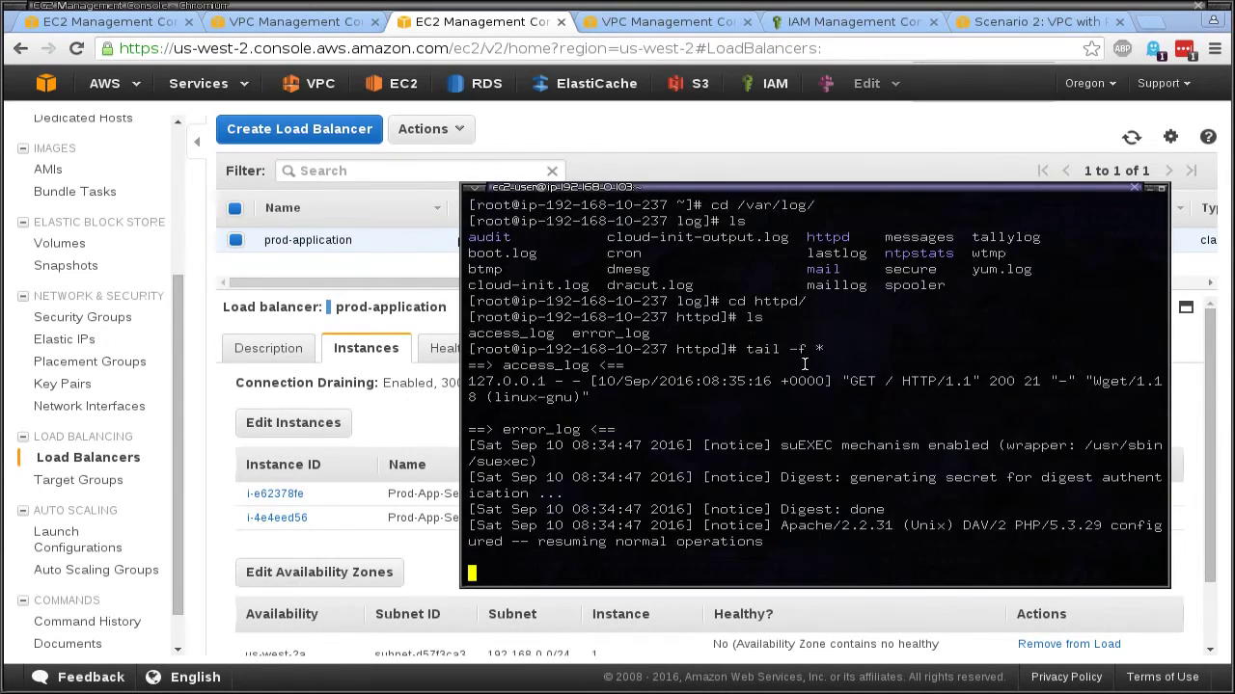
# Step: Insert blank lines below the followed log output to set new entries apart
pyautogui.press('Return')
pyautogui.press('Return')
pyautogui.press('Return')
pyautogui.press('Return')
pyautogui.press('Return')
pyautogui.press('Return')
pyautogui.press('Return')
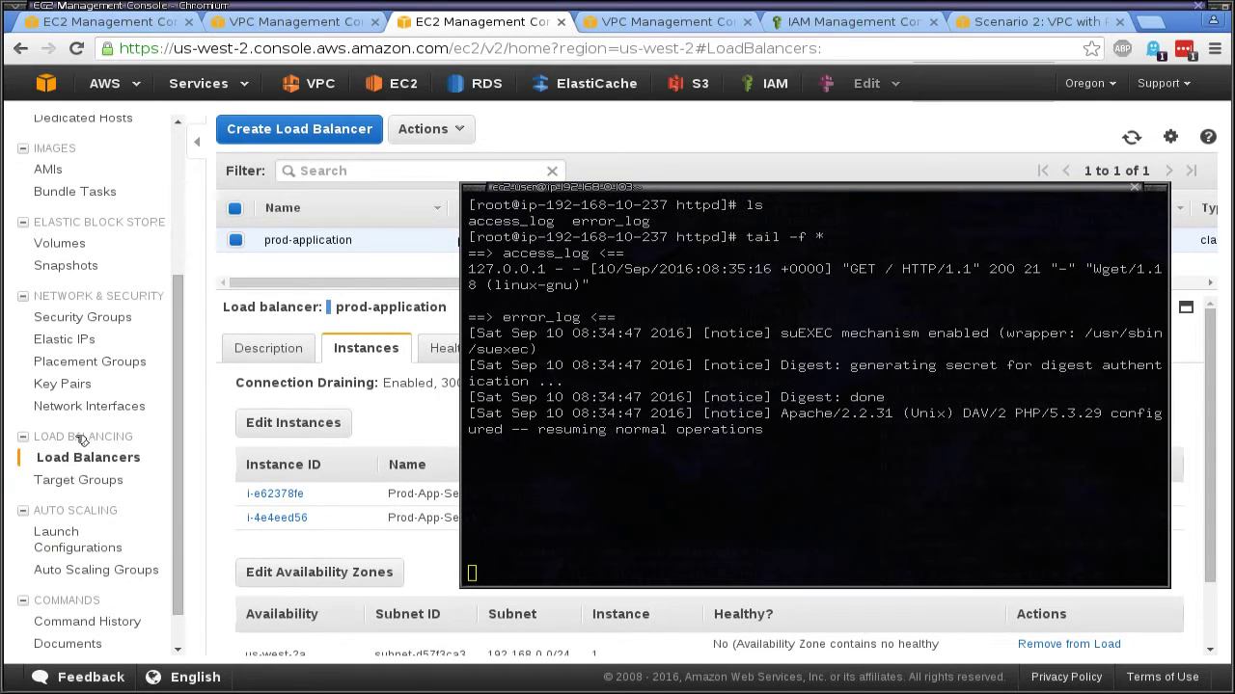
# Step: Add an inbound HTTP rule for port 80 to the prod-external security group and save it
pyautogui.click(83, 317)
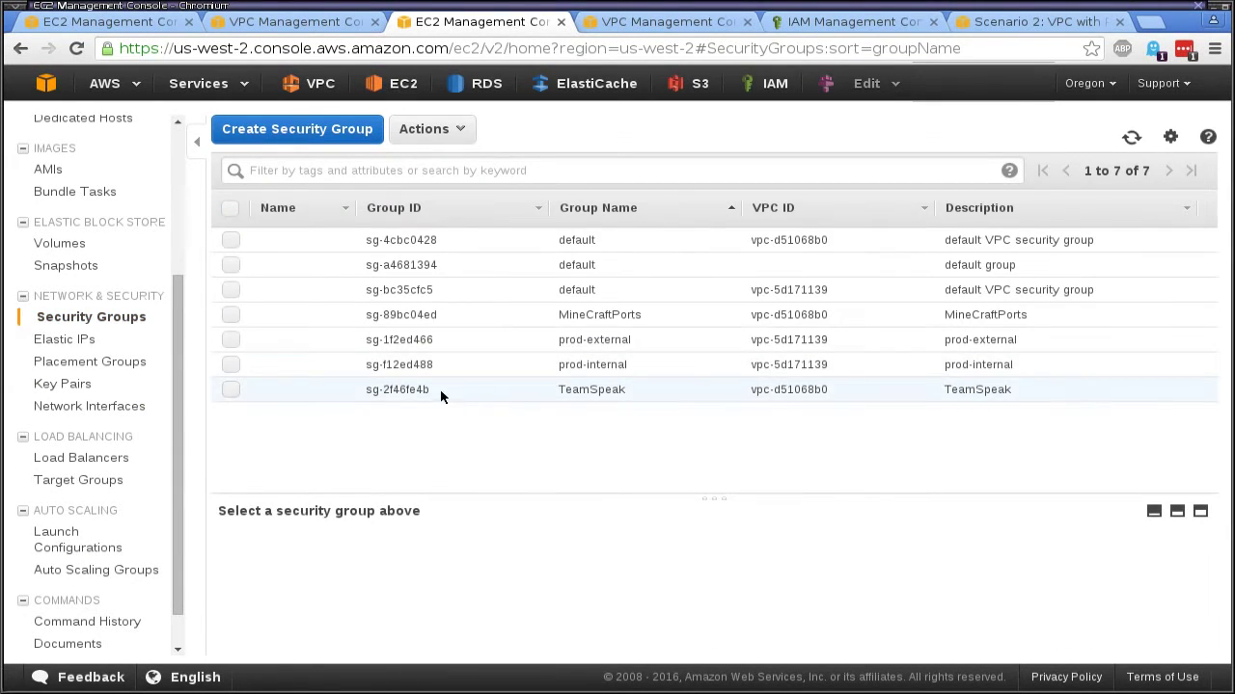
pyautogui.click(634, 338)
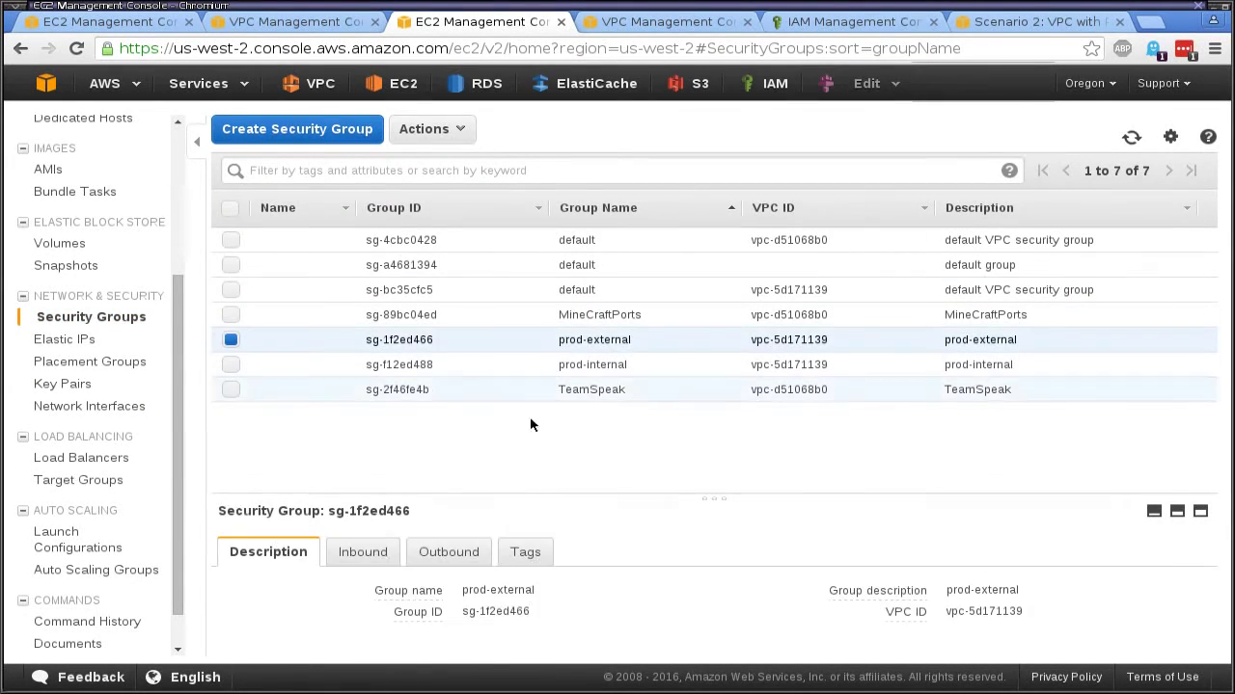
pyautogui.click(353, 552)
pyautogui.scroll(-1, 528, 569)
pyautogui.click(253, 569)
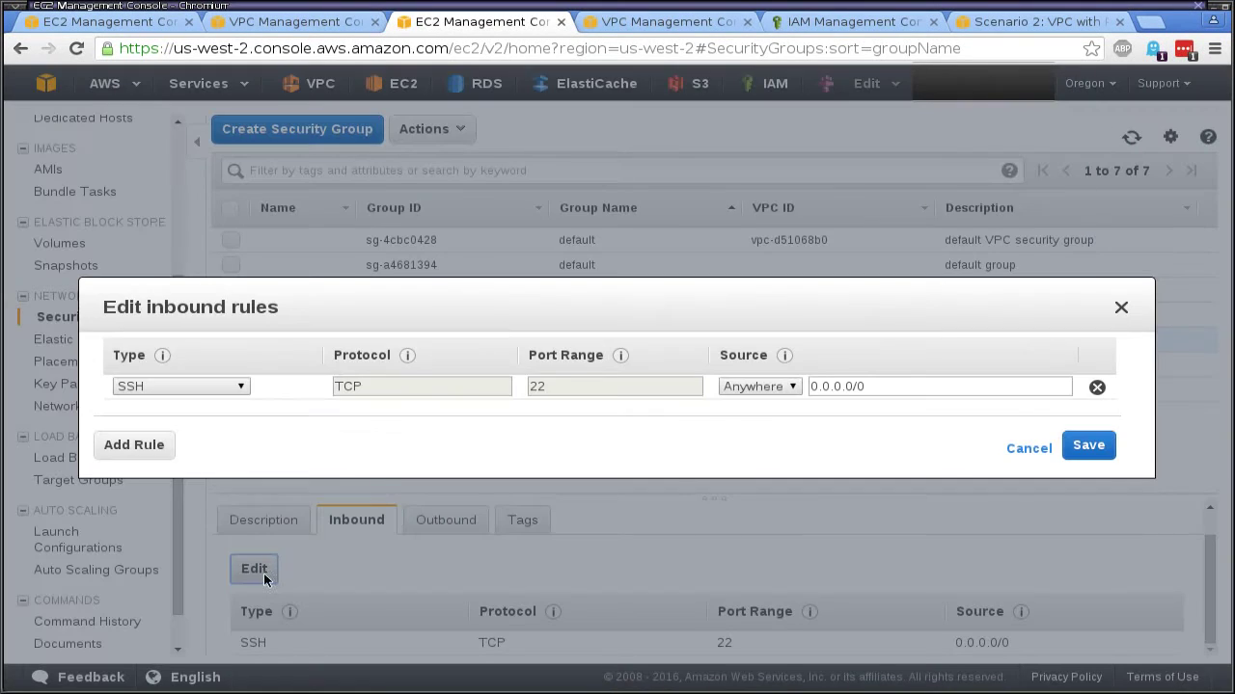
pyautogui.click(157, 445)
pyautogui.click(165, 414)
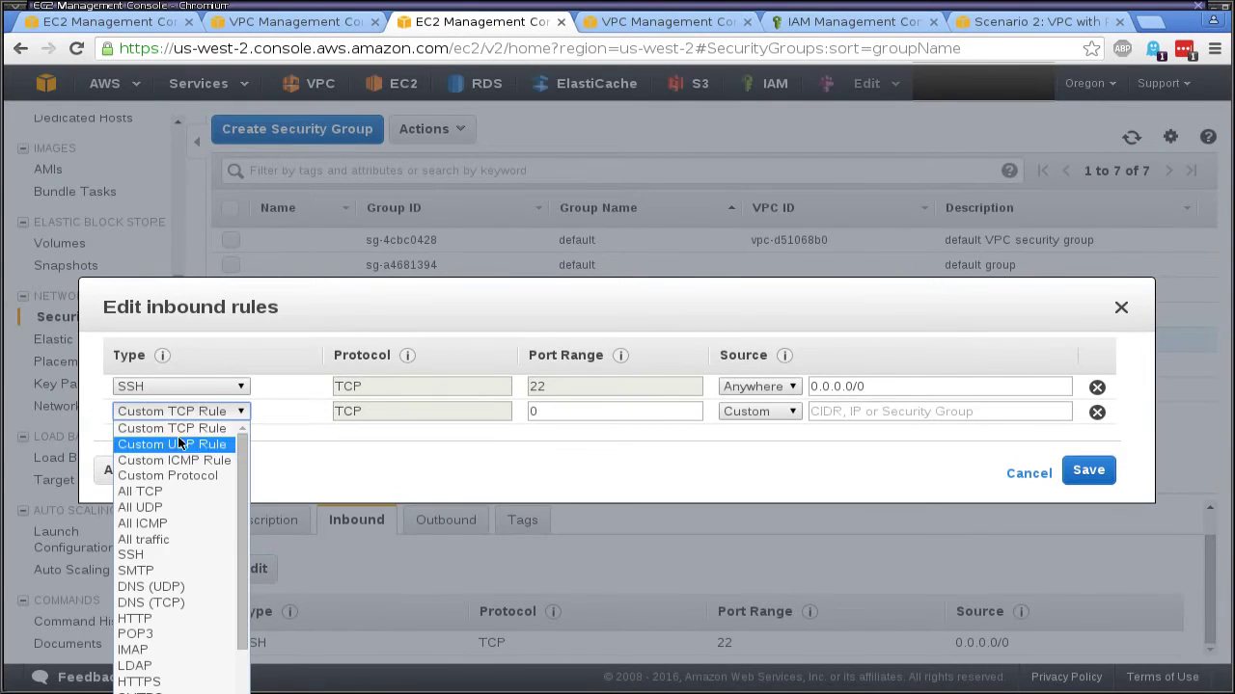
pyautogui.click(154, 618)
pyautogui.click(1081, 472)
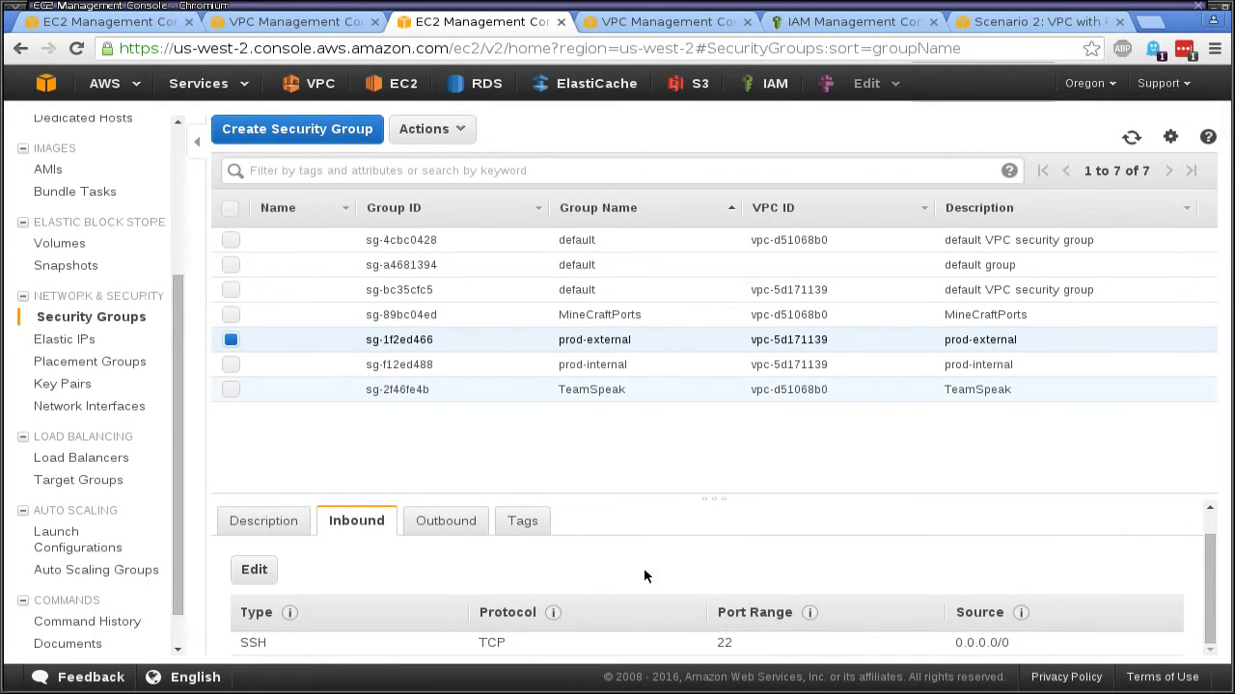
# Step: Try to add an inbound HTTP rule on port 80 from anywhere to prod-external again, and leave the rule editor
pyautogui.moveTo(642, 495); pyautogui.dragTo(648, 417)
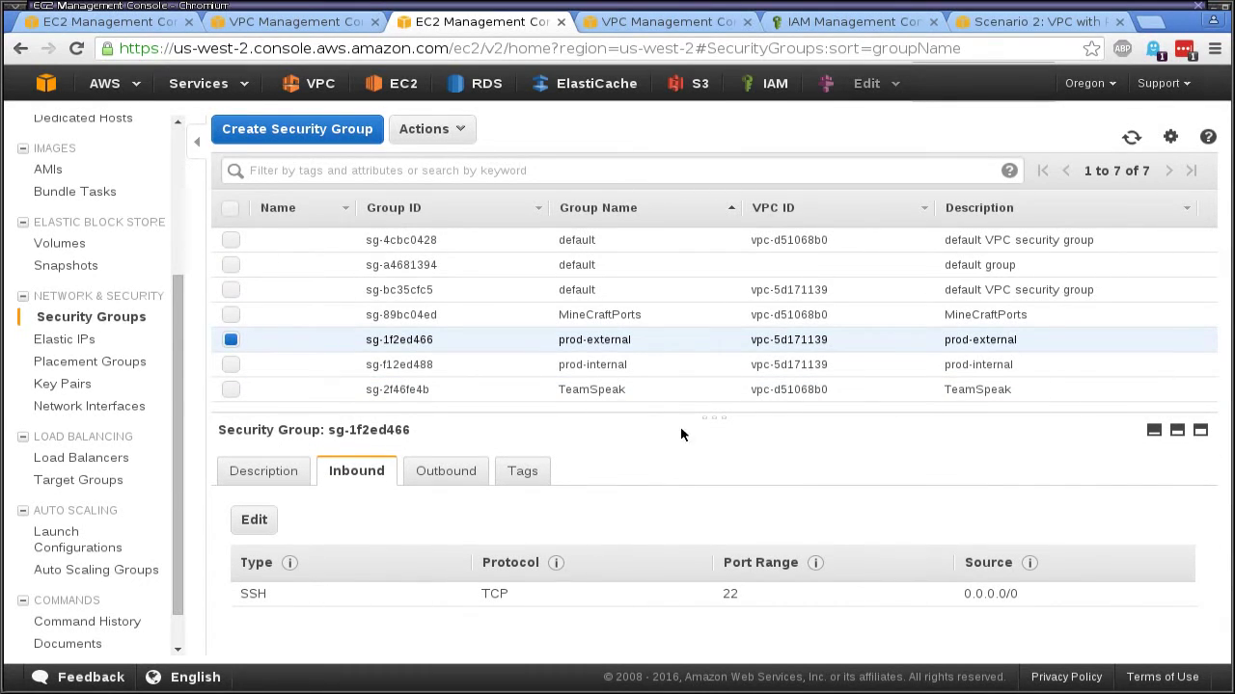
pyautogui.click(256, 525)
pyautogui.click(132, 445)
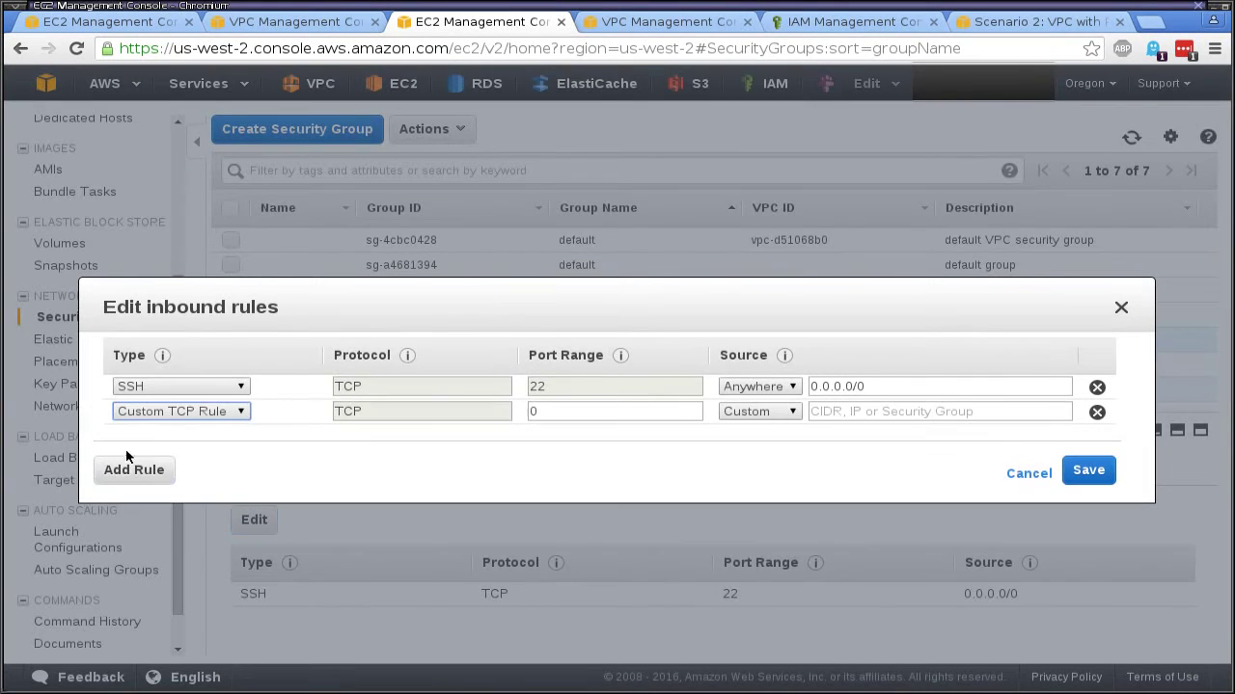
pyautogui.click(200, 411)
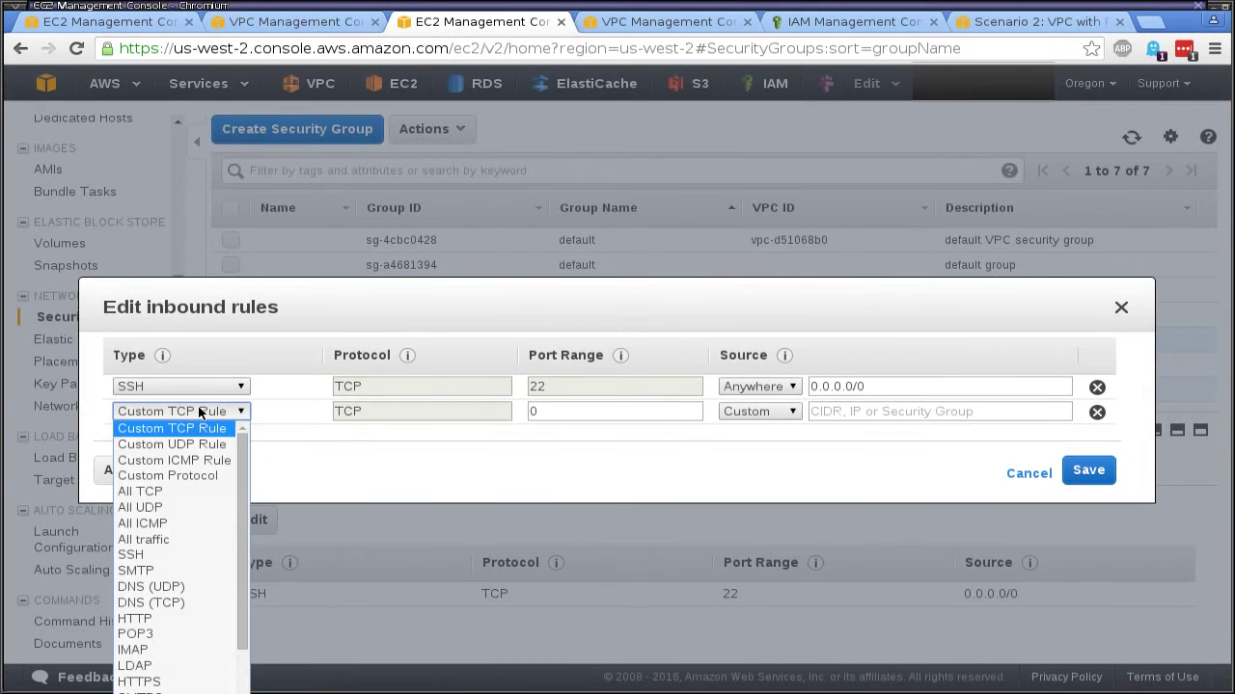
pyautogui.click(145, 618)
pyautogui.click(1086, 471)
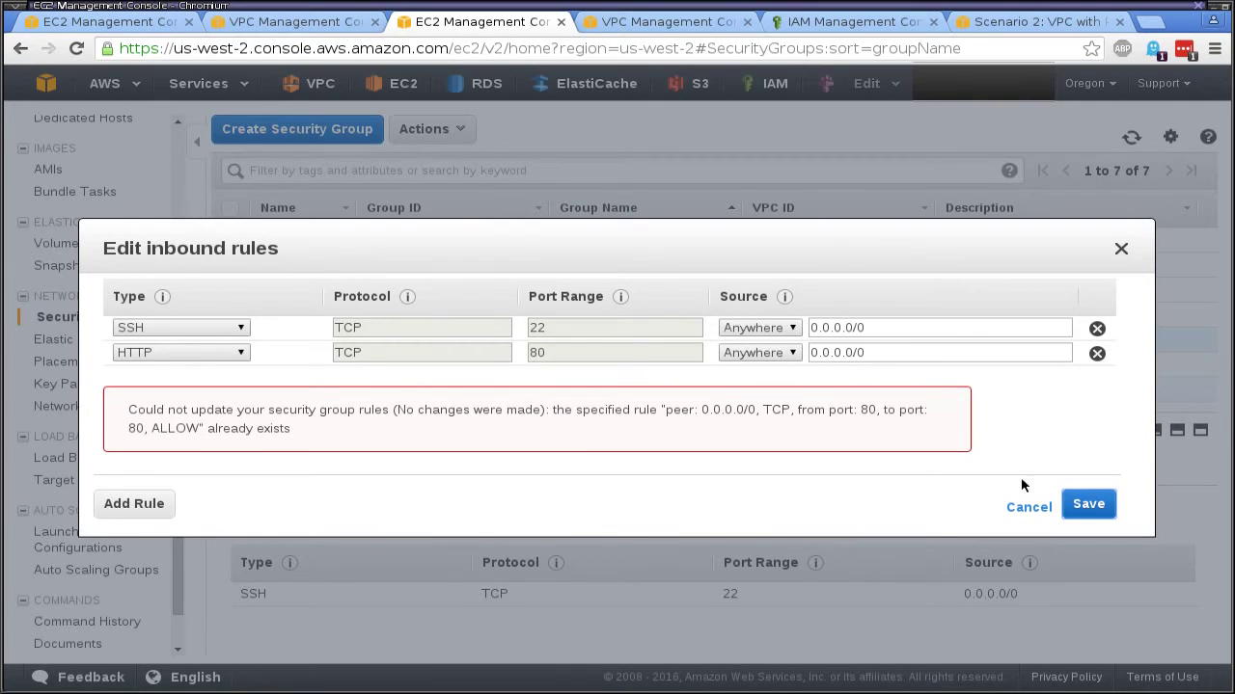
pyautogui.click(1033, 506)
# Step: Refresh the prod-external rules, return to the prod-application load balancer and recheck its instances' registration status
pyautogui.click(1131, 137)
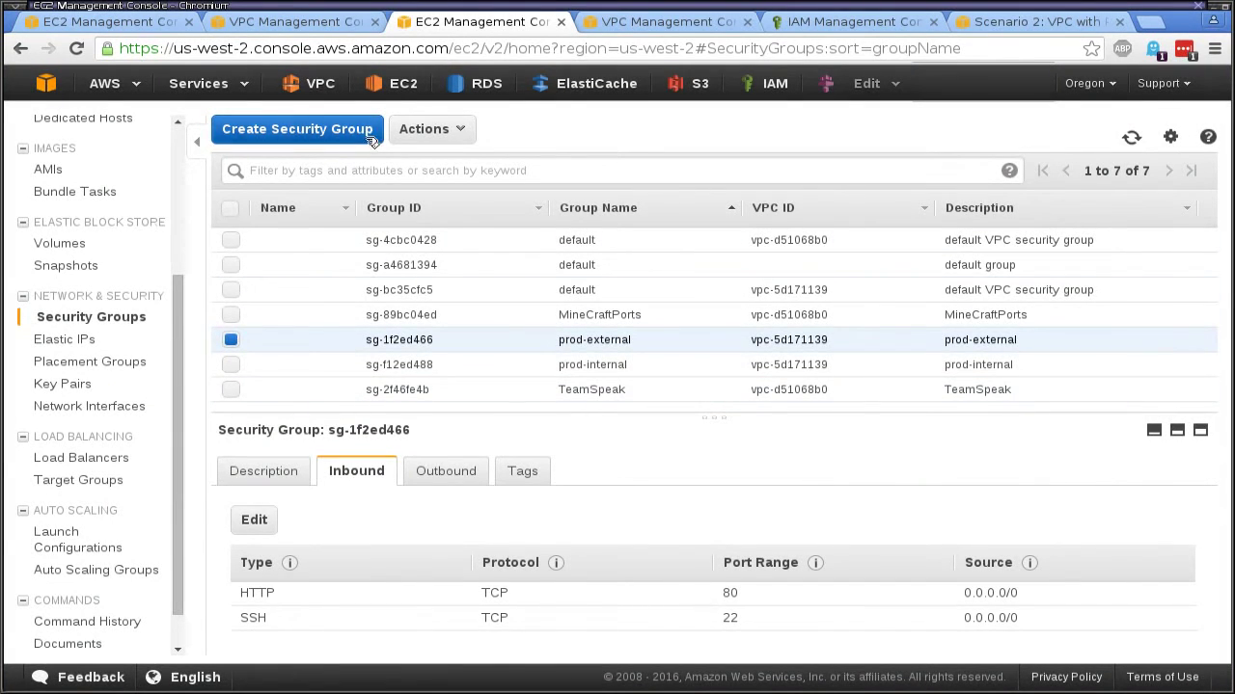
pyautogui.scroll(5, 87, 200)
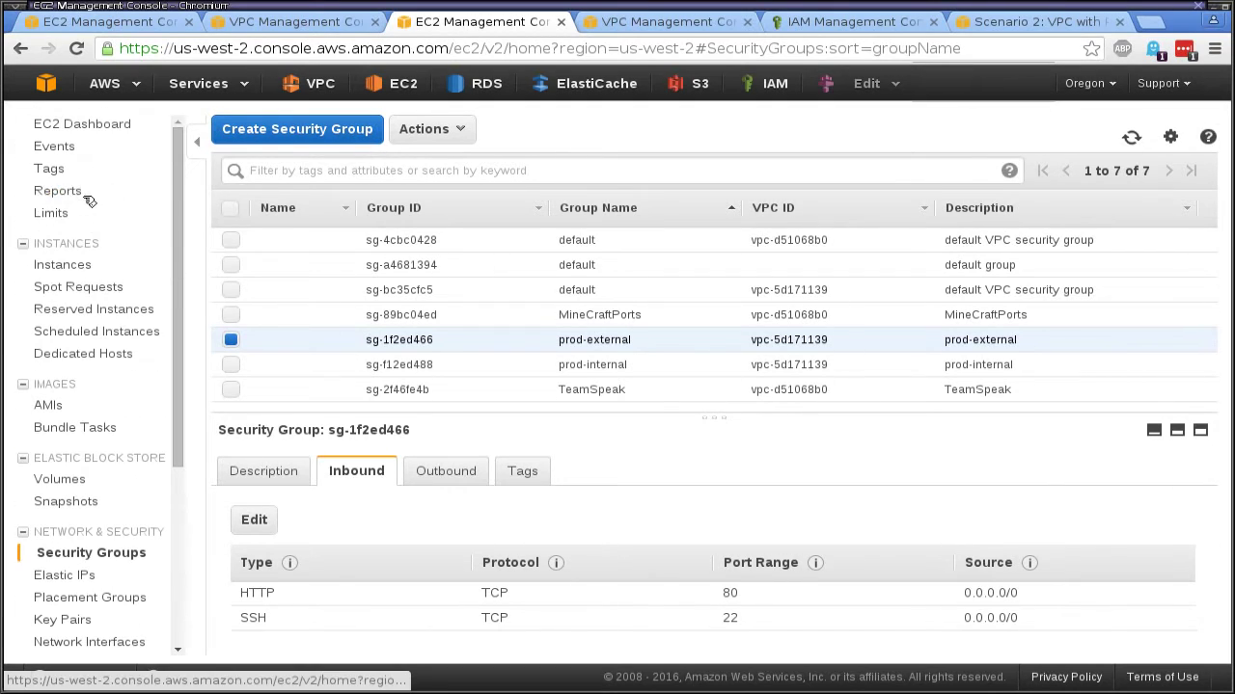
pyautogui.click(61, 265)
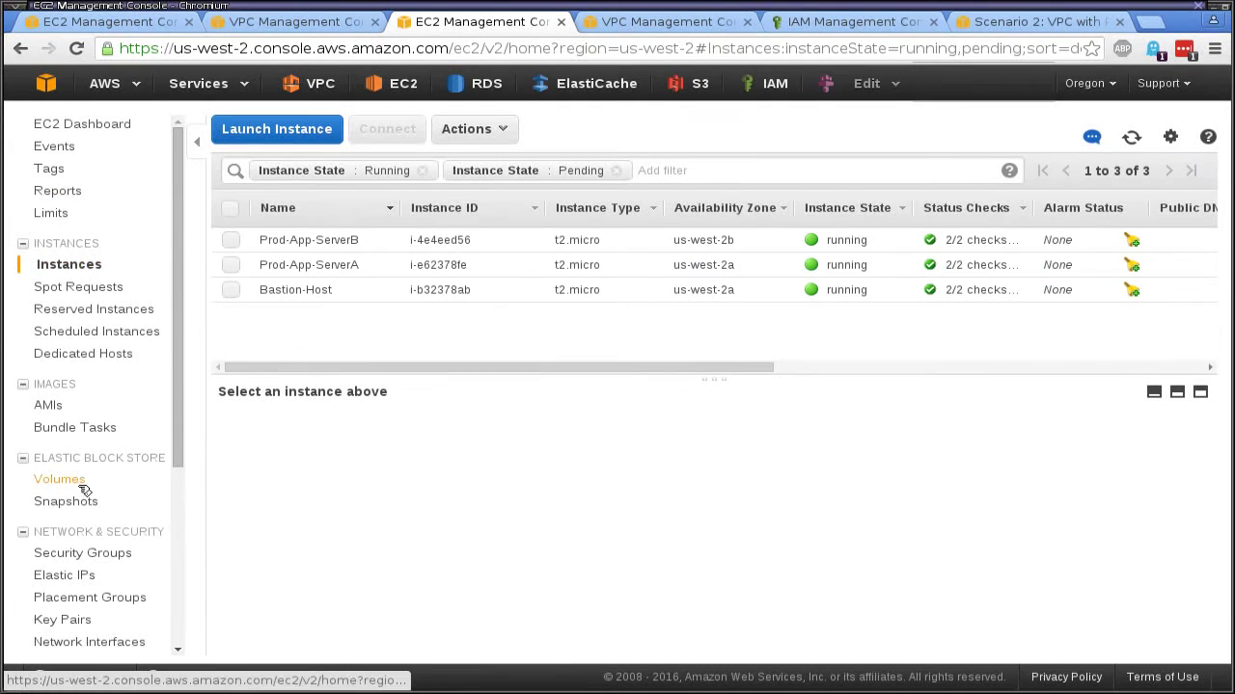
pyautogui.scroll(-4, 68, 482)
pyautogui.click(85, 506)
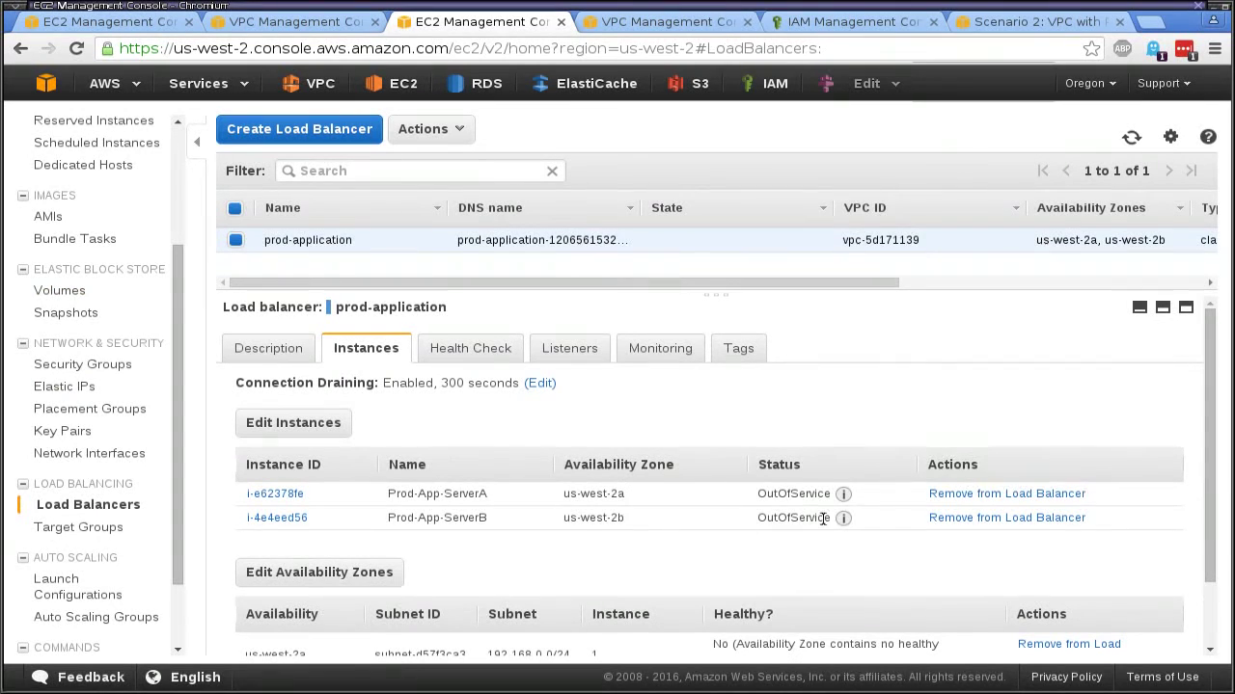
pyautogui.moveTo(845, 493)
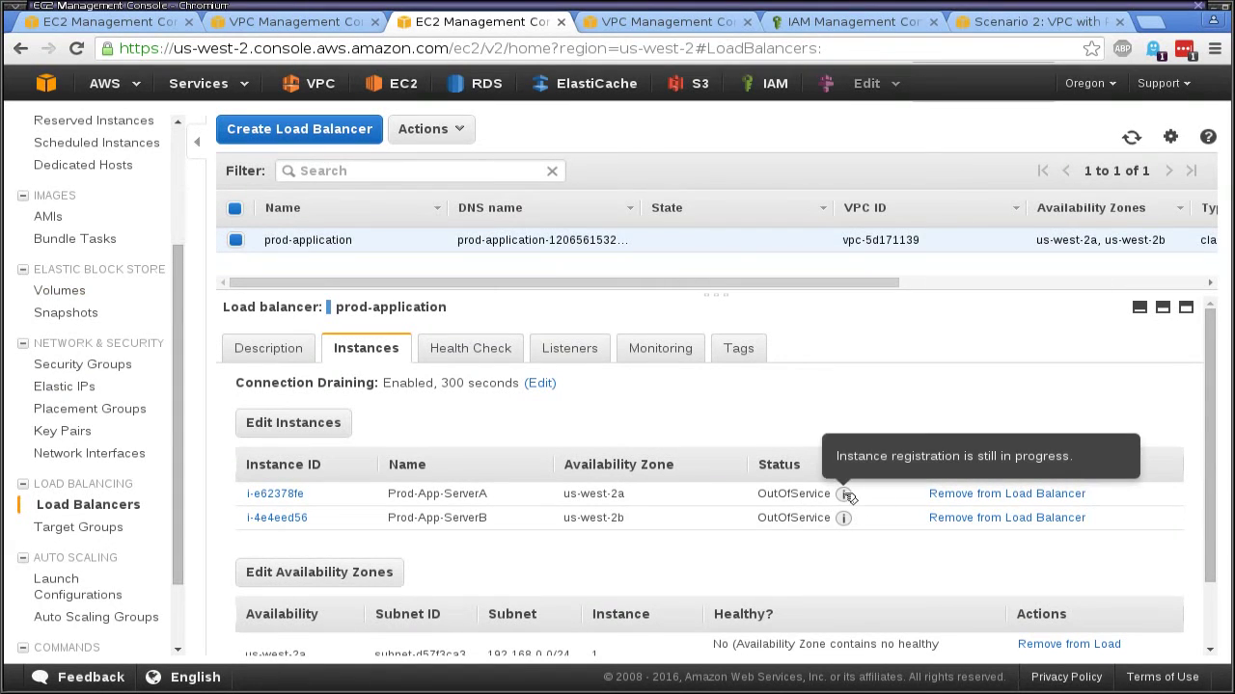
pyautogui.click(1133, 138)
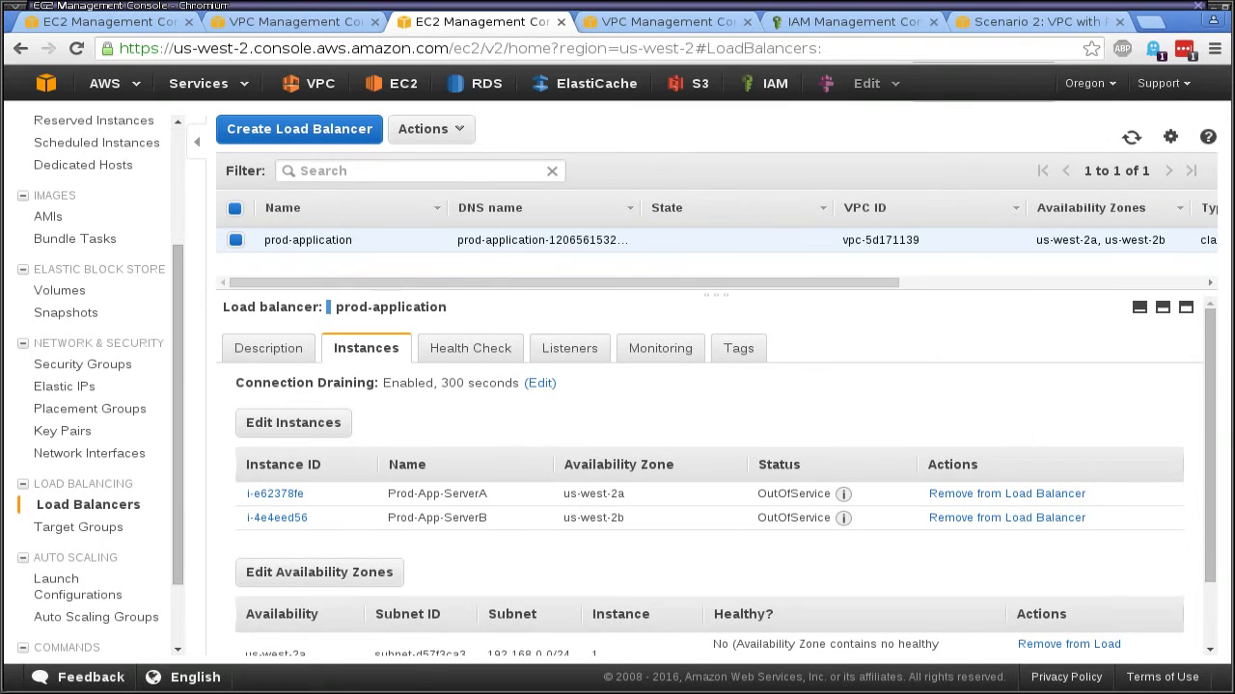
# Step: Switch to the terminals and watch both servers' Apache access logs for ELB health checker requests
pyautogui.hotkey('alt', 'Tab')
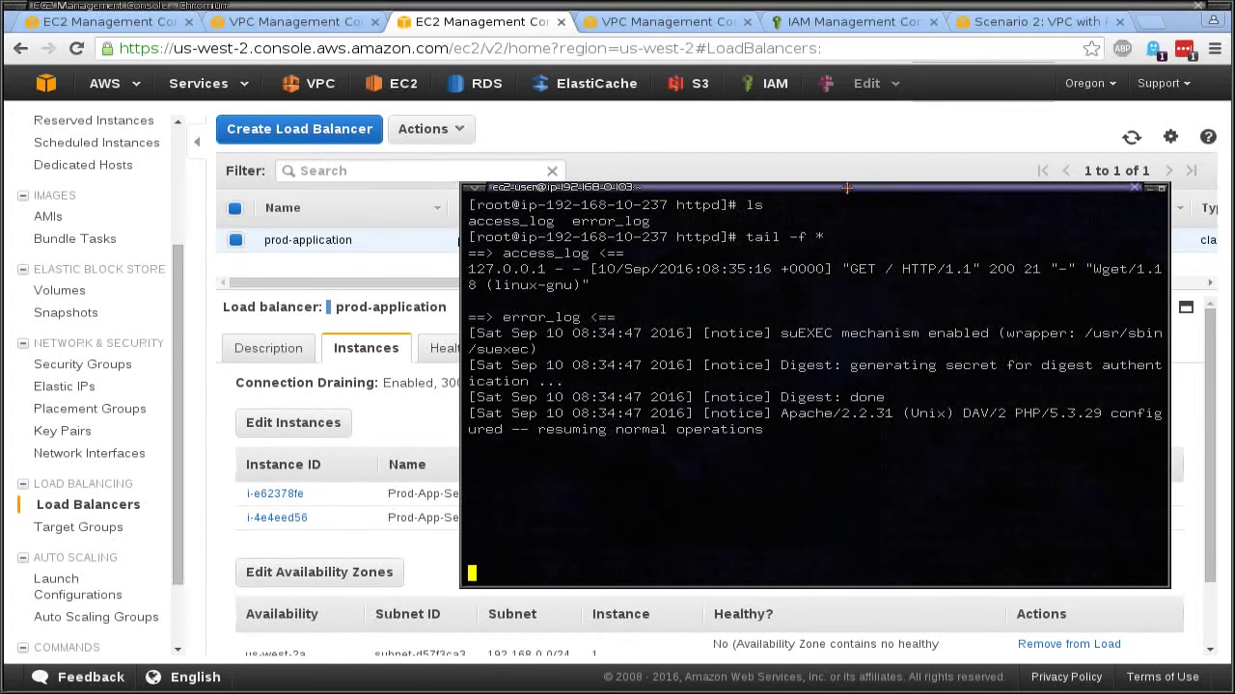
pyautogui.moveTo(846, 188); pyautogui.dragTo(445, 150)
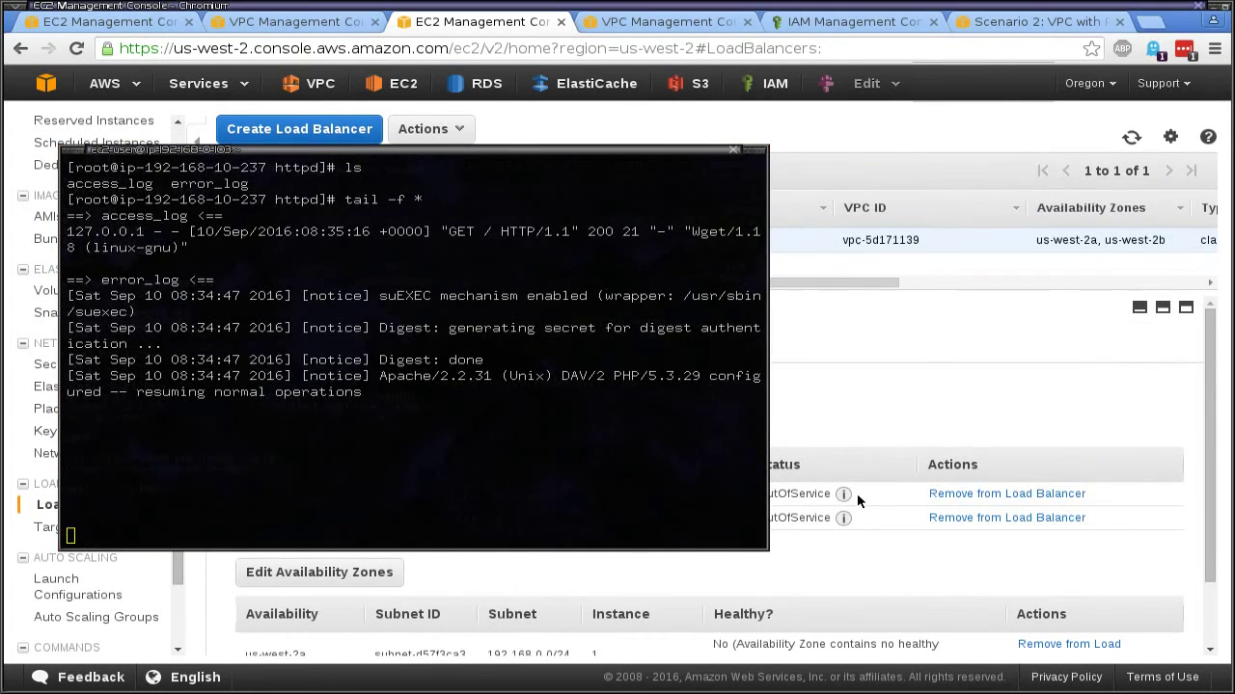
pyautogui.click(731, 182)
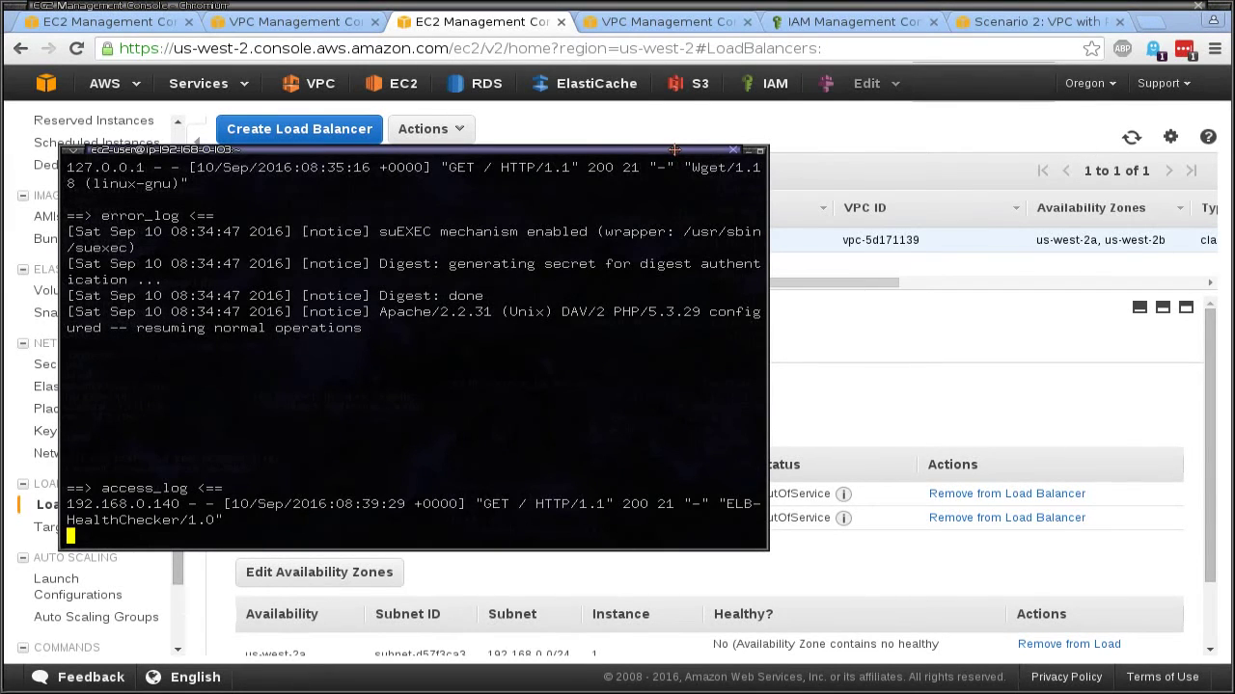
pyautogui.moveTo(674, 150); pyautogui.dragTo(1025, 178)
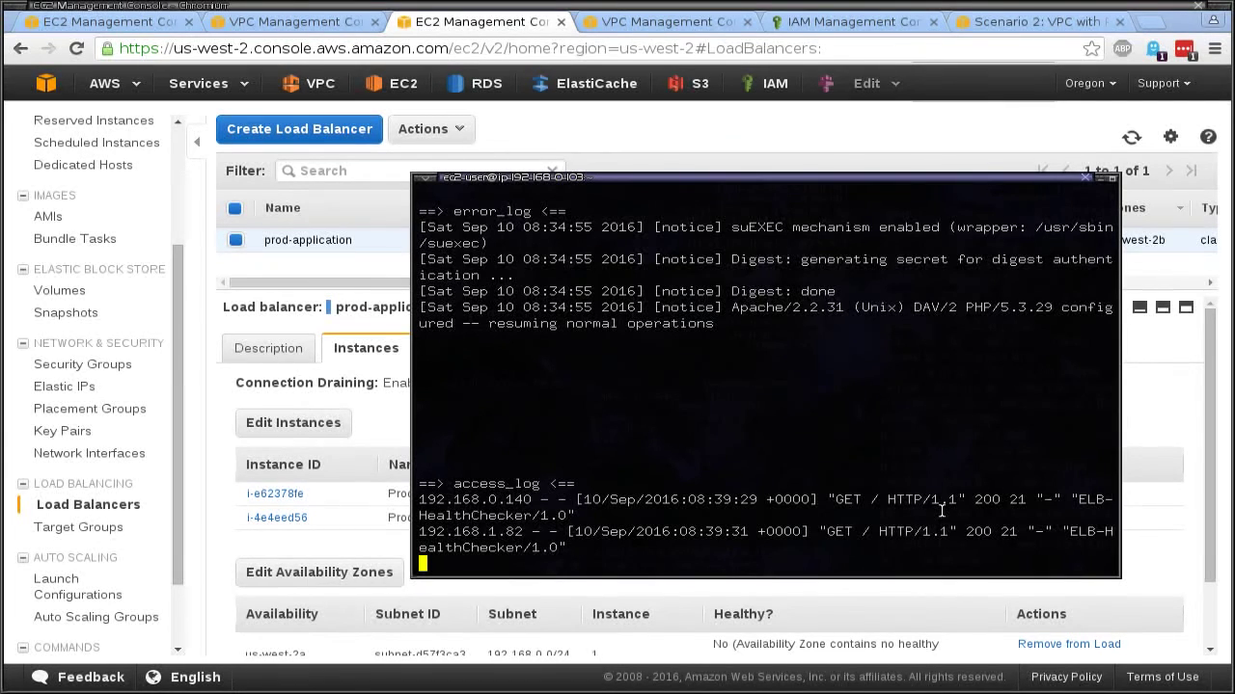
# Step: Return to the browser, refresh the load balancer's instance status and show its description with the DNS name
pyautogui.click(761, 141)
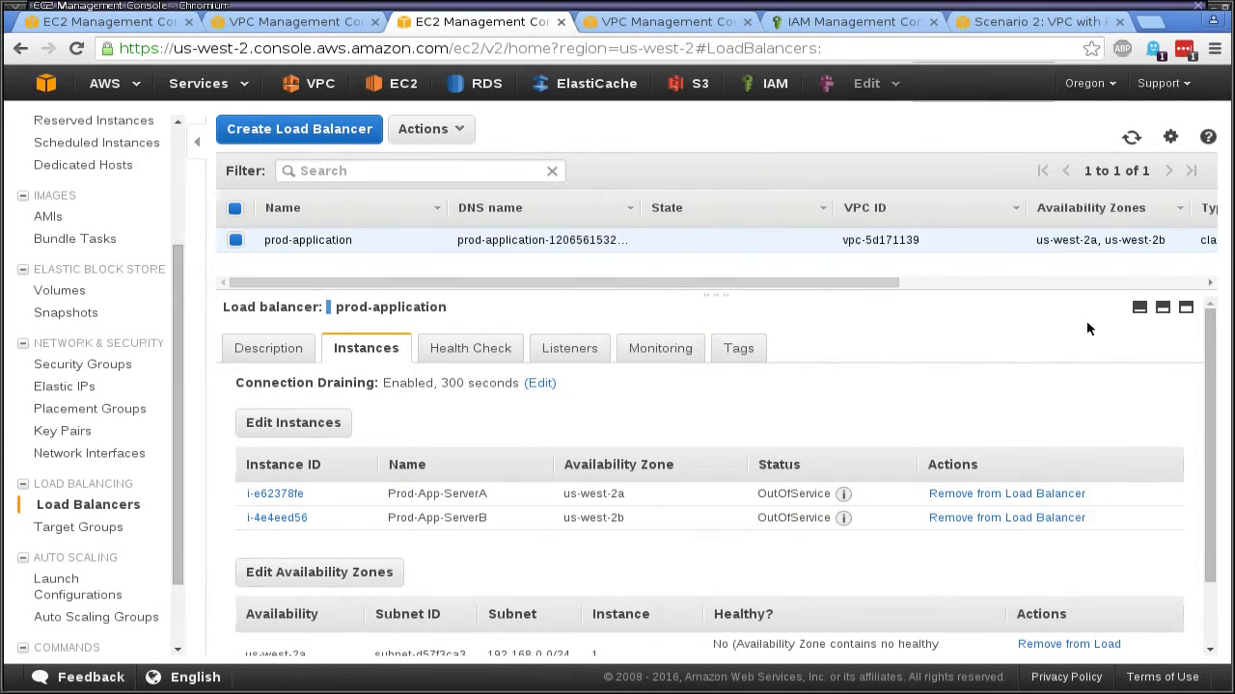
pyautogui.click(1131, 138)
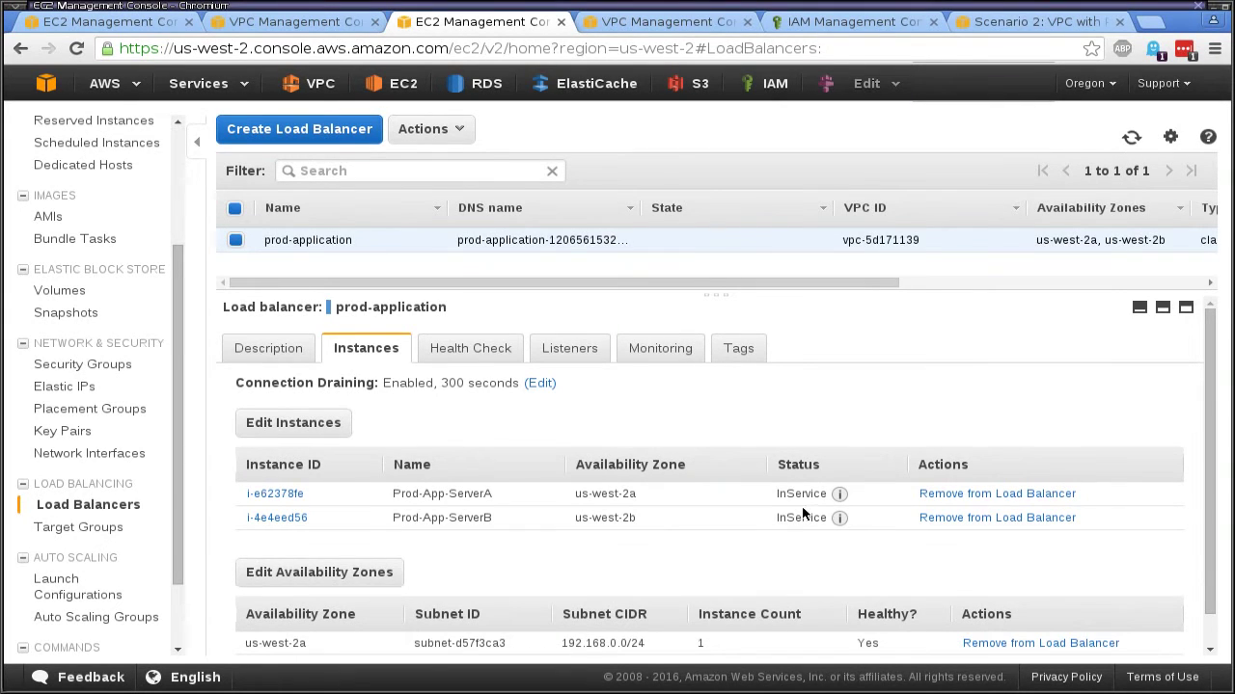
pyautogui.click(270, 349)
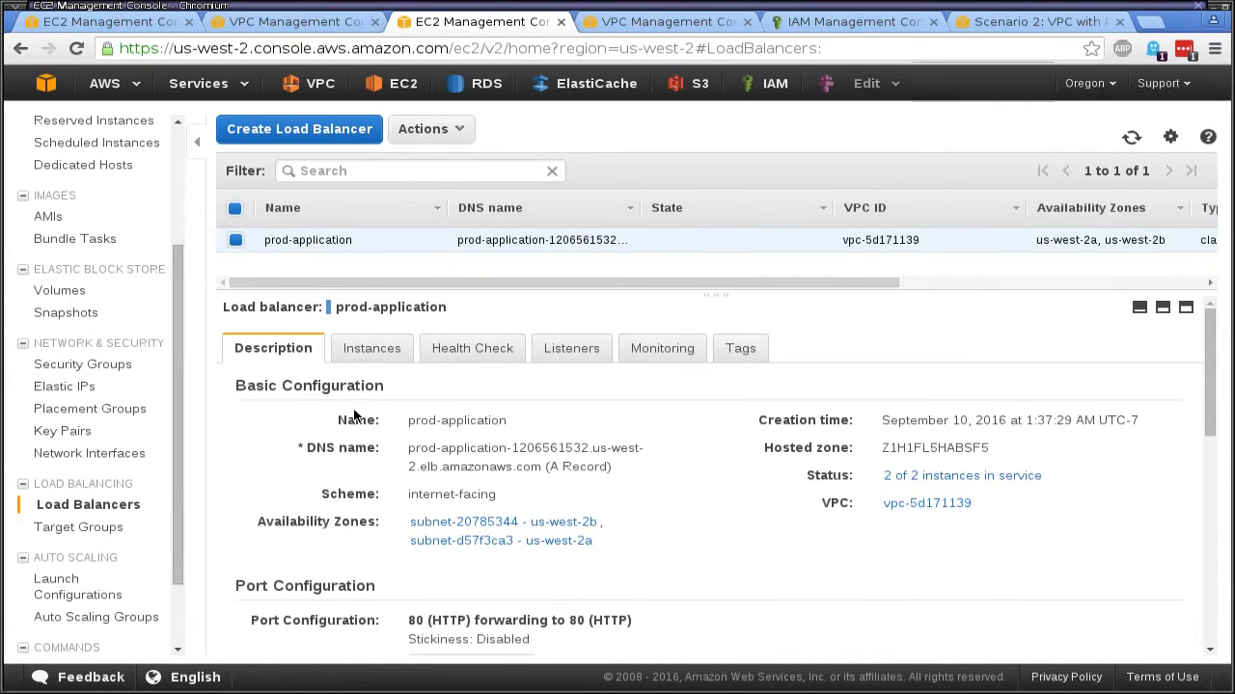
# Step: Copy the prod-application load balancer's DNS name and open that address in a new browser tab
pyautogui.moveTo(406, 451); pyautogui.dragTo(527, 463)
pyautogui.hotkey('ctrl', 'c')
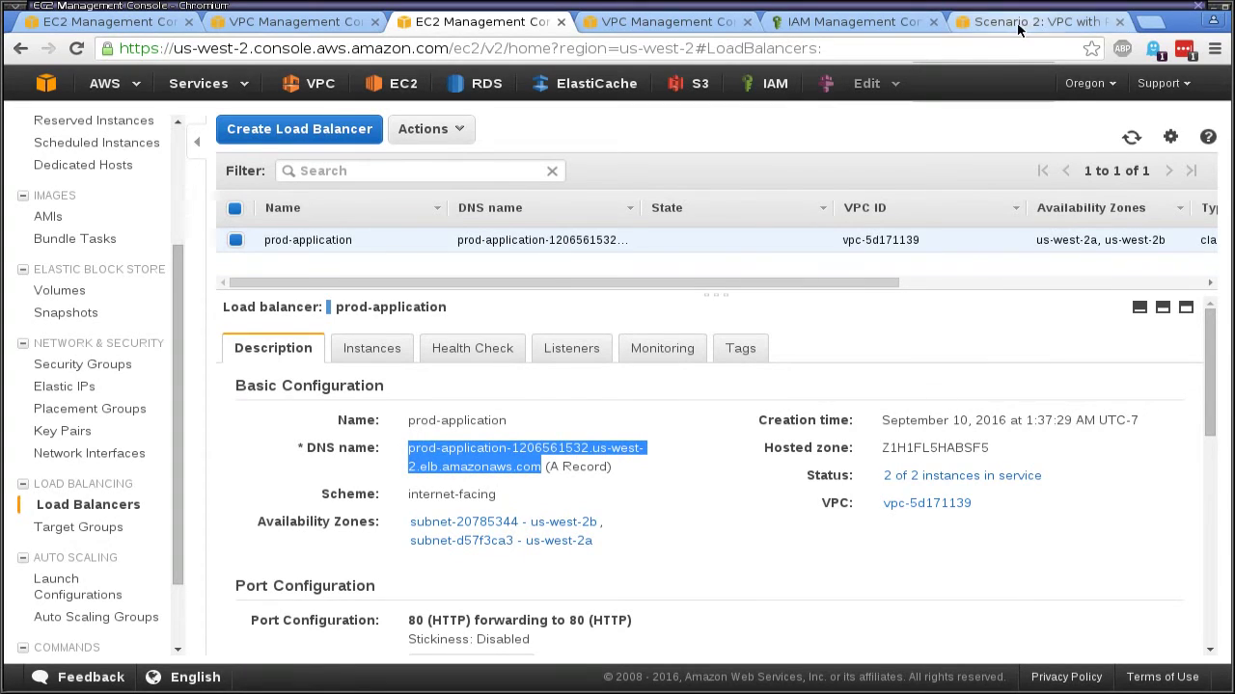
pyautogui.click(1150, 21)
pyautogui.hotkey('ctrl', 'v')
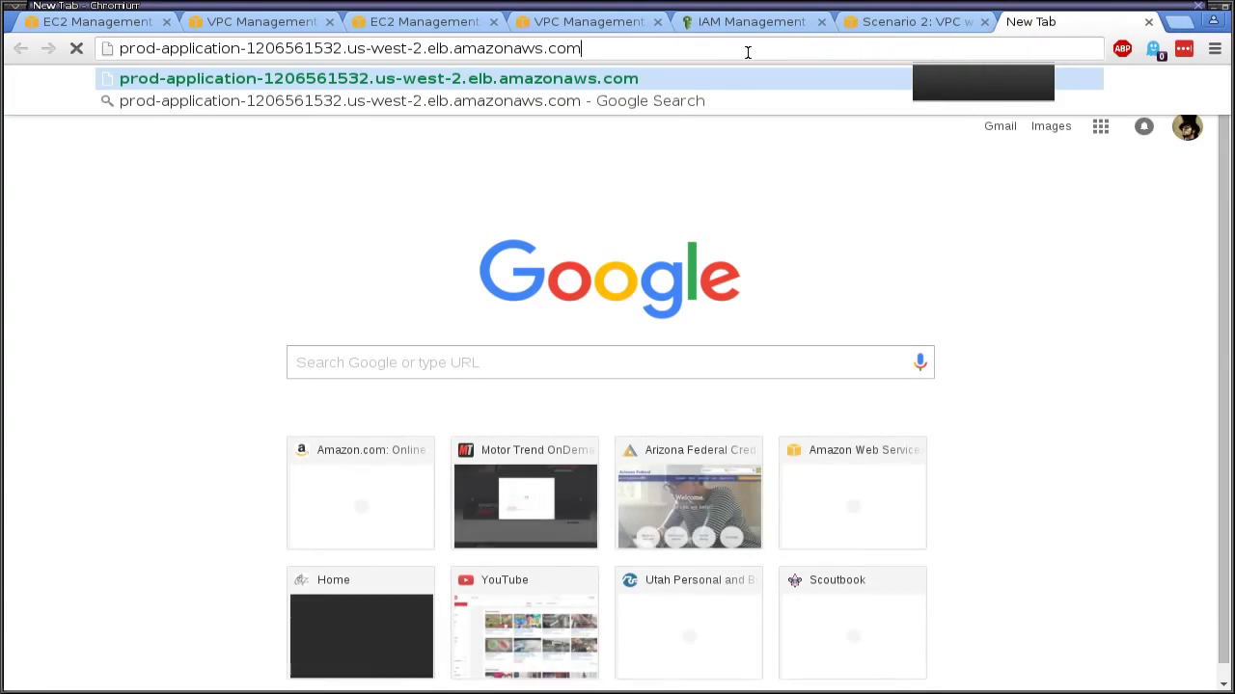
pyautogui.press('Return')
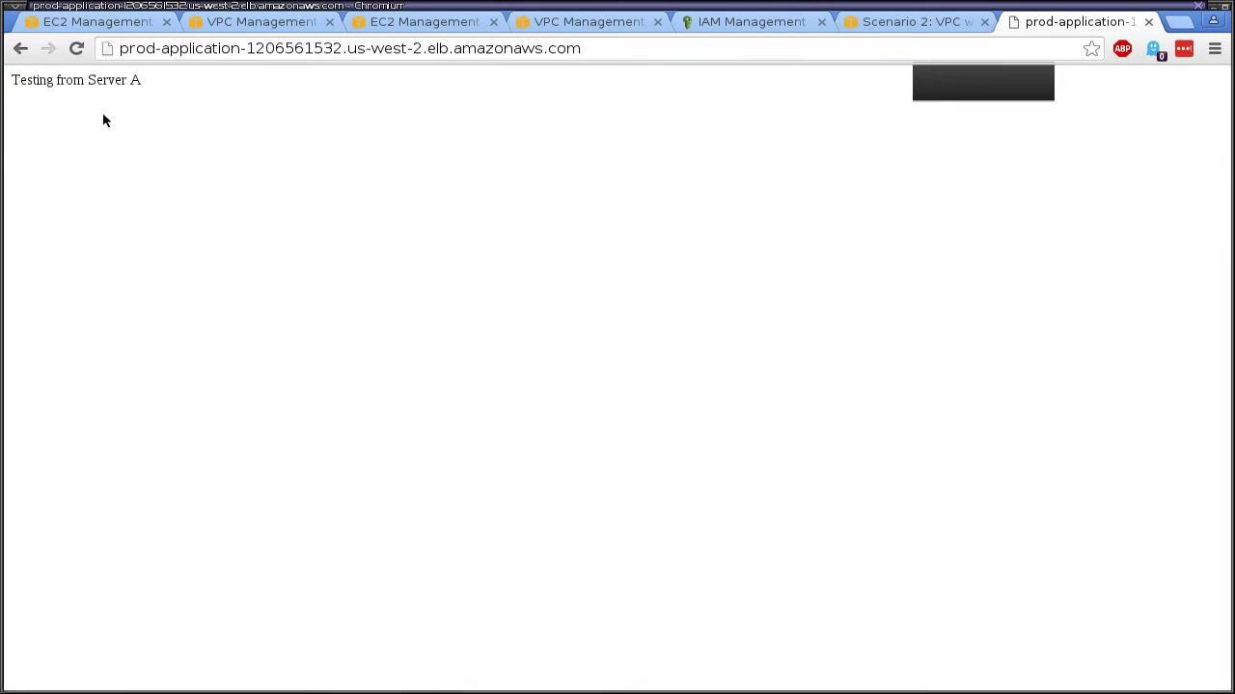
# Step: Reload the load balancer's test page repeatedly to check which servers answer the requests
pyautogui.click(76, 51)
pyautogui.click(76, 52)
pyautogui.click(77, 52)
pyautogui.click(77, 53)
pyautogui.click(76, 52)
pyautogui.click(76, 52)
pyautogui.click(76, 52)
# Step: Glance at the VPC Scenario 2 diagram, then show the EC2 instances list sorted by name in ascending order
pyautogui.click(897, 29)
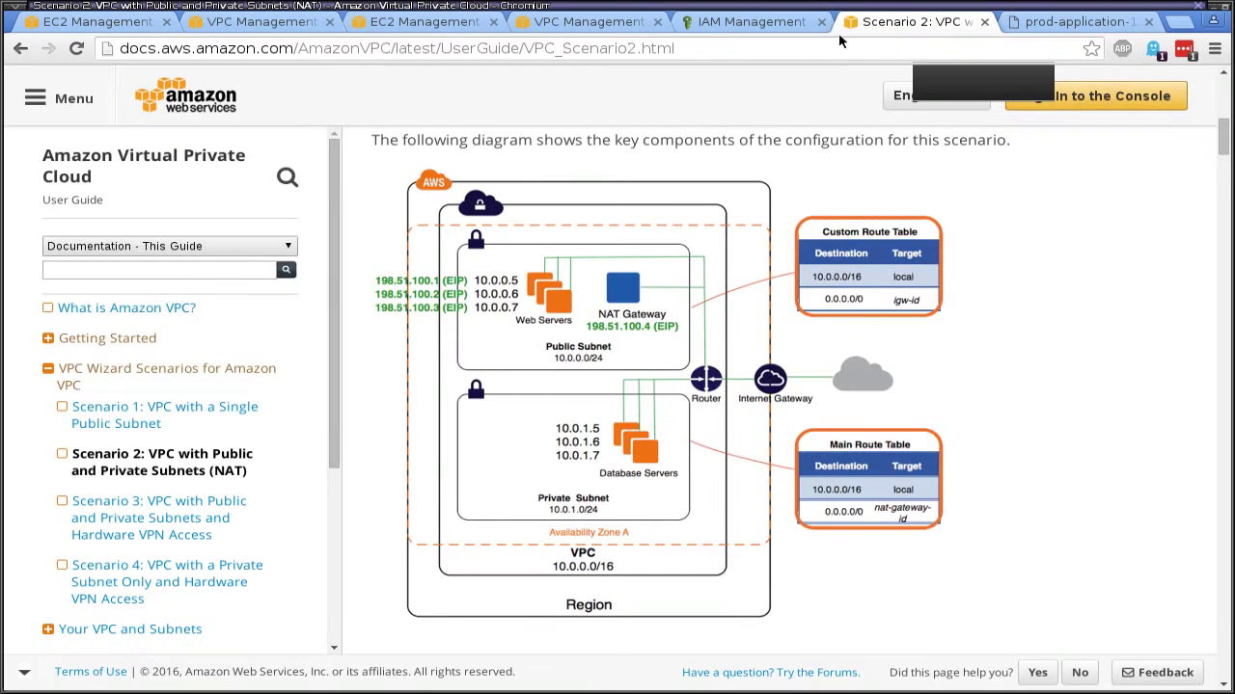
pyautogui.click(99, 23)
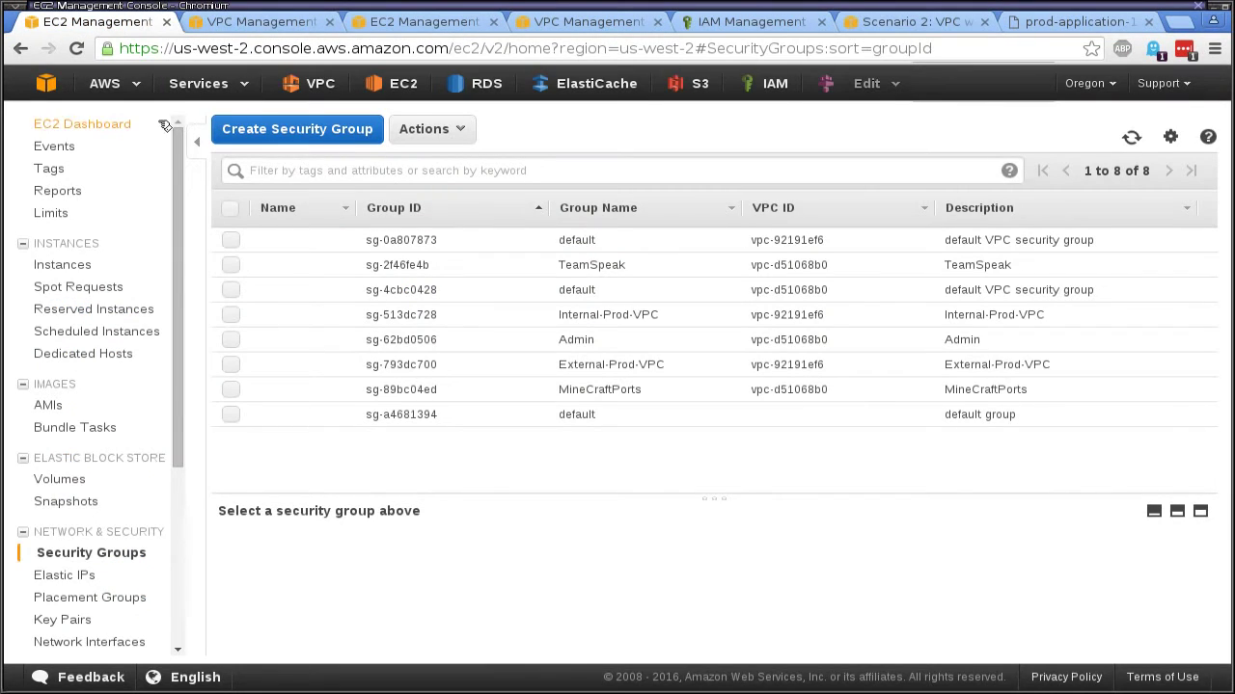
pyautogui.click(85, 147)
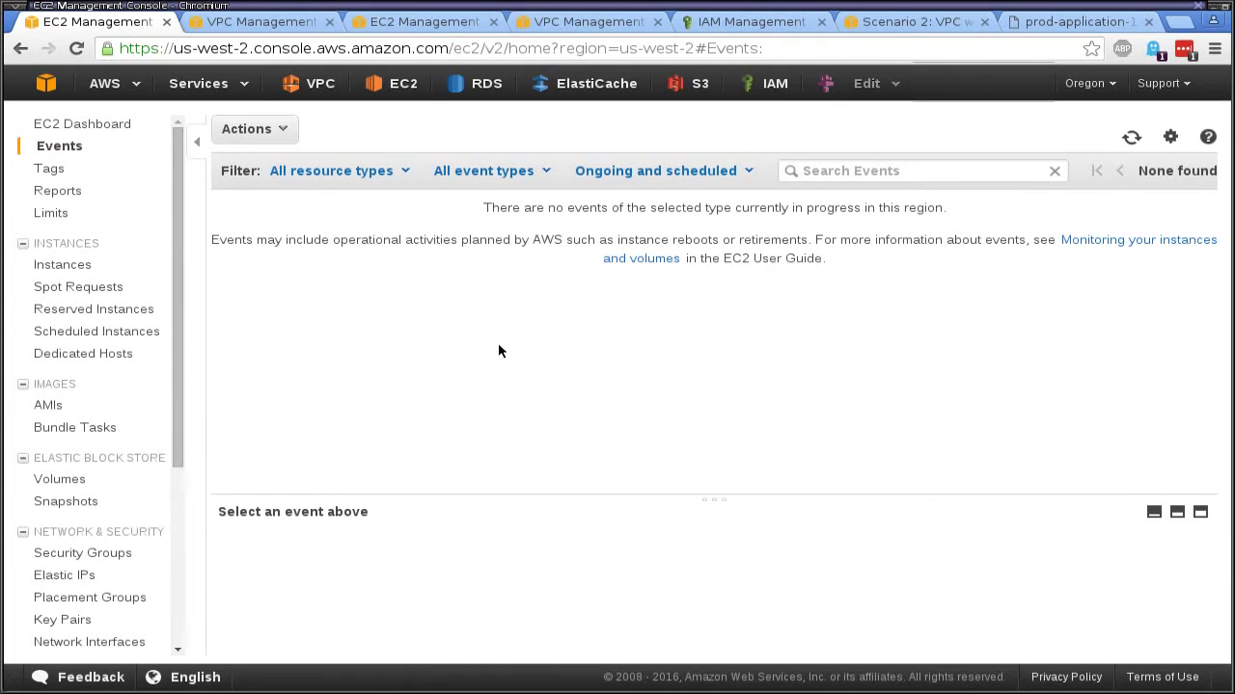
pyautogui.click(62, 265)
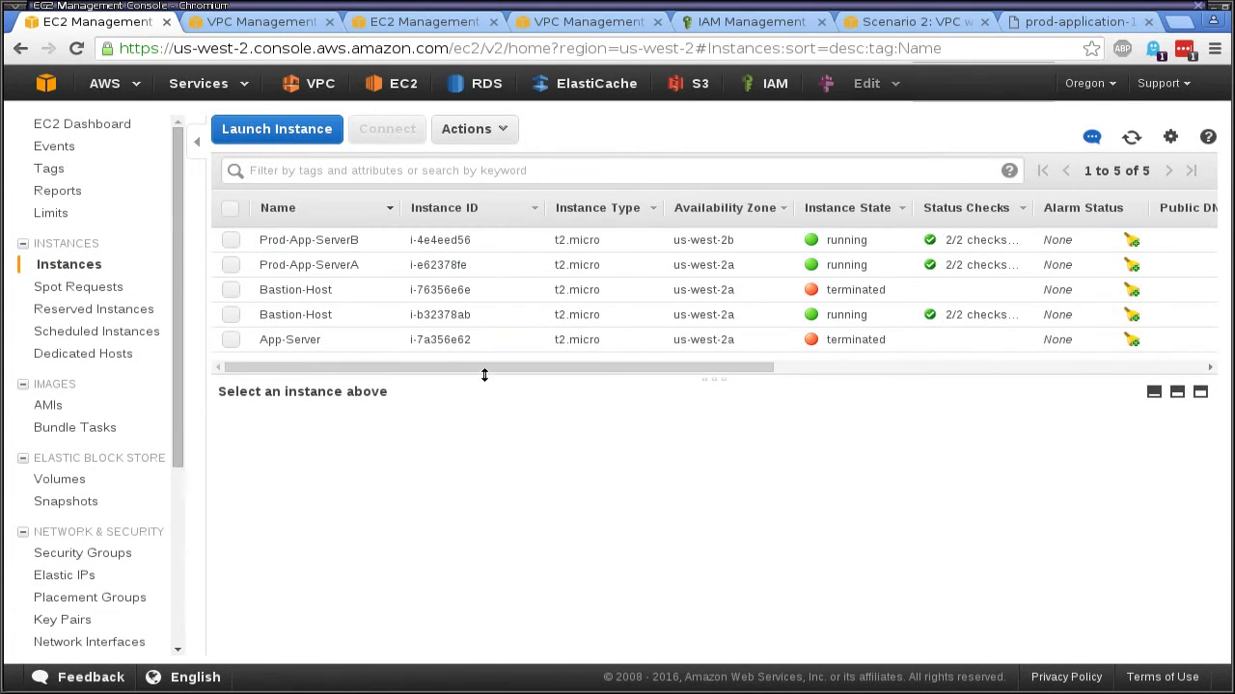
pyautogui.click(286, 214)
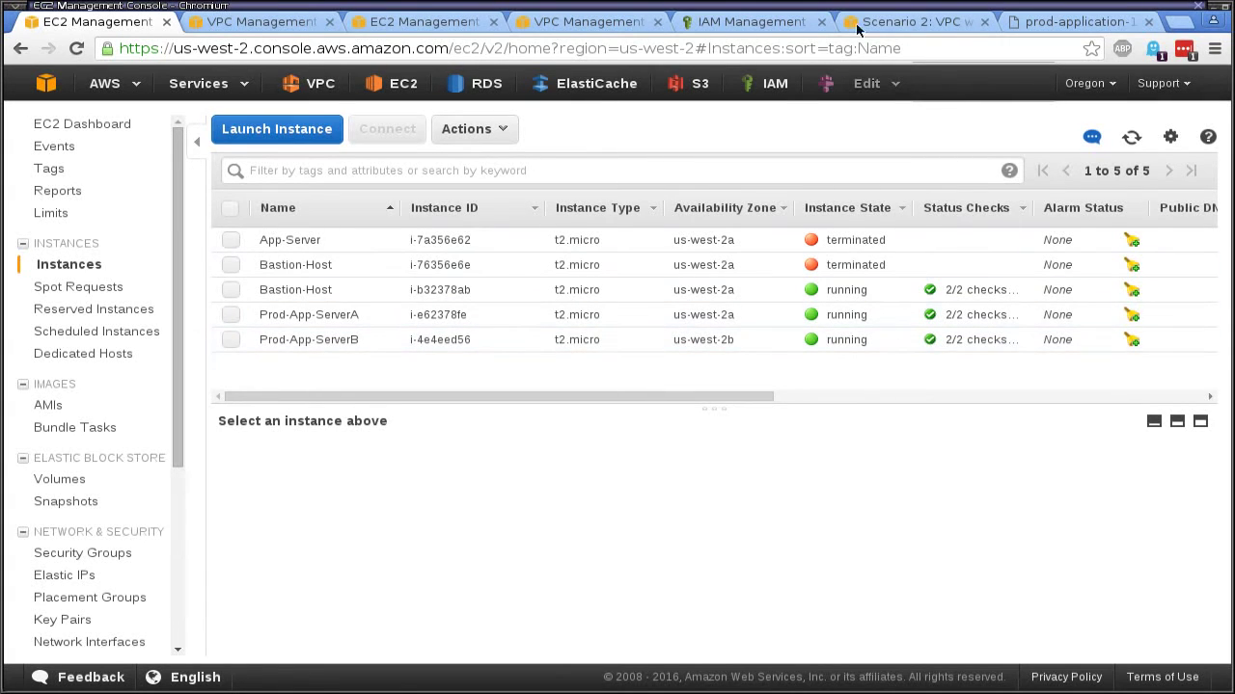
# Step: Review the Scenario 2 network diagram again, then return to the load balancer's test page and reload it twice
pyautogui.click(902, 21)
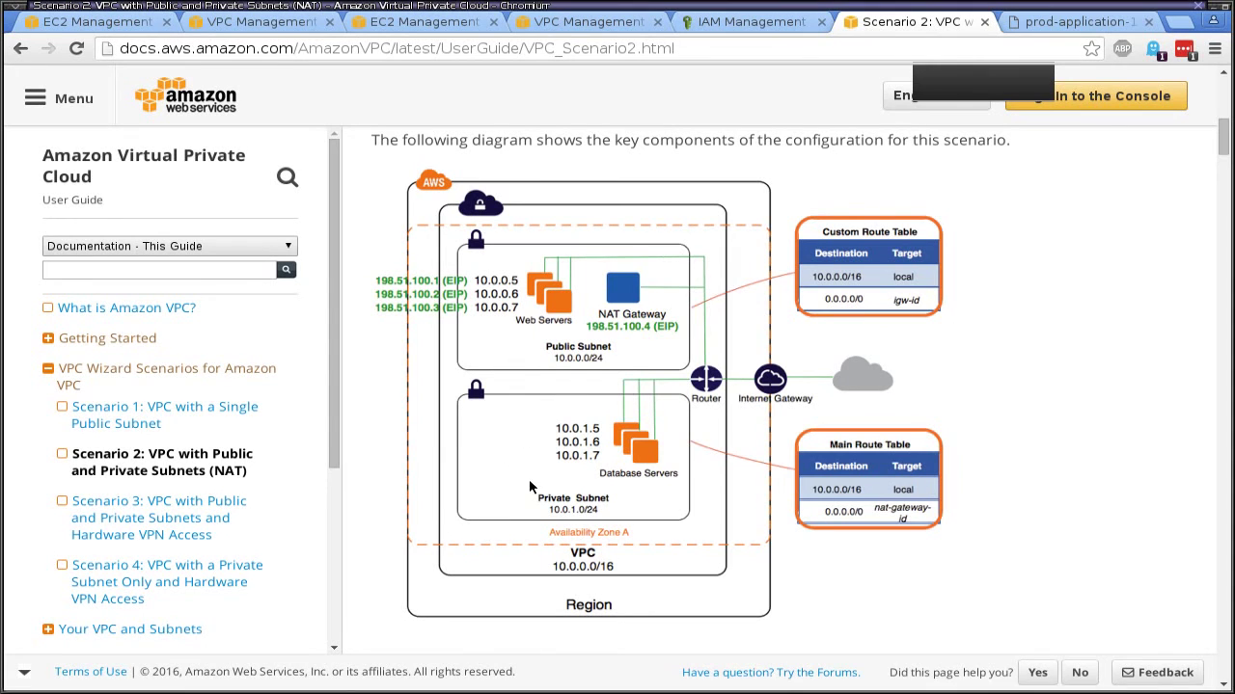
pyautogui.click(92, 21)
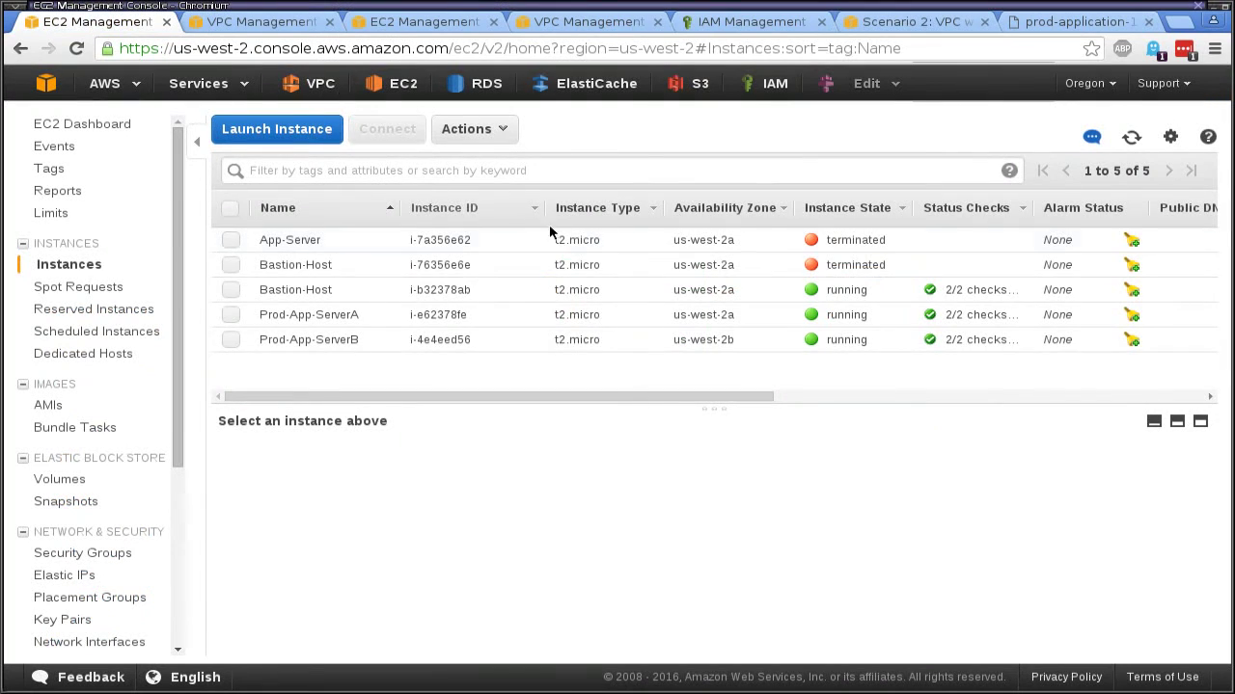
pyautogui.click(1076, 21)
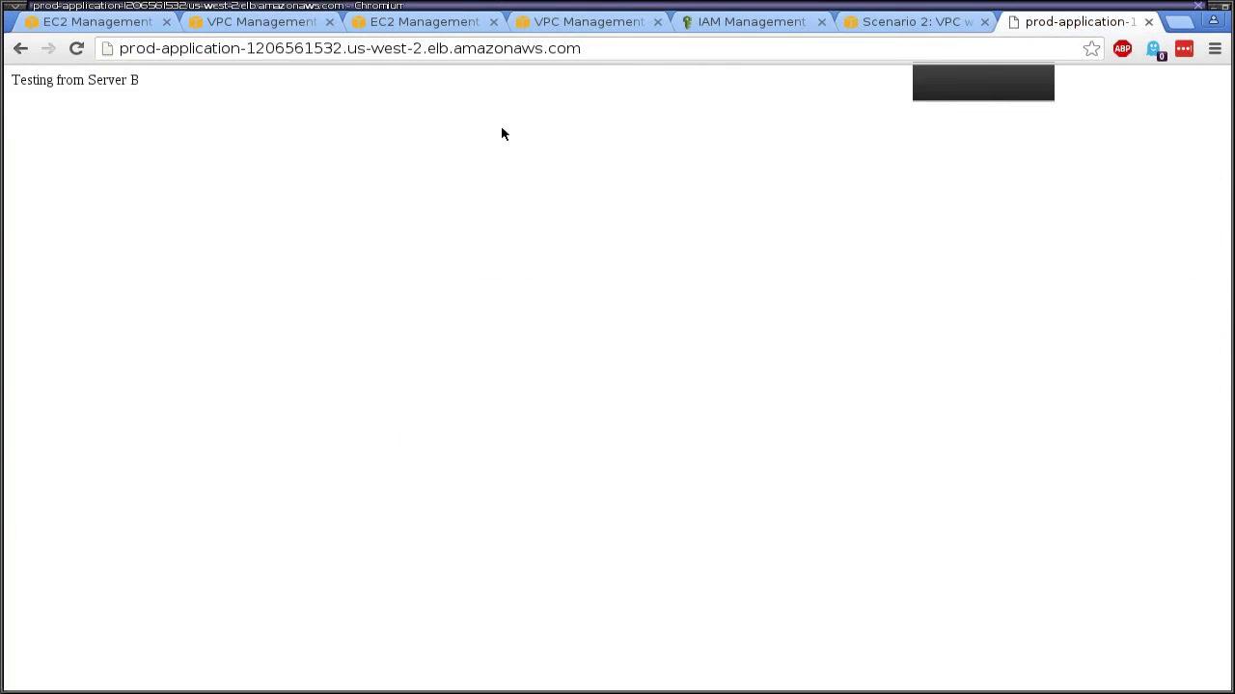
pyautogui.click(76, 48)
pyautogui.click(76, 53)
# Step: Return to the EC2 instances and compare the IP details of Prod-App-ServerA, Prod-App-ServerB and the running Bastion-Host
pyautogui.click(92, 23)
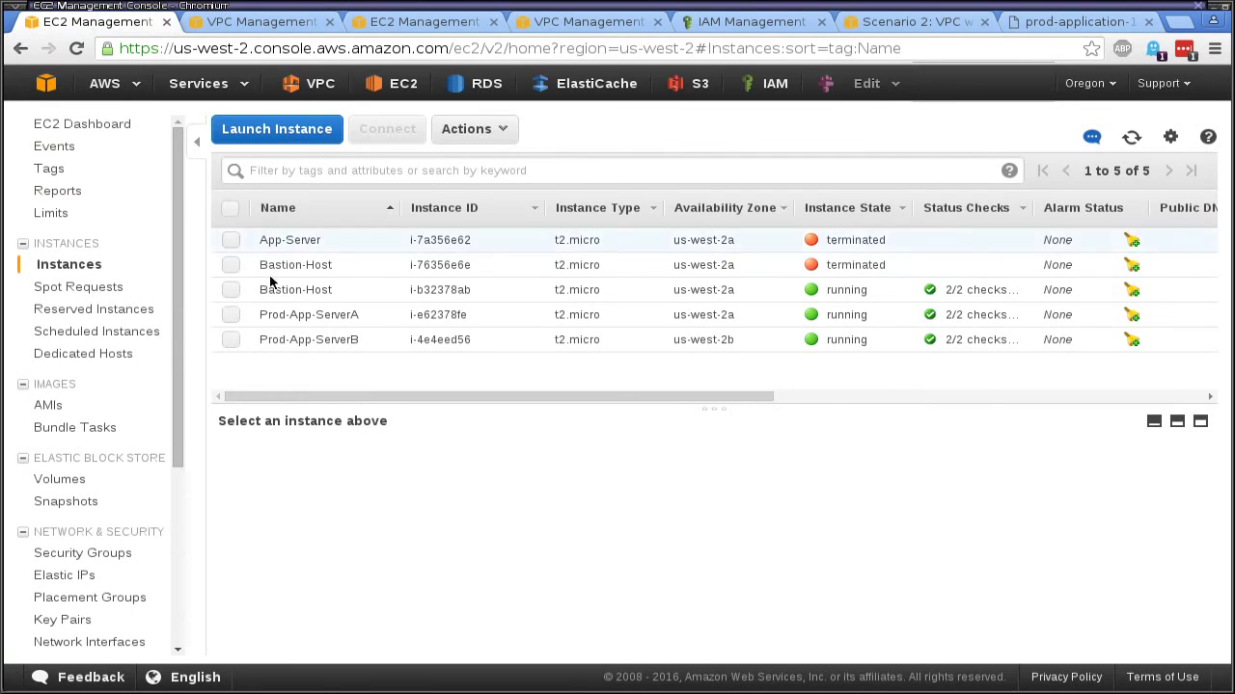
pyautogui.click(647, 323)
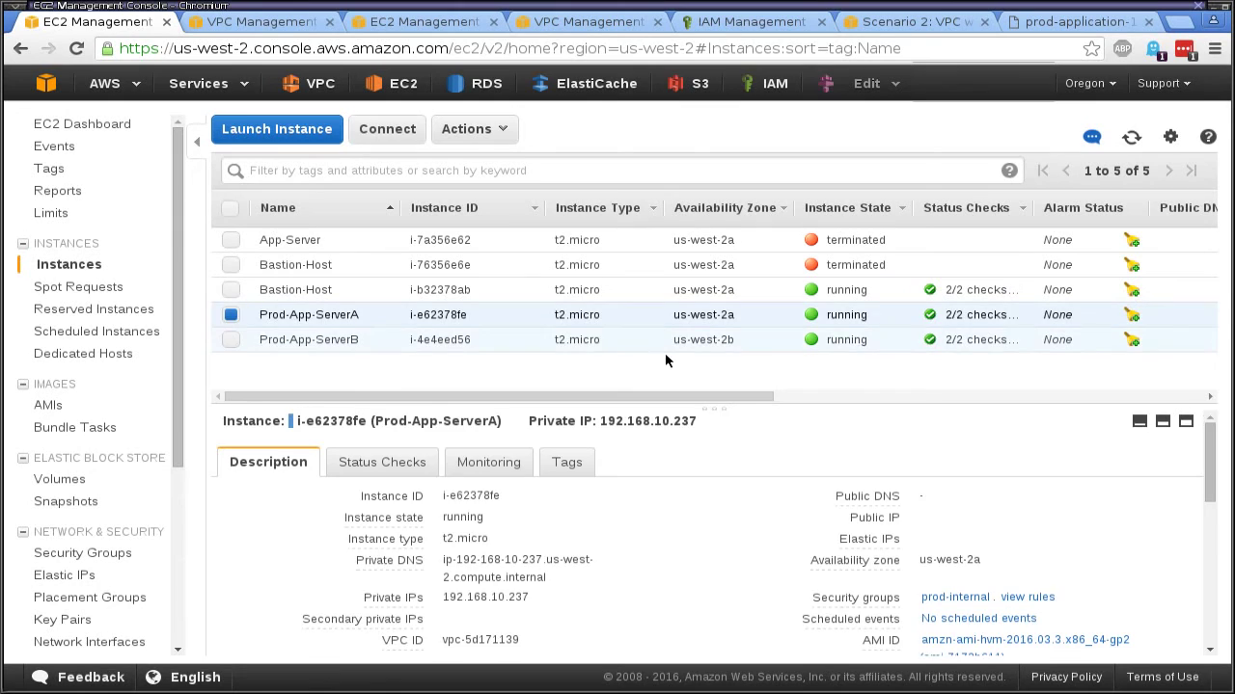
pyautogui.click(659, 349)
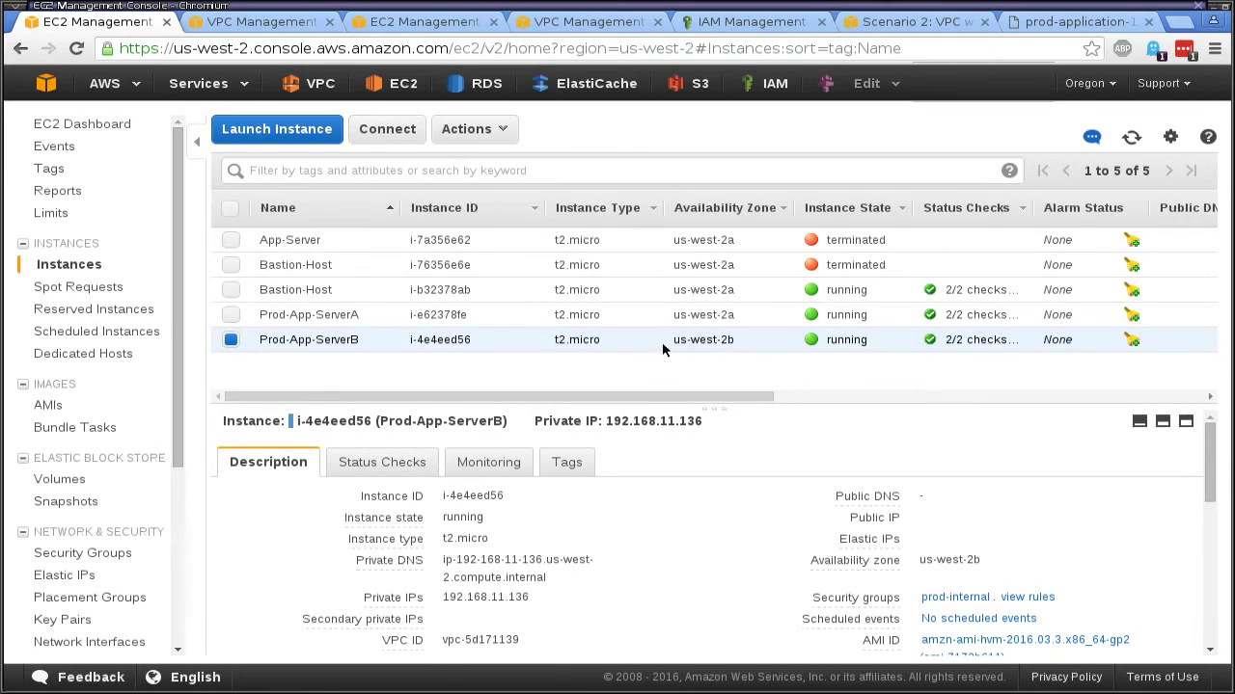
pyautogui.click(473, 314)
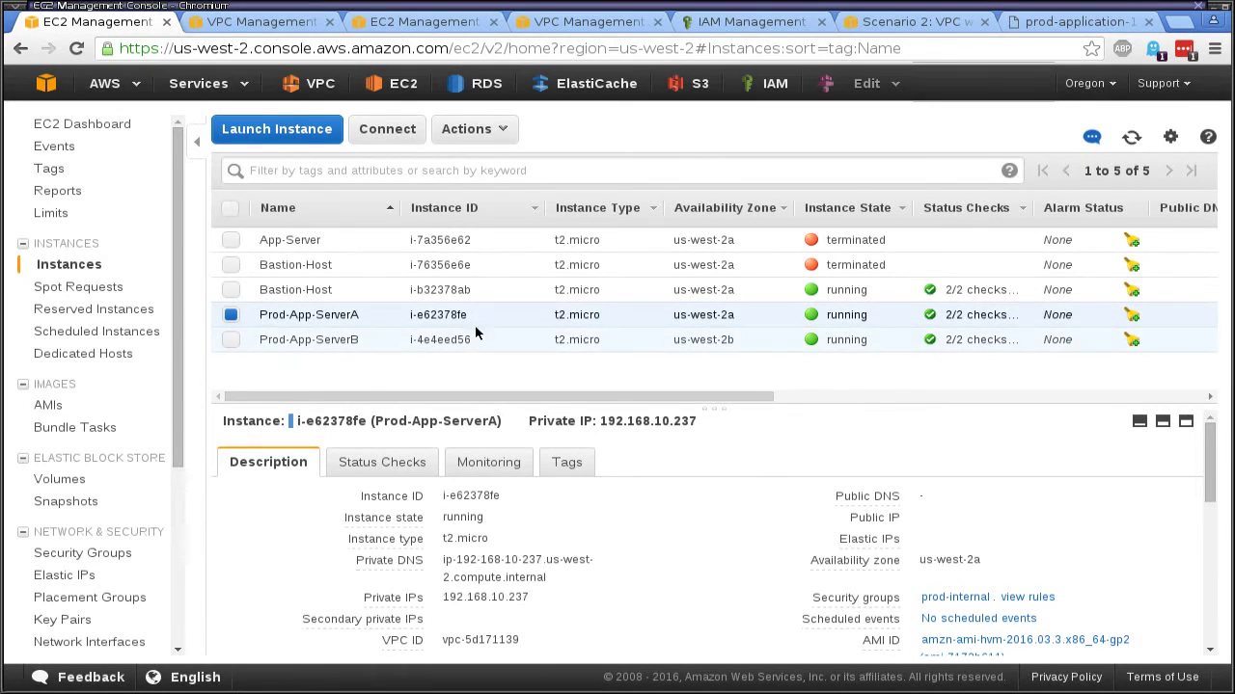
pyautogui.click(464, 340)
pyautogui.click(471, 292)
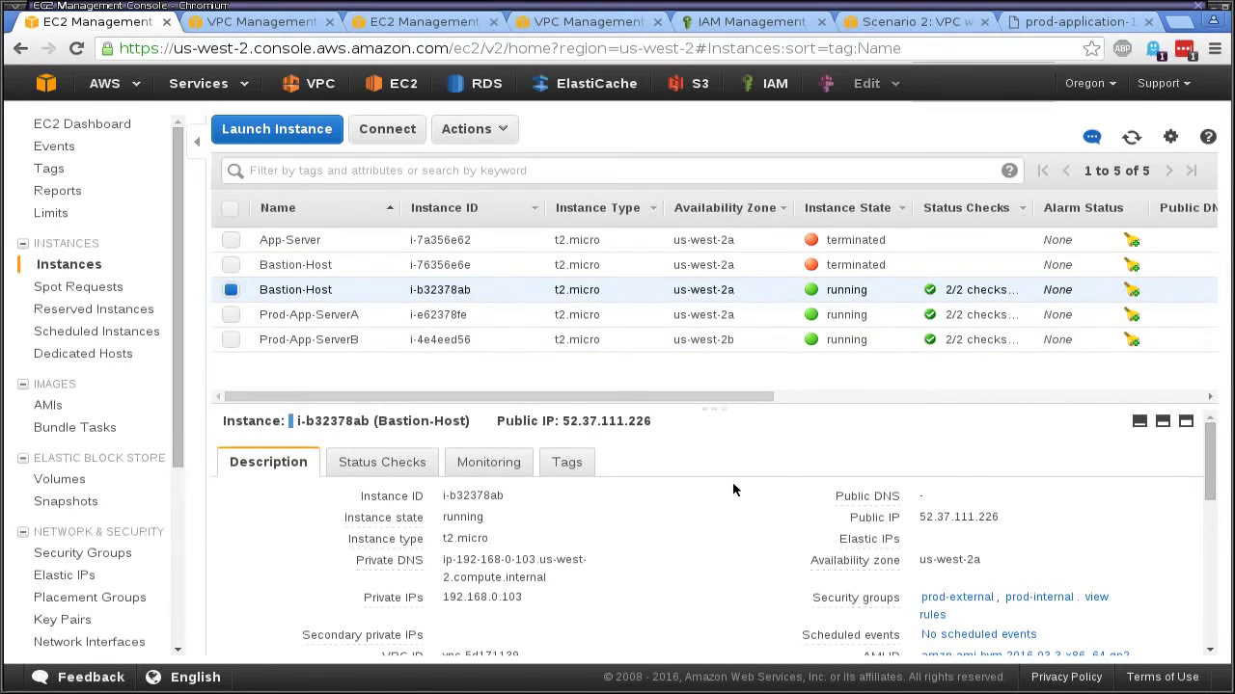
# Step: Switch to the terminal to check the Apache access log, move its window aside, and return to the browser
pyautogui.hotkey('alt', 'Tab')
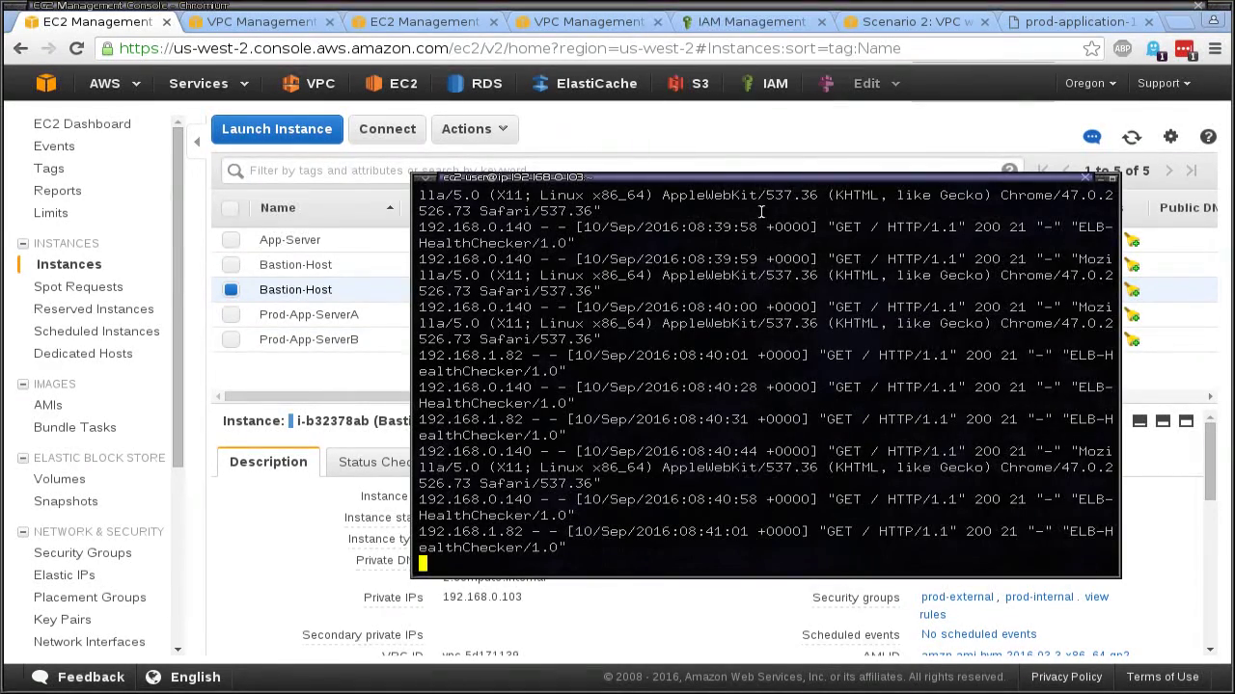
pyautogui.moveTo(765, 181); pyautogui.dragTo(814, 261)
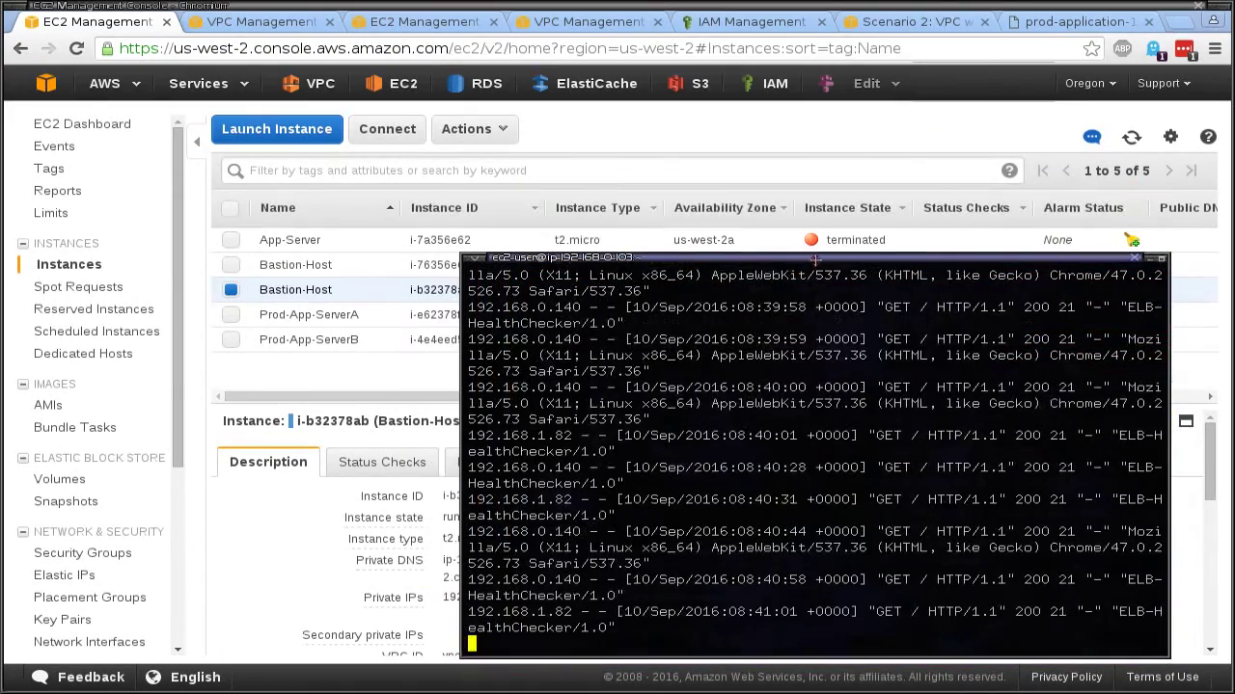
pyautogui.hotkey('alt', 'Tab')
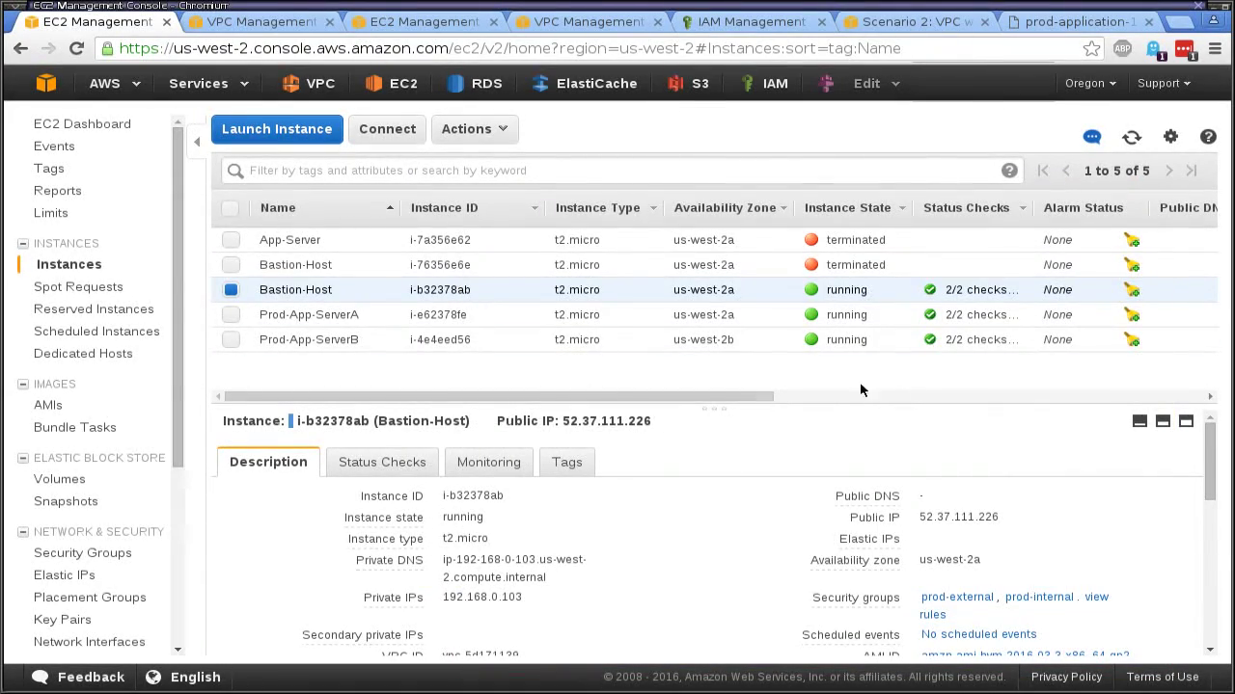